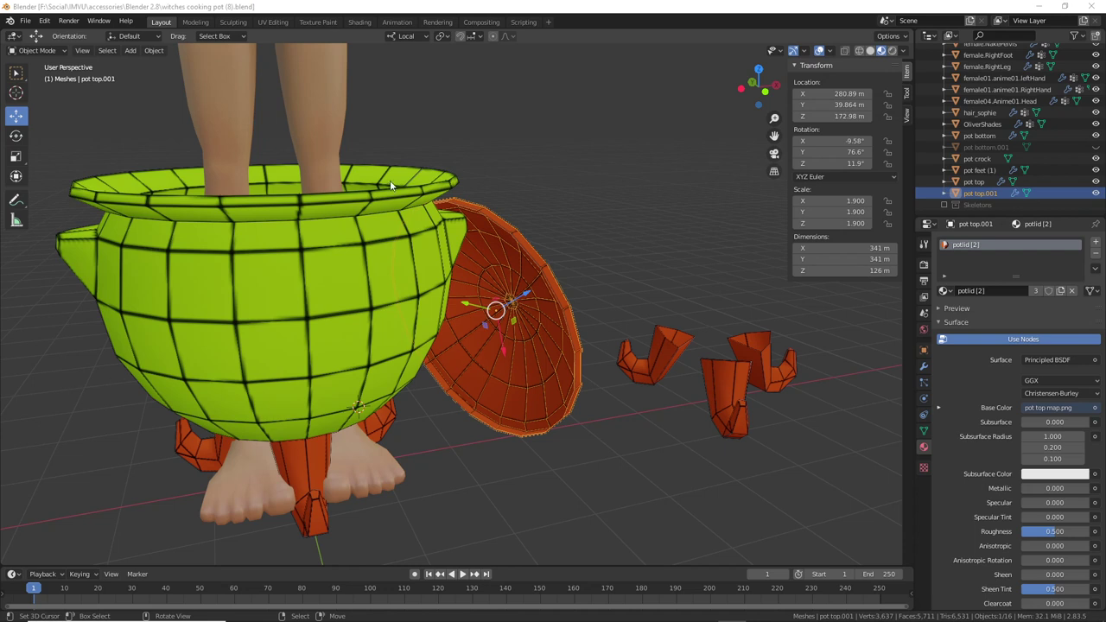
click(359, 8)
mouse_move(338, 344)
middle_down()
mouse_move(467, 361)
mouse_move(345, 350)
middle_up()
shift+middle_drag(268, 341, 481, 303)
scroll(333, 351, down, 3)
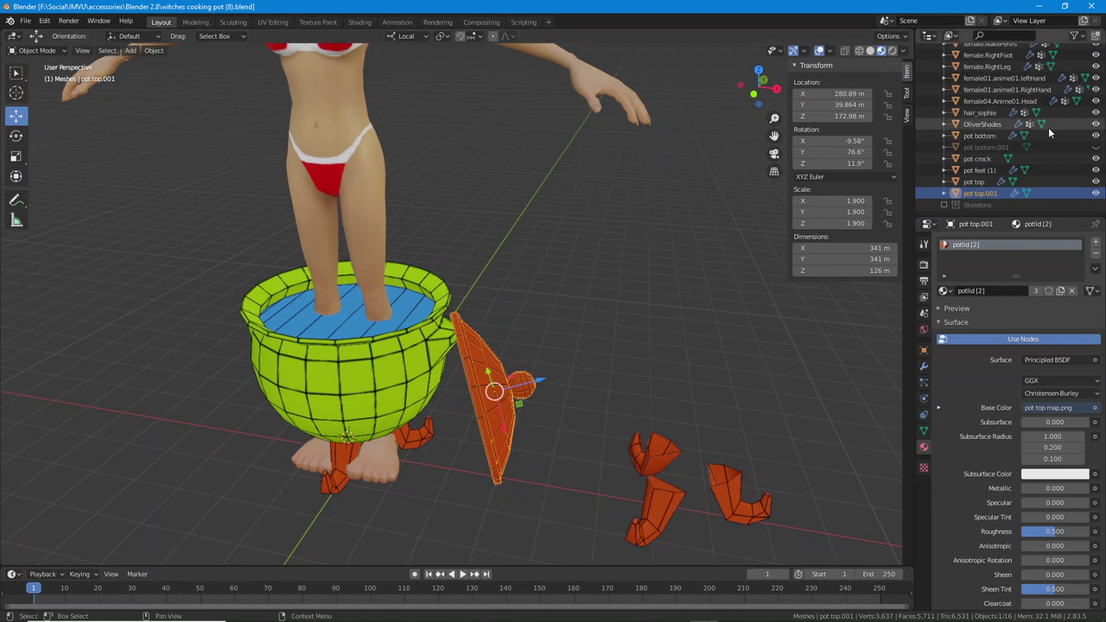
- Add a new collection named Cookingpot to the Scene Collection and place it above the Meshes collection
scroll(991, 144, up, 3)
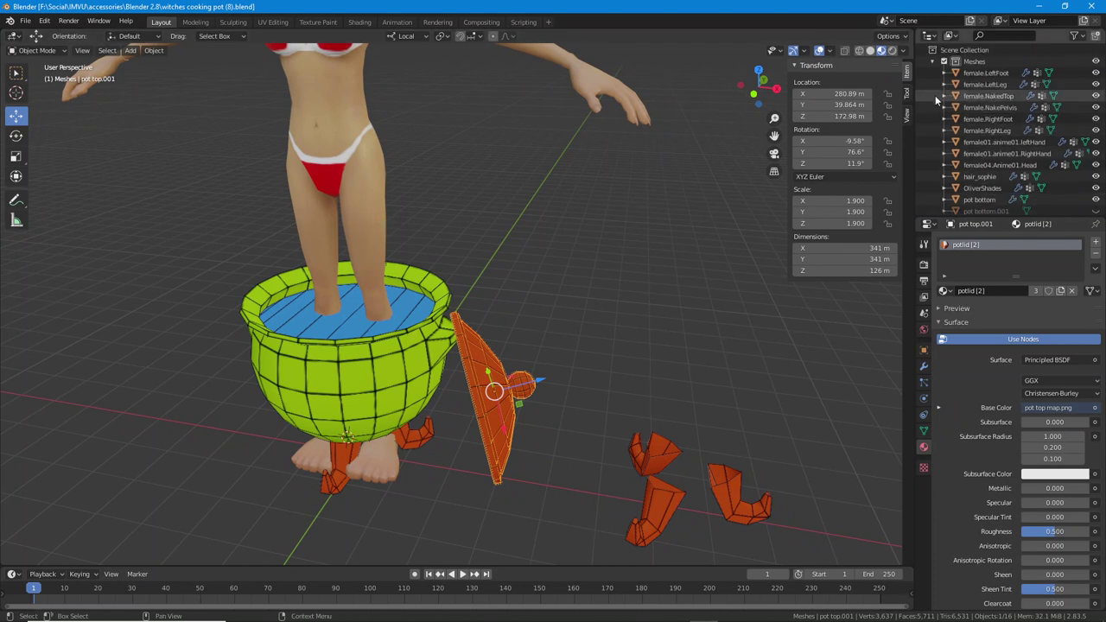
drag(924, 62, 929, 218)
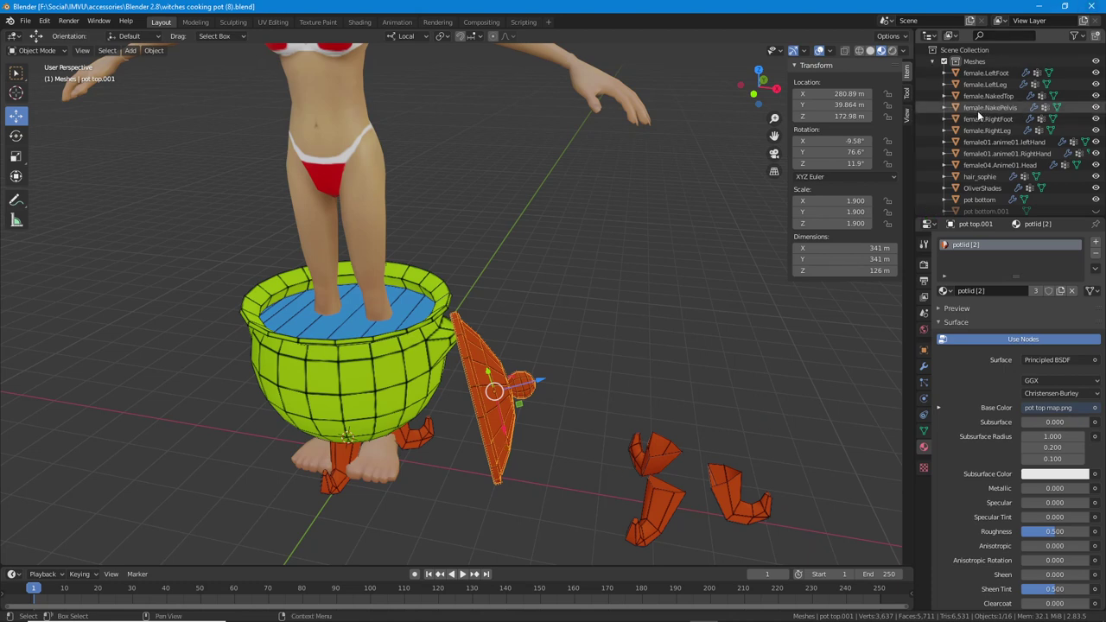
click(967, 52)
right_click(963, 53)
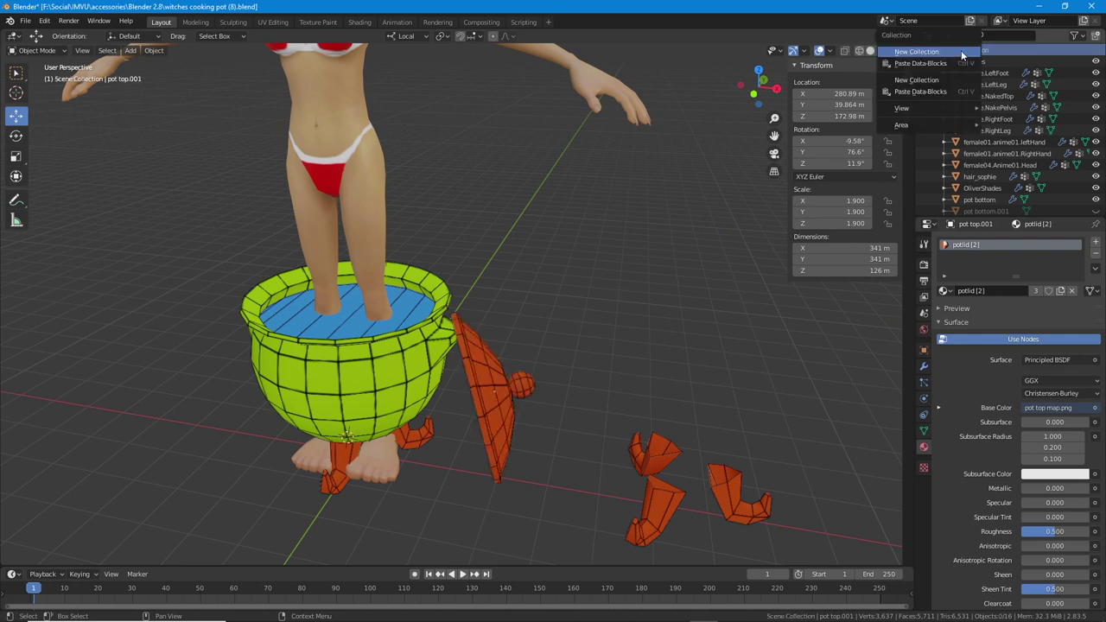
click(924, 55)
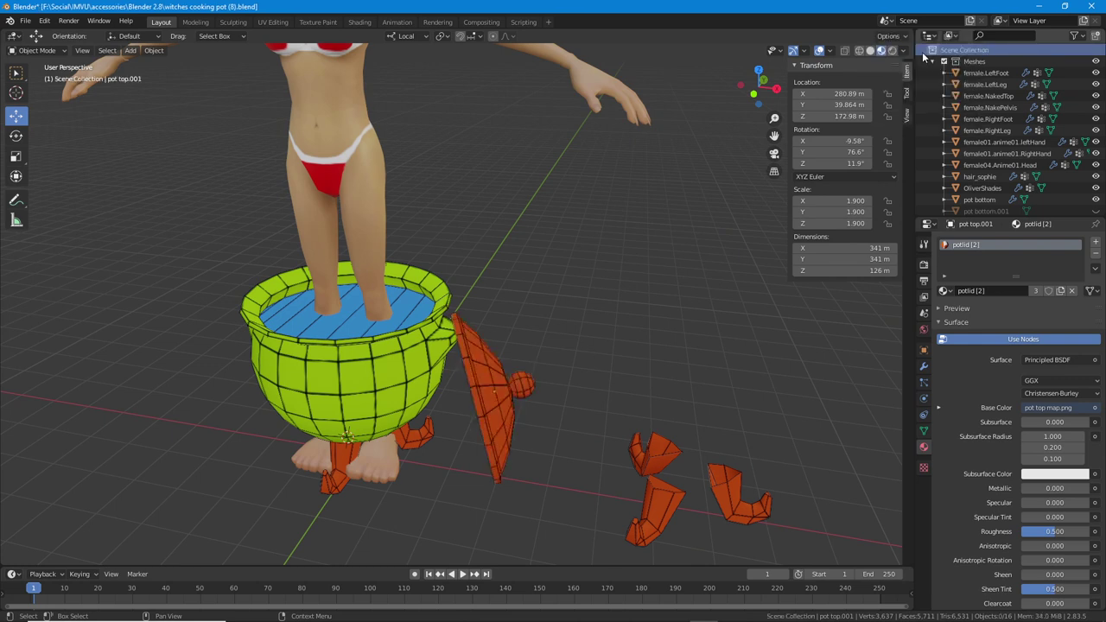
scroll(985, 173, down, 3)
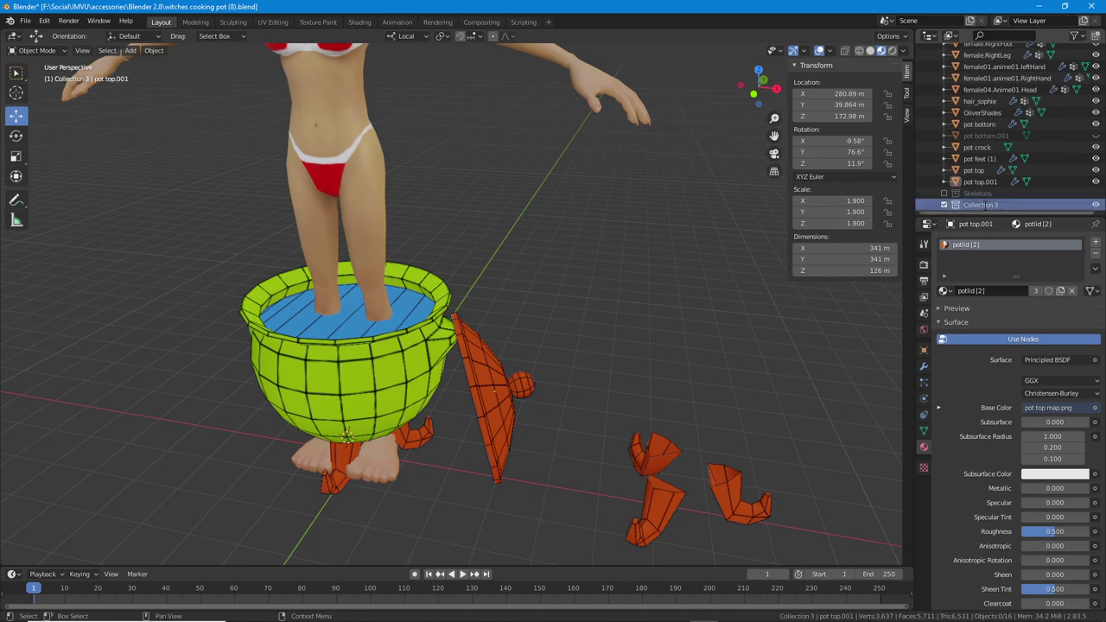
double_click(983, 204)
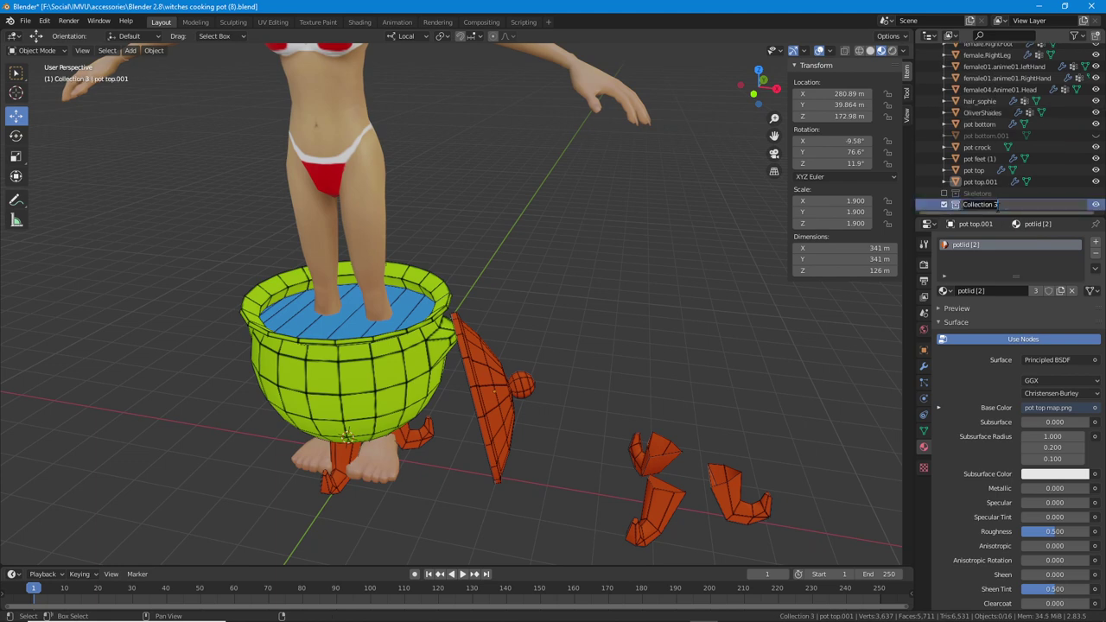
text(Cookingpot)
key(Return)
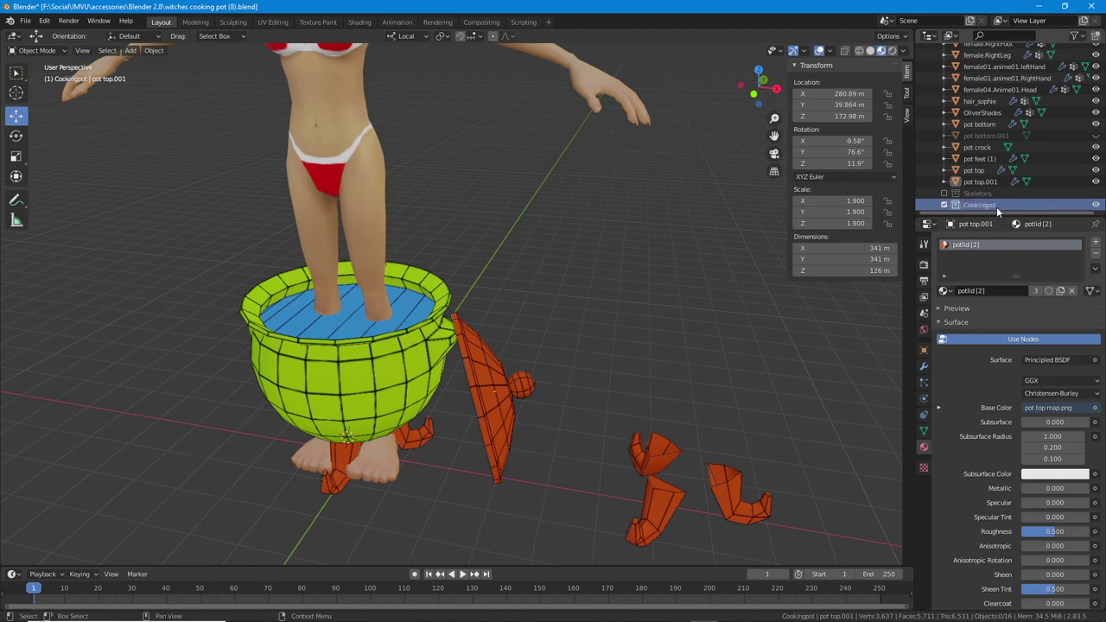
drag(959, 207, 944, 55)
- Transfer pot crock, pot feet (1), pot top and pot top.001 from Meshes into the Cookingpot collection
scroll(983, 140, down, 4)
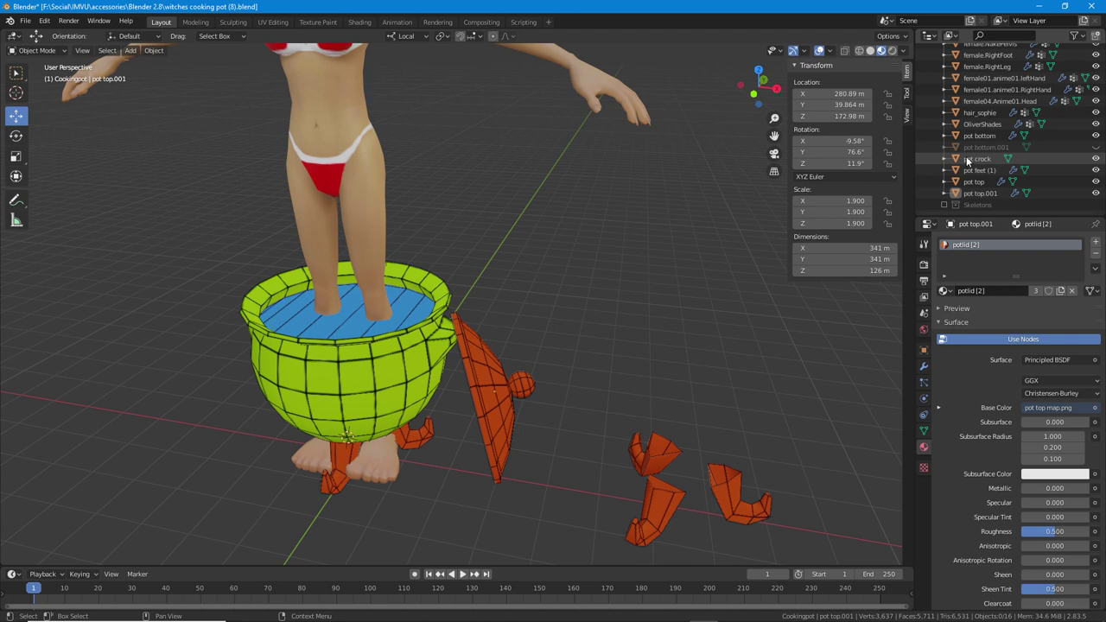
drag(968, 164, 974, 62)
scroll(970, 123, down, 4)
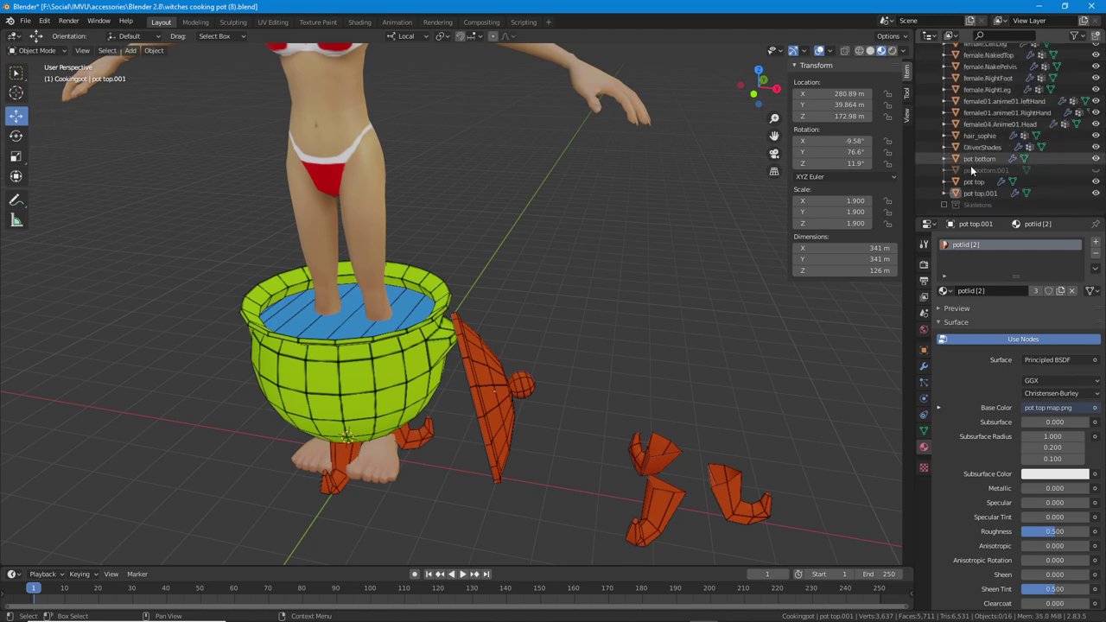
drag(972, 182, 972, 61)
scroll(972, 189, down, 3)
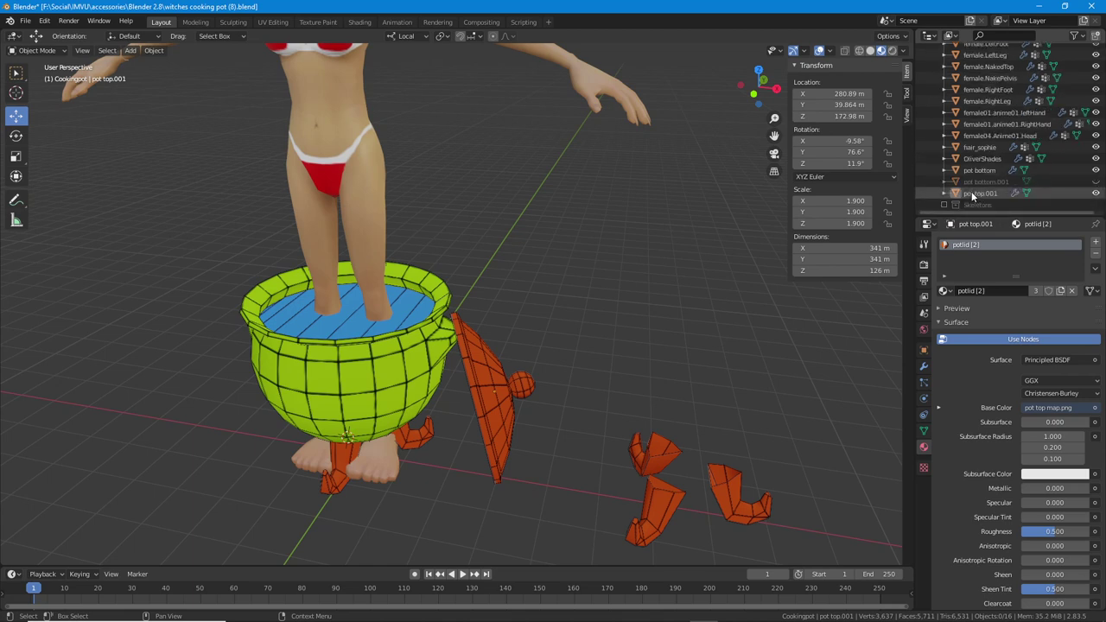
drag(970, 194, 972, 83)
scroll(971, 97, up, 4)
scroll(976, 169, down, 1)
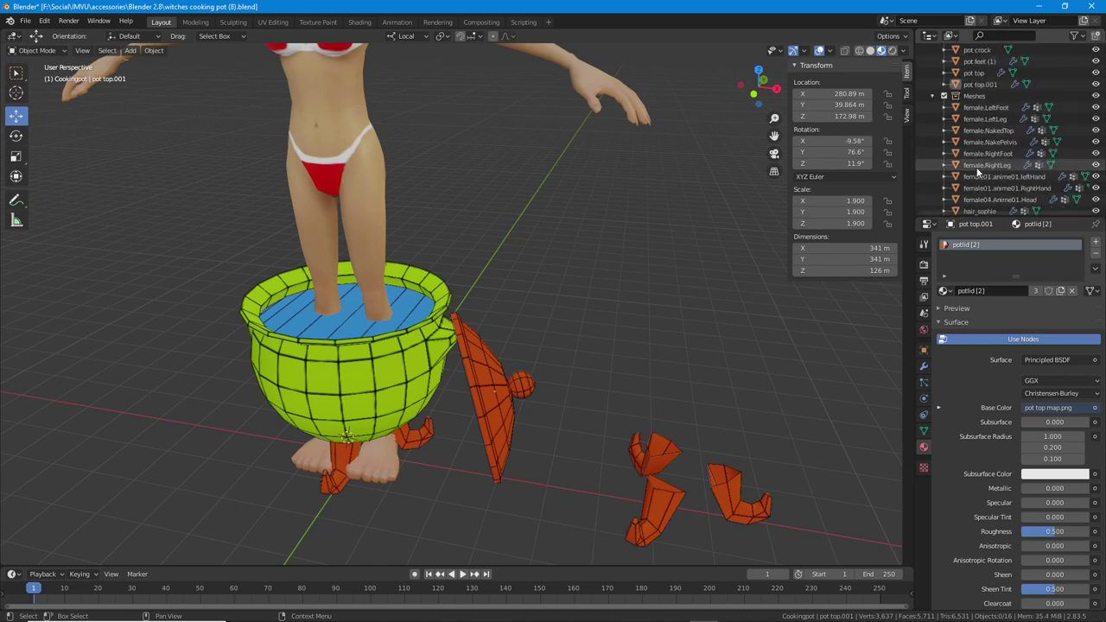
- Transfer pot bottom and the hidden pot bottom.001 from Meshes into the Cookingpot collection
scroll(976, 173, down, 3)
drag(967, 182, 971, 64)
scroll(970, 113, up, 4)
scroll(970, 156, down, 3)
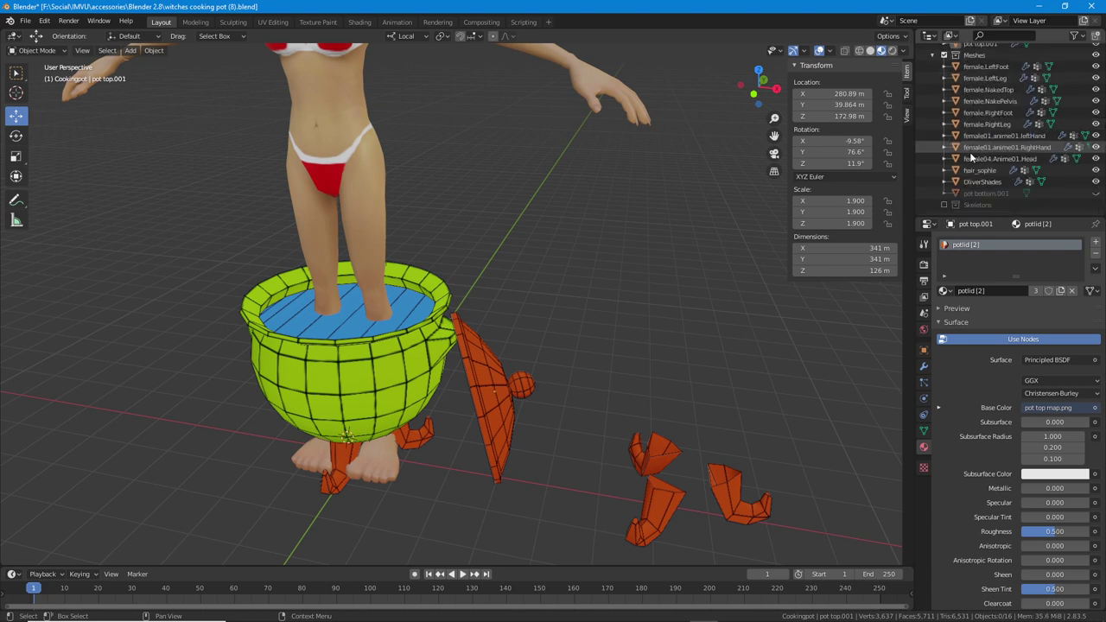
drag(971, 192, 971, 69)
- Exclude the Meshes collection from the view layer so that only the cooking pot parts are displayed
scroll(971, 130, down, 3)
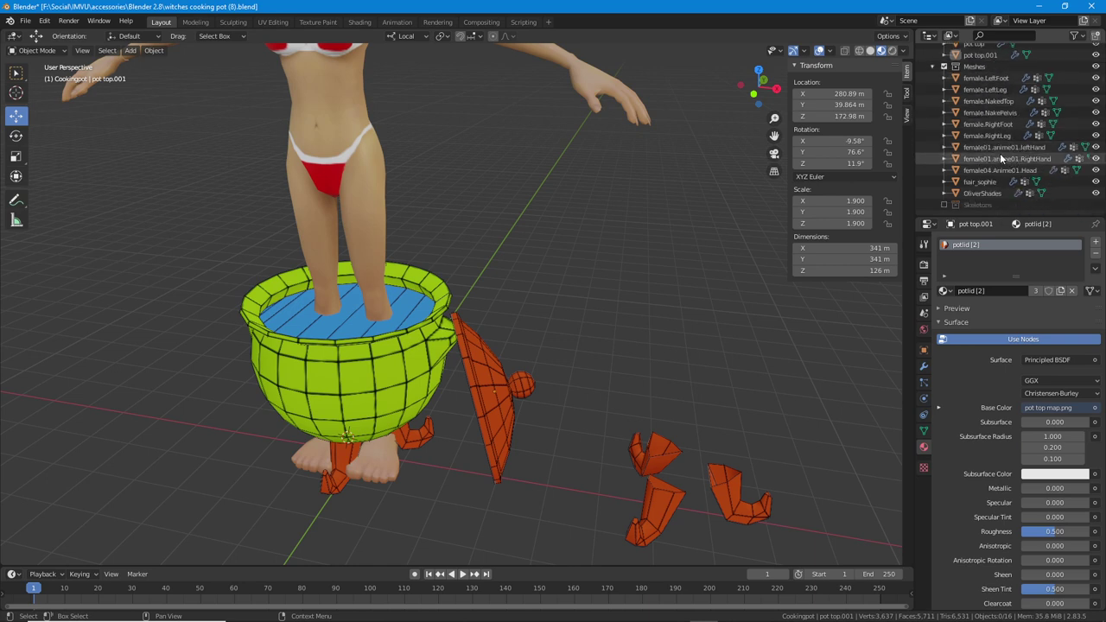
click(944, 71)
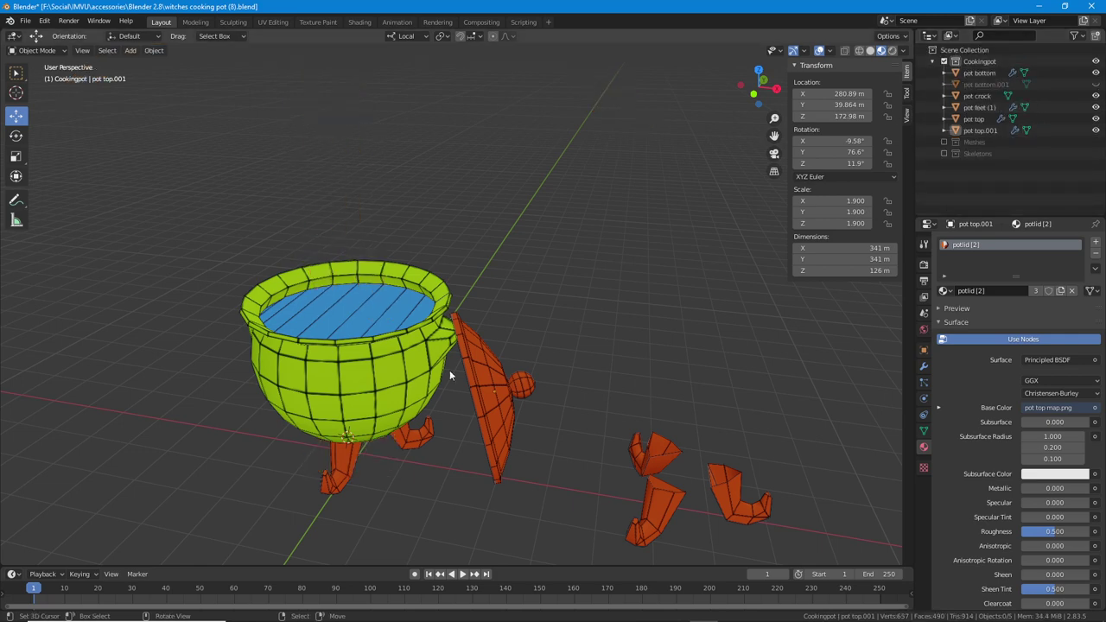
middle_drag(449, 370, 547, 403)
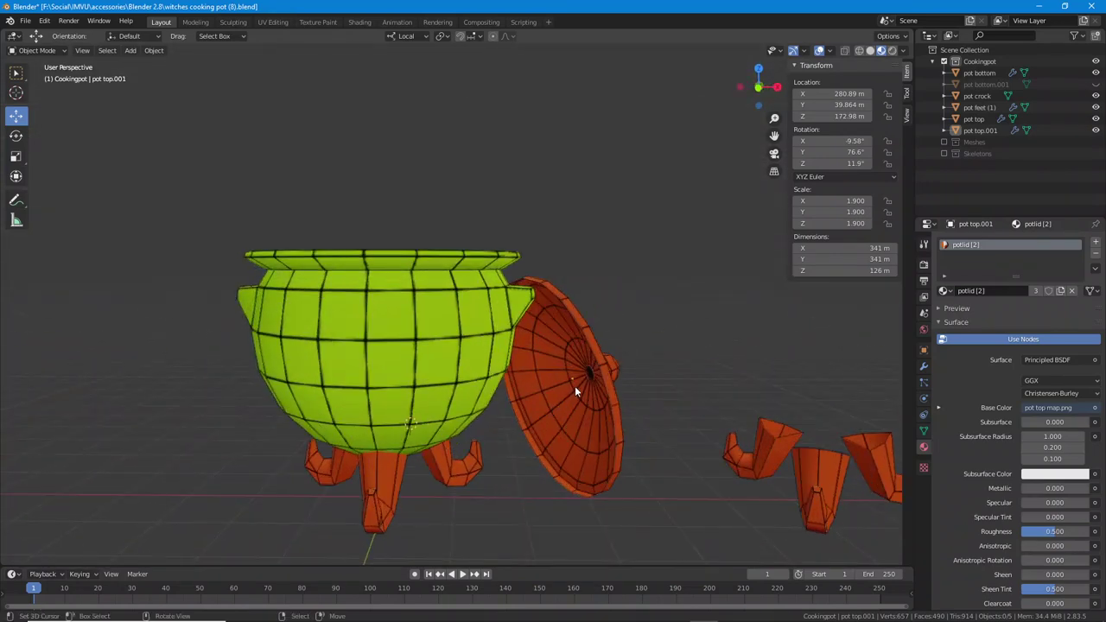
- Select the pot lid leaning against the pot and set its X, Y and Z rotation to 0°
click(575, 385)
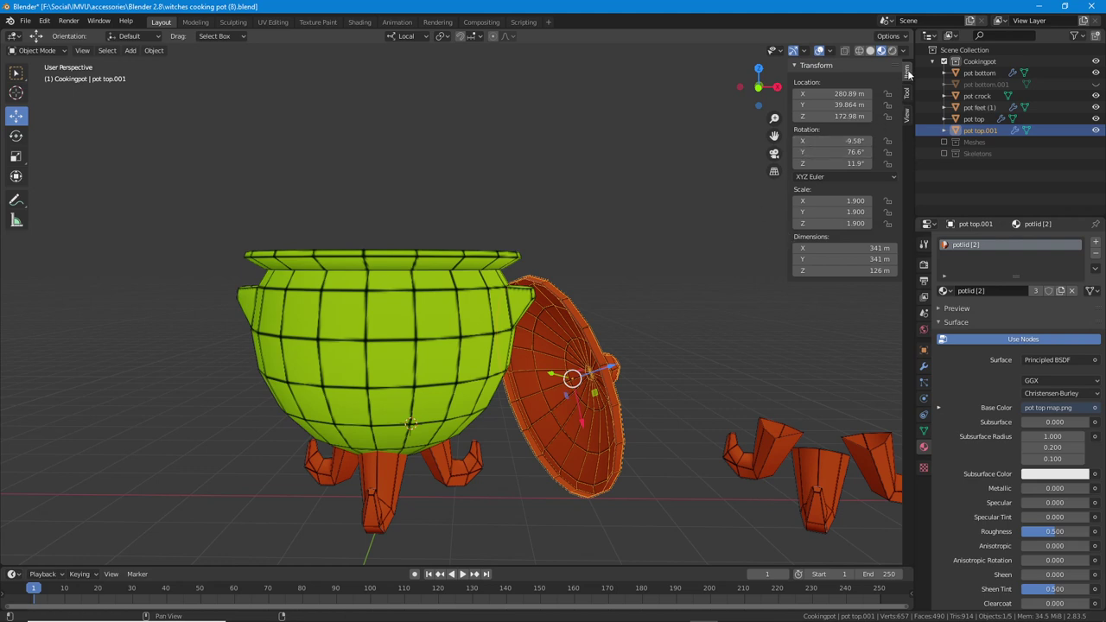
click(82, 50)
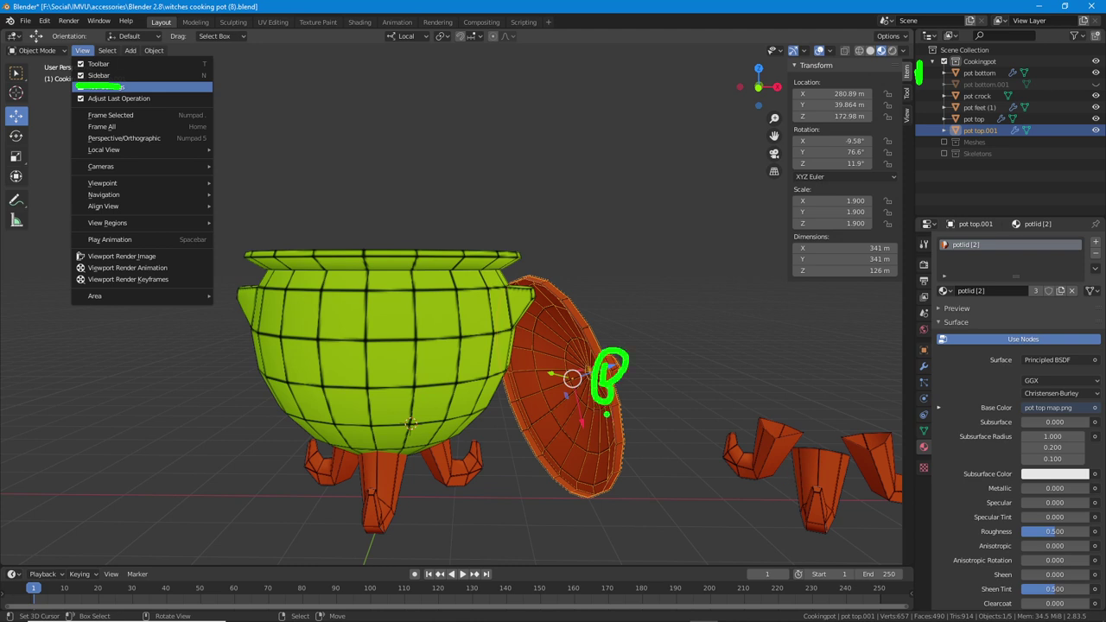
key(Escape)
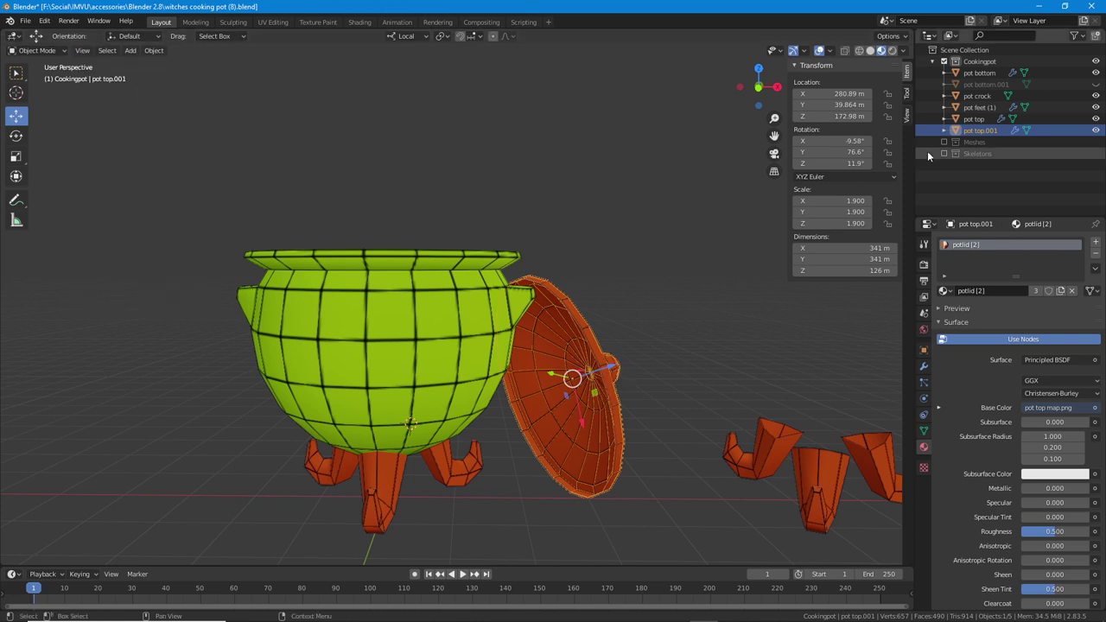
click(855, 141)
text(0)
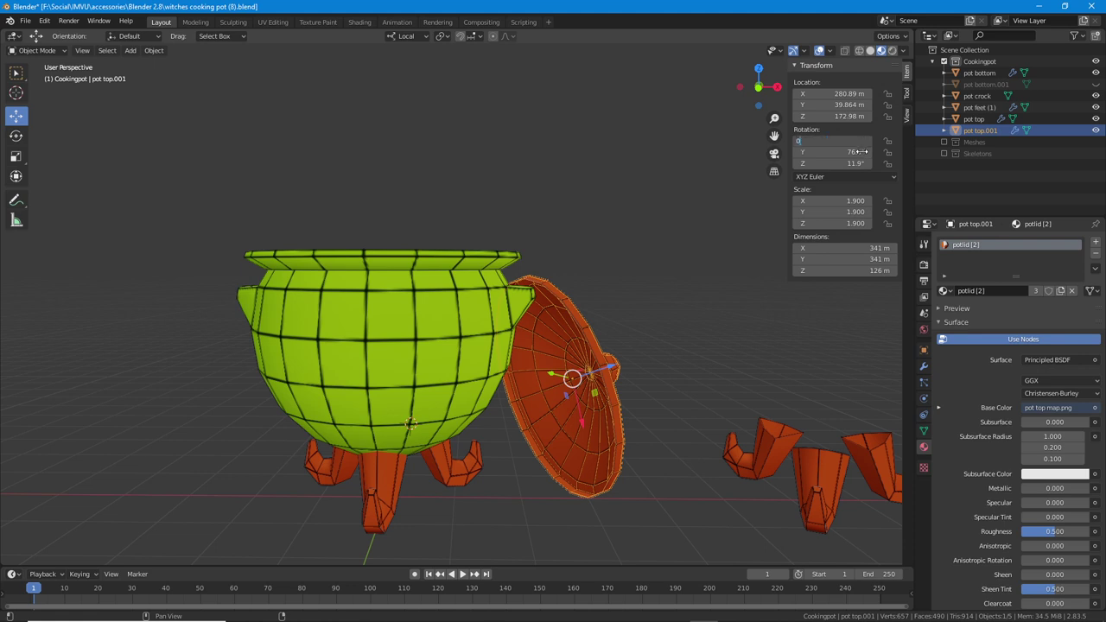
key(Tab)
text(0)
key(Tab)
text(0)
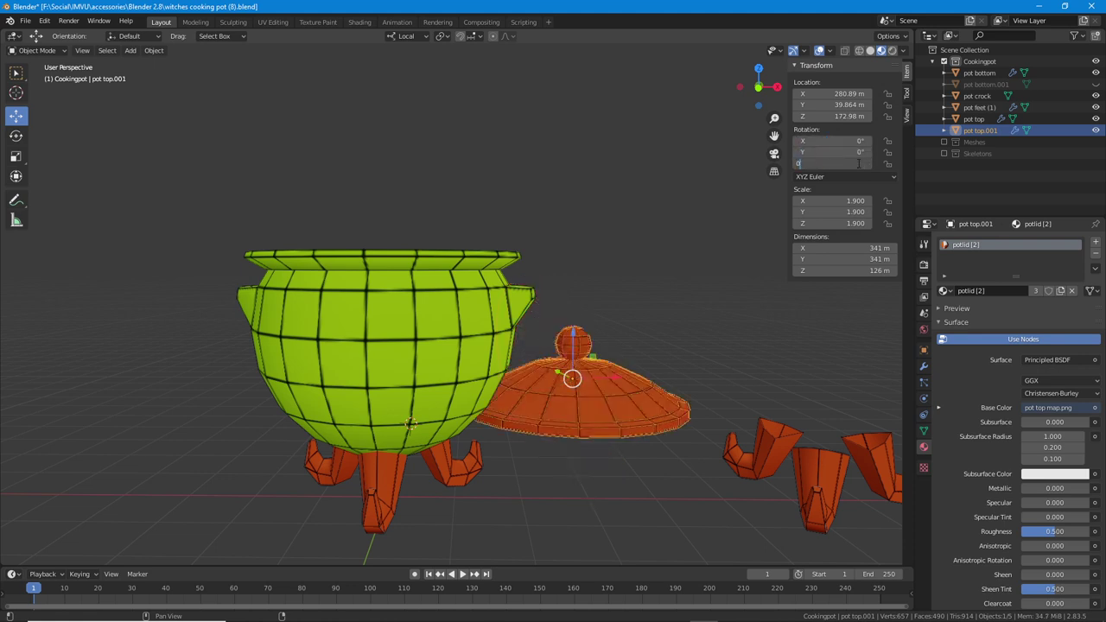
key(Return)
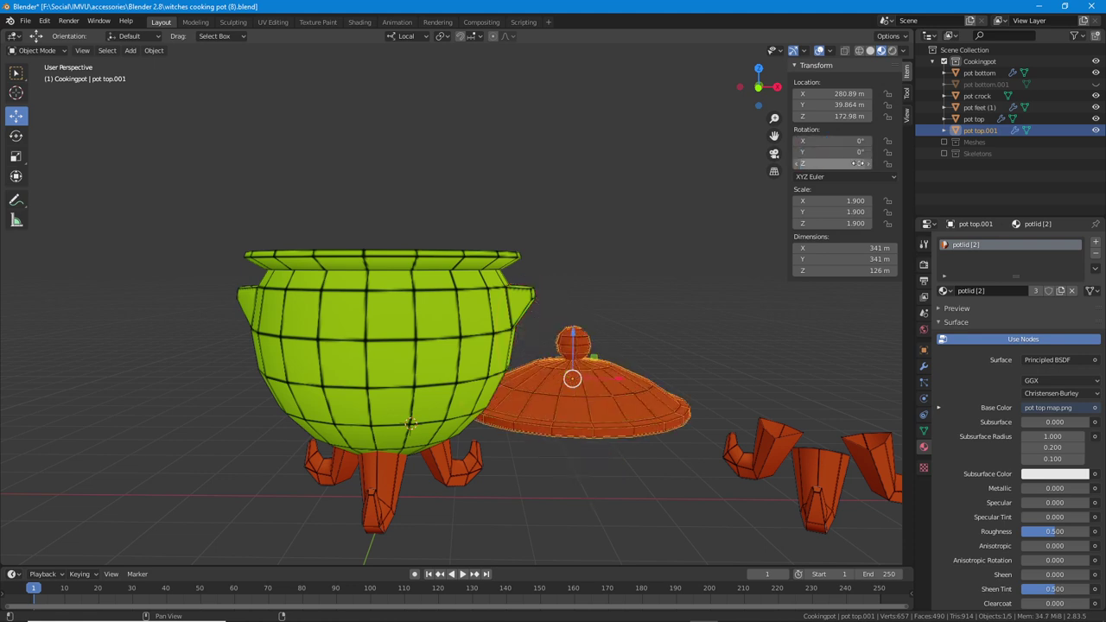
- Set the pot lid's X, Y and Z location to 0 m
click(850, 94)
text(0)
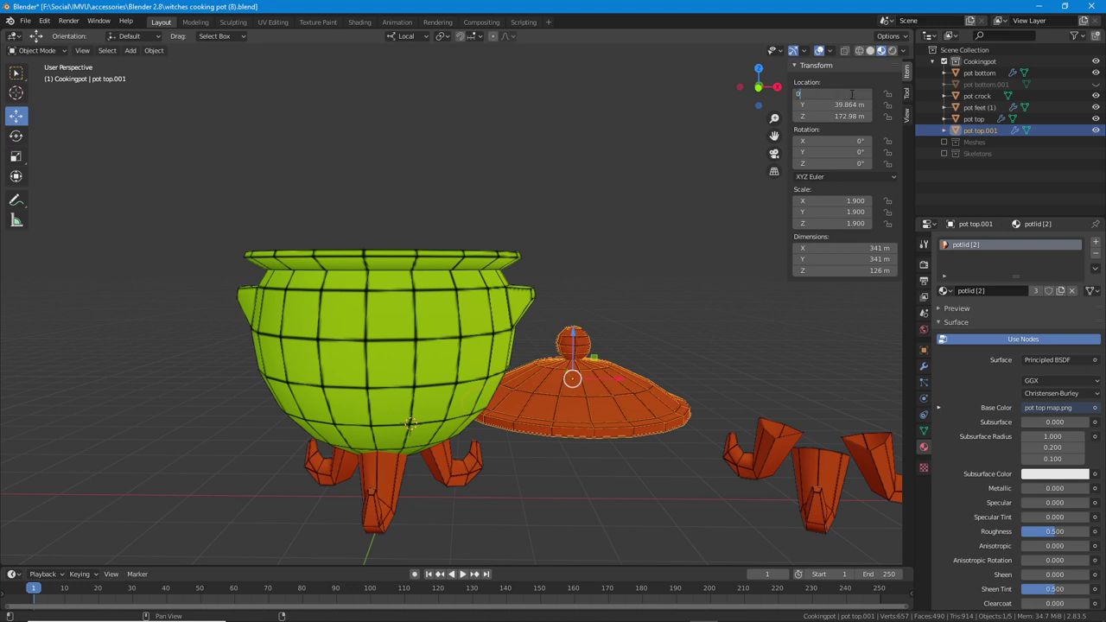
key(Tab)
text(0)
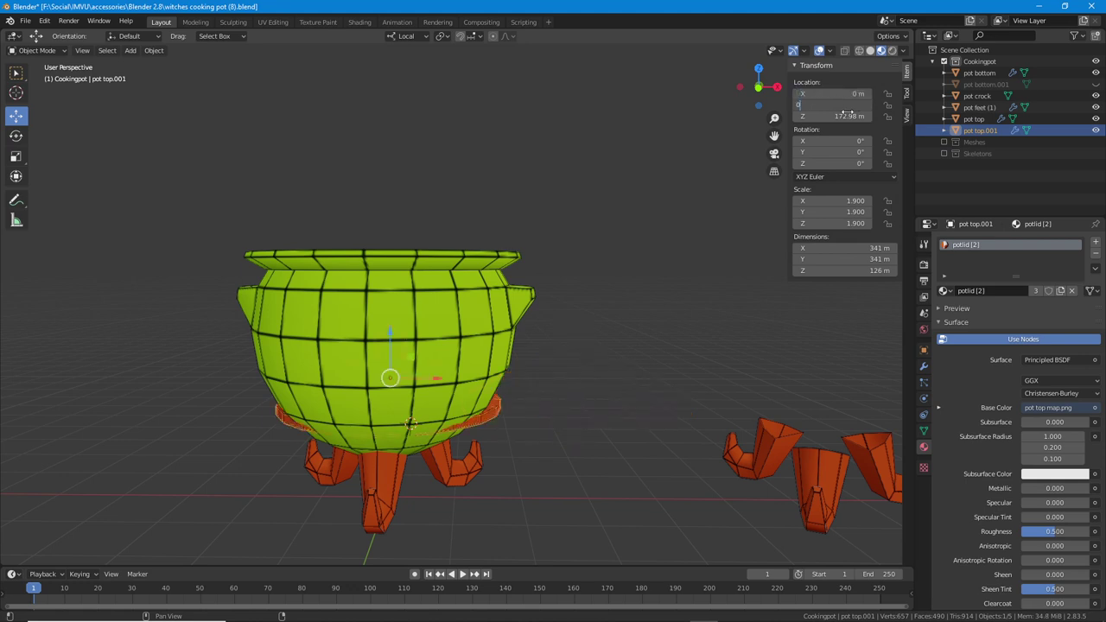
key(Tab)
text(0)
key(Return)
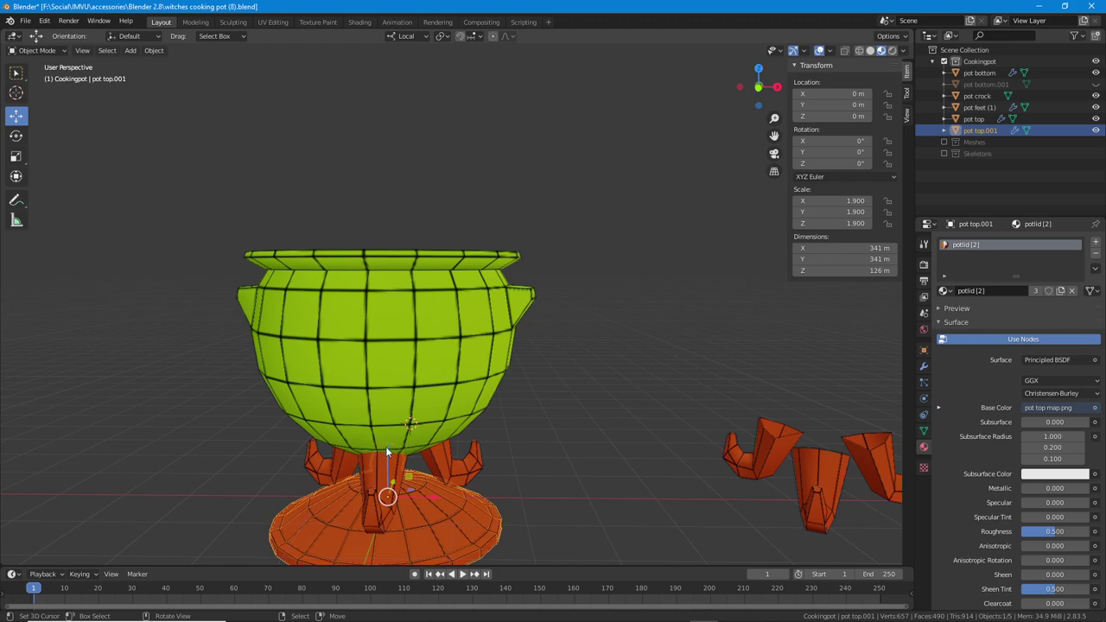
- Move the lid 400 m up its local Z axis so that it sits on the pot's rim
drag(386, 448, 407, 253)
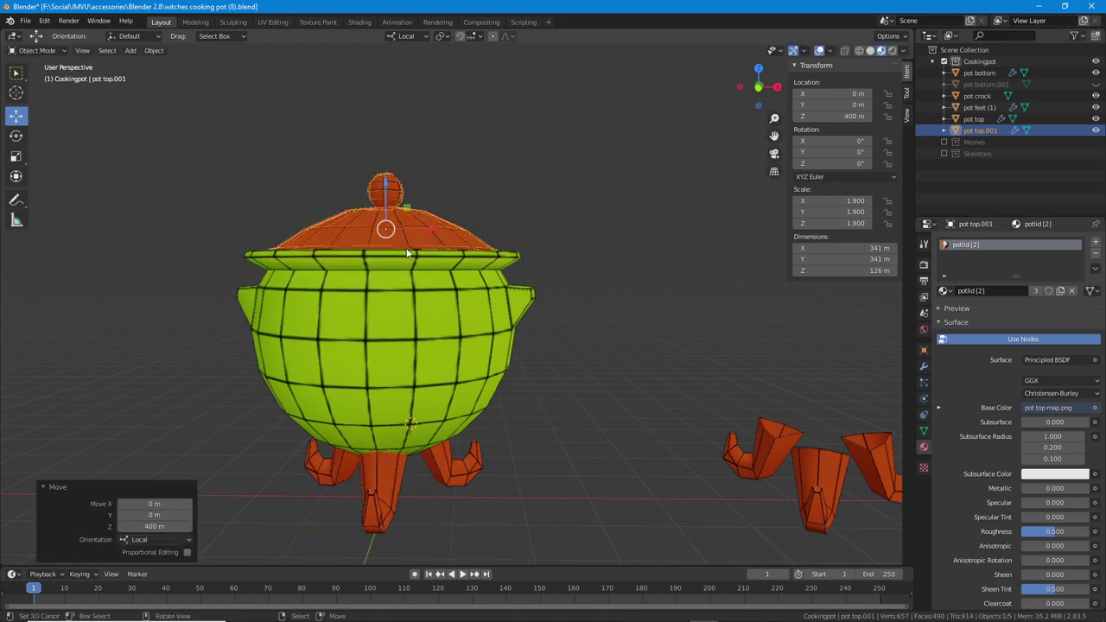
middle_drag(407, 253, 481, 366)
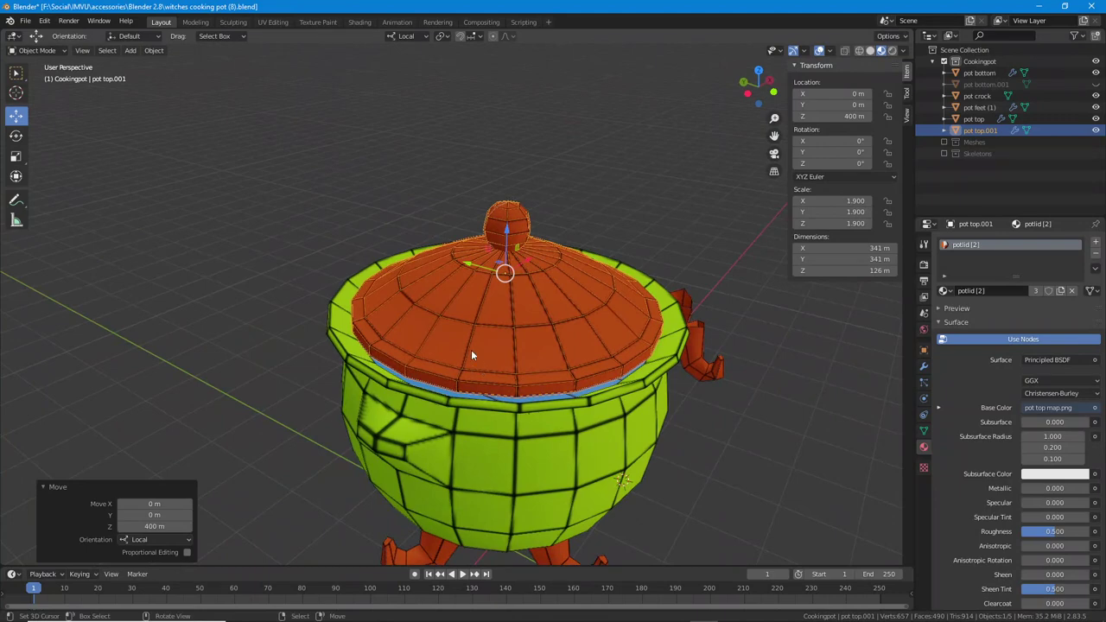
middle_drag(535, 375, 460, 364)
- Save the scene as a new file named witches cooking pot (9).blend in the same folder
click(25, 20)
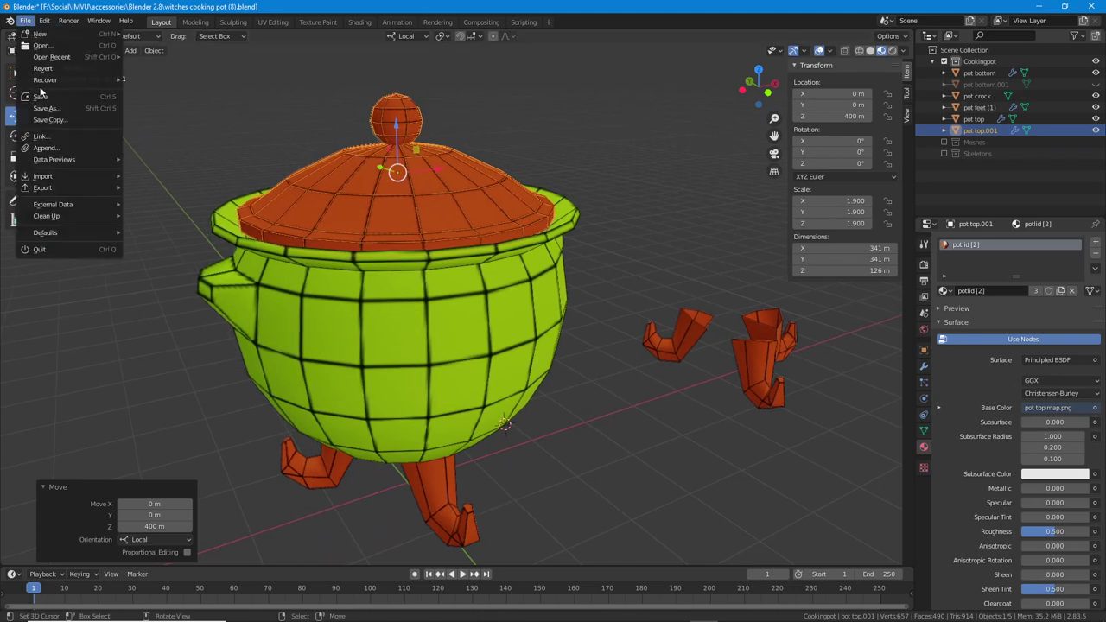
click(43, 109)
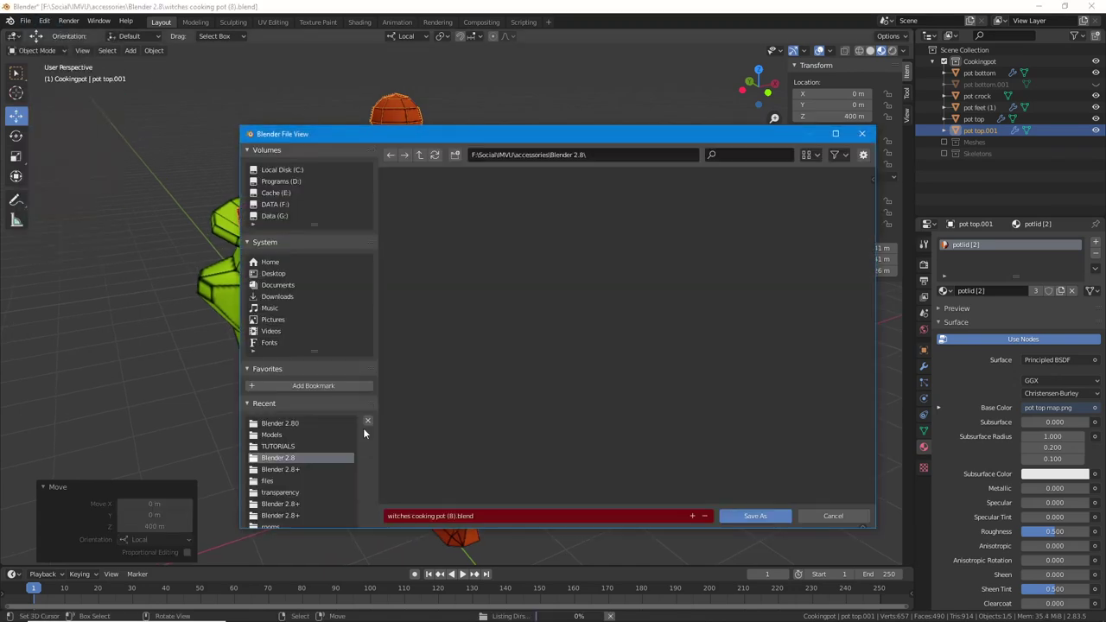
click(459, 518)
click(451, 516)
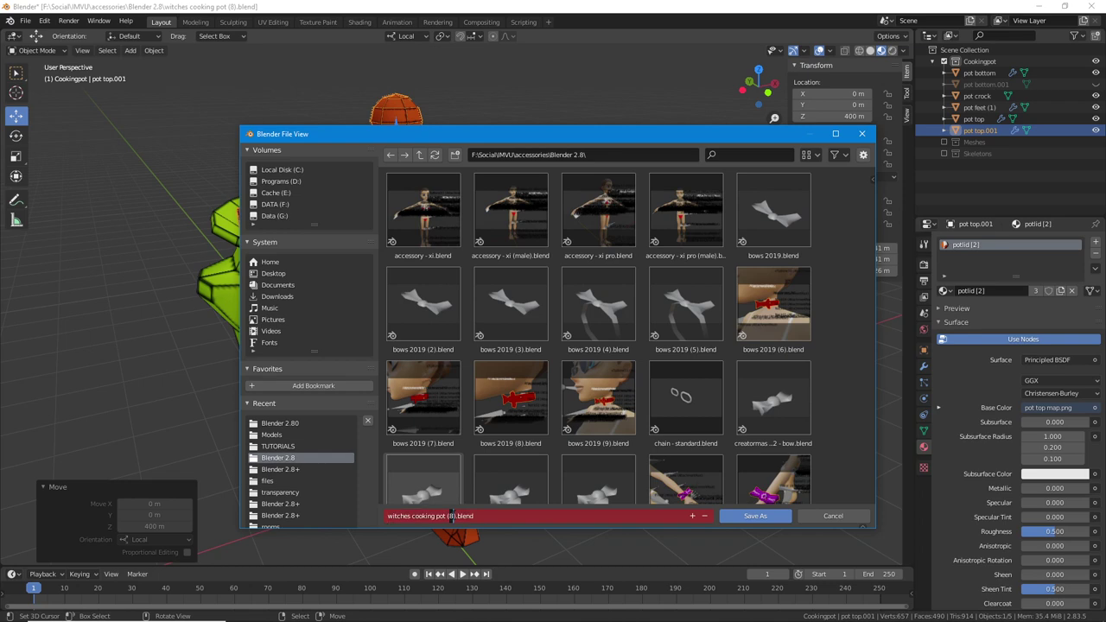
text(9)
key(Return)
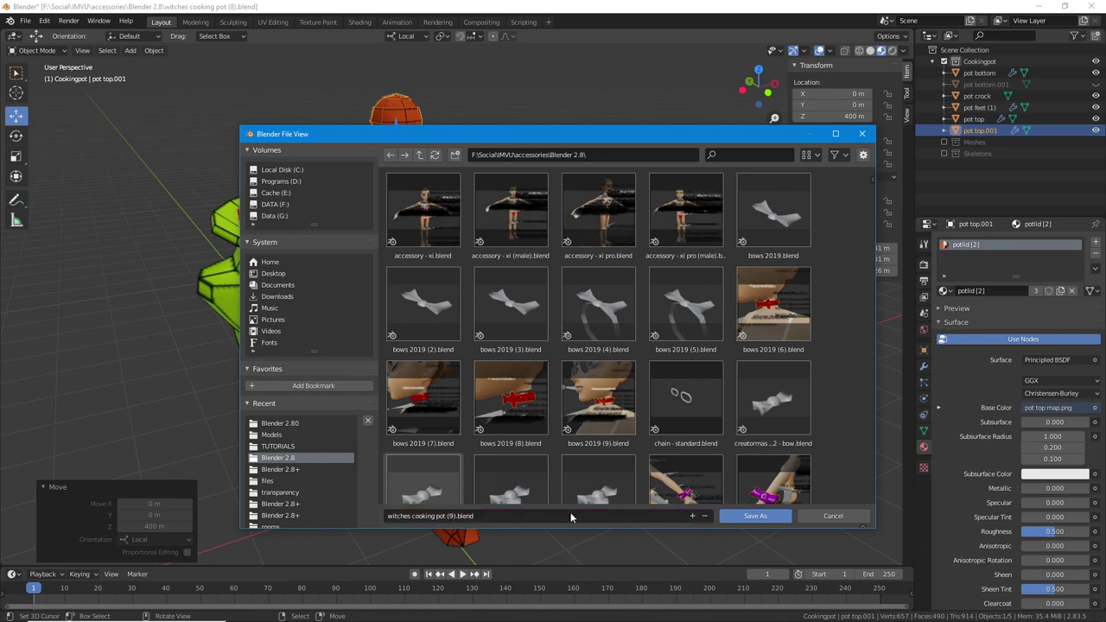
click(753, 516)
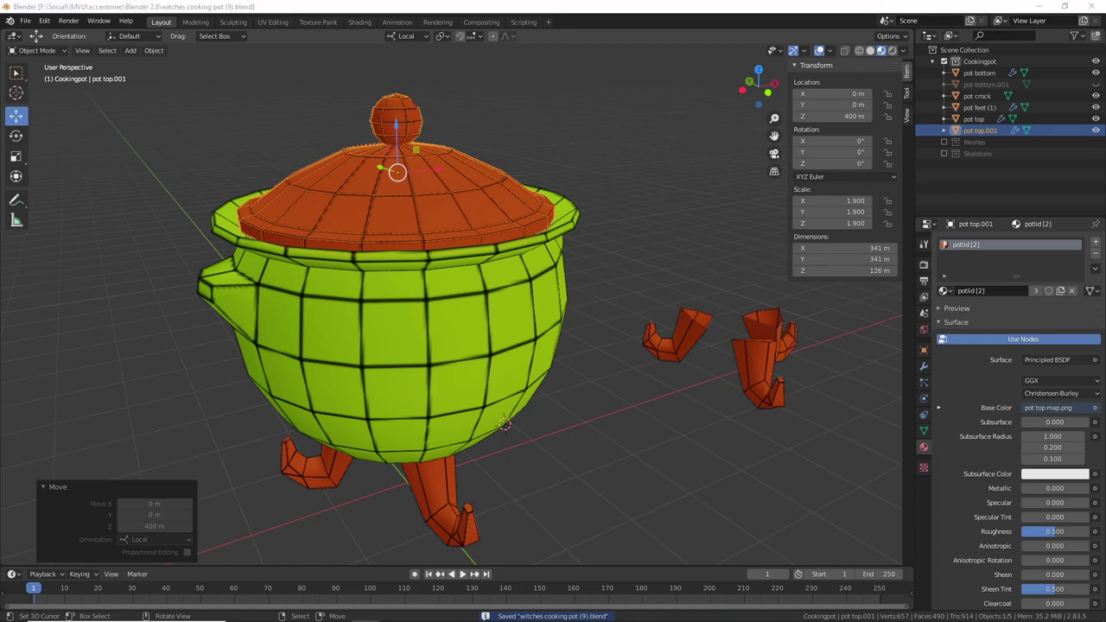
- Raise the lid a further 200 m along its local Z axis, clear of the pot opening
click(406, 8)
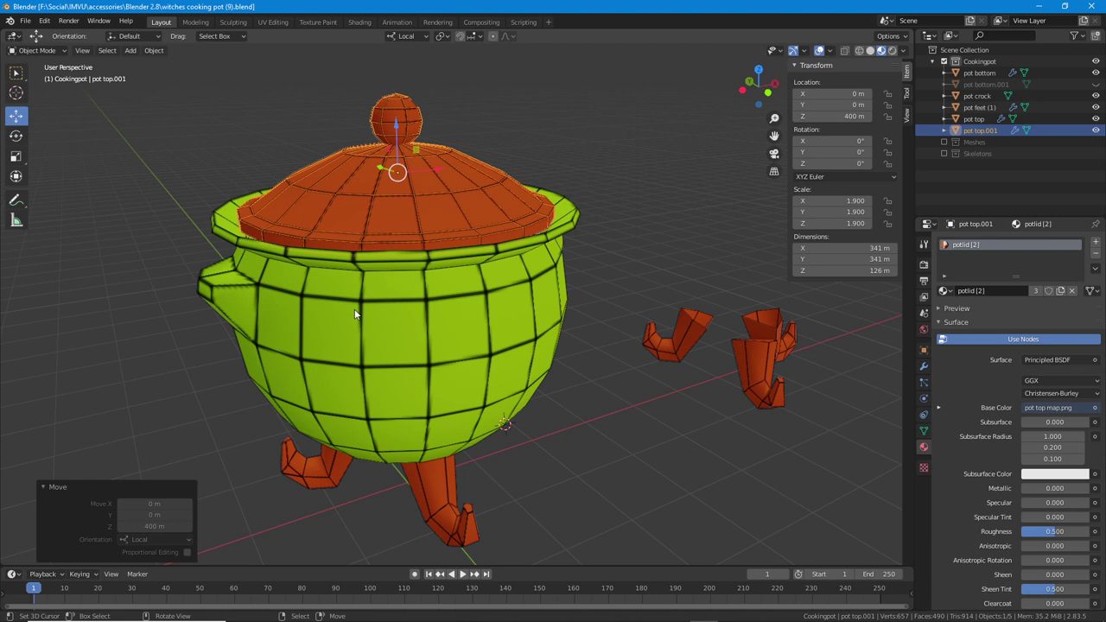
middle_drag(514, 332, 387, 264)
scroll(518, 333, down, 2)
key(g)
key(z)
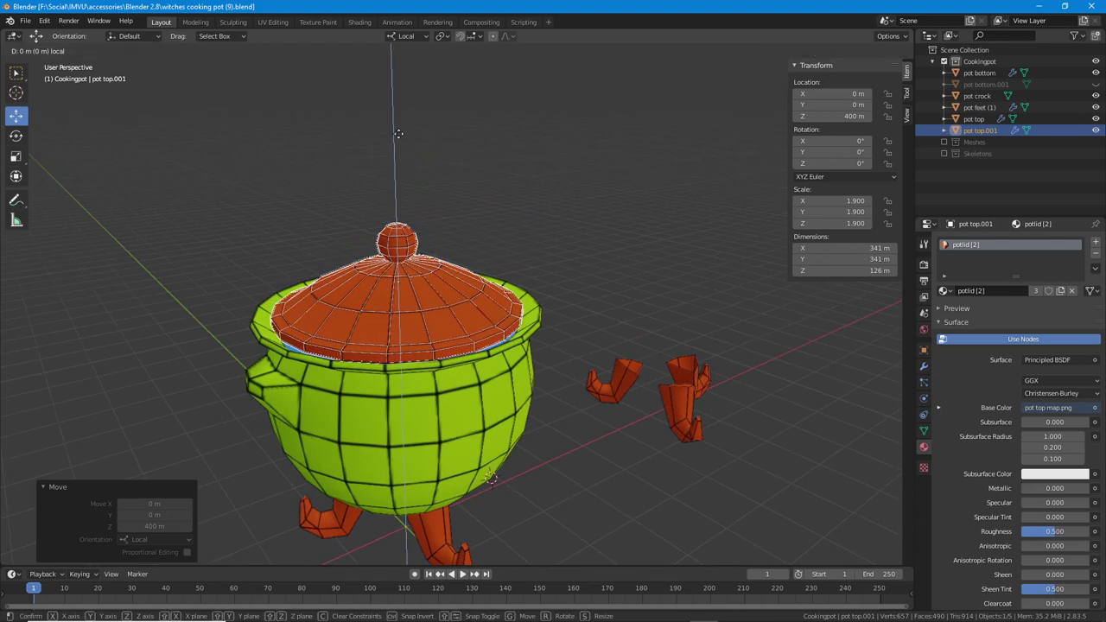
click(396, 66)
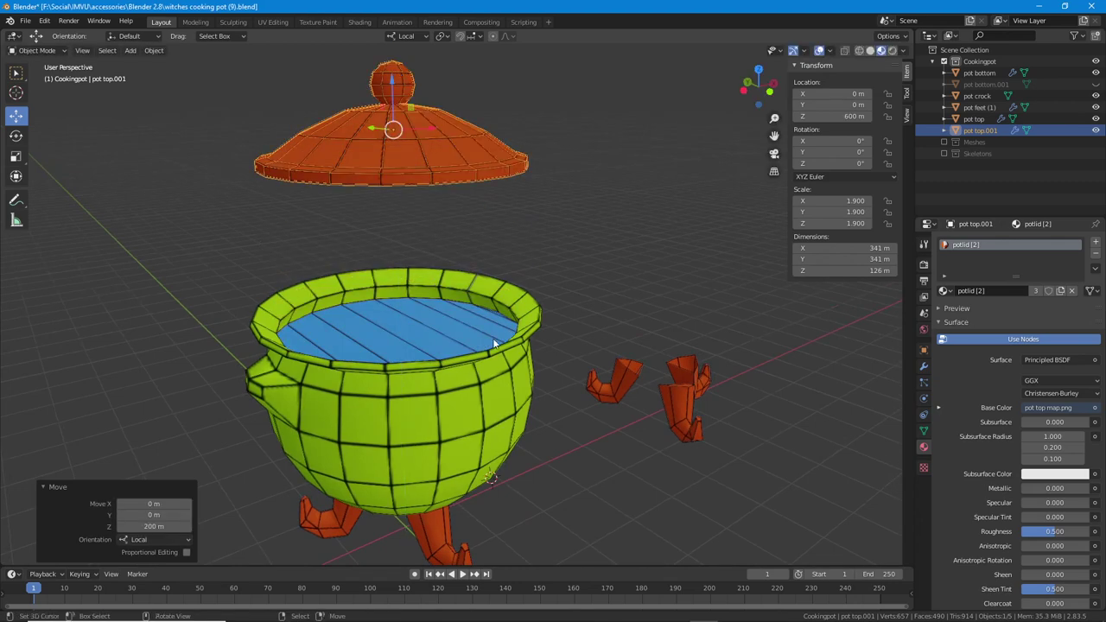
- Try to rotate the pot body on its own, separately from the blue crock surface inside it
middle_drag(493, 337, 405, 366)
click(414, 374)
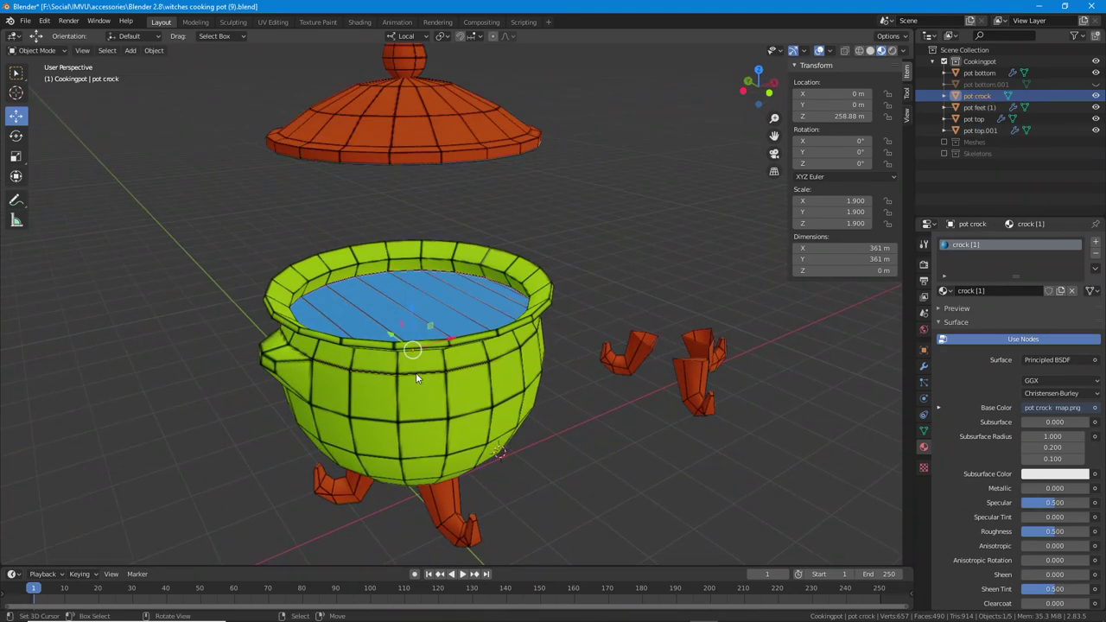
middle_drag(415, 372, 484, 319)
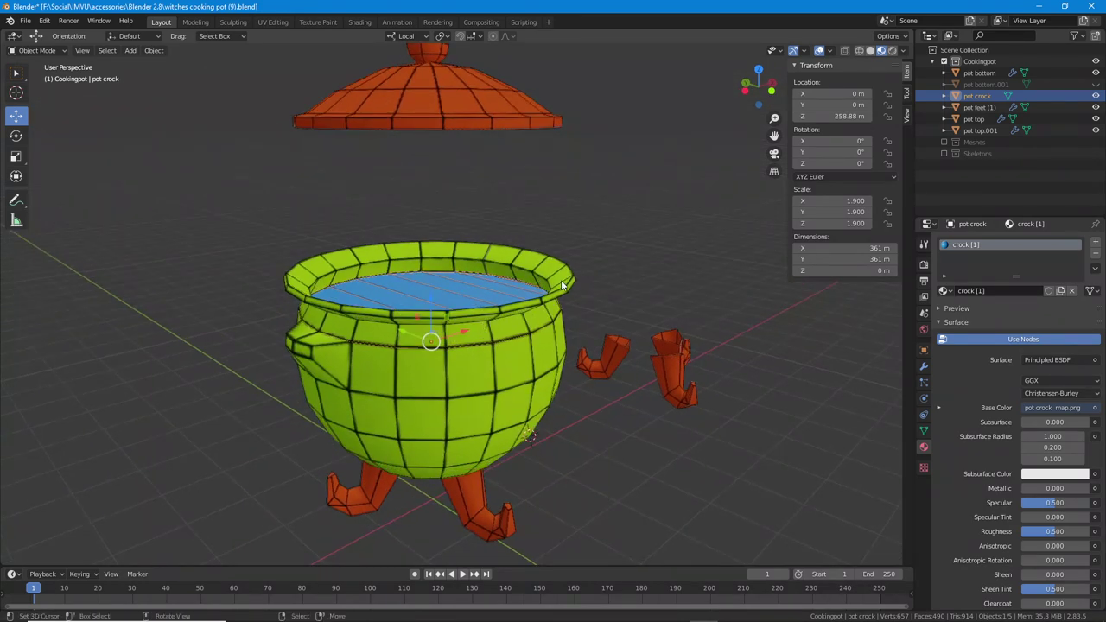
middle_drag(515, 378, 525, 377)
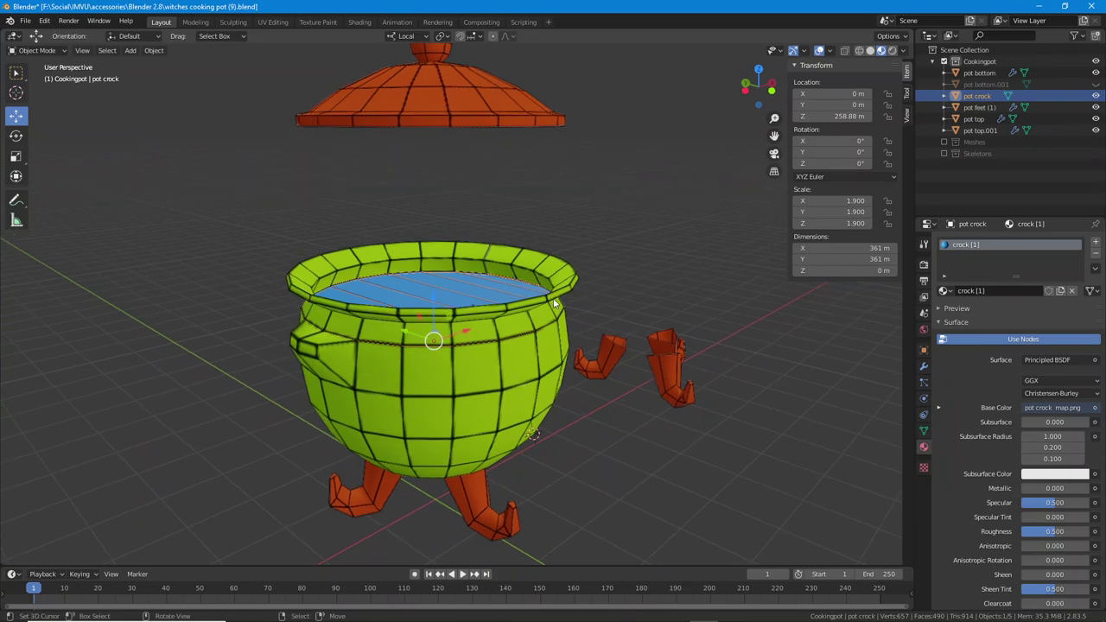
click(553, 301)
key(r)
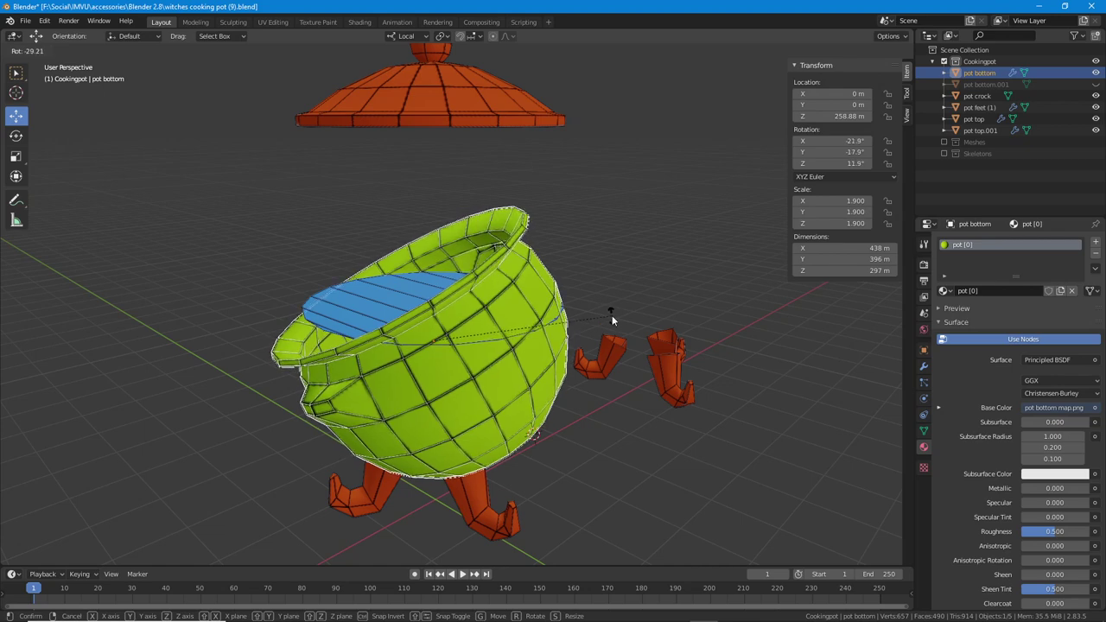
click(611, 318)
middle_drag(420, 353, 375, 352)
click(359, 341)
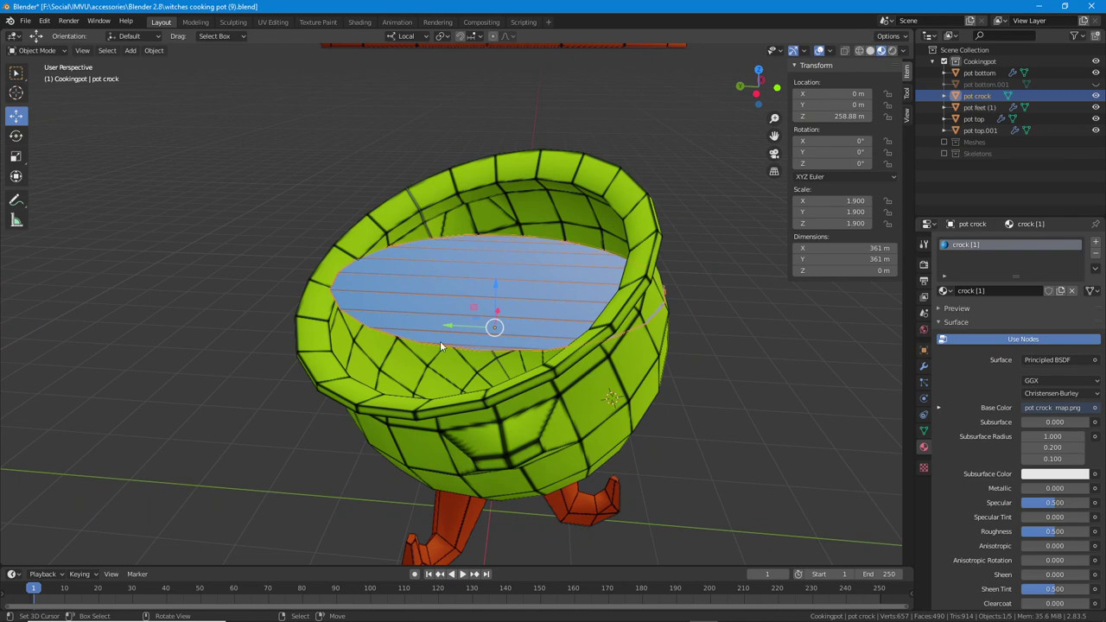
middle_drag(439, 340, 437, 297)
- Try to rotate the pot body and the crock surface together by selecting both objects
click(424, 345)
click(497, 311)
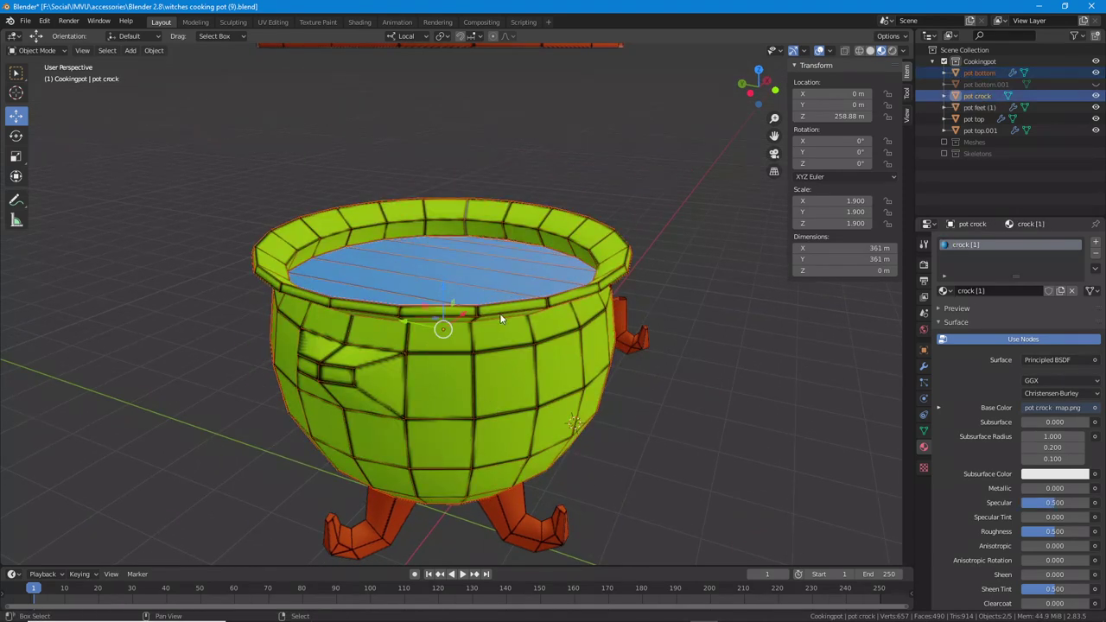
key(r)
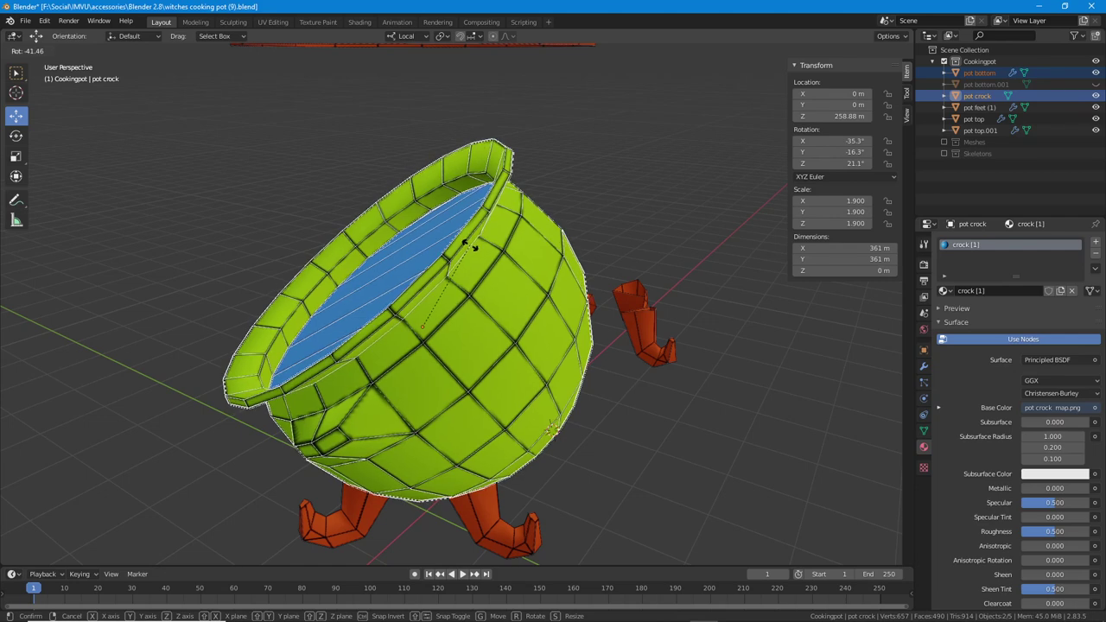
right_click(470, 245)
- Examine which objects make up the pot by selecting the lid, feet, crock surface and pot body individually
middle_drag(430, 364, 397, 328)
scroll(396, 263, down, 2)
click(408, 129)
right_click(455, 492)
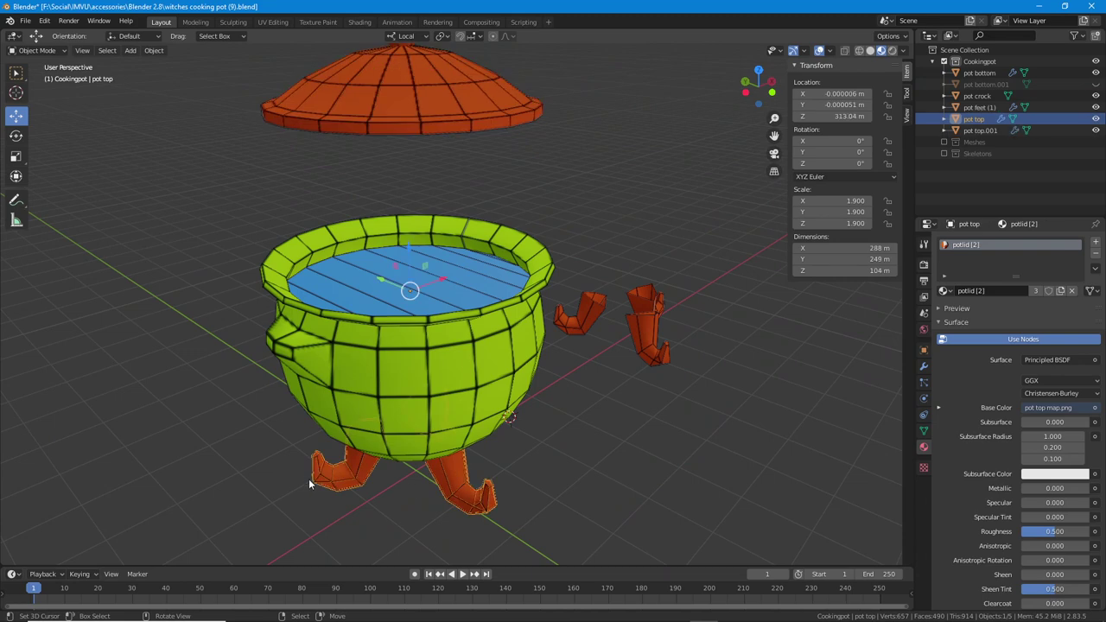
scroll(407, 333, up, 2)
right_click(324, 298)
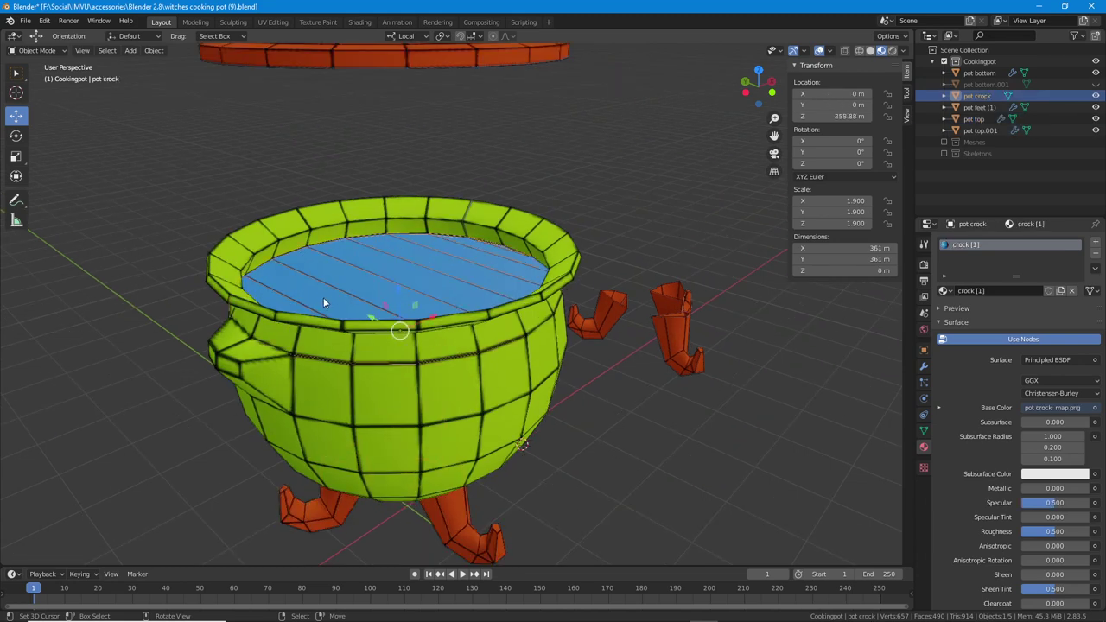
middle_drag(324, 298, 342, 322)
right_click(342, 322)
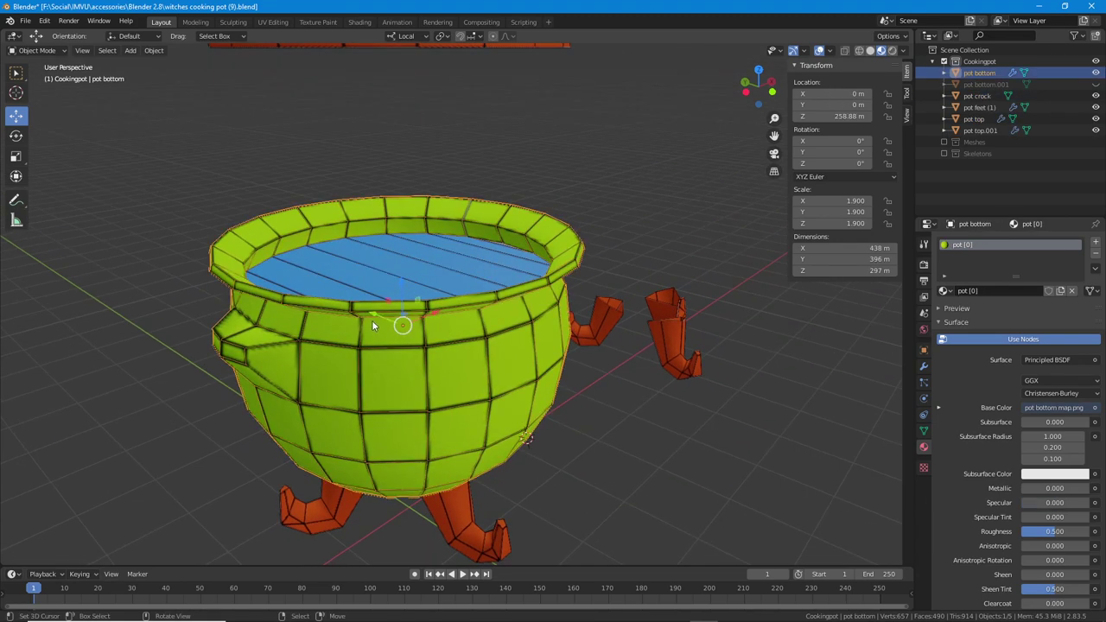
middle_drag(373, 311, 361, 344)
scroll(465, 370, down, 2)
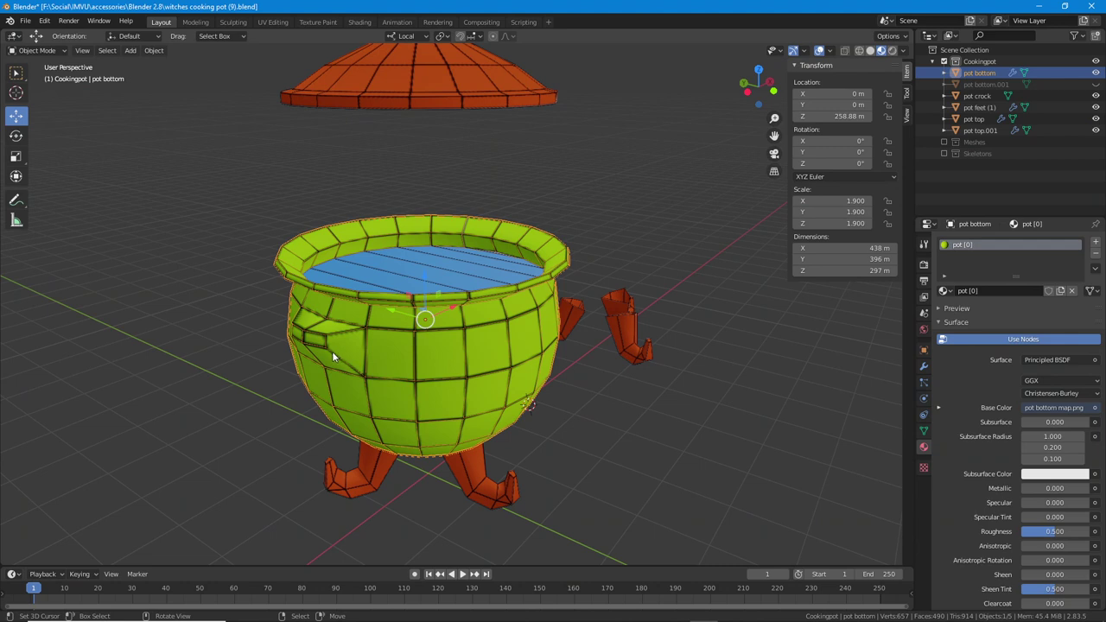
middle_drag(403, 266, 443, 337)
scroll(443, 338, up, 2)
click(459, 308)
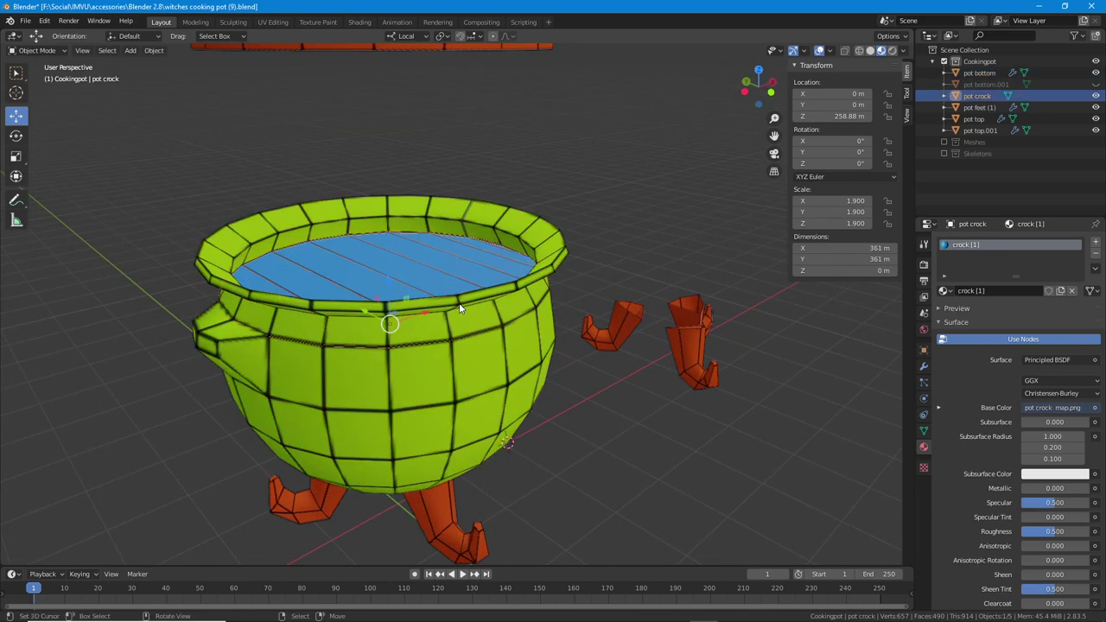
- Try again to rotate only the pot body while leaving the crock surface in place
click(536, 284)
middle_drag(539, 285, 557, 285)
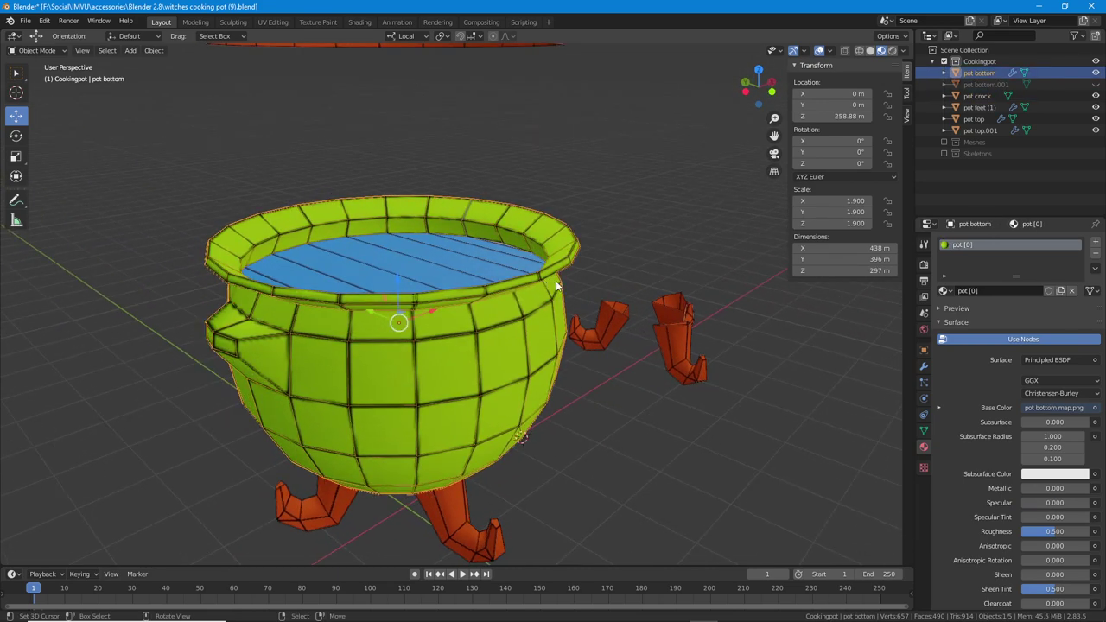
key(r)
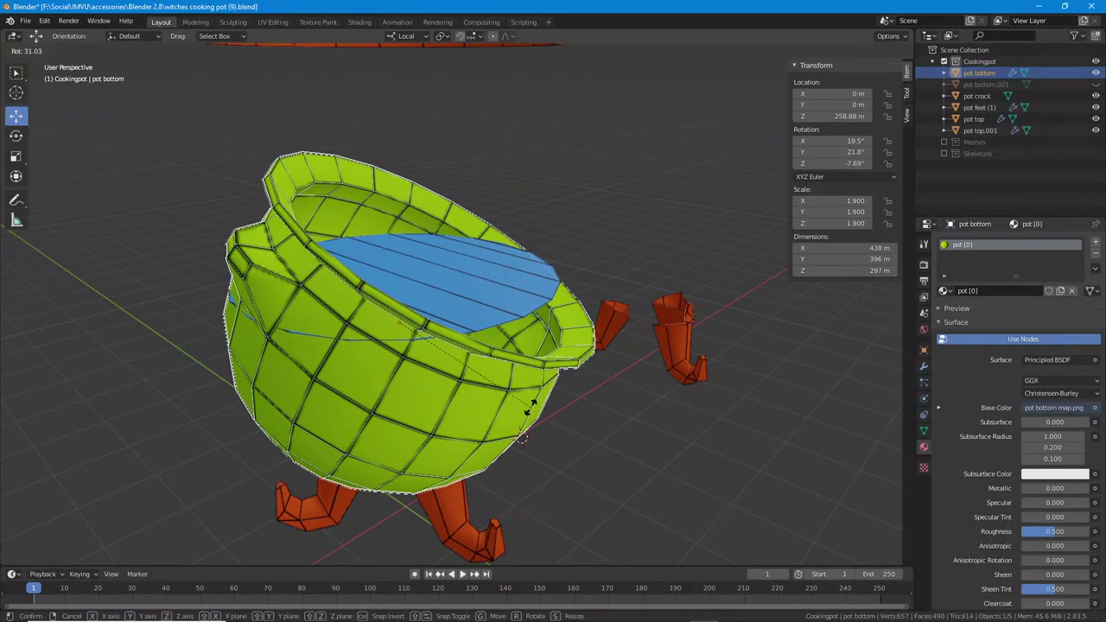
right_click(529, 413)
- Rename the pot crock object to crock
middle_drag(514, 419, 410, 297)
scroll(485, 391, up, 3)
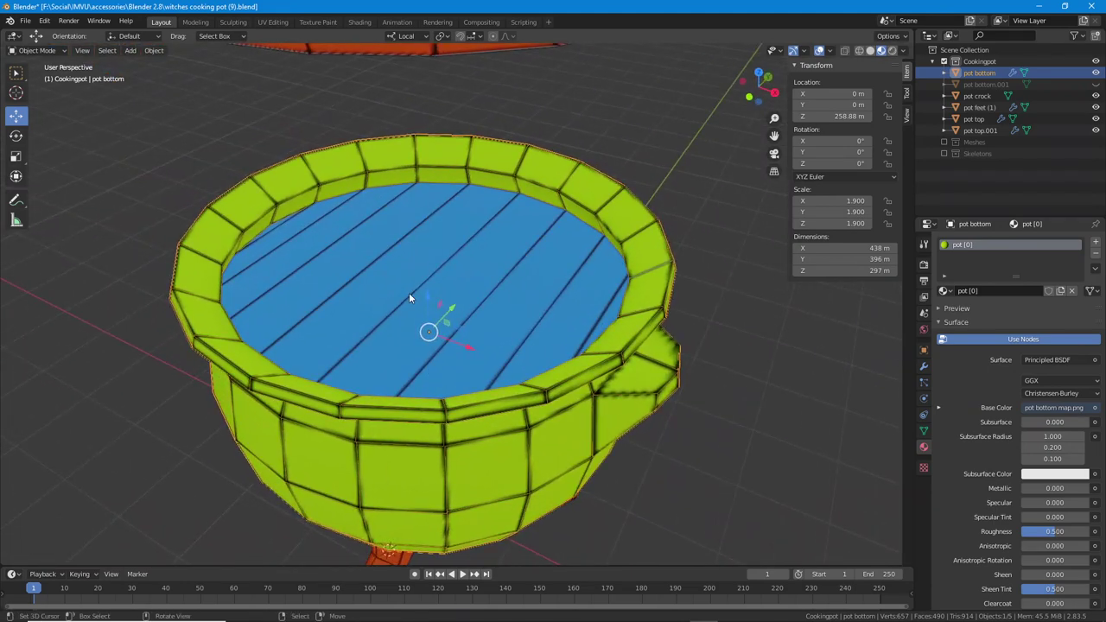
key(alt+a)
click(986, 98)
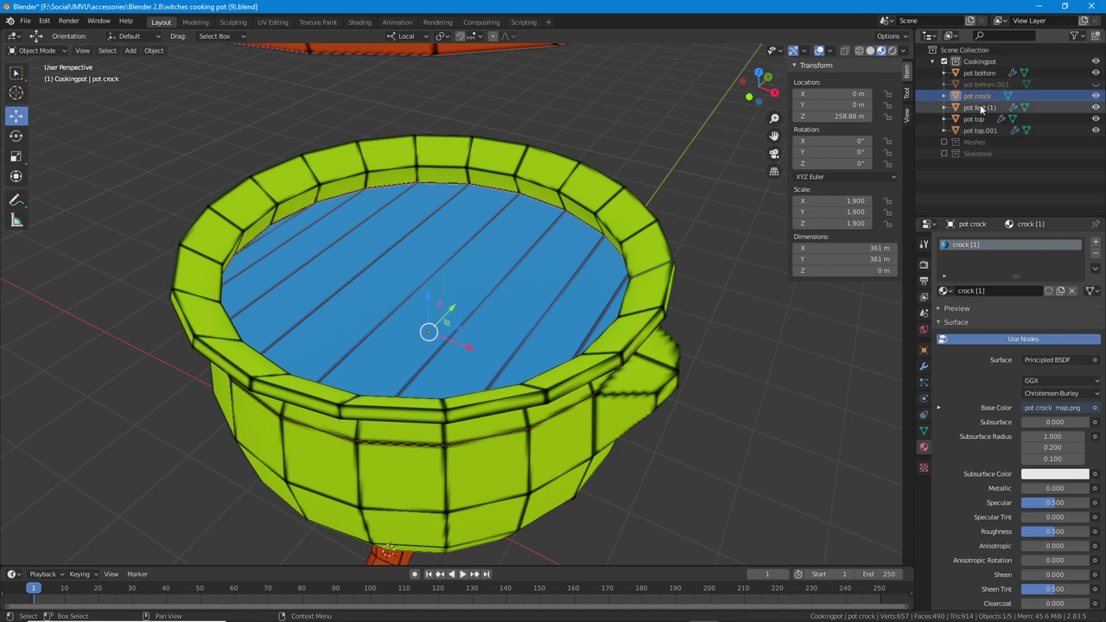
double_click(980, 96)
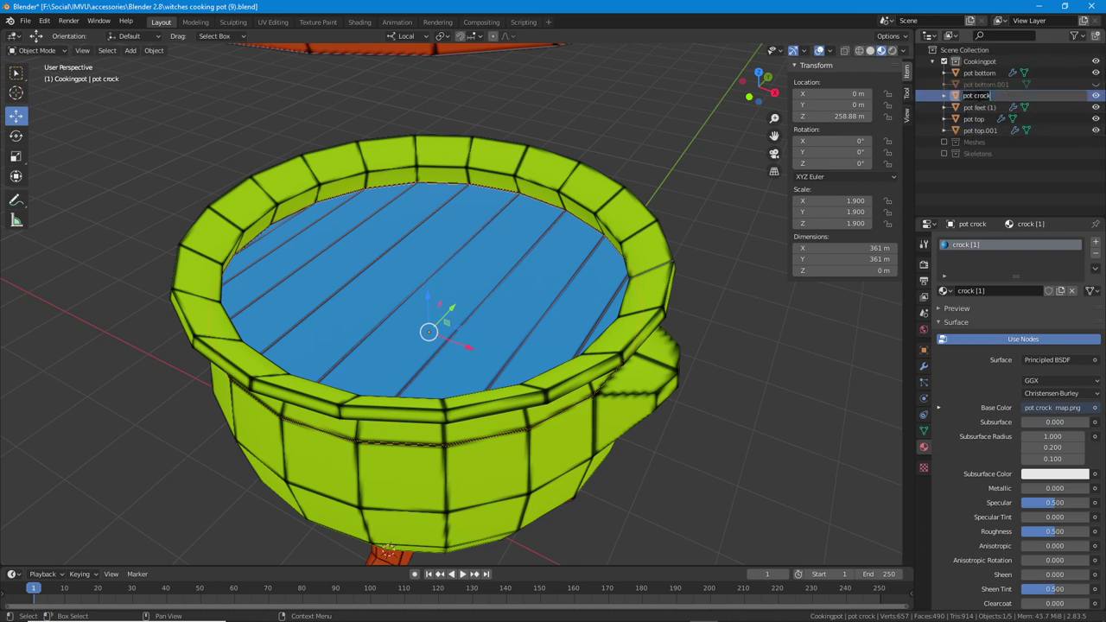
key(Return)
key(Return)
- Rename the pot bottom object to pot
click(982, 85)
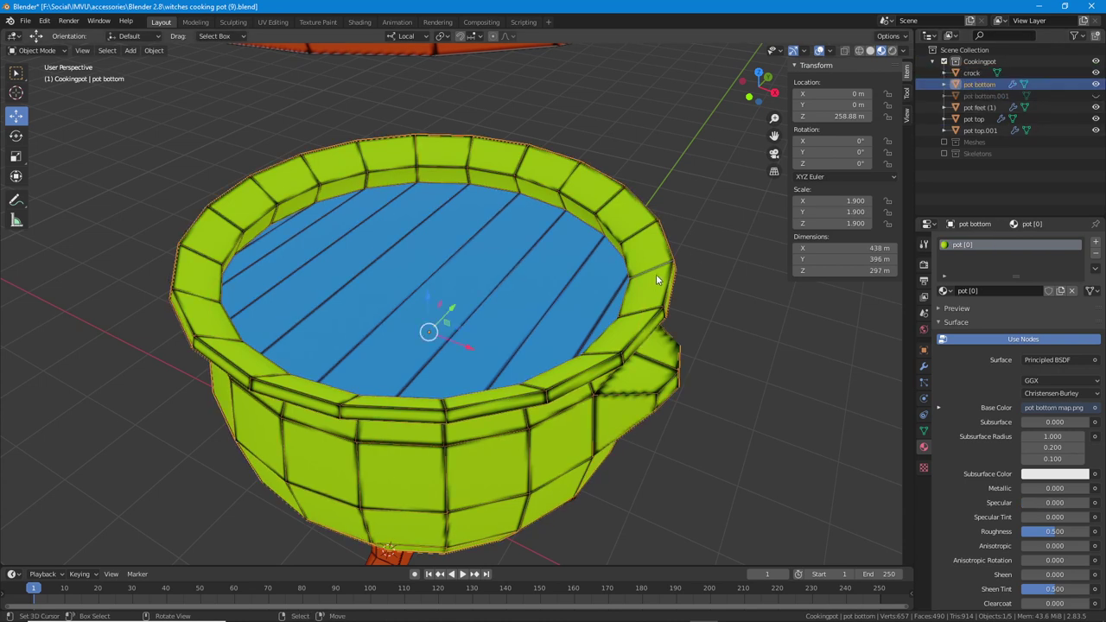
double_click(980, 86)
drag(974, 84, 1036, 84)
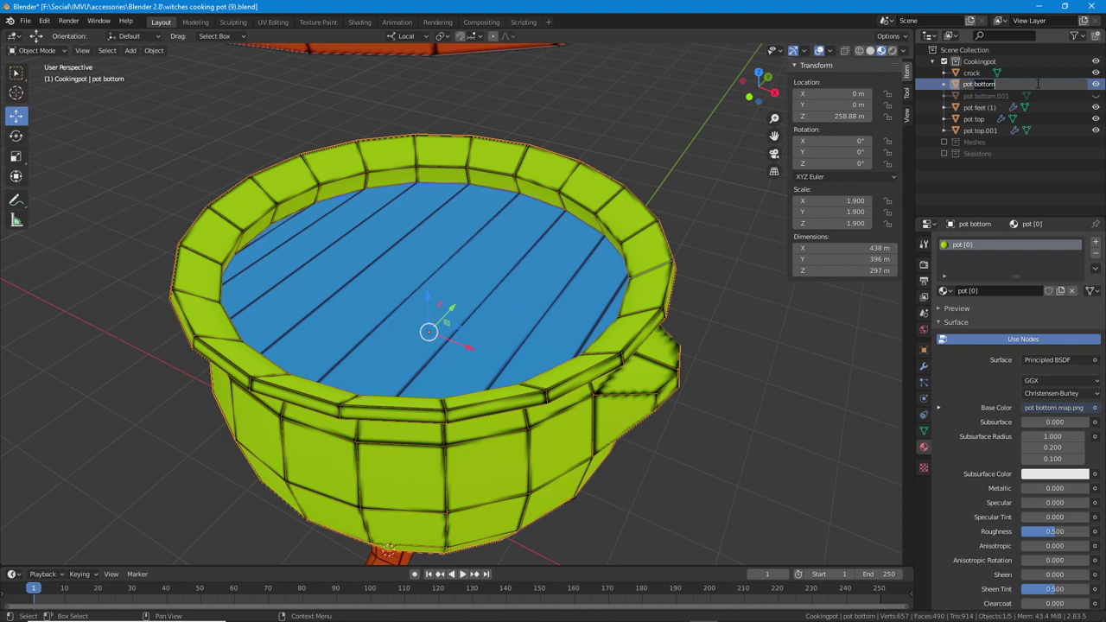
key(BackSpace)
key(BackSpace)
key(Return)
- Rename the lid object above the pot to top
click(429, 59)
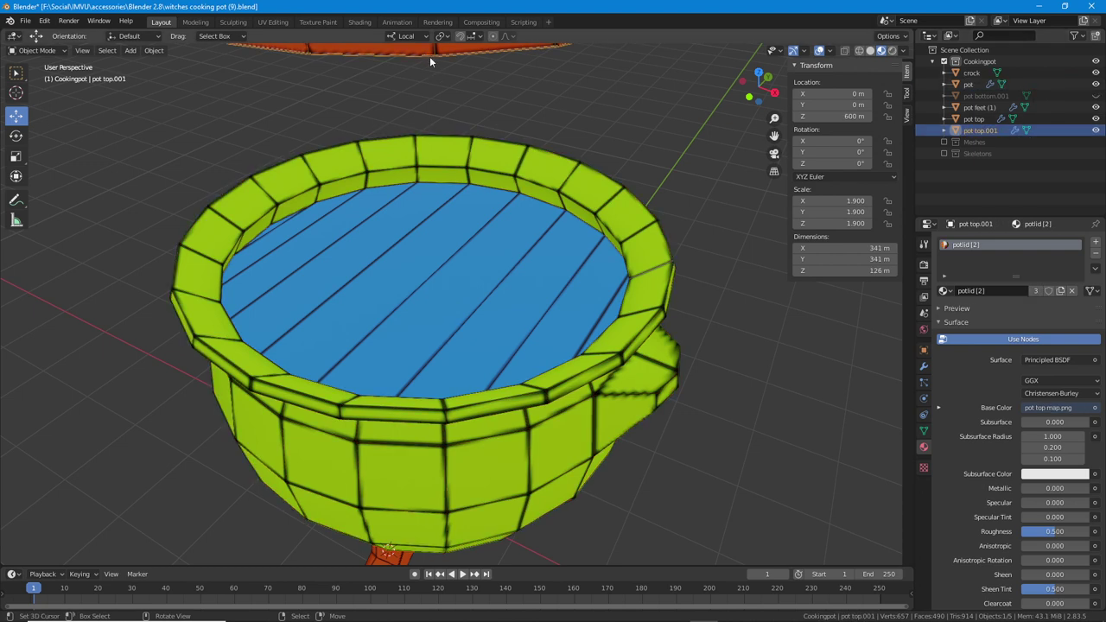
click(975, 130)
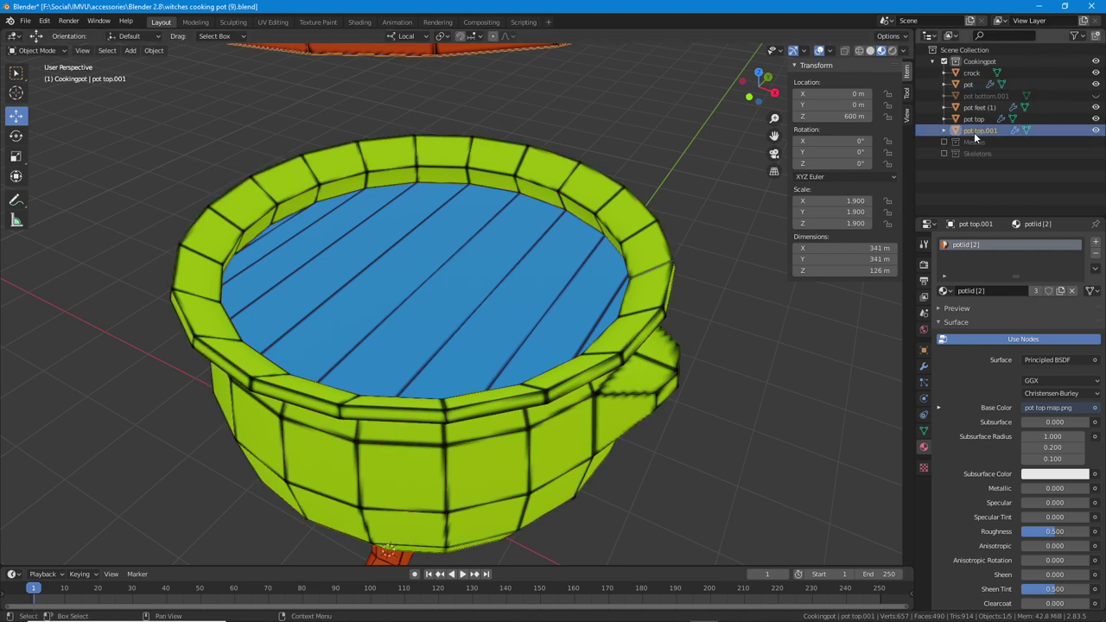
double_click(977, 129)
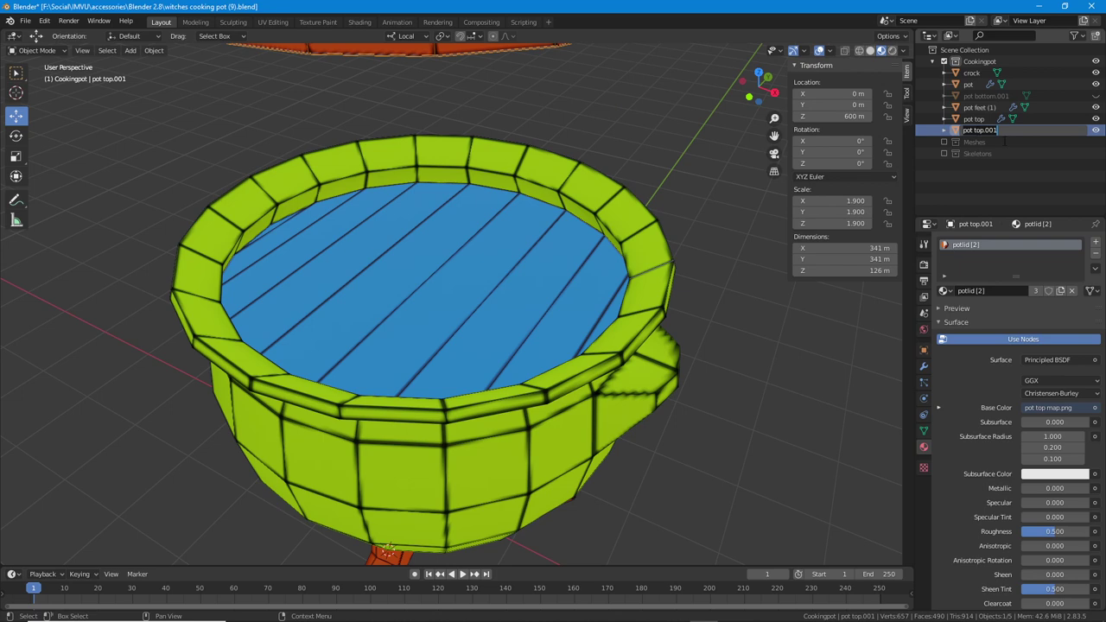
text(top)
key(Return)
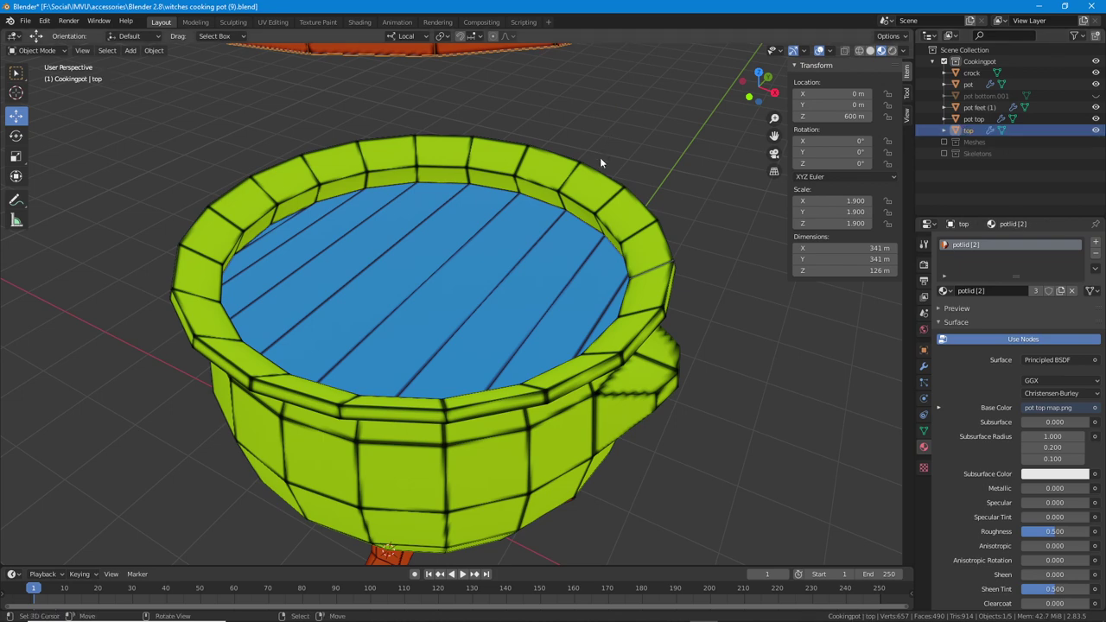
- Rename the object holding the feet attached under the pot to feet
scroll(574, 182, down, 3)
middle_drag(550, 200, 527, 230)
scroll(528, 246, up, 3)
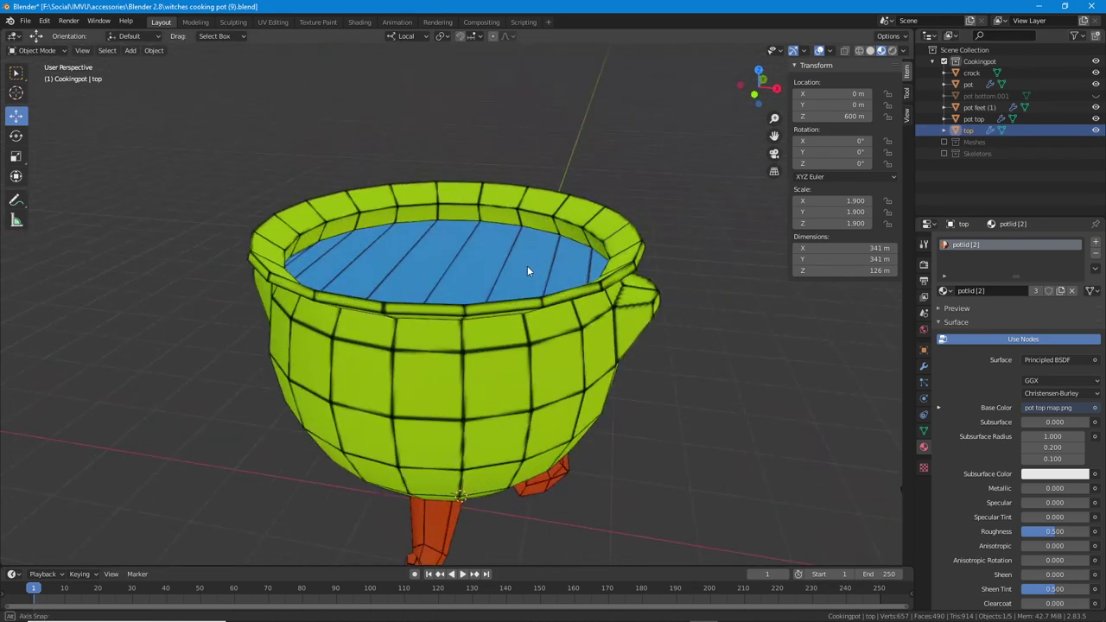
middle_drag(528, 269, 562, 299)
click(540, 304)
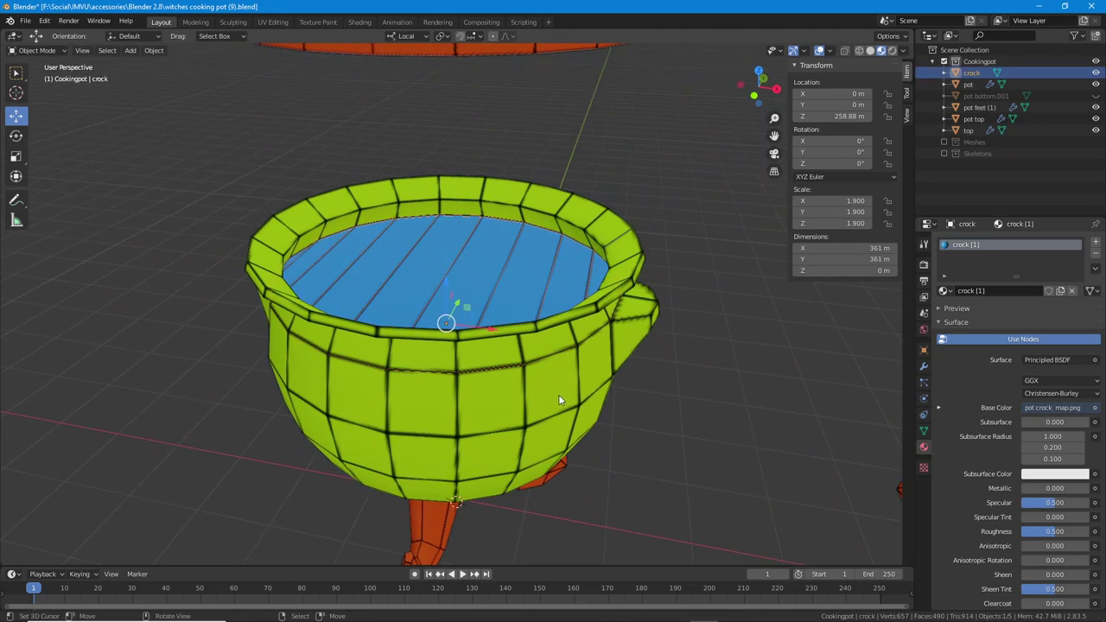
scroll(558, 395, down, 1)
middle_drag(494, 350, 474, 264)
click(446, 428)
middle_drag(602, 323, 619, 352)
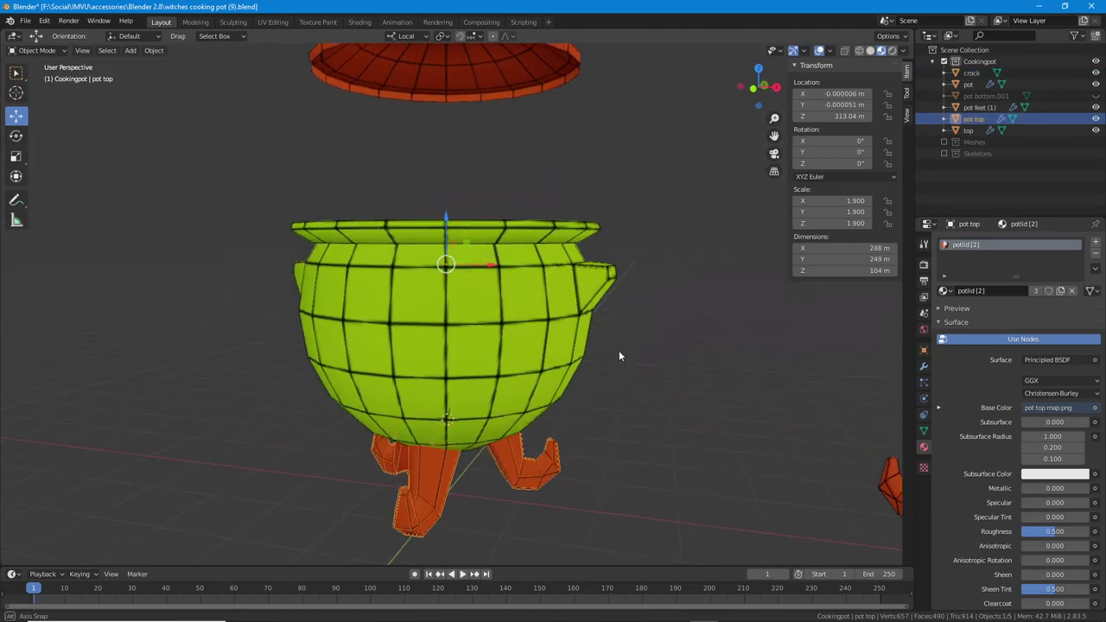
double_click(973, 119)
text(feet)
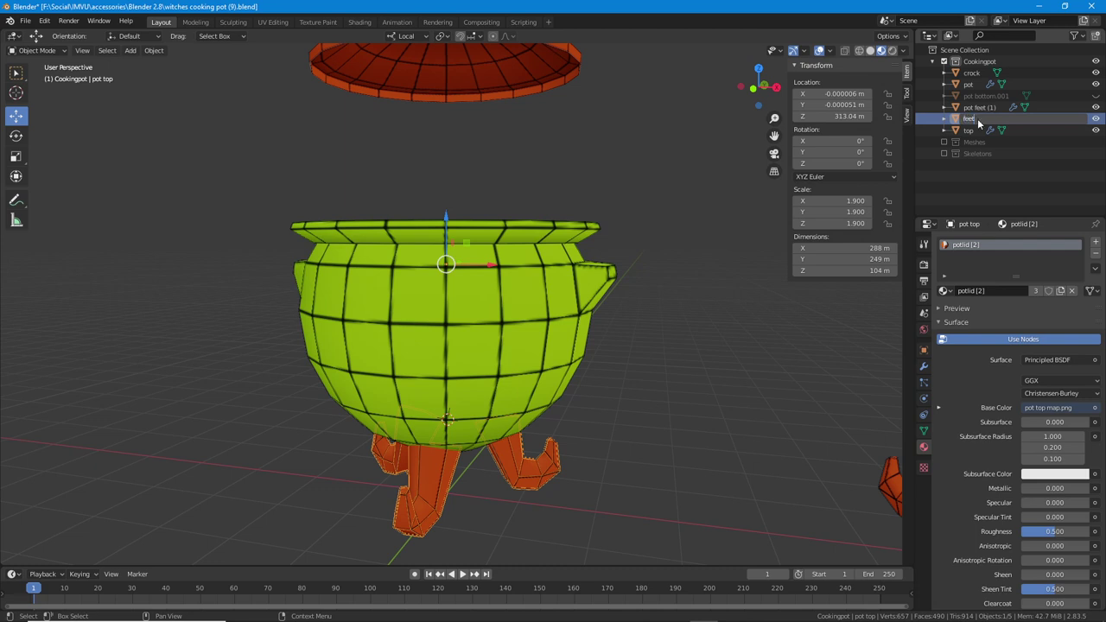
key(Return)
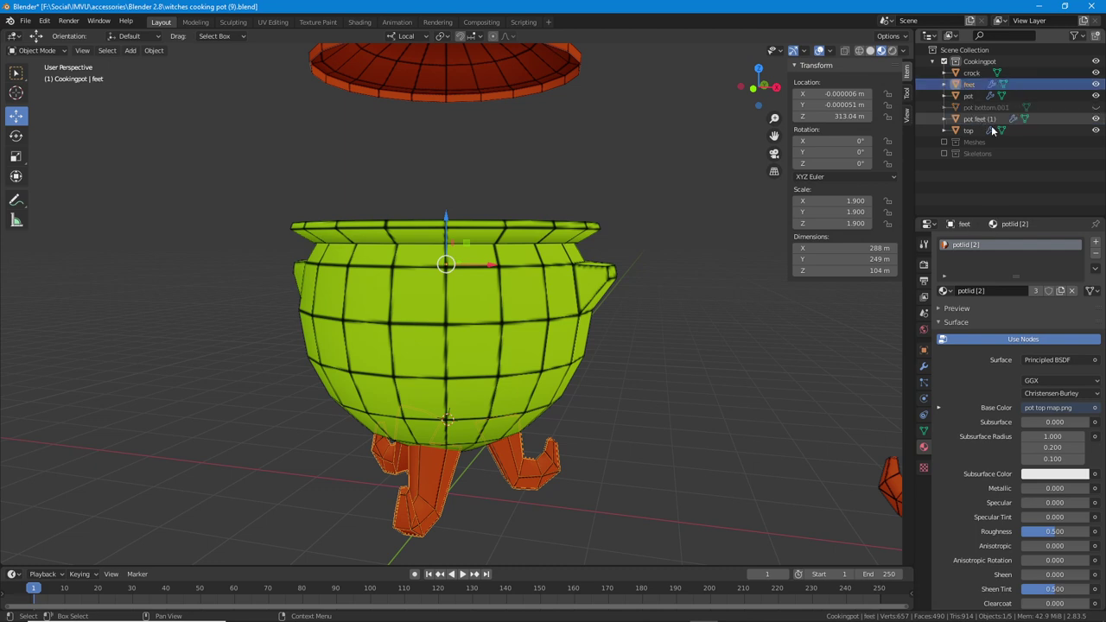
- Hide the spare pot feet (1) object standing beside the pot
middle_drag(545, 259, 562, 326)
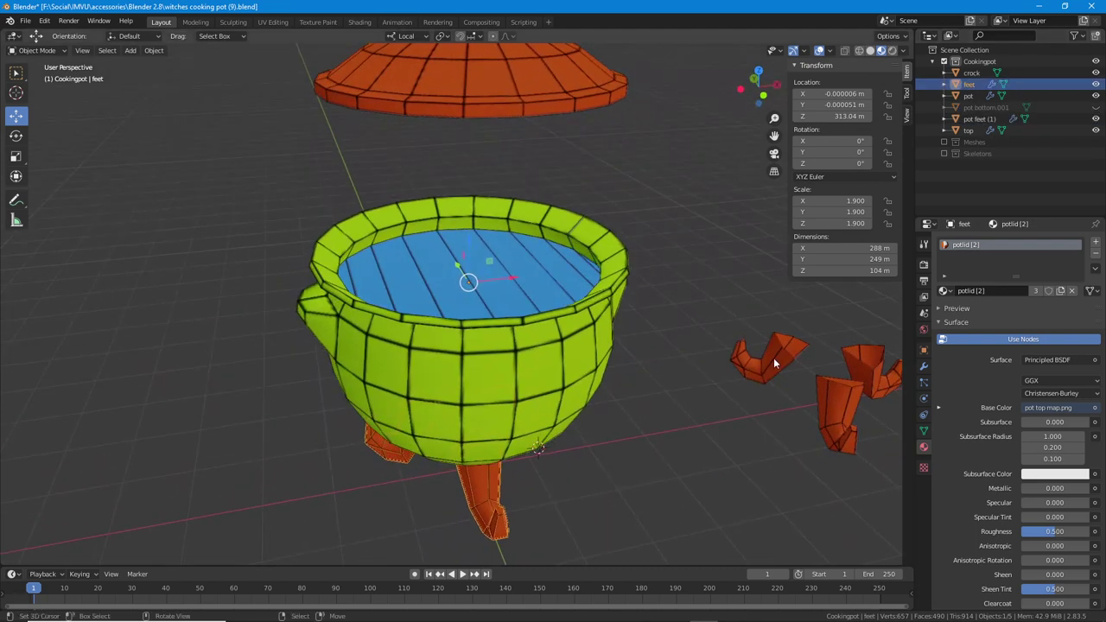
click(979, 118)
click(1096, 121)
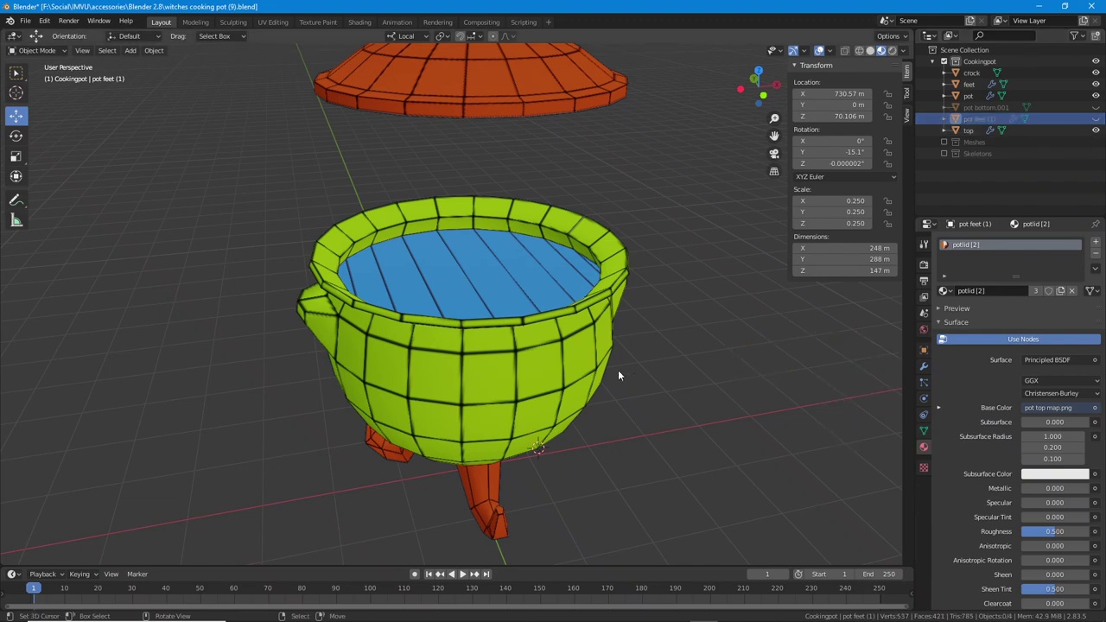
middle_drag(617, 370, 515, 387)
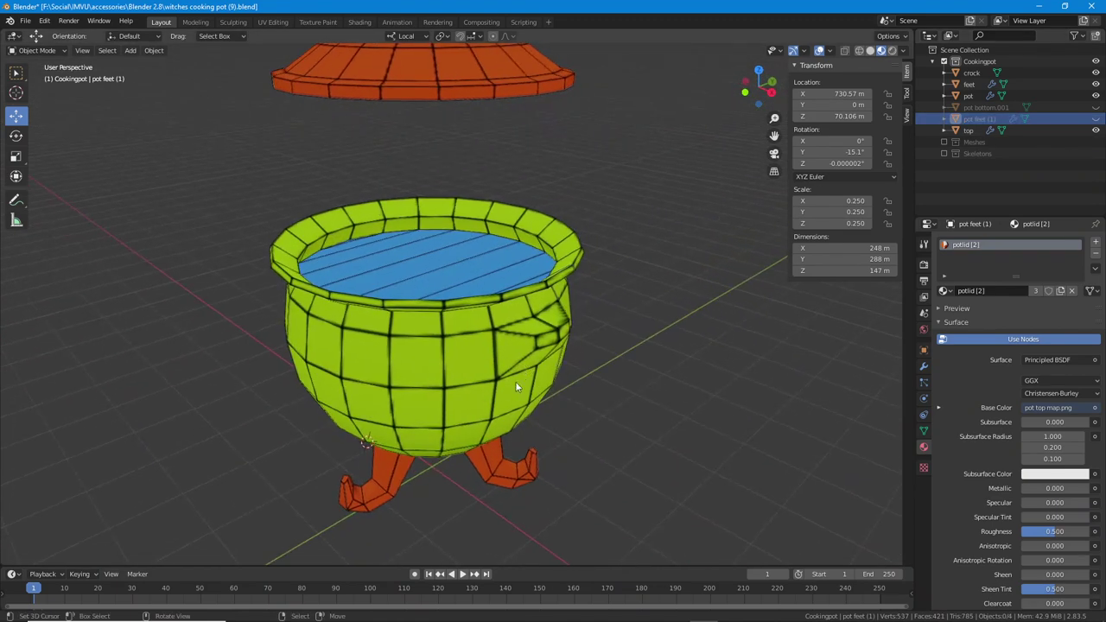
click(380, 490)
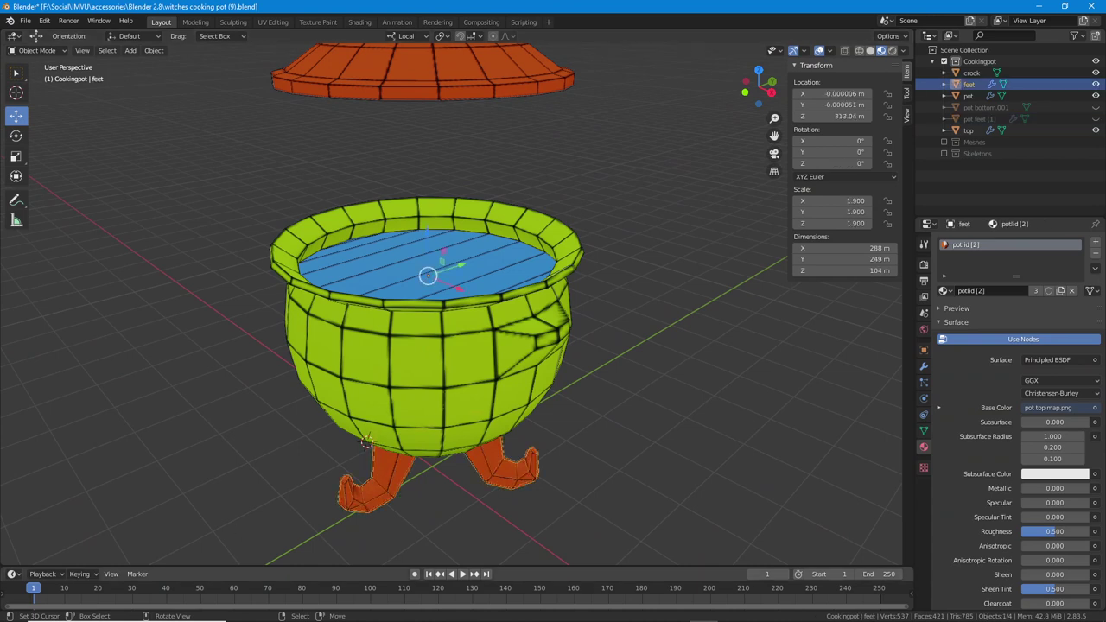
click(337, 621)
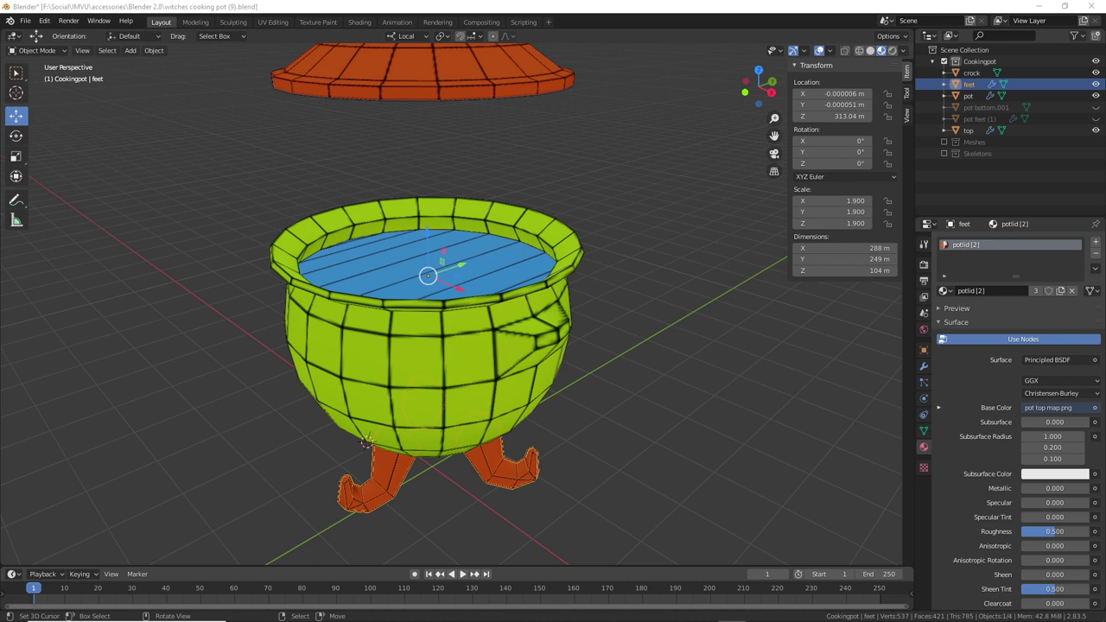
click(516, 6)
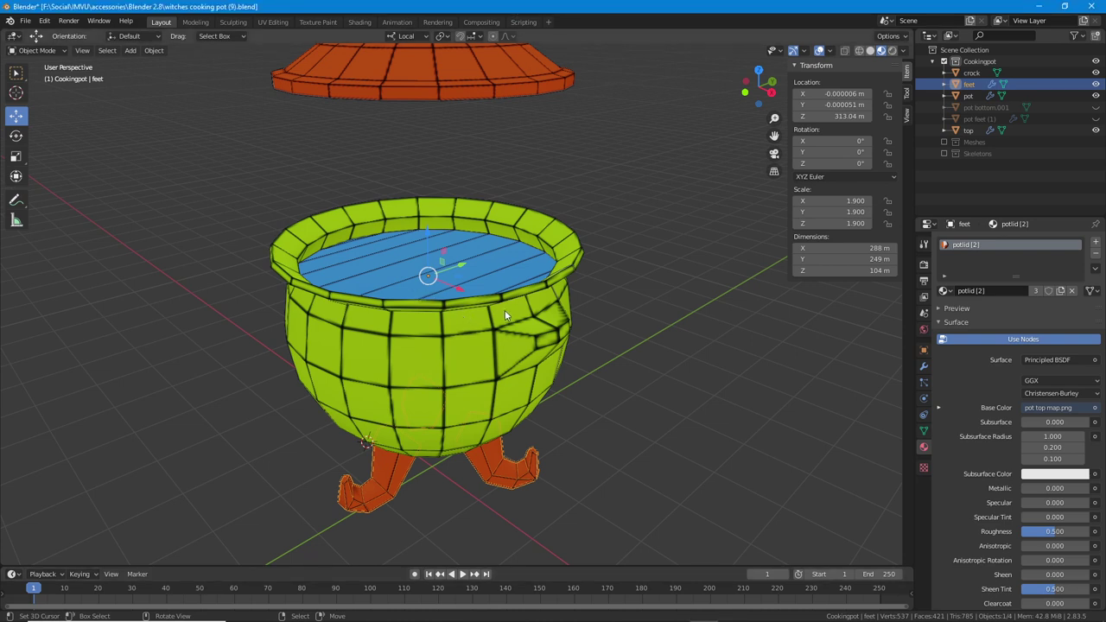
- Select the blue crock surface inside the pot
middle_drag(508, 313, 463, 284)
click(588, 291)
click(459, 245)
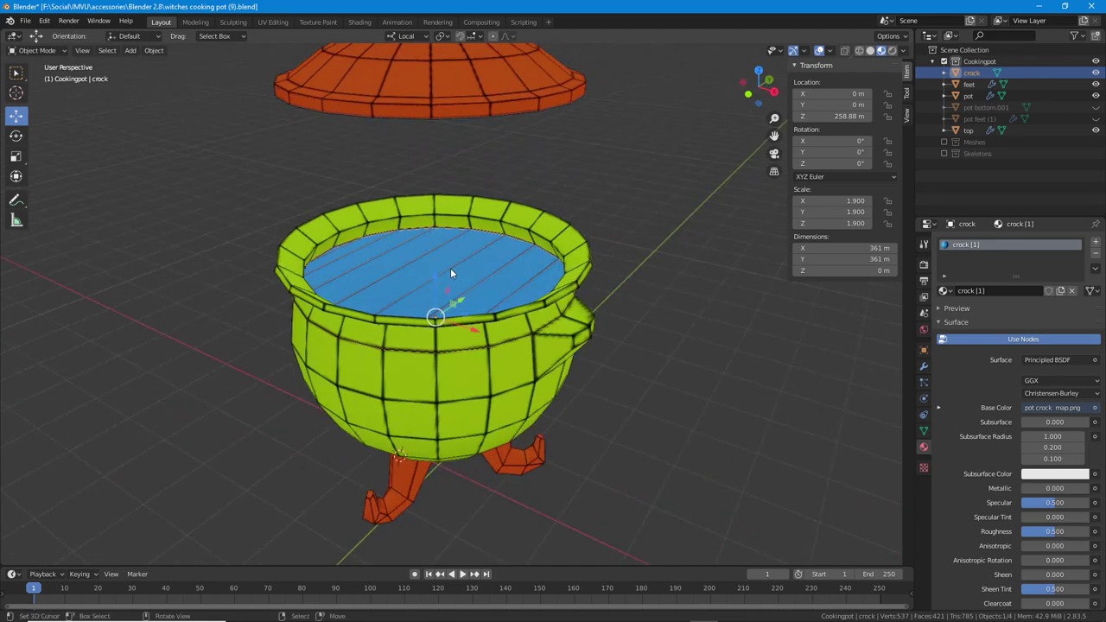
- Examine the pot body, lid and feet by selecting each object in turn and comparing their materials
scroll(457, 328, up, 2)
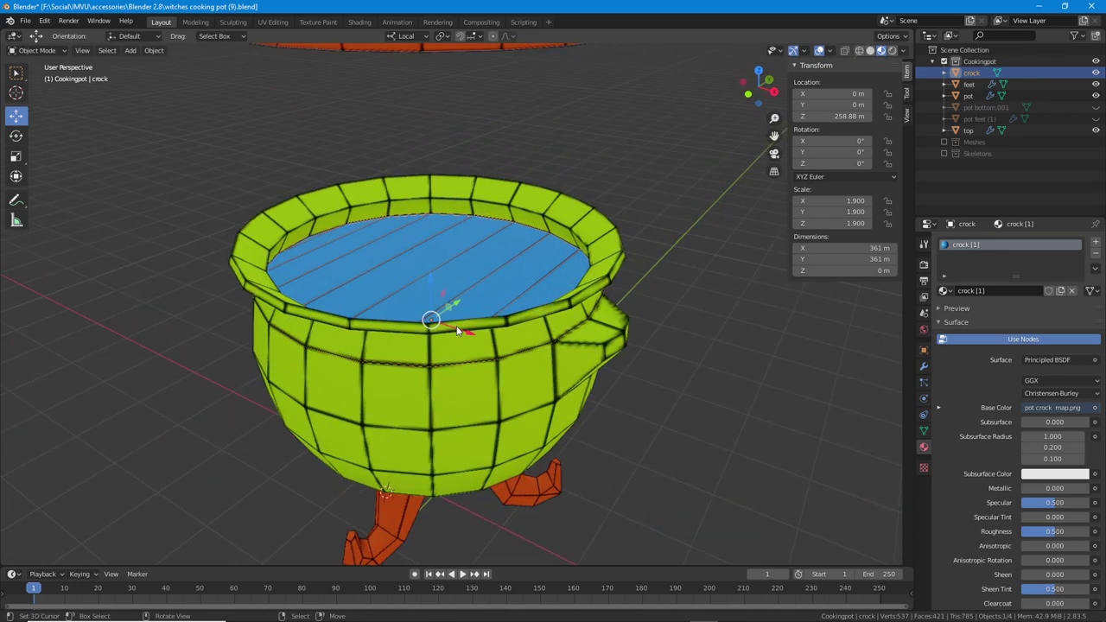
middle_drag(458, 331, 414, 323)
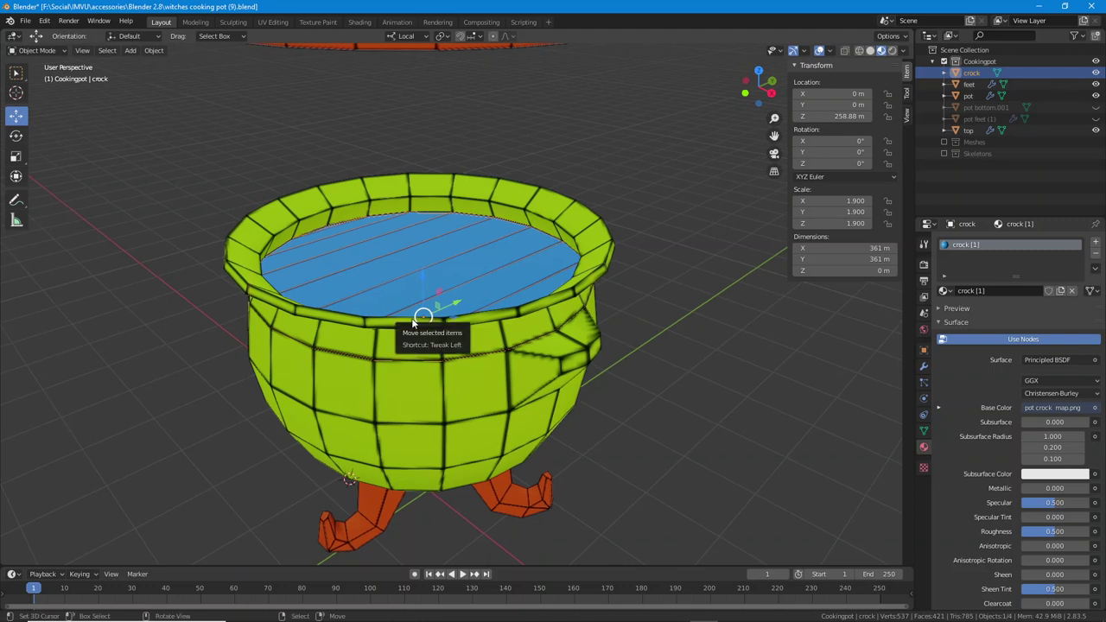
click(593, 347)
scroll(549, 347, down, 3)
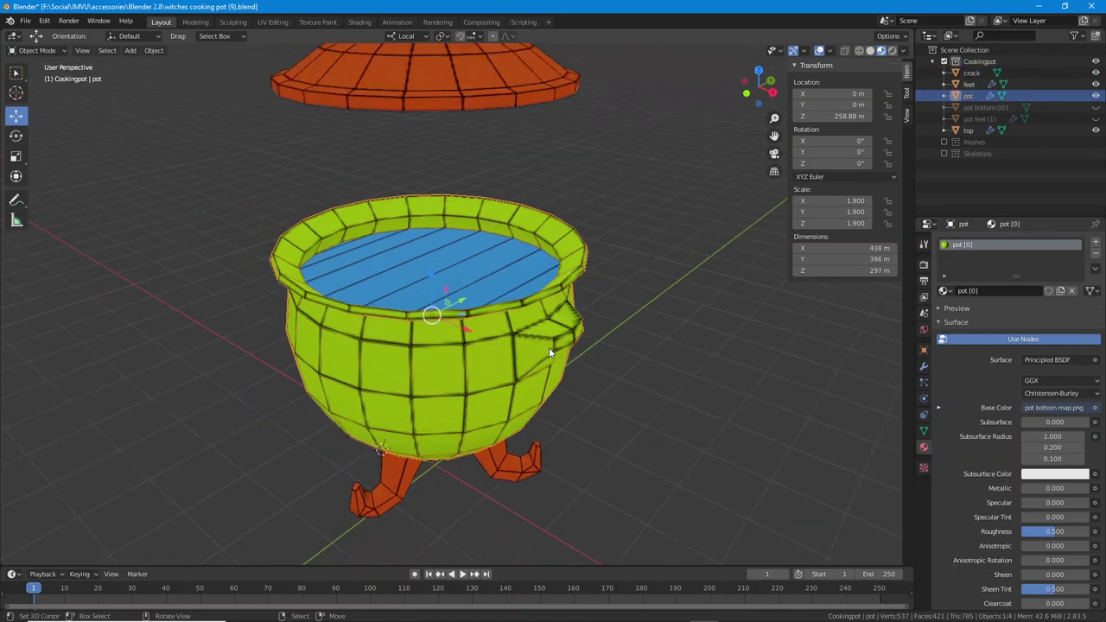
key(ctrl+2)
mouse_move(911, 424)
mouse_down()
mouse_move(944, 443)
mouse_move(909, 420)
mouse_up()
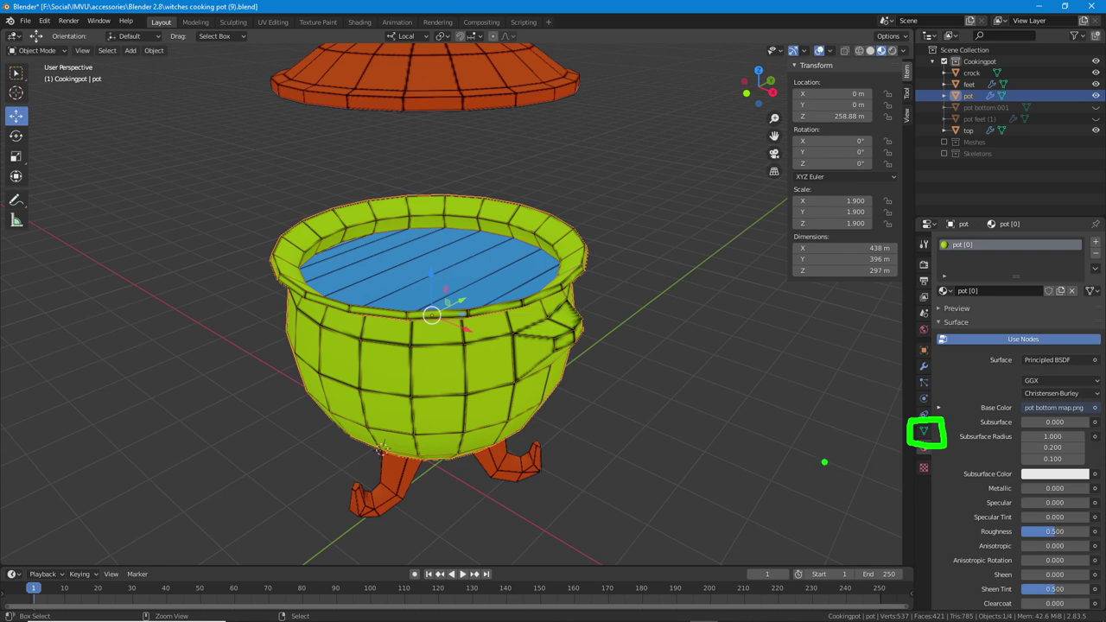
key(Escape)
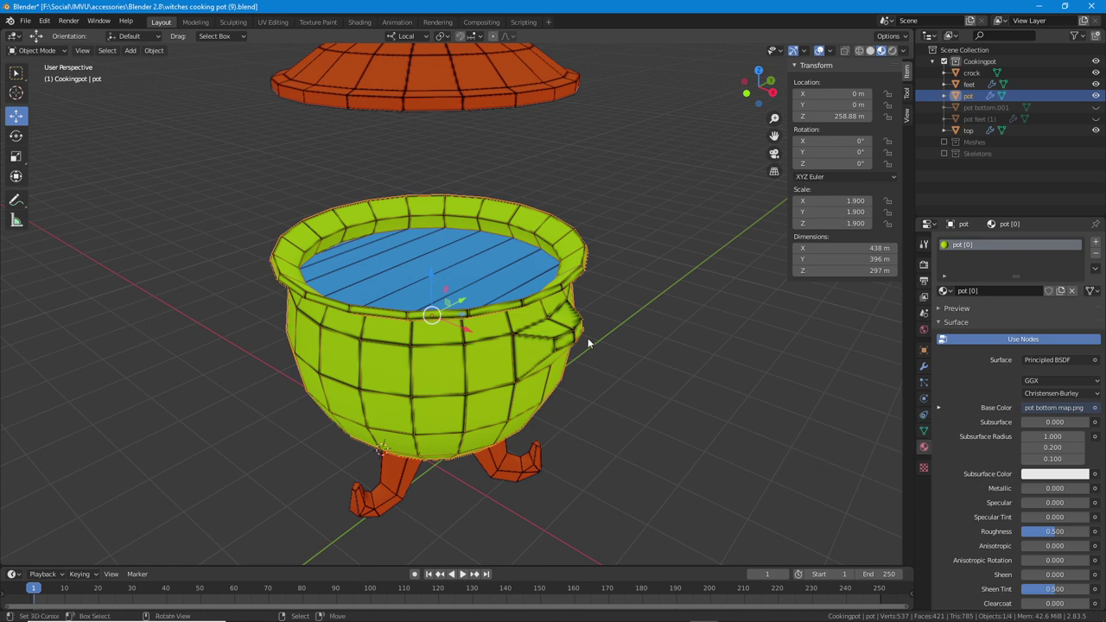
click(484, 106)
middle_drag(542, 178, 532, 298)
click(533, 298)
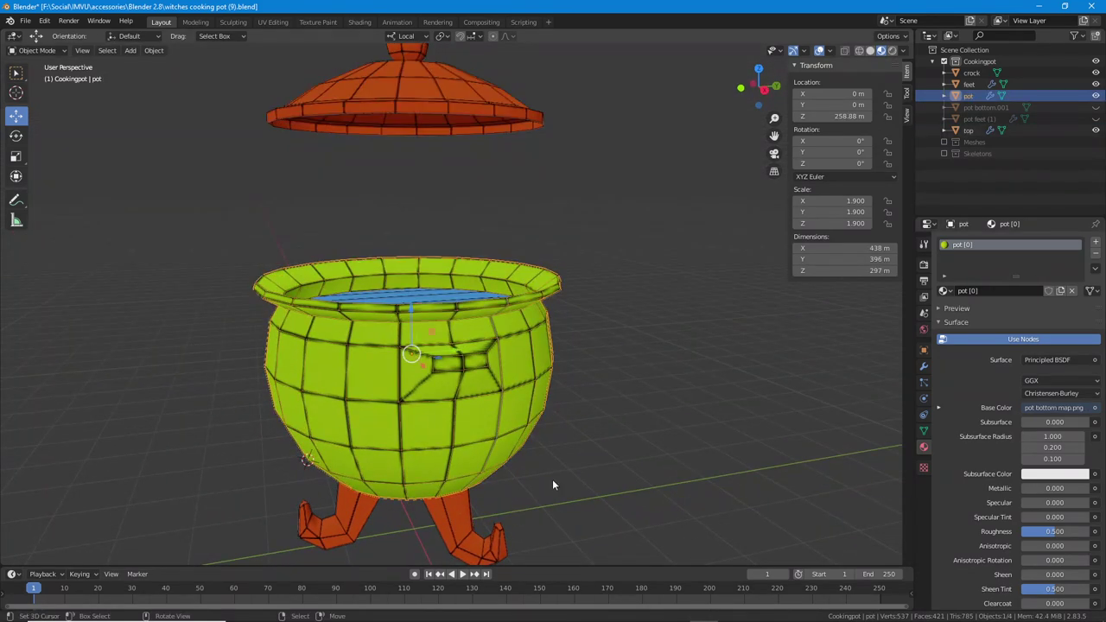
click(452, 521)
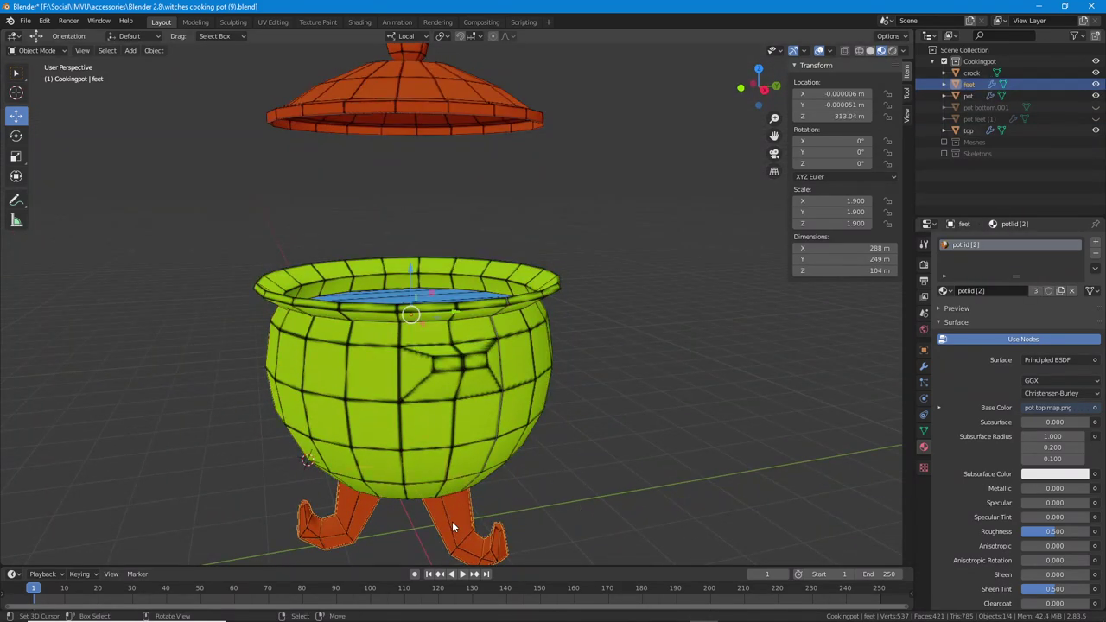
middle_drag(452, 521, 447, 317)
click(448, 317)
click(457, 100)
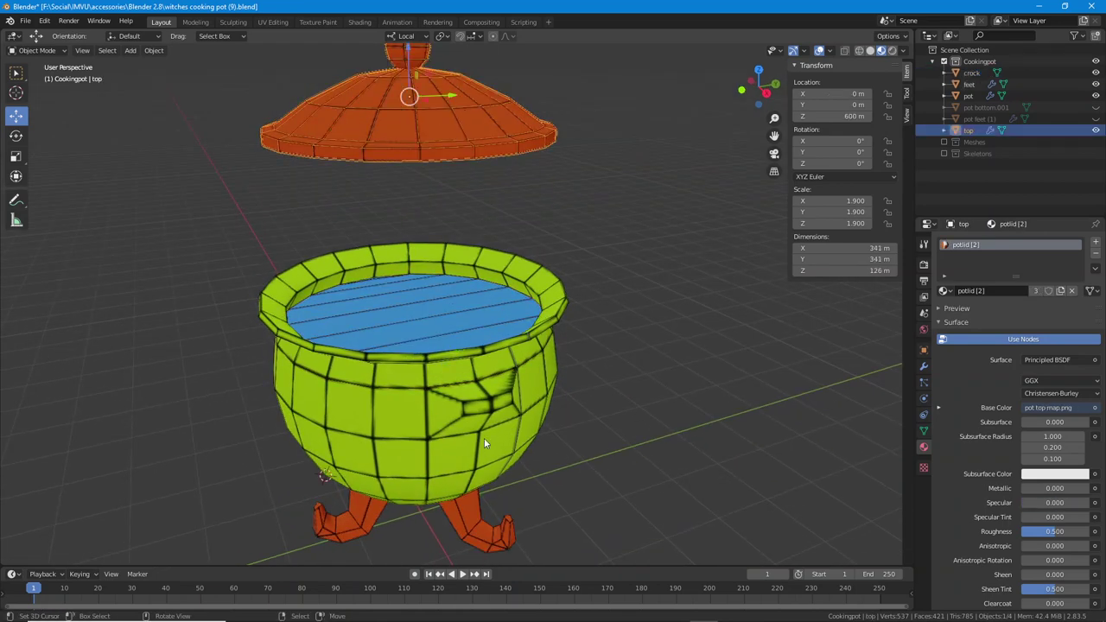
click(469, 531)
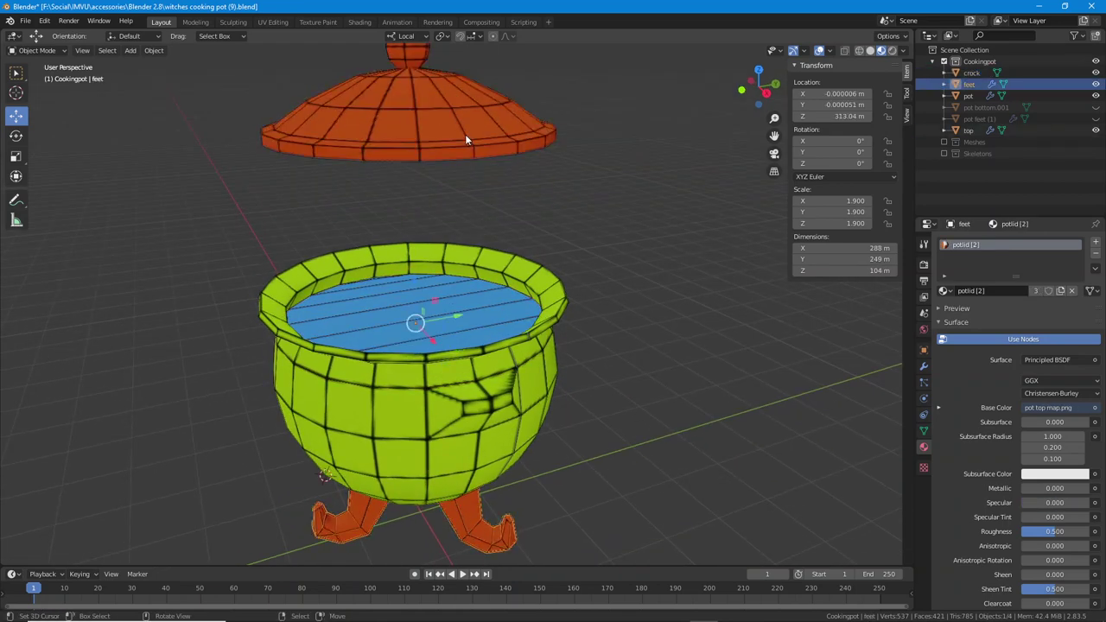
click(466, 136)
click(475, 515)
middle_drag(477, 439, 505, 422)
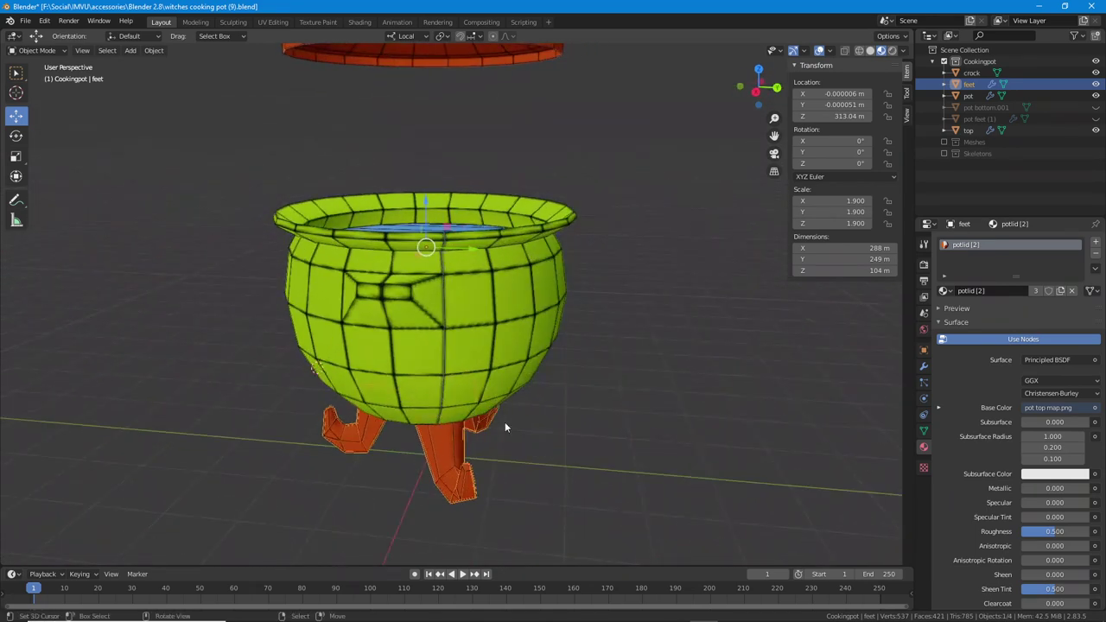
- Display the mesh data properties of the feet, including the vertex group settings
click(923, 430)
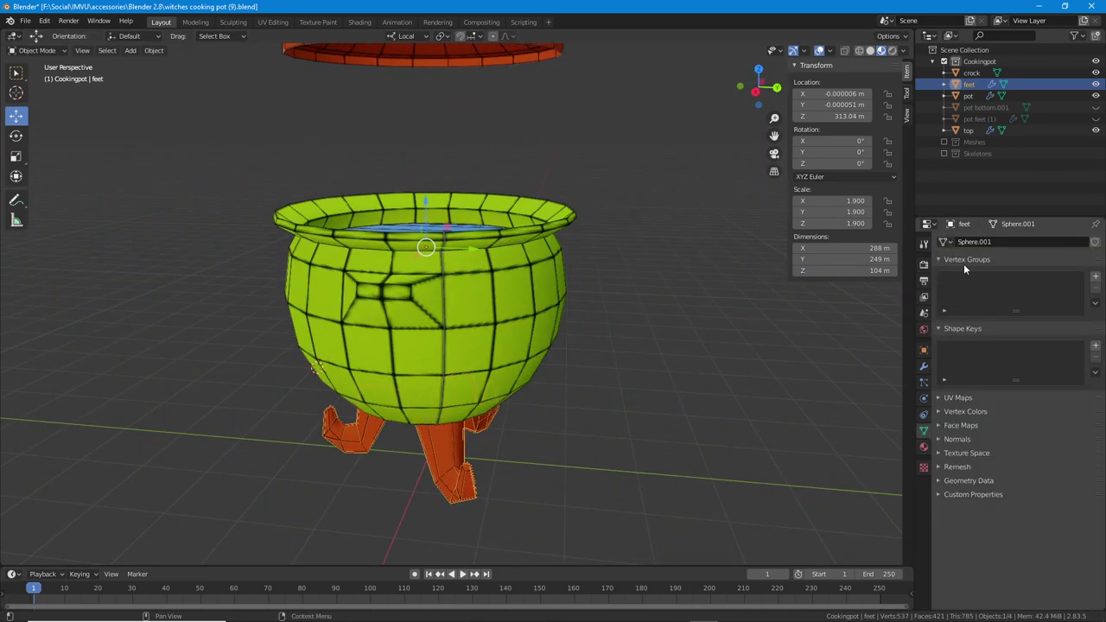
mouse_move(928, 254)
mouse_down()
mouse_move(924, 333)
mouse_move(1104, 325)
mouse_move(996, 255)
mouse_move(930, 256)
mouse_up()
mouse_move(904, 423)
mouse_down()
mouse_move(943, 415)
mouse_move(900, 414)
mouse_up()
key(Escape)
- Select the lid above the pot and select its whole mesh in Edit Mode
middle_drag(499, 338, 544, 341)
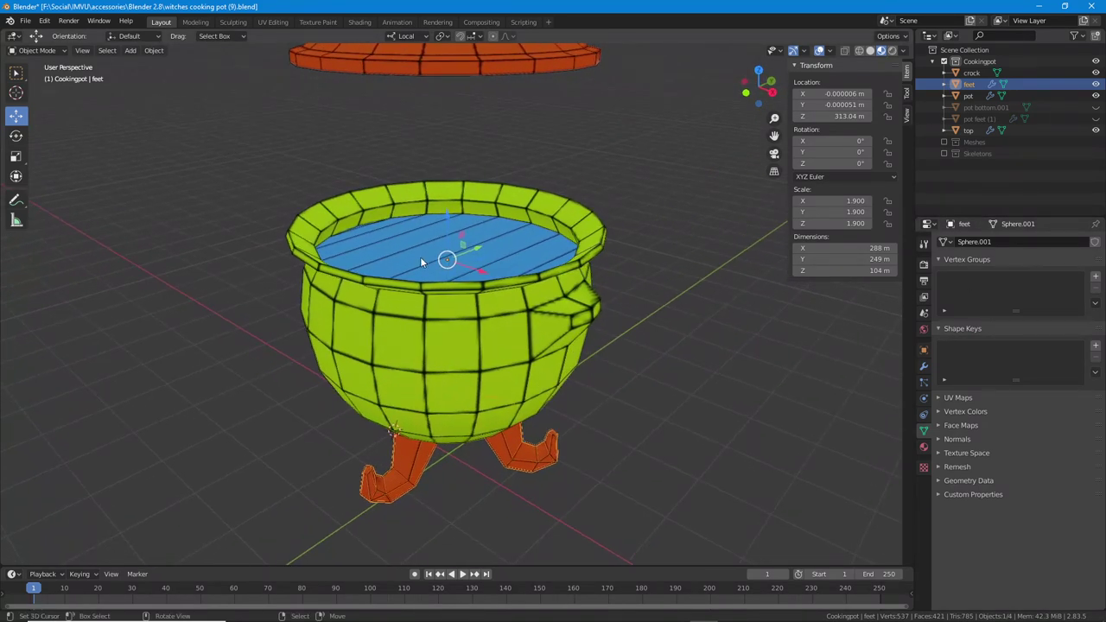
scroll(444, 159, down, 3)
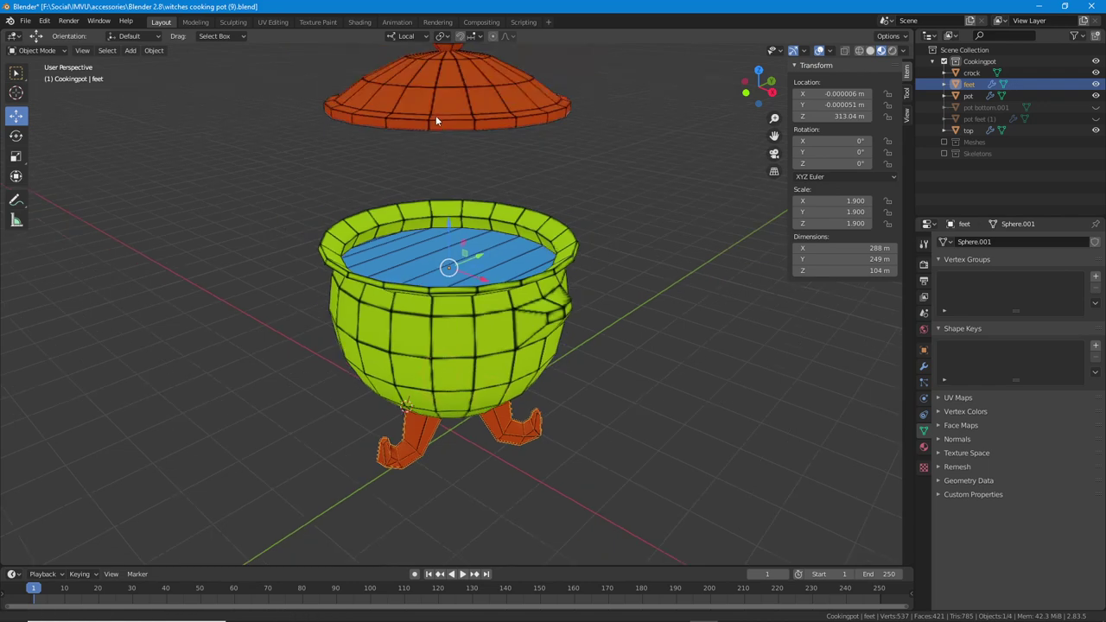
middle_drag(436, 115, 428, 184)
mouse_move(458, 221)
middle_down()
mouse_move(440, 212)
mouse_move(466, 227)
middle_up()
click(459, 199)
scroll(458, 224, up, 1)
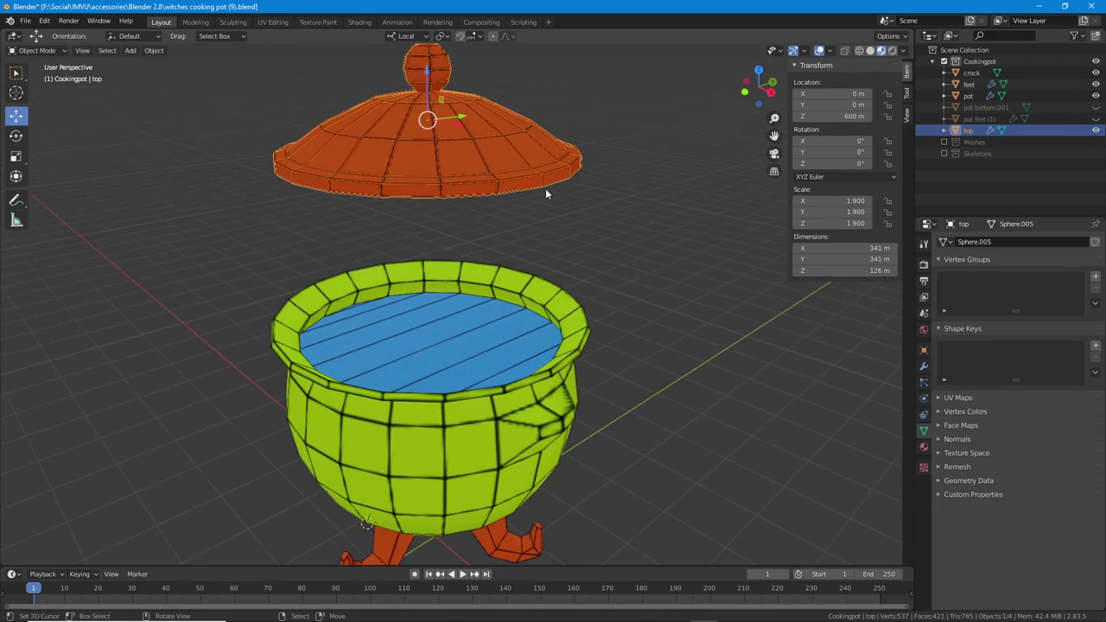
middle_drag(420, 111, 438, 133)
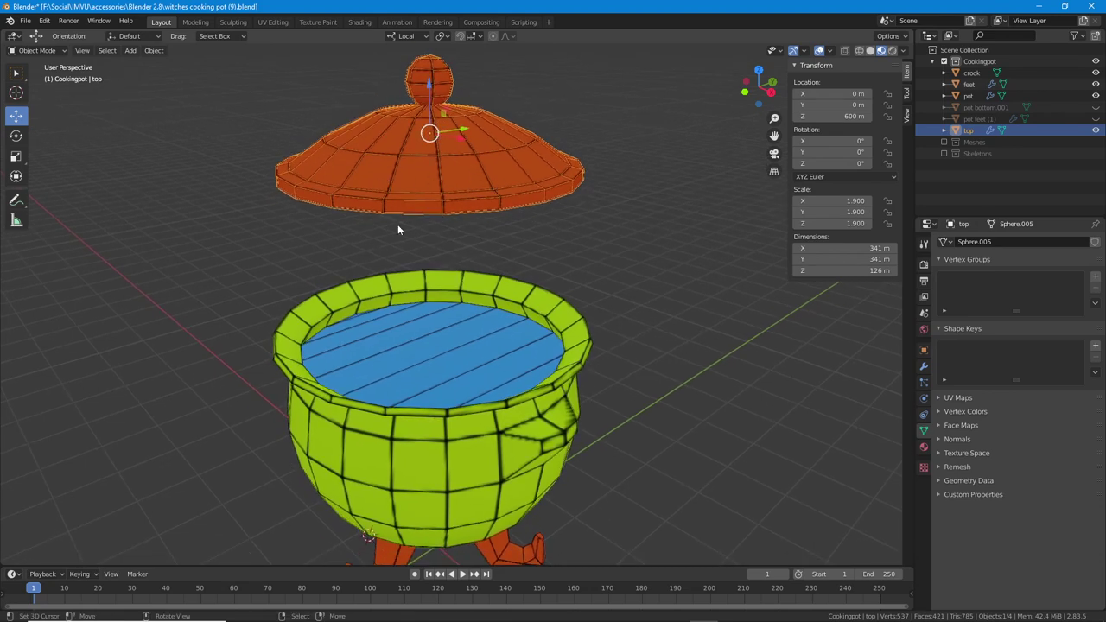
middle_drag(397, 228, 421, 356)
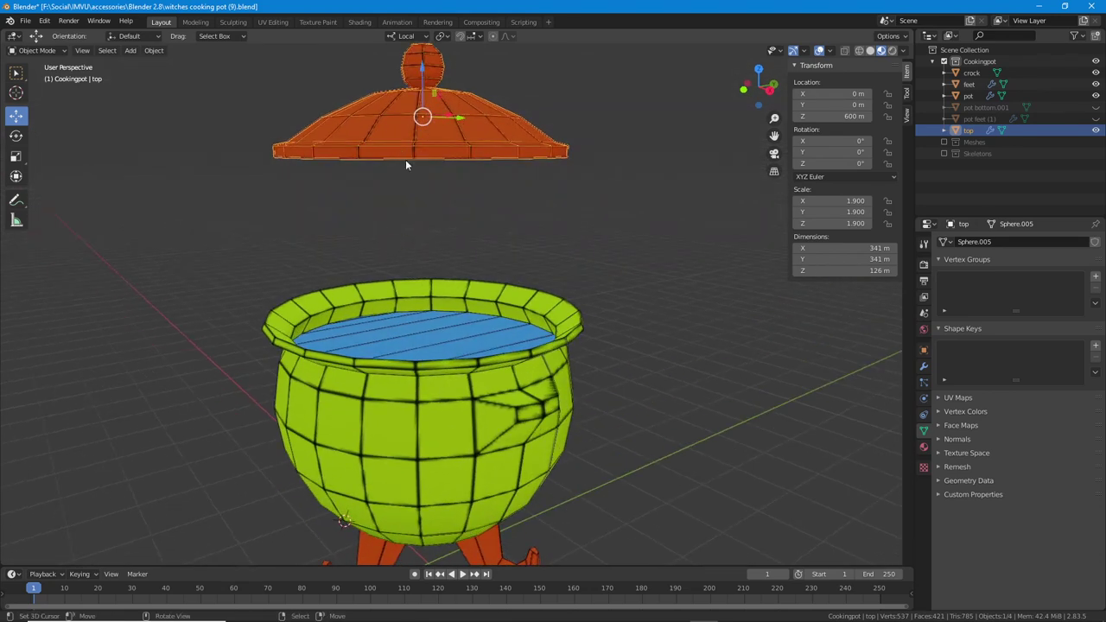
middle_drag(405, 159, 412, 171)
middle_drag(445, 250, 434, 131)
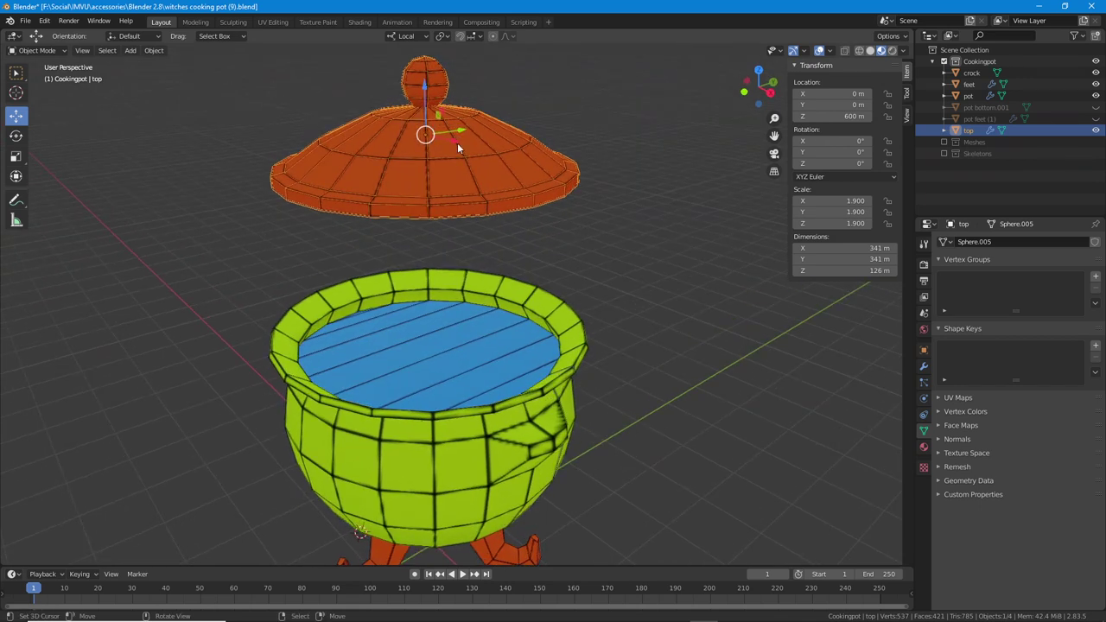
click(36, 50)
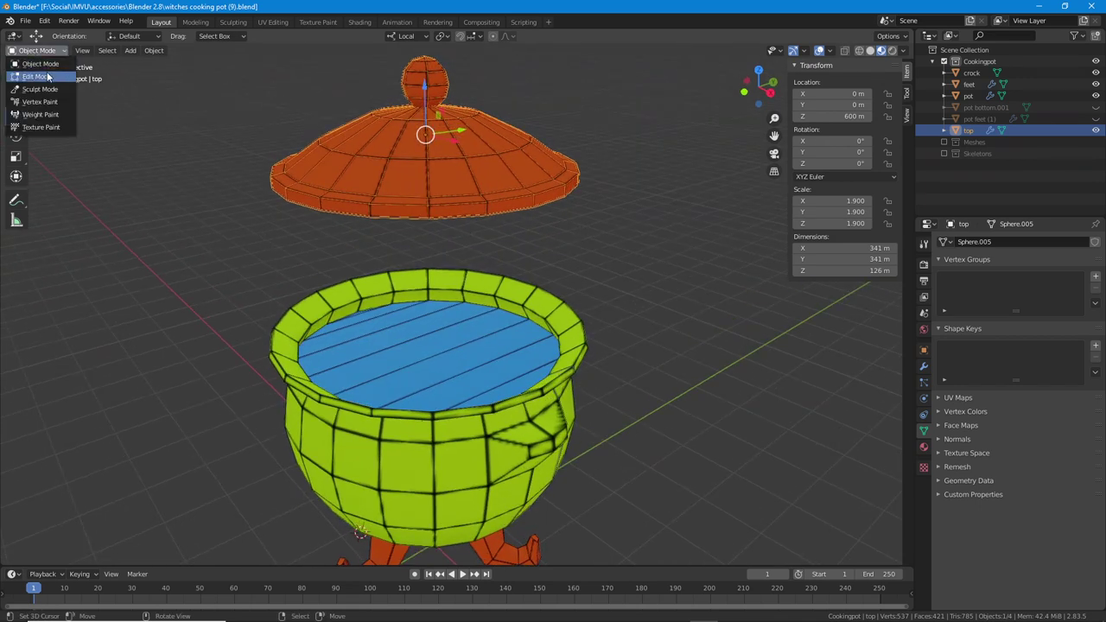
click(35, 77)
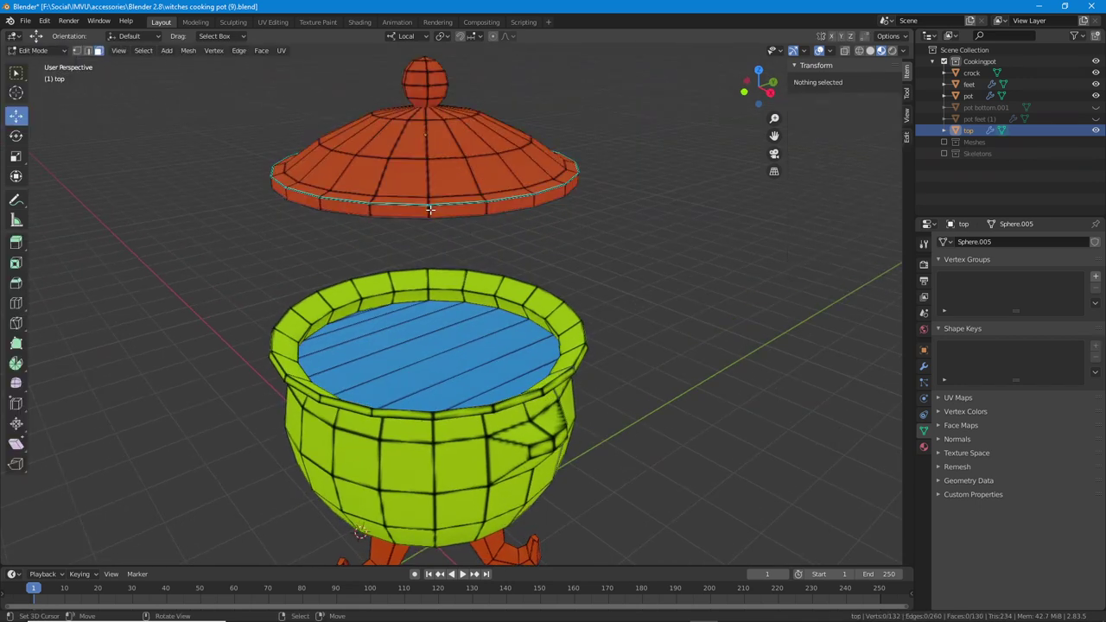
click(143, 50)
click(151, 63)
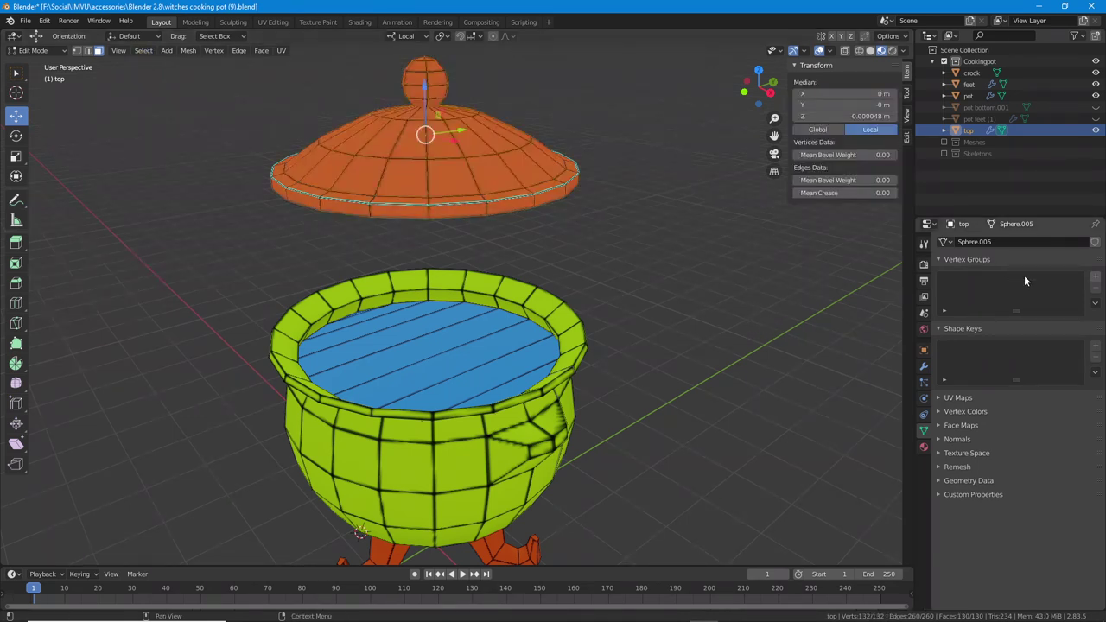
- Add a vertex group named _top to the lid, assign all its vertices, test the group's selection and return to Object Mode
mouse_move(1085, 269)
mouse_down()
mouse_move(1103, 294)
mouse_move(1088, 267)
mouse_up()
click(1094, 276)
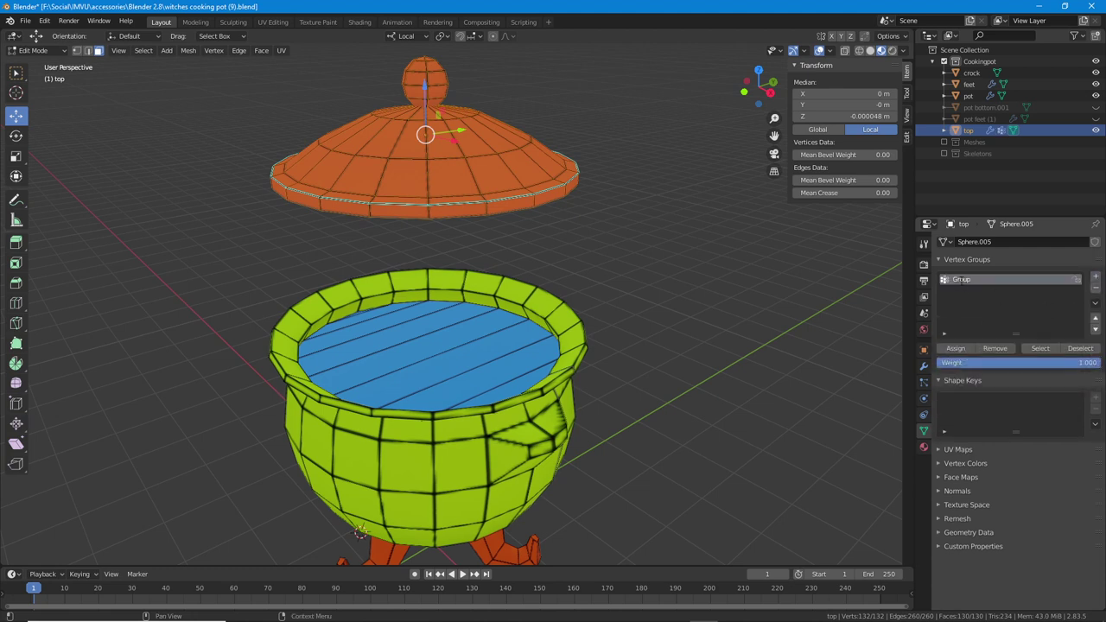
double_click(959, 280)
key(BackSpace)
click(958, 349)
click(1081, 350)
click(1040, 348)
click(1085, 350)
shift+middle_drag(633, 359, 630, 300)
key(Tab)
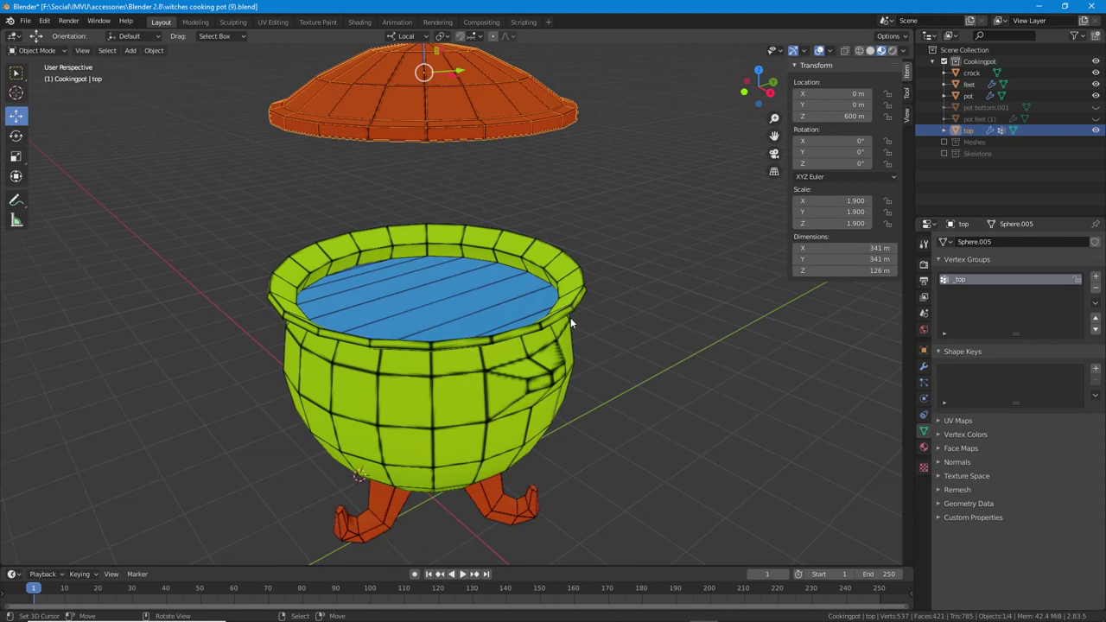
- Select only the green pot body and enter Edit Mode with its whole mesh selected
click(570, 321)
key(a)
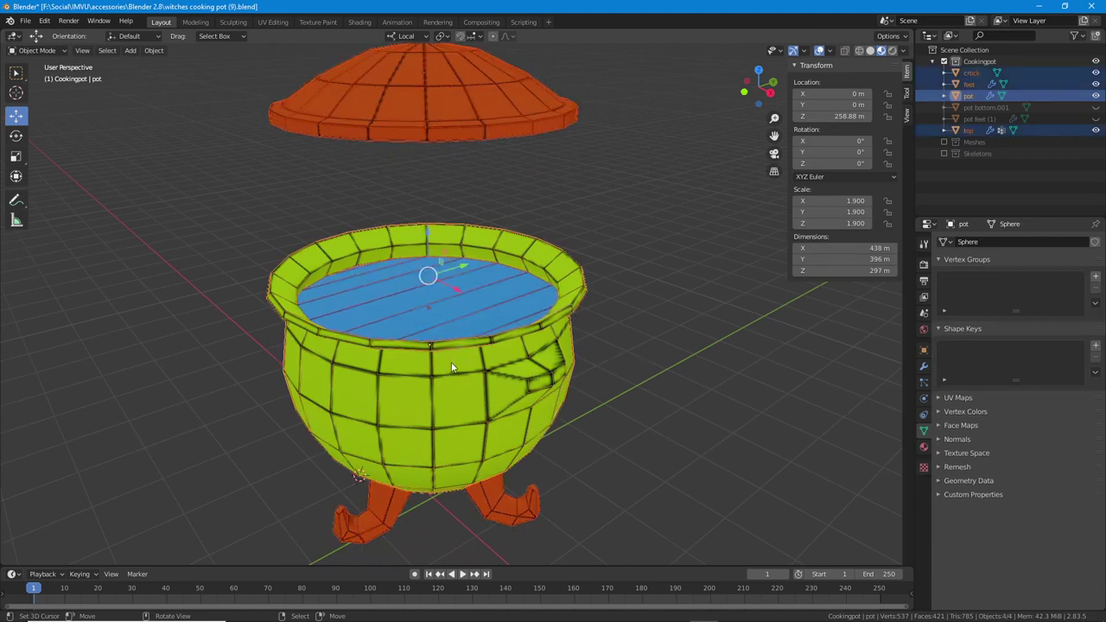
key(alt+a)
click(275, 295)
key(Tab)
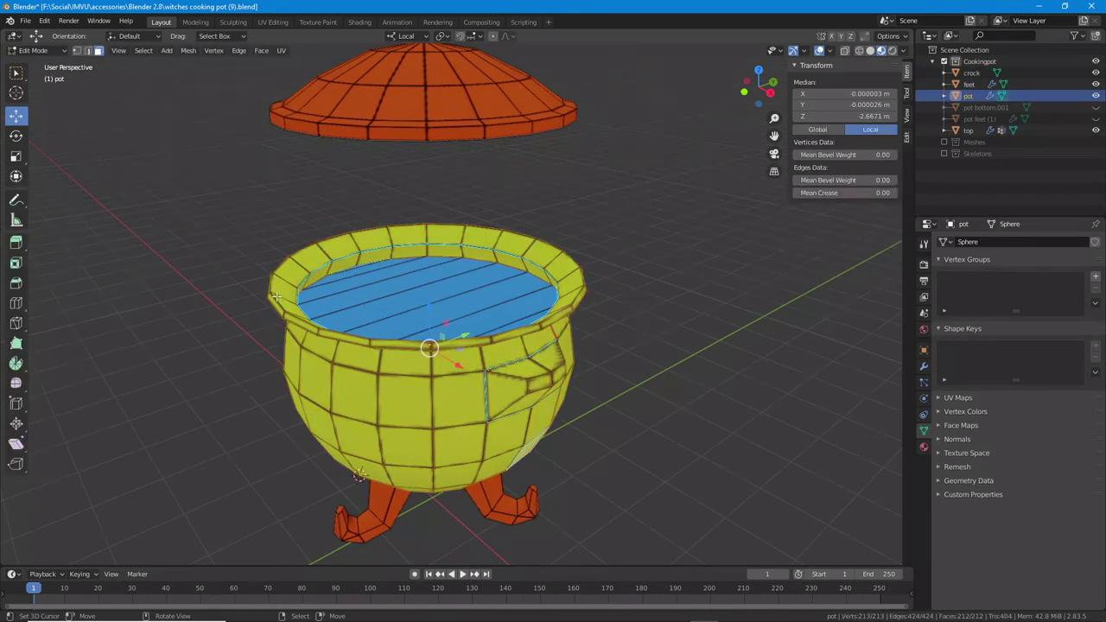
click(143, 50)
- Add a vertex group named _pot to the pot body, assign all its vertices, test the group's selection and return to Object Mode
click(1096, 277)
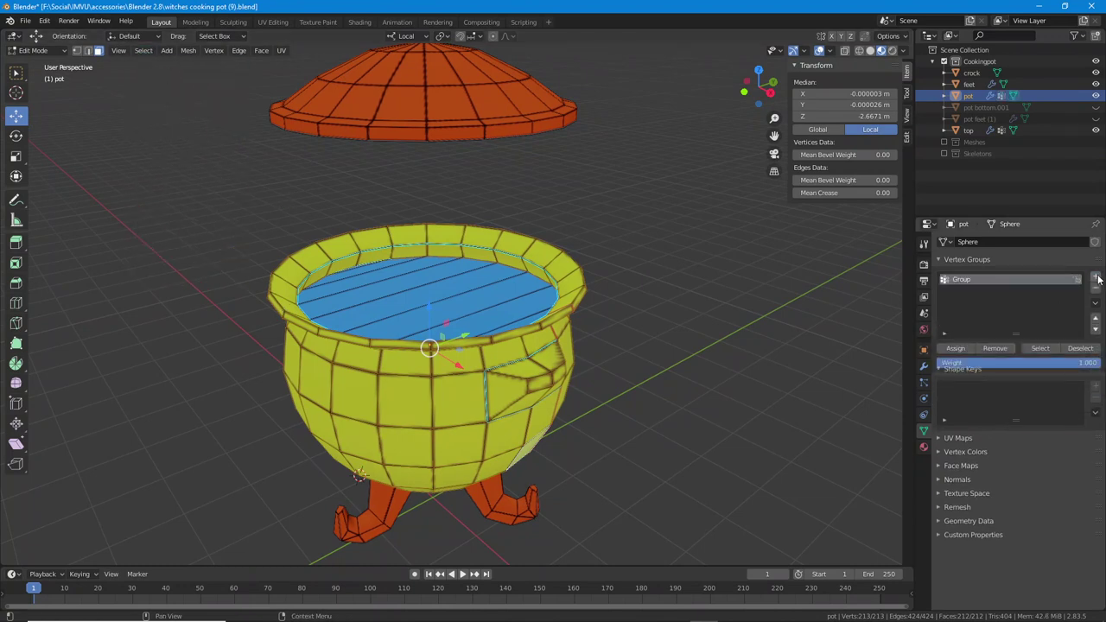
double_click(963, 280)
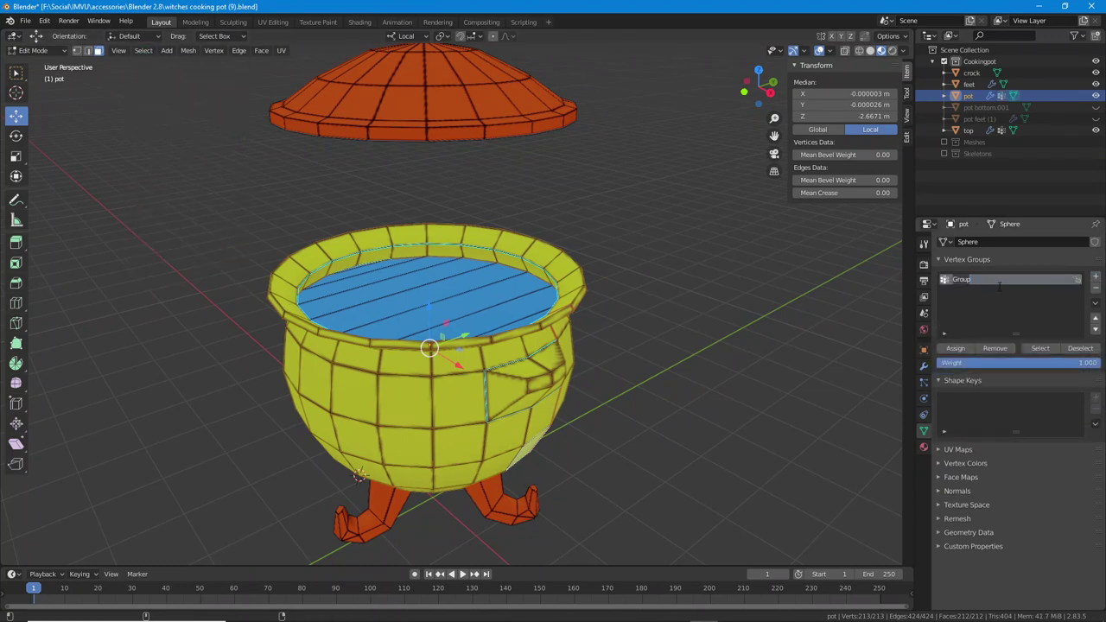
key(BackSpace)
text(pot)
click(1077, 350)
click(1042, 348)
click(1080, 348)
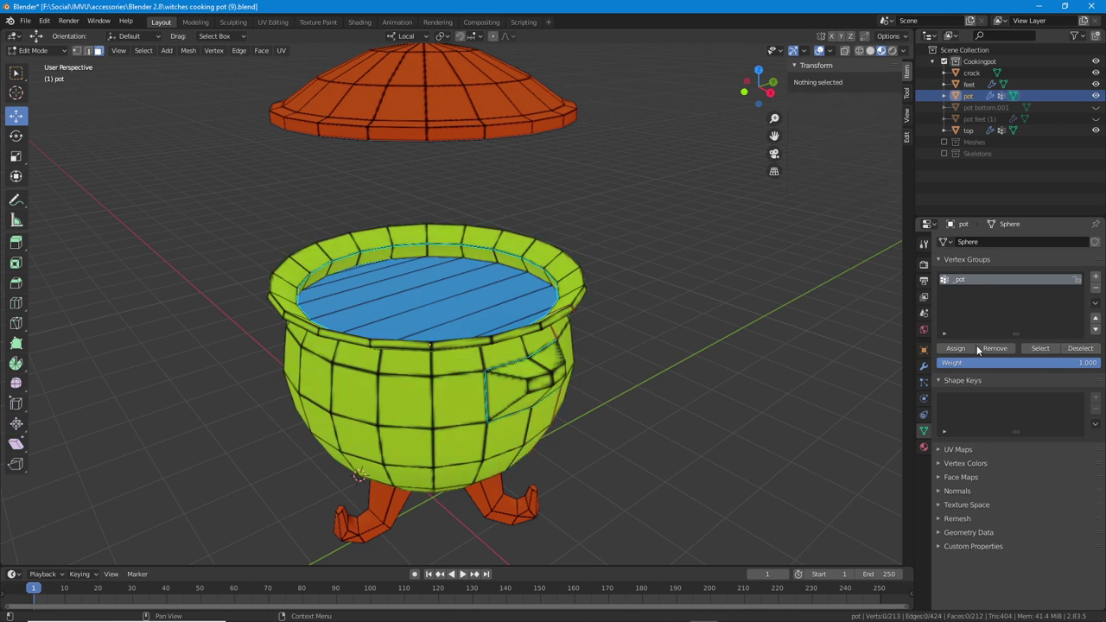
click(31, 50)
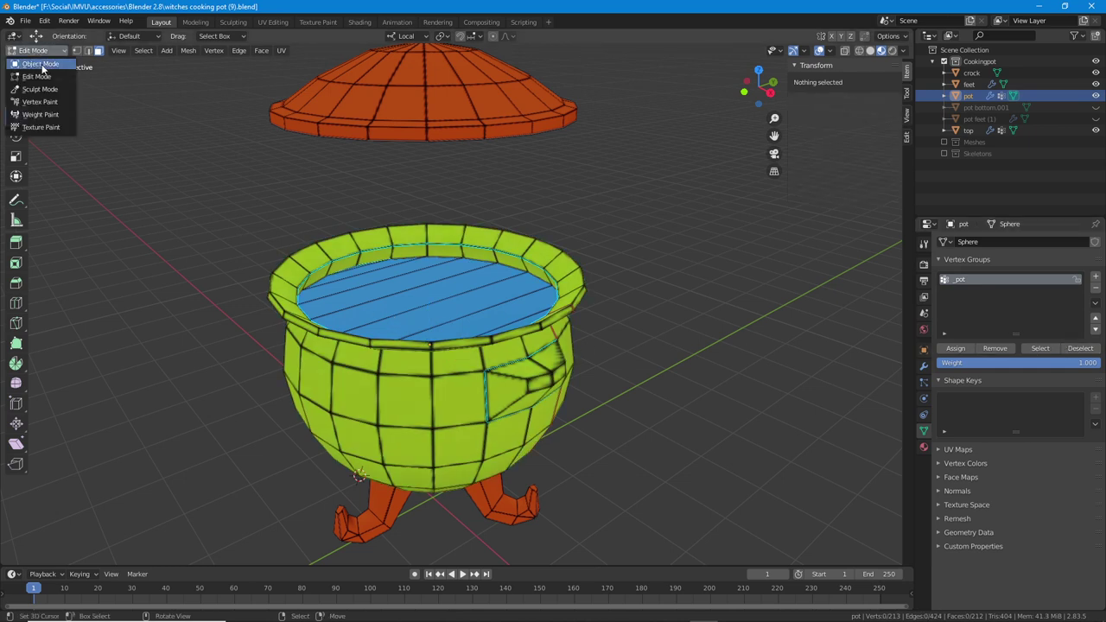
click(39, 66)
- Select the blue crock surface inside the pot and select its whole mesh in Edit Mode
click(327, 121)
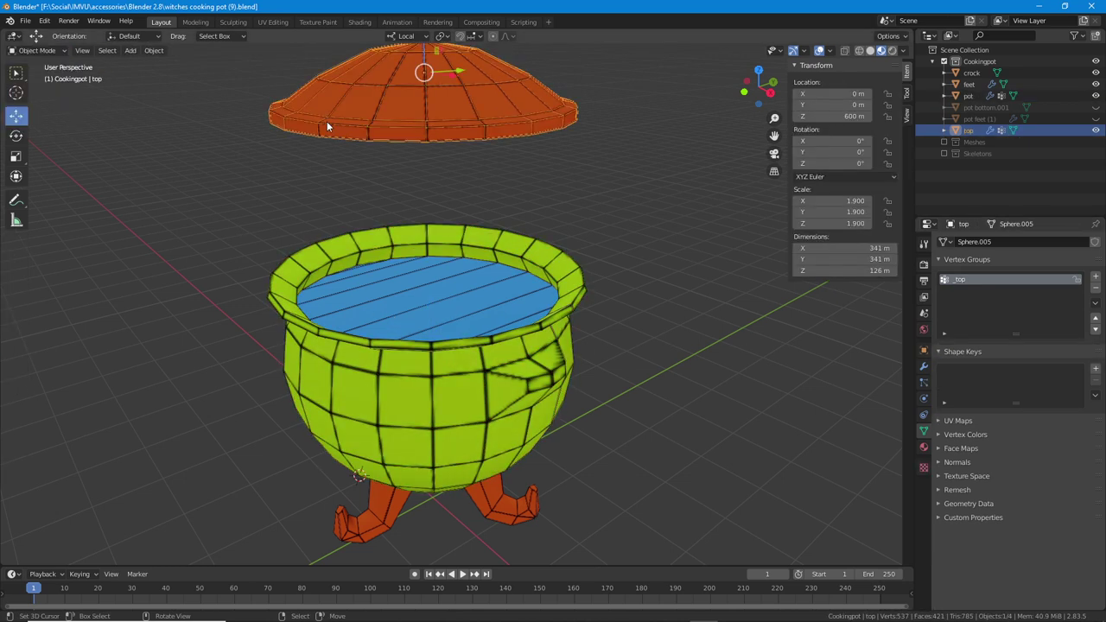
click(281, 273)
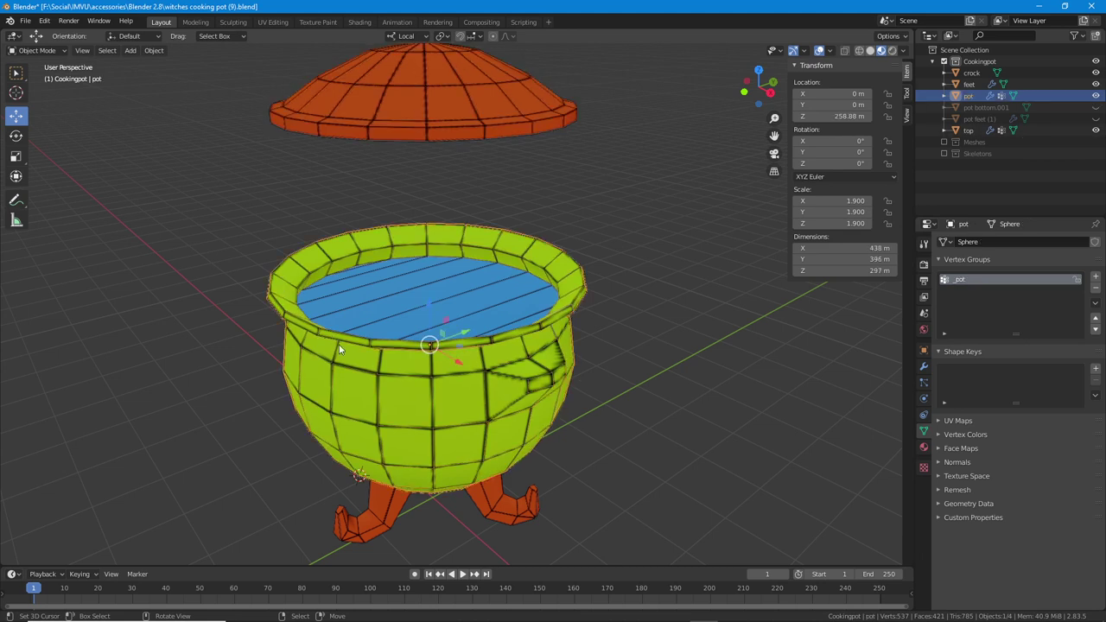
middle_drag(338, 344, 422, 264)
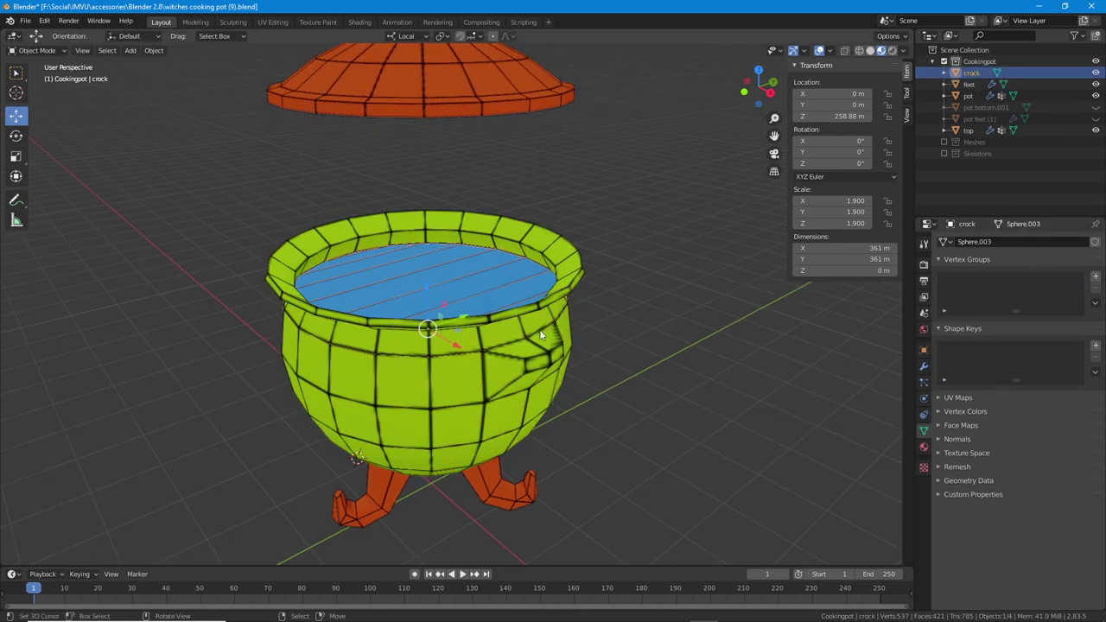
key(Tab)
key(a)
key(a)
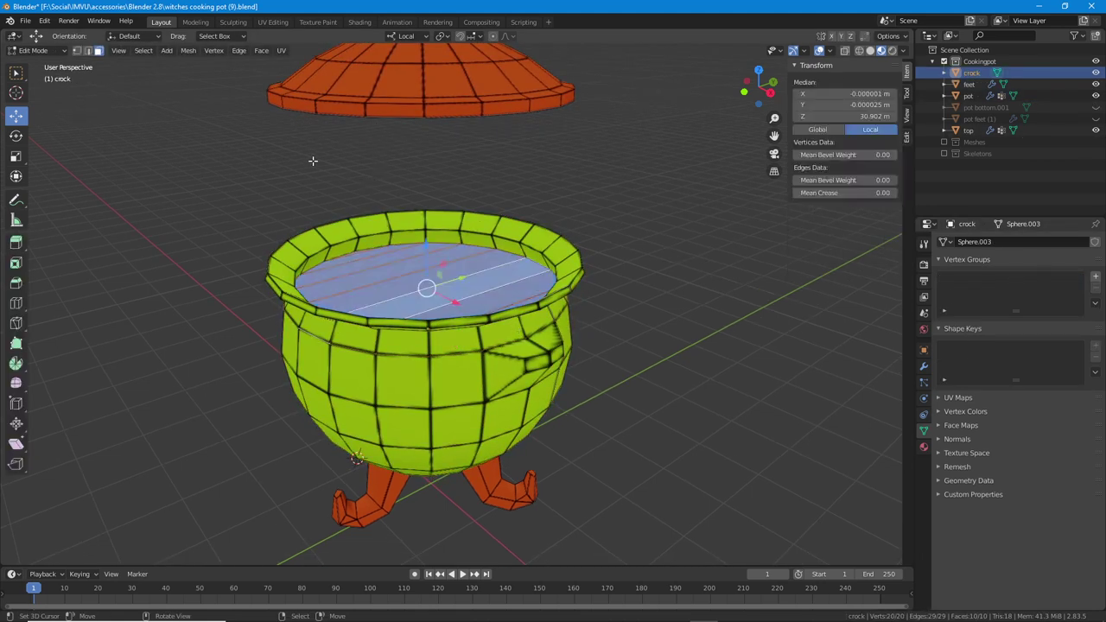
click(143, 52)
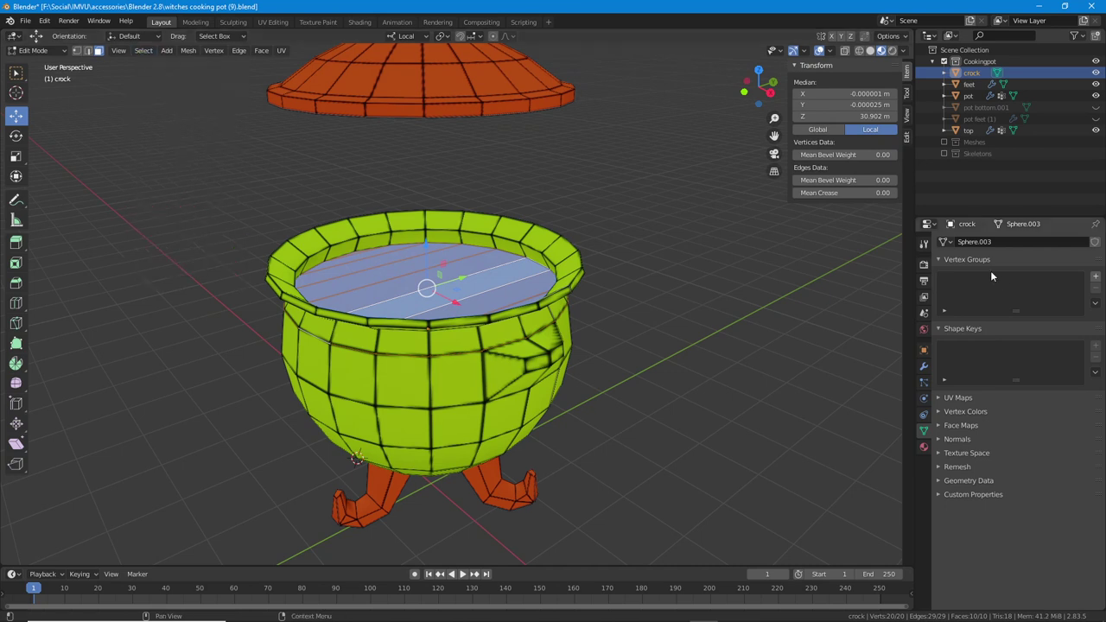
- Add a vertex group named _crock to the crock surface, assign all its vertices and test the group's selection
click(1095, 277)
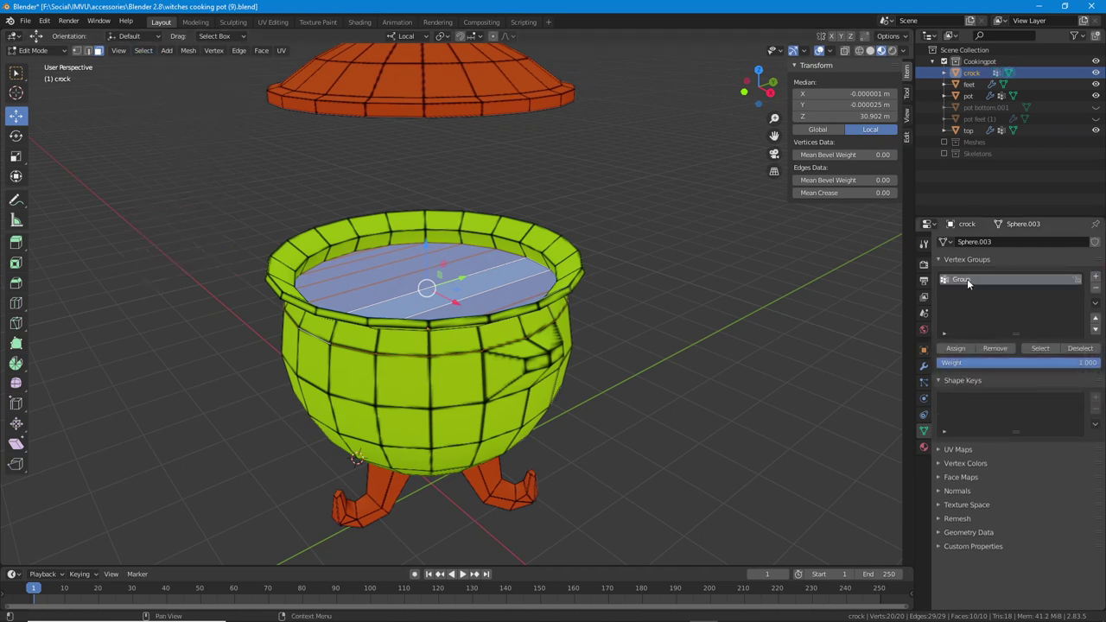
double_click(967, 278)
text(crock)
click(953, 348)
click(1080, 348)
click(1040, 348)
click(1079, 349)
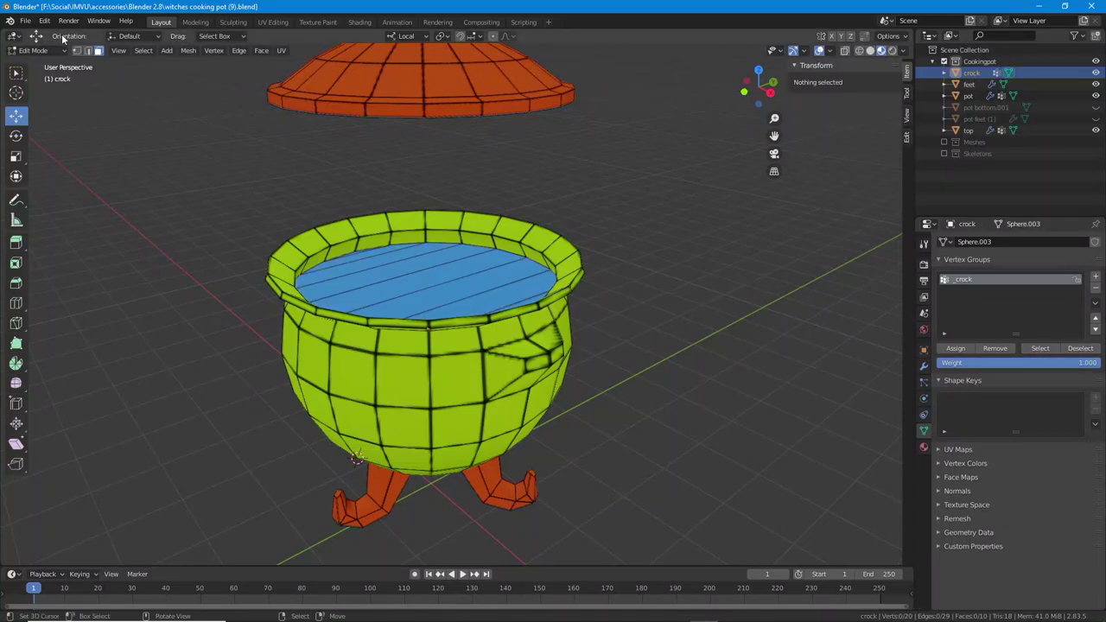
- Return to Object Mode and select the orange feet beneath the pot
click(37, 51)
click(42, 64)
click(354, 508)
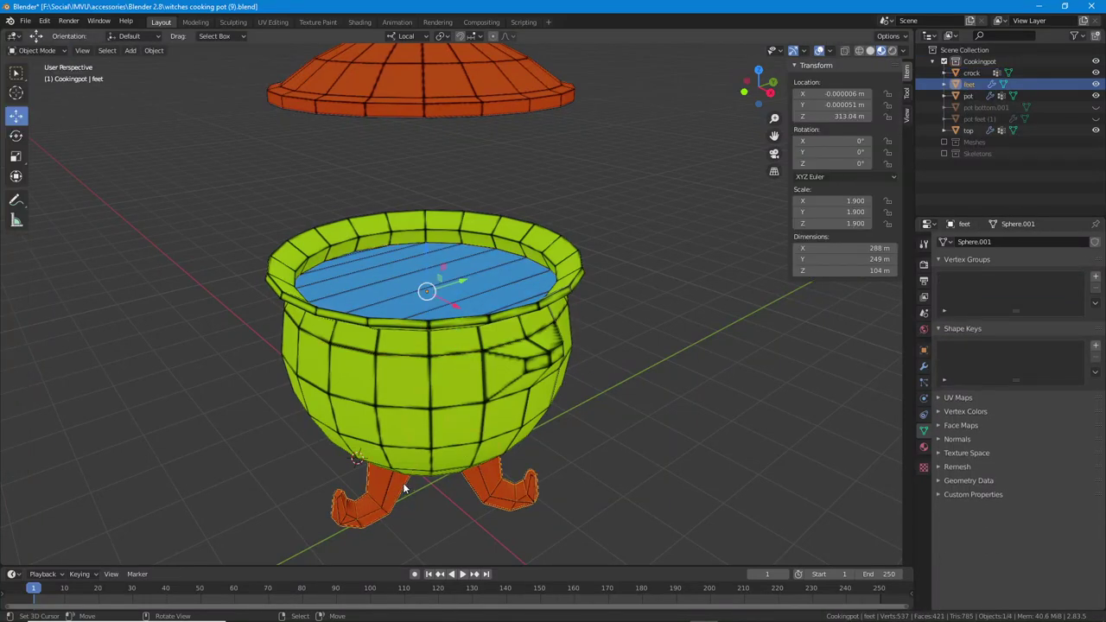
middle_drag(354, 508, 484, 351)
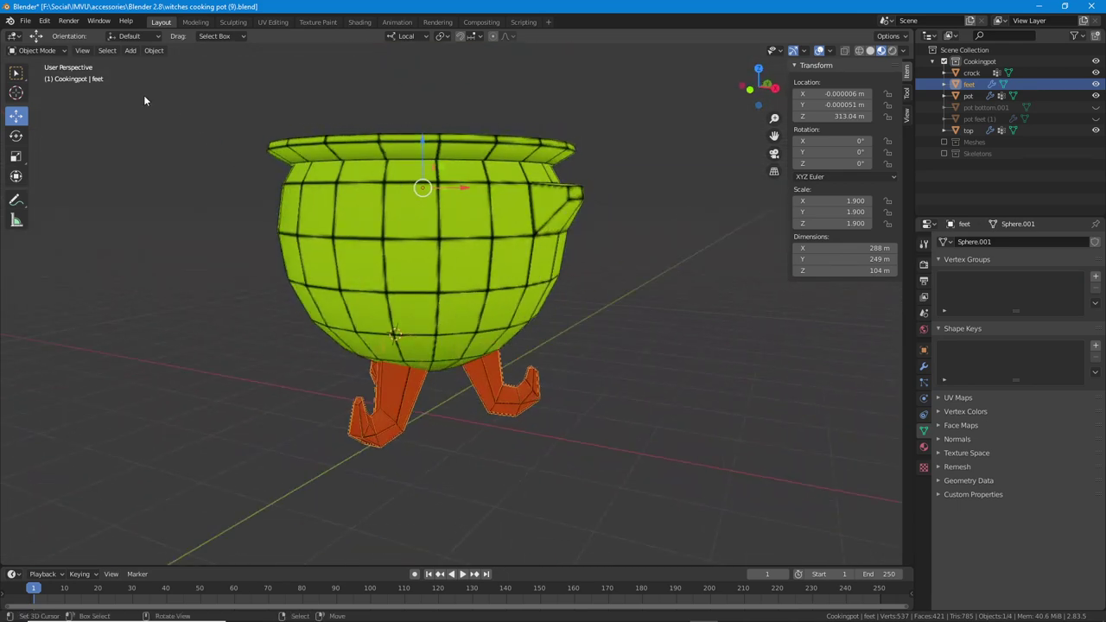
- Enter Edit Mode on the feet and select their whole mesh
click(36, 51)
click(41, 64)
click(36, 51)
click(36, 76)
middle_drag(304, 260, 294, 255)
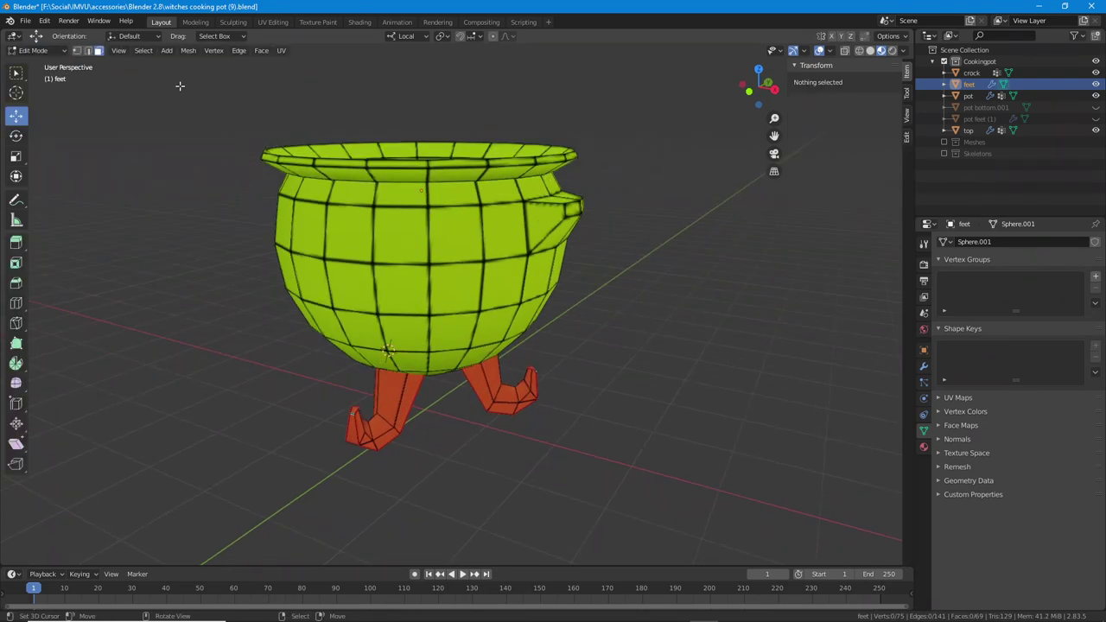
click(143, 50)
click(150, 63)
middle_drag(164, 406, 354, 446)
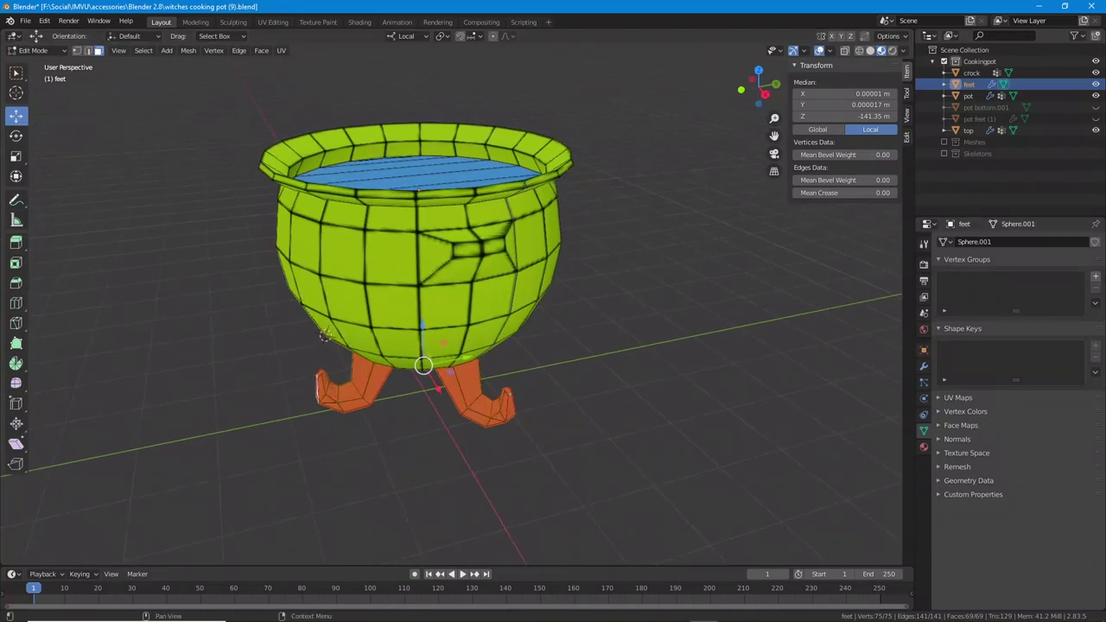
- Add a vertex group named _legs to the feet, assign all their vertices and test the group's selection
click(1095, 277)
double_click(965, 282)
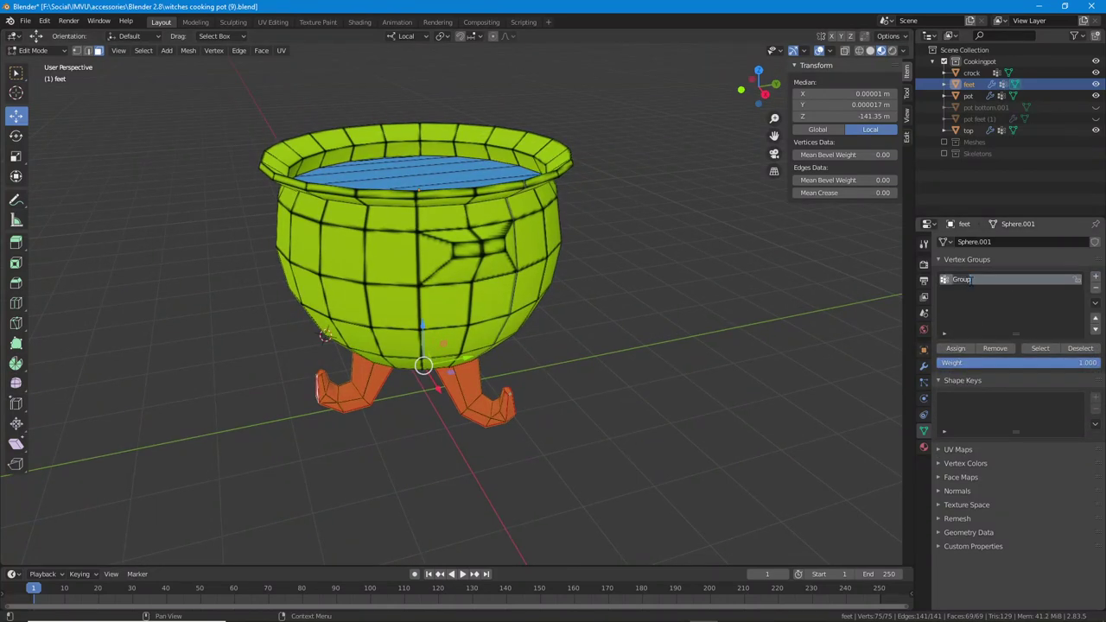
key(BackSpace)
click(1076, 351)
click(1042, 350)
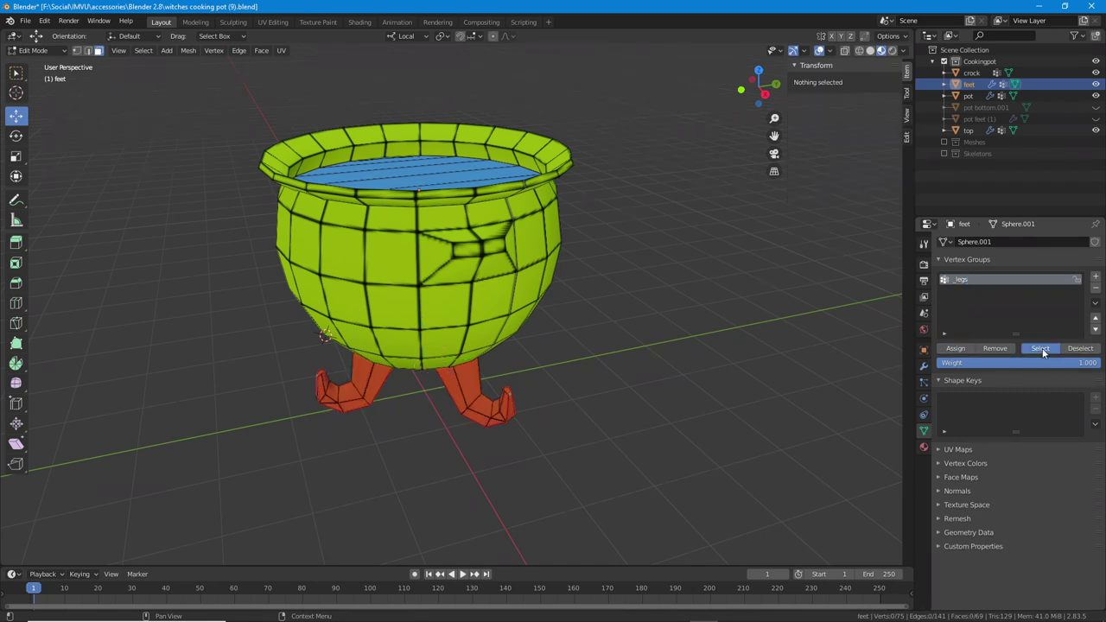
click(1073, 349)
middle_drag(708, 368, 763, 360)
scroll(691, 320, down, 1)
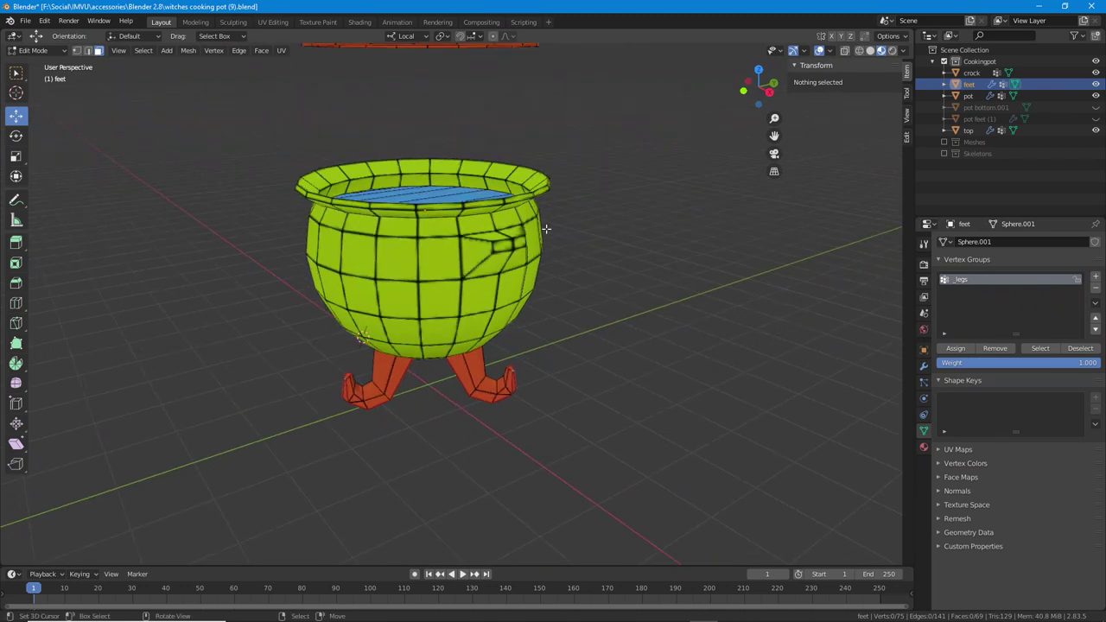
- Return to Object Mode and join the lid, crock surface, pot body and feet into one object
shift+middle_drag(470, 157, 492, 320)
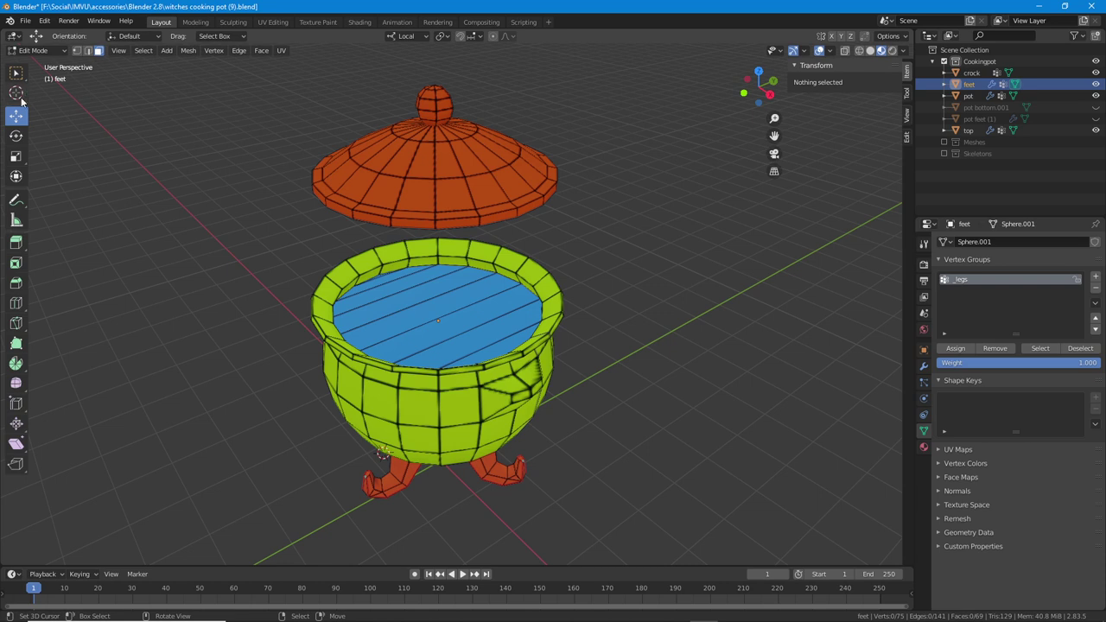
click(43, 51)
click(40, 64)
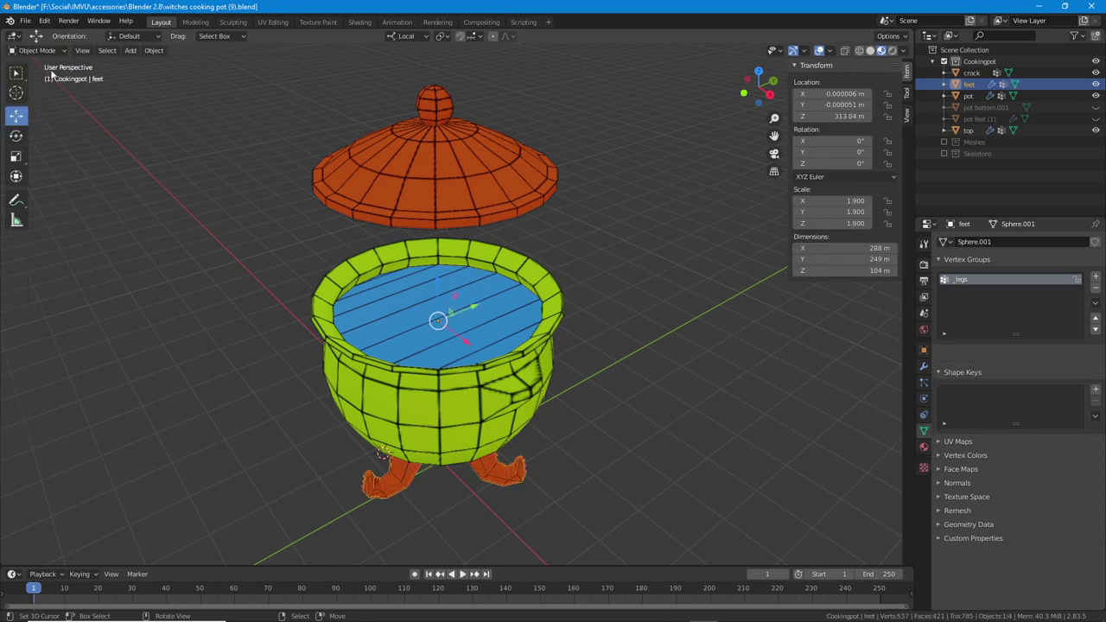
click(443, 143)
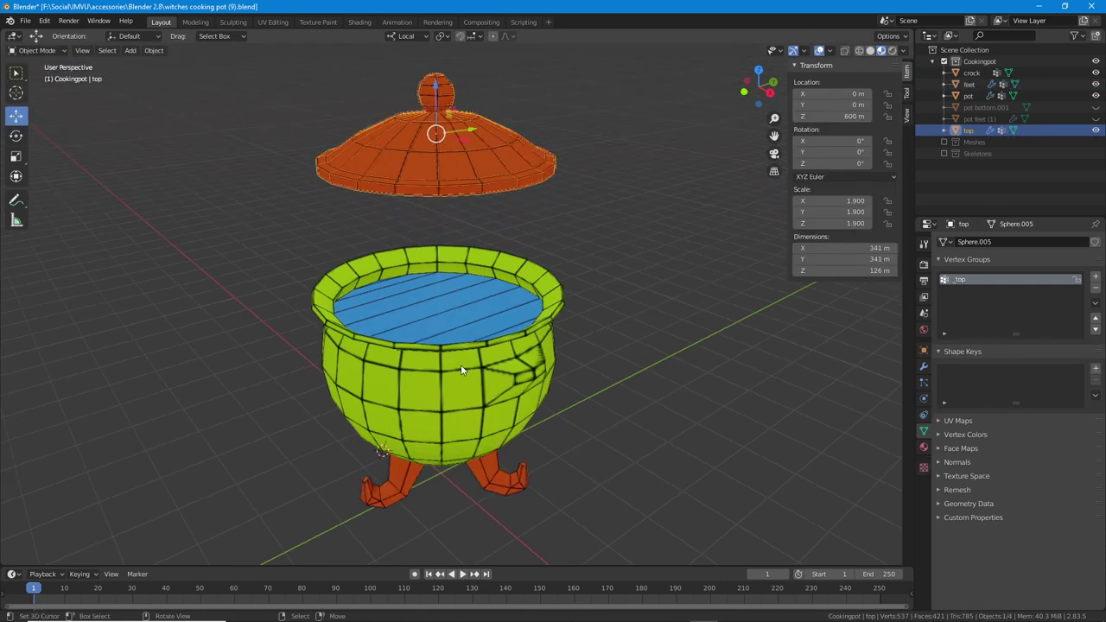
click(430, 288)
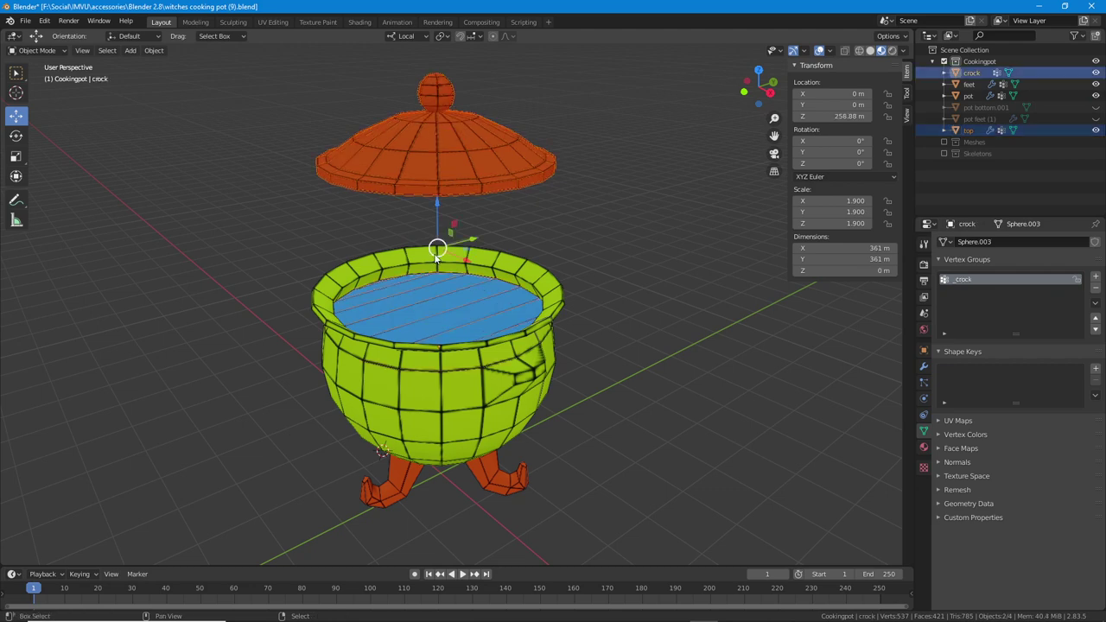
shift+click(506, 475)
middle_drag(539, 463, 480, 439)
key(ctrl+j)
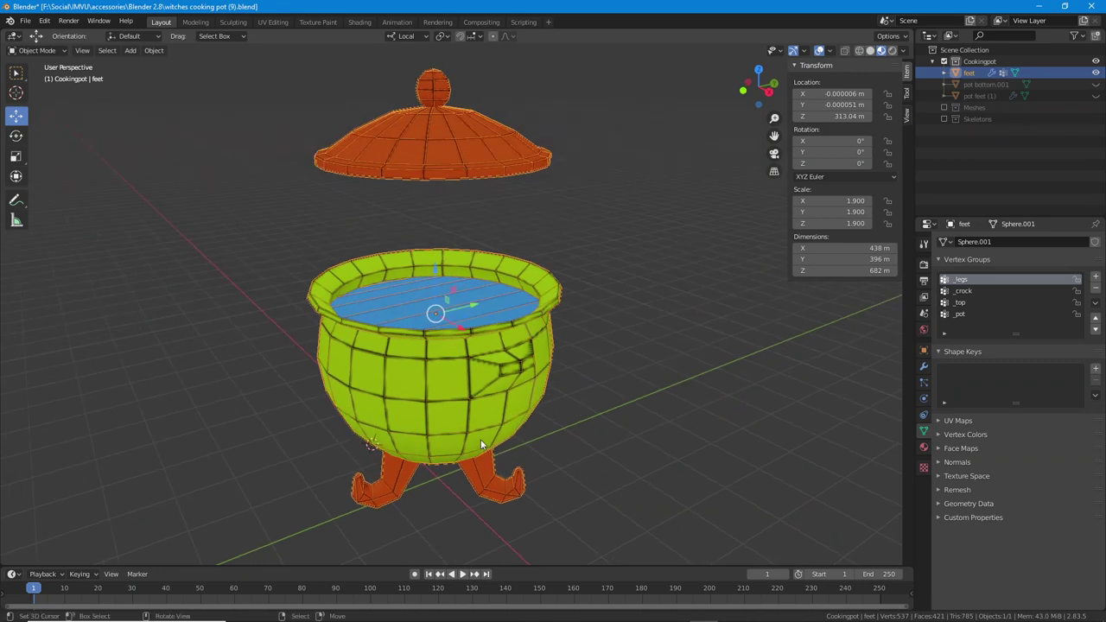
- Show the joined object's materials, switch to wireframe display and enter Edit Mode with nothing selected
click(924, 447)
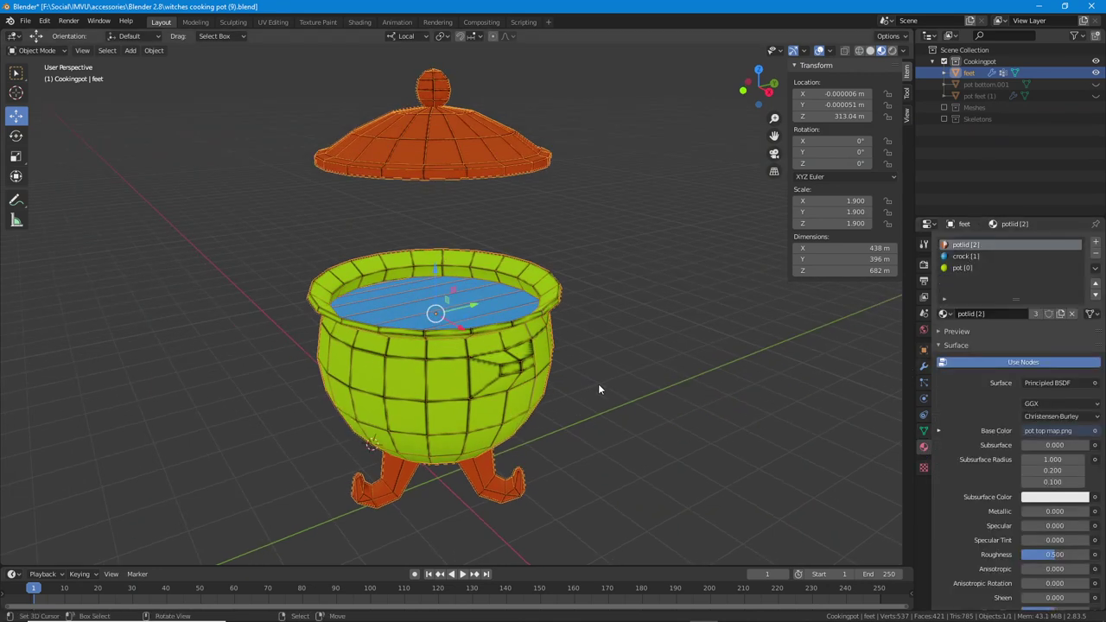
click(857, 51)
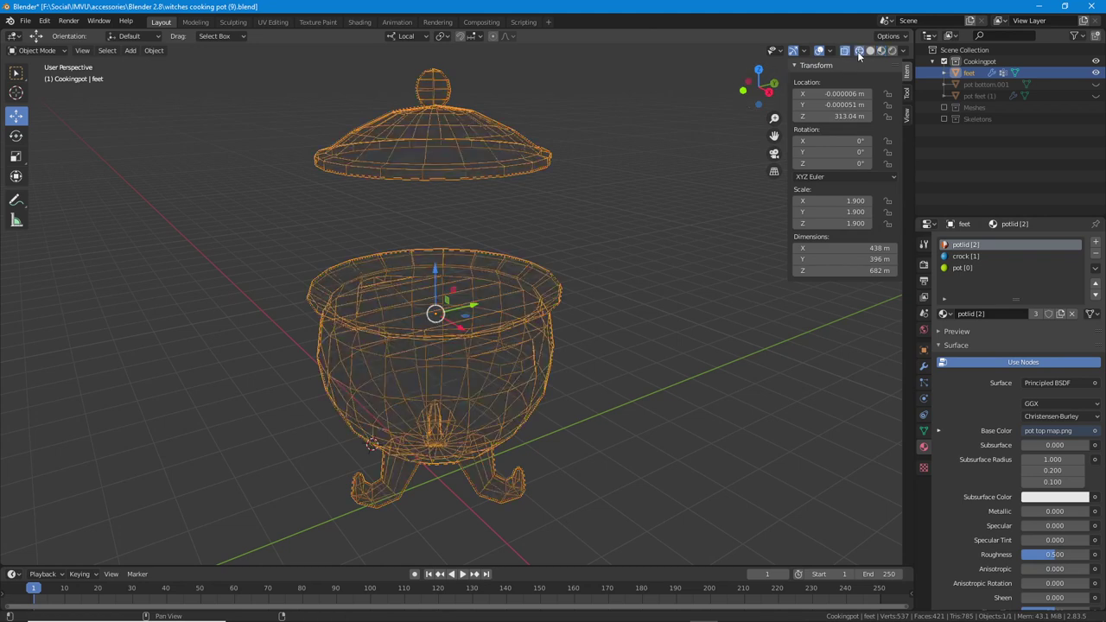
click(39, 51)
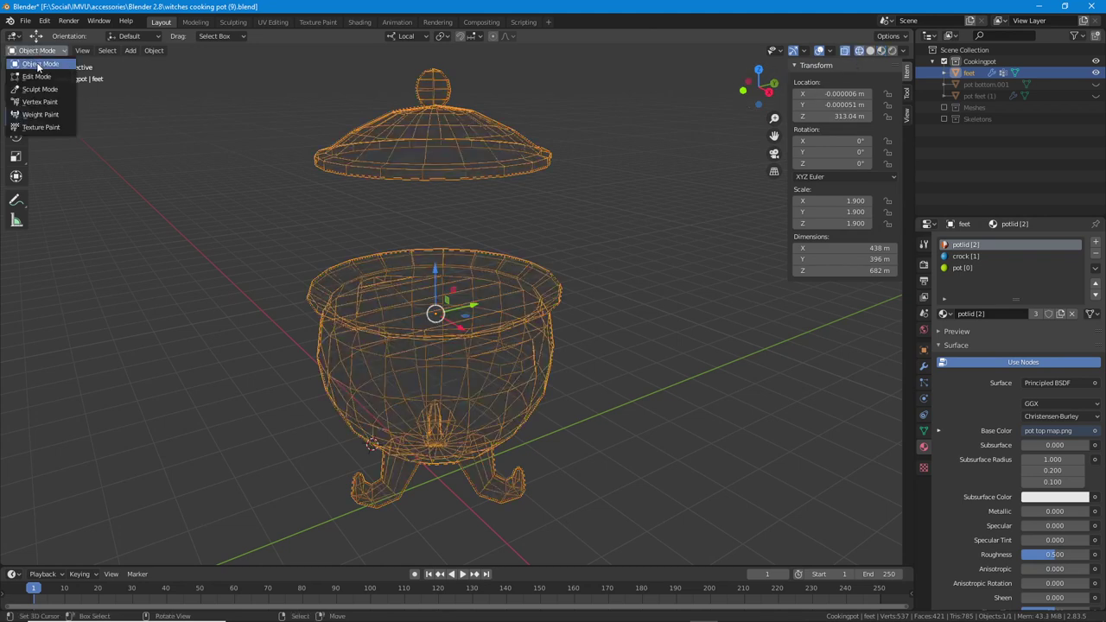
click(39, 74)
key(alt)
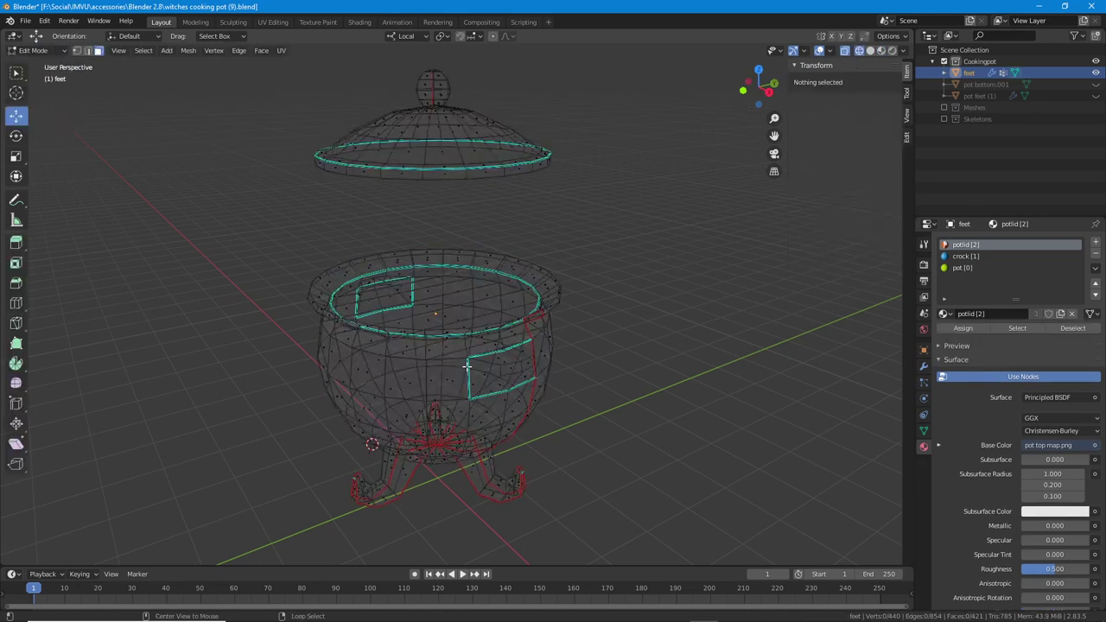
click(143, 50)
click(152, 80)
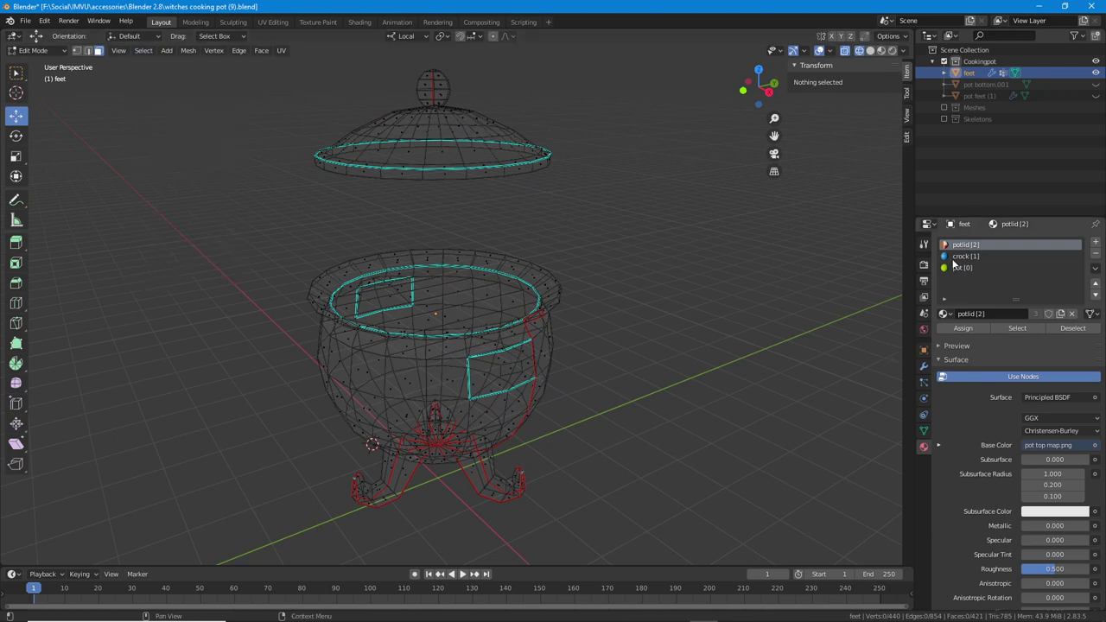
- Select the faces that use the potlid [2] material, examine which parts they cover and clear the selection
mouse_move(497, 293)
middle_down()
mouse_move(494, 331)
mouse_move(493, 305)
middle_up()
click(1019, 327)
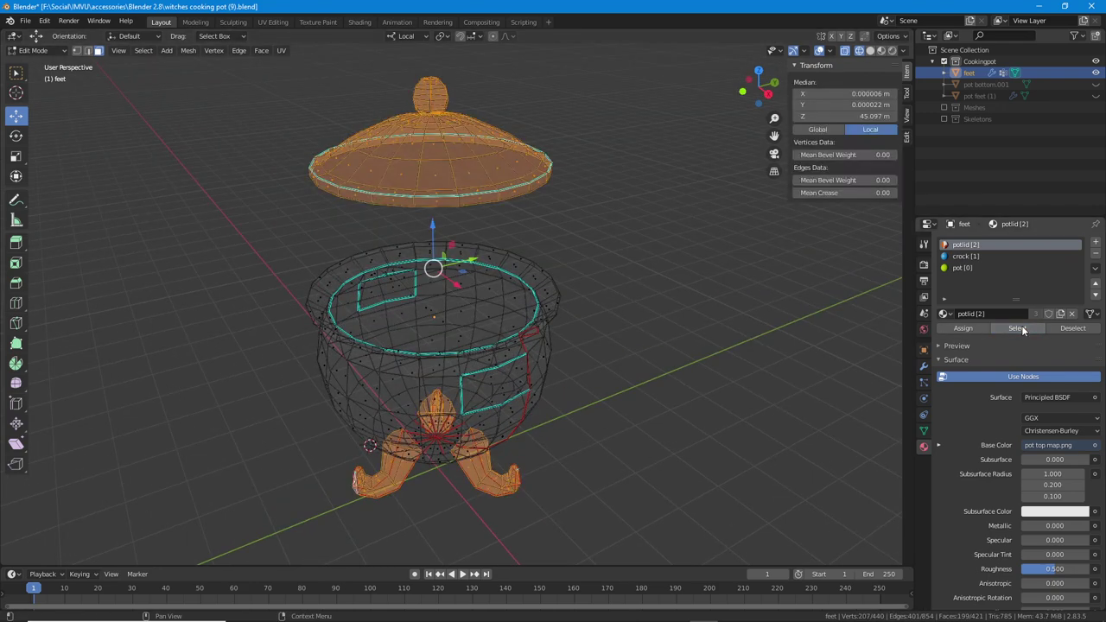
middle_drag(595, 367, 516, 235)
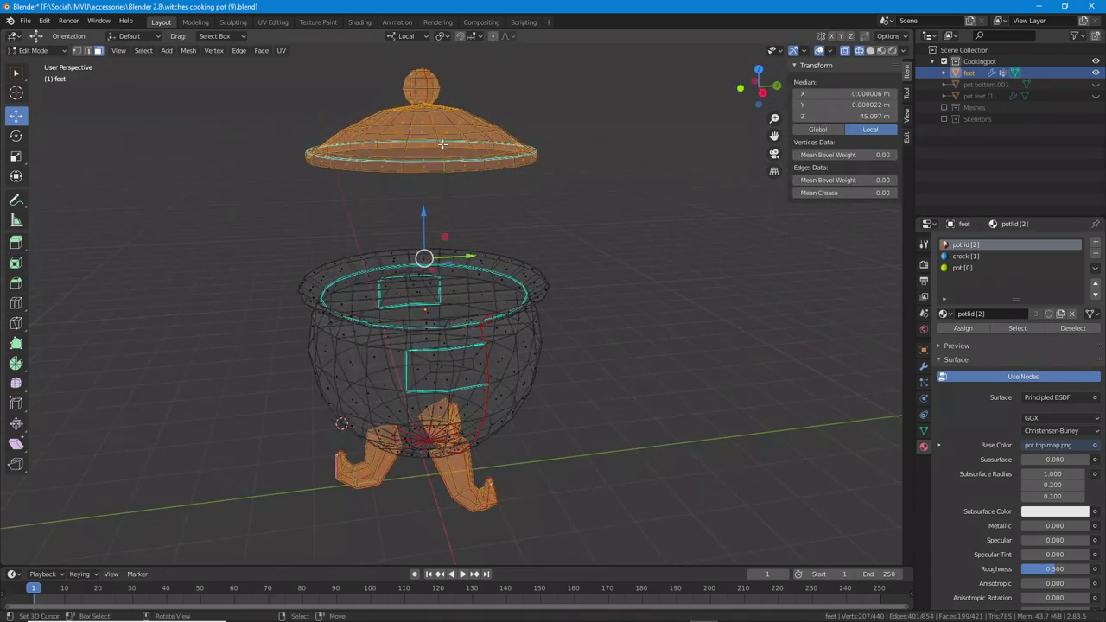
middle_drag(412, 151, 498, 192)
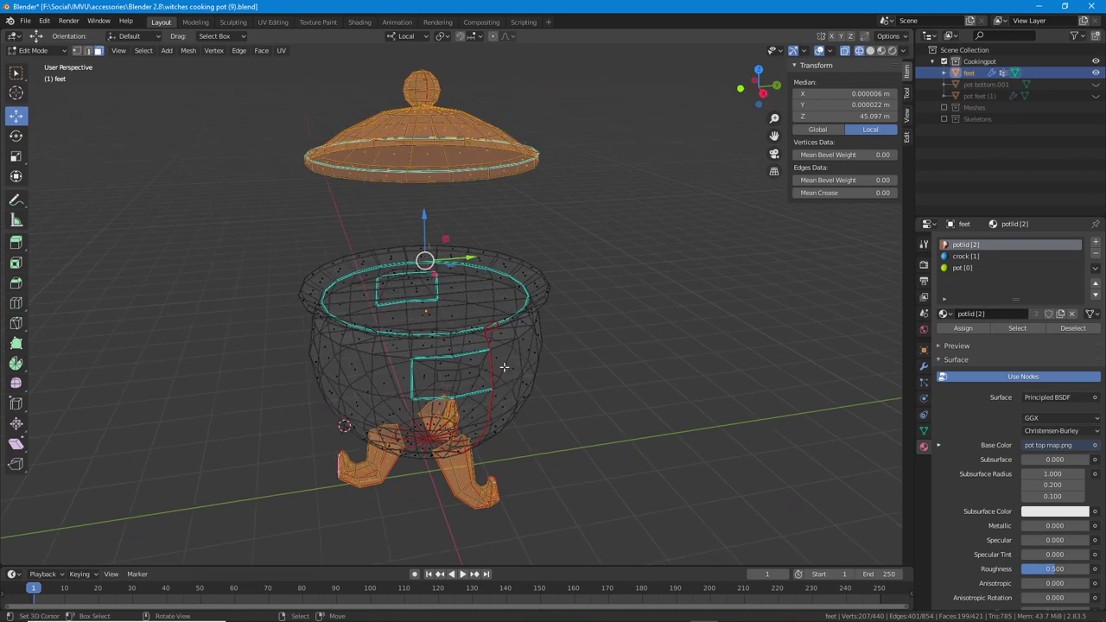
click(144, 51)
click(152, 77)
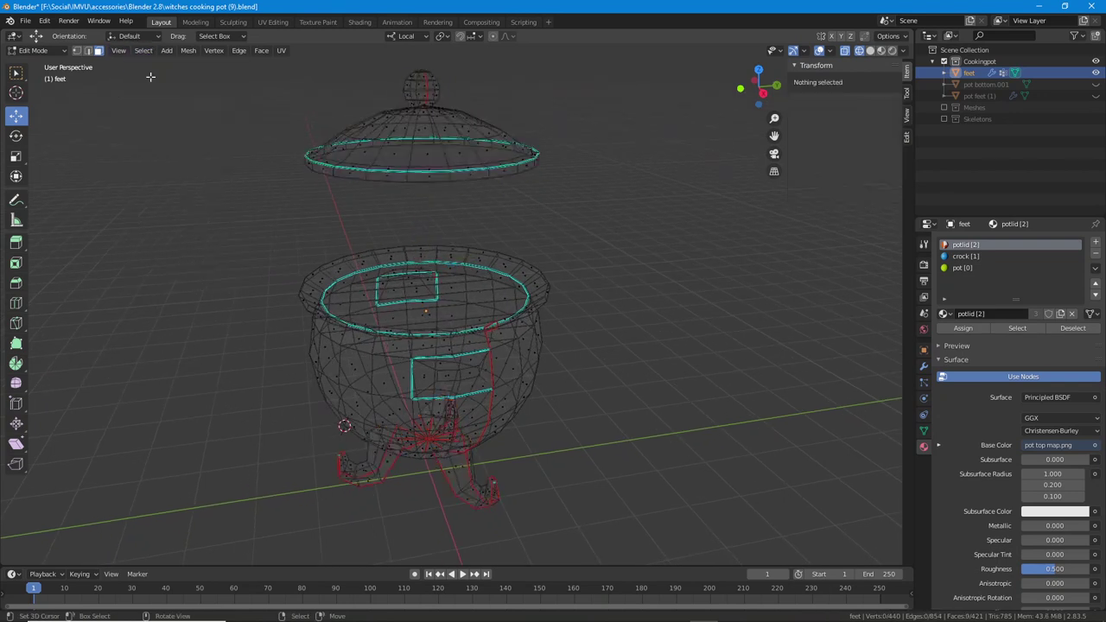
- Test the _legs and _top vertex groups of the joined mesh by selecting and deselecting each one
click(924, 430)
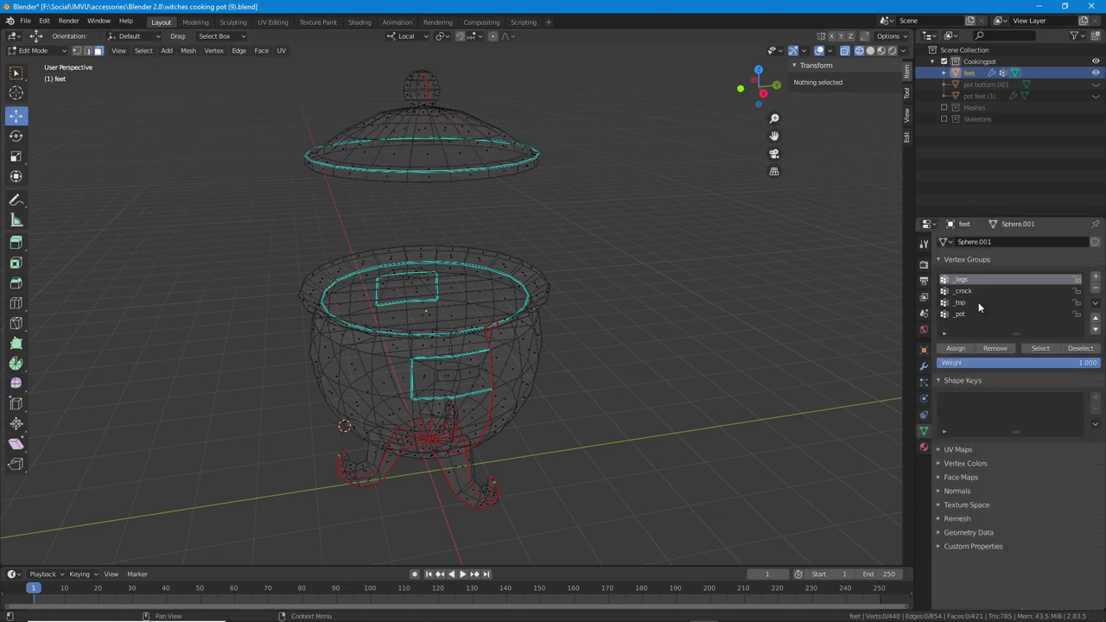
click(1040, 348)
click(1064, 348)
click(965, 303)
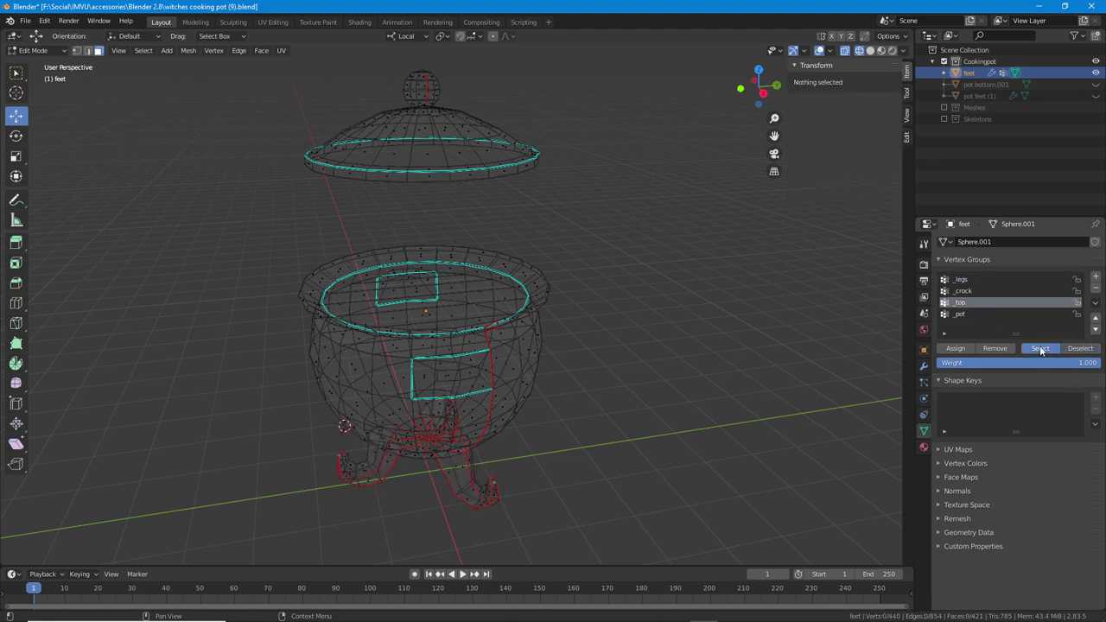
click(1040, 348)
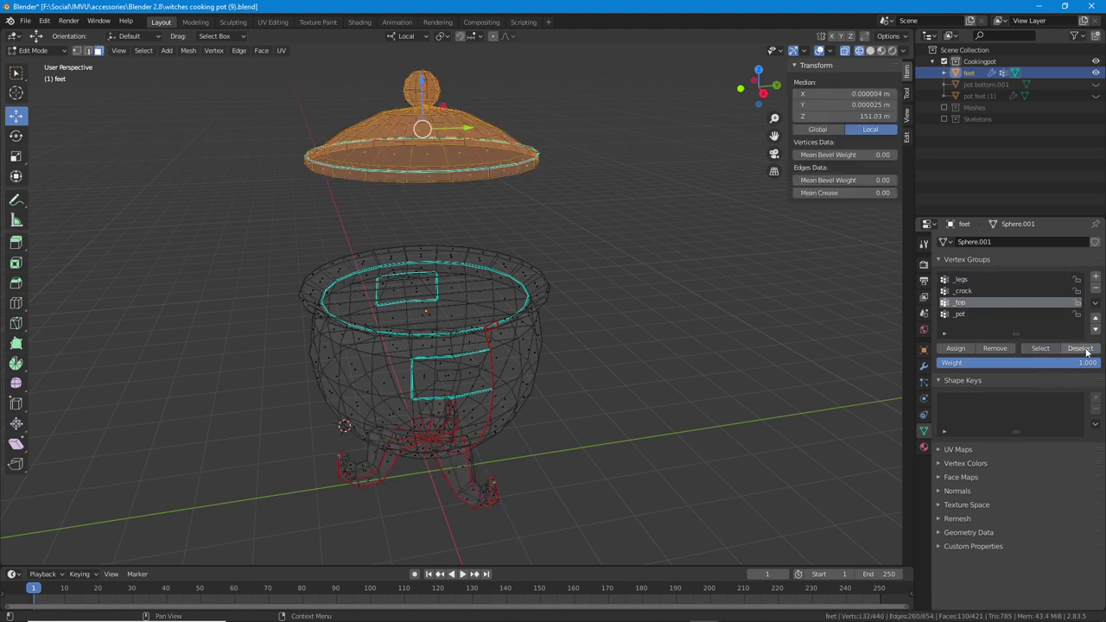
click(1078, 349)
mouse_move(450, 398)
middle_down()
mouse_move(472, 404)
mouse_move(436, 401)
middle_up()
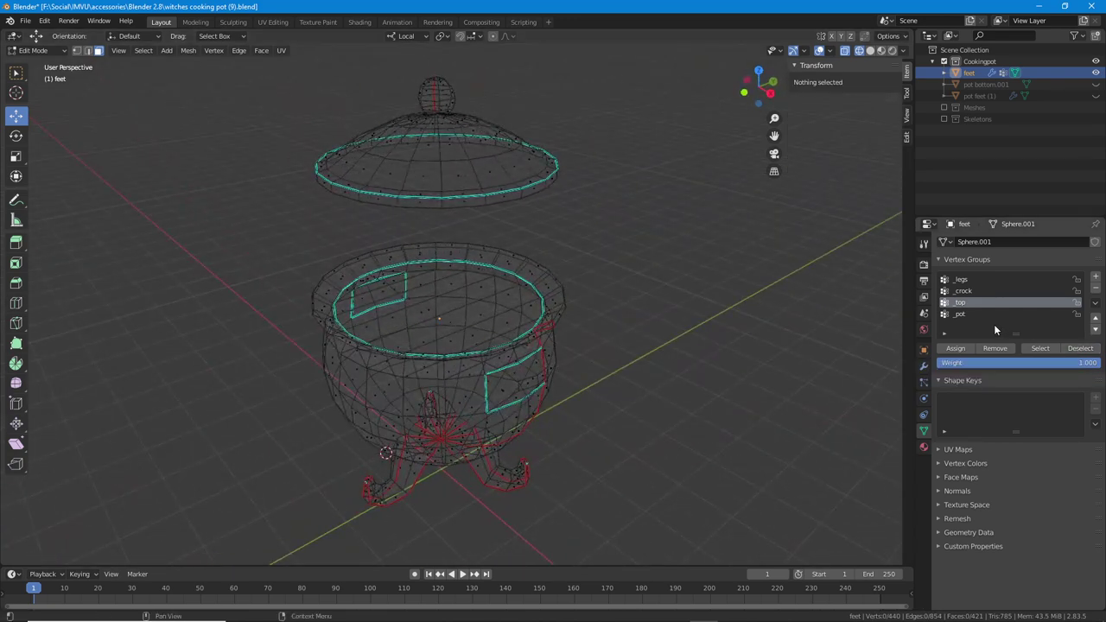
- Select the crock surface through its _crock vertex group
click(964, 293)
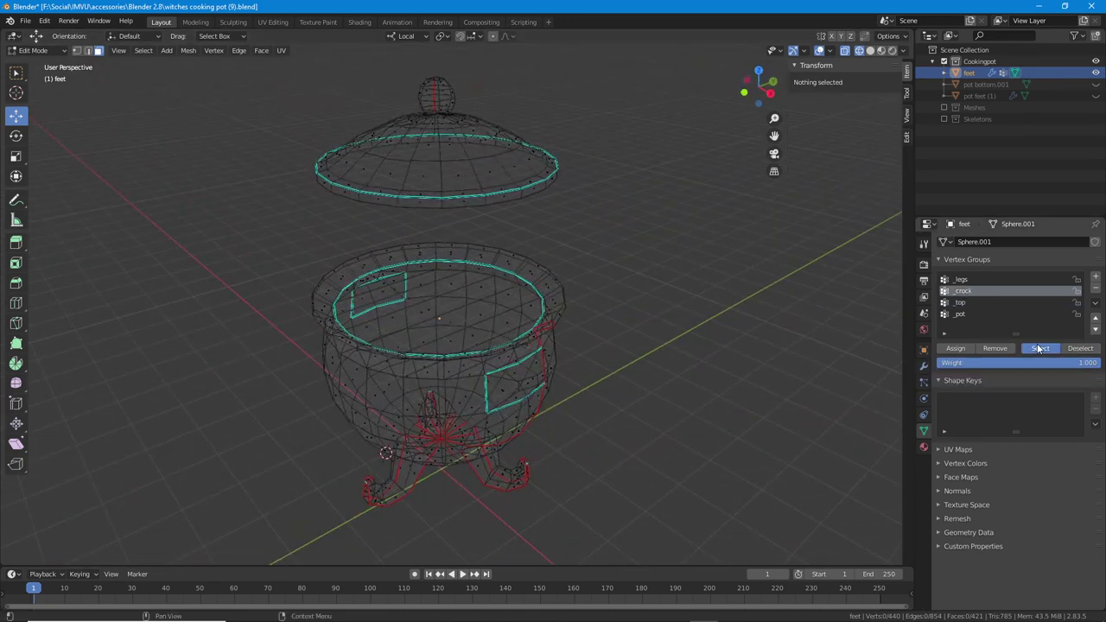
click(1039, 348)
scroll(337, 200, up, 4)
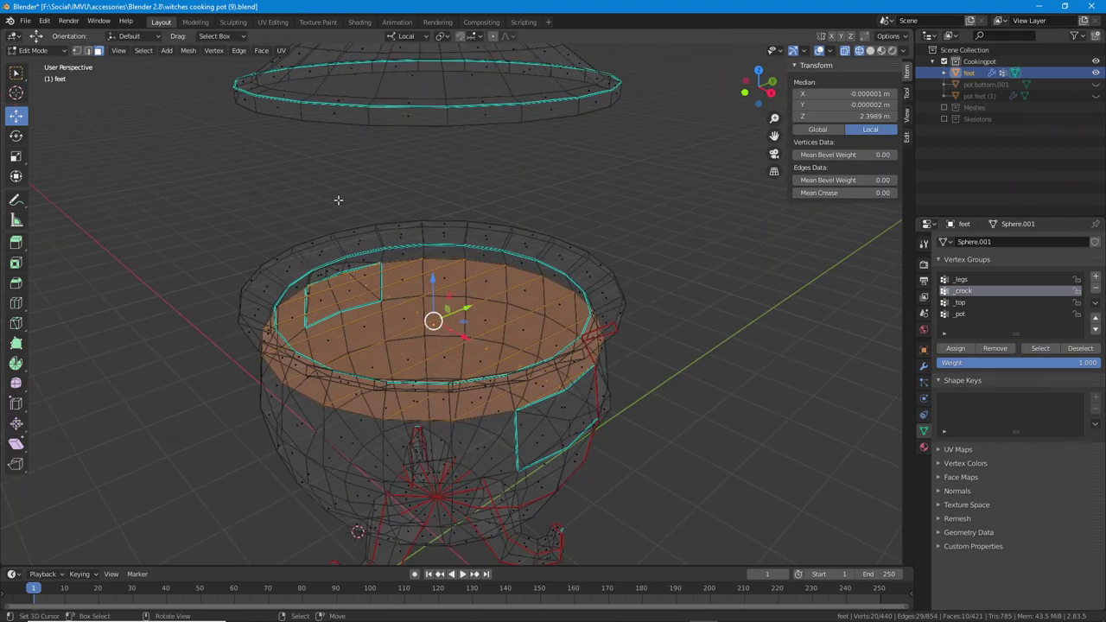
- Return to Object Mode and switch the viewport display from wireframe to Material Preview
click(34, 50)
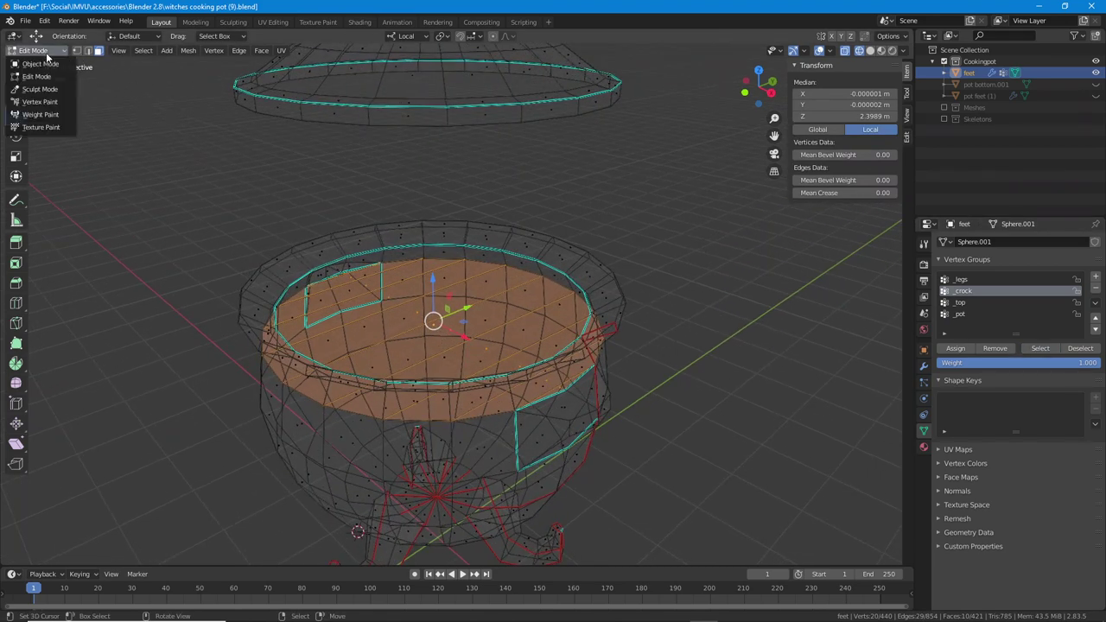
click(40, 63)
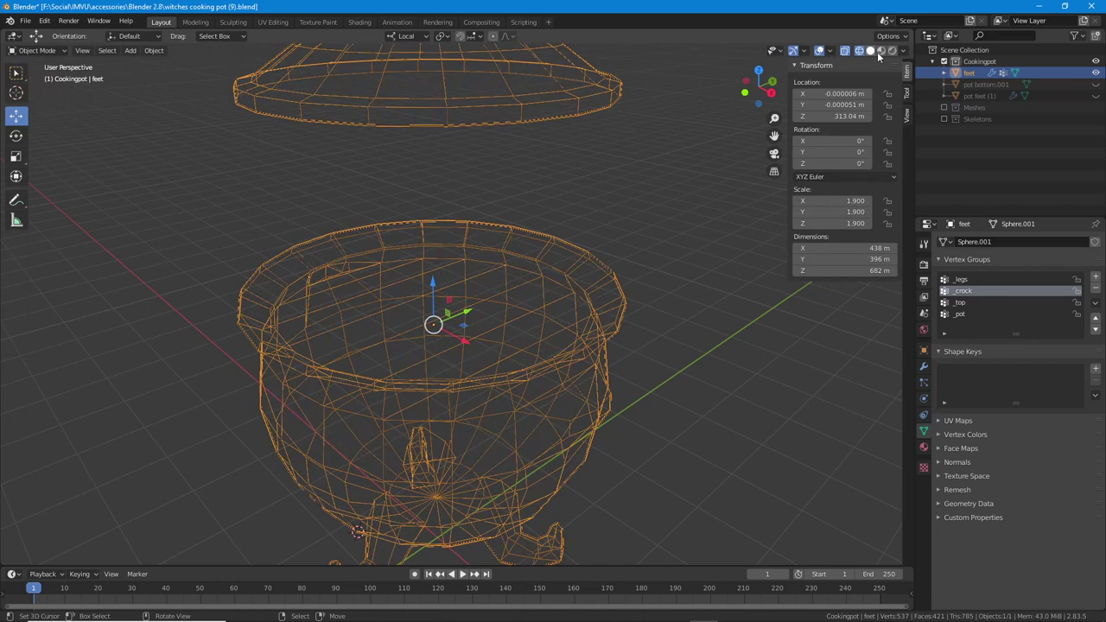
click(870, 50)
middle_drag(594, 246, 584, 251)
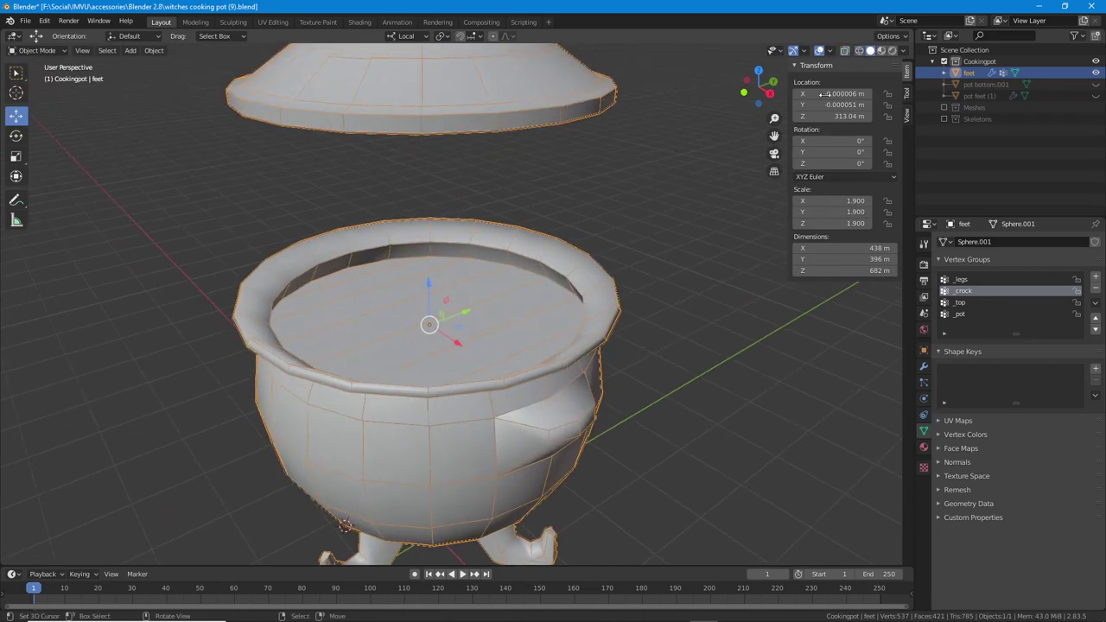
click(880, 50)
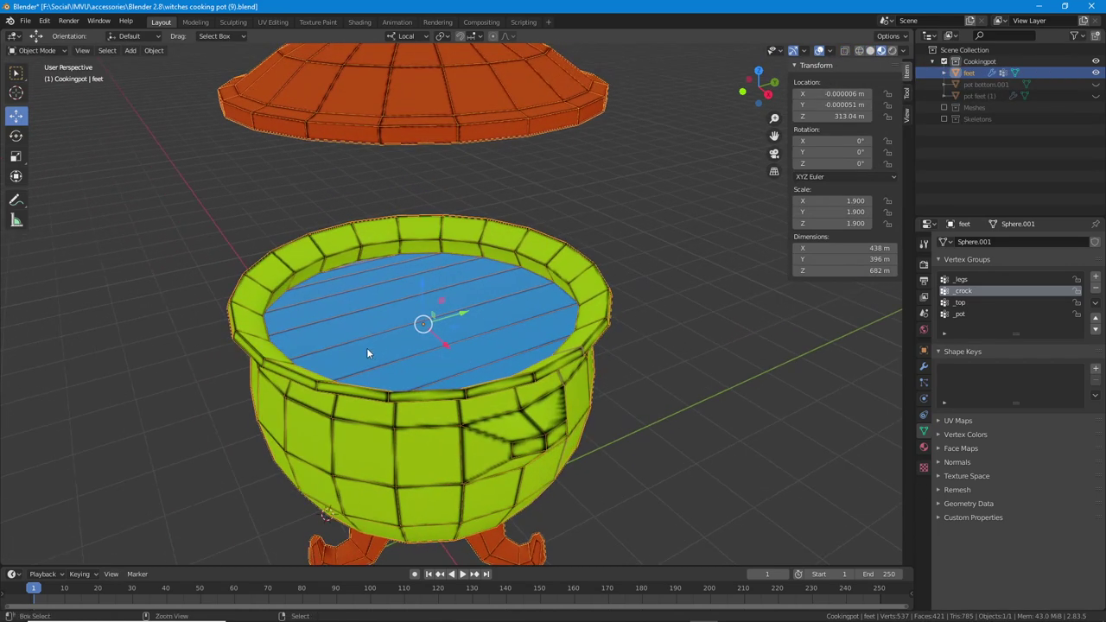
- In Edit Mode, move the selected crock surface about 91.8 m down inside the pot along local Z
scroll(424, 321, up, 3)
scroll(405, 317, up, 2)
scroll(405, 318, down, 2)
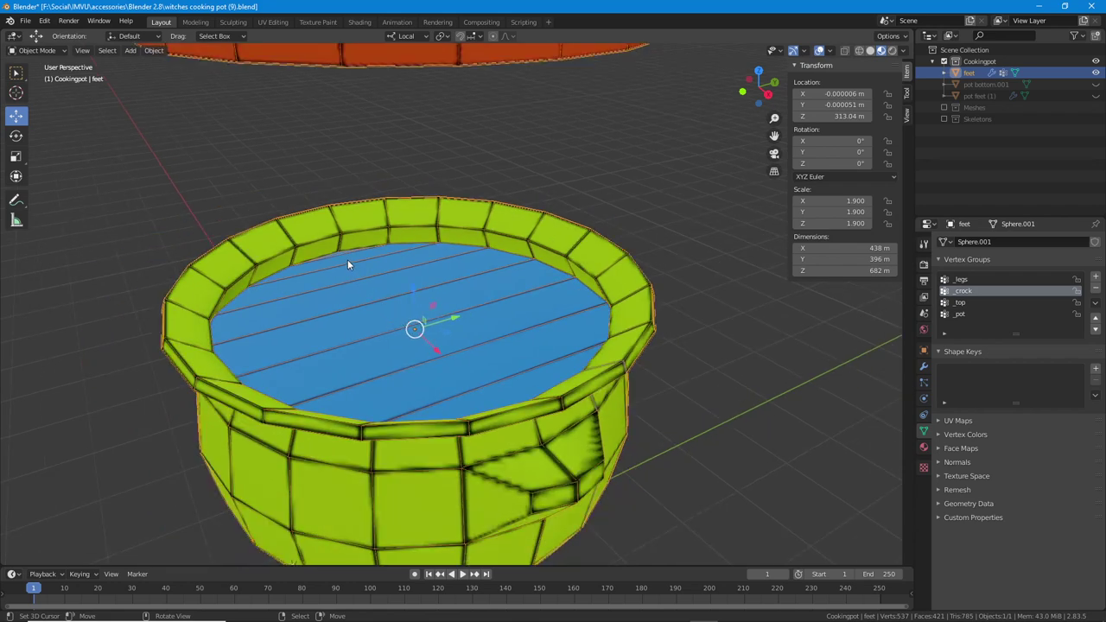
scroll(393, 307, down, 2)
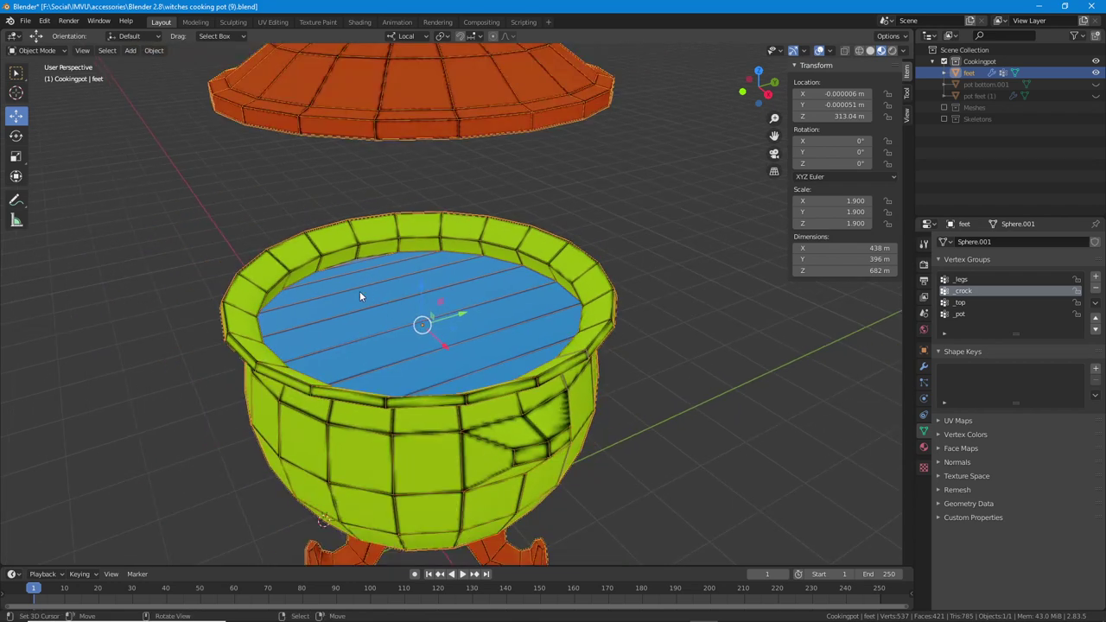
key(Tab)
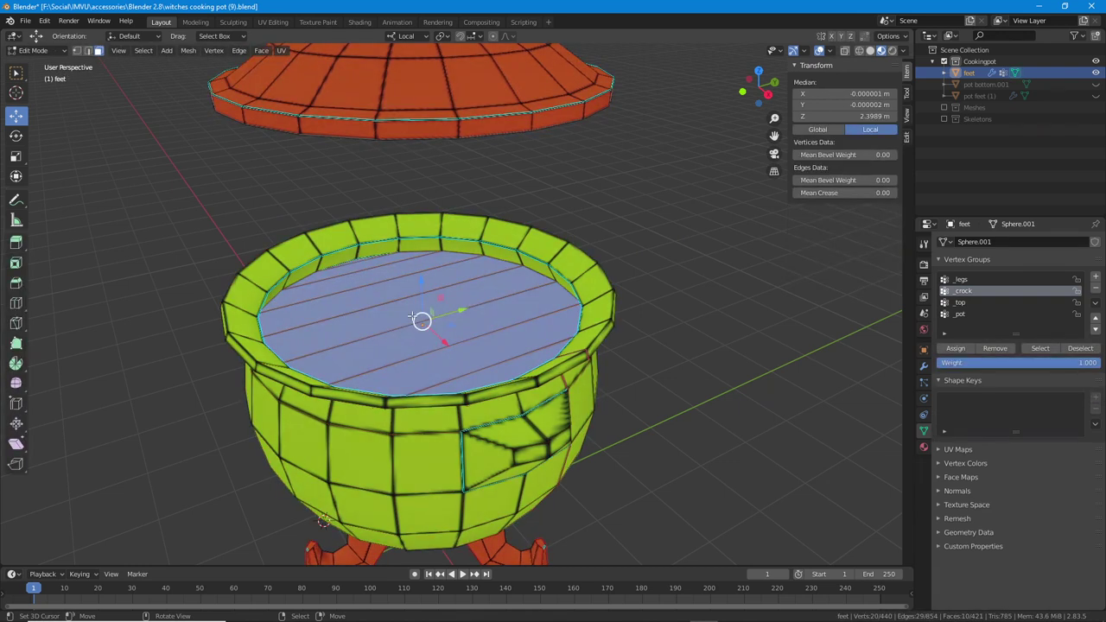
drag(421, 311, 421, 345)
middle_drag(307, 333, 487, 325)
scroll(346, 356, up, 4)
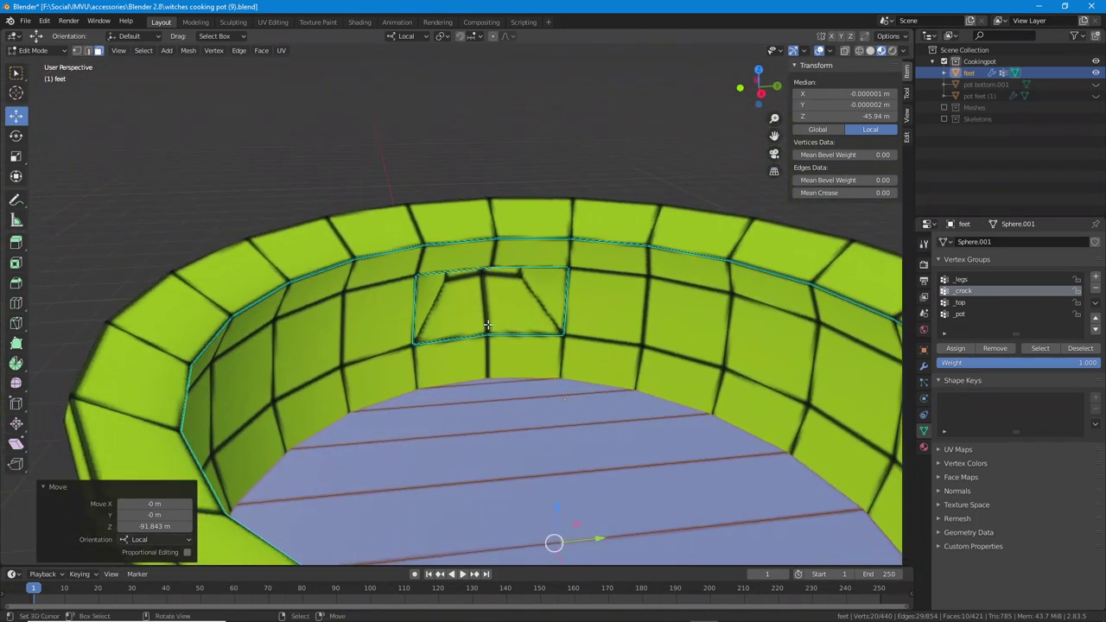
- In edge select mode, fill the rectangular handle opening in the inner pot wall with two faces between its upper and lower edges
scroll(488, 325, up, 3)
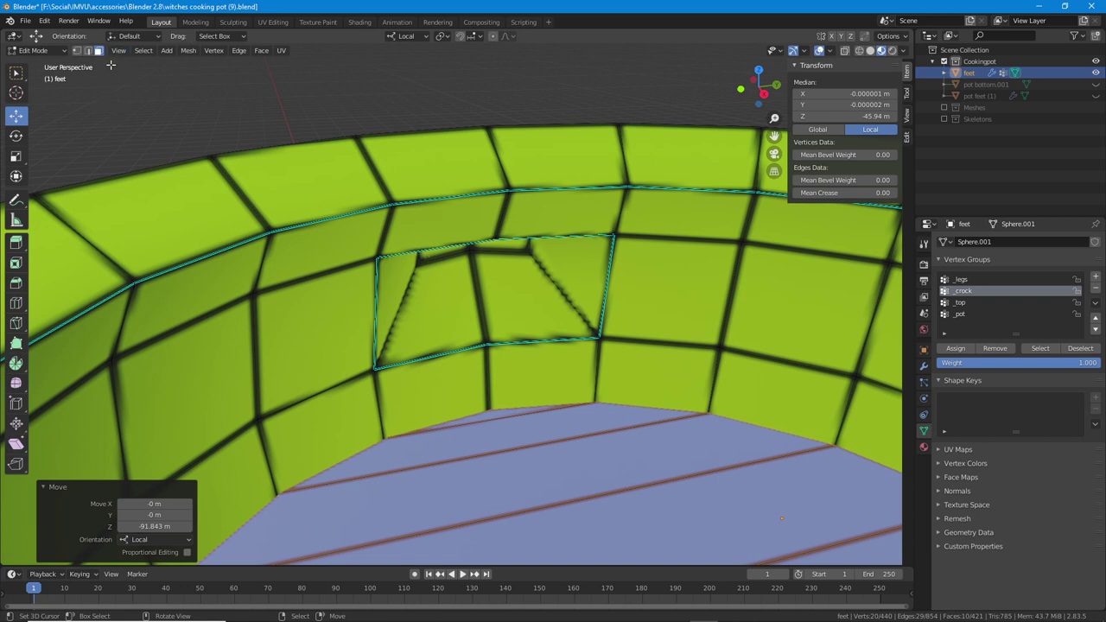
click(88, 52)
click(434, 250)
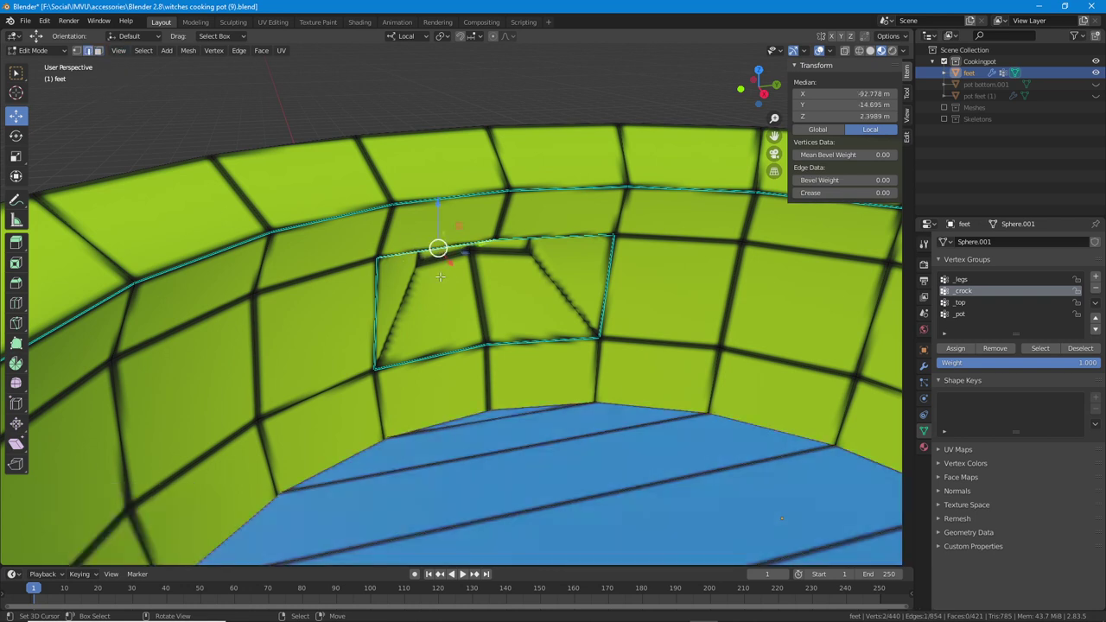
shift+click(436, 354)
key(f)
click(559, 243)
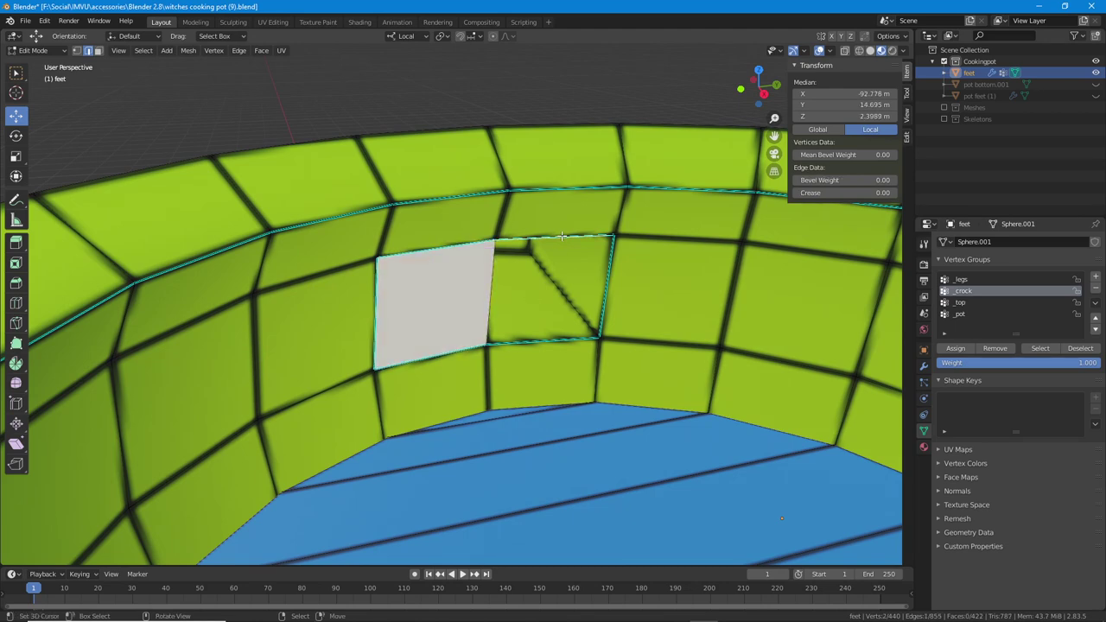
shift+click(548, 338)
key(f)
- Fill the handle opening on the opposite pot wall with two faces bridging its upper and lower edges
middle_drag(548, 339, 674, 382)
click(496, 177)
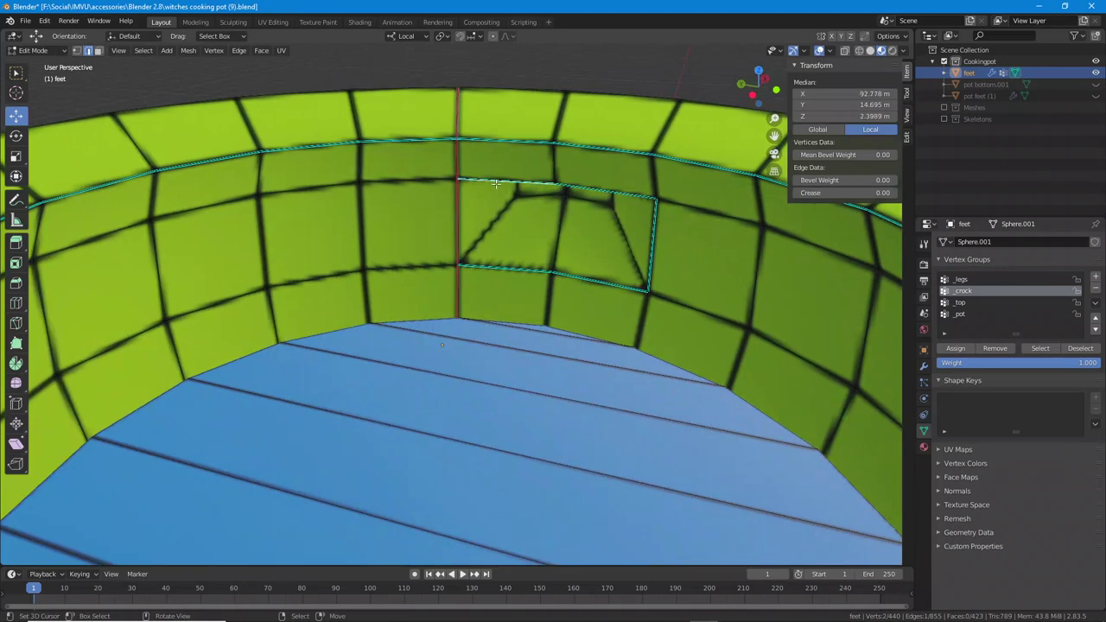
shift+click(494, 263)
key(f)
click(599, 190)
shift+click(599, 239)
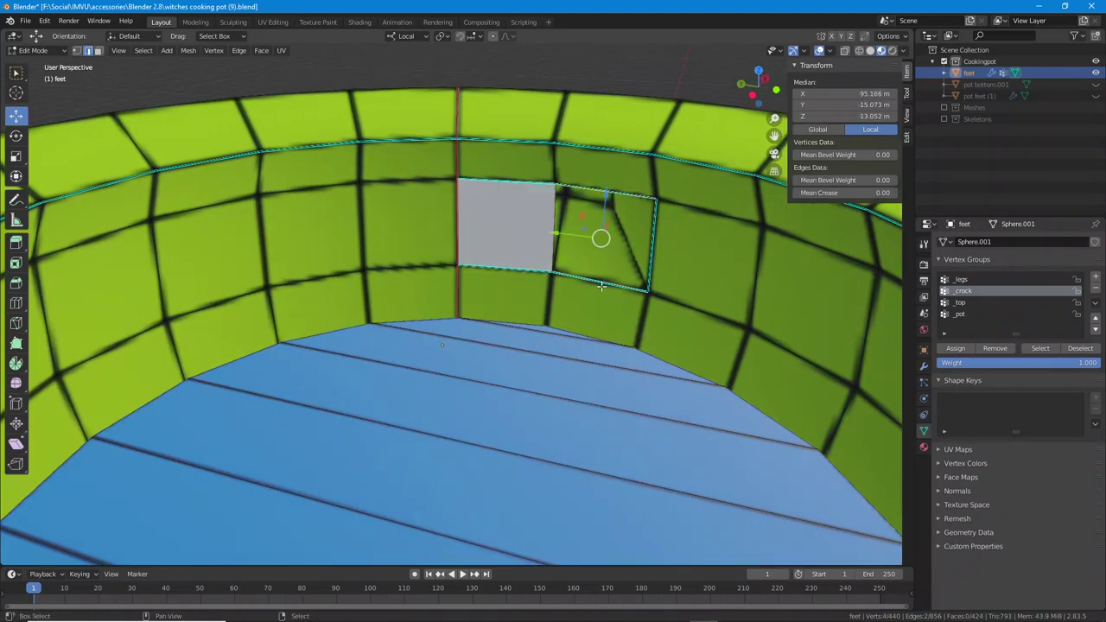
key(f)
- Switch the viewport shading to Solid and examine the filled openings and the handle from several angles
middle_drag(600, 239, 388, 335)
scroll(562, 336, down, 6)
scroll(493, 369, down, 1)
click(869, 50)
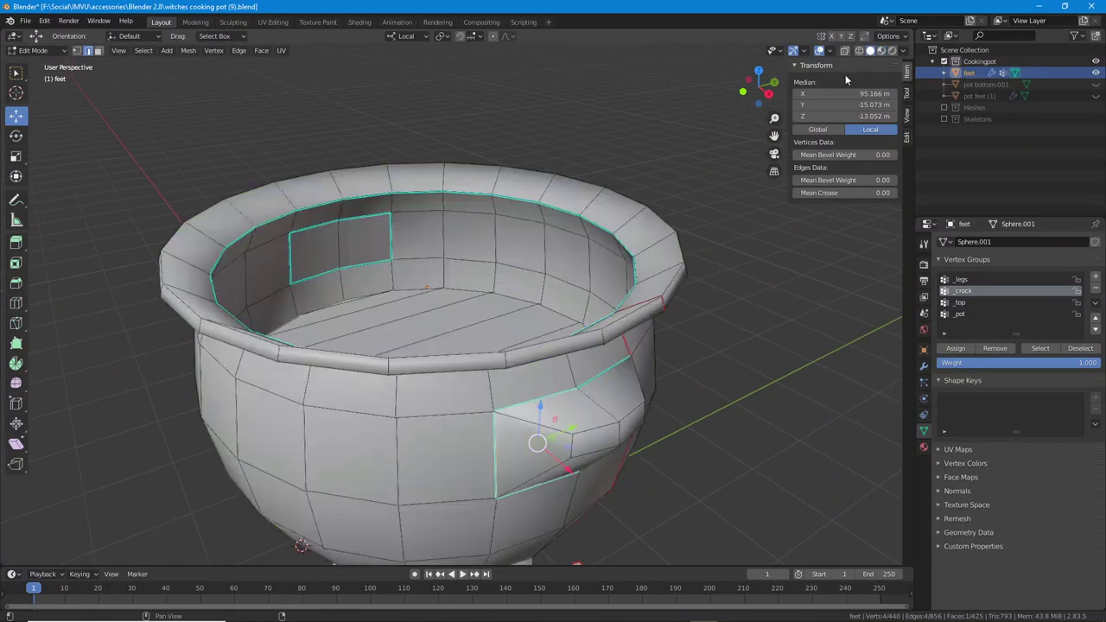
mouse_move(393, 289)
middle_down()
mouse_move(330, 284)
mouse_move(392, 274)
middle_up()
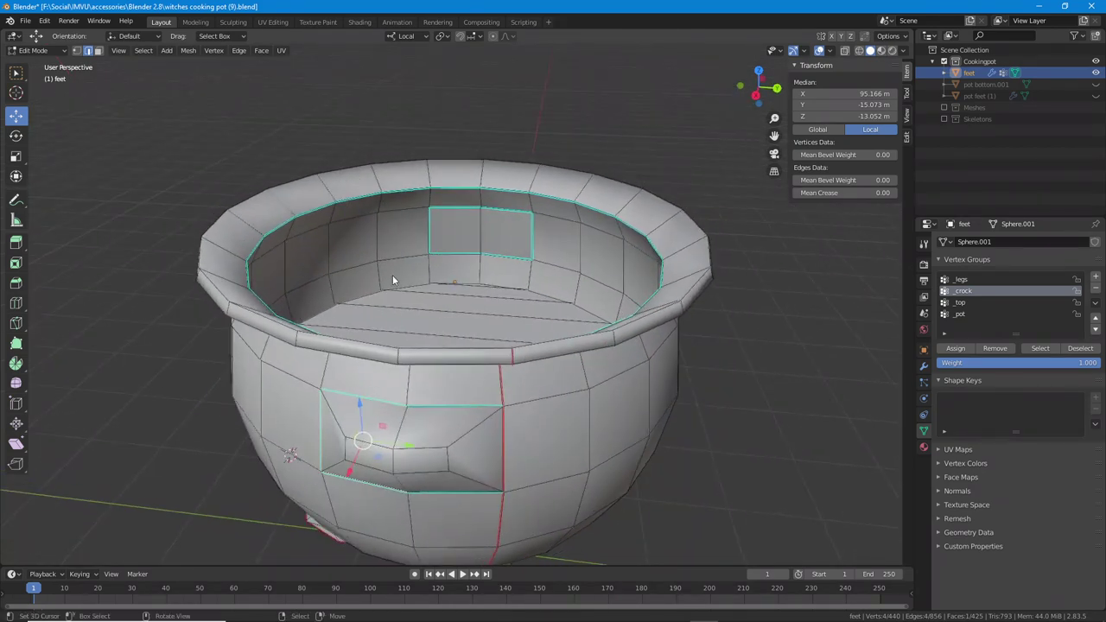
middle_drag(438, 395, 448, 399)
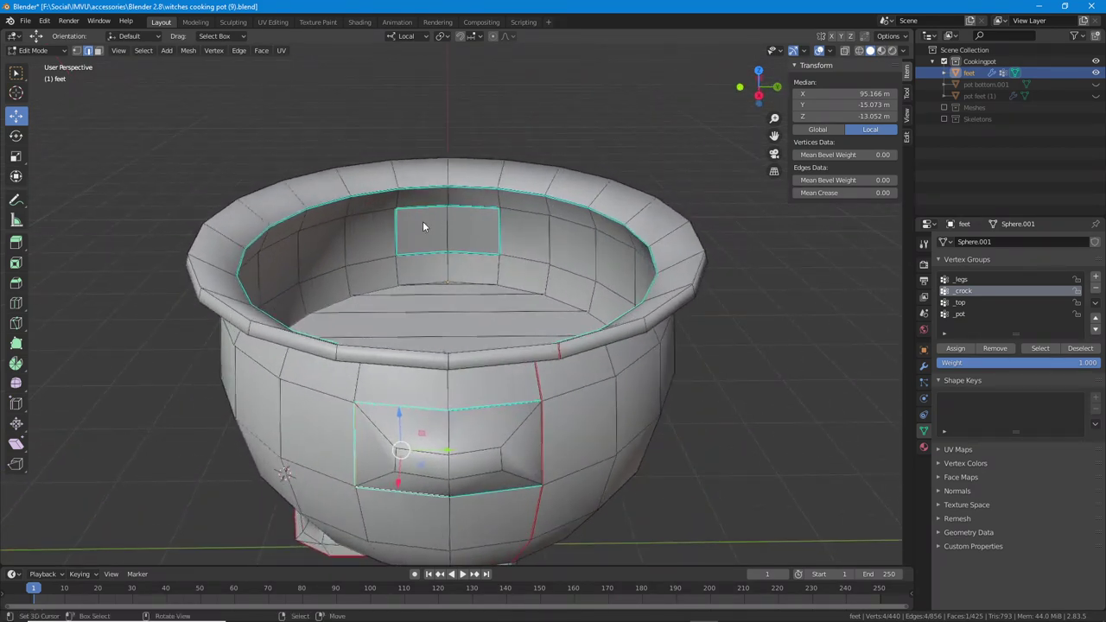
middle_drag(413, 246, 440, 244)
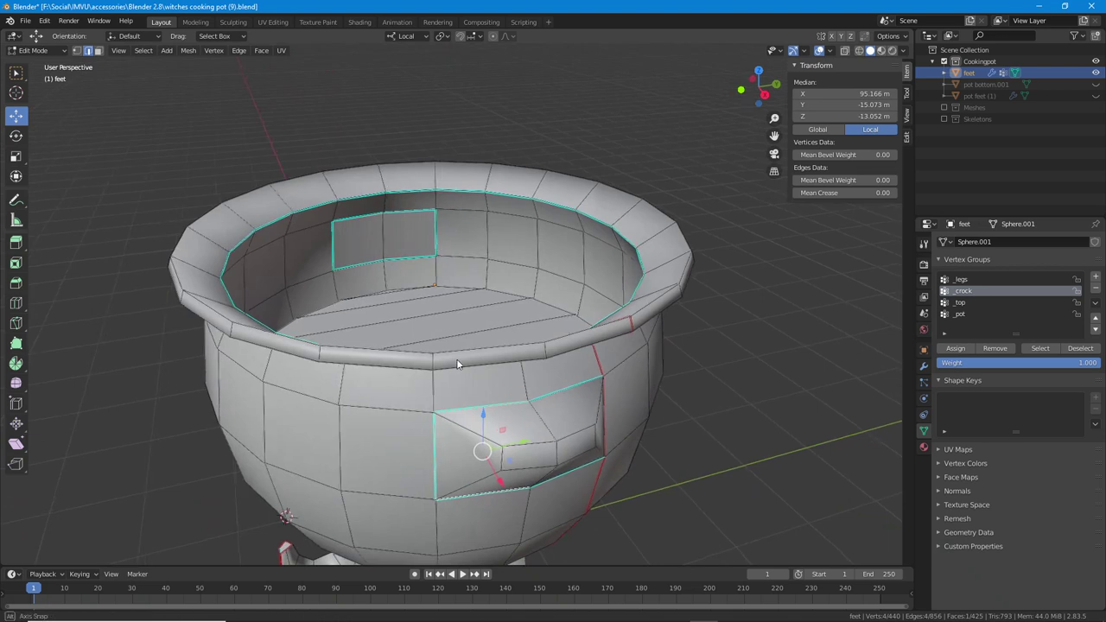
middle_drag(456, 358, 486, 410)
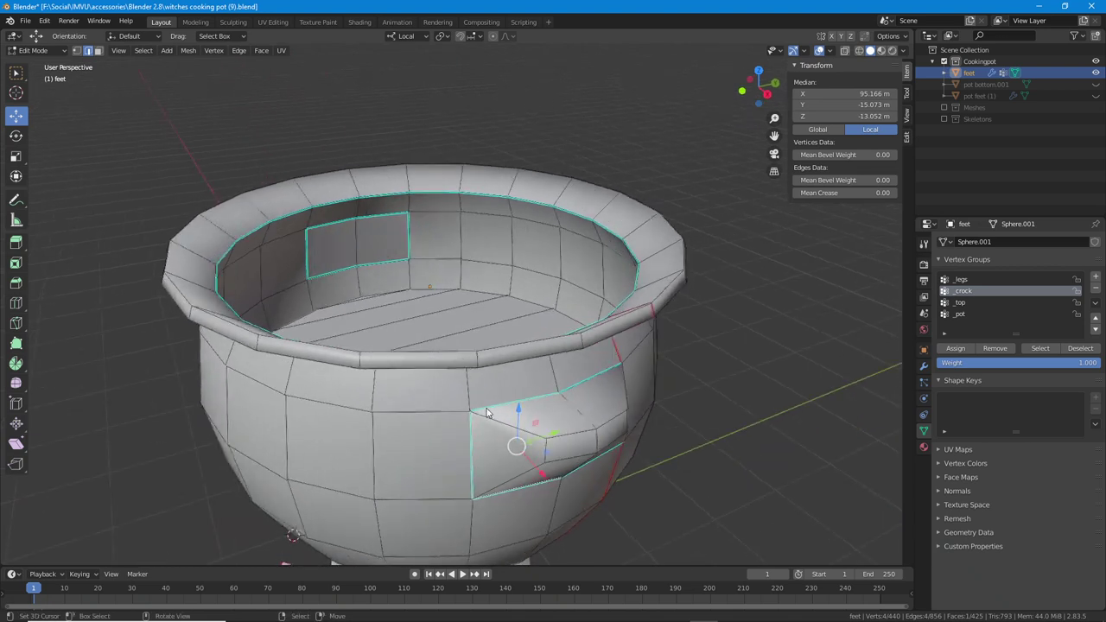
click(509, 424)
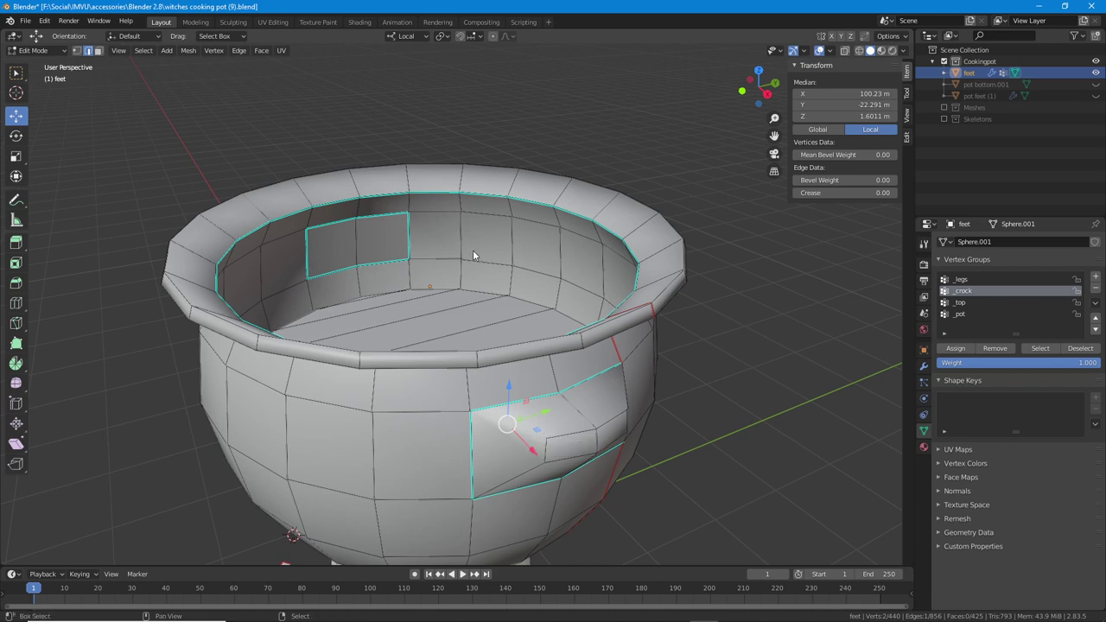
mouse_move(473, 250)
middle_down()
mouse_move(536, 286)
mouse_move(494, 292)
mouse_move(472, 268)
middle_up()
scroll(494, 292, up, 2)
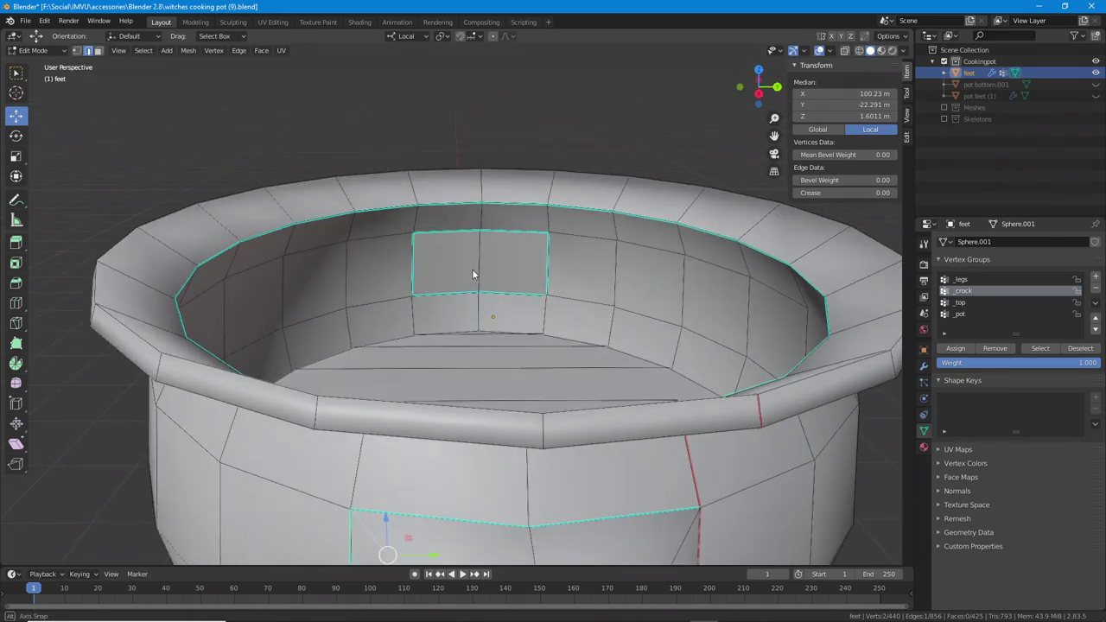
mouse_move(320, 283)
mouse_down()
mouse_move(561, 268)
mouse_move(640, 289)
mouse_up()
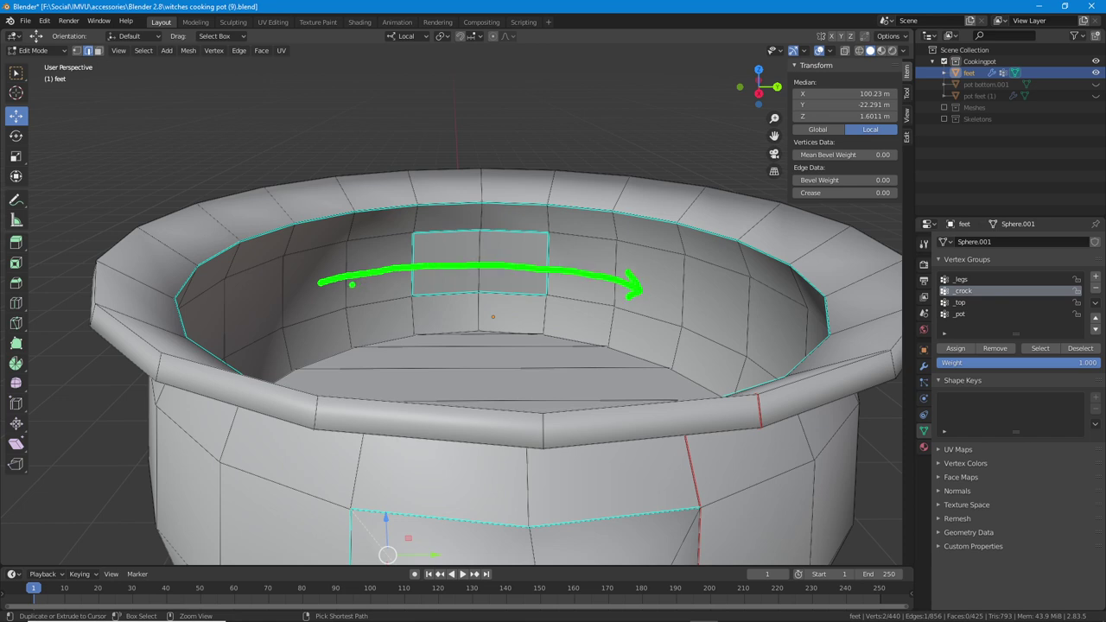
drag(320, 268, 309, 294)
mouse_move(359, 259)
mouse_down()
mouse_move(386, 242)
mouse_move(584, 264)
mouse_move(632, 258)
mouse_up()
mouse_move(413, 230)
mouse_down()
mouse_move(413, 298)
mouse_move(537, 296)
mouse_move(549, 241)
mouse_move(420, 227)
mouse_up()
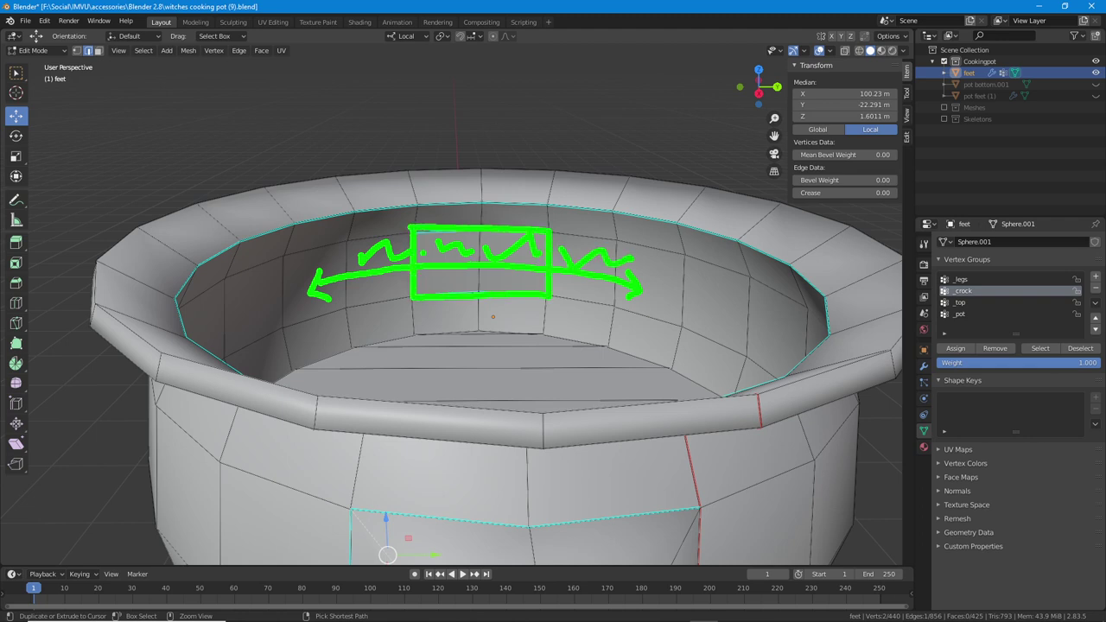
- Clear the selection and select all faces of both protruding pot handles in face select mode
middle_drag(389, 272, 416, 266)
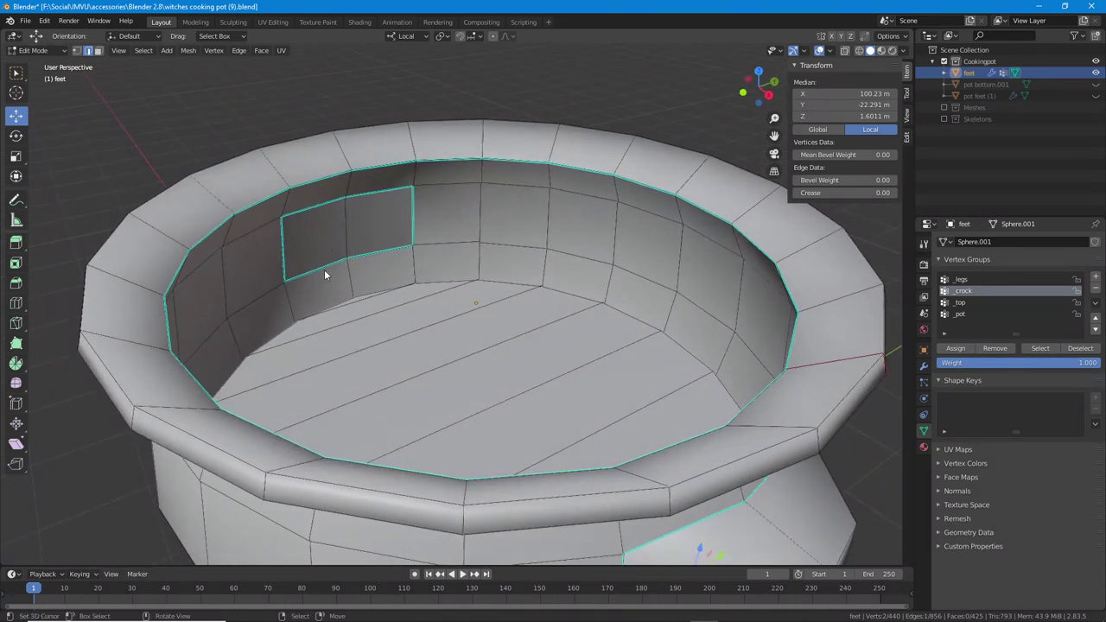
scroll(459, 354, down, 3)
middle_drag(459, 353, 553, 419)
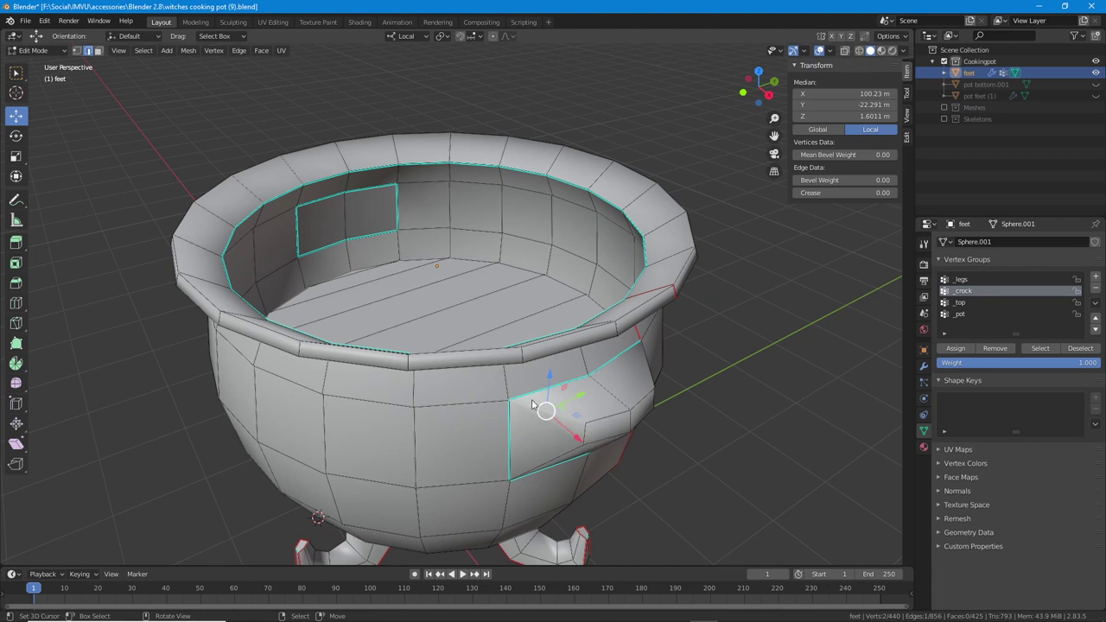
key(alt+a)
click(571, 443)
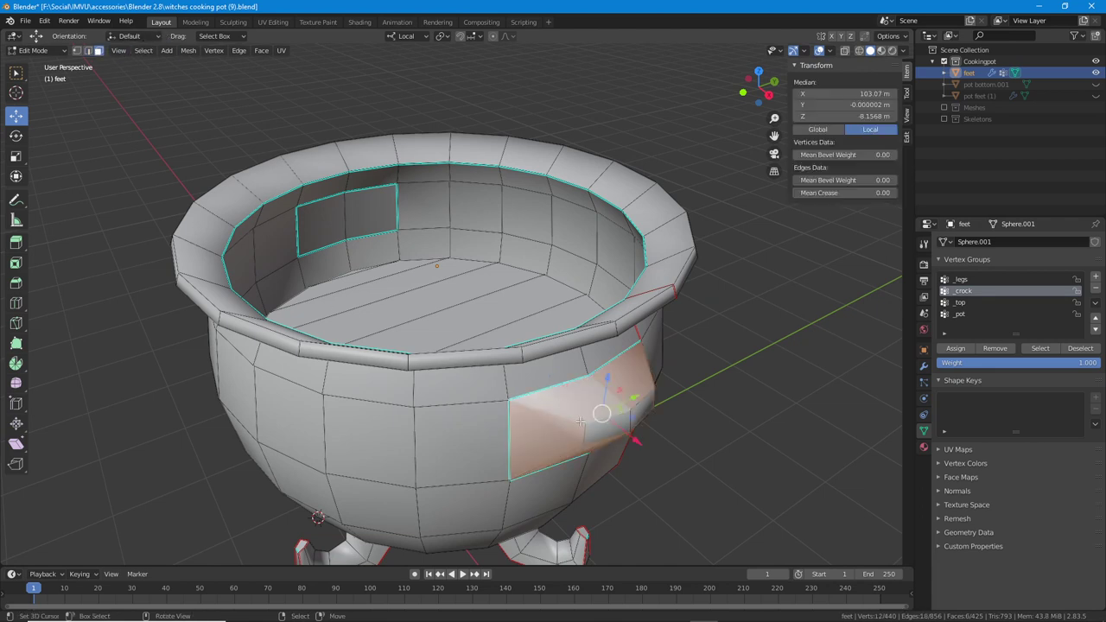
middle_drag(570, 443, 549, 376)
middle_drag(301, 338, 510, 366)
alt+shift+click(296, 444)
shift+click(215, 468)
shift+click(184, 450)
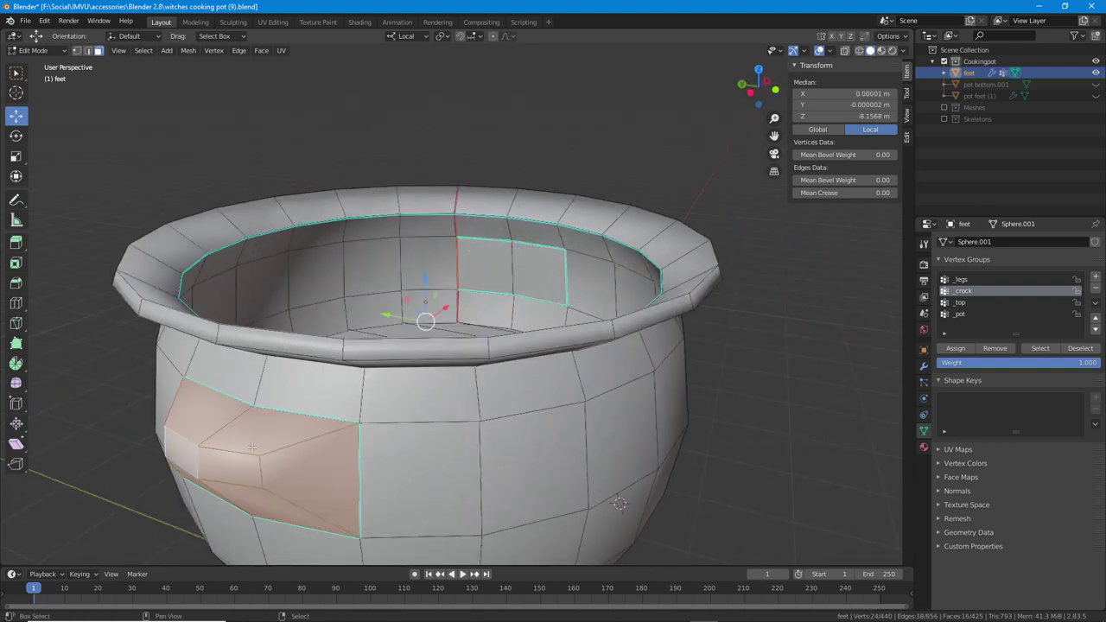
- Split the selected handle faces from the surrounding pot wall within the same mesh
middle_drag(299, 375, 268, 379)
shift+middle_drag(216, 232, 223, 146)
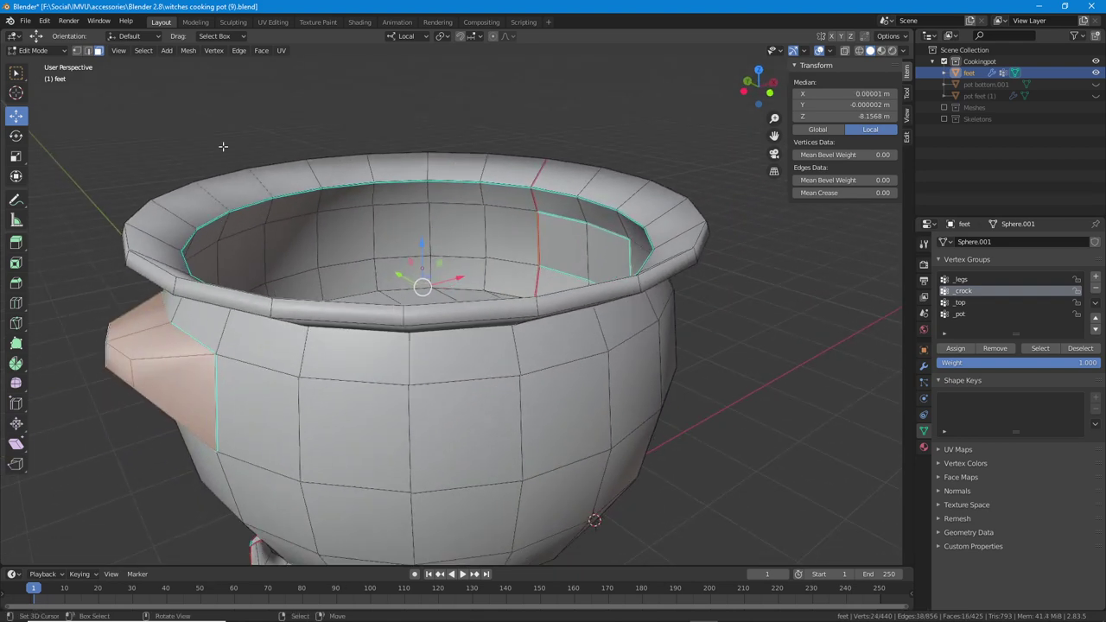
click(188, 51)
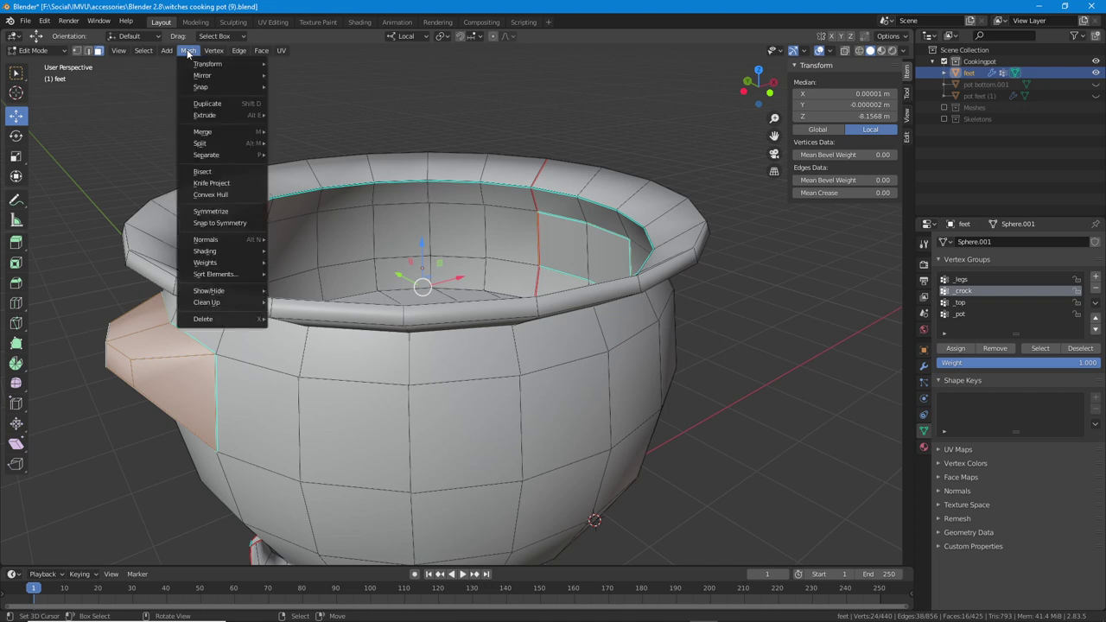
mouse_move(208, 143)
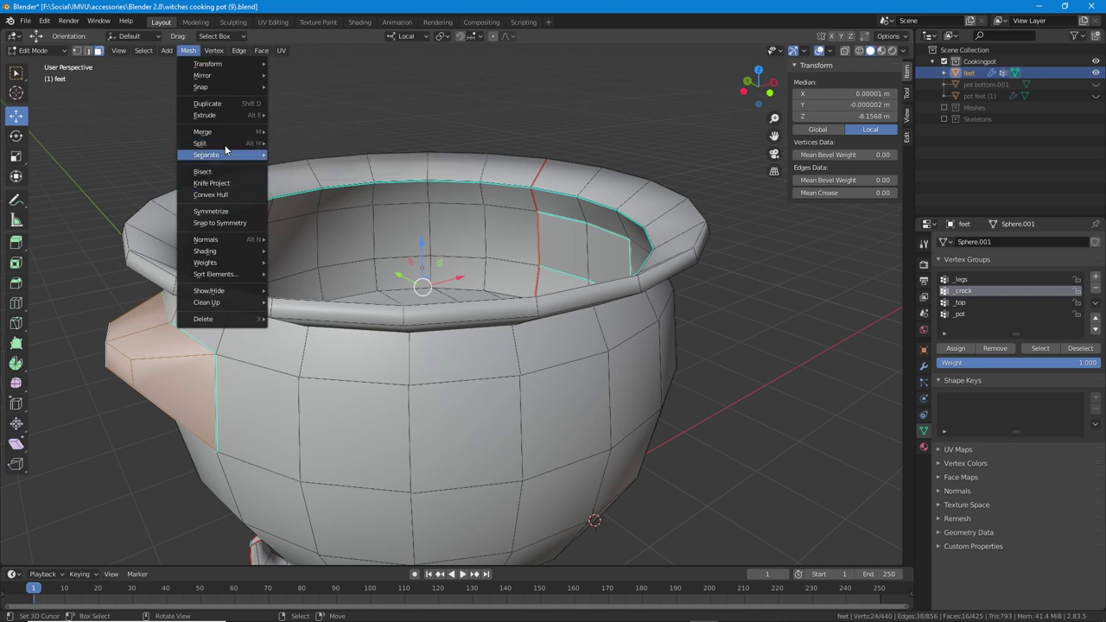
click(294, 147)
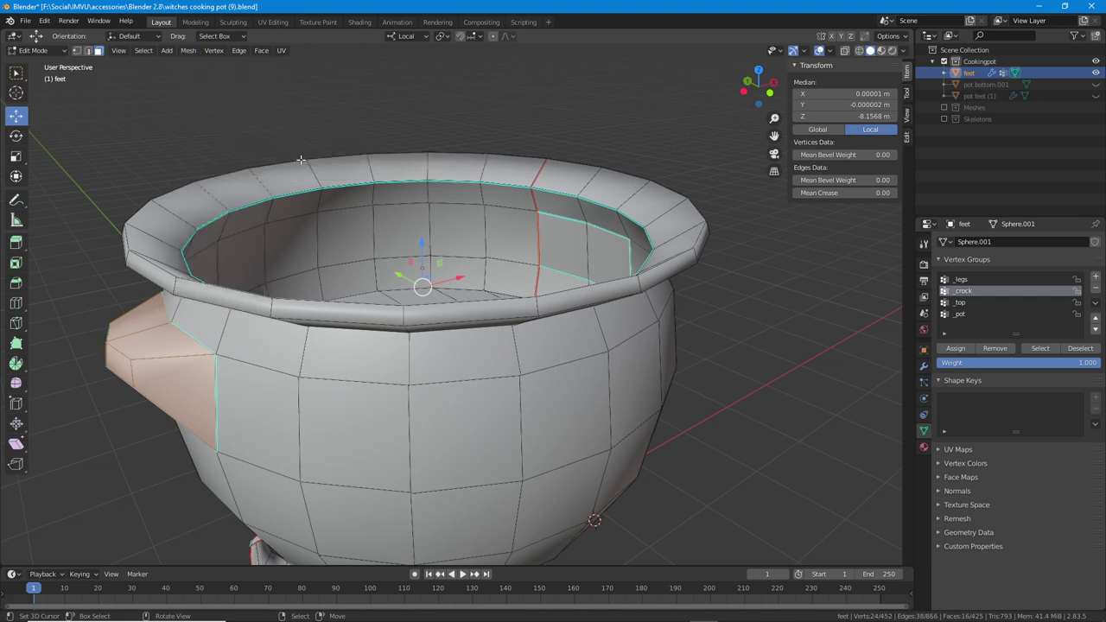
- Move the two split handles -300 m along local Y, clear of the pot
middle_drag(358, 306, 398, 321)
scroll(313, 318, down, 3)
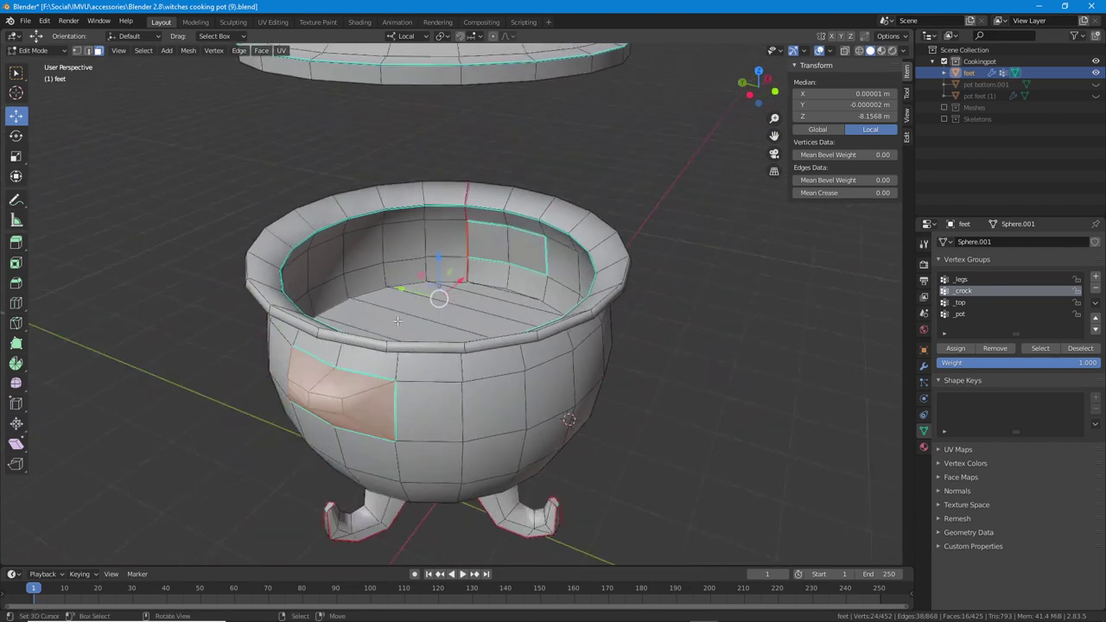
key(g)
key(y)
key(y)
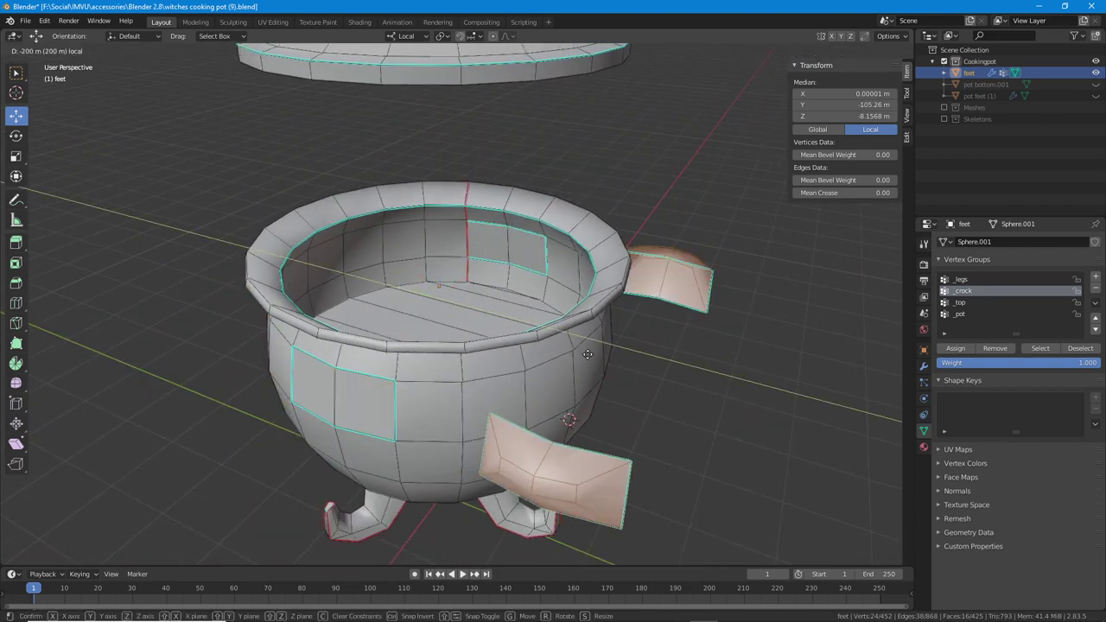
click(635, 364)
middle_drag(636, 364, 398, 412)
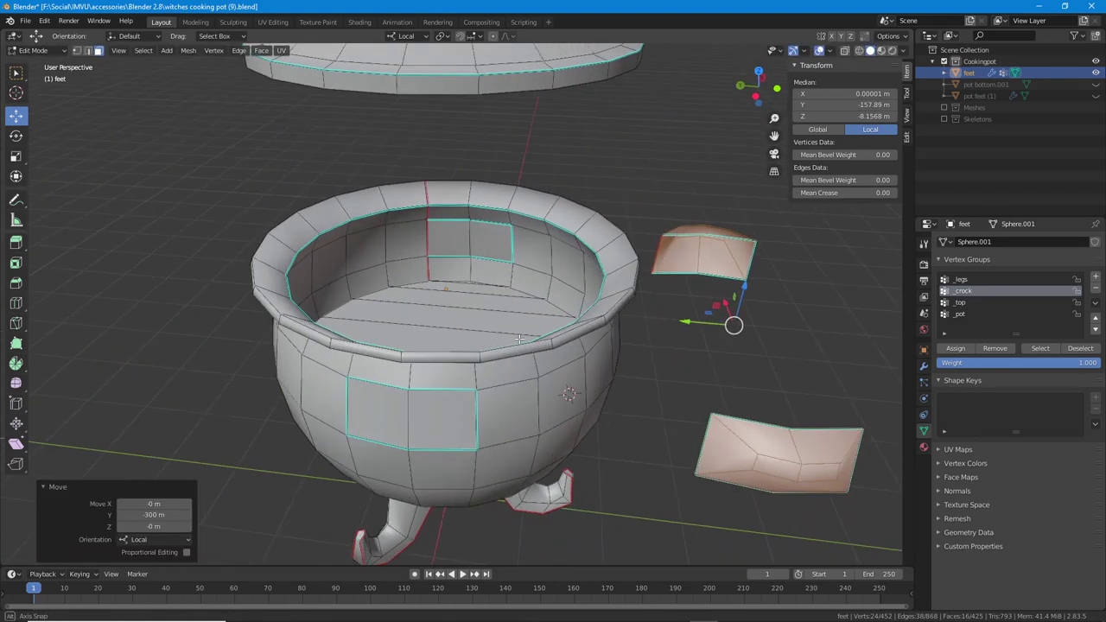
- Select the four faces filling the two handle openings and clear the sharp marking from their edges
click(380, 383)
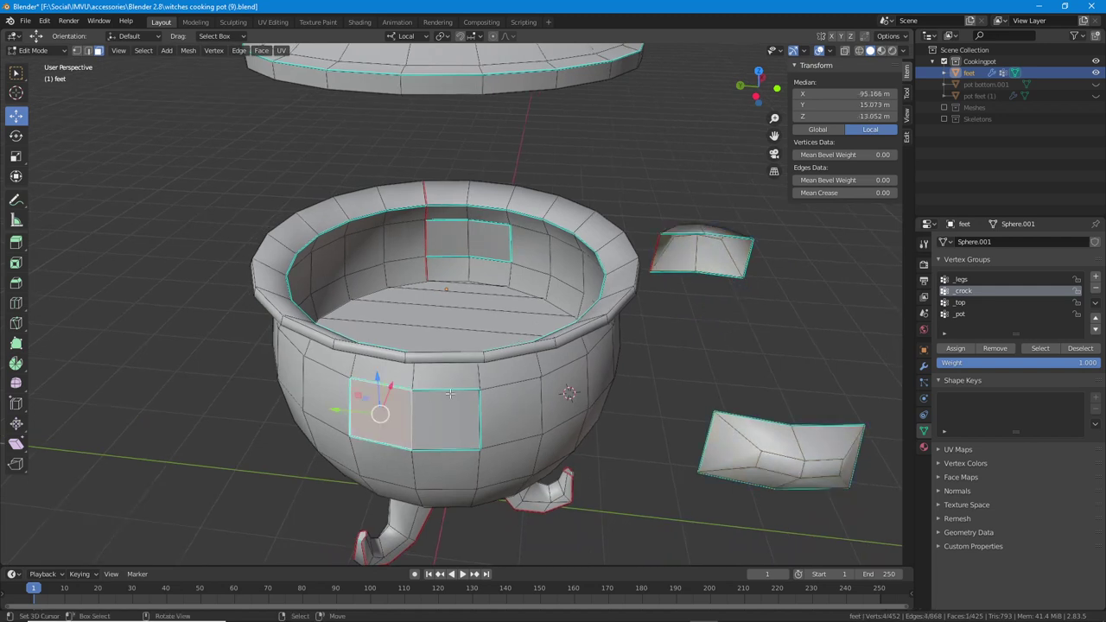
shift+click(443, 410)
shift+click(450, 244)
shift+click(493, 241)
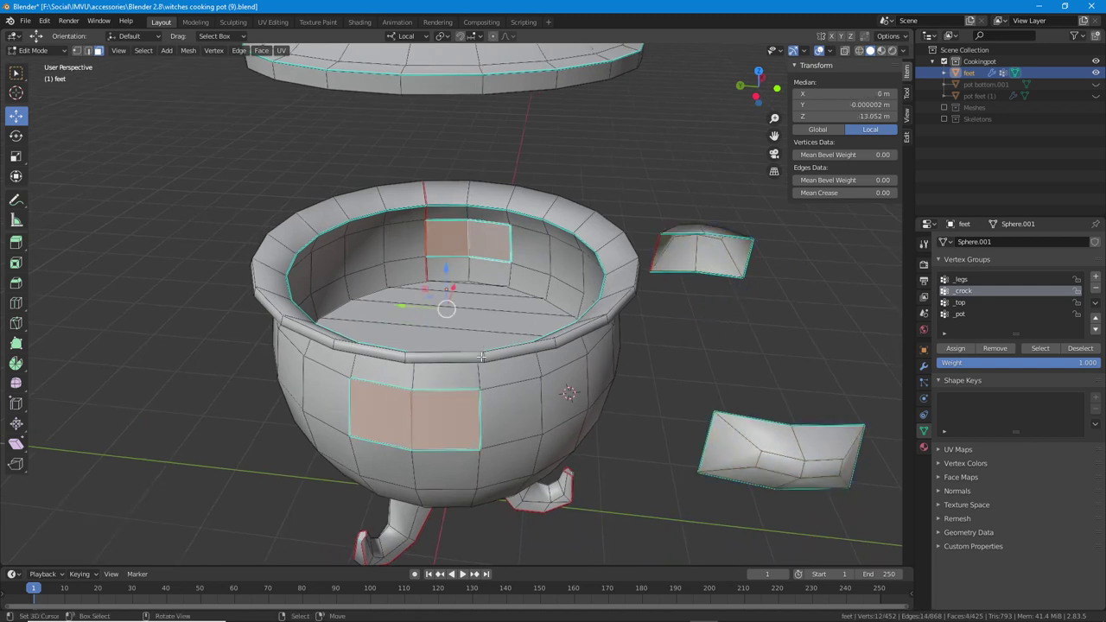
middle_drag(493, 241, 460, 380)
click(238, 50)
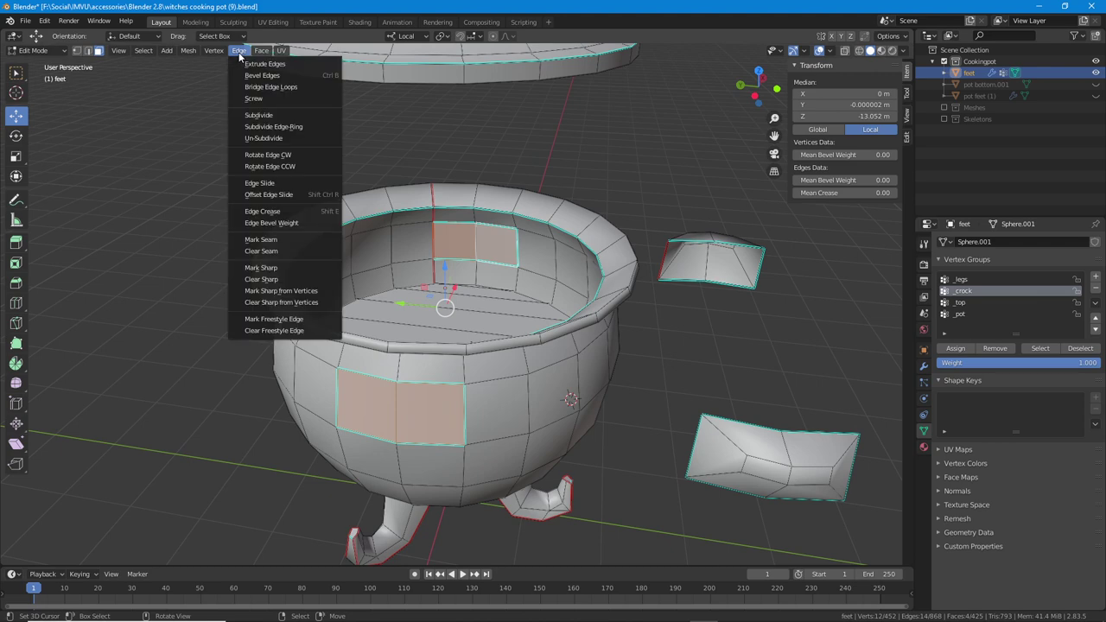
click(264, 278)
middle_drag(432, 327, 617, 214)
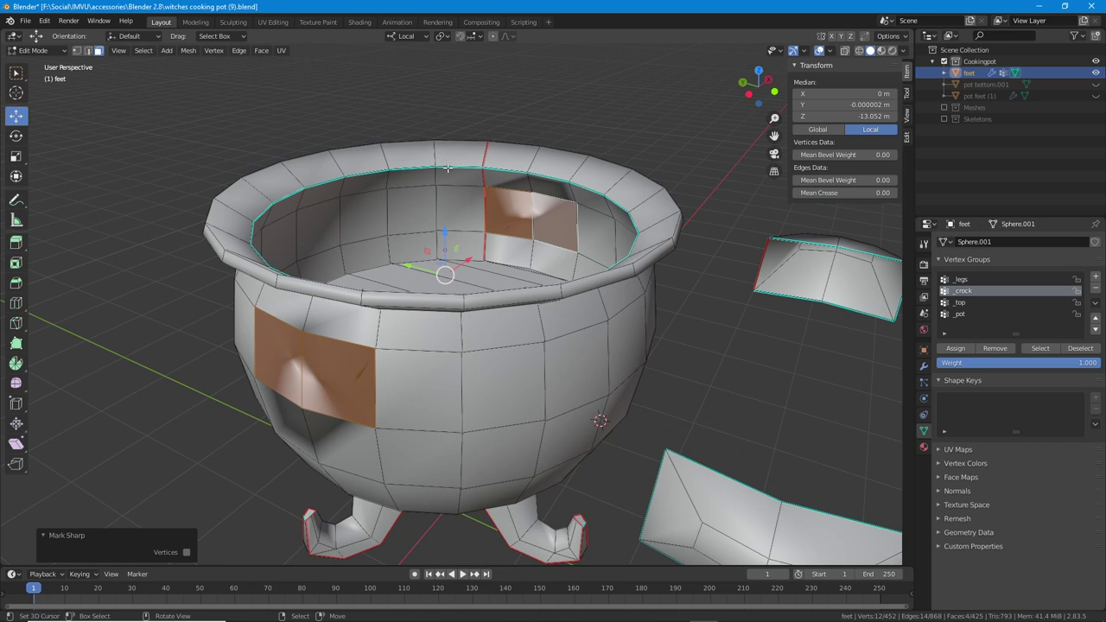
- Turn on the Face Orientation overlay in the viewport
click(830, 54)
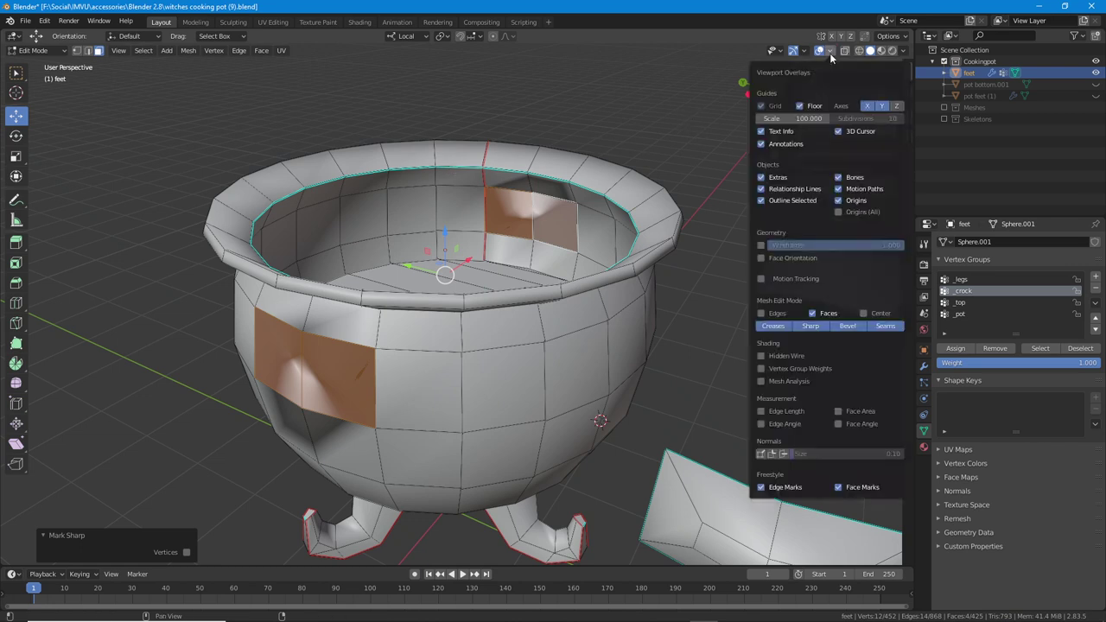
drag(756, 82, 810, 81)
drag(759, 267, 833, 268)
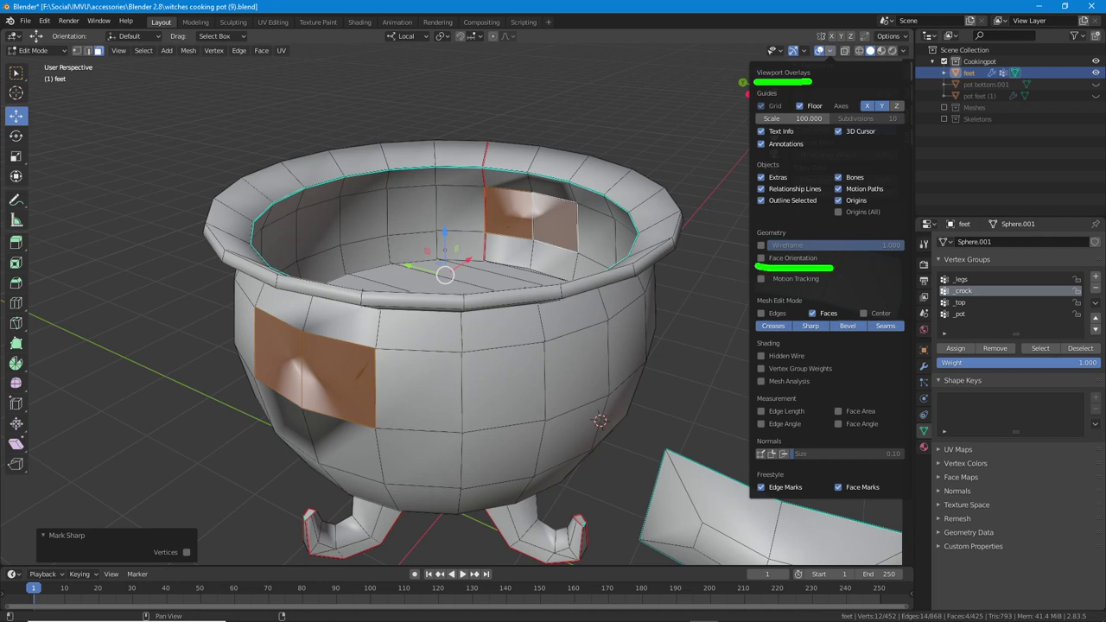
key(Escape)
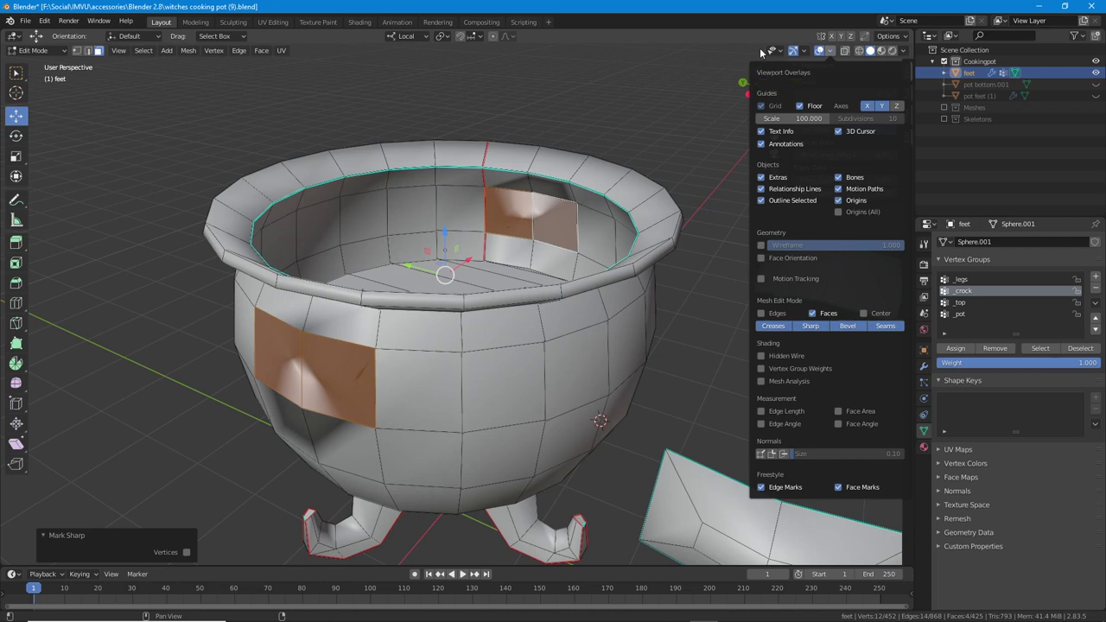
click(760, 257)
- Select the four faces filling the two handle openings on the pot wall and flip their normals
middle_drag(520, 332, 318, 321)
right_click(297, 347)
shift+right_click(338, 364)
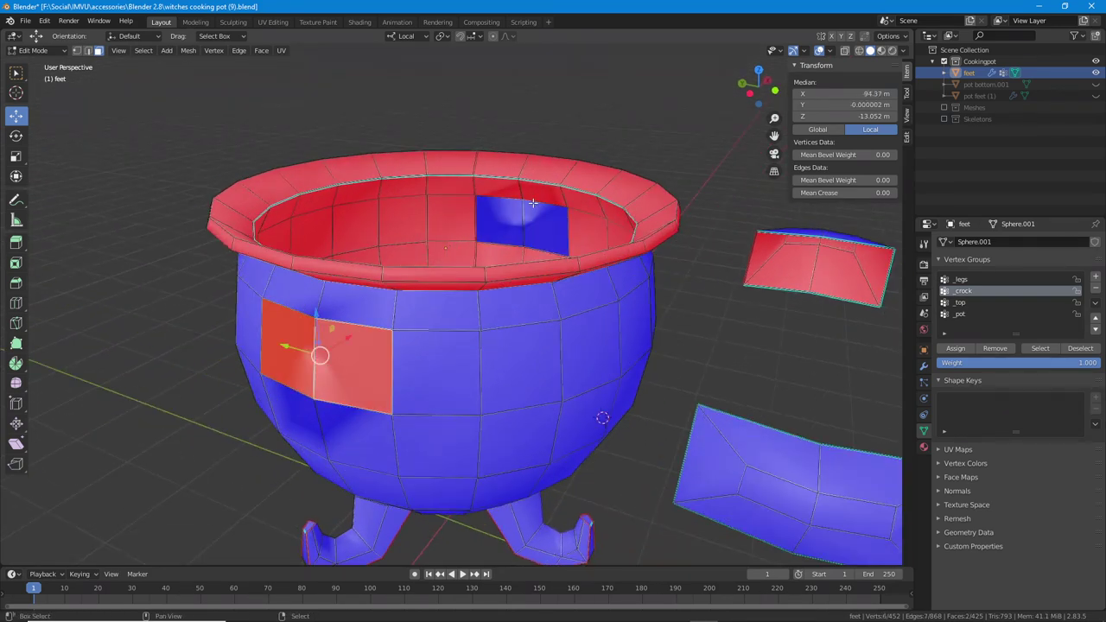
shift+right_click(508, 210)
shift+right_click(540, 222)
middle_drag(541, 222, 434, 297)
middle_drag(348, 296, 306, 259)
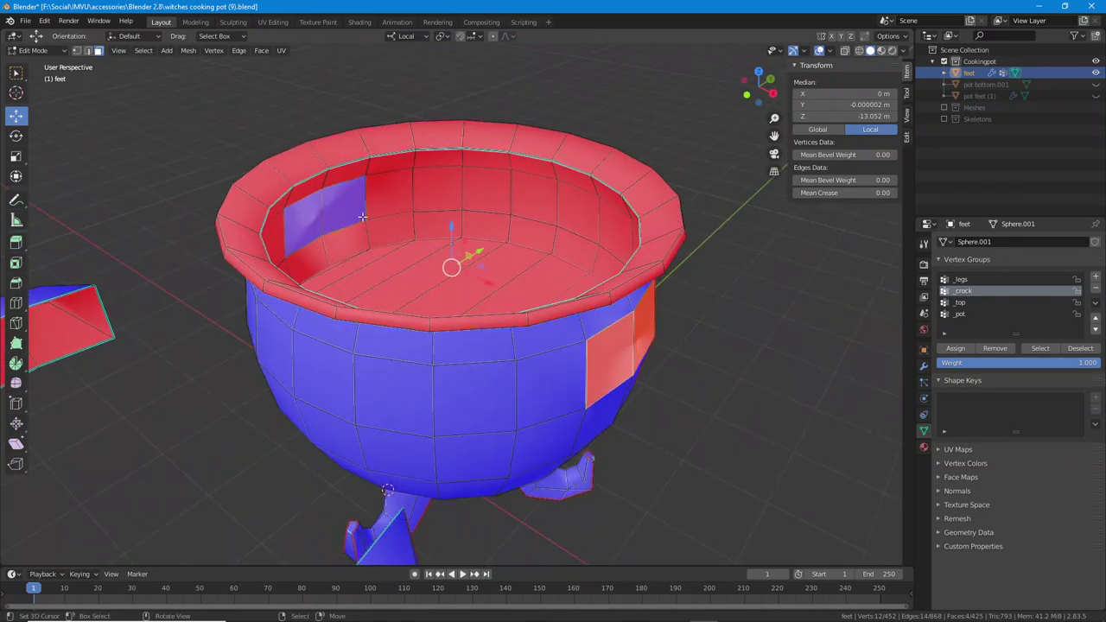
click(188, 50)
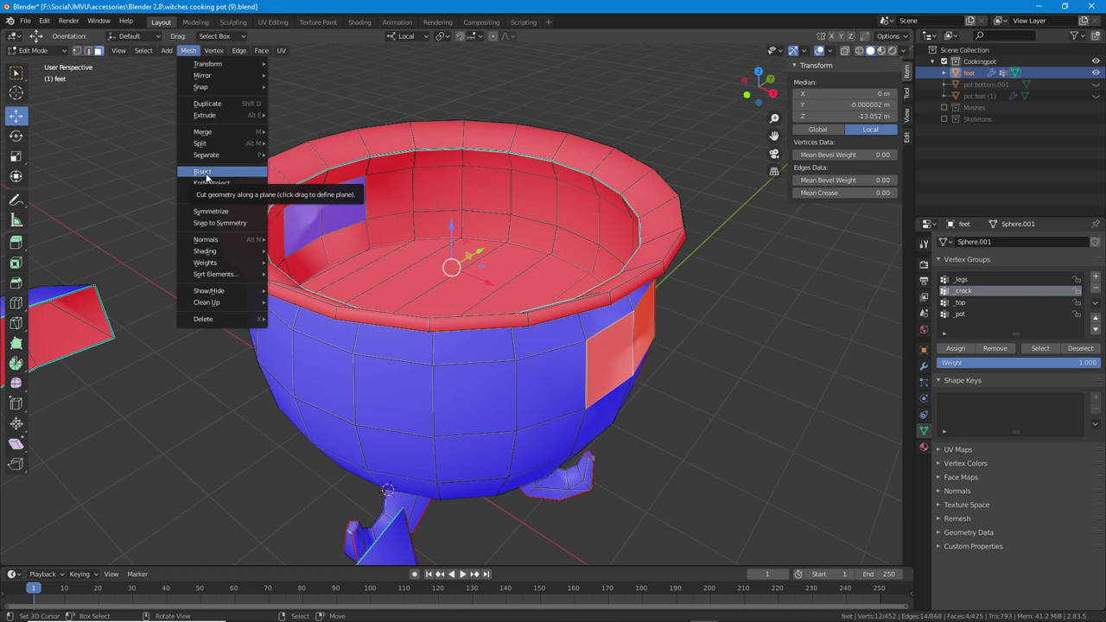
mouse_move(210, 239)
click(291, 239)
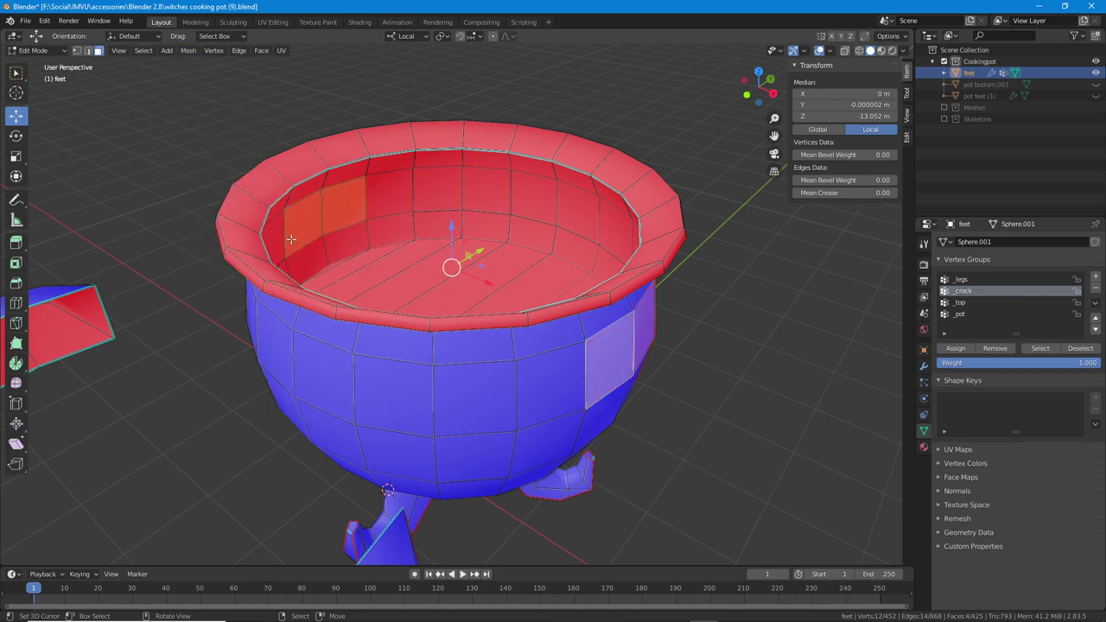
- Check the face orientation around the outside of the pot and turn off the Face Orientation overlay
middle_drag(291, 239, 552, 277)
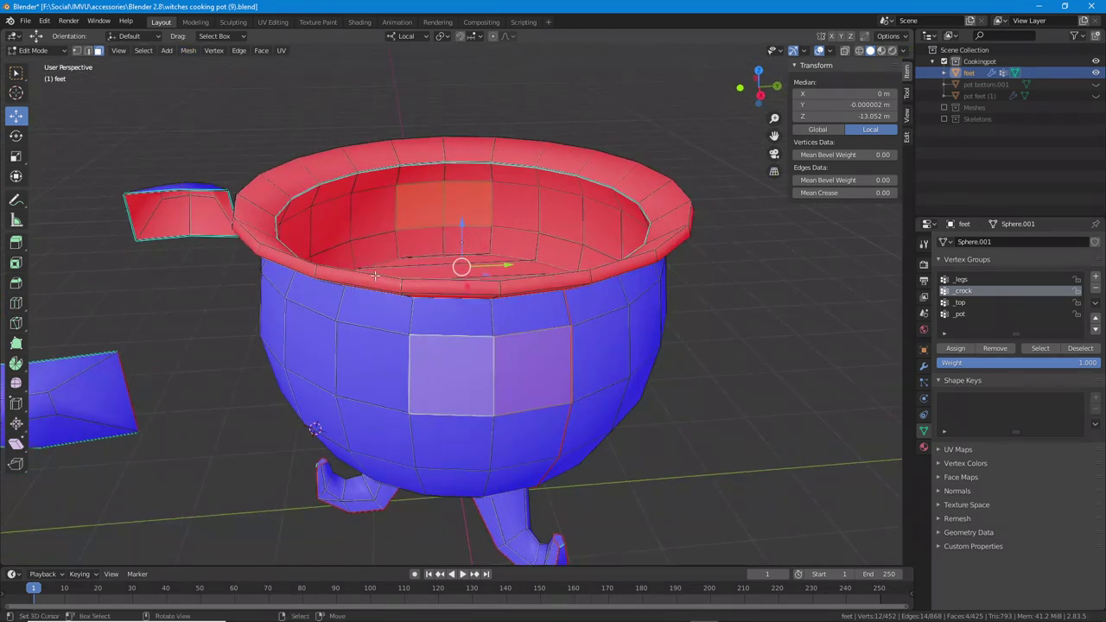
middle_drag(324, 342, 418, 355)
click(479, 363)
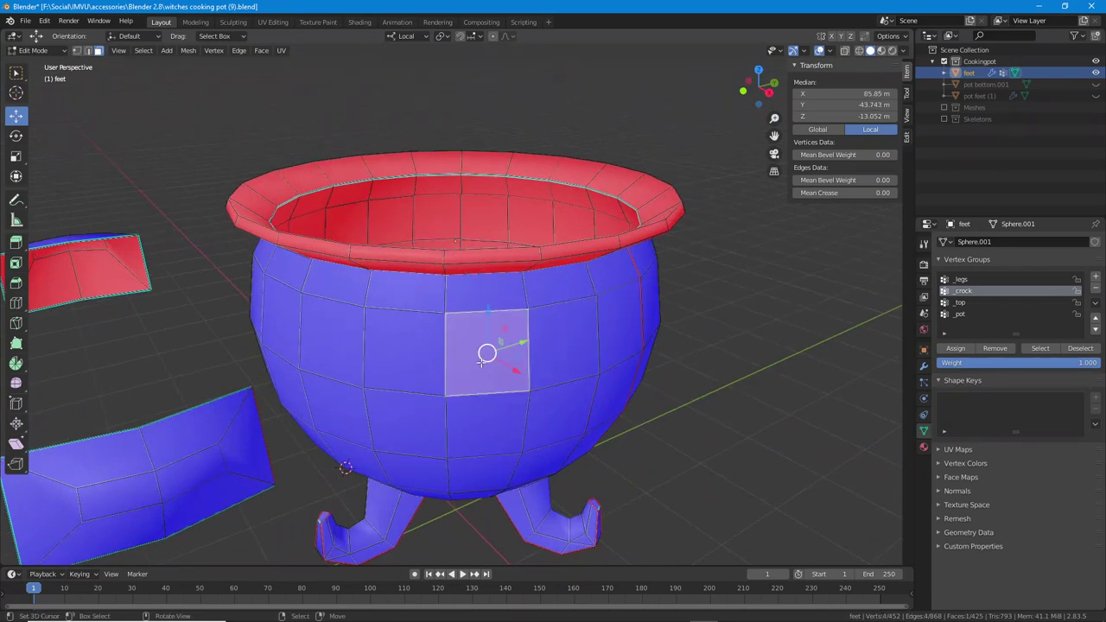
click(573, 340)
click(618, 328)
middle_drag(617, 328, 525, 335)
key(Tab)
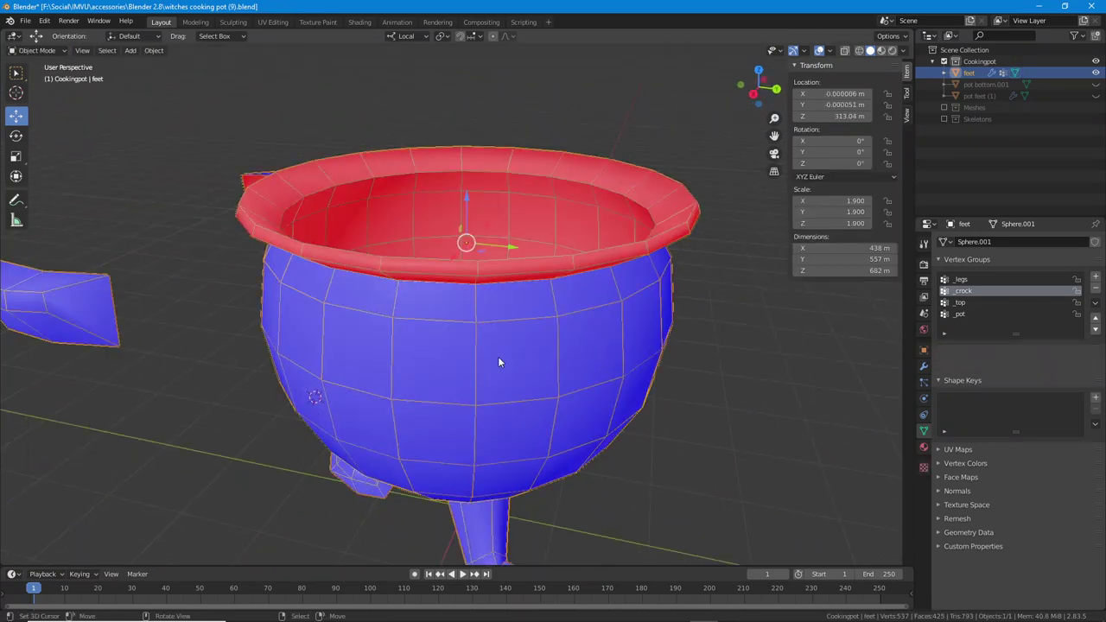
middle_drag(418, 354, 691, 190)
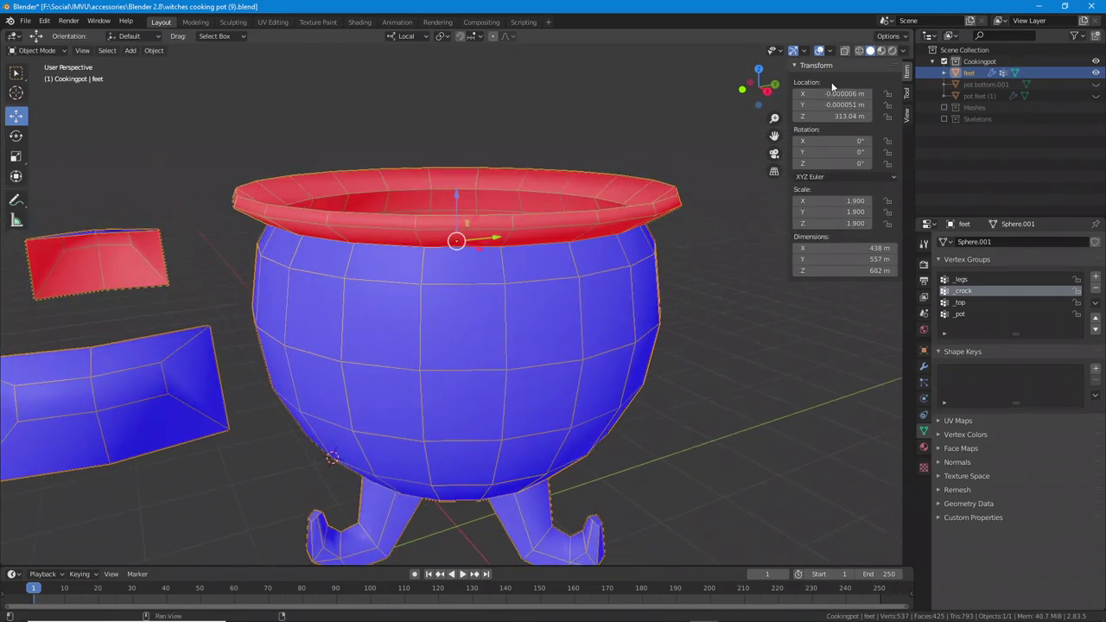
click(831, 50)
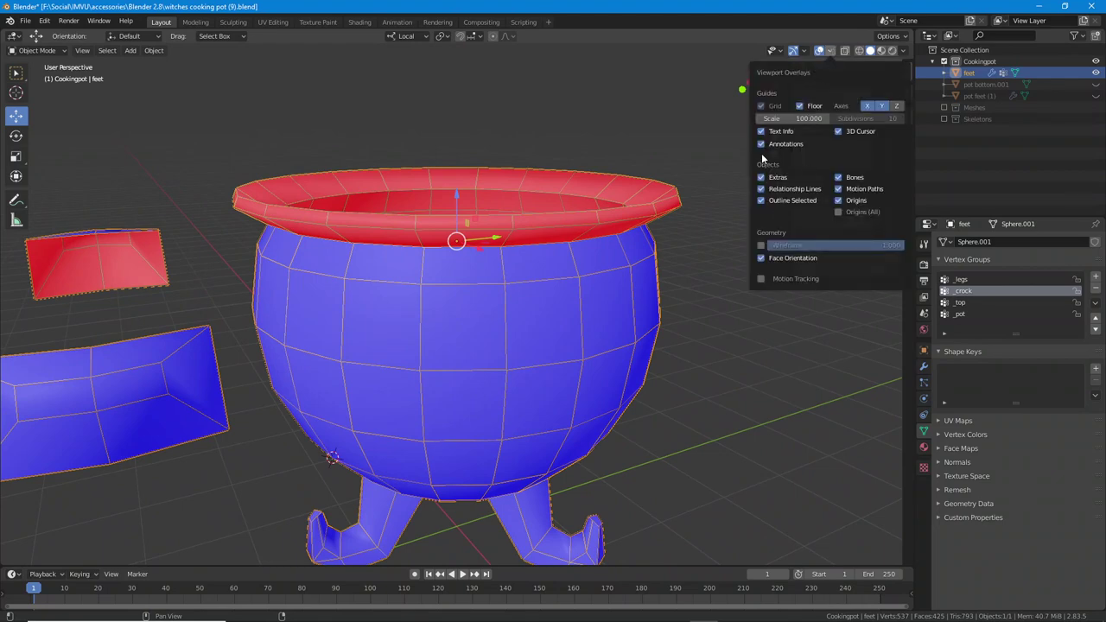
click(771, 262)
- Select all faces of both separated handles and move them 300 m along local Y back onto the pot
middle_drag(586, 309, 425, 327)
scroll(380, 337, down, 2)
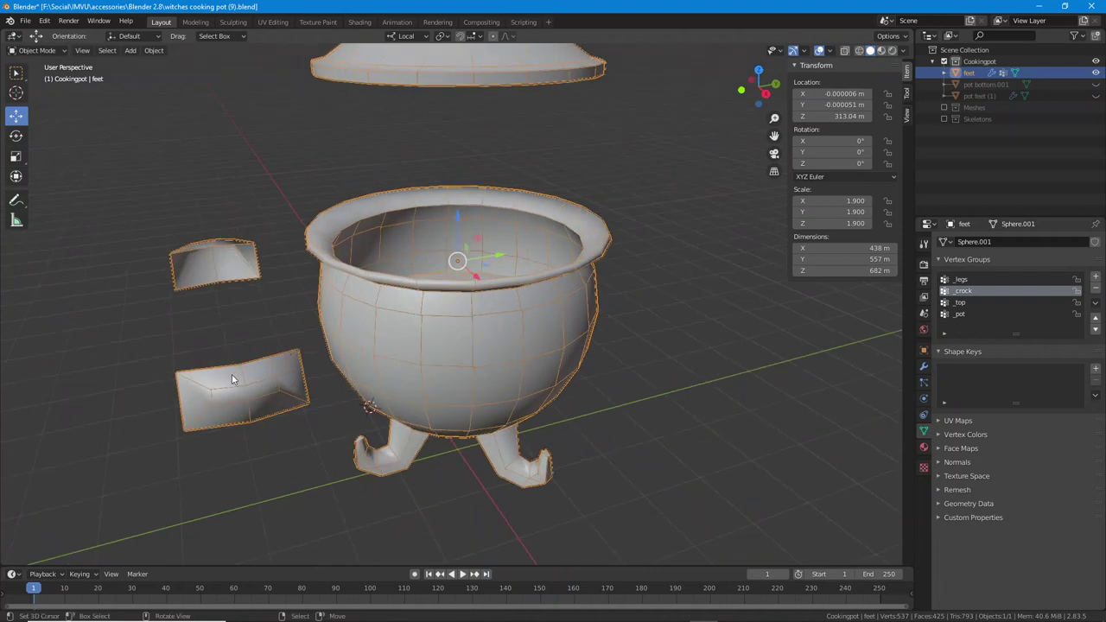
key(Tab)
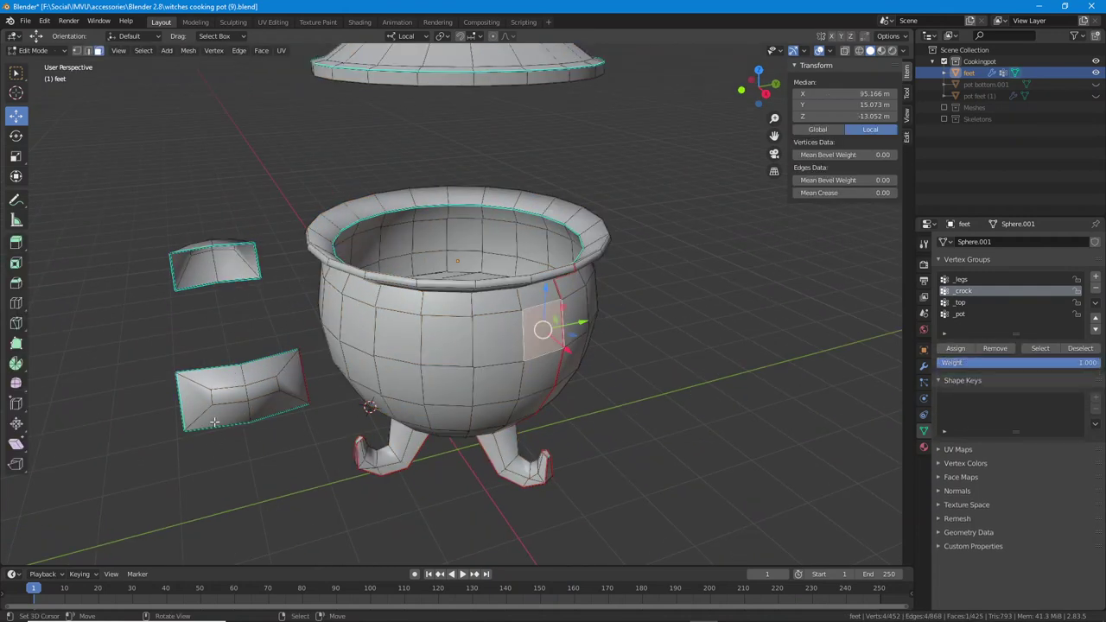
click(256, 369)
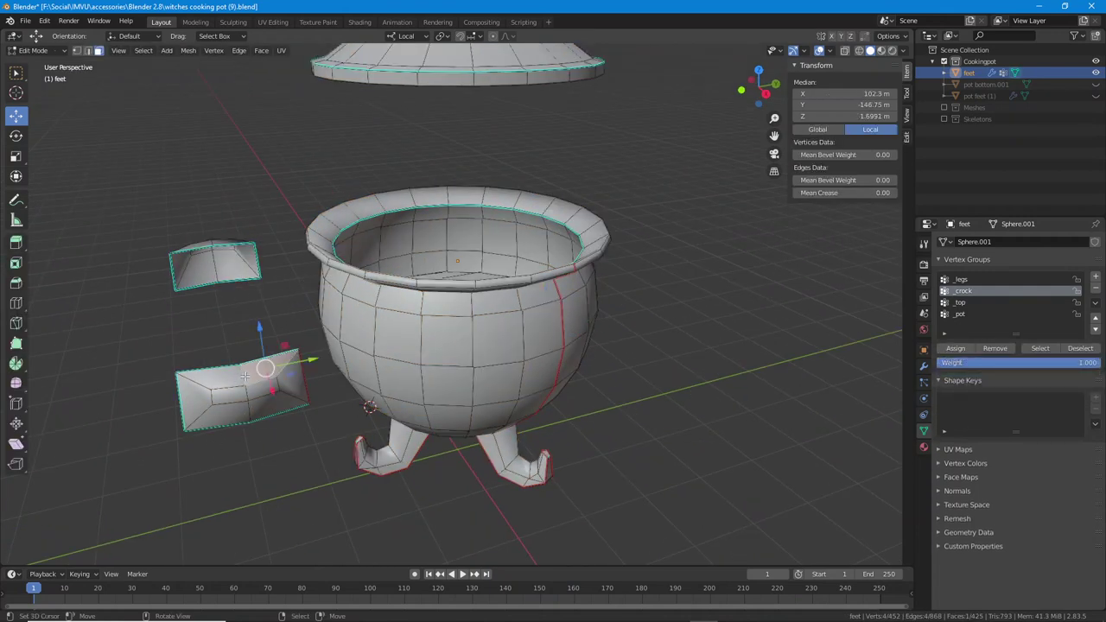
shift+click(232, 261)
key(ctrl+KP_Add)
key(ctrl+KP_Add)
key(ctrl+KP_Add)
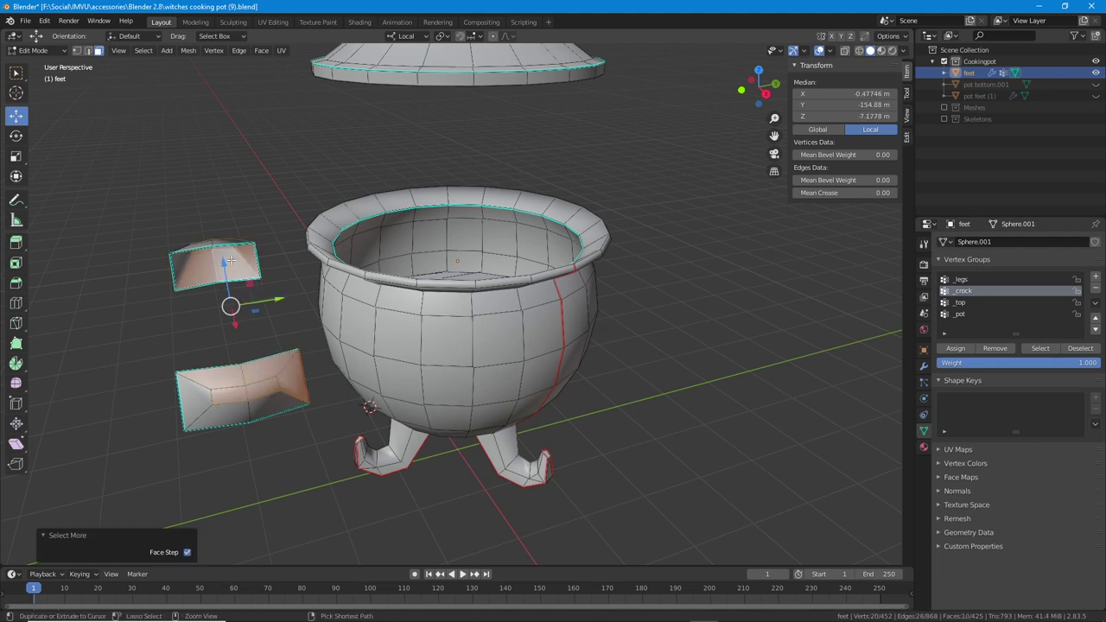
drag(274, 305, 499, 276)
- Select all the strip-shaped faces that form the inner floor of the pot
middle_drag(362, 296, 377, 318)
scroll(490, 306, up, 2)
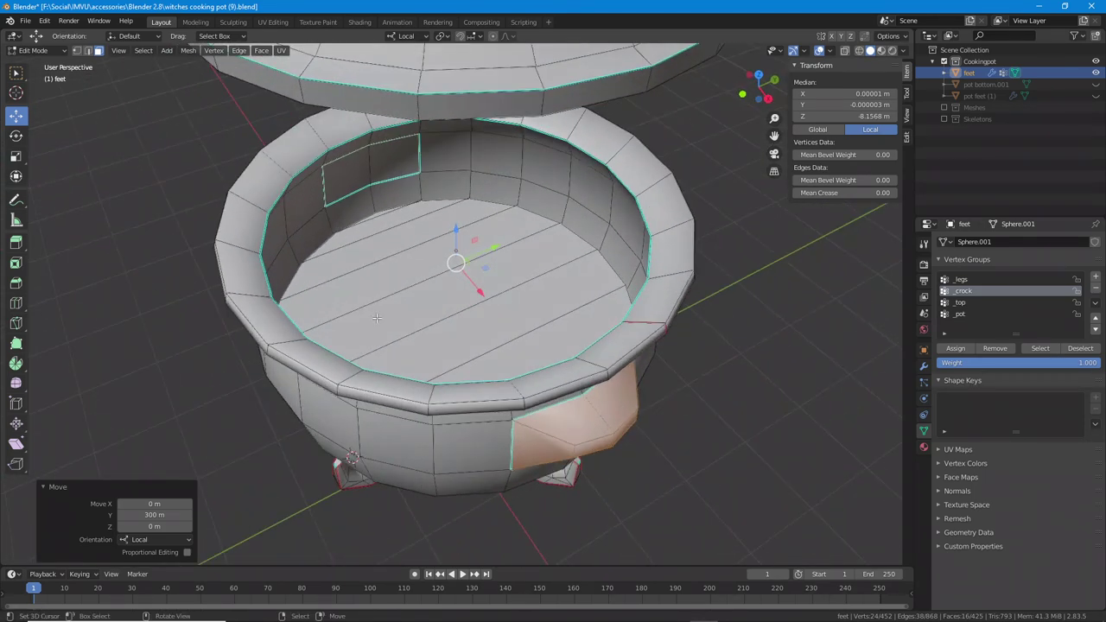
click(374, 215)
shift+click(389, 224)
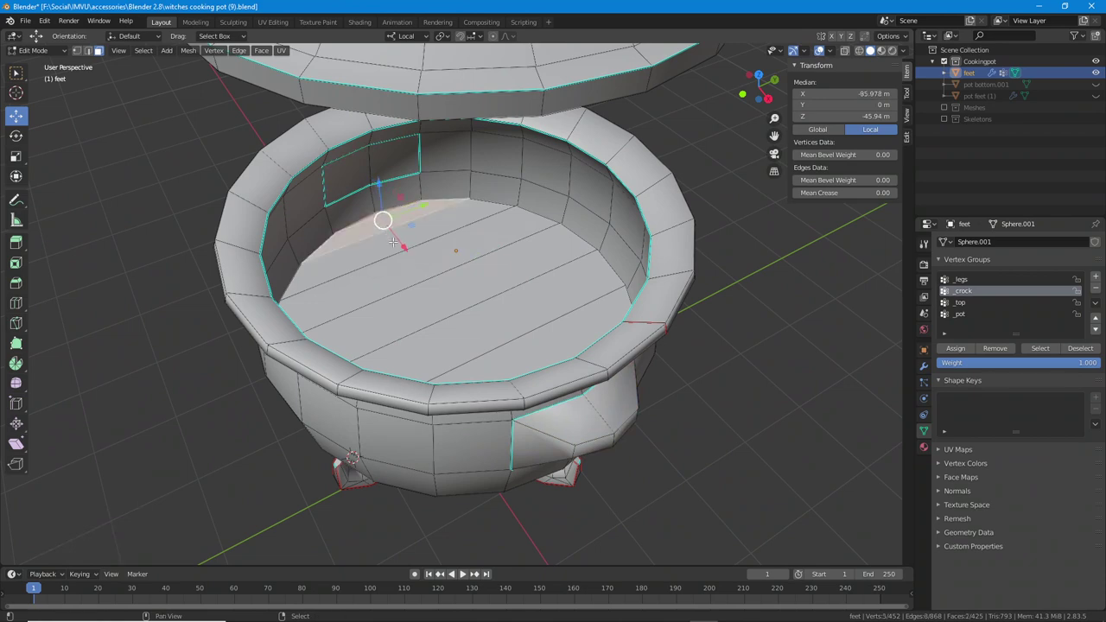
shift+click(400, 240)
shift+click(417, 265)
middle_drag(418, 266, 557, 260)
shift+right_click(386, 279)
shift+right_click(439, 276)
shift+right_click(493, 273)
shift+click(562, 274)
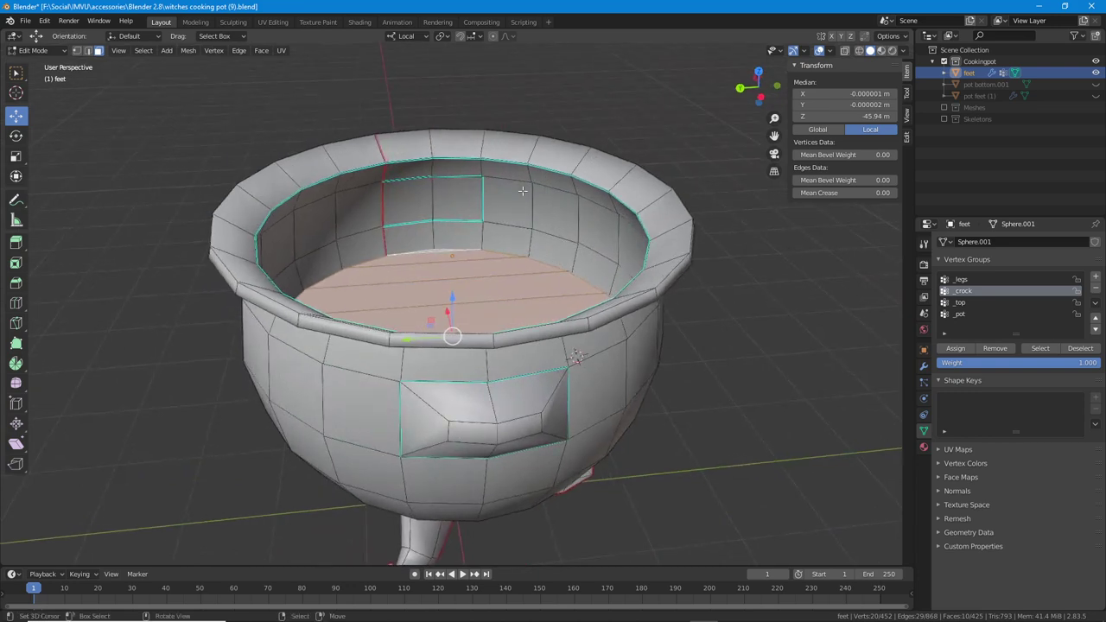
- Show the pot in Material Preview shading and switch to the UV Editing workspace
middle_drag(523, 191, 493, 180)
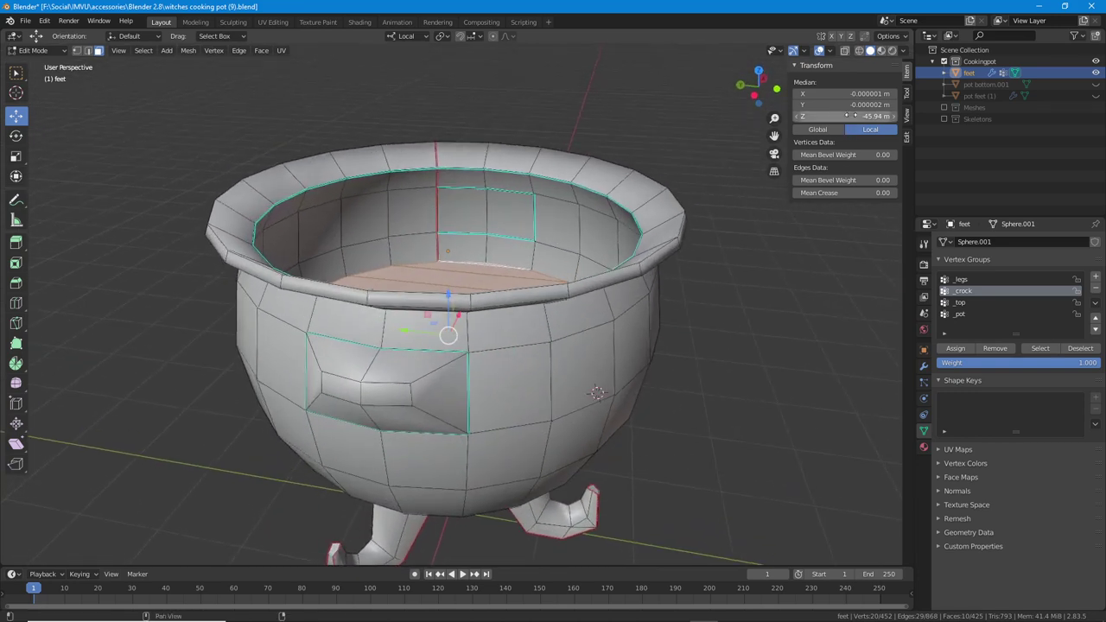
click(881, 51)
mouse_move(570, 295)
middle_down()
mouse_move(577, 344)
mouse_move(567, 324)
mouse_move(417, 332)
mouse_move(399, 322)
mouse_move(366, 259)
mouse_move(456, 249)
middle_up()
scroll(384, 299, down, 3)
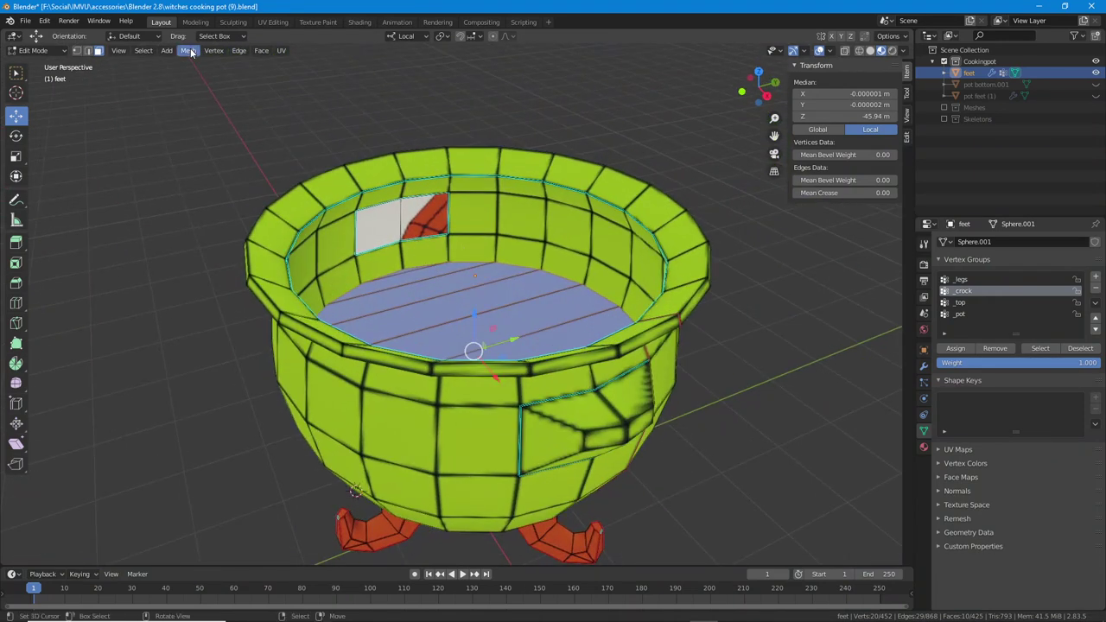
click(270, 23)
scroll(760, 405, up, 3)
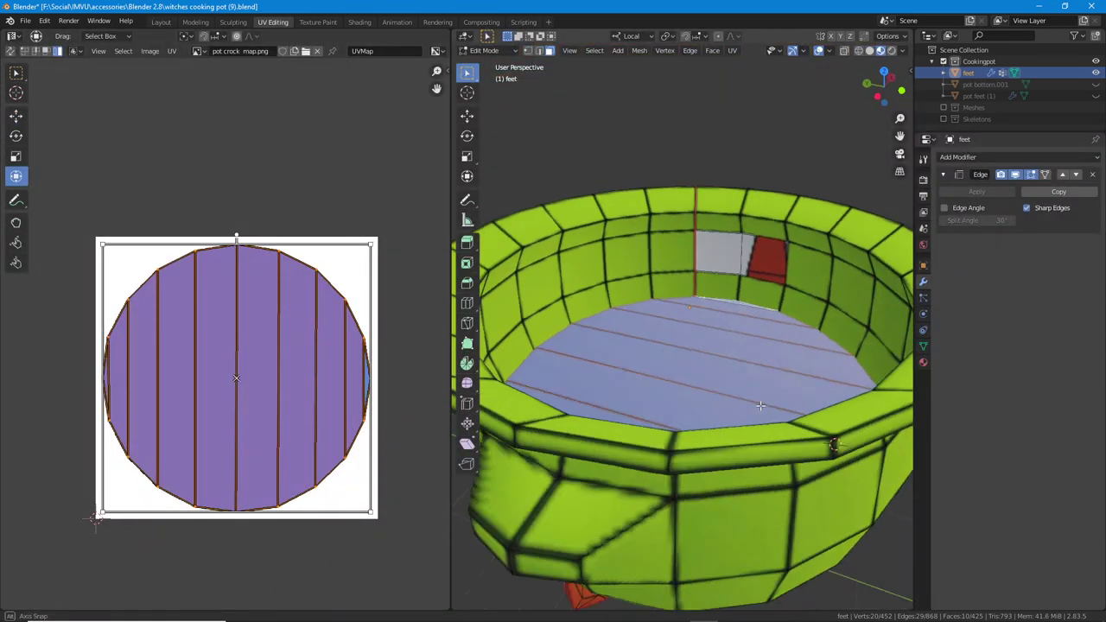
- Examine which texture map and UV placement the faces filling the handle opening use, compared with the neighbouring wall face
middle_drag(760, 405, 634, 261)
click(631, 249)
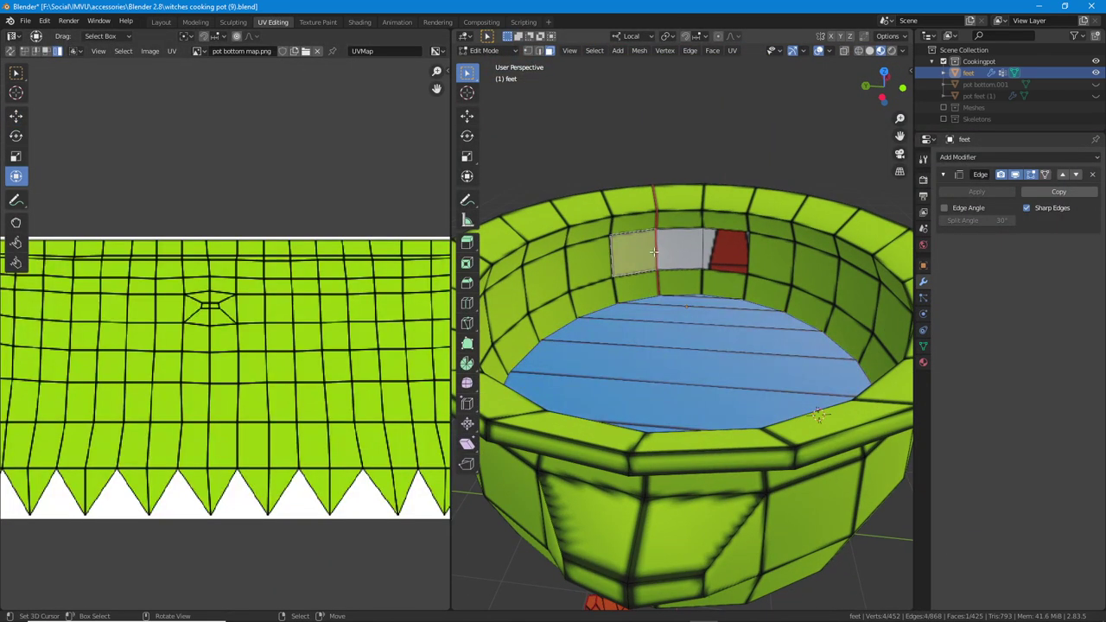
shift+click(680, 244)
click(727, 252)
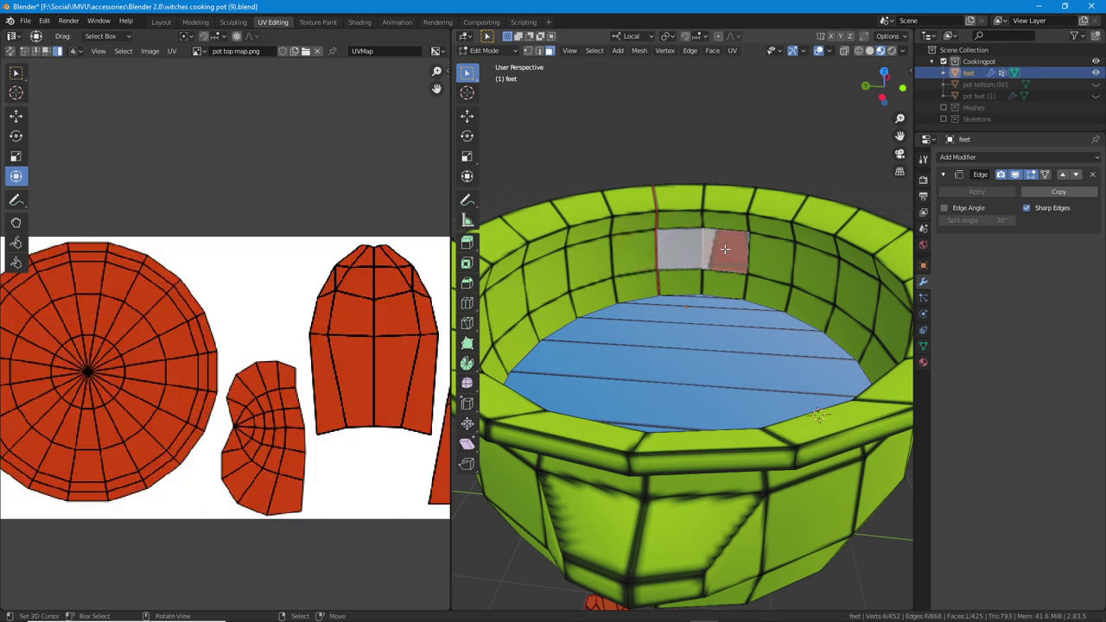
middle_drag(727, 251, 520, 297)
click(562, 289)
click(532, 296)
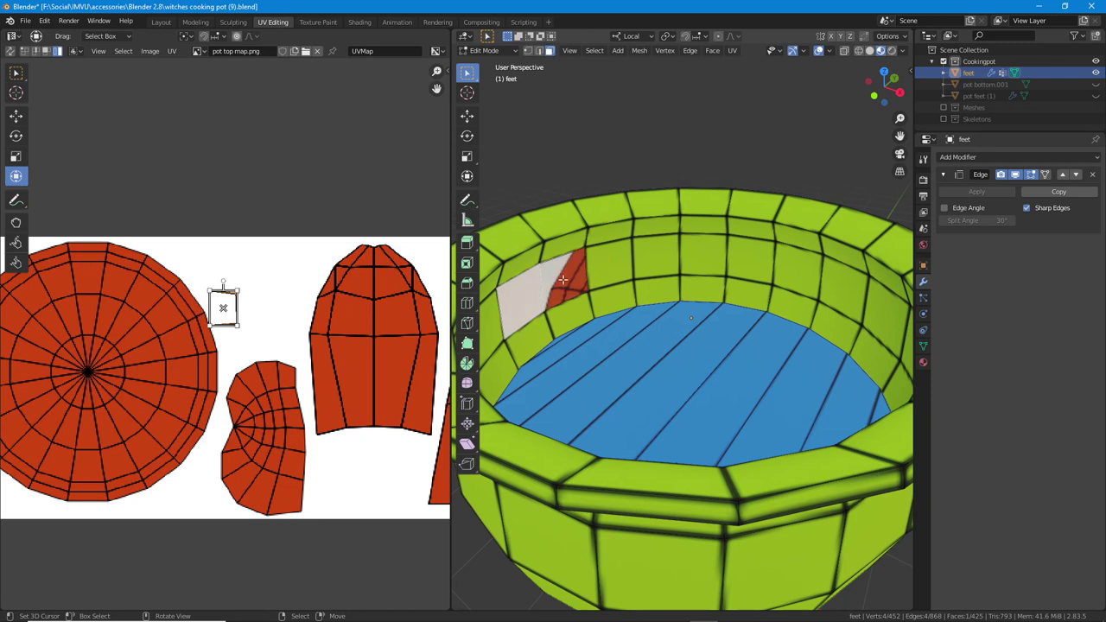
click(563, 288)
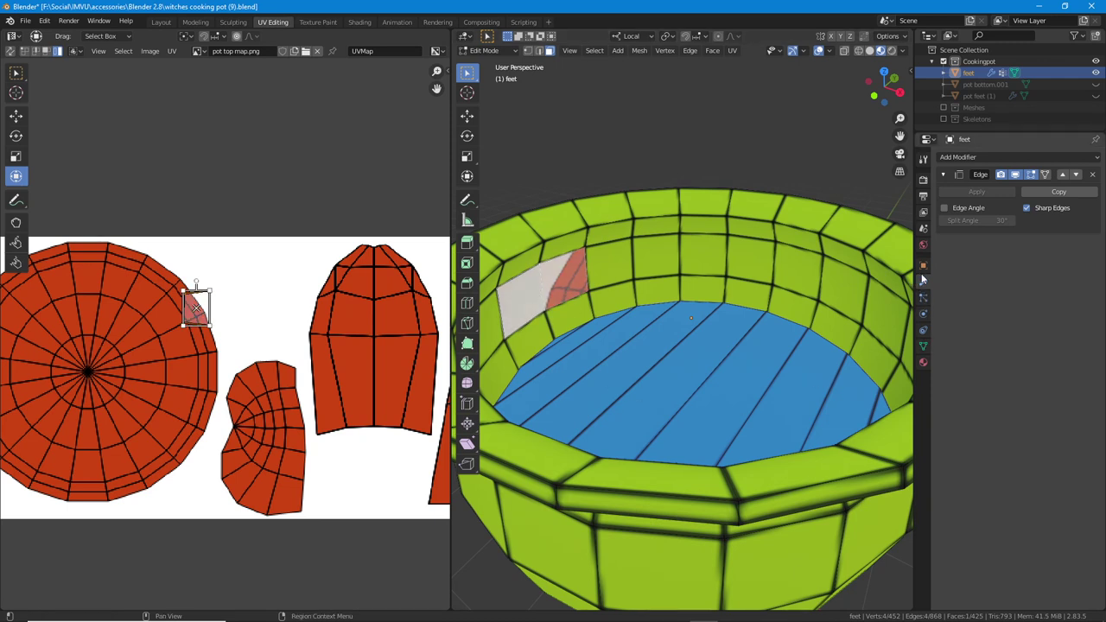
- Return to Solid shading and set the potlid [2] material's viewport display color to orange, hue 0.090 at full saturation
click(923, 361)
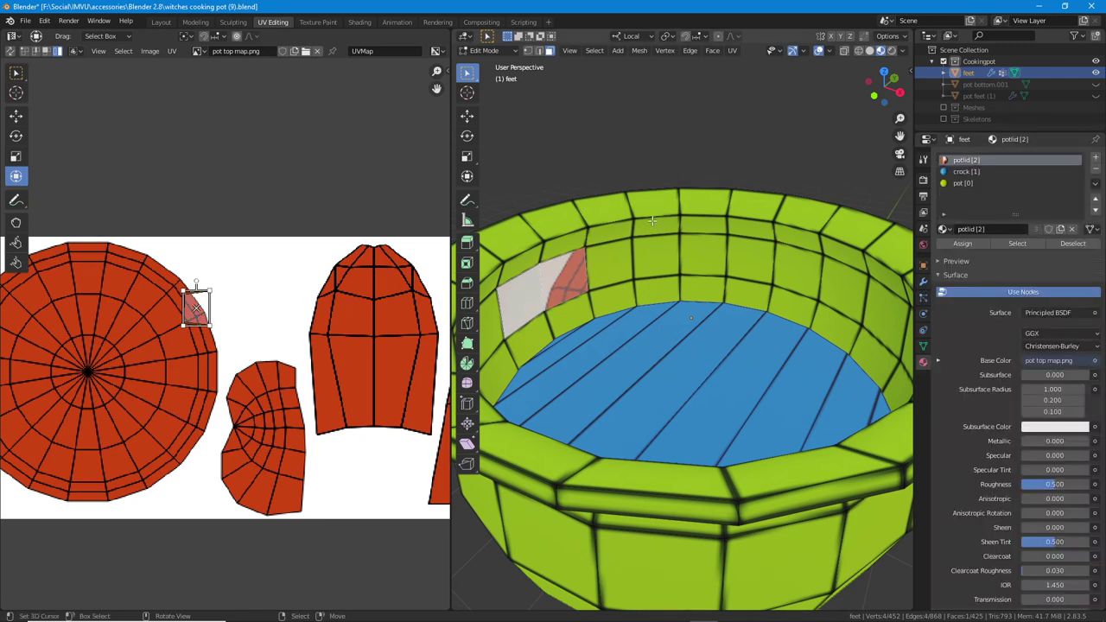
click(869, 52)
middle_drag(699, 307, 633, 308)
scroll(1014, 456, down, 12)
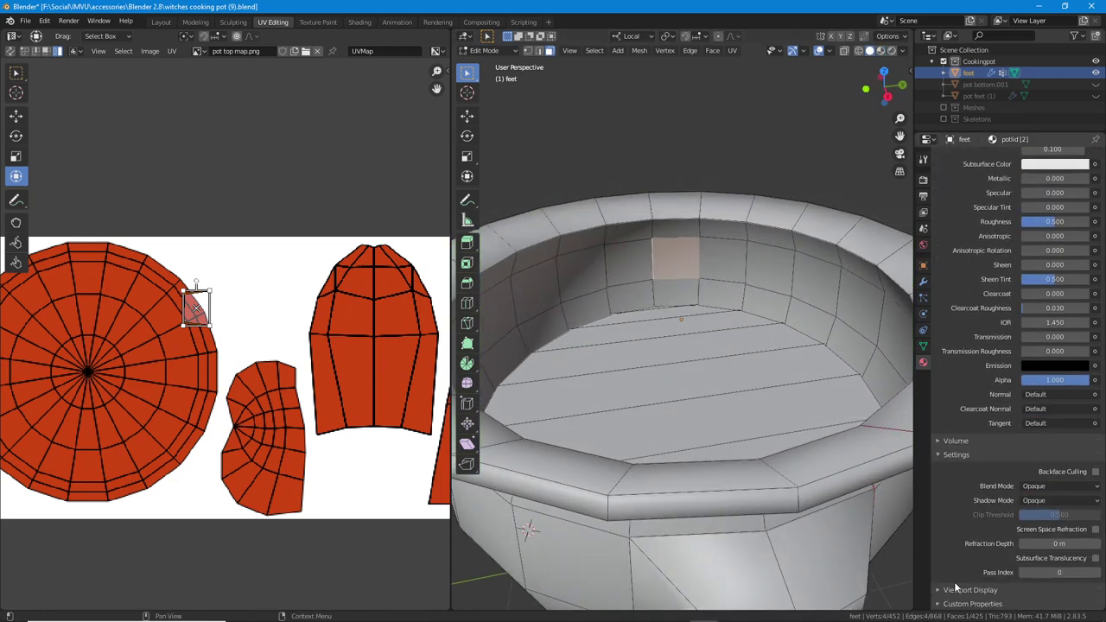
click(957, 590)
scroll(971, 544, down, 2)
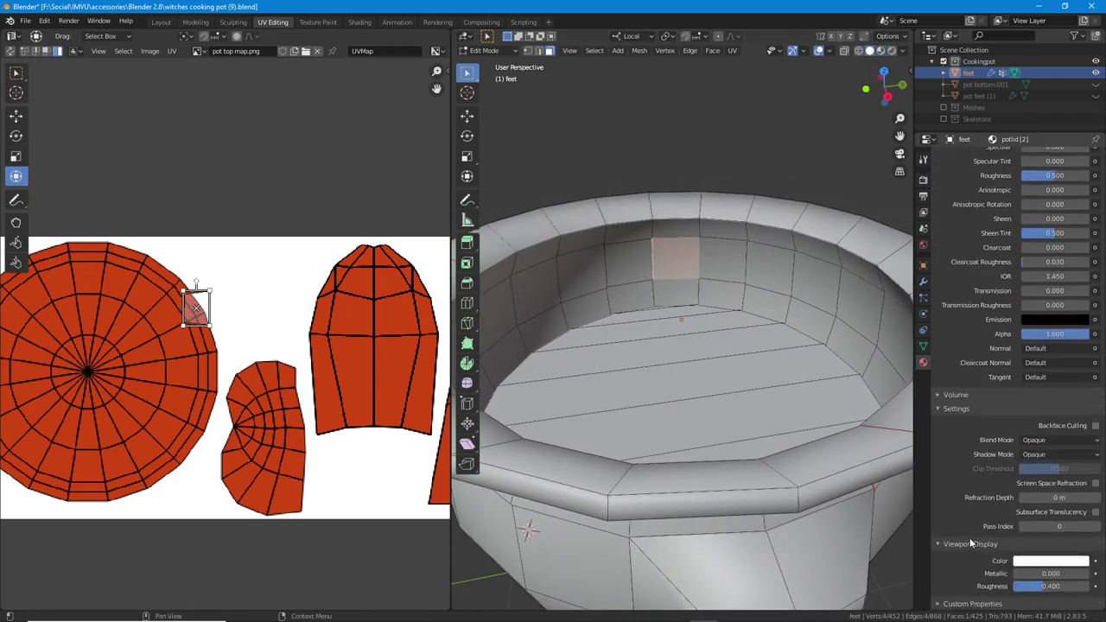
click(1055, 559)
drag(1029, 441, 1007, 471)
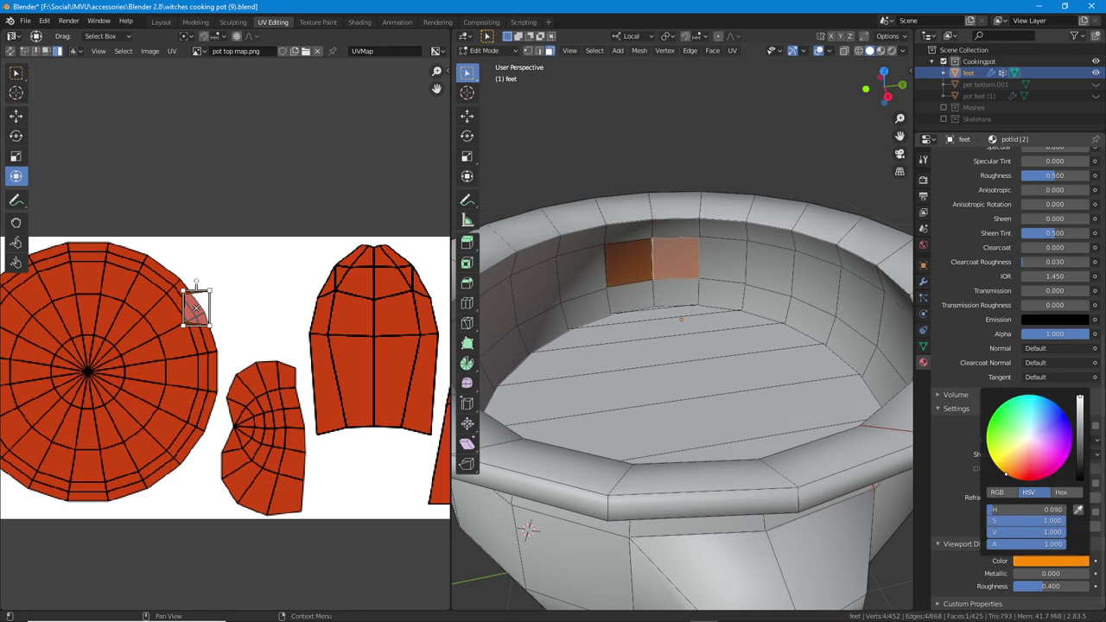
- Set the pot [0] material's viewport display color to lime green
middle_drag(605, 381, 881, 395)
scroll(965, 209, up, 3)
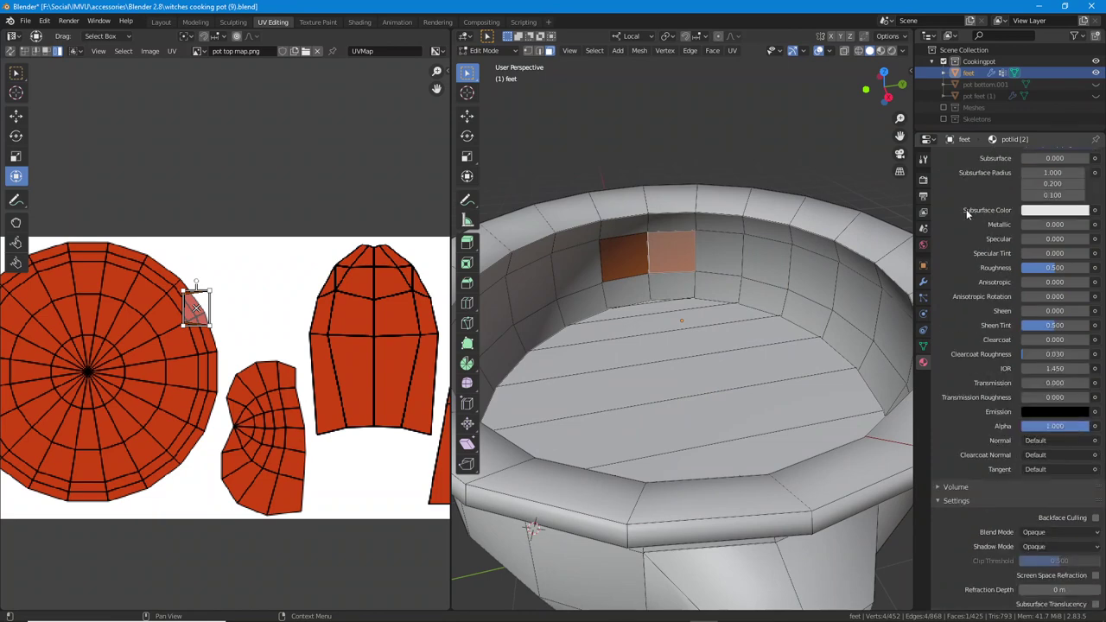
scroll(966, 209, up, 5)
click(965, 172)
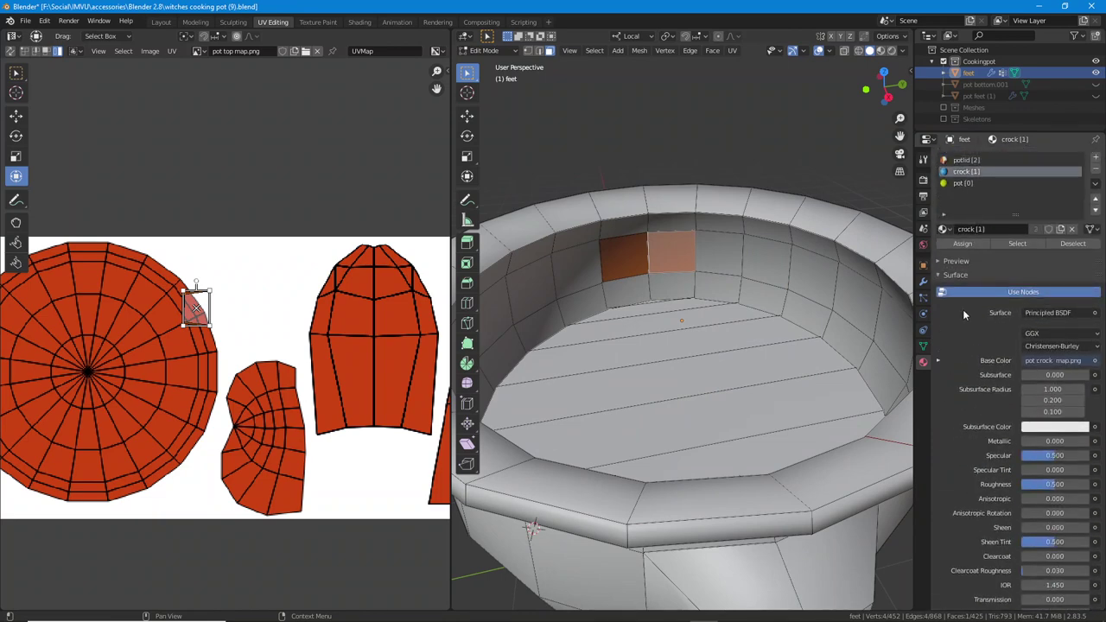
click(963, 184)
scroll(985, 342, down, 8)
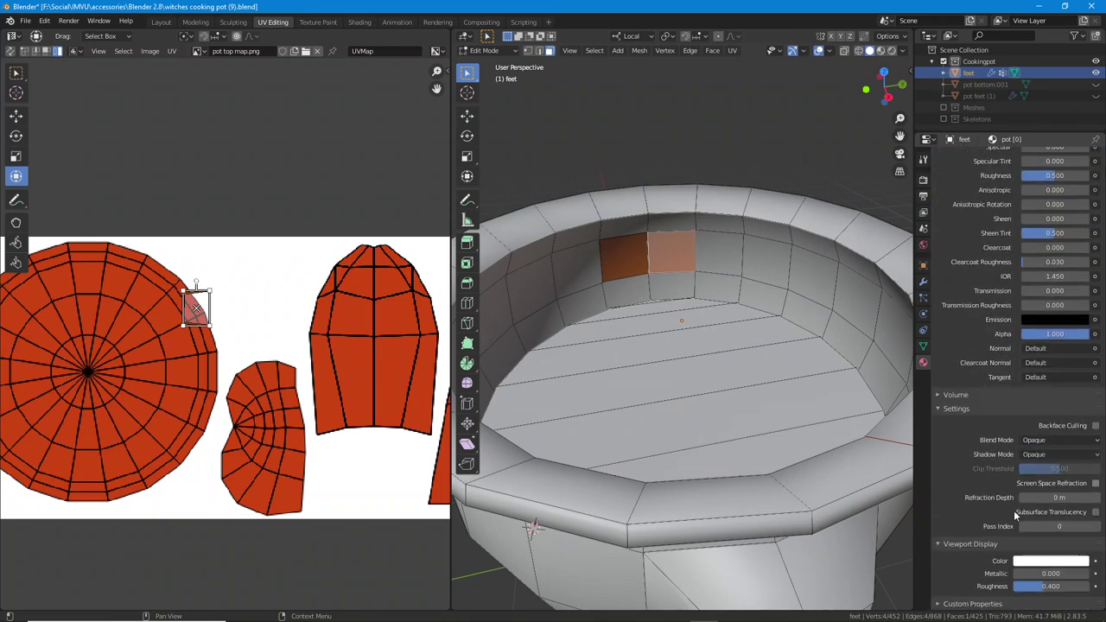
click(1035, 563)
mouse_move(1025, 441)
mouse_down()
mouse_move(994, 455)
mouse_move(986, 443)
mouse_up()
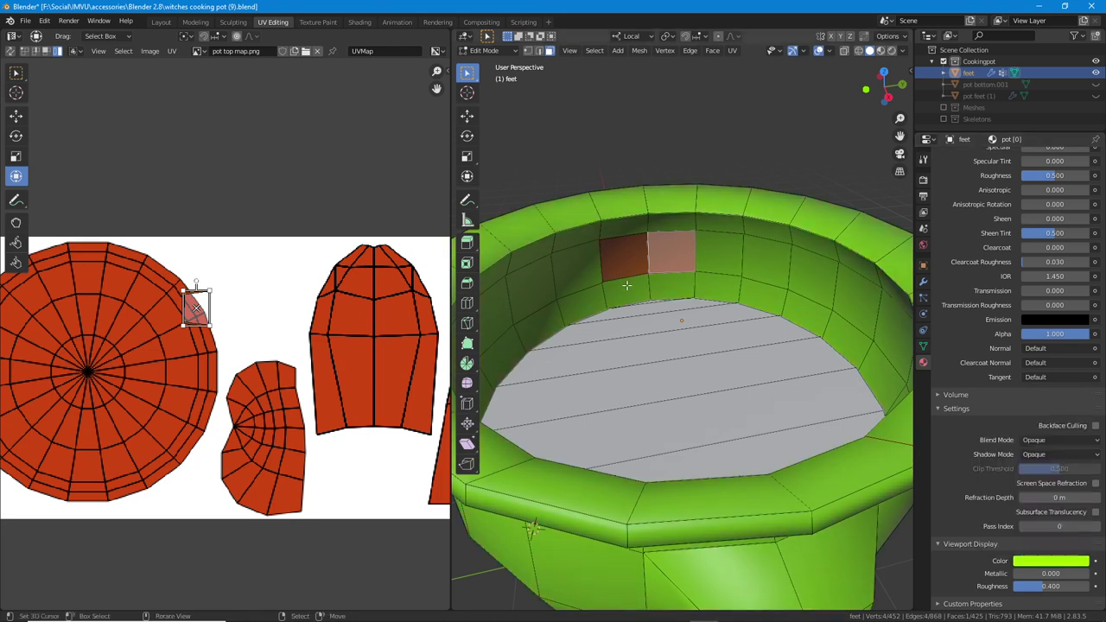
- Select the four faces filling the handle openings and assign the pot [0] material to them
middle_drag(625, 284, 849, 299)
right_click(604, 277)
shift+right_click(630, 283)
shift+right_click(709, 224)
shift+right_click(738, 222)
scroll(985, 203, up, 8)
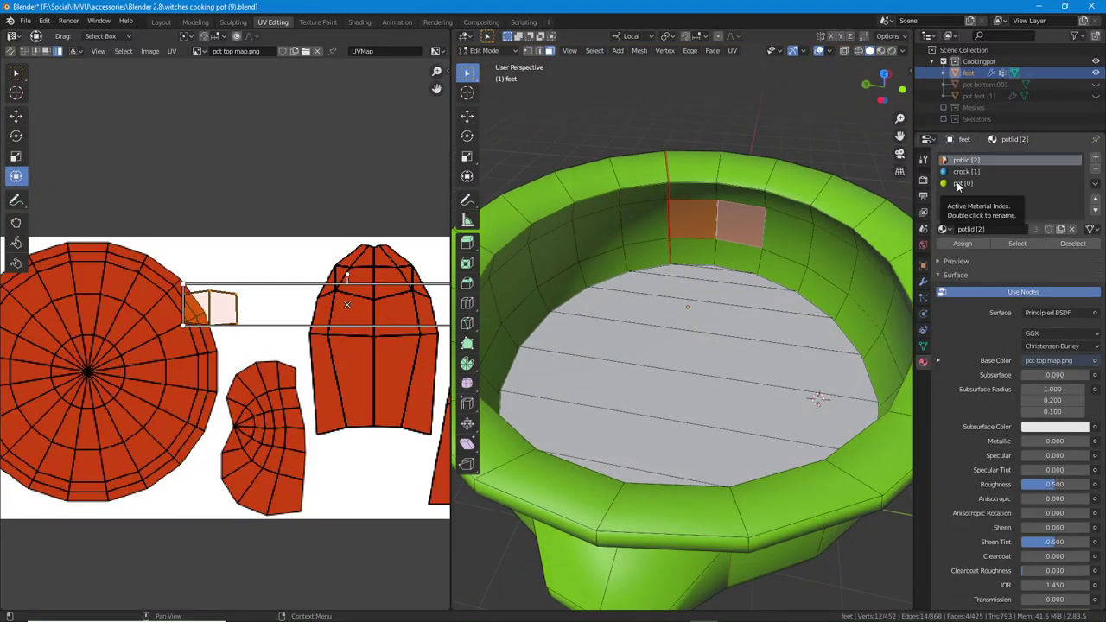
click(959, 184)
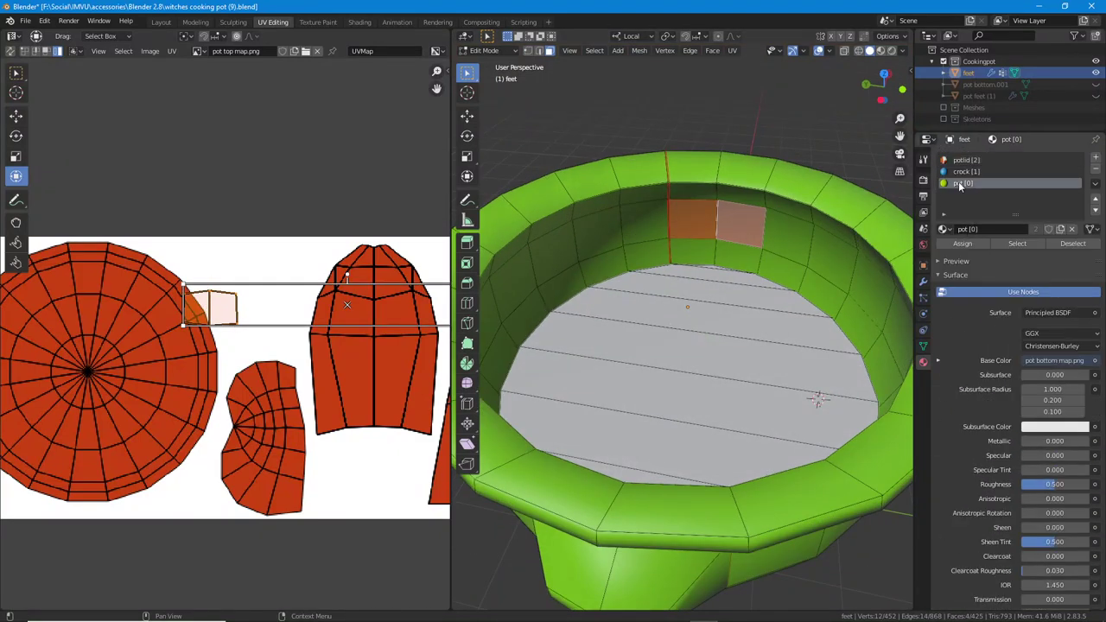
click(968, 243)
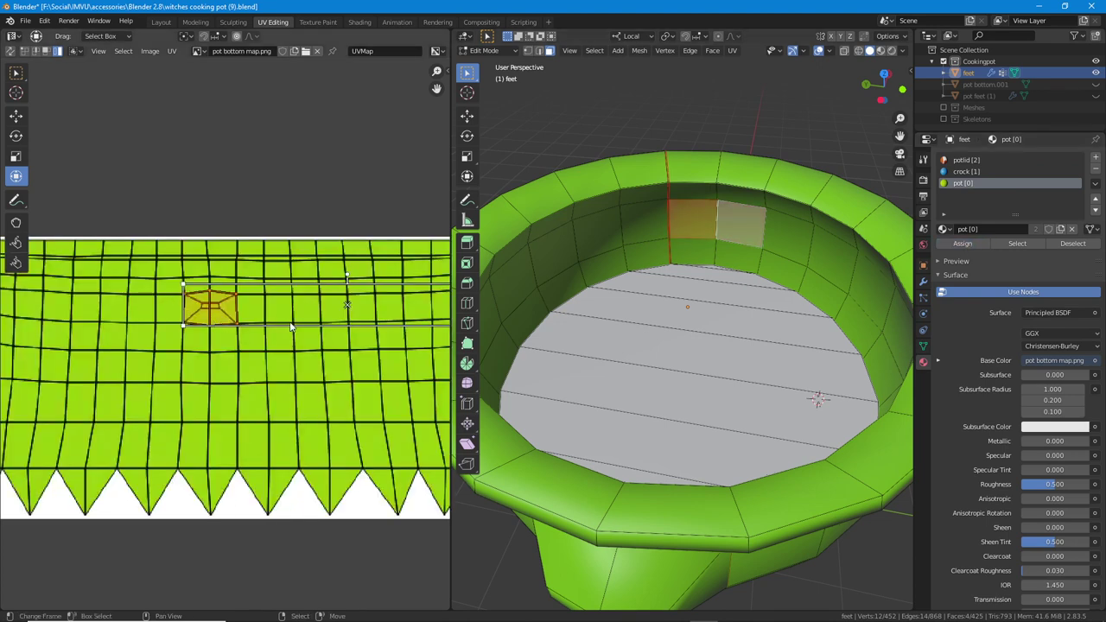
middle_drag(362, 320, 268, 328)
scroll(690, 276, up, 1)
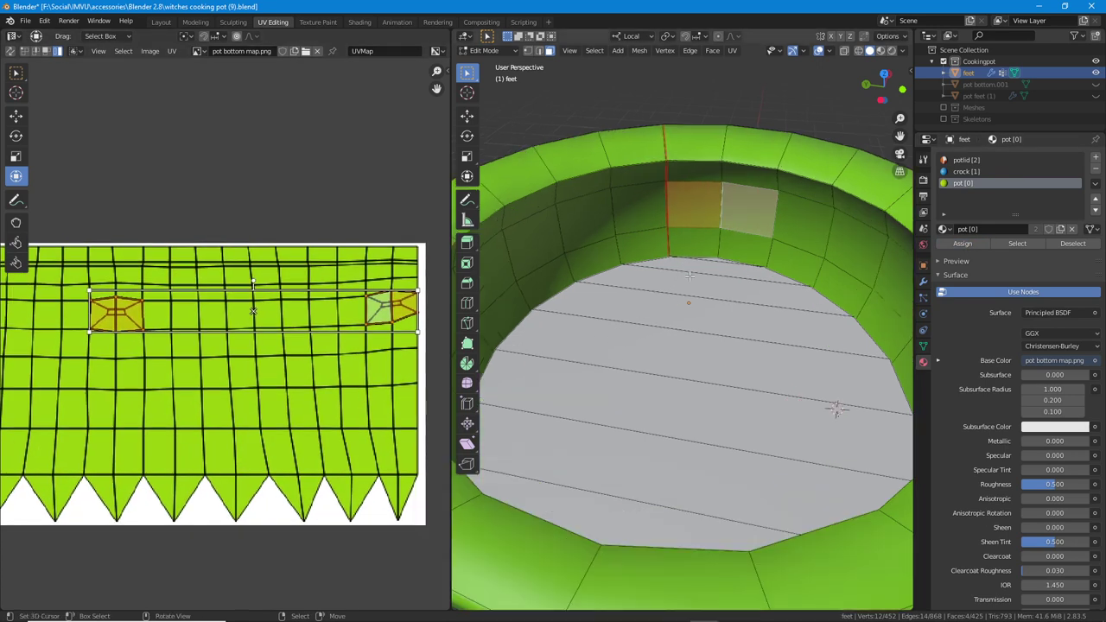
- Inspect where the inner wall faces on either side of the seam lie on the pot texture map
click(646, 216)
scroll(285, 423, down, 2)
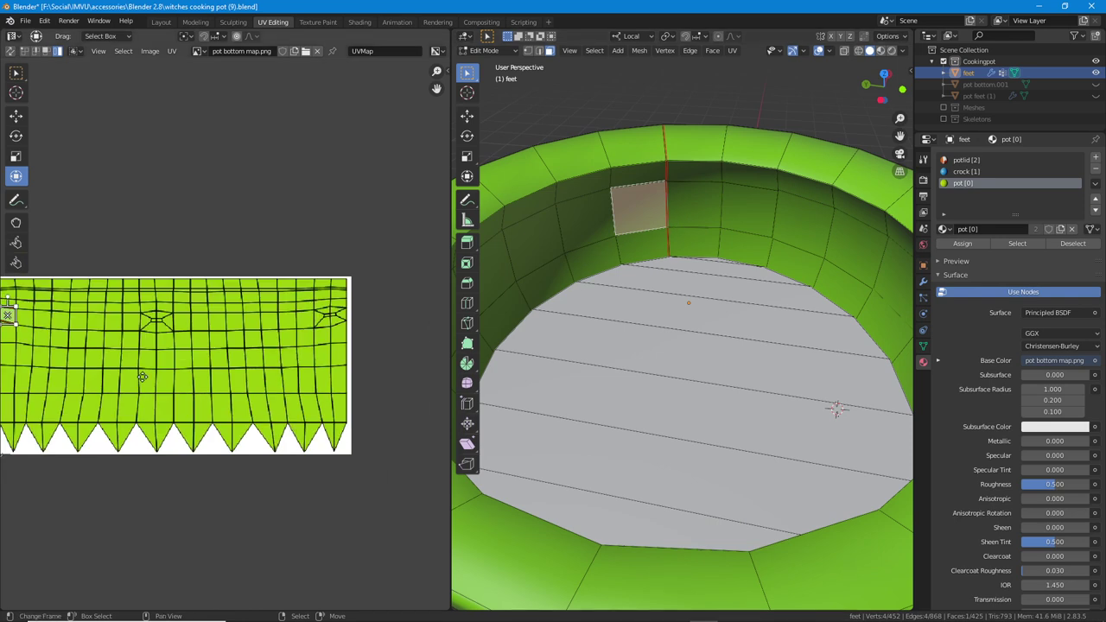
middle_drag(142, 377, 217, 378)
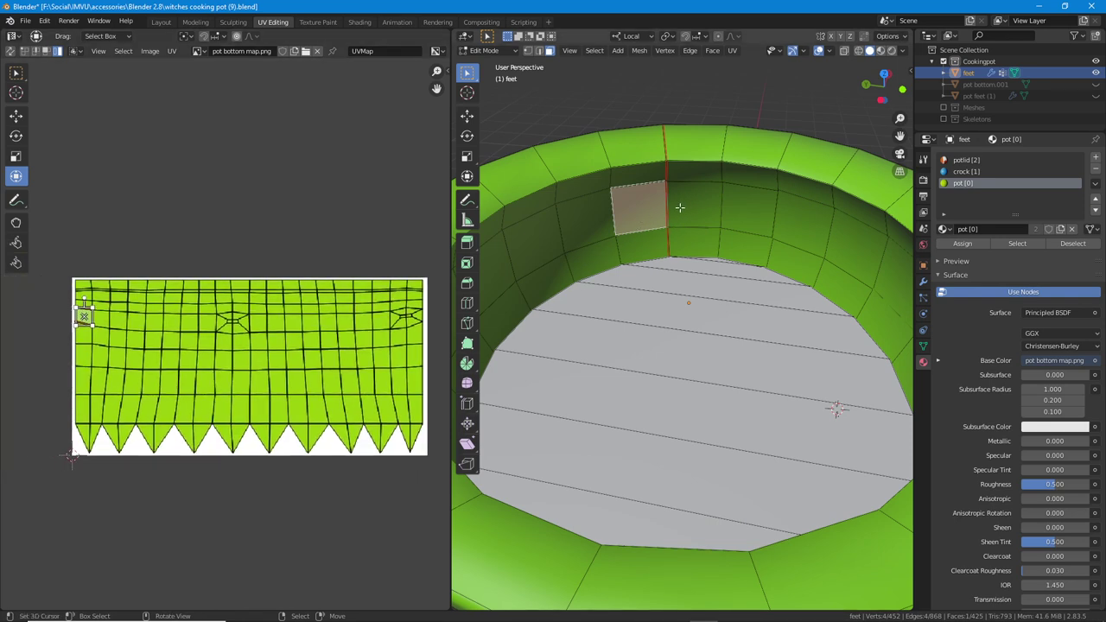
middle_drag(758, 194, 710, 192)
scroll(717, 203, down, 2)
middle_drag(814, 356, 779, 294)
click(674, 259)
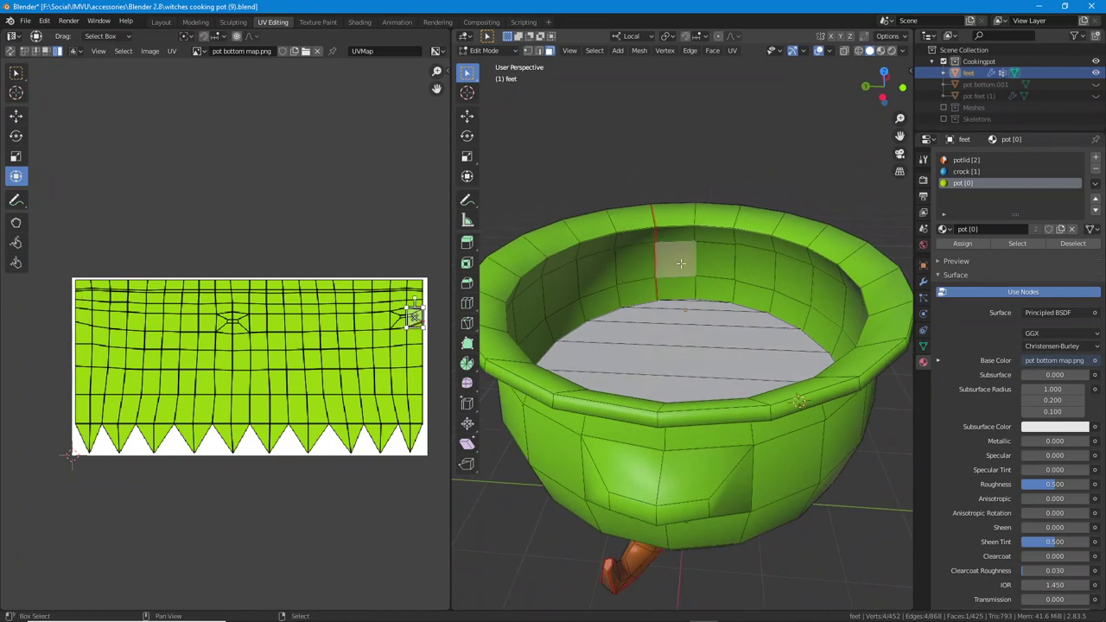
- Select the six inner wall faces in and around one handle opening and examine their UV placement over the handle area
shift+right_click(714, 259)
shift+right_click(715, 291)
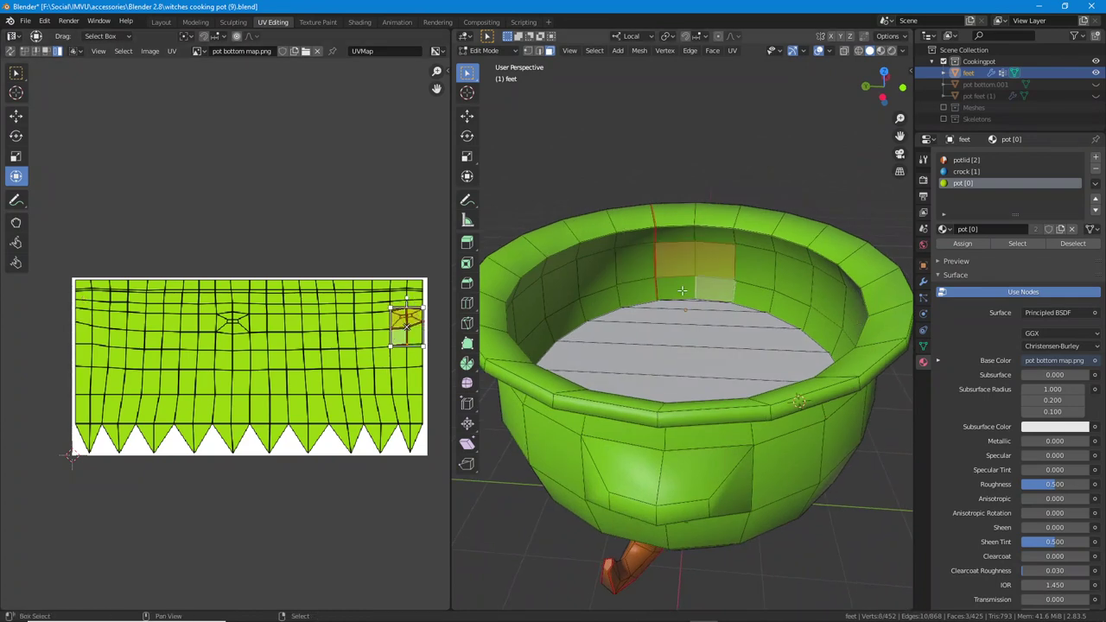
shift+right_click(681, 290)
scroll(829, 419, up, 2)
middle_drag(834, 424, 817, 246)
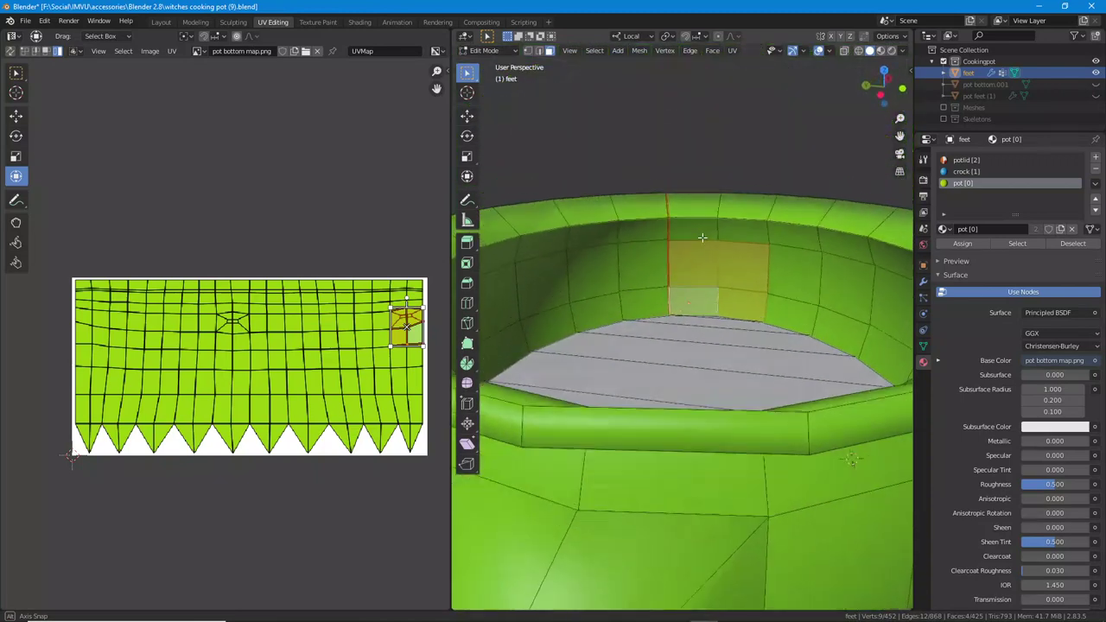
shift+right_click(700, 238)
shift+click(739, 237)
scroll(283, 286, up, 4)
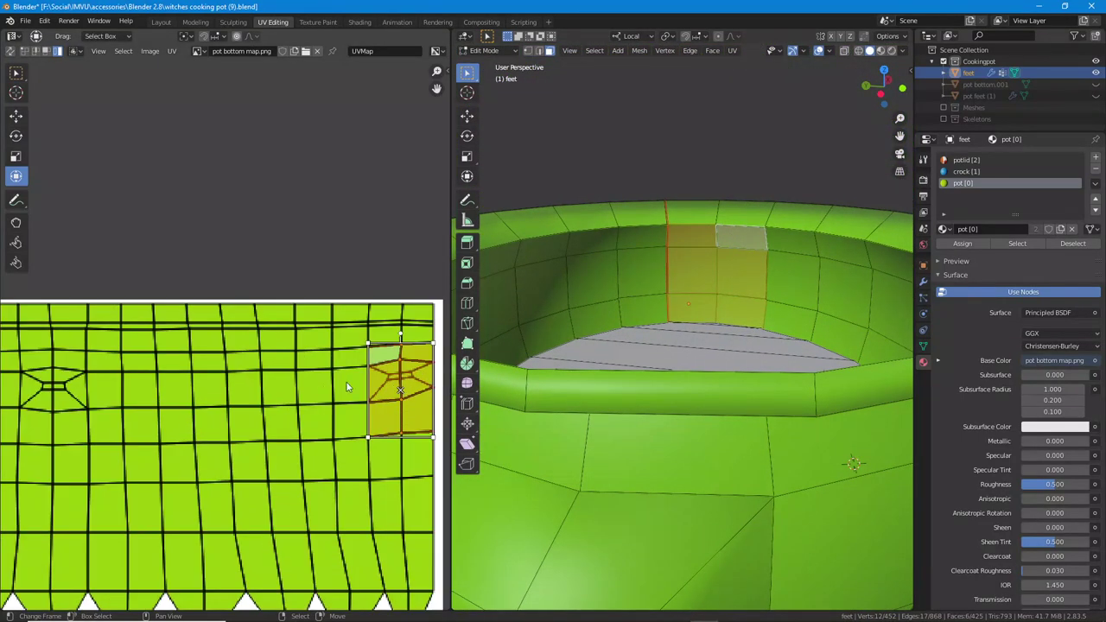
scroll(283, 286, up, 4)
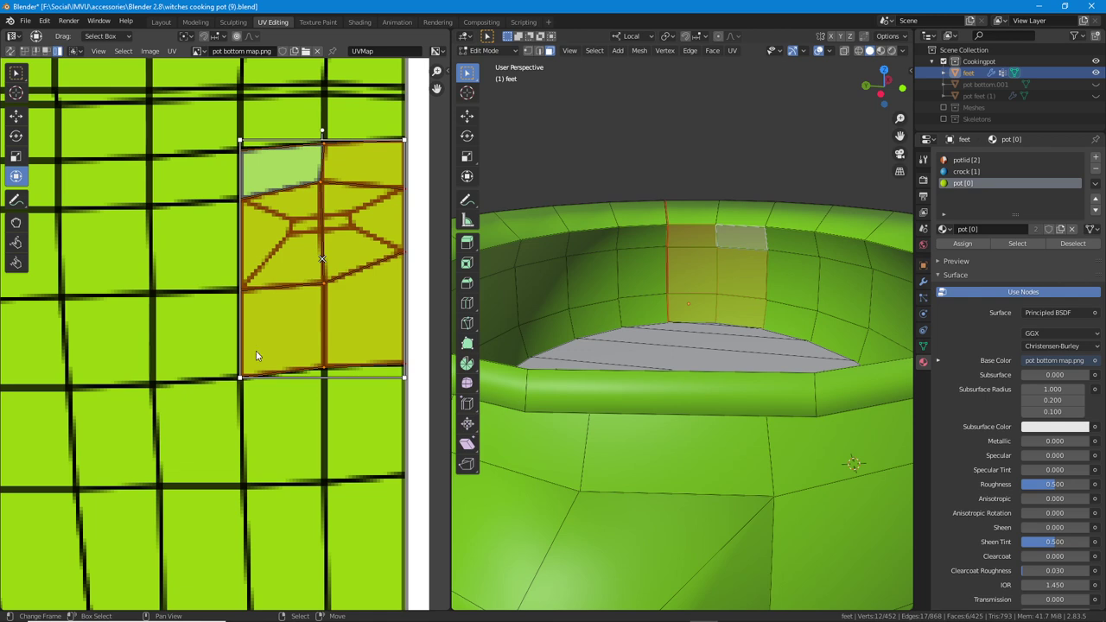
scroll(252, 337, down, 4)
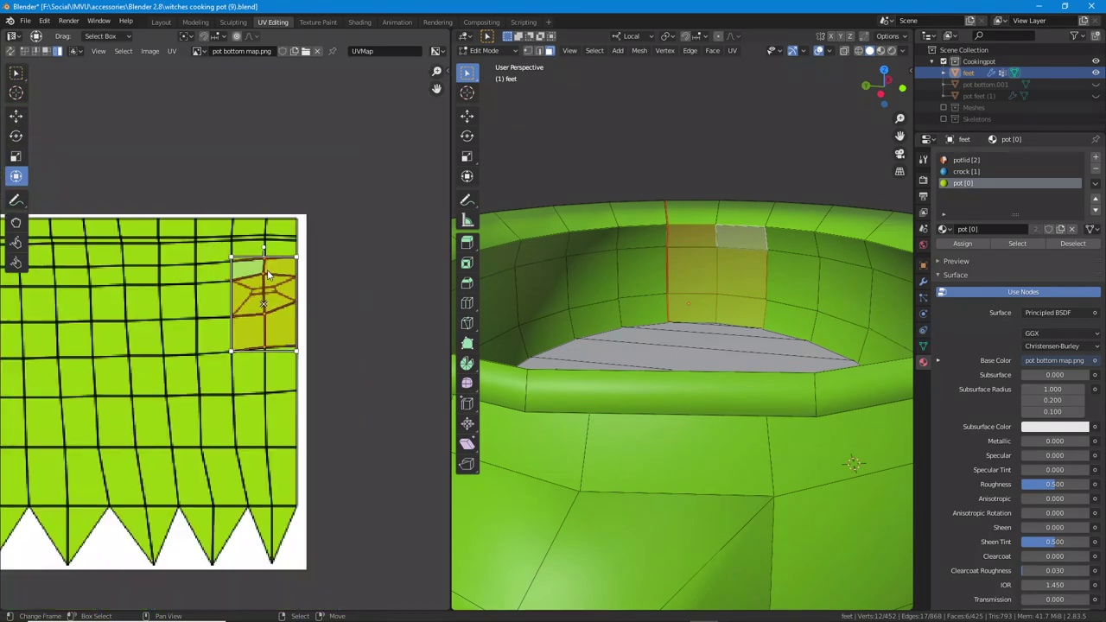
scroll(203, 372, down, 1)
middle_drag(201, 368, 389, 318)
scroll(229, 335, down, 1)
middle_drag(186, 338, 208, 338)
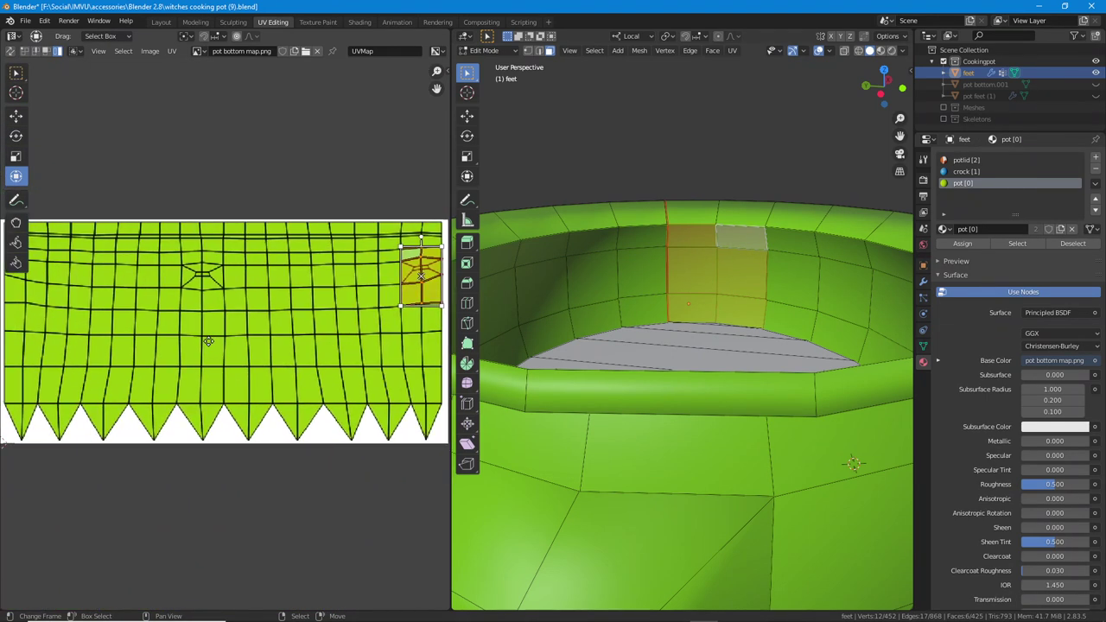
- Add the two inner faces behind the other handle to the selection and compare both handle areas on the texture map
middle_drag(838, 333, 735, 337)
scroll(734, 337, down, 2)
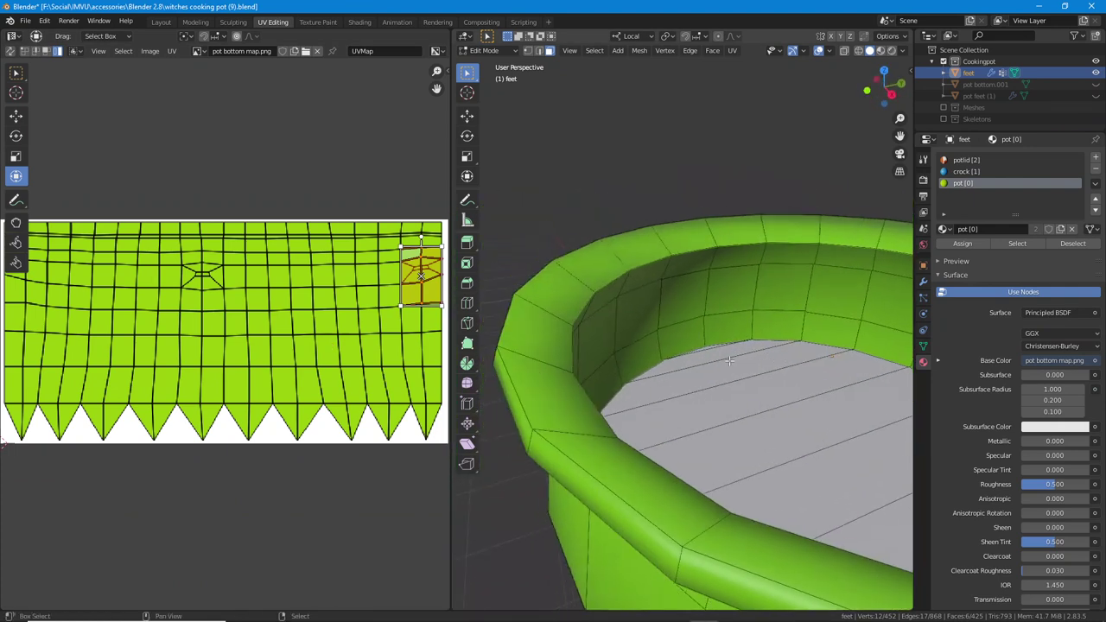
scroll(878, 343, down, 3)
middle_drag(851, 406, 812, 393)
scroll(760, 354, up, 3)
middle_drag(778, 354, 743, 346)
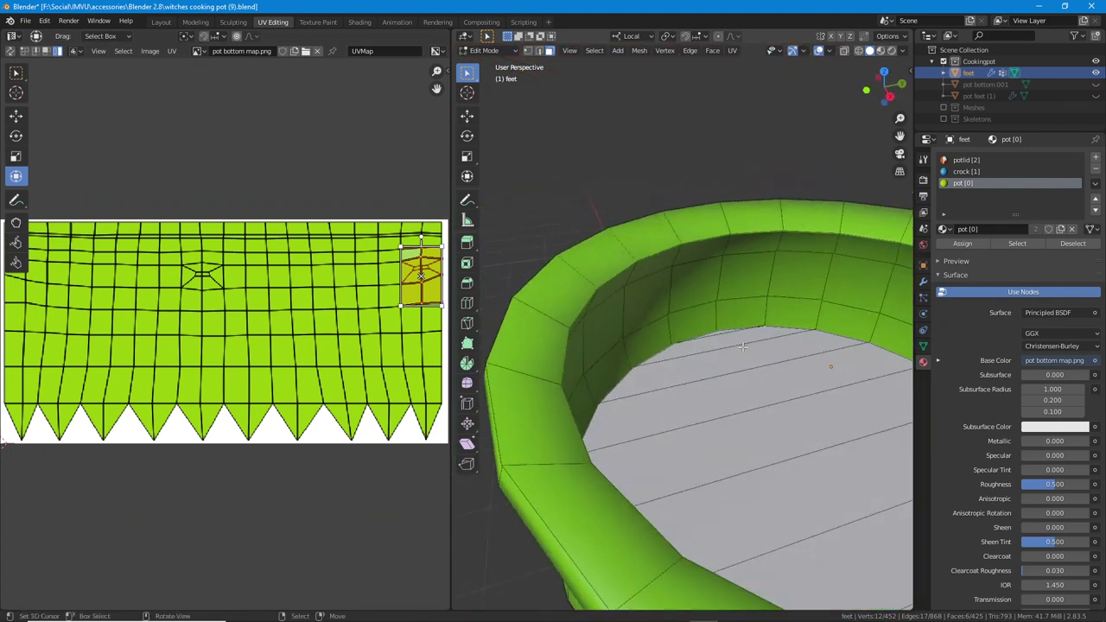
shift+click(689, 271)
shift+click(738, 277)
middle_drag(652, 349, 815, 332)
scroll(815, 333, down, 3)
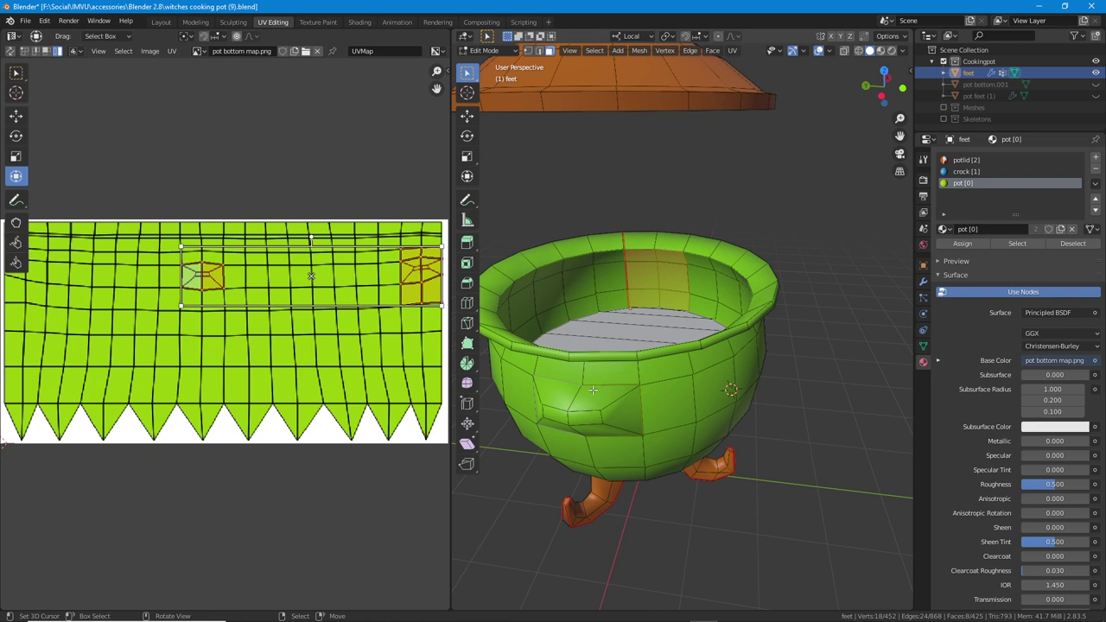
mouse_move(318, 378)
middle_down()
mouse_move(358, 388)
mouse_move(304, 389)
middle_up()
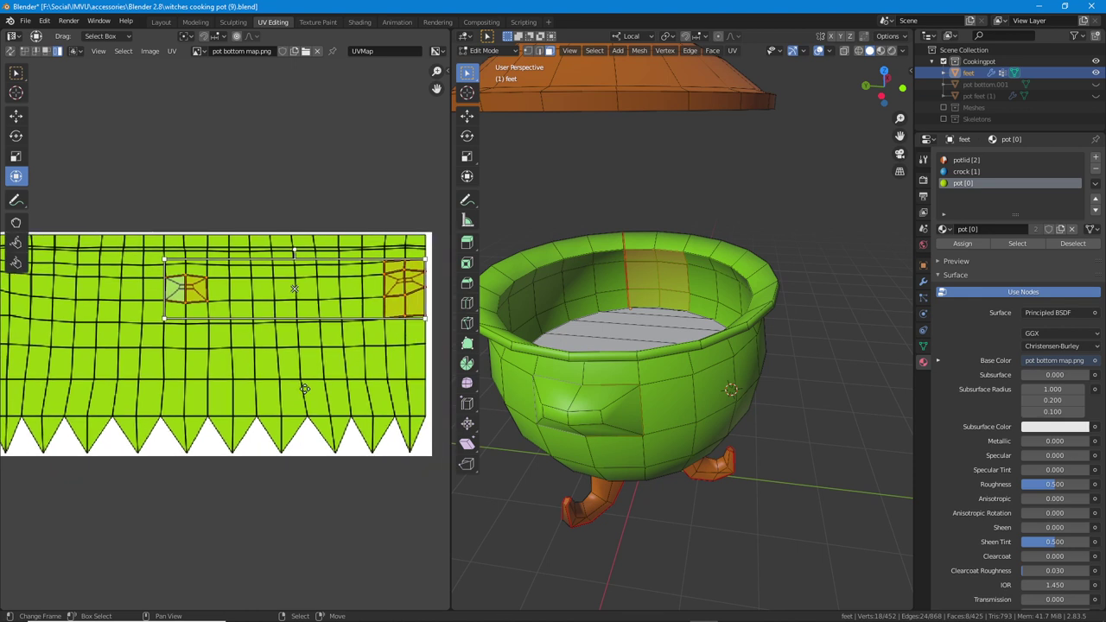
- Select all faces of both handles on the pot's outer wall, including their side loops and front faces
middle_drag(663, 235, 645, 243)
scroll(620, 309, up, 1)
click(579, 412)
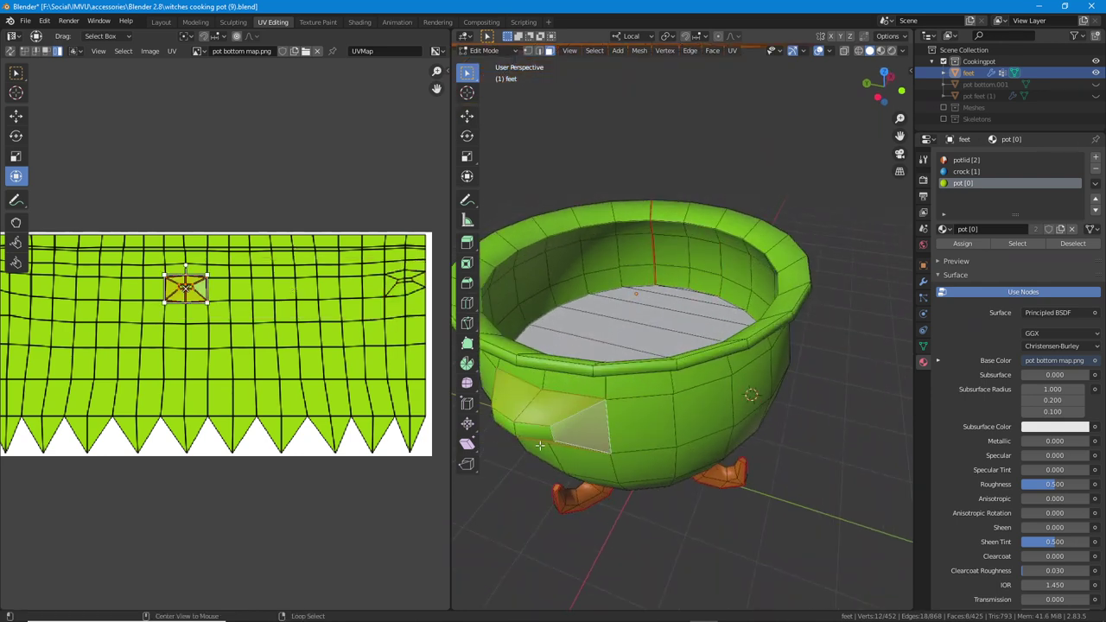
shift+click(510, 421)
middle_drag(510, 421, 639, 351)
alt+shift+click(634, 336)
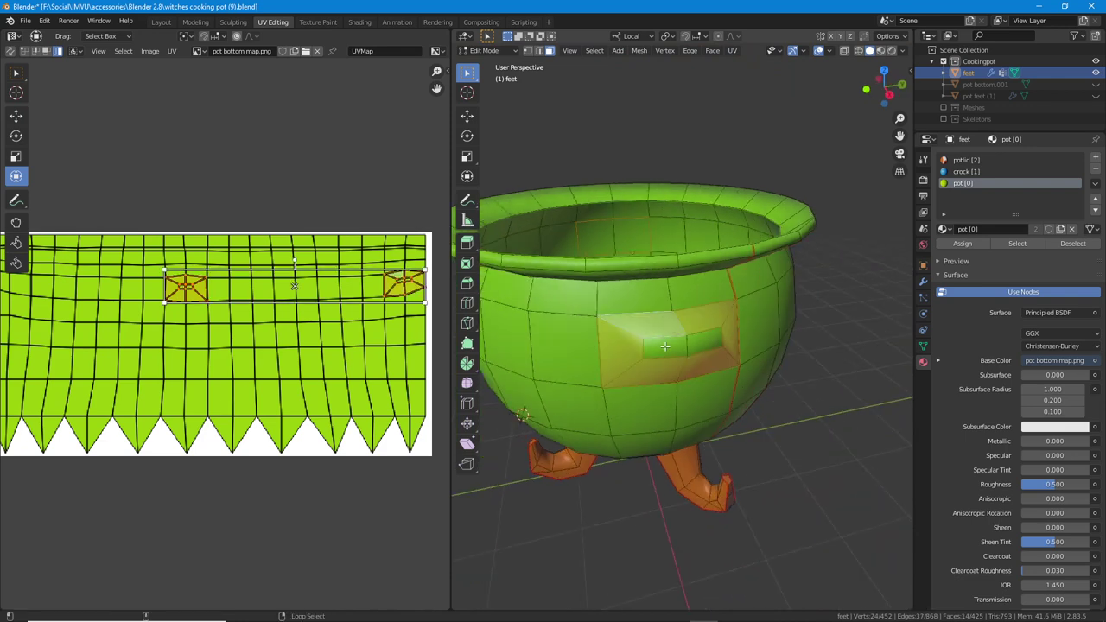
shift+click(665, 345)
shift+click(703, 342)
middle_drag(708, 393, 674, 378)
middle_drag(296, 322, 290, 333)
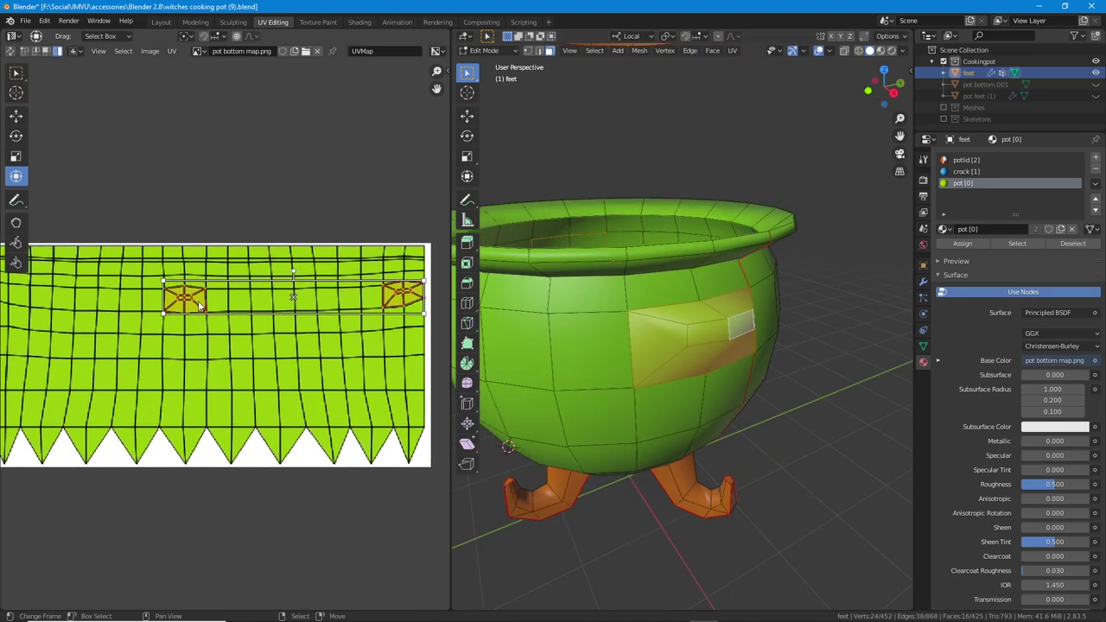
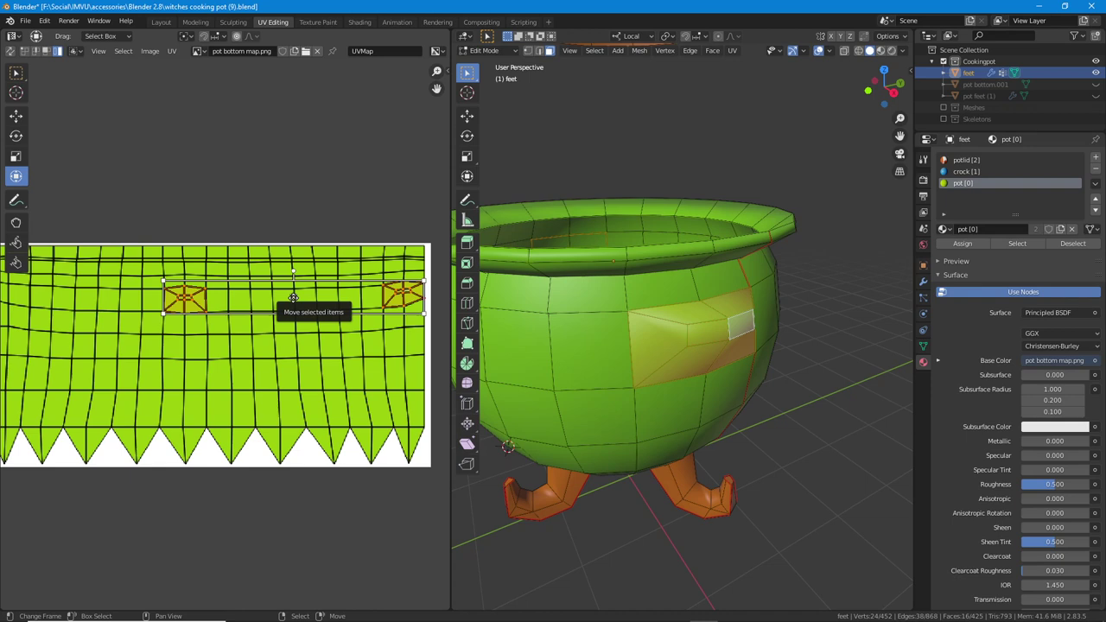
- Switch the 3D view to Material Preview shading to show the texture on the handles and inner wall
middle_drag(693, 349, 701, 375)
click(880, 50)
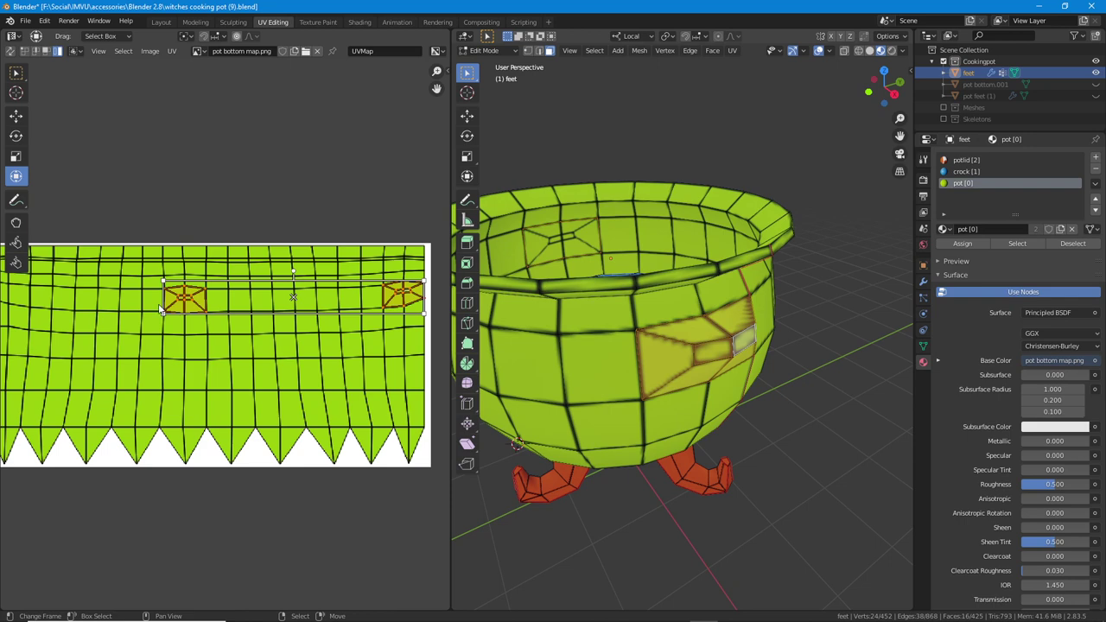
scroll(190, 302, up, 2)
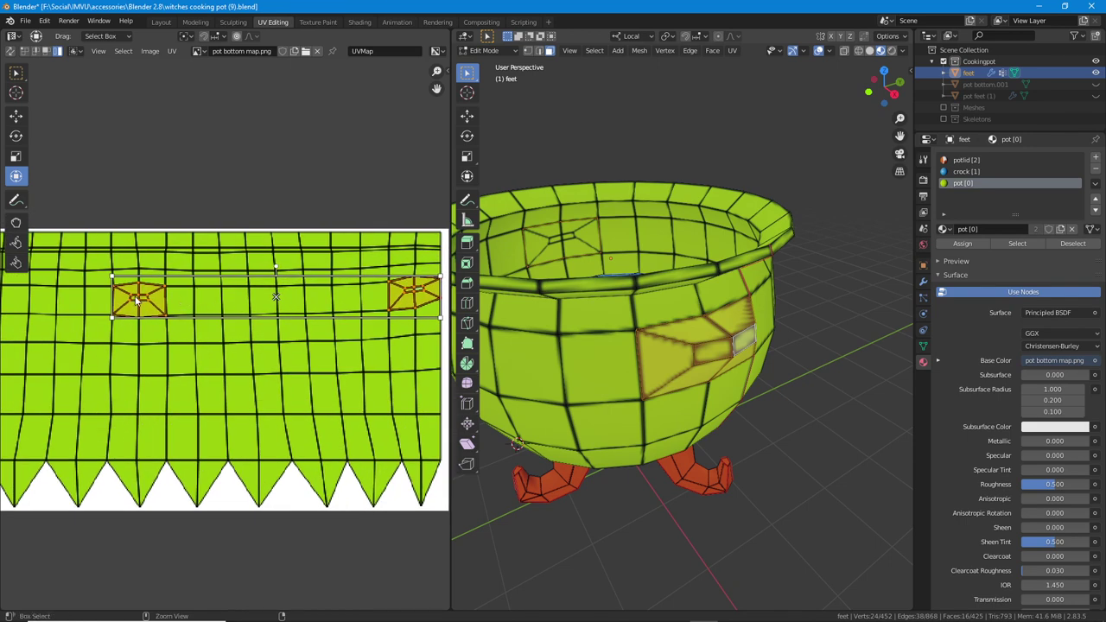
mouse_move(112, 316)
mouse_down()
mouse_move(129, 278)
mouse_move(138, 316)
mouse_move(165, 304)
mouse_up()
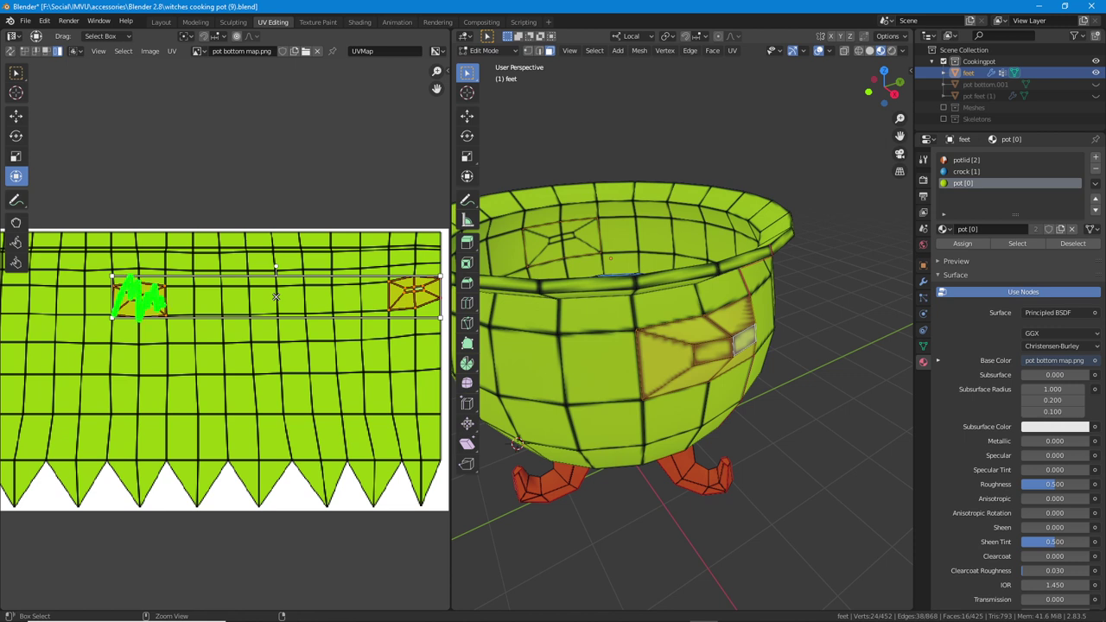
mouse_move(387, 303)
mouse_down()
mouse_move(408, 287)
mouse_move(442, 290)
mouse_up()
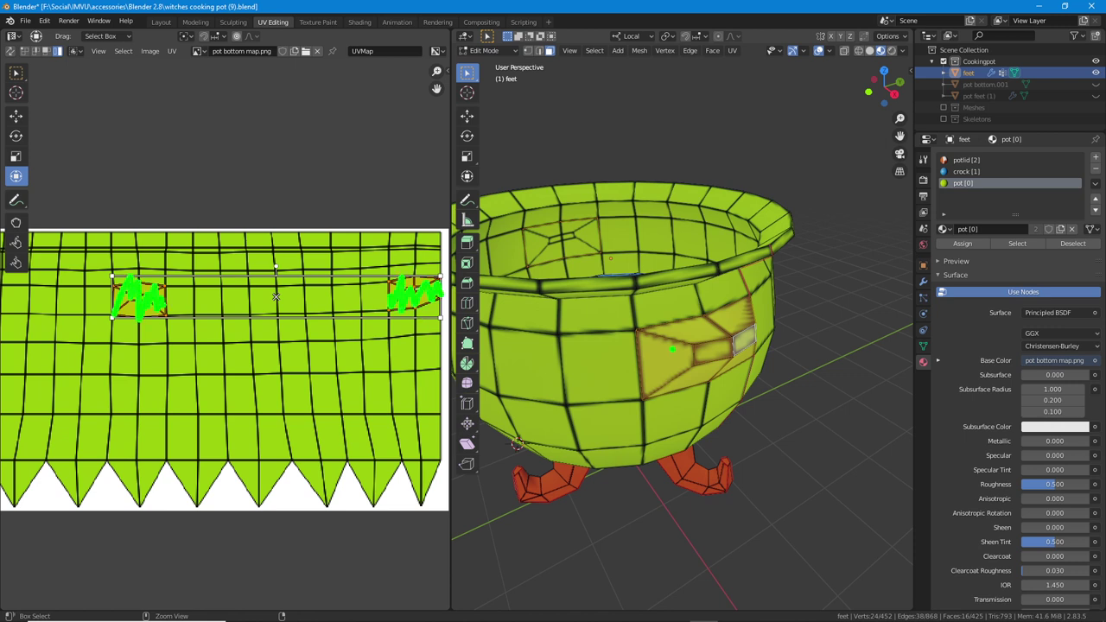
mouse_move(671, 374)
mouse_down()
mouse_move(716, 342)
mouse_move(764, 344)
mouse_up()
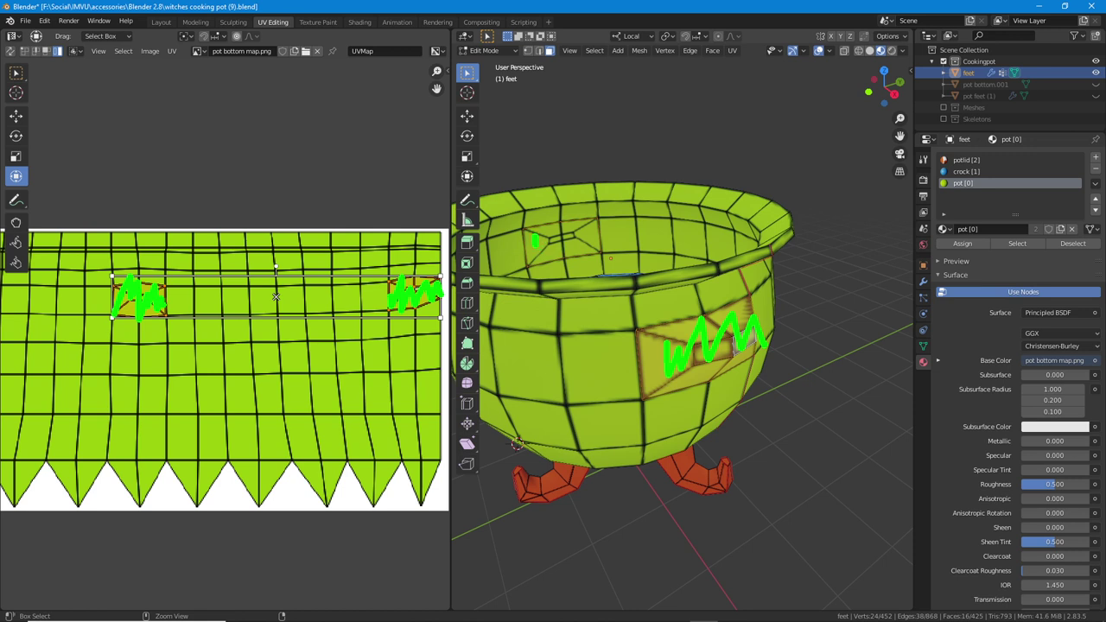
drag(537, 247, 576, 235)
key(ctrl+z)
mouse_move(521, 250)
mouse_down()
mouse_move(596, 259)
mouse_move(537, 225)
mouse_up()
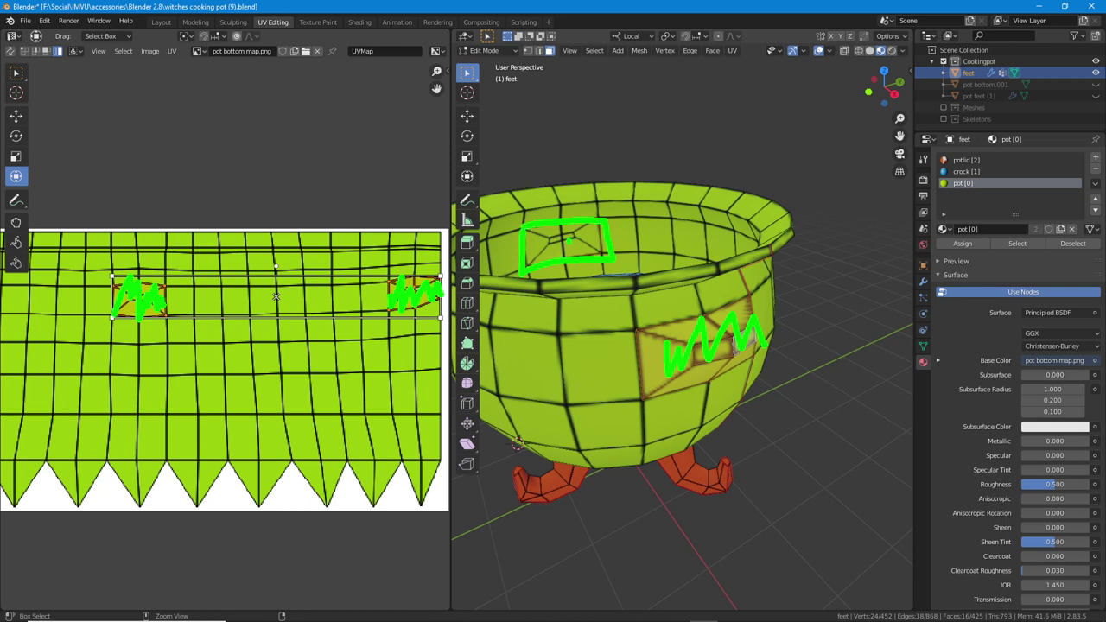
drag(622, 228, 695, 243)
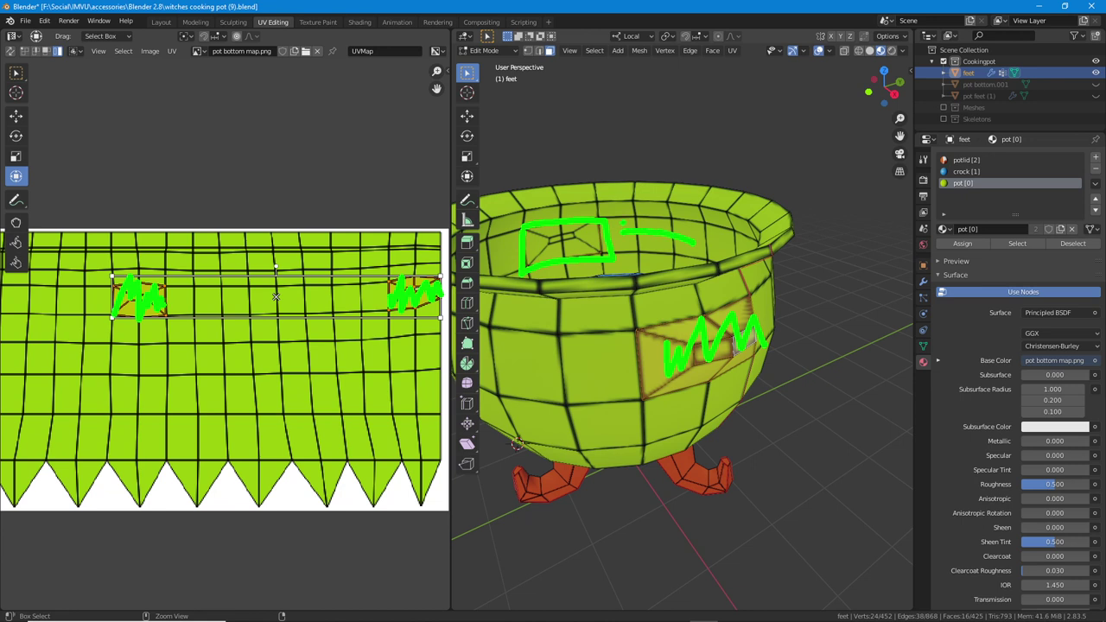
drag(478, 271, 514, 249)
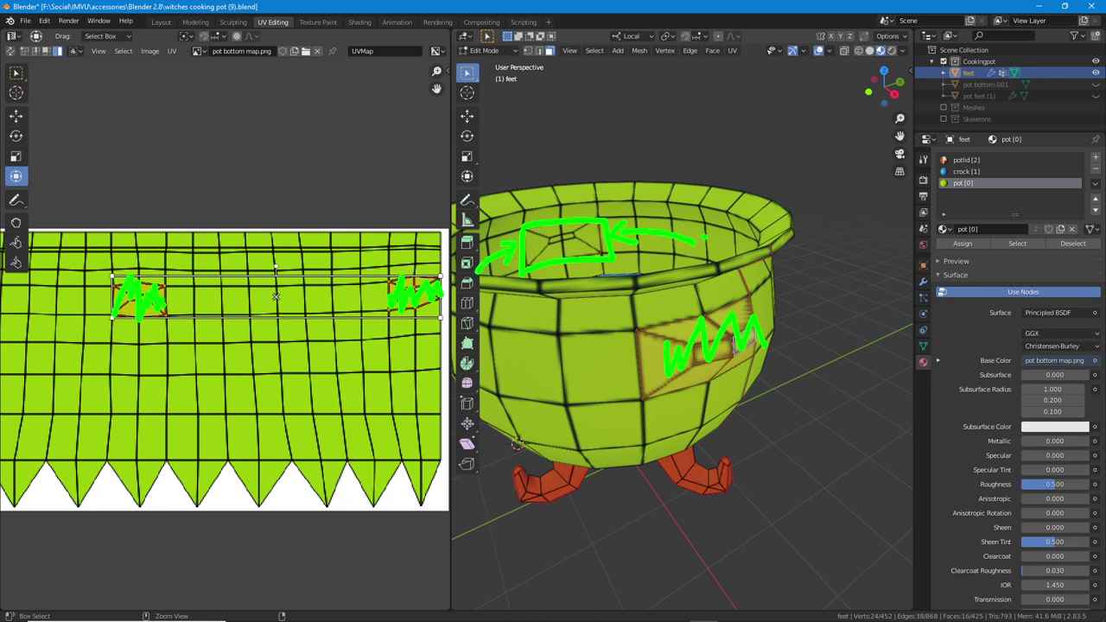
mouse_move(659, 216)
mouse_down()
mouse_move(679, 245)
mouse_move(727, 227)
mouse_up()
mouse_move(539, 252)
mouse_down()
mouse_move(570, 233)
mouse_move(598, 252)
mouse_up()
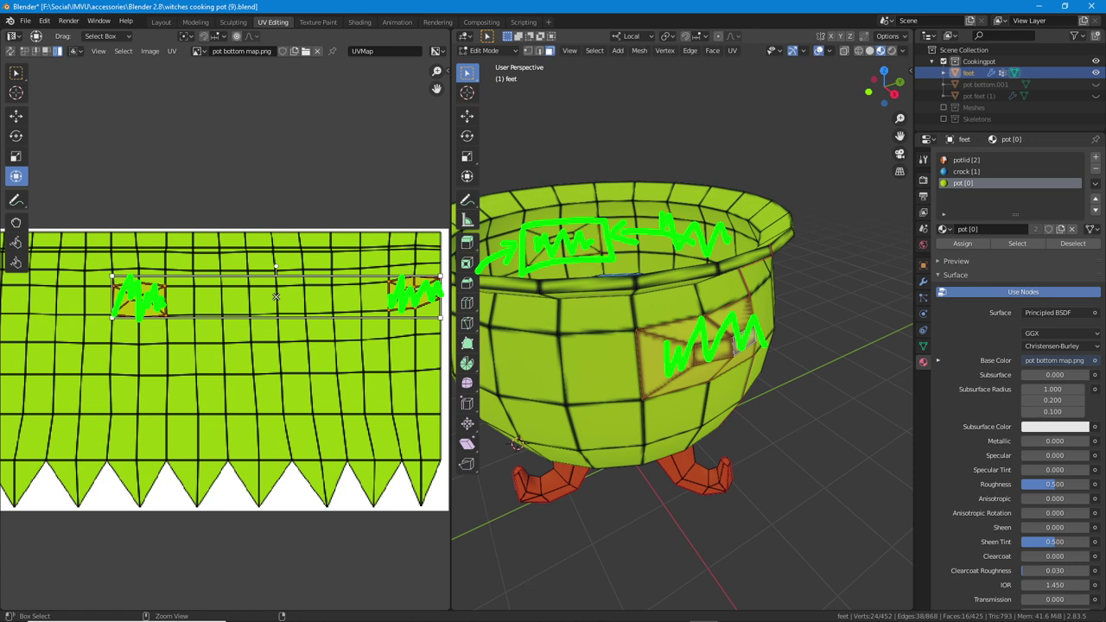
key(Escape)
- Select the UV islands of both handles and move them below the texture map, outside its bounds
scroll(273, 305, down, 1)
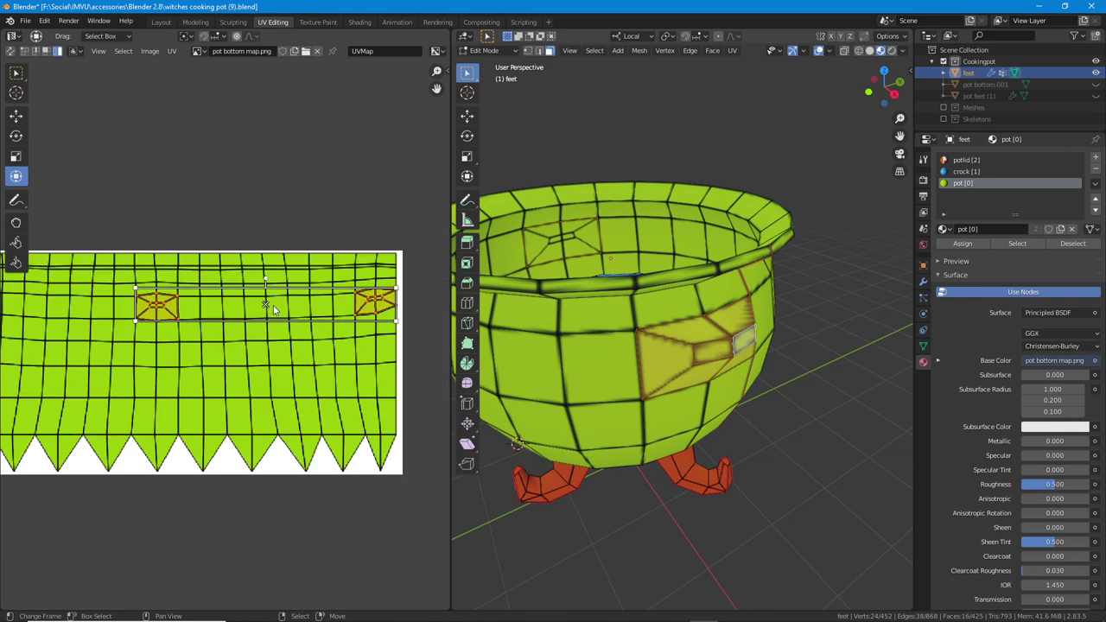
middle_drag(273, 305, 320, 279)
scroll(320, 281, down, 1)
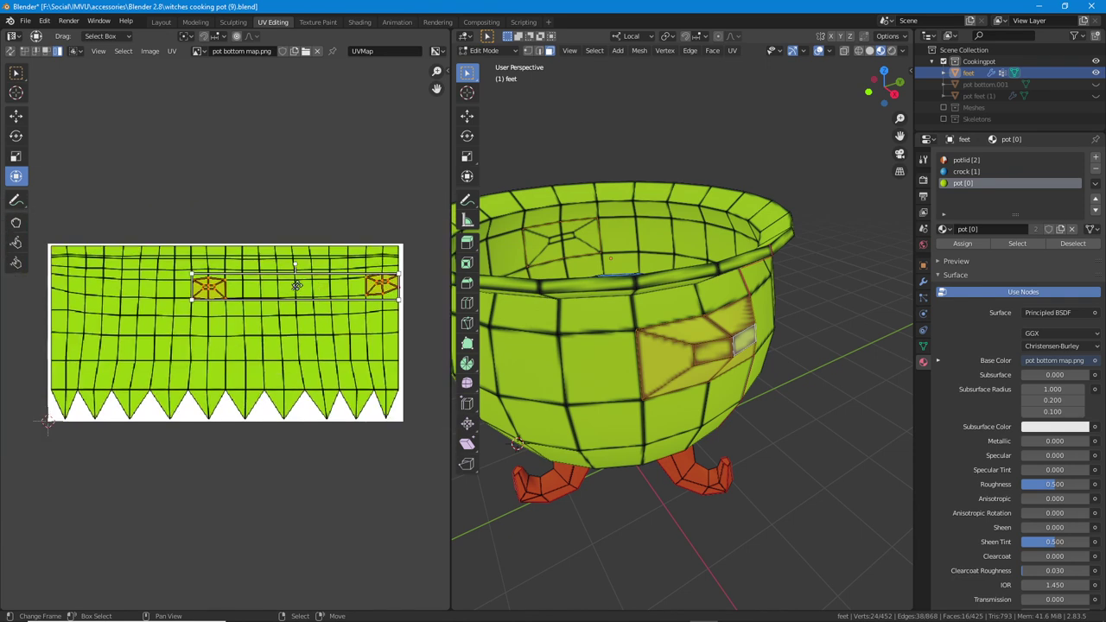
drag(293, 286, 290, 373)
click(307, 296)
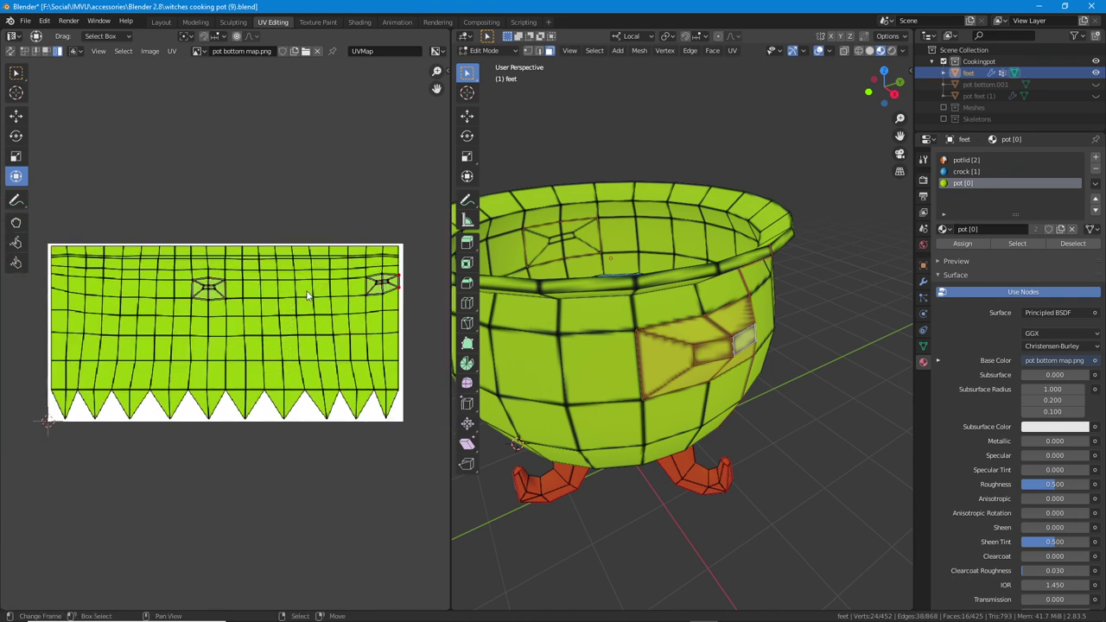
click(217, 289)
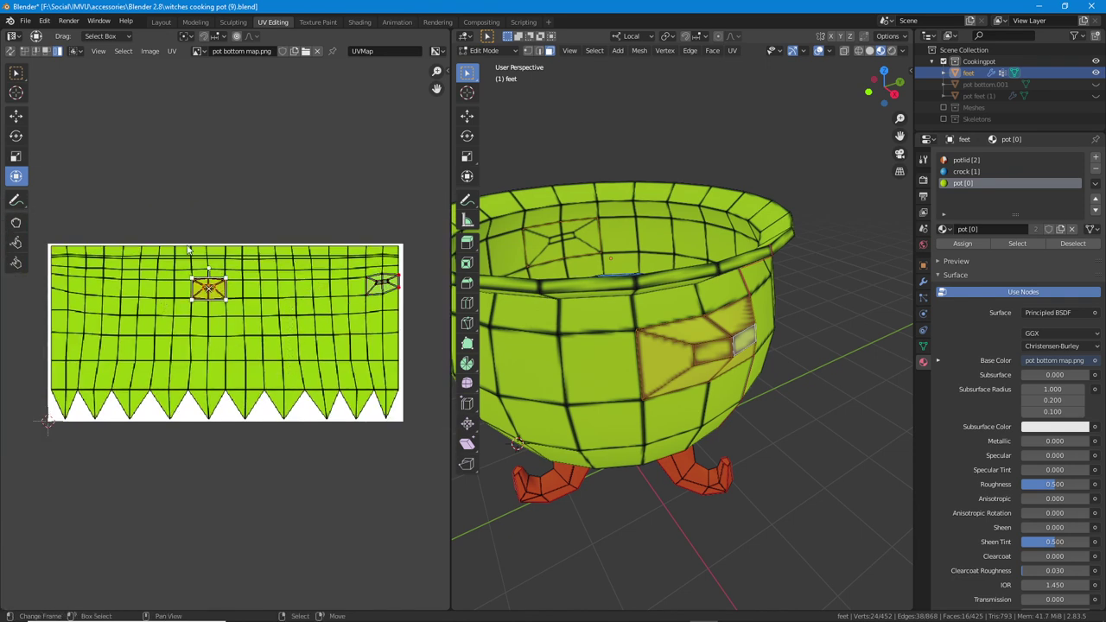
shift+click(380, 283)
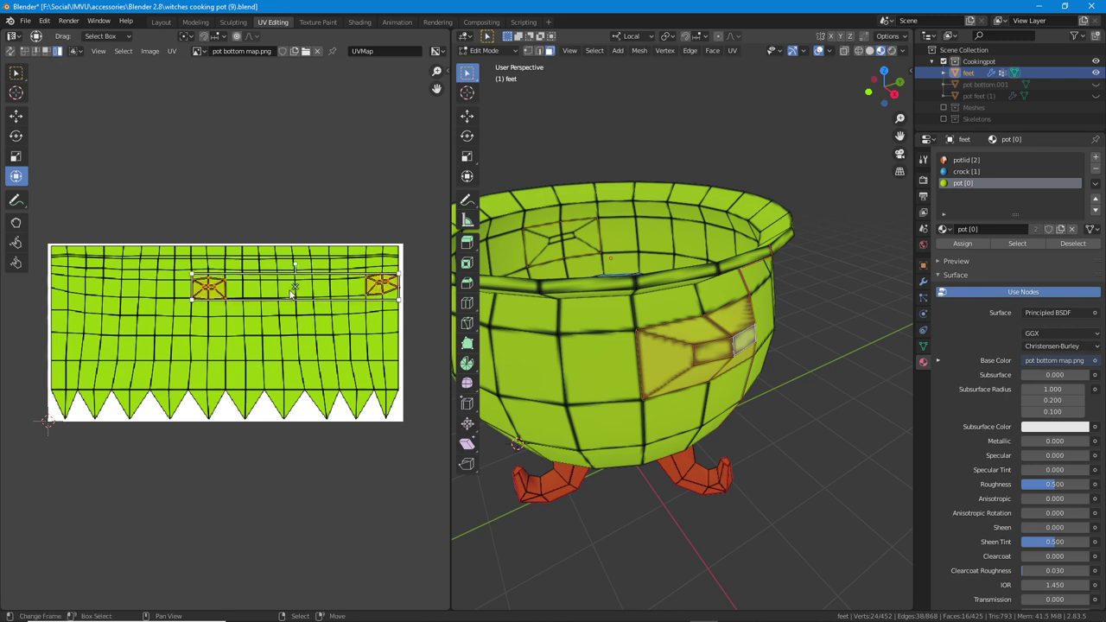
drag(295, 287, 290, 406)
middle_drag(537, 356, 561, 372)
drag(291, 405, 290, 456)
middle_drag(682, 337, 722, 303)
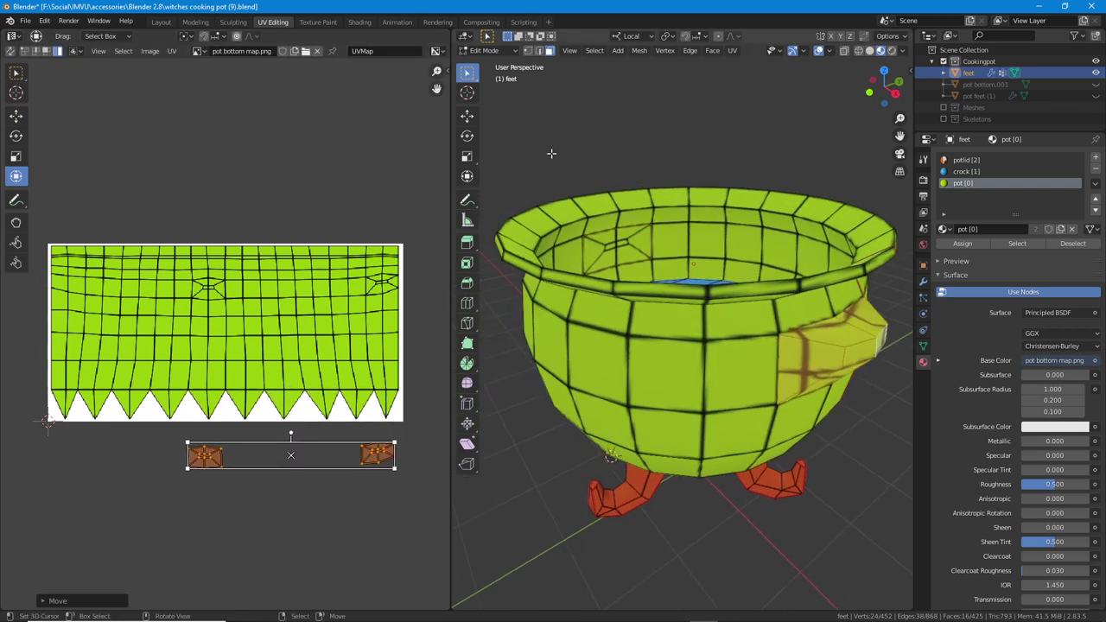
- Invert the face selection to view the rest of the mesh's UVs, and select a single face on the pot's outer rim
click(594, 50)
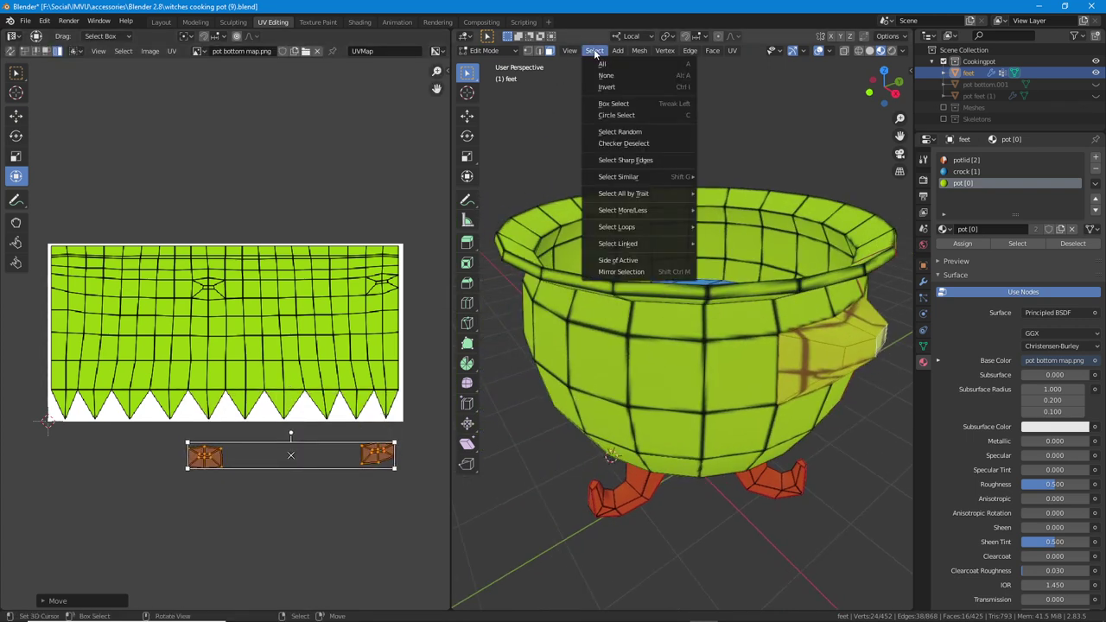
click(607, 87)
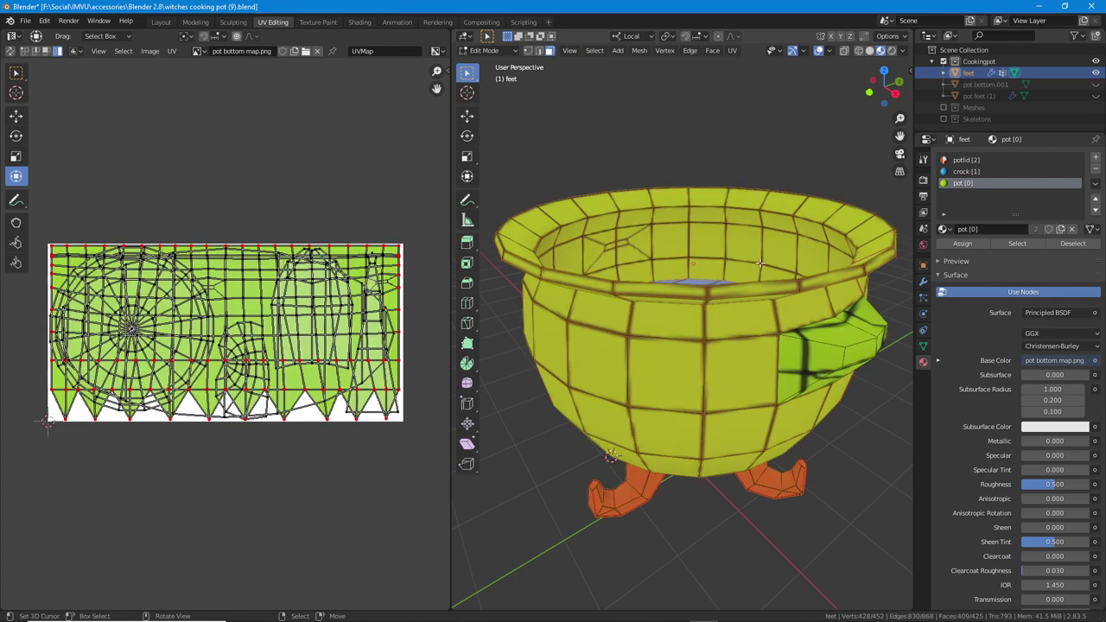
middle_drag(760, 263, 636, 346)
click(632, 327)
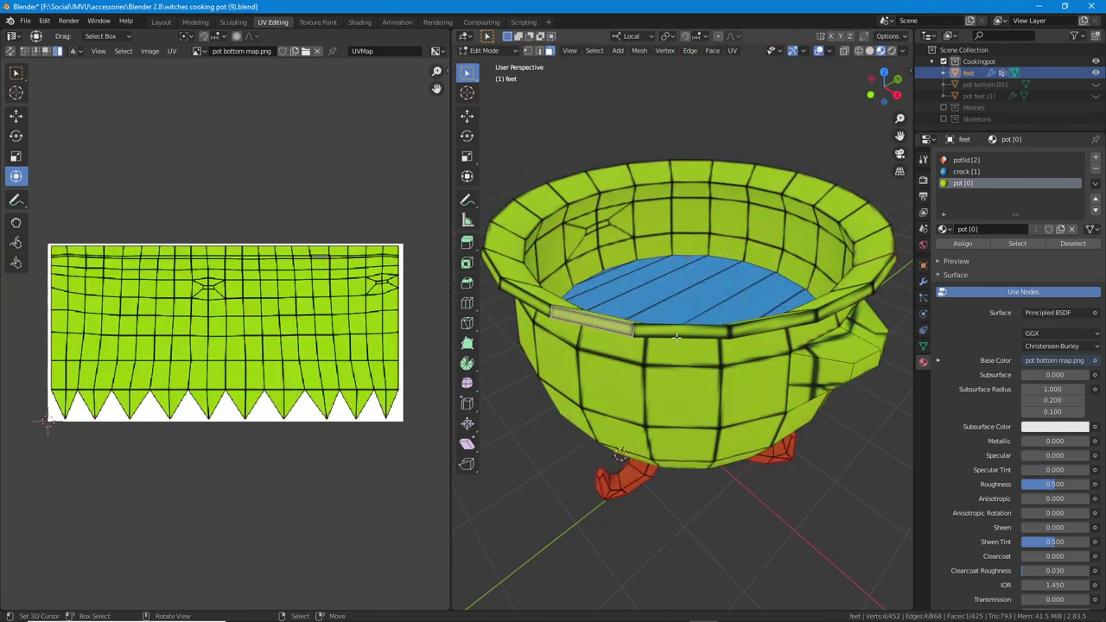
- Select all faces using the pot material and scale the main pot UV island to about 0.92, freeing a strip at the texture map's right edge
click(1018, 244)
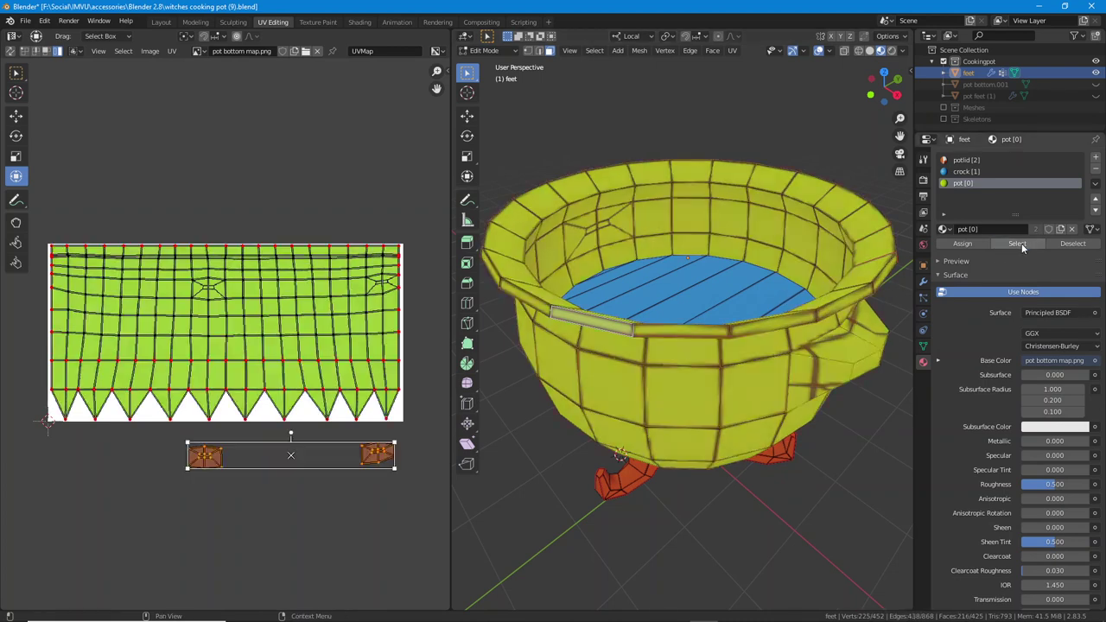
click(180, 334)
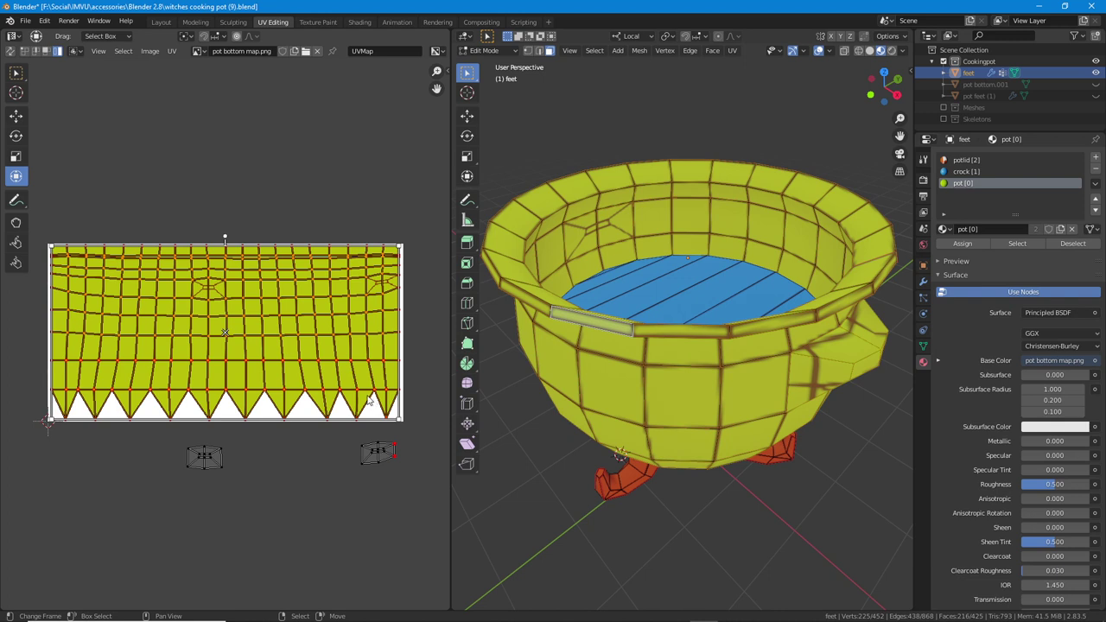
middle_drag(700, 363, 669, 349)
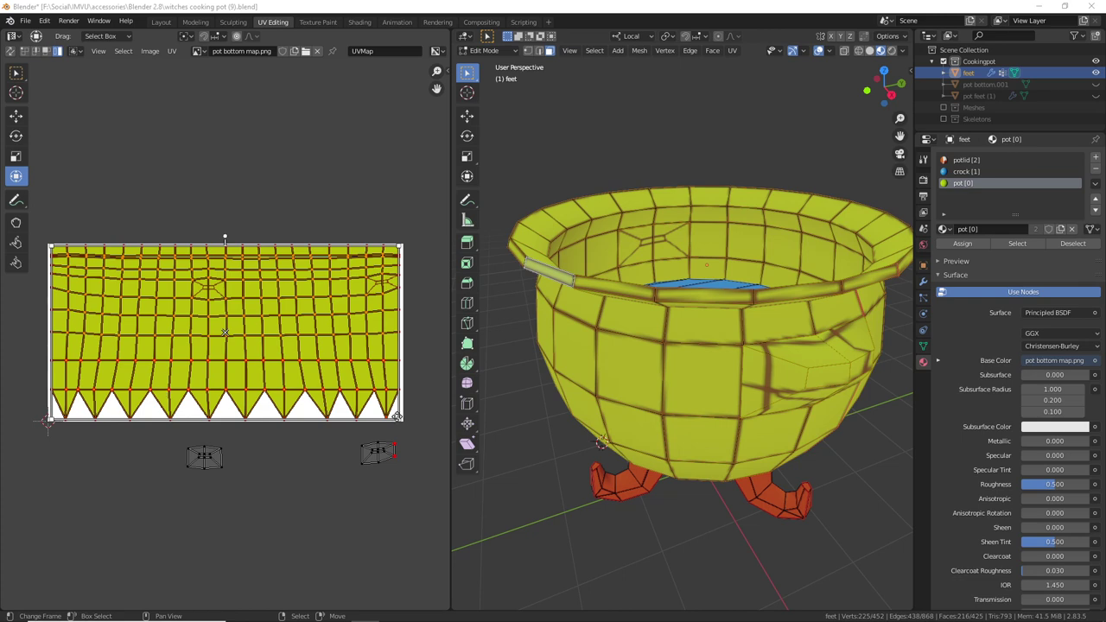
key(s)
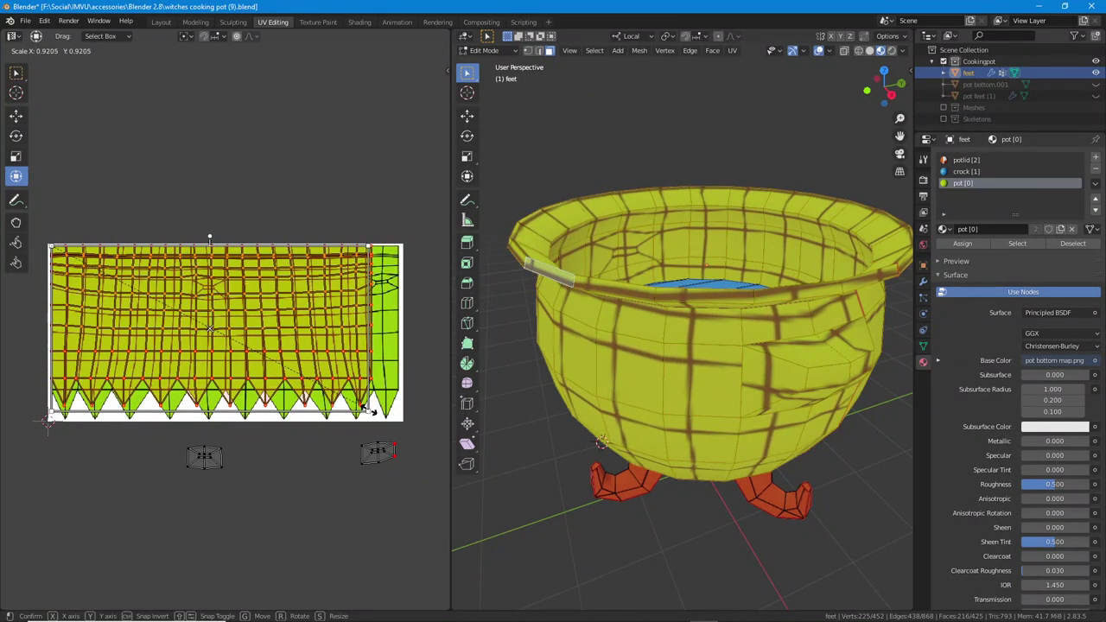
click(371, 411)
- Move the left handle's UV island next to the right handle's island below the texture map
scroll(341, 521, up, 3)
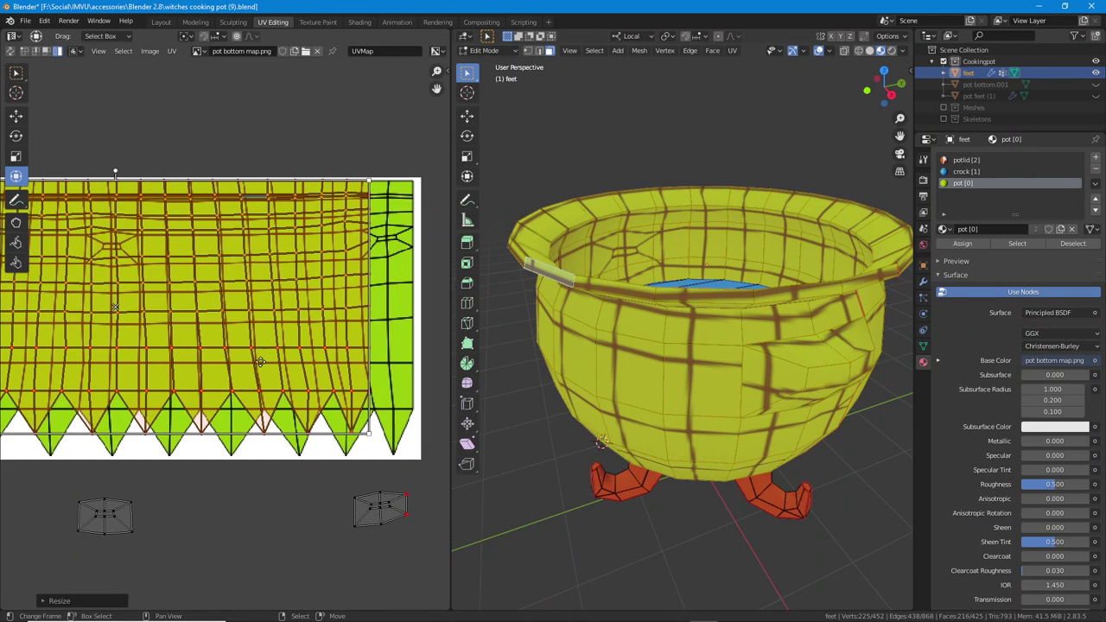
click(341, 521)
scroll(341, 518, up, 2)
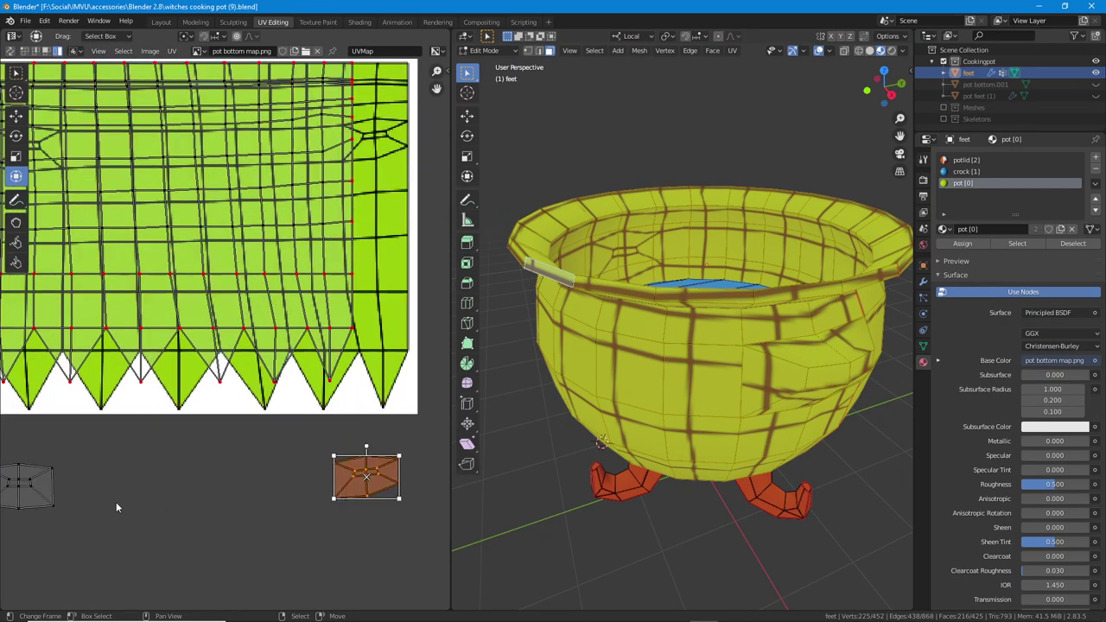
click(30, 495)
drag(30, 495, 298, 485)
middle_drag(298, 485, 253, 416)
scroll(352, 434, up, 1)
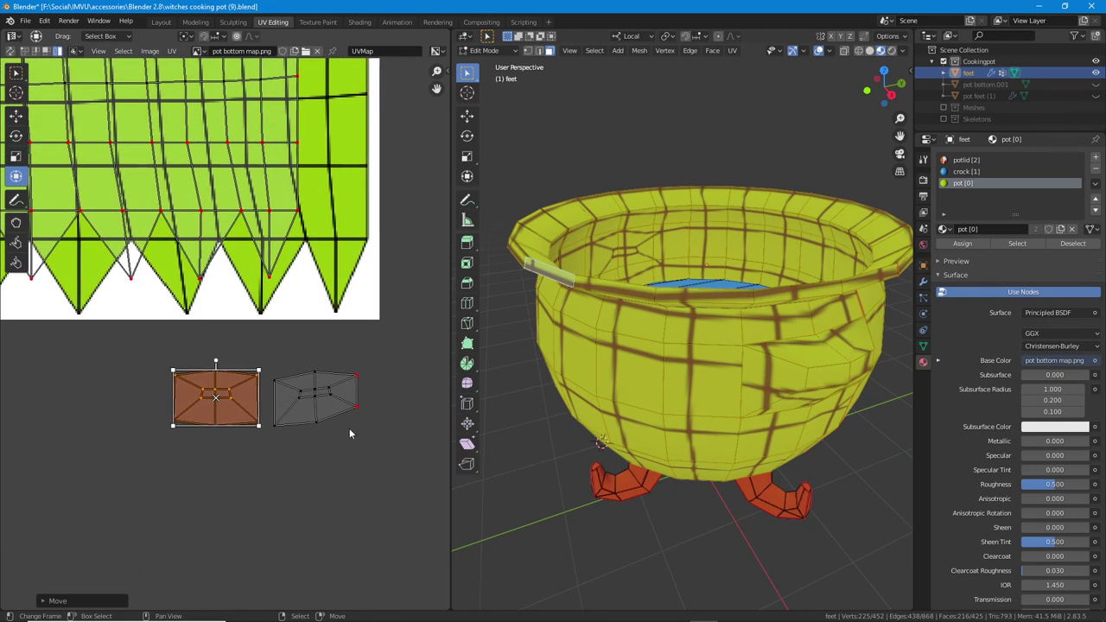
- Reposition the vertices of the right handle's UV island so that its outline and inner panel form straight rectangles
click(354, 415)
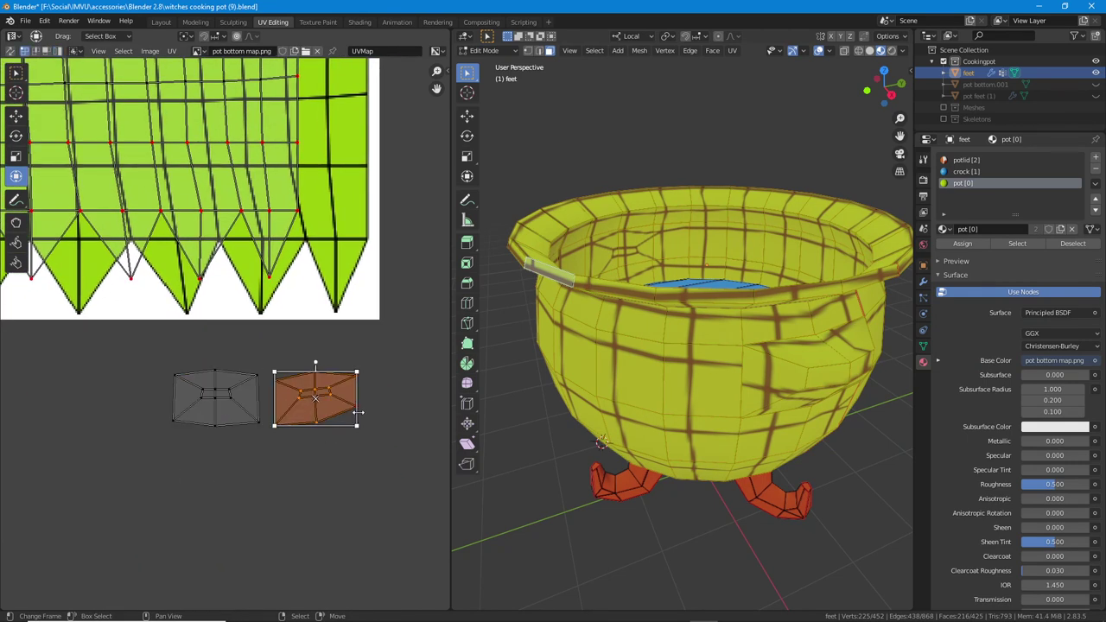
click(356, 407)
drag(356, 407, 363, 436)
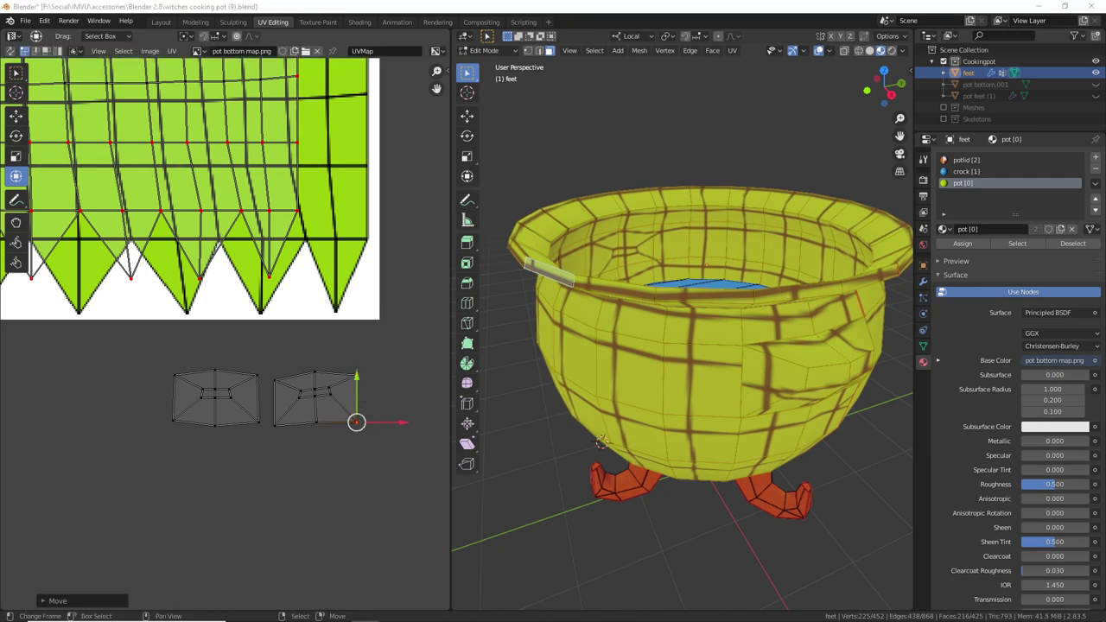
drag(288, 381, 285, 366)
right_drag(286, 367, 287, 366)
right_drag(370, 377, 371, 373)
drag(275, 423, 275, 422)
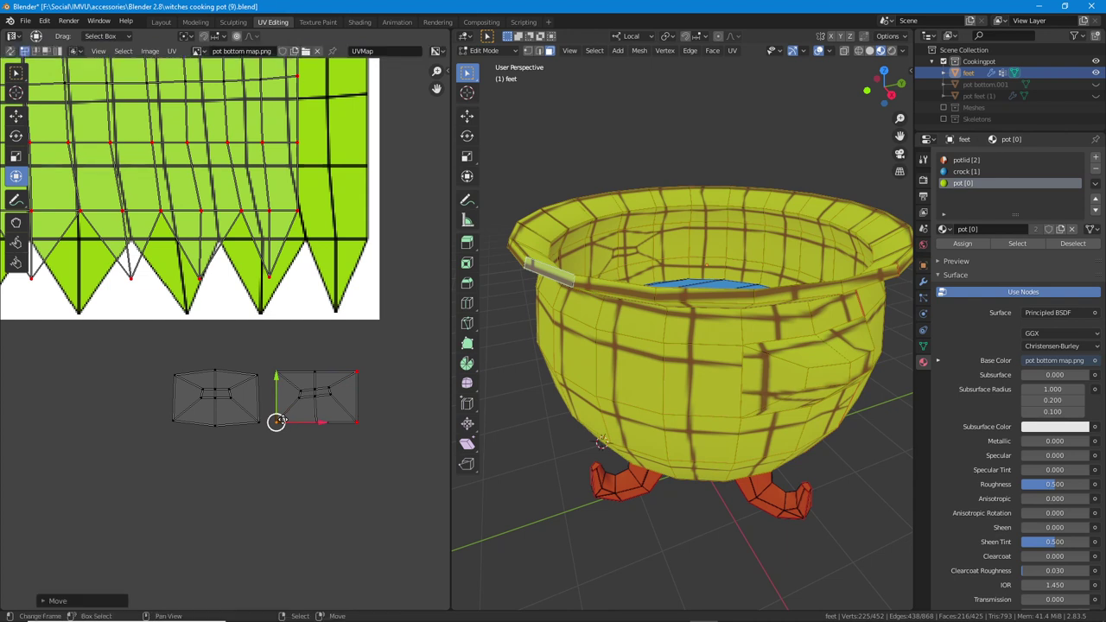
mouse_move(318, 424)
right_down()
mouse_move(325, 385)
mouse_move(326, 420)
right_up()
right_click(330, 405)
scroll(328, 406, up, 3)
drag(320, 417, 286, 388)
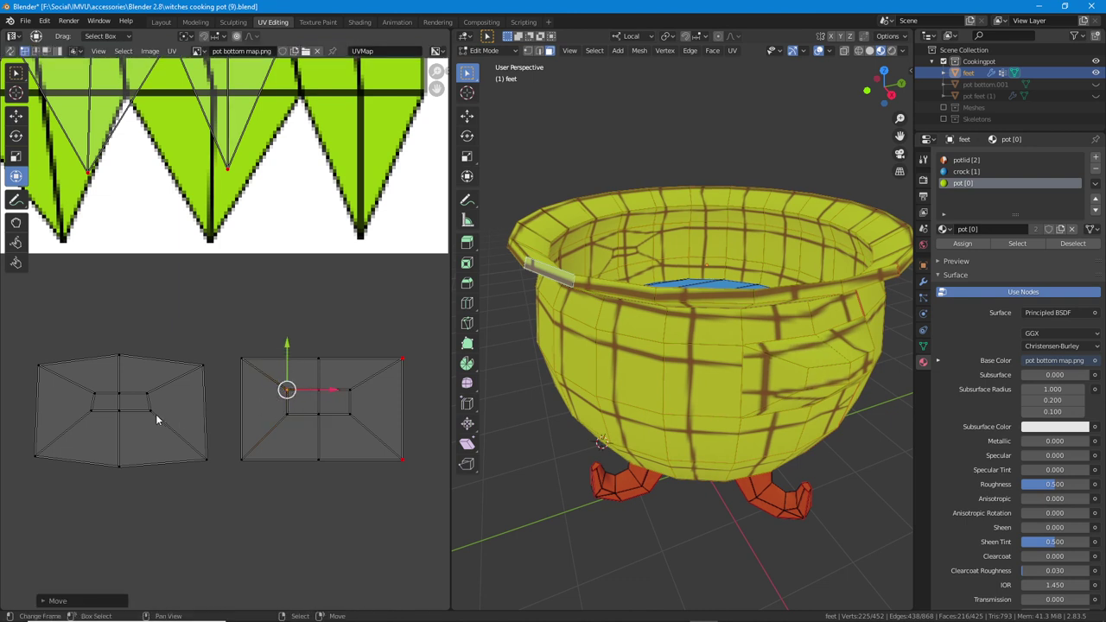
- Straighten the left handle's UV island into a rectangle as well, and move the whole island on top of the right one
drag(155, 416, 147, 414)
drag(118, 415, 42, 463)
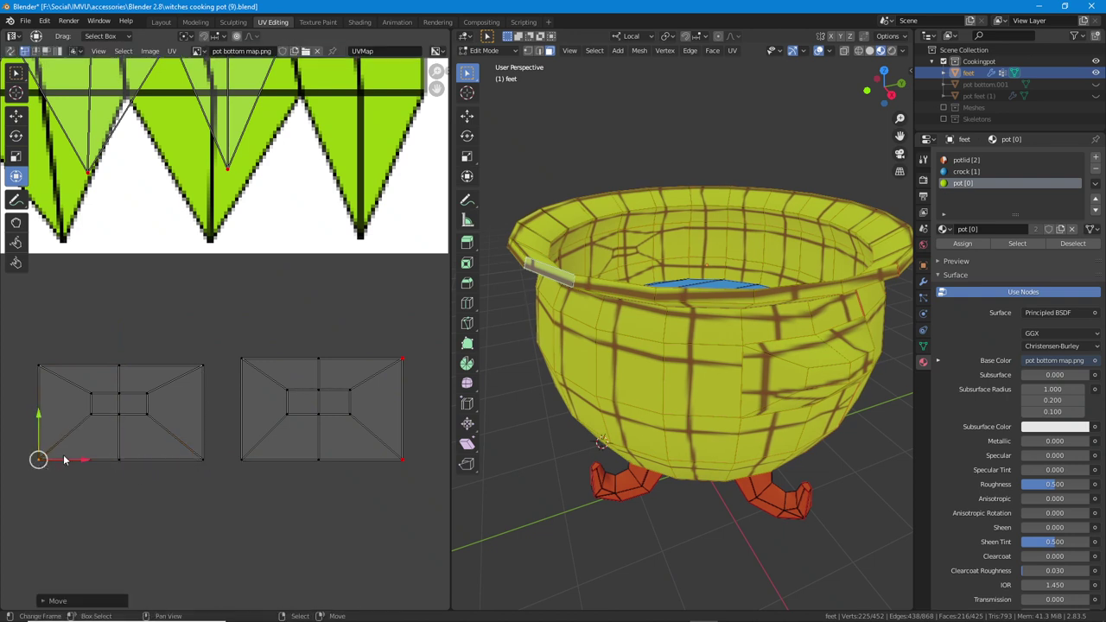
click(59, 53)
right_click(127, 396)
drag(128, 396, 333, 394)
click(333, 394)
scroll(285, 389, up, 3)
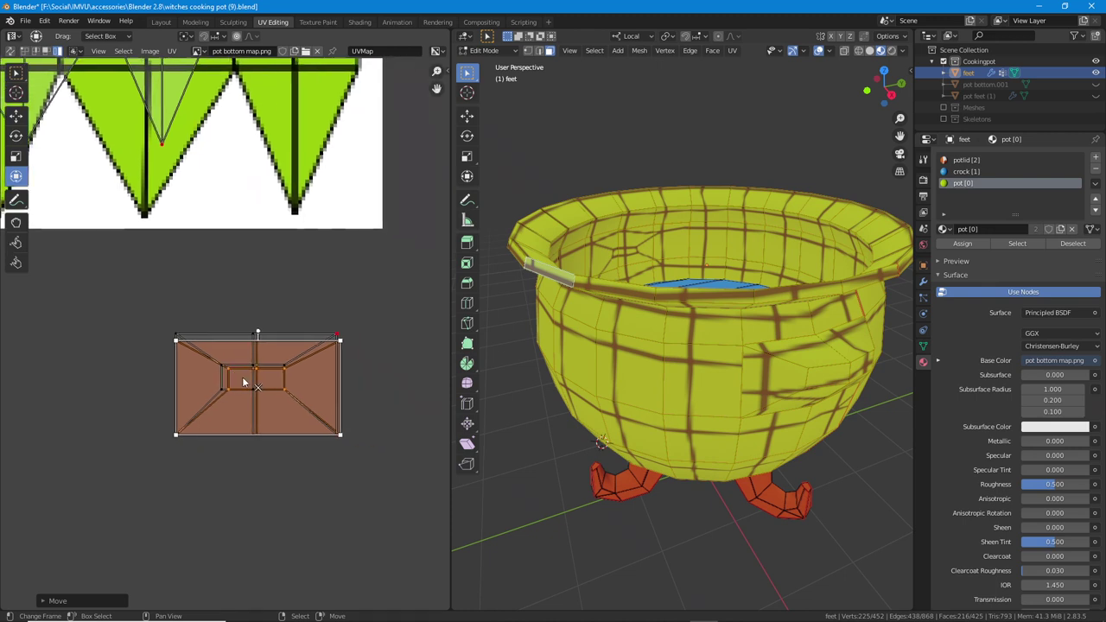
- Align the left corners and middle vertices of the overlaid island's inner panel with the matching vertices of the island beneath
click(25, 52)
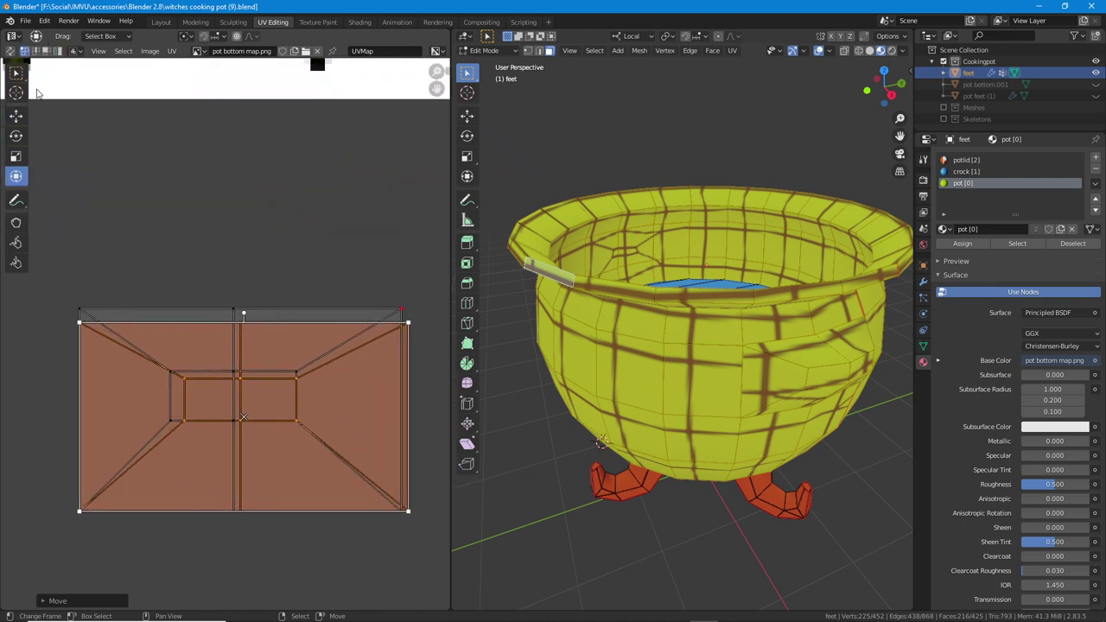
right_click(188, 374)
key(g)
click(175, 376)
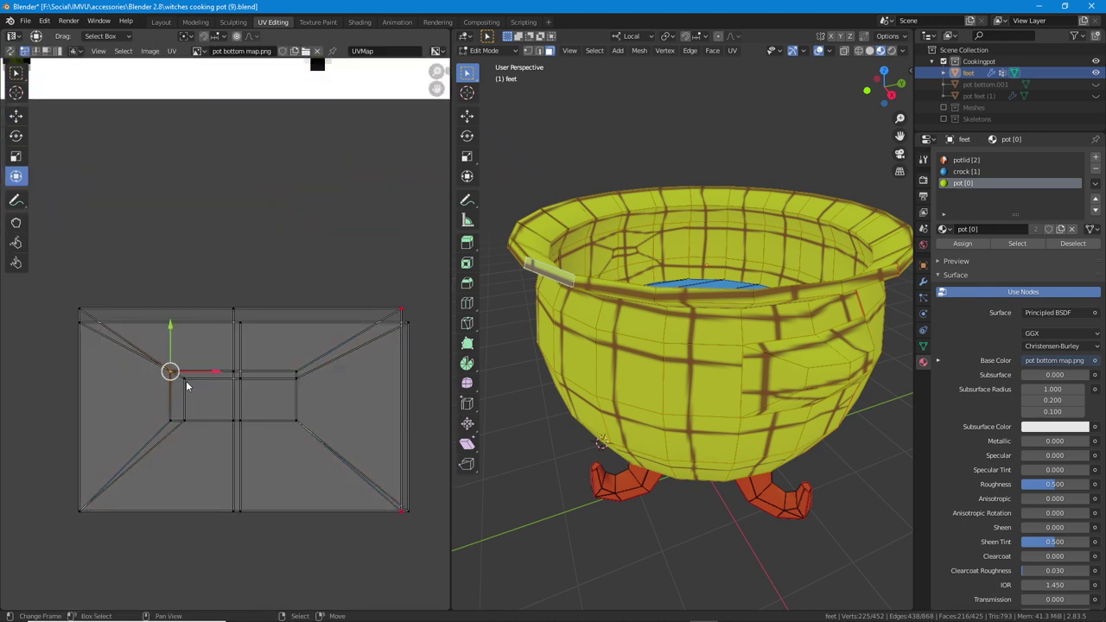
right_click(188, 385)
key(g)
click(174, 379)
right_drag(189, 427, 175, 427)
right_drag(243, 424, 235, 423)
click(234, 373)
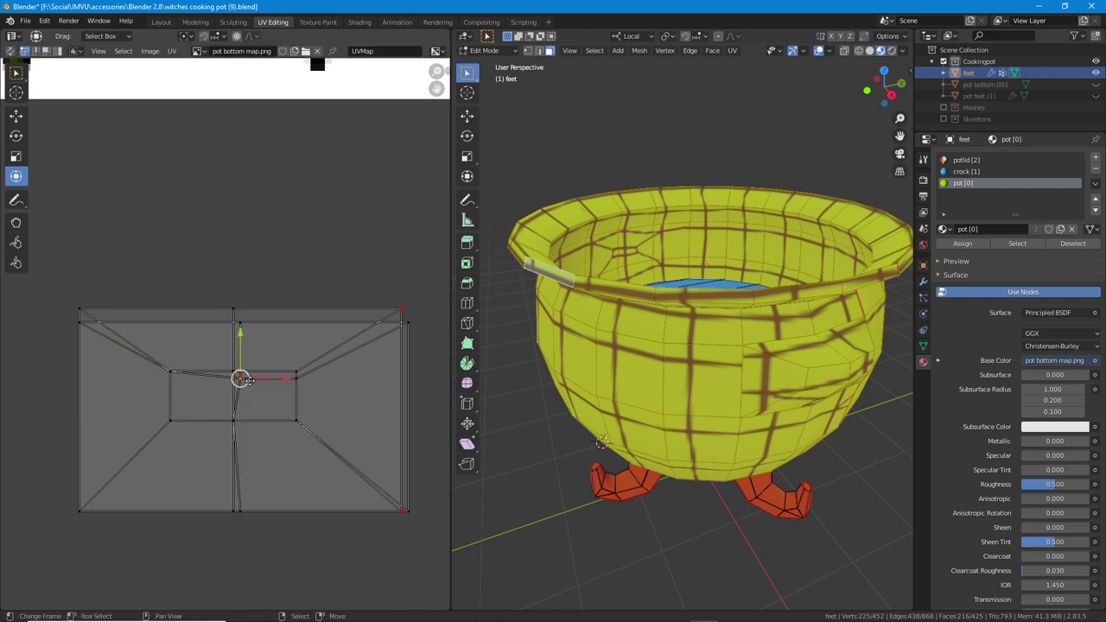
key(g)
click(237, 375)
- Match the overlaid island's outer bottom midpoint and upper-right inner corner to the vertices of the other handle island
click(252, 511)
key(g)
click(245, 508)
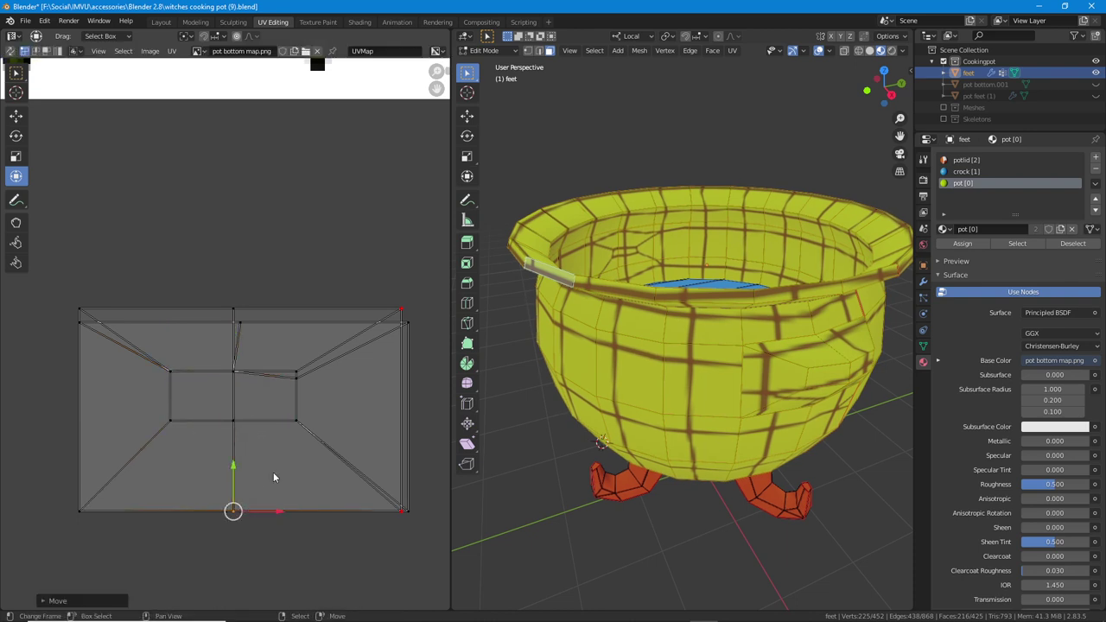
click(306, 385)
key(g)
click(312, 388)
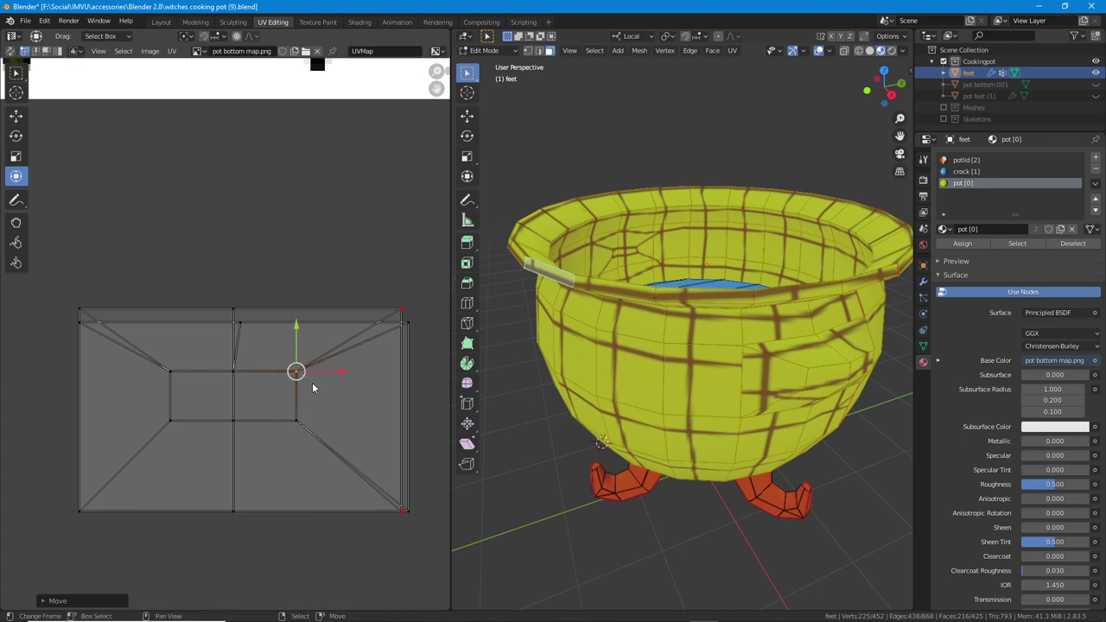
- Align the overlaid island's upper corners, top midpoint and lower-right corner with the outline of the other handle island
click(412, 340)
key(g)
click(407, 328)
click(260, 332)
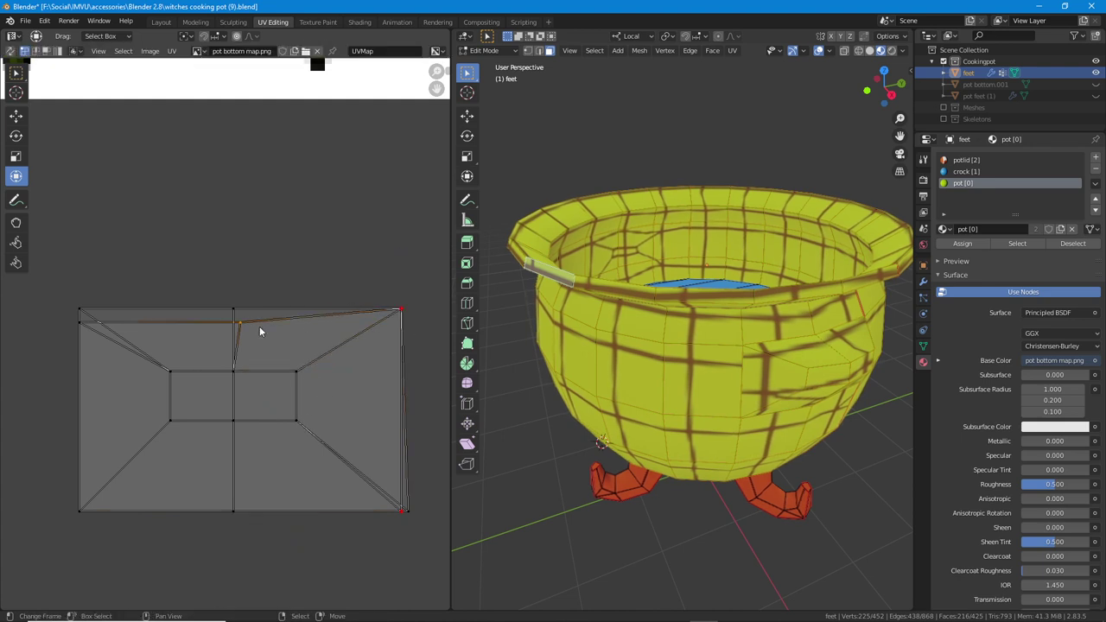
key(g)
click(253, 316)
click(94, 322)
key(g)
click(93, 309)
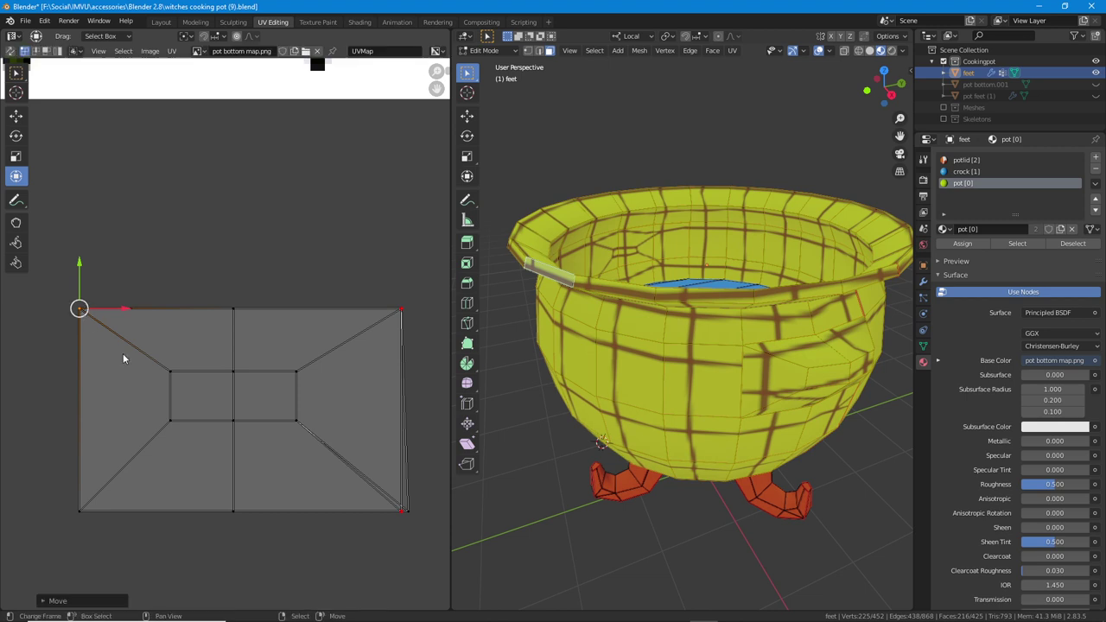
click(402, 512)
key(g)
click(397, 513)
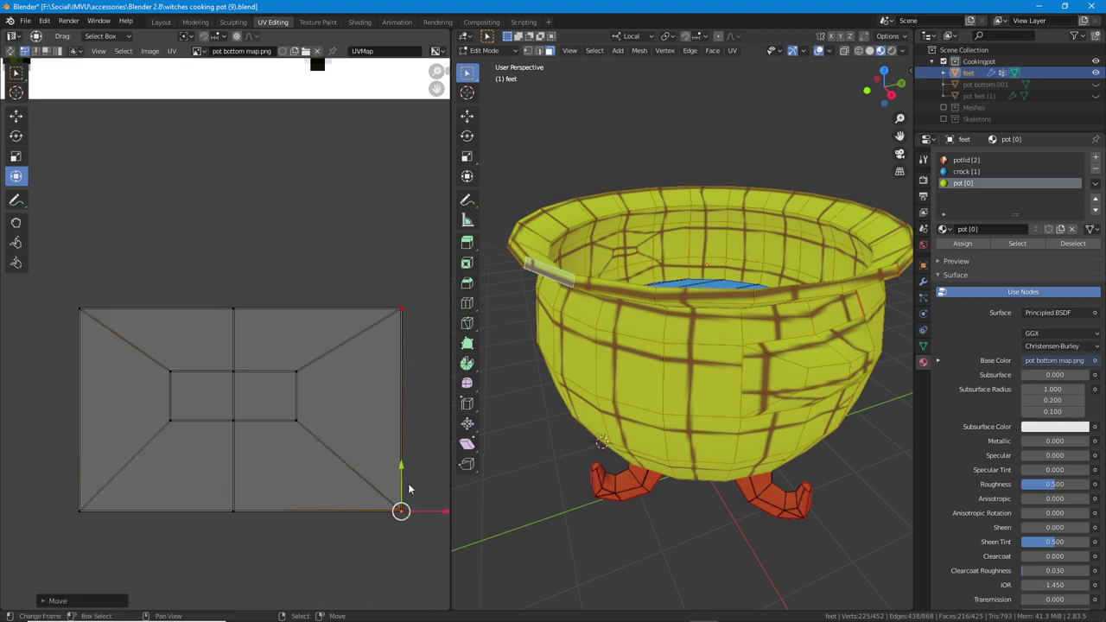
- Select the vertices along the right edge of the overlapping handle islands and pin them
scroll(365, 344, down, 2)
drag(281, 287, 383, 522)
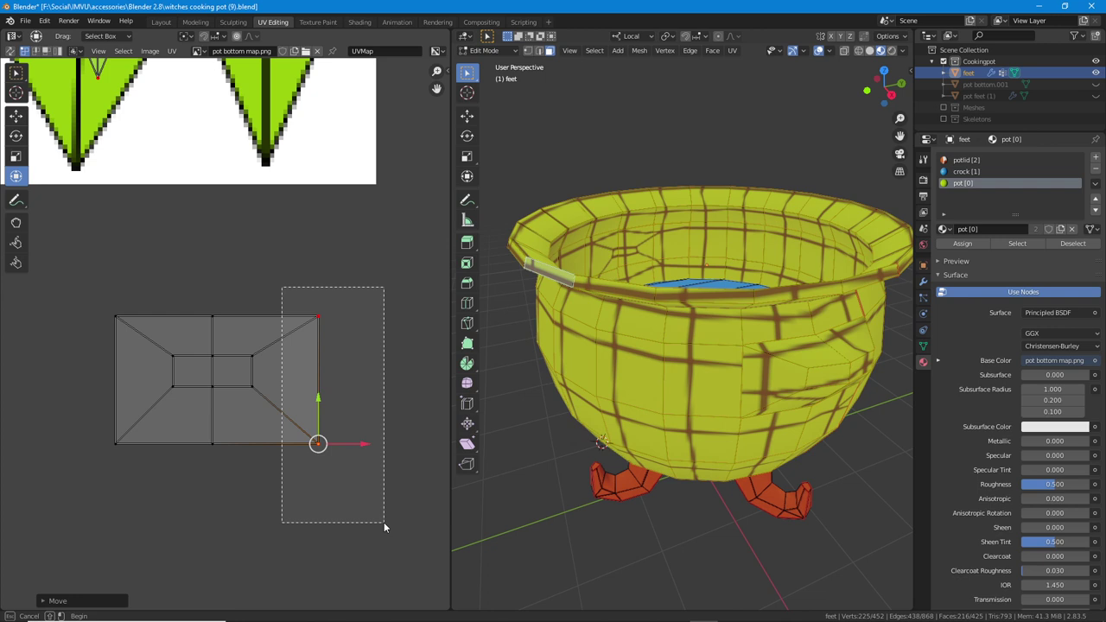
drag(384, 522, 383, 522)
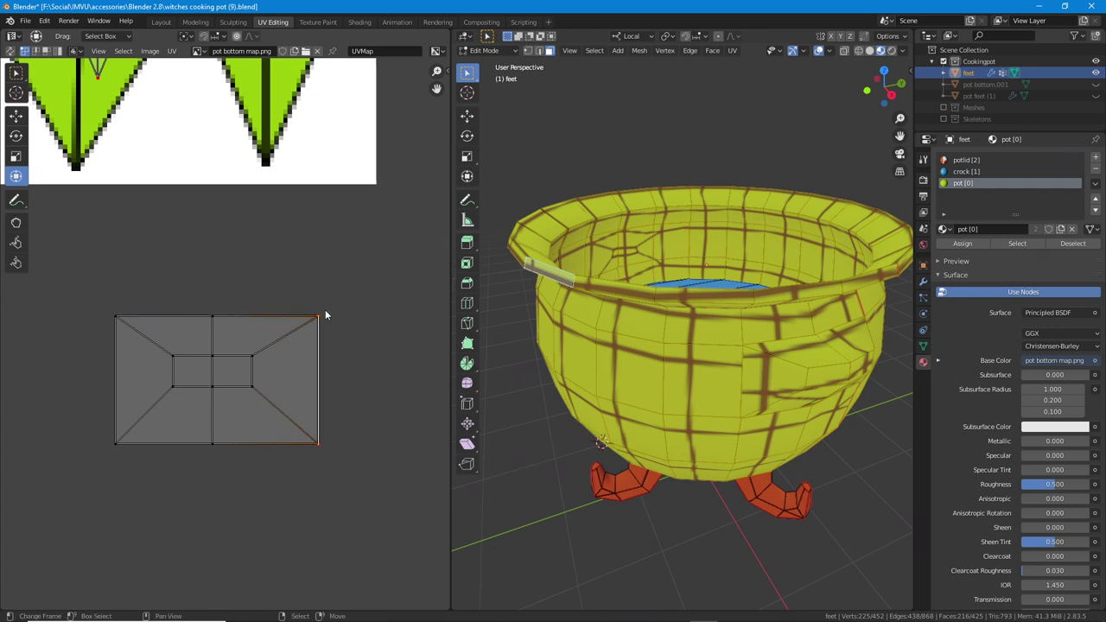
click(172, 52)
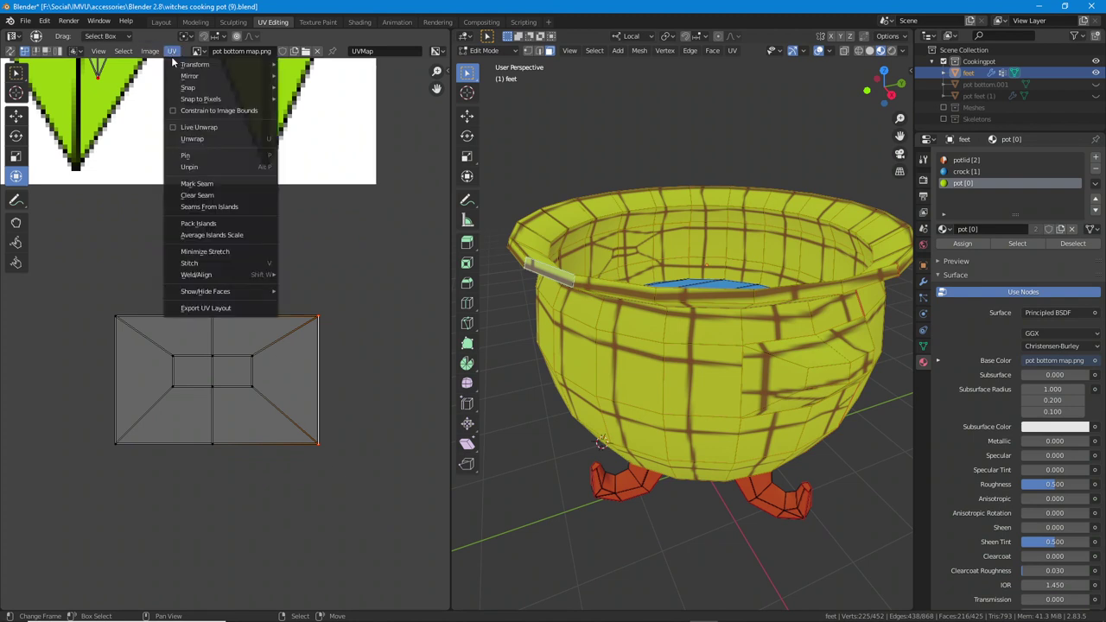
click(197, 156)
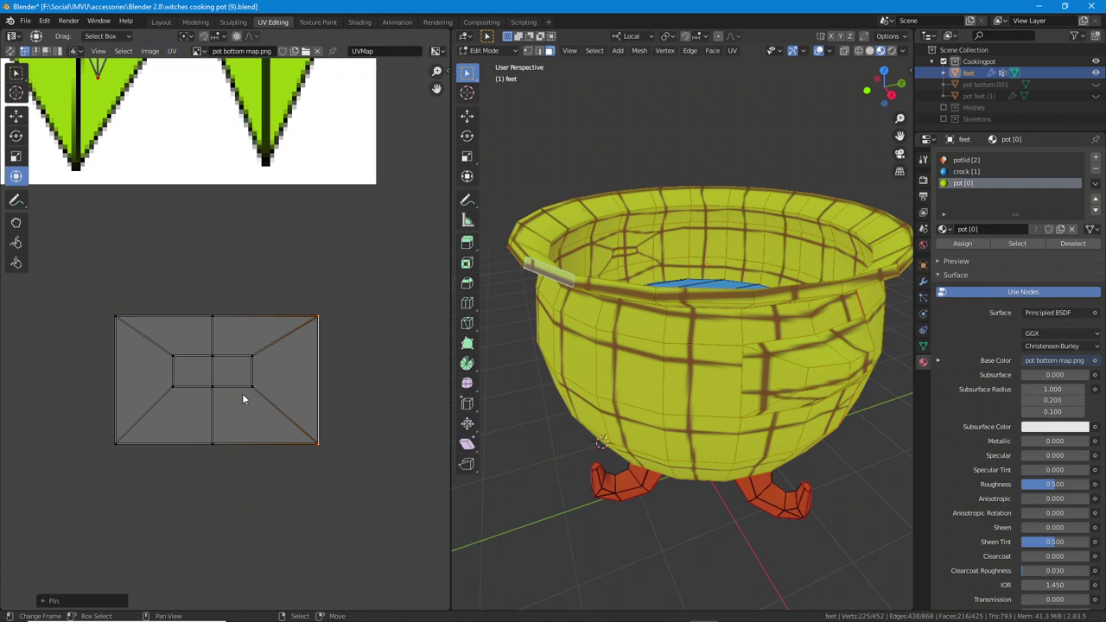
- Select one of the two stacked handle islands as a whole and move it out to the left of the other
click(57, 50)
click(171, 358)
scroll(337, 446, down, 1)
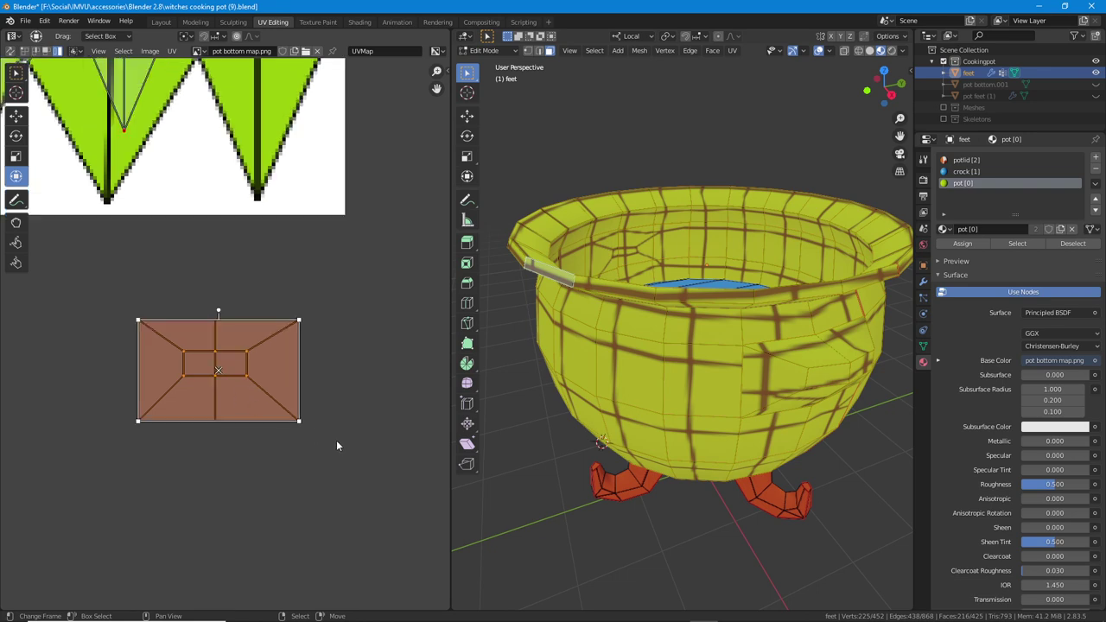
middle_drag(238, 404, 291, 458)
drag(272, 424, 47, 424)
scroll(153, 438, down, 3)
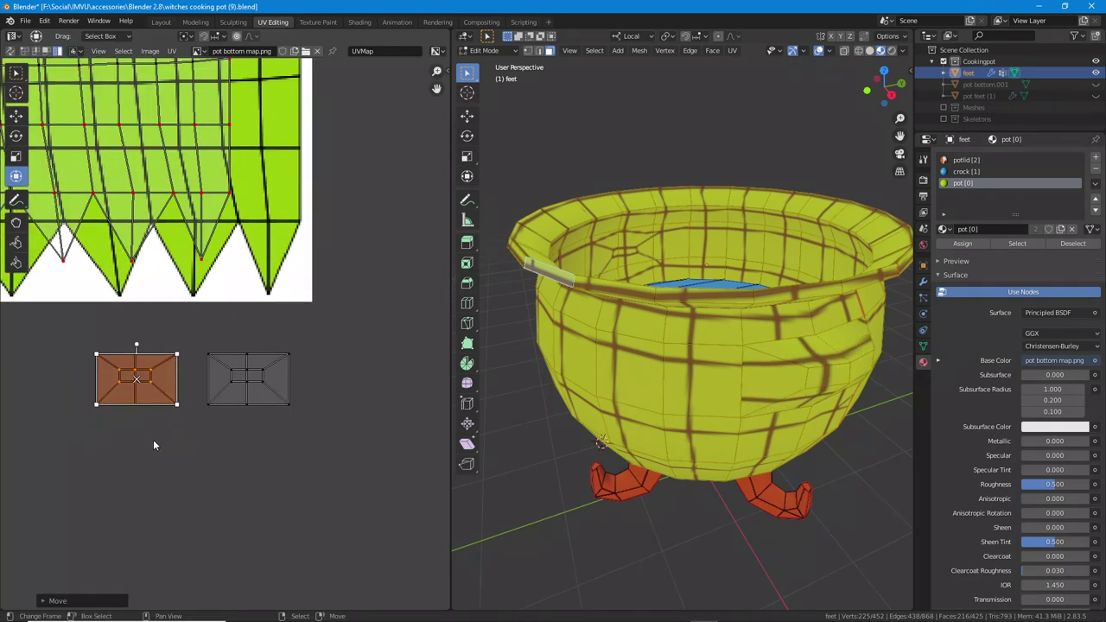
- Select both handle islands, enlarge them together and rotate them a quarter turn so they stand one above the other
middle_drag(159, 321, 309, 348)
scroll(230, 441, down, 3)
middle_drag(309, 399, 232, 414)
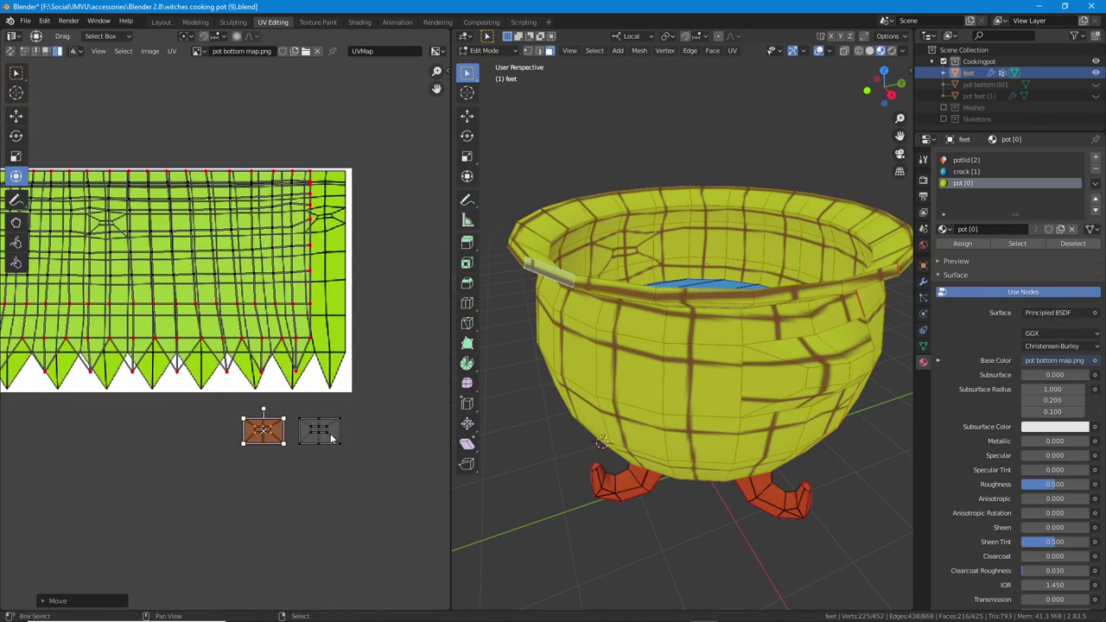
shift+click(333, 436)
drag(338, 444, 390, 457)
key(r)
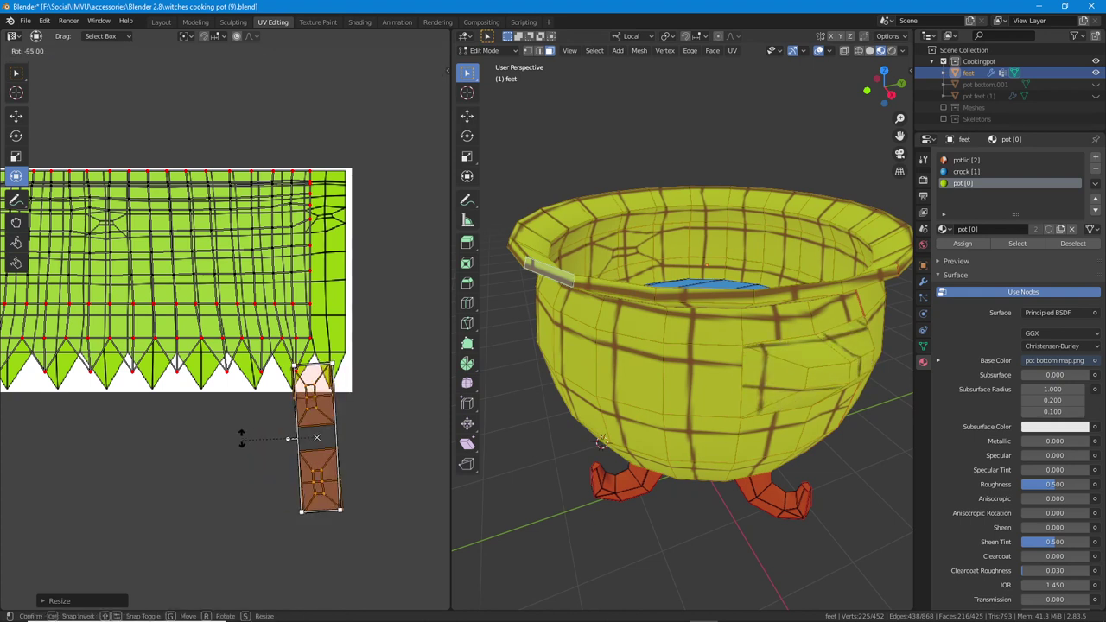
click(295, 442)
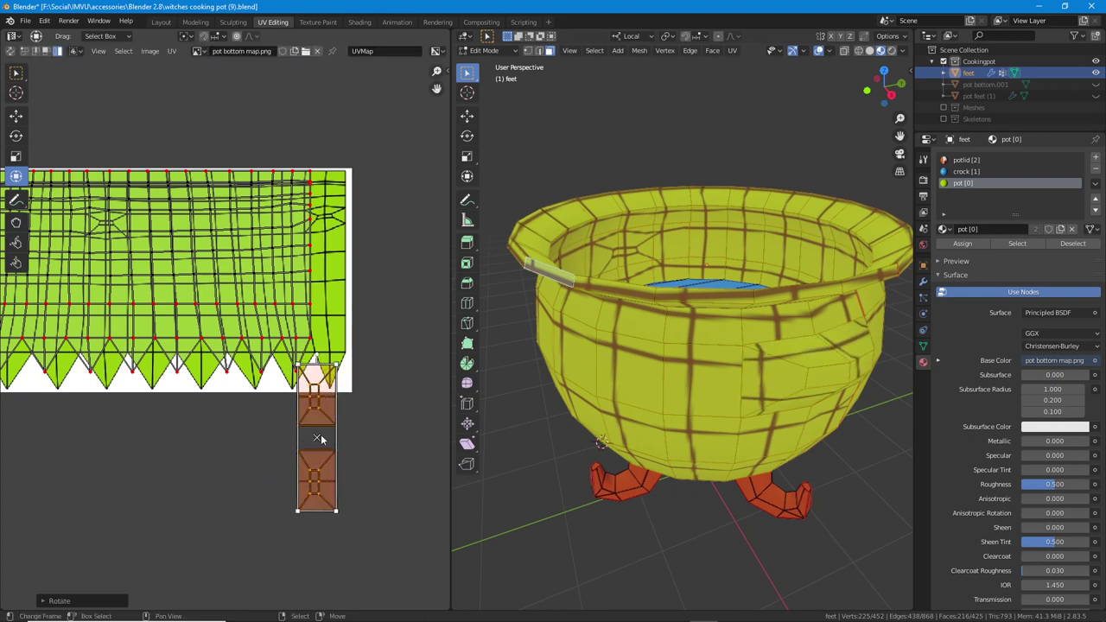
- Reselect both handle islands and move them into the free strip at the right edge of the texture map
key(alt+a)
key(l)
key(l)
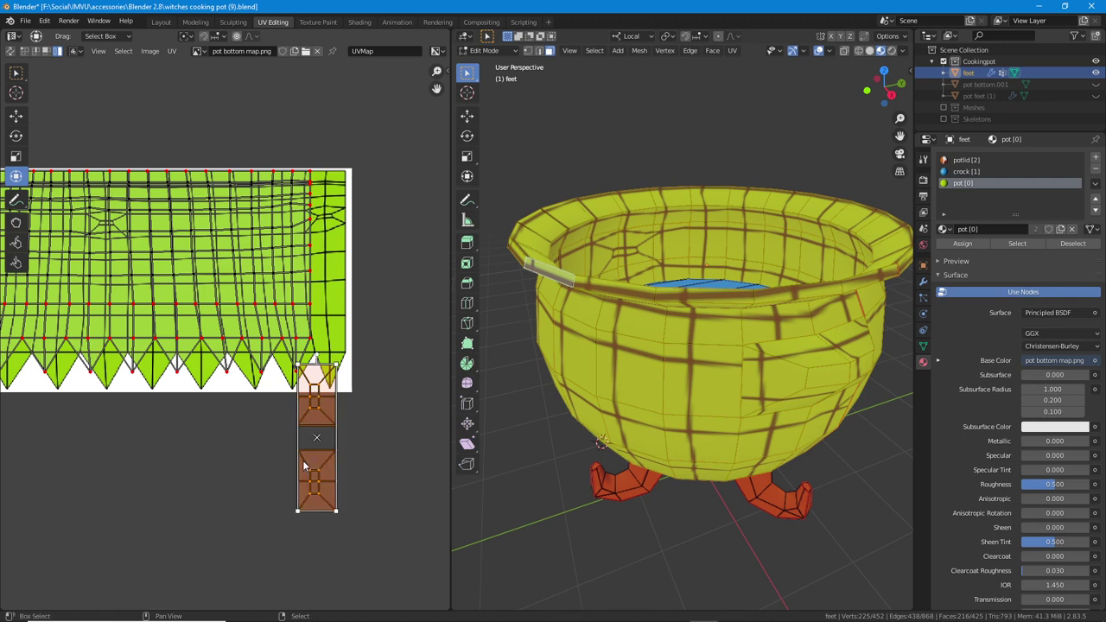
key(g)
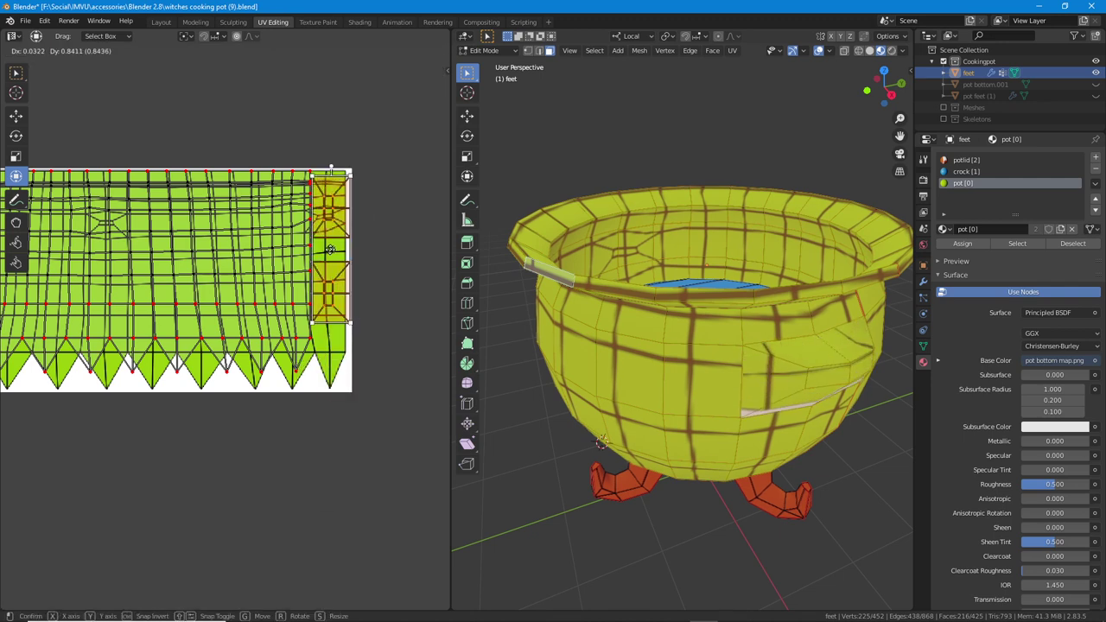
click(329, 250)
- Shrink the main pot UV island slightly to clear the handle islands, and select the lower handle island
click(292, 327)
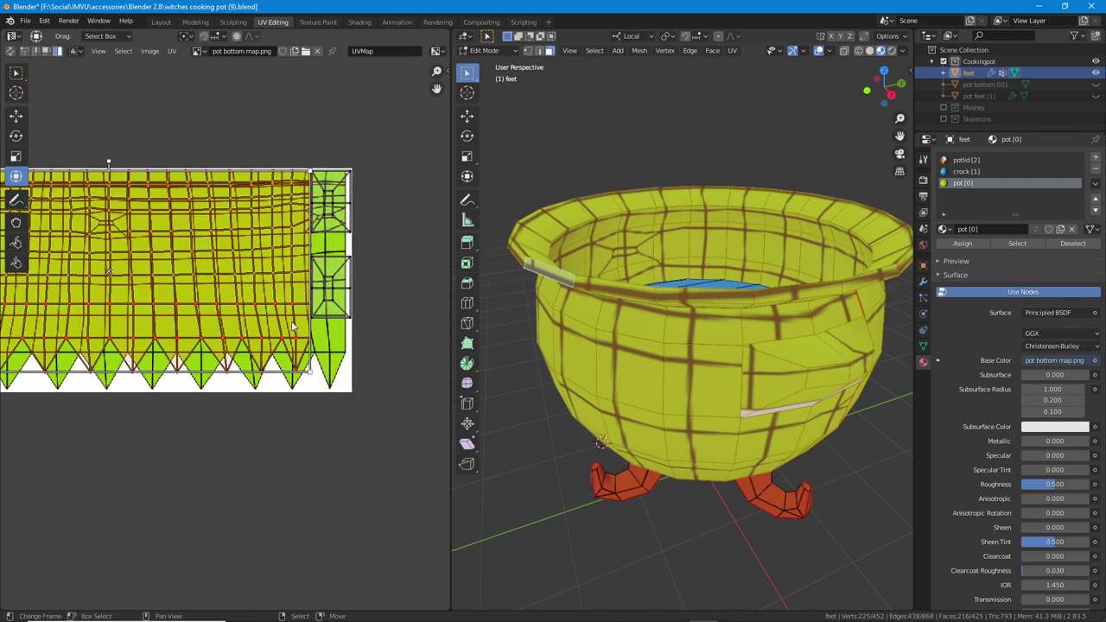
middle_drag(292, 327, 302, 369)
key(s)
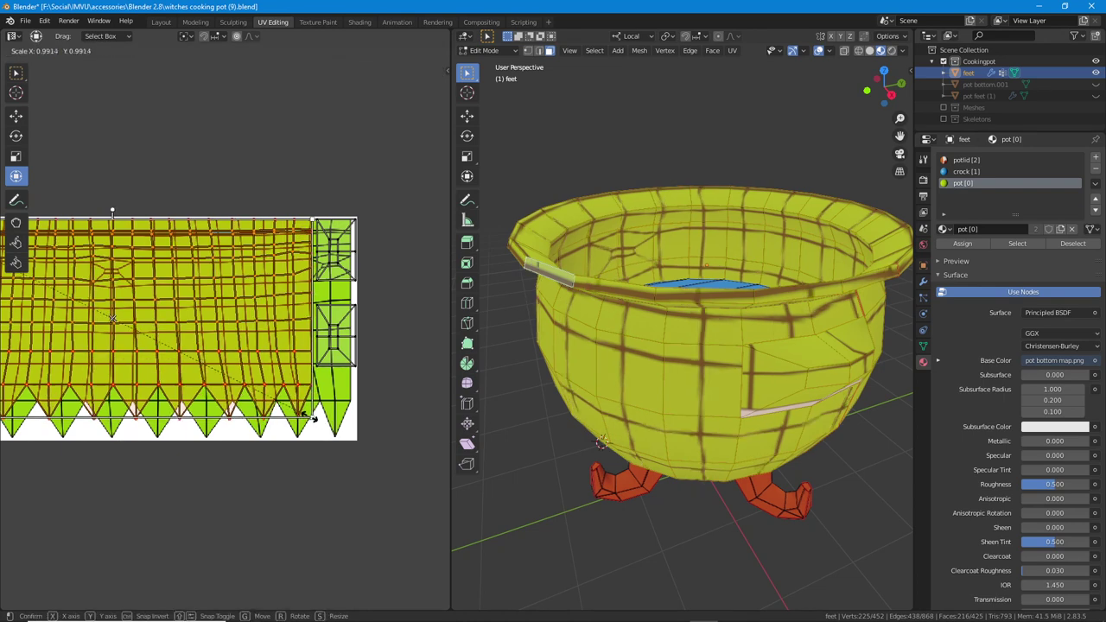
click(330, 351)
click(330, 349)
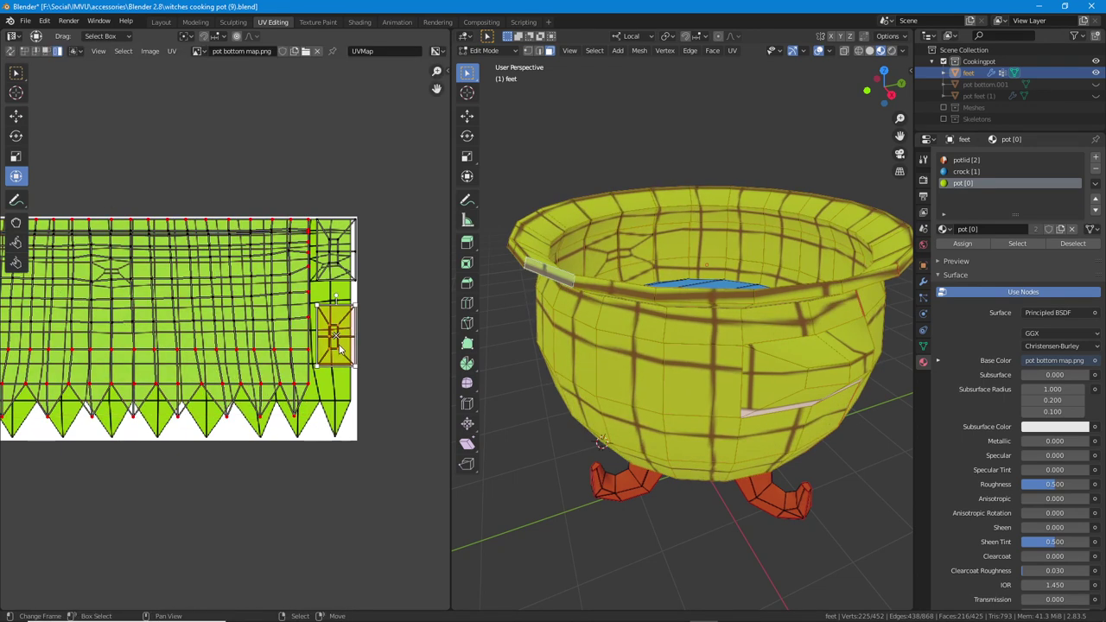
- Move the lower handle island up and nudge the upper one so both sit inside the map, clear of the main pot UVs
key(g)
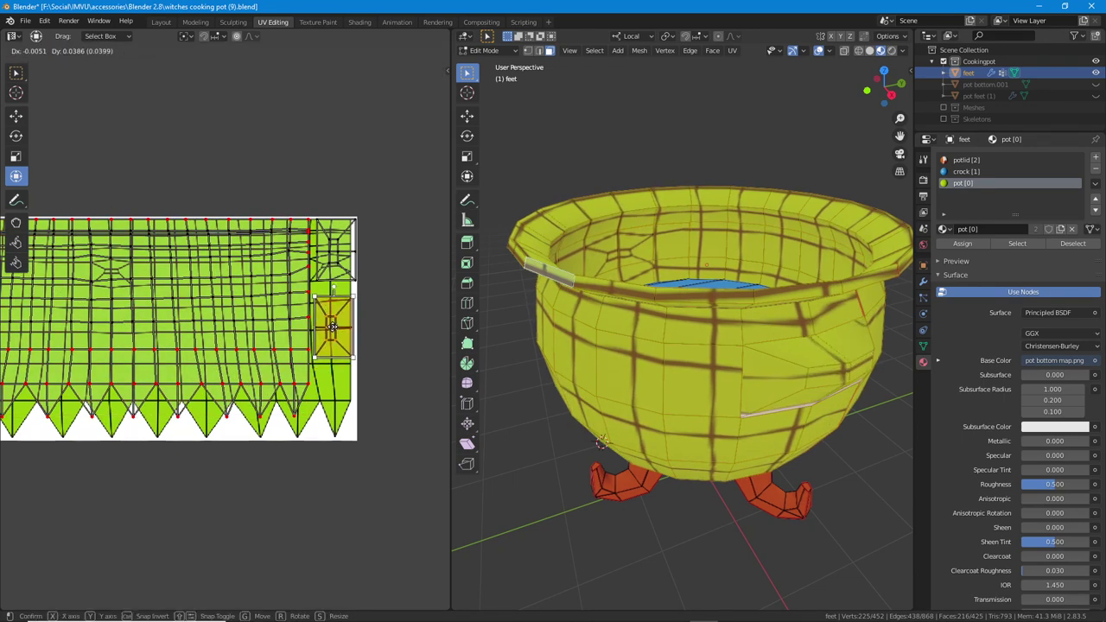
click(334, 327)
click(335, 250)
drag(335, 251, 335, 252)
click(335, 332)
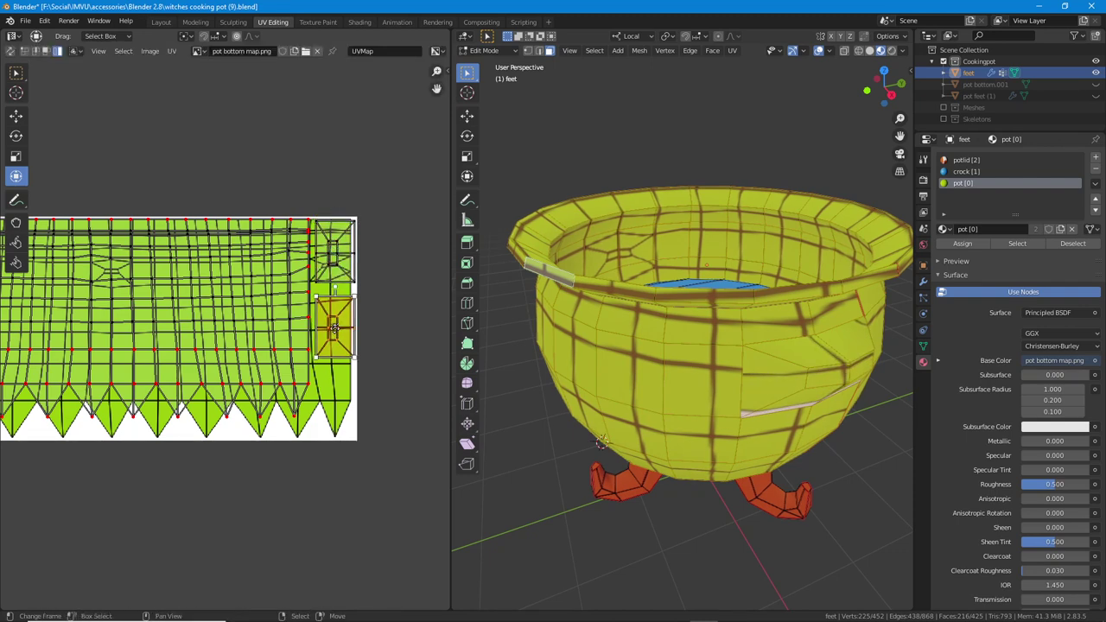
drag(334, 328, 335, 327)
- Adjust individual vertices beside the handle opening in the middle of the main pot island to even out the grid
scroll(293, 436, down, 1)
middle_drag(164, 422, 256, 429)
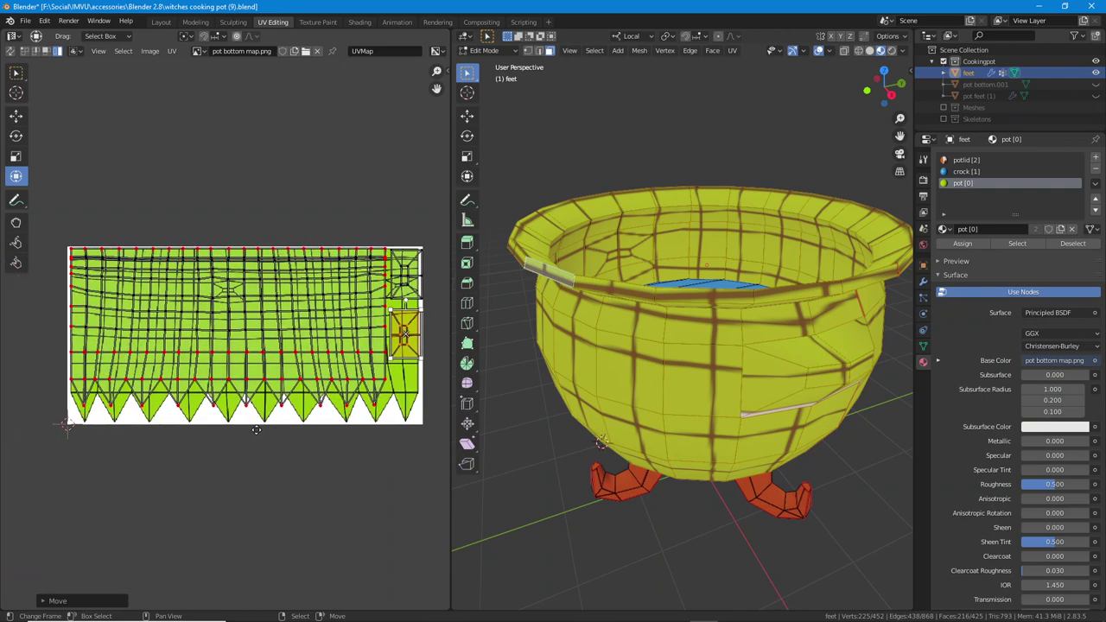
scroll(201, 324, up, 1)
middle_drag(231, 320, 207, 368)
scroll(203, 350, up, 2)
key(a)
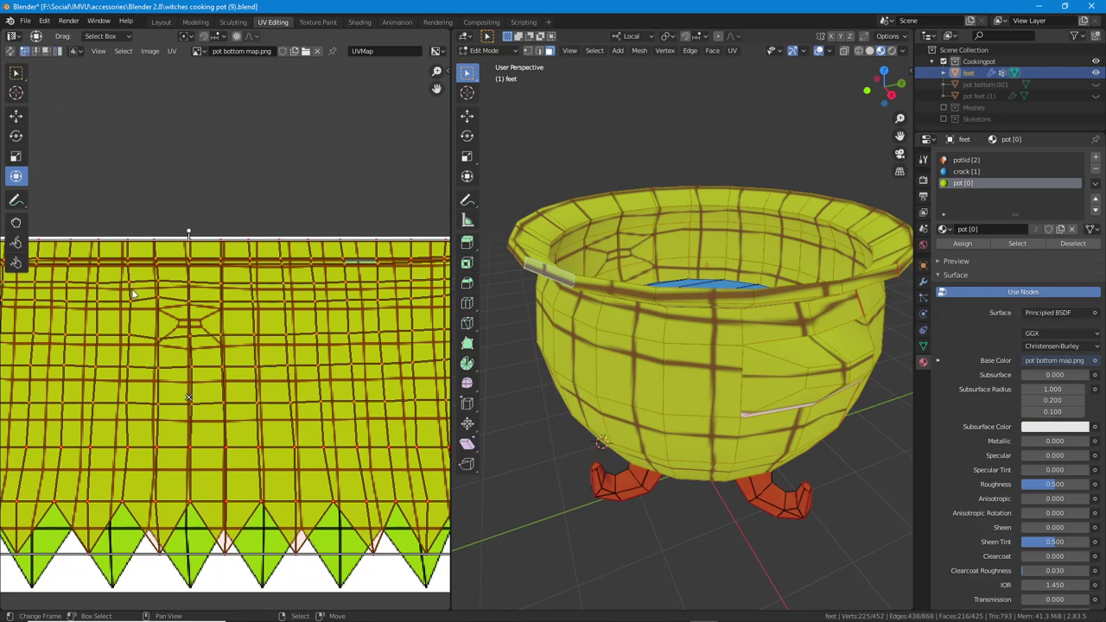
click(156, 303)
drag(157, 302, 160, 335)
click(161, 341)
- Reposition two grid vertices near the right edge of the main pot island, beside the handle islands
middle_drag(347, 351, 199, 349)
shift+right_click(324, 294)
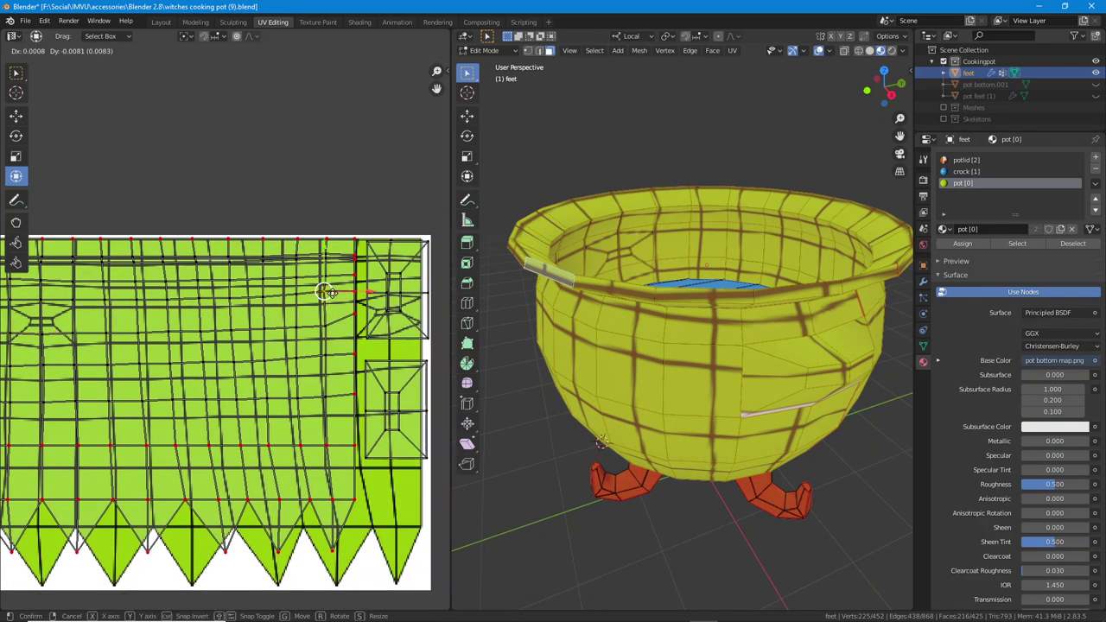
click(327, 328)
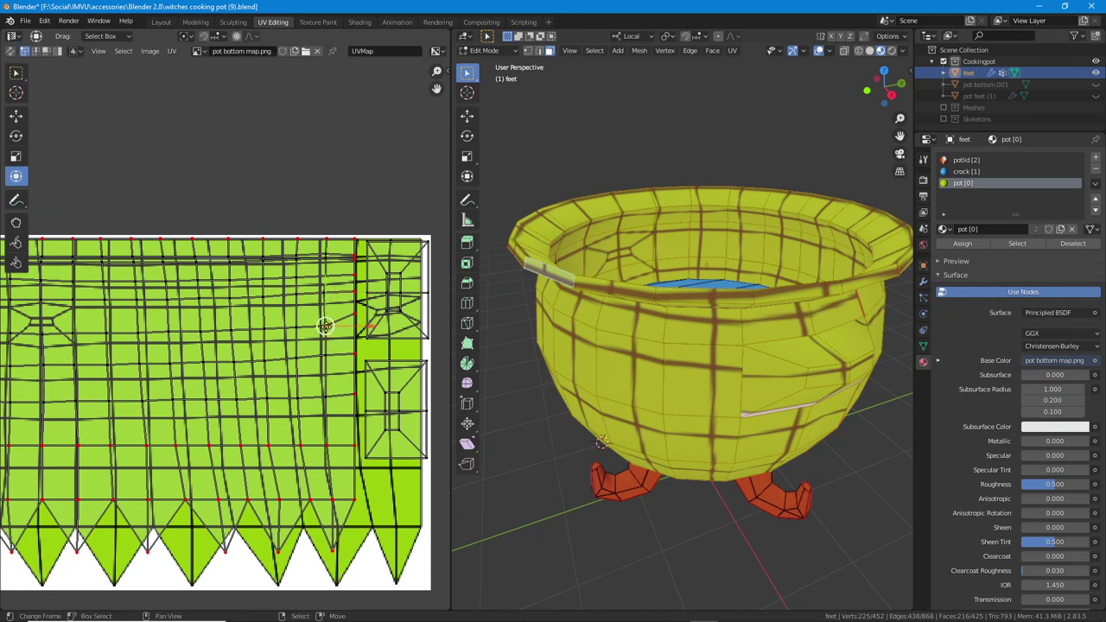
drag(327, 327, 332, 322)
right_drag(332, 322, 297, 324)
- Select all the UVs of the pot and handles and start exporting the UV layout
scroll(139, 393, down, 2)
scroll(138, 396, up, 1)
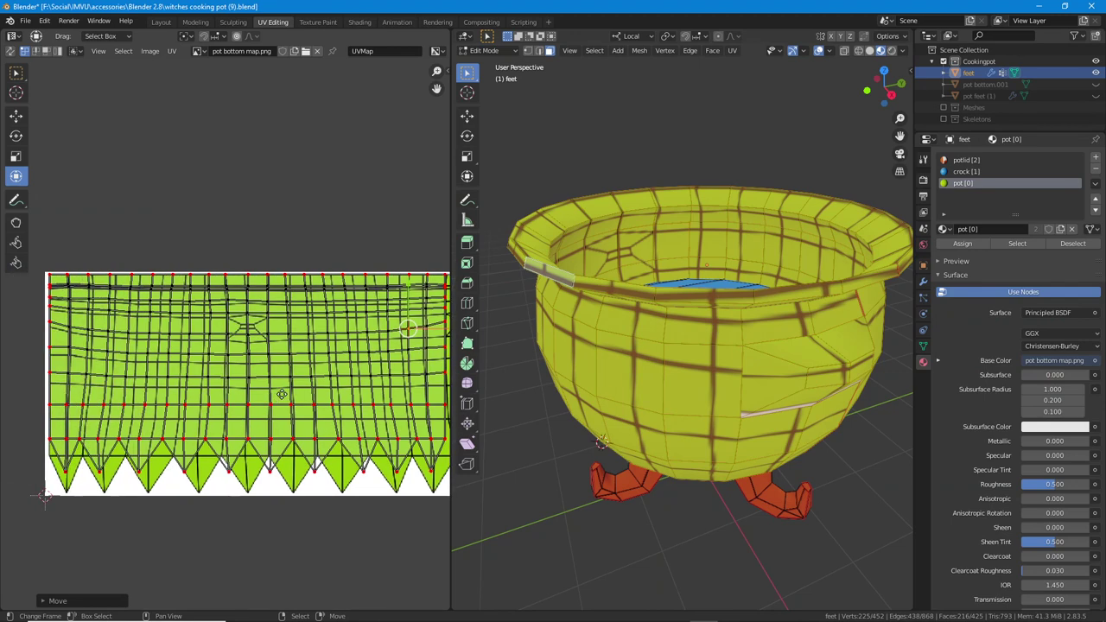
scroll(259, 395, up, 1)
middle_drag(814, 394, 762, 385)
scroll(322, 436, down, 1)
middle_drag(265, 382, 243, 387)
key(a)
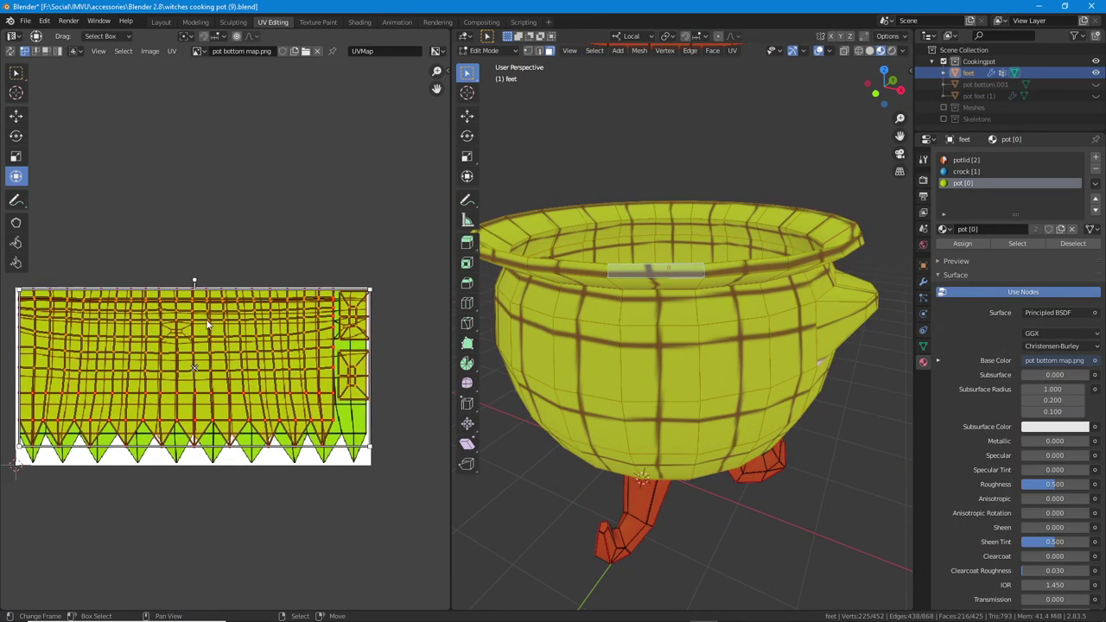
click(172, 51)
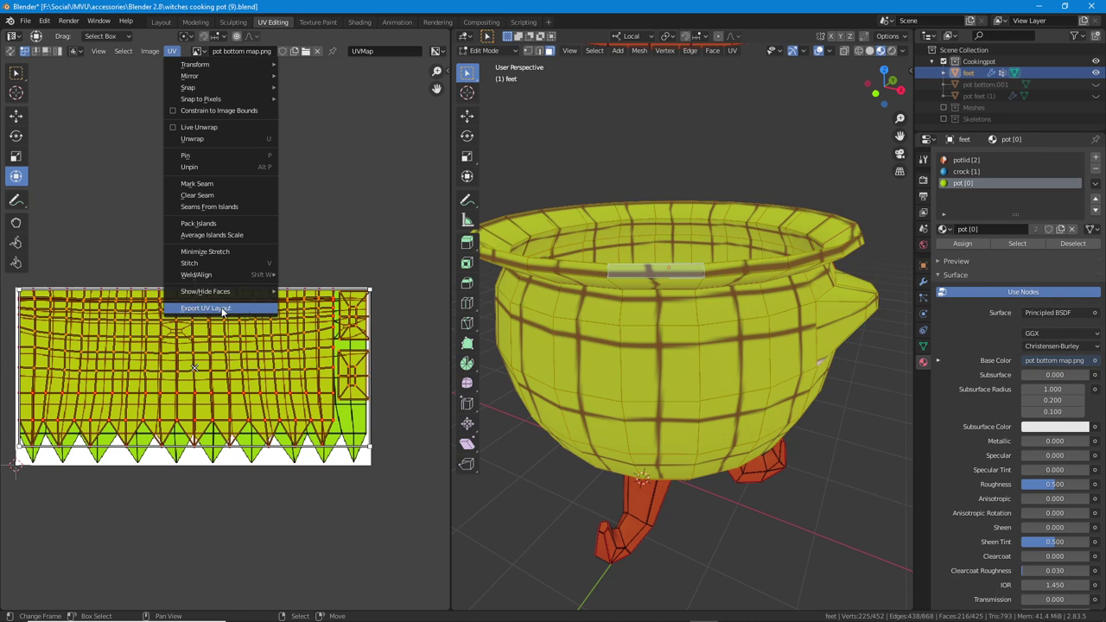
drag(173, 319, 235, 319)
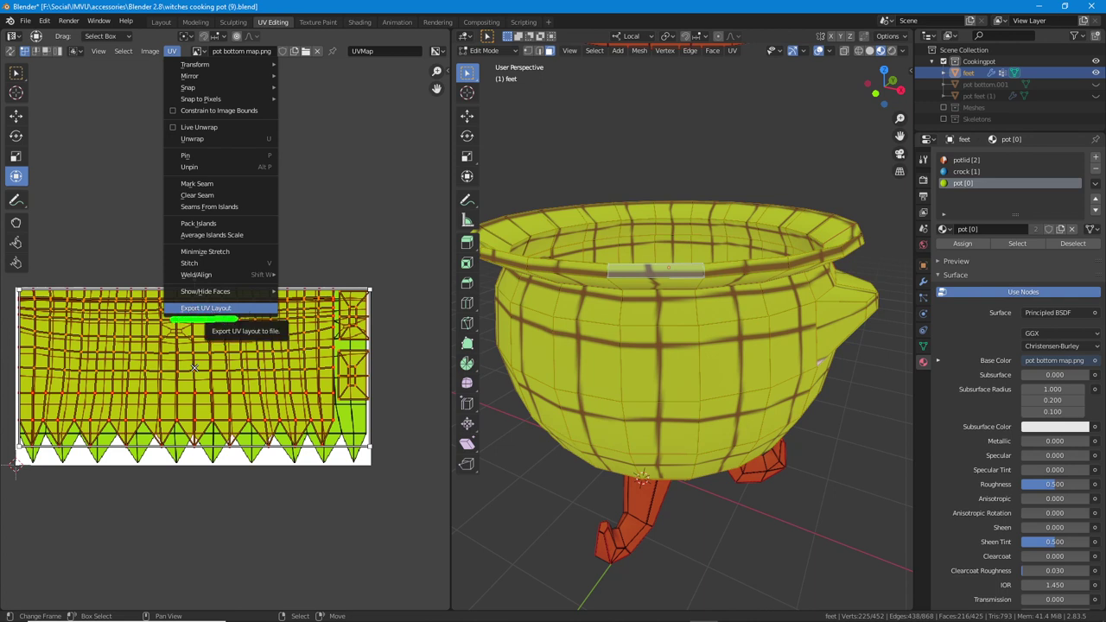
drag(162, 62, 183, 63)
key(Escape)
click(172, 51)
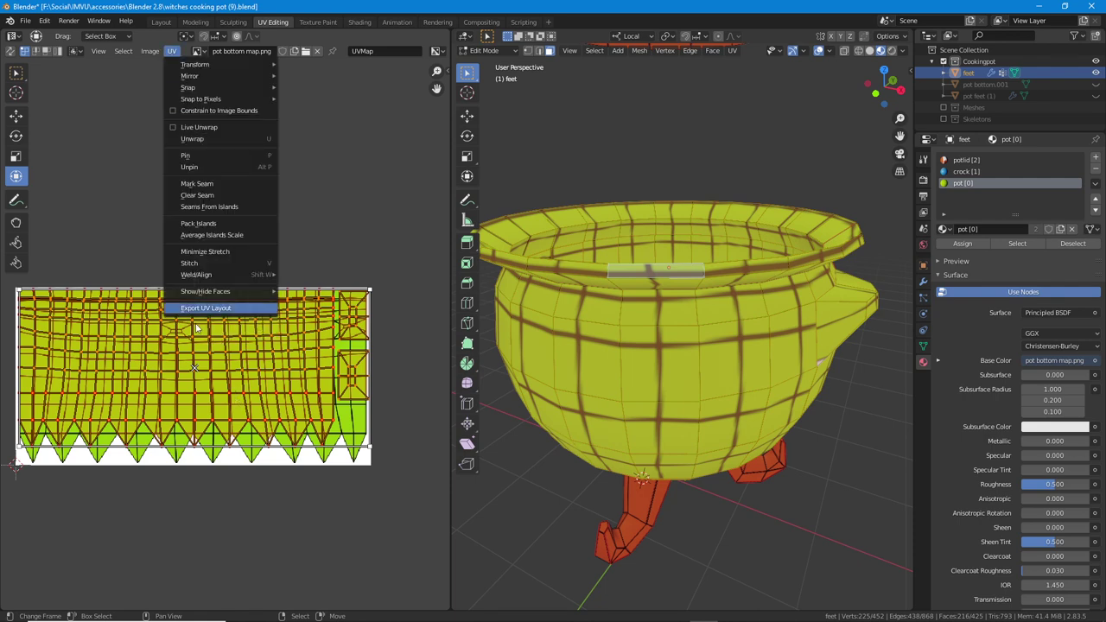
click(195, 309)
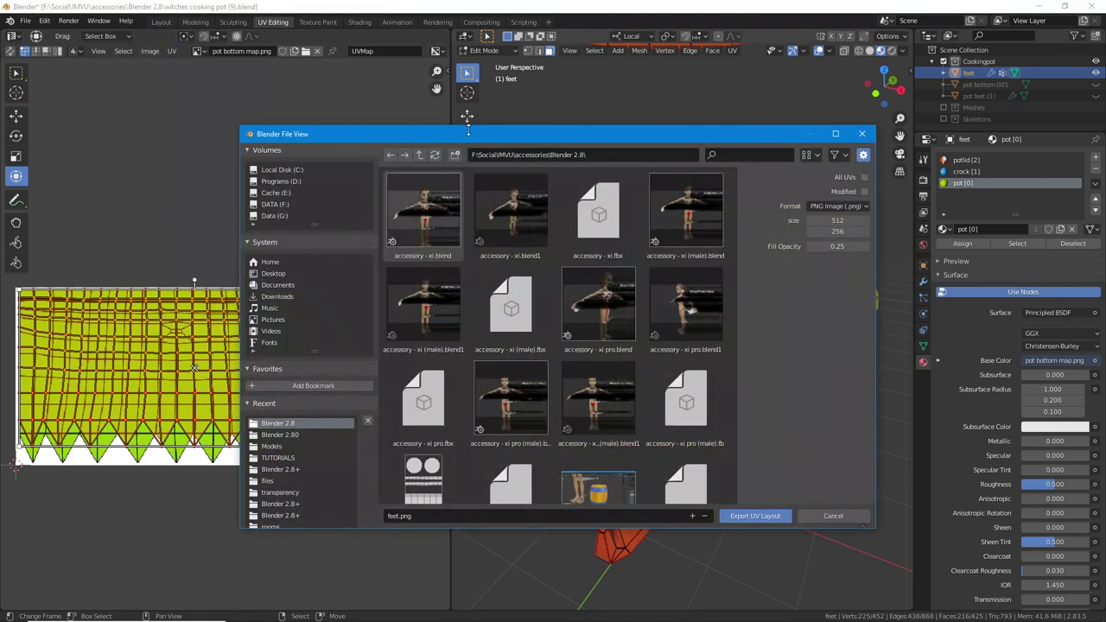
- Export the UV layout as pot (UV).png with a fill opacity of 1.00
drag(463, 135, 428, 100)
click(384, 475)
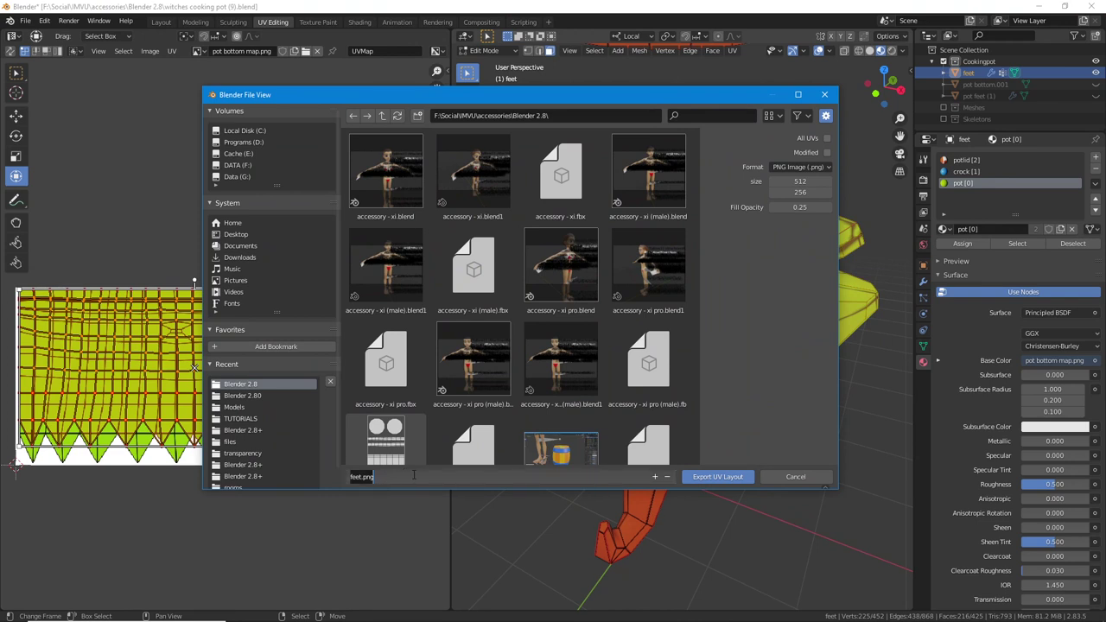
text(pot (UV)
key(Return)
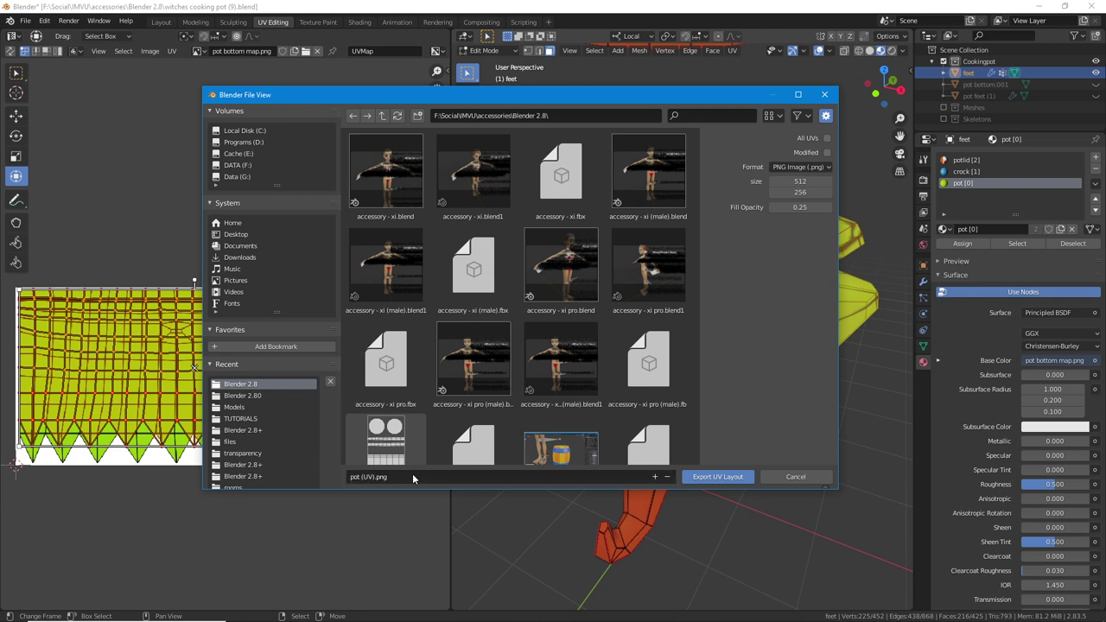
click(808, 207)
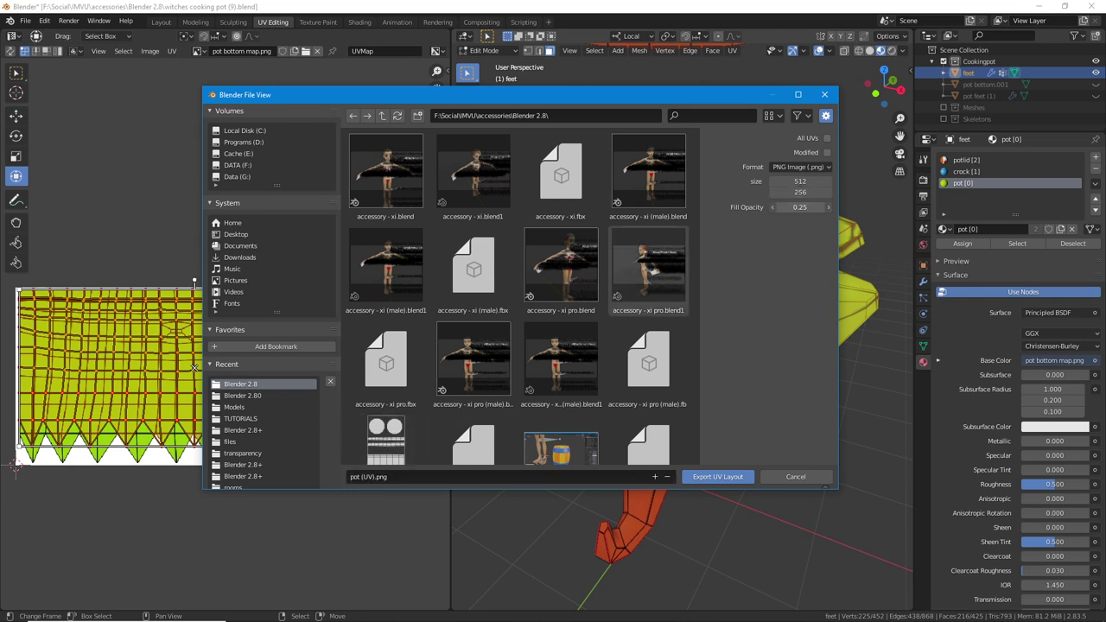
text(1)
key(Return)
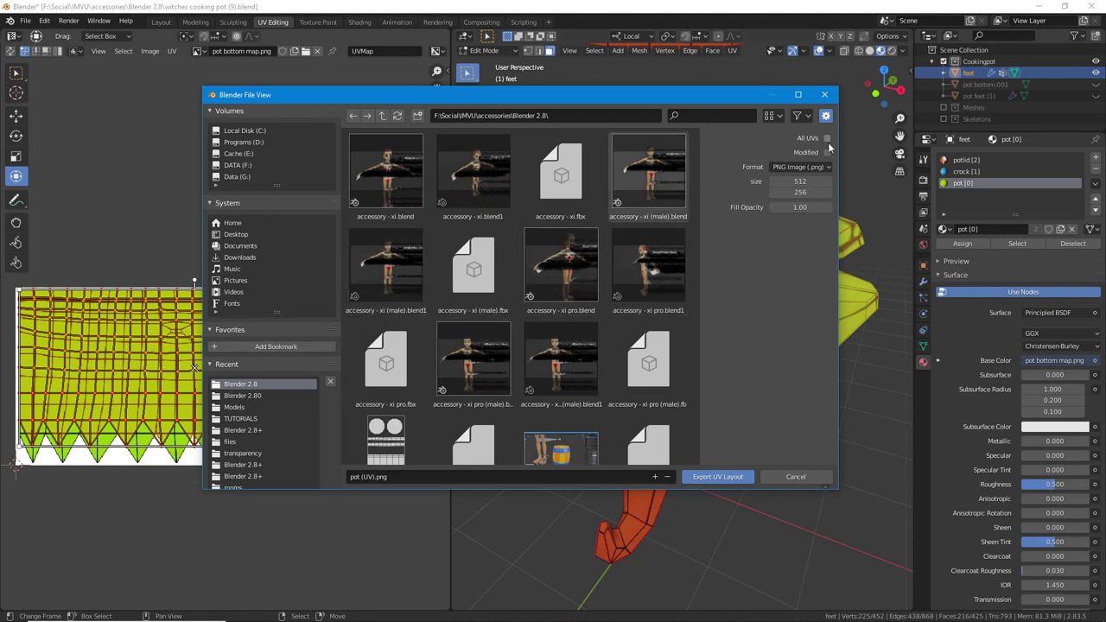
click(726, 478)
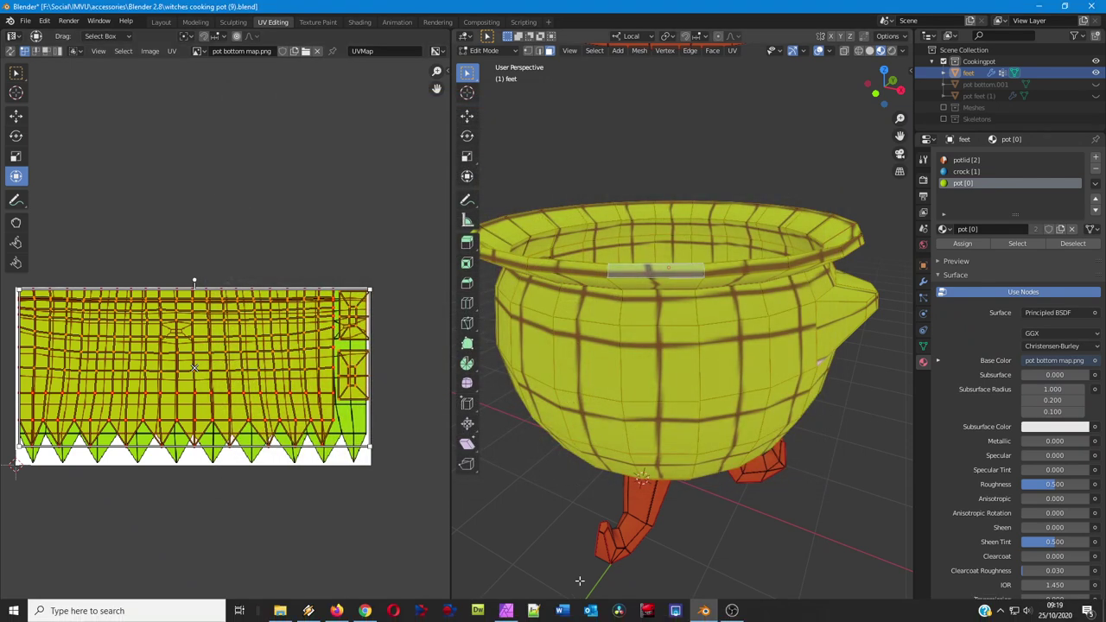
- Switch to Affinity Photo, add a pixel layer beneath the Background layer in pot (UV).png and flood fill it with white
click(505, 616)
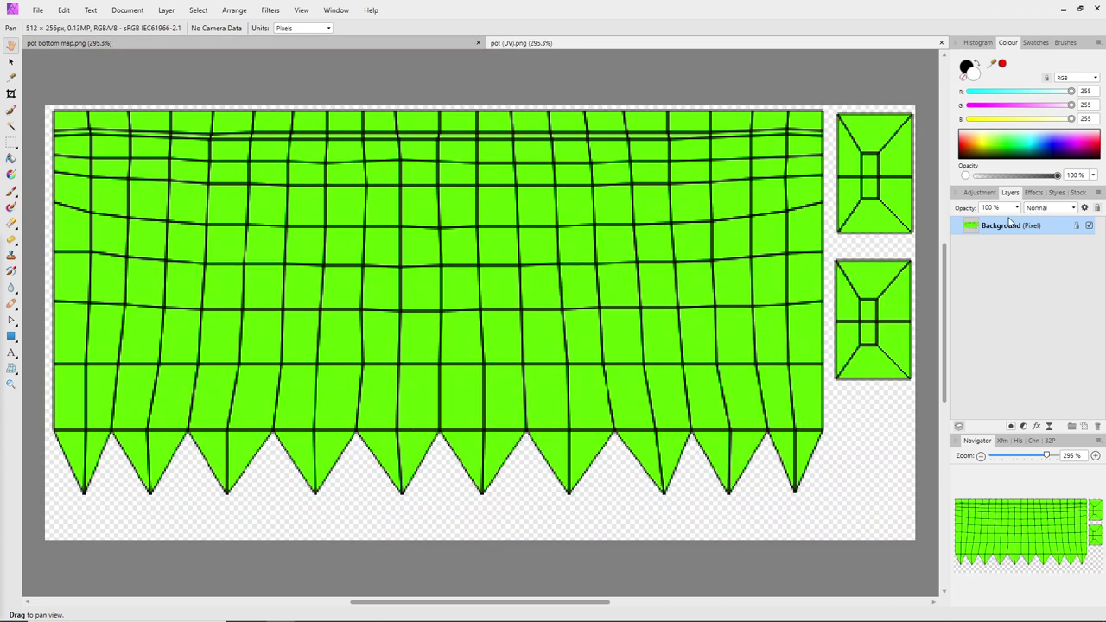
click(1085, 426)
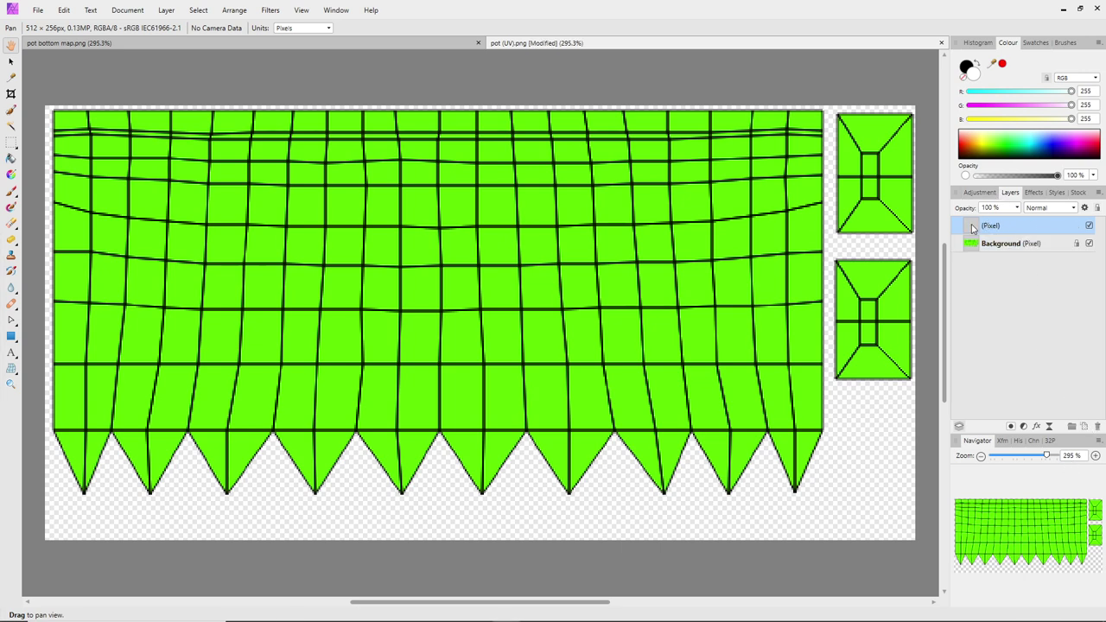
drag(972, 227, 969, 259)
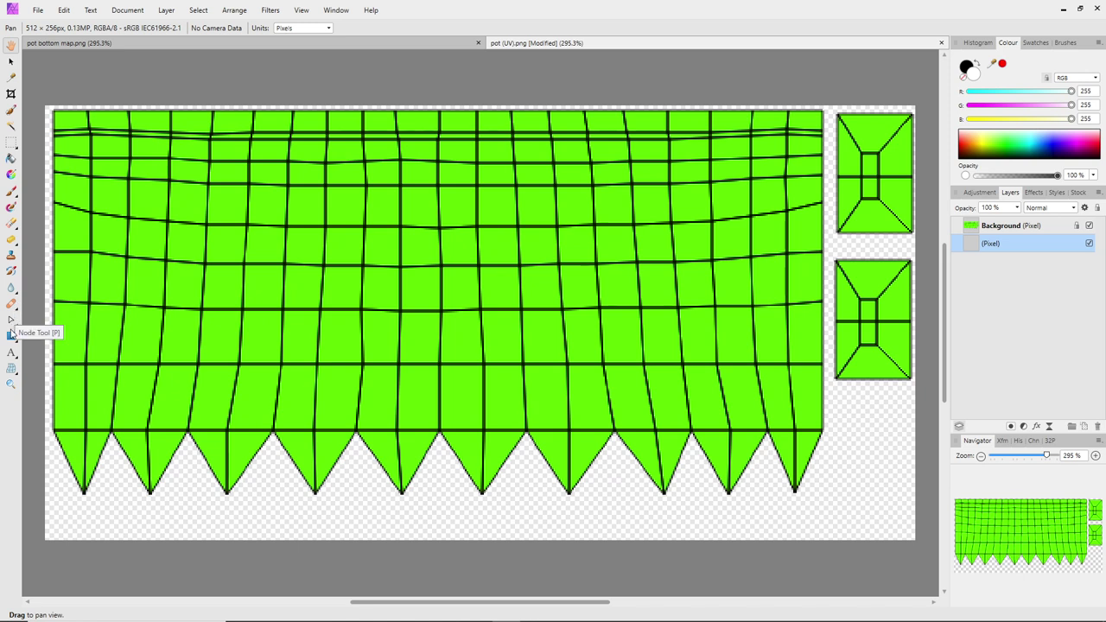
click(10, 159)
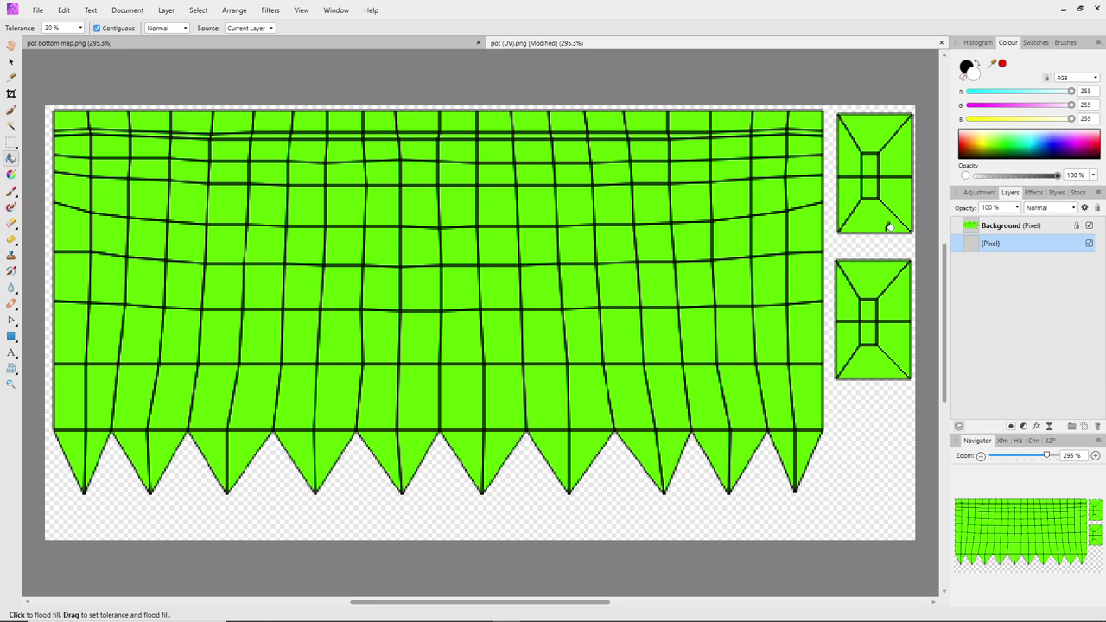
click(875, 438)
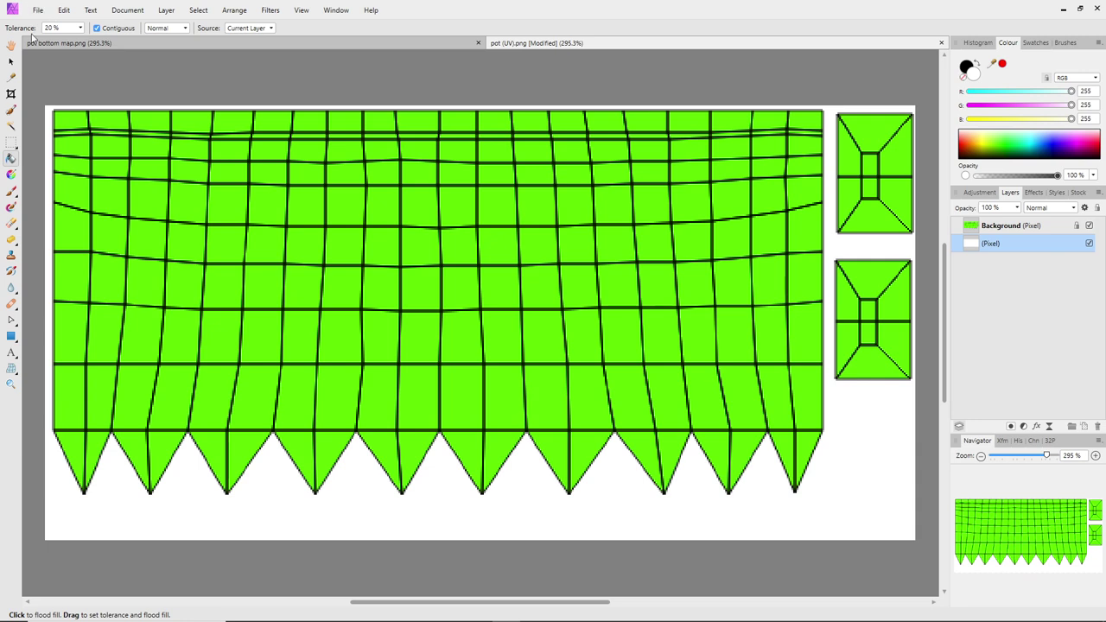
- Save the layered document as pot (UV).afphoto in the Blender 2.8 accessories folder
click(11, 61)
click(38, 9)
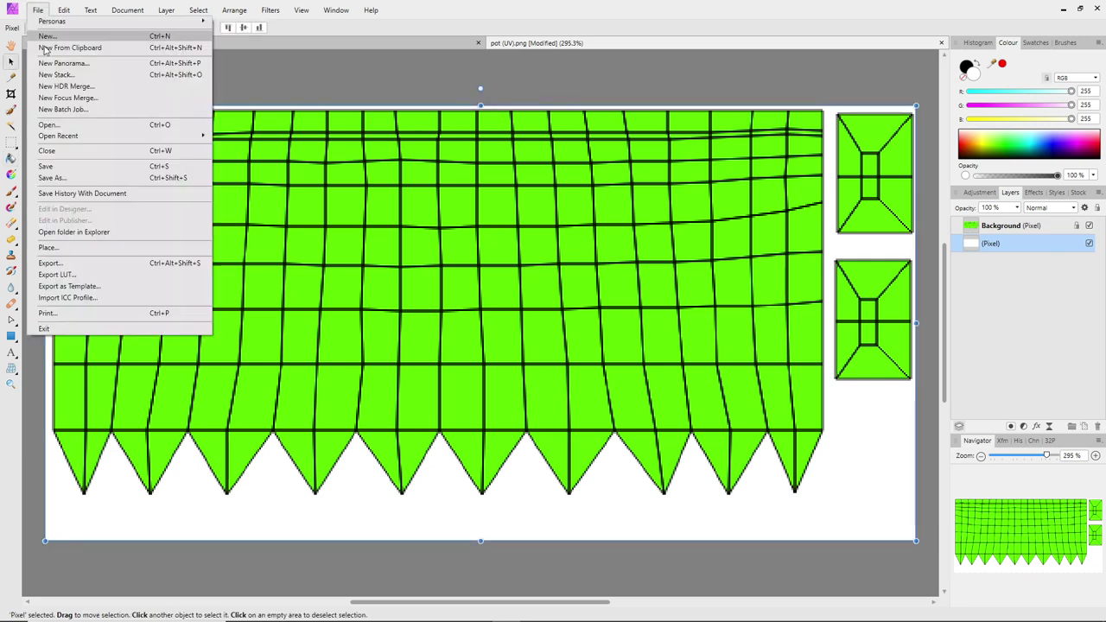
click(74, 180)
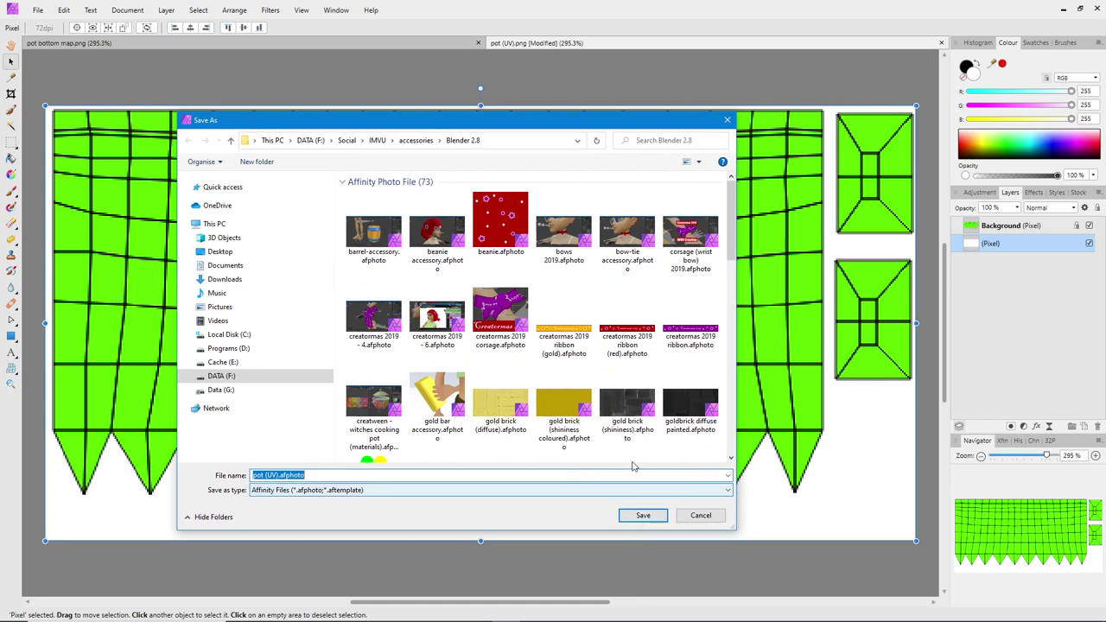
drag(732, 219, 732, 414)
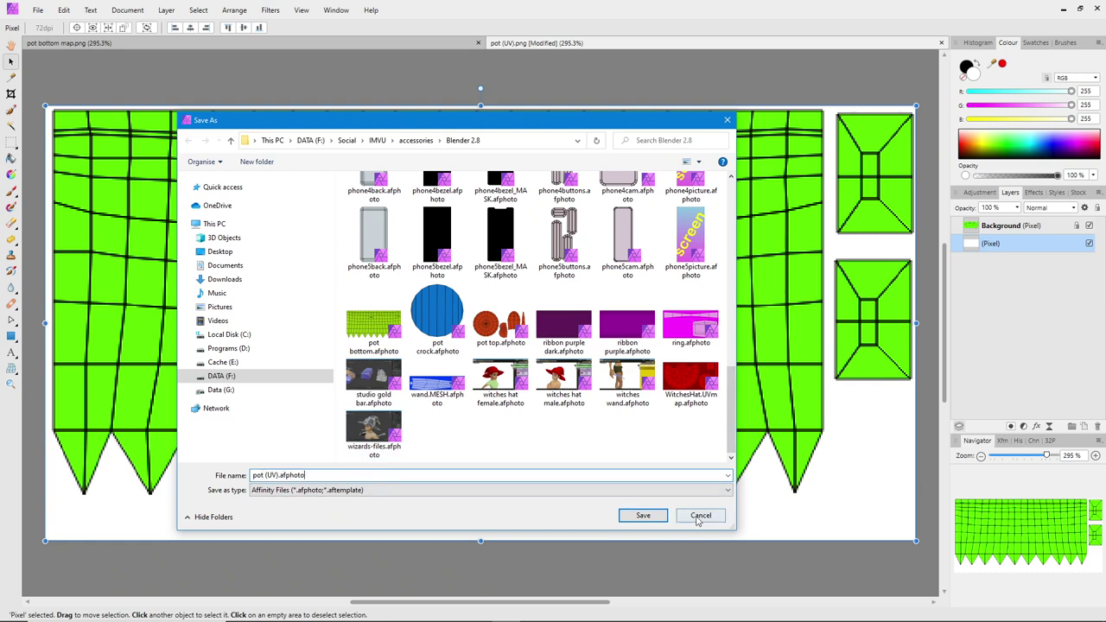
click(642, 515)
- Export the whole document in PNG format under the file name pot map.png
click(39, 10)
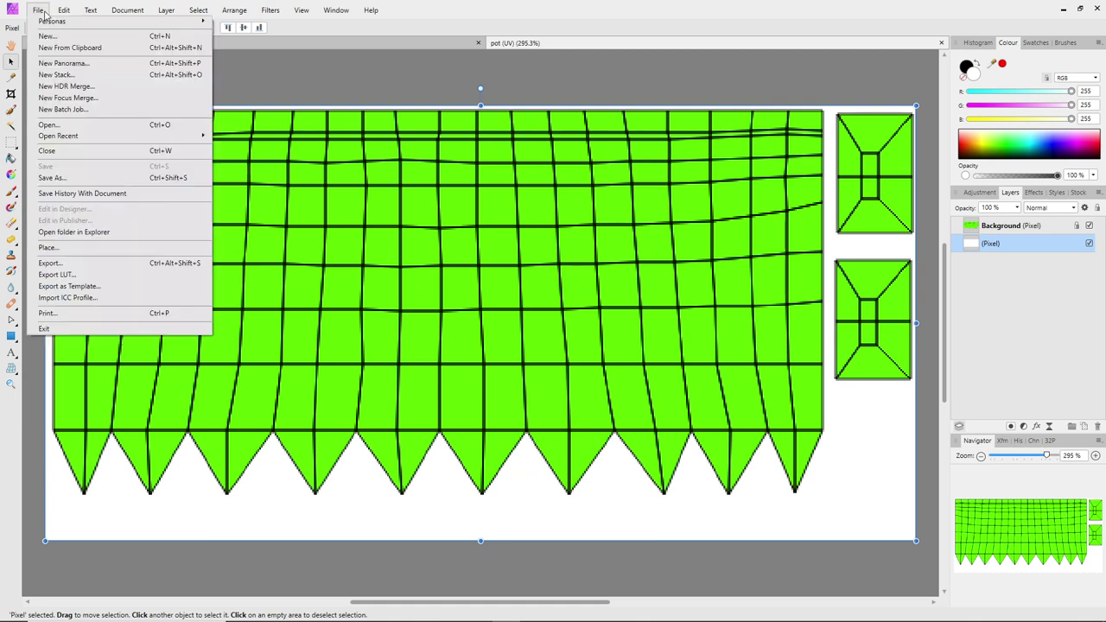
click(67, 263)
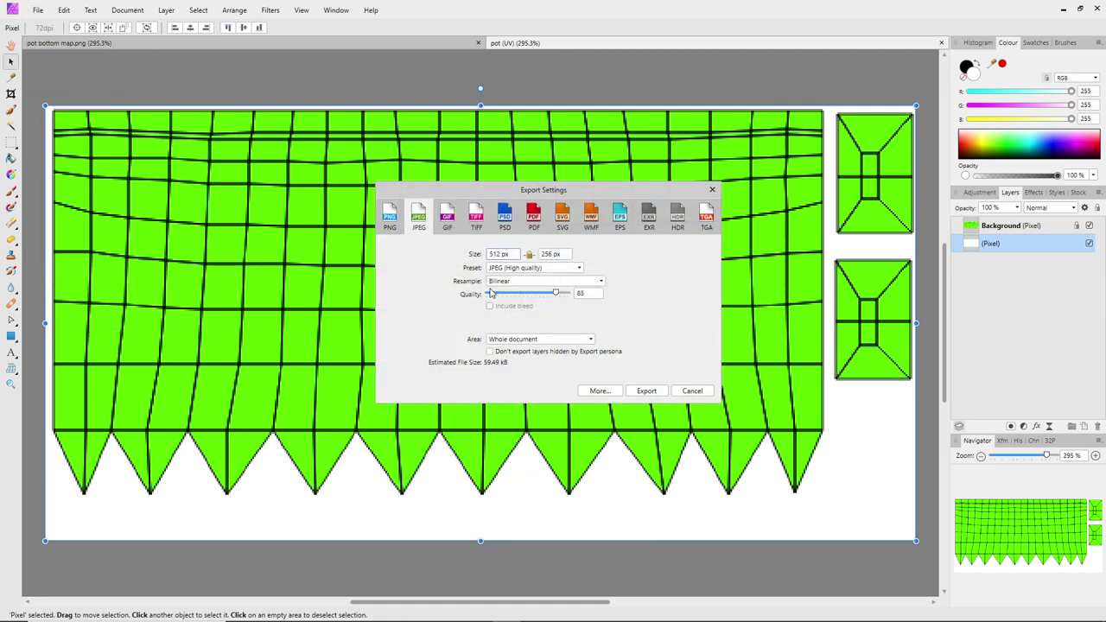
click(390, 217)
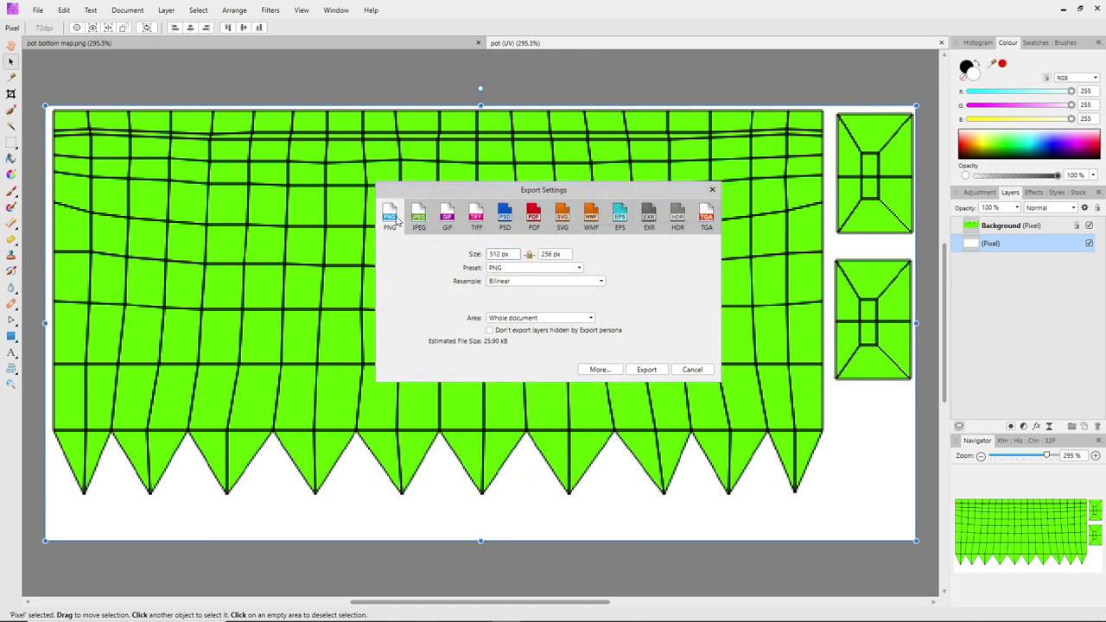
click(646, 370)
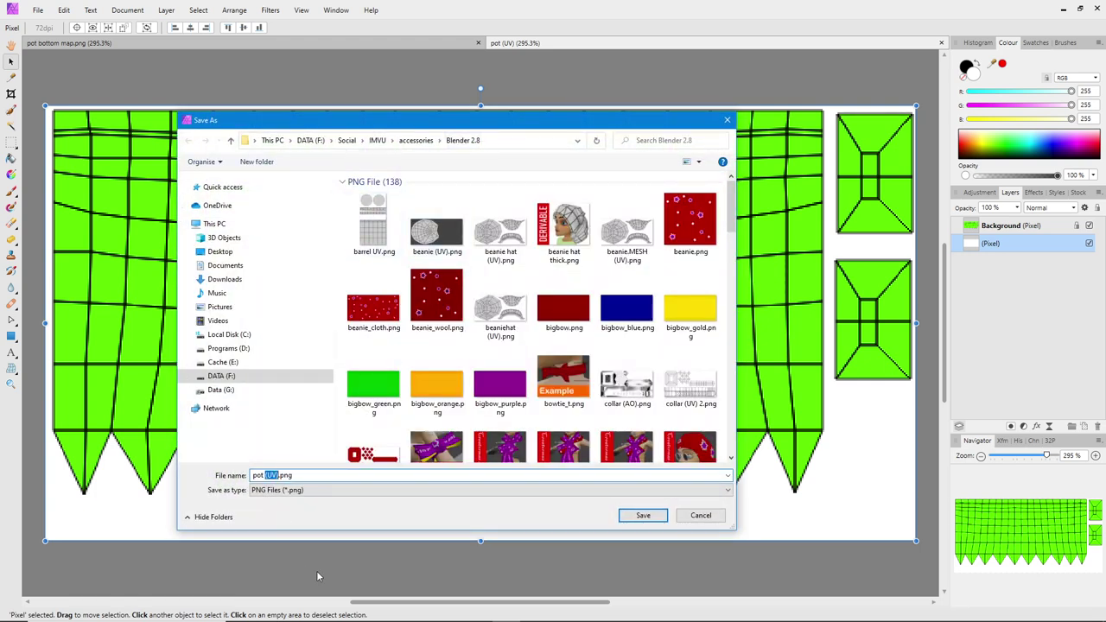
text(map)
click(646, 517)
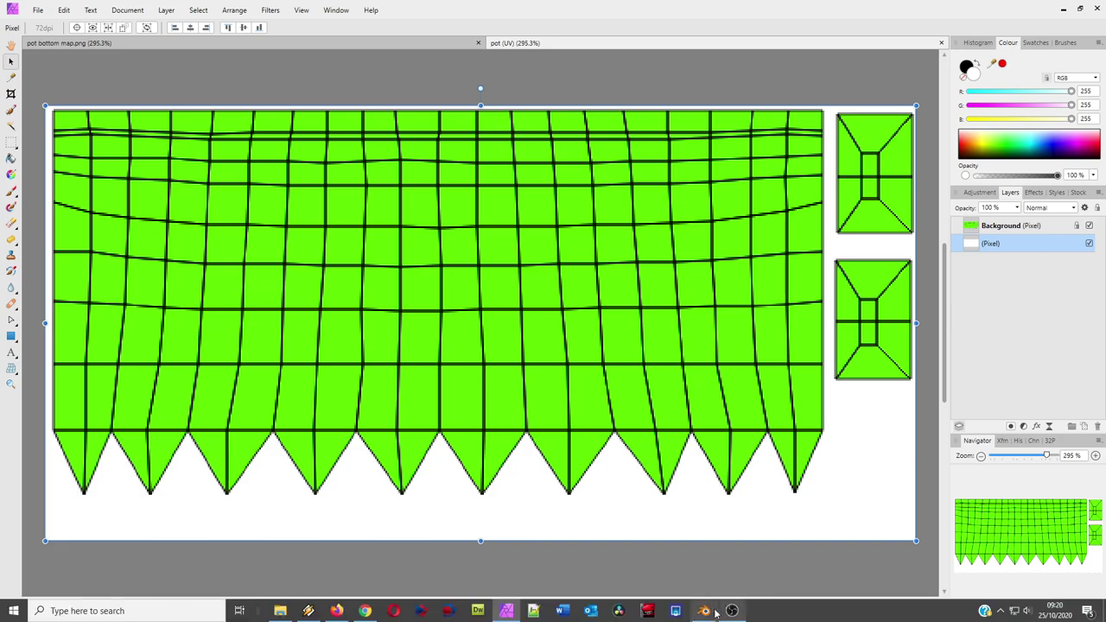
- Switch to Blender and load pot map.png as the base colour image of the pot material in the Shading workspace
click(705, 610)
middle_drag(562, 371, 665, 379)
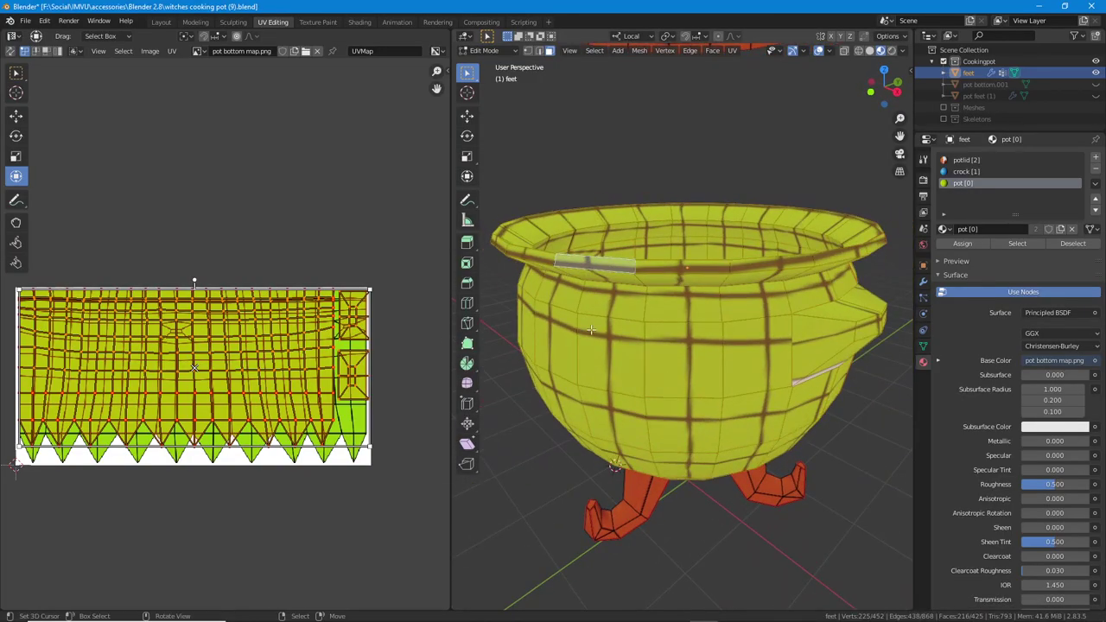
click(360, 23)
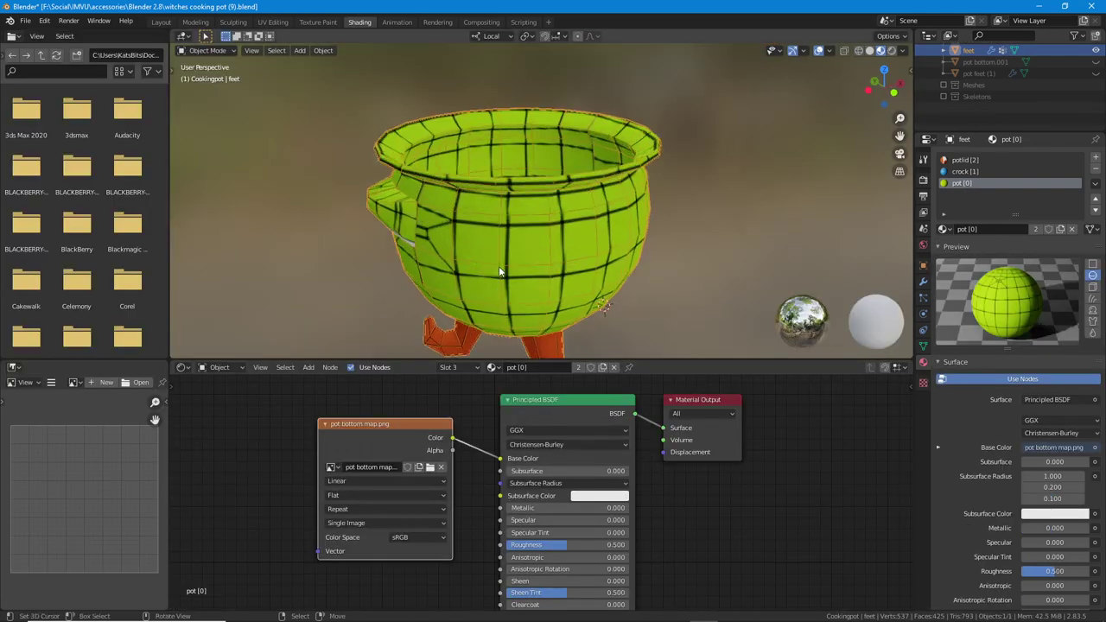
middle_drag(474, 268, 516, 265)
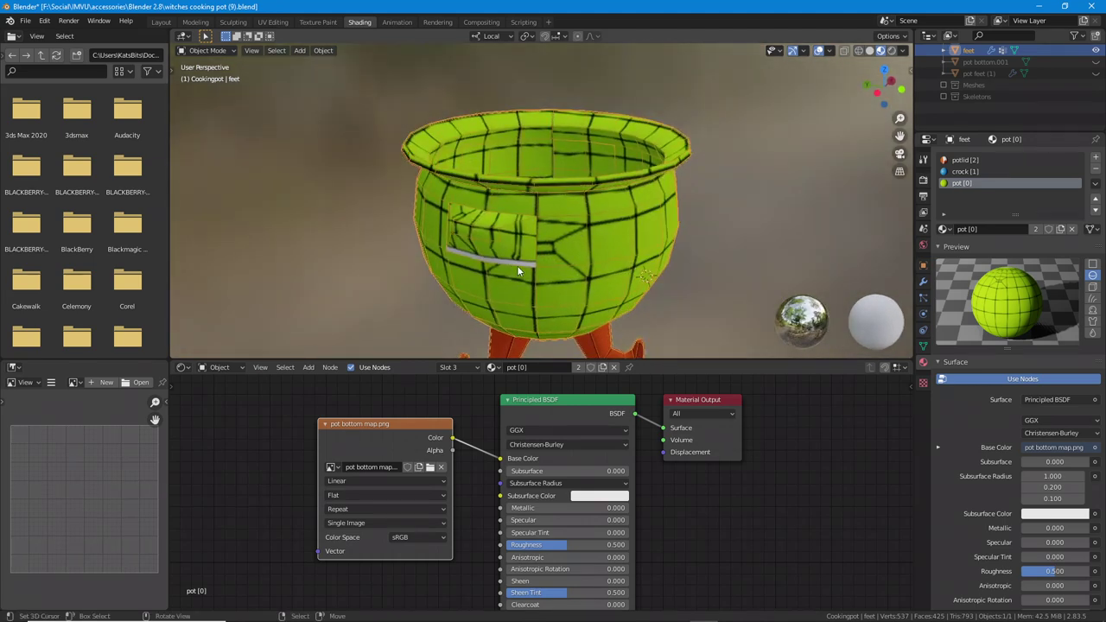
click(430, 467)
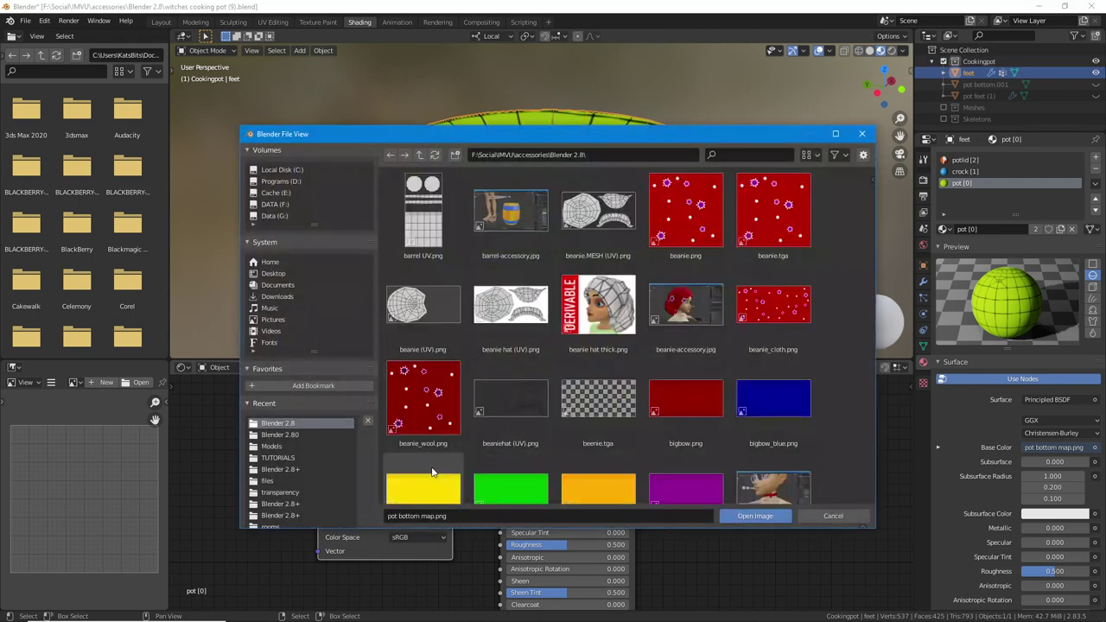
drag(871, 185, 855, 443)
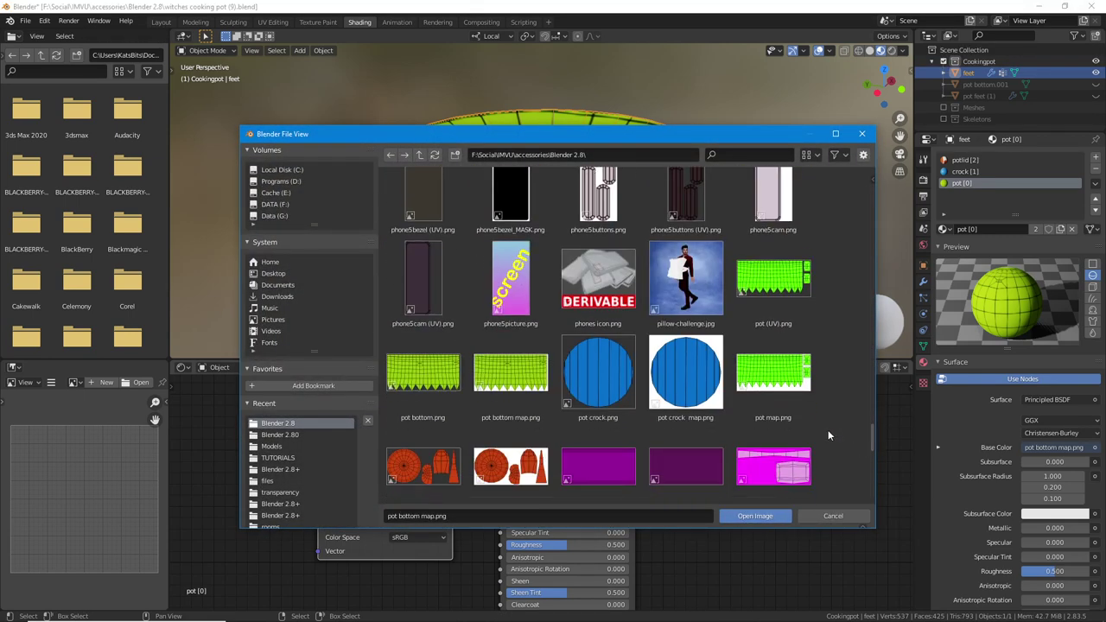
click(774, 376)
click(760, 518)
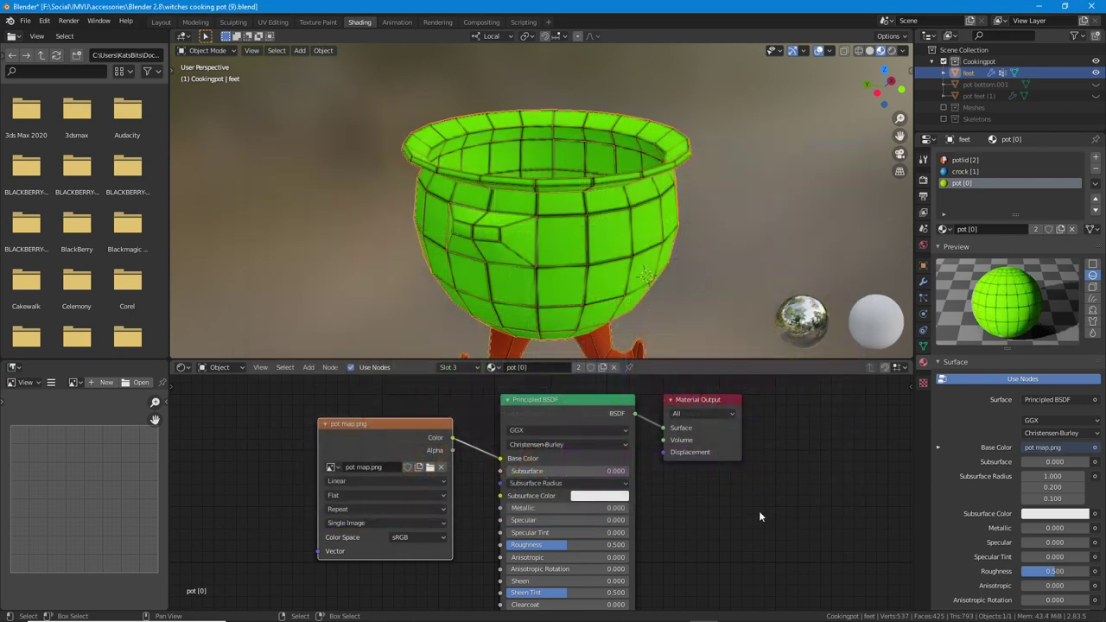
- Check the retextured pot from several angles, then open the feet mesh in Edit Mode in the Layout workspace
middle_drag(506, 145, 512, 154)
scroll(588, 174, up, 4)
middle_drag(588, 177, 517, 183)
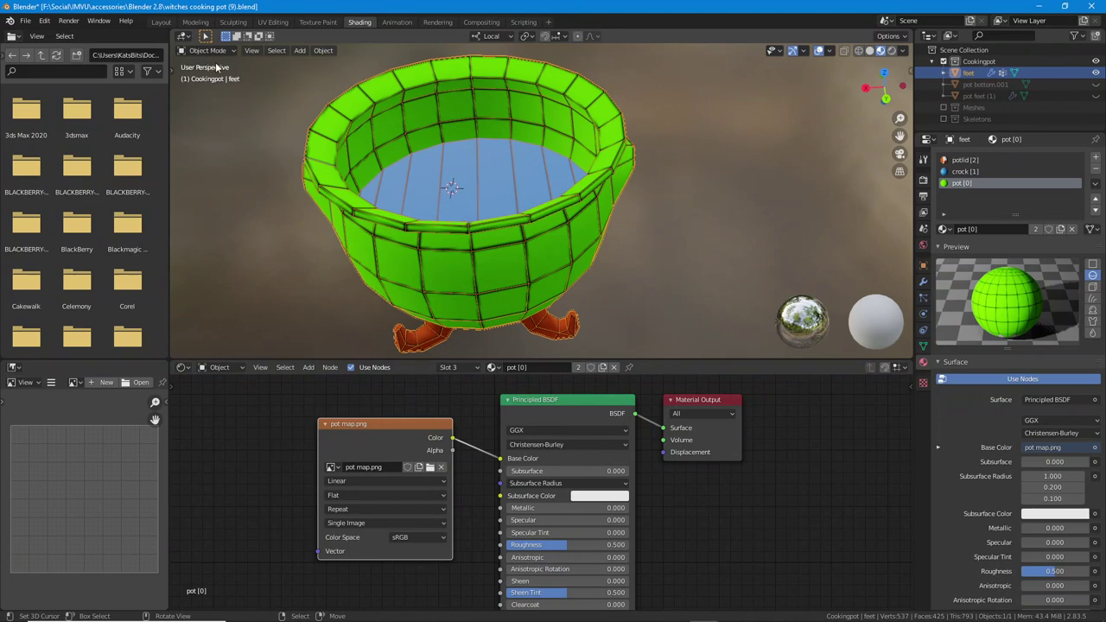
click(161, 21)
middle_drag(463, 228, 488, 285)
middle_drag(475, 174, 486, 226)
key(Tab)
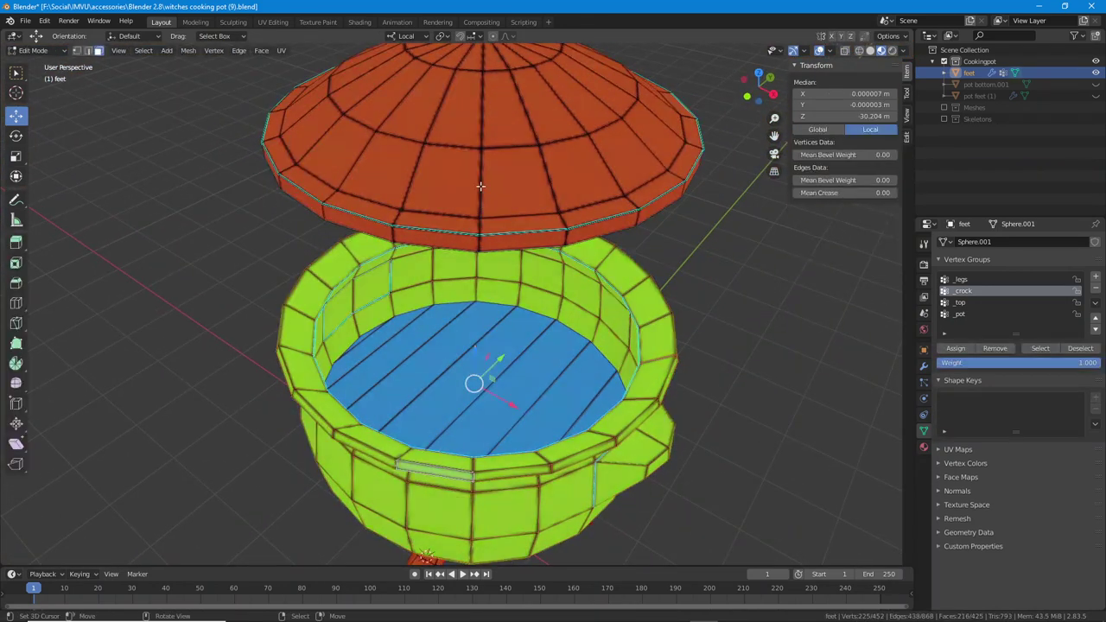
- Select the lid faces through the _top vertex group and hide them
click(439, 180)
middle_drag(570, 242, 596, 245)
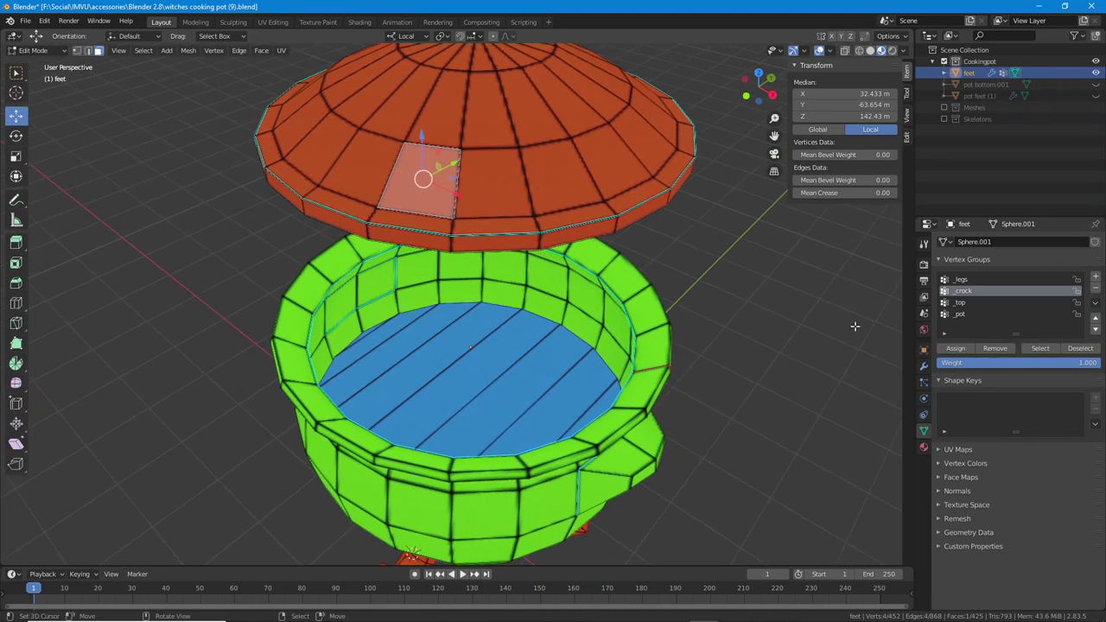
click(964, 281)
click(961, 303)
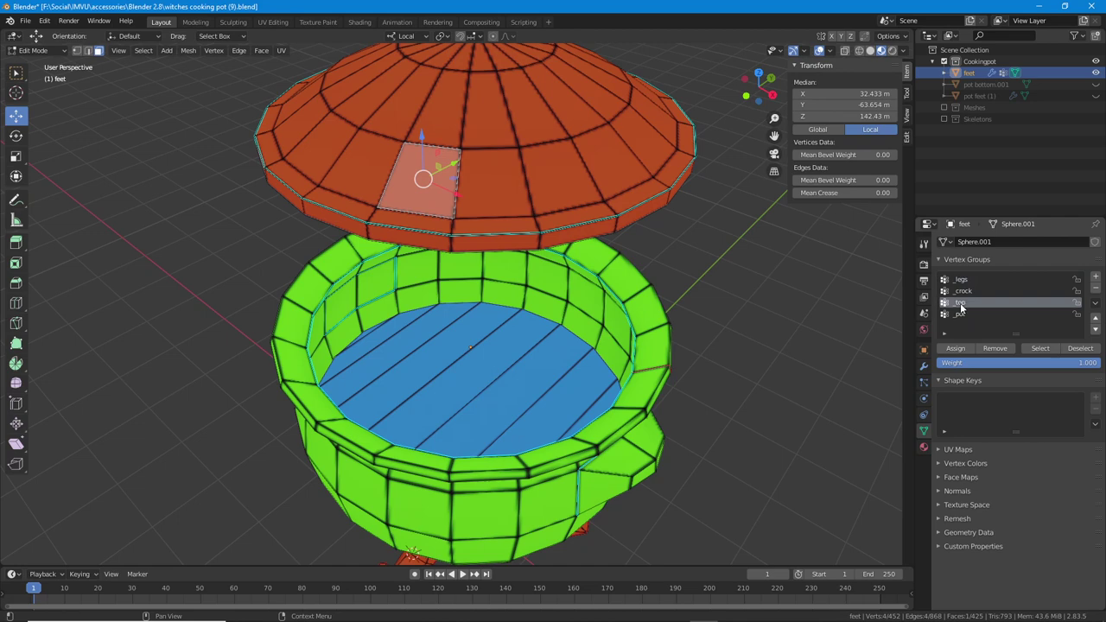
click(1041, 348)
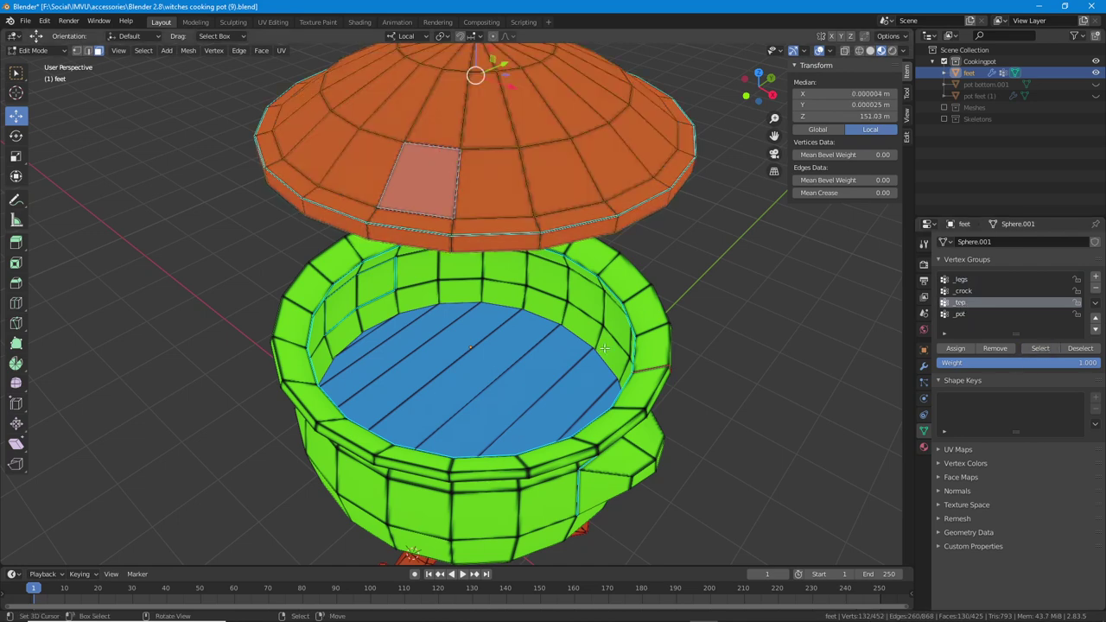
key(h)
- Select the crock faces through the _crock vertex group and scale them up uniformly by about 1.017
middle_drag(304, 263, 438, 311)
click(961, 291)
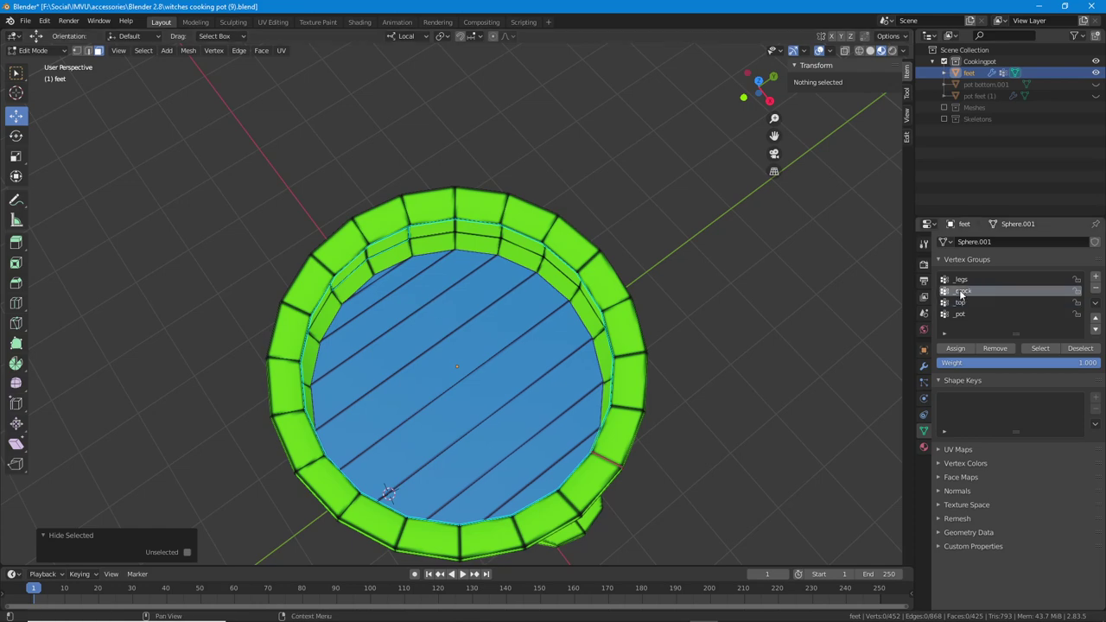
click(1042, 346)
scroll(455, 326, up, 4)
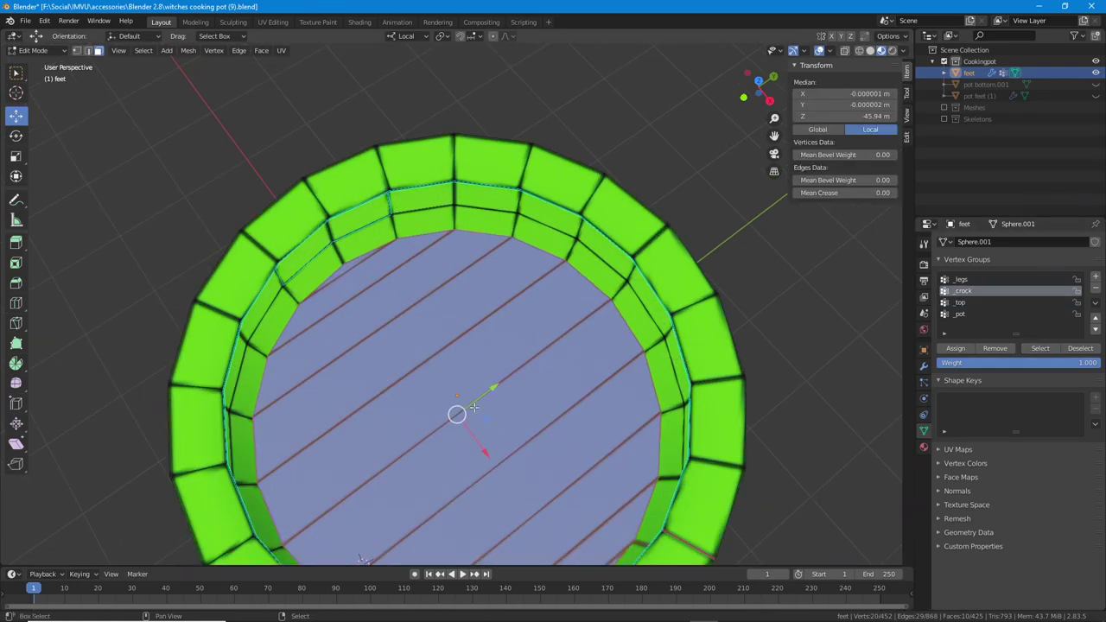
middle_drag(456, 325, 258, 313)
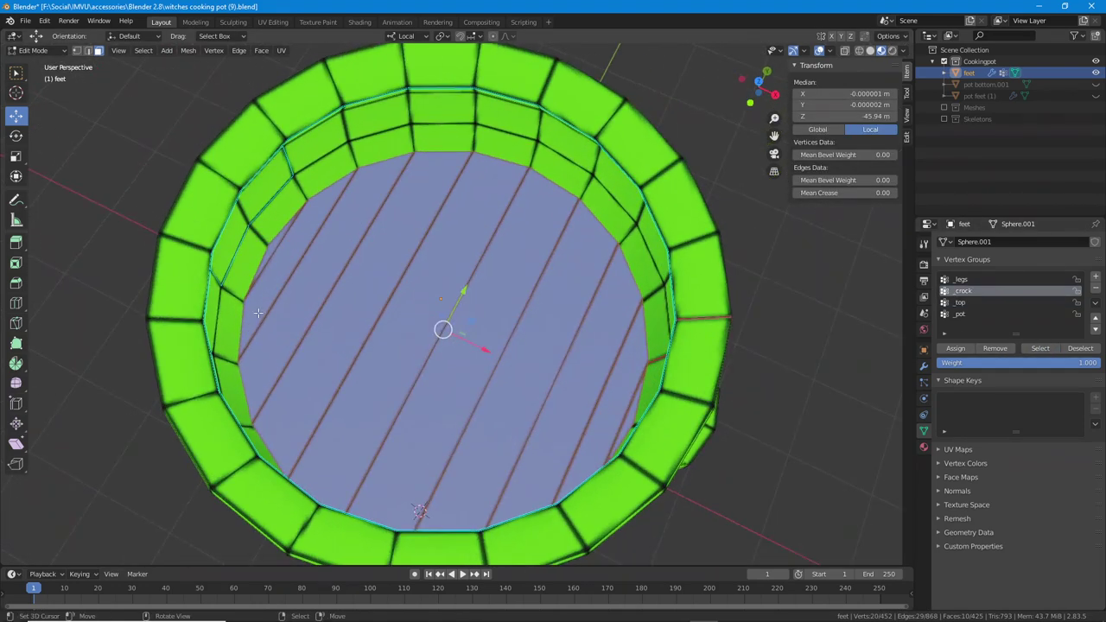
click(16, 159)
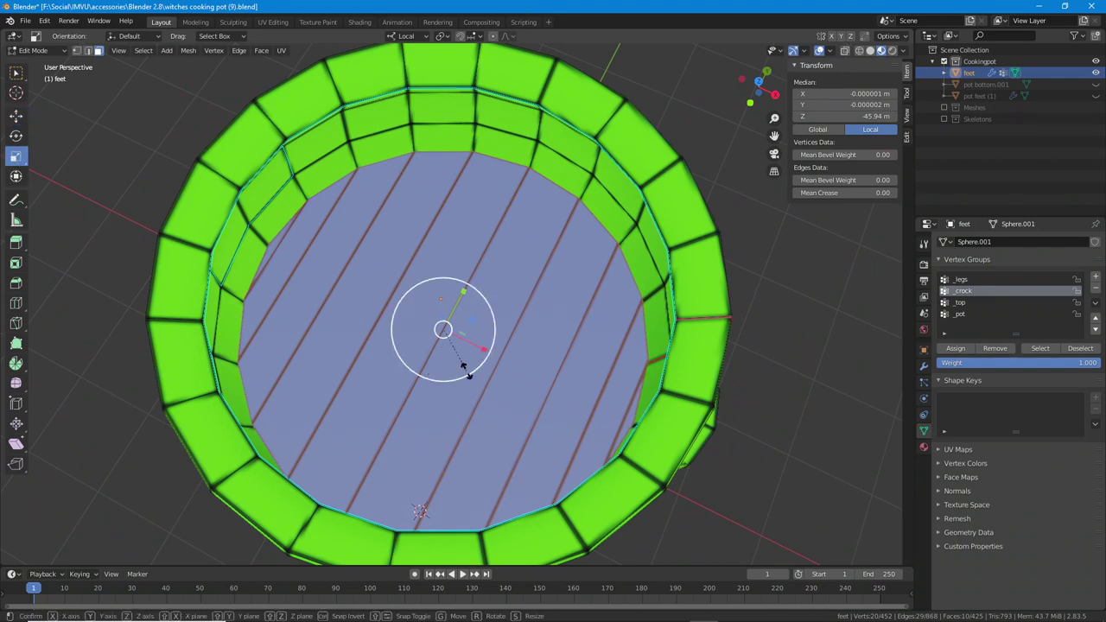
drag(469, 368, 466, 367)
- Rotate the crock surface about 16.2° around its local X axis
middle_drag(176, 429, 220, 245)
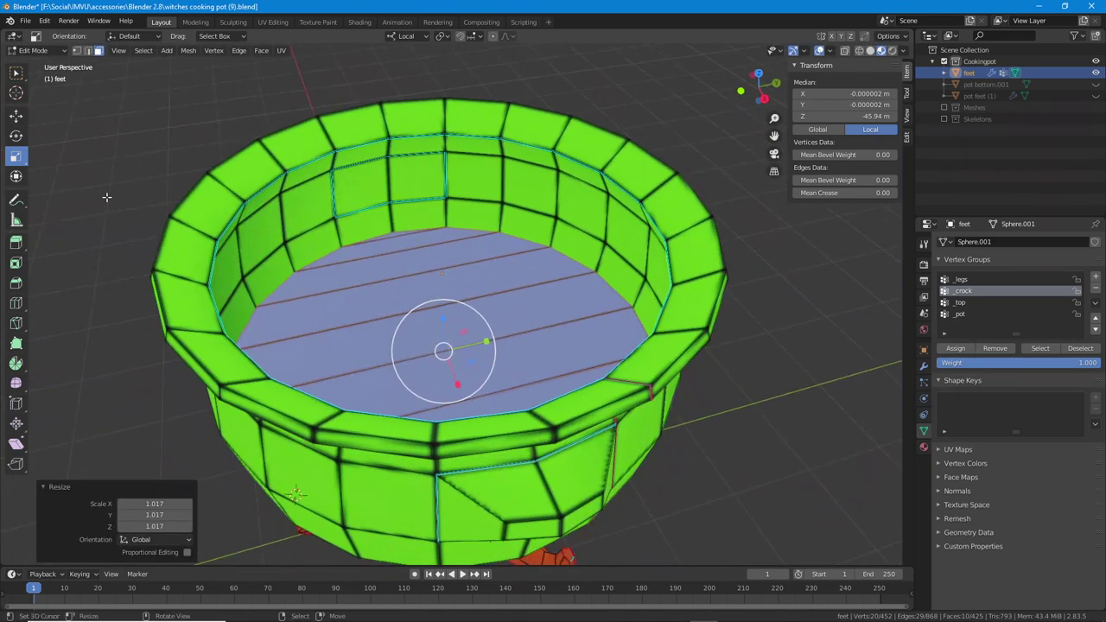
click(16, 138)
middle_drag(247, 468, 228, 442)
drag(430, 325, 420, 327)
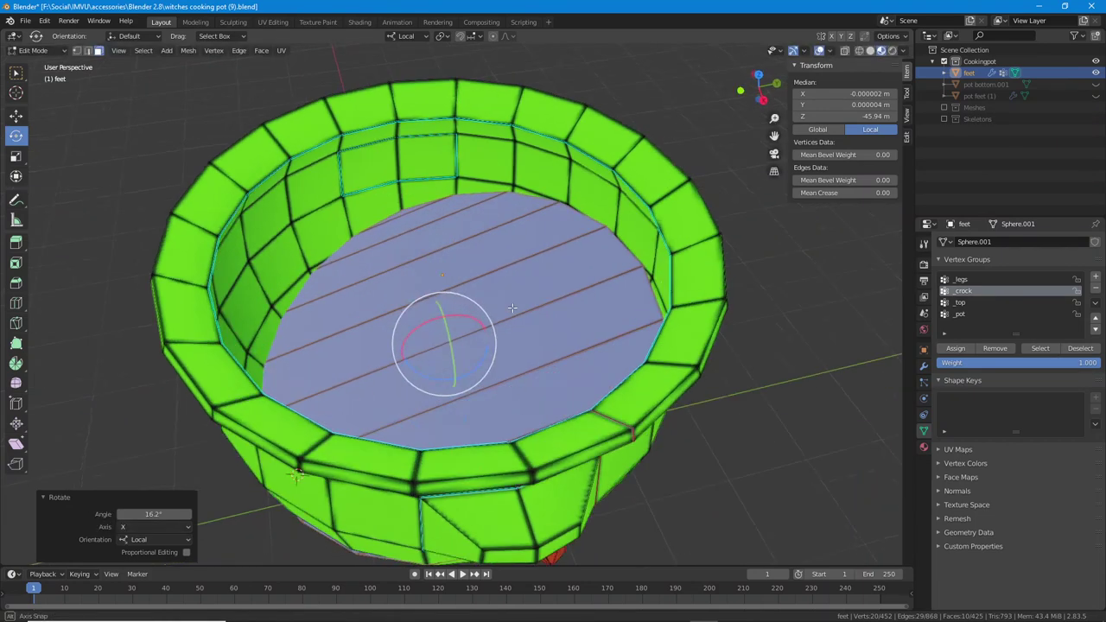
- Set the transform orientation to Normal and move the tilted crock surface about -10.376 m along Y
middle_drag(421, 327, 421, 470)
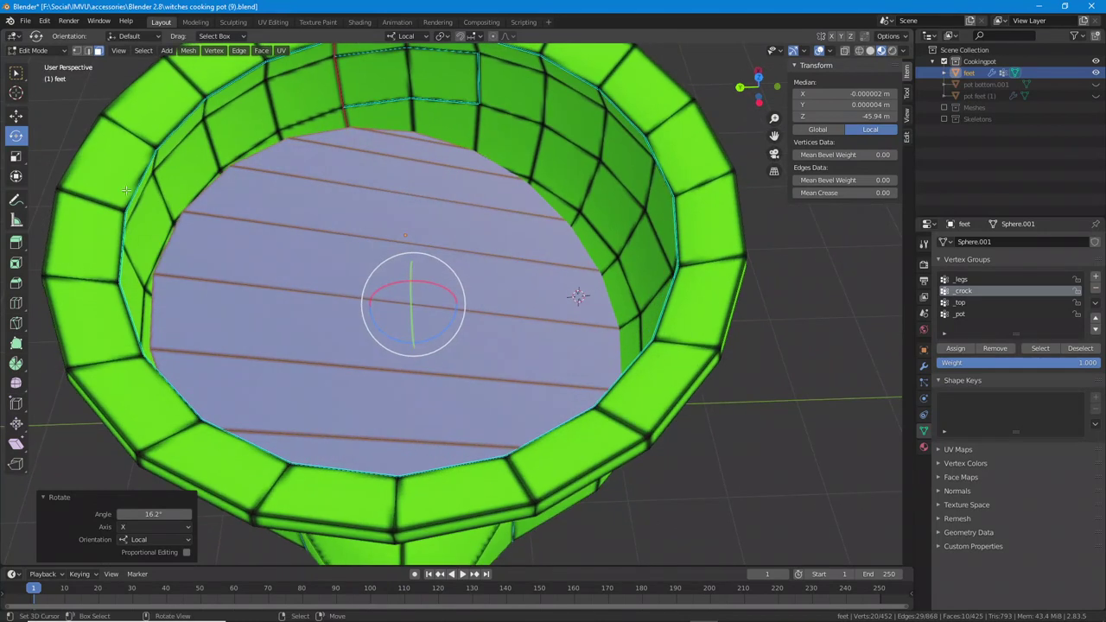
click(16, 118)
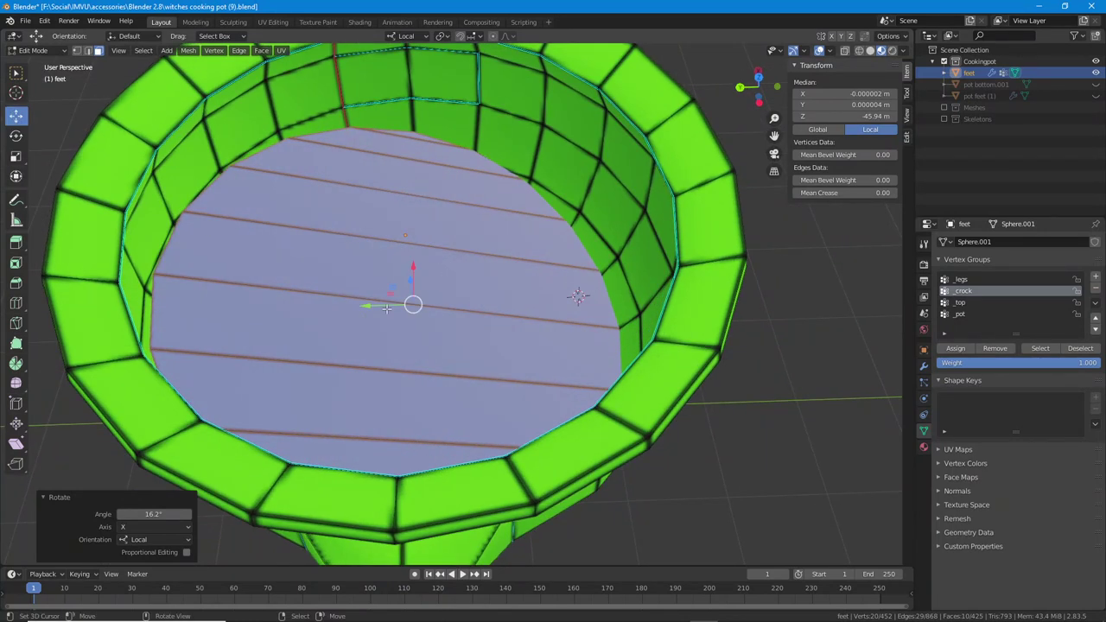
click(410, 39)
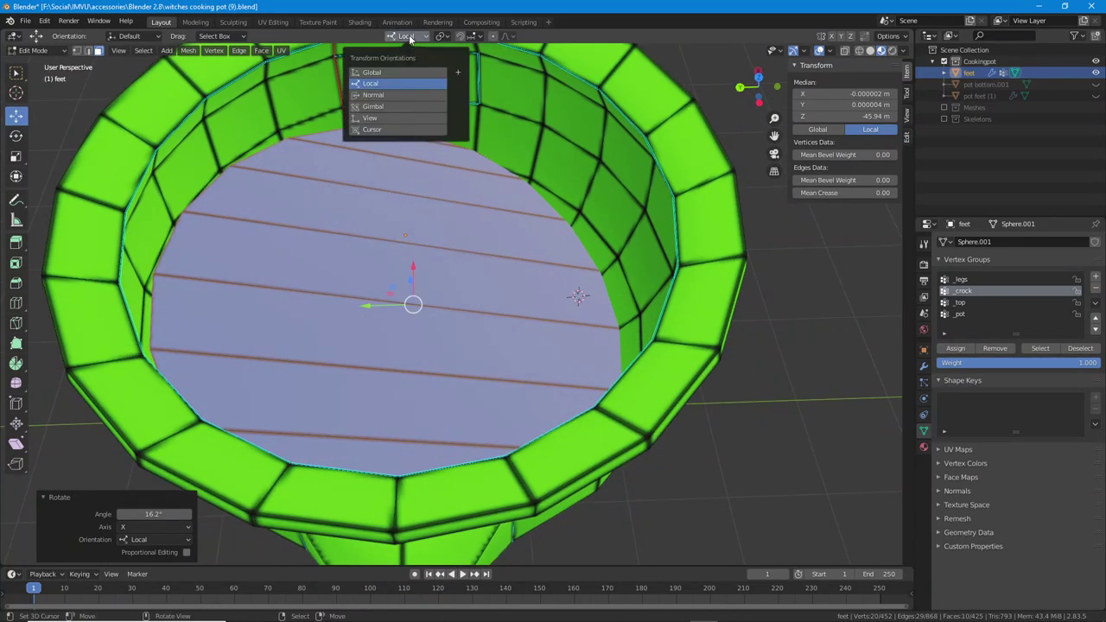
click(386, 99)
middle_drag(426, 308, 454, 326)
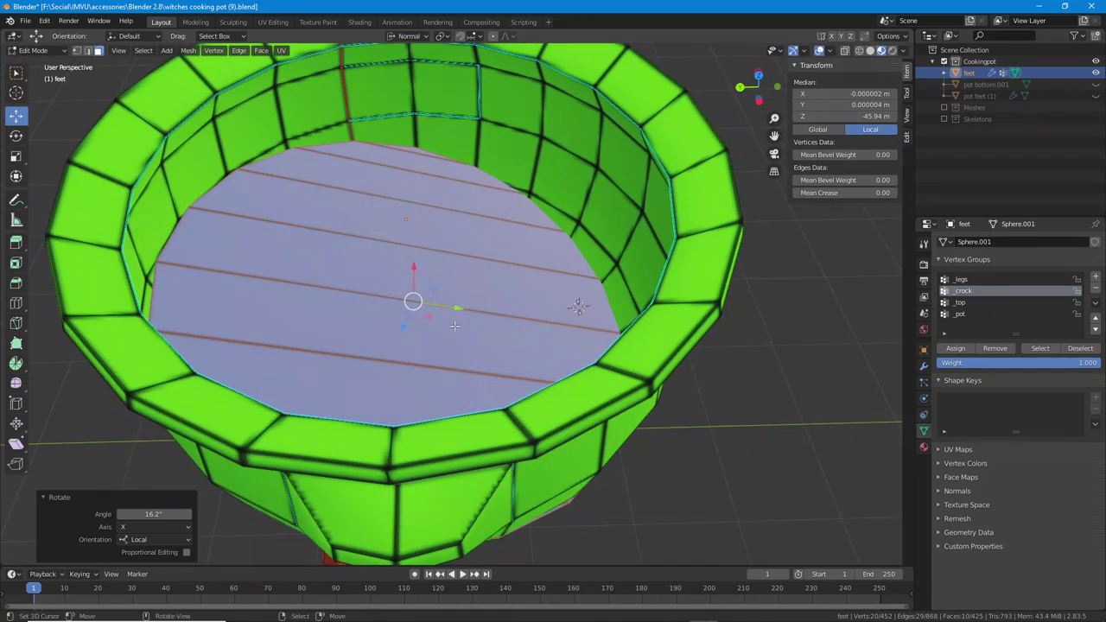
drag(460, 307, 446, 308)
- In vertex selection, move the crock's lower-end edge vertices one by one outward along the Normal Y axis against the pot's inner wall
middle_drag(447, 308, 403, 321)
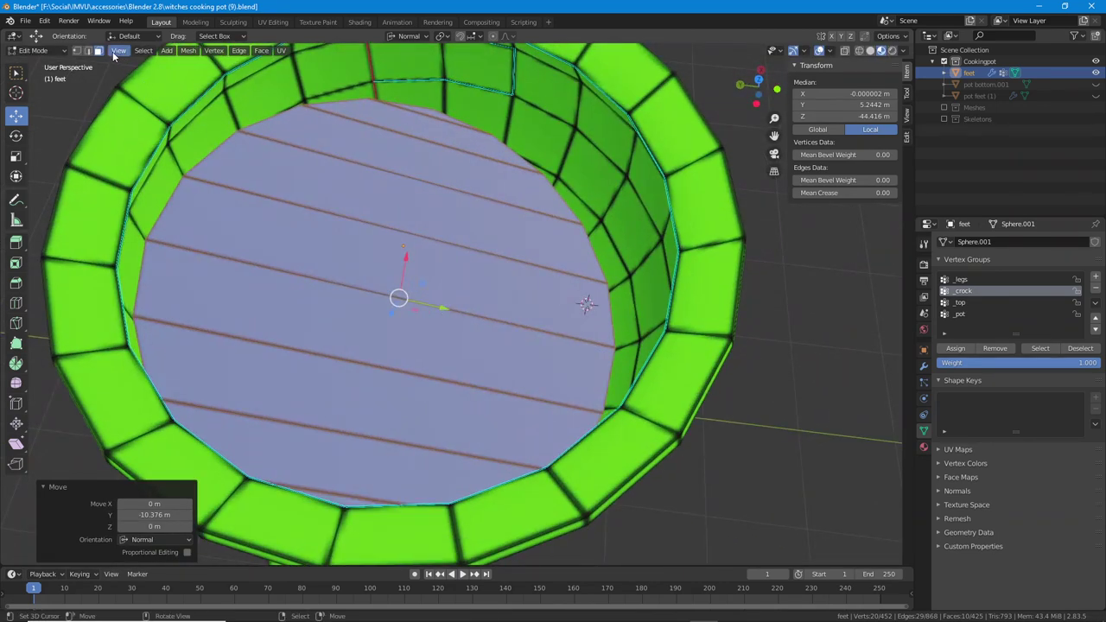
scroll(502, 248, up, 1)
click(614, 207)
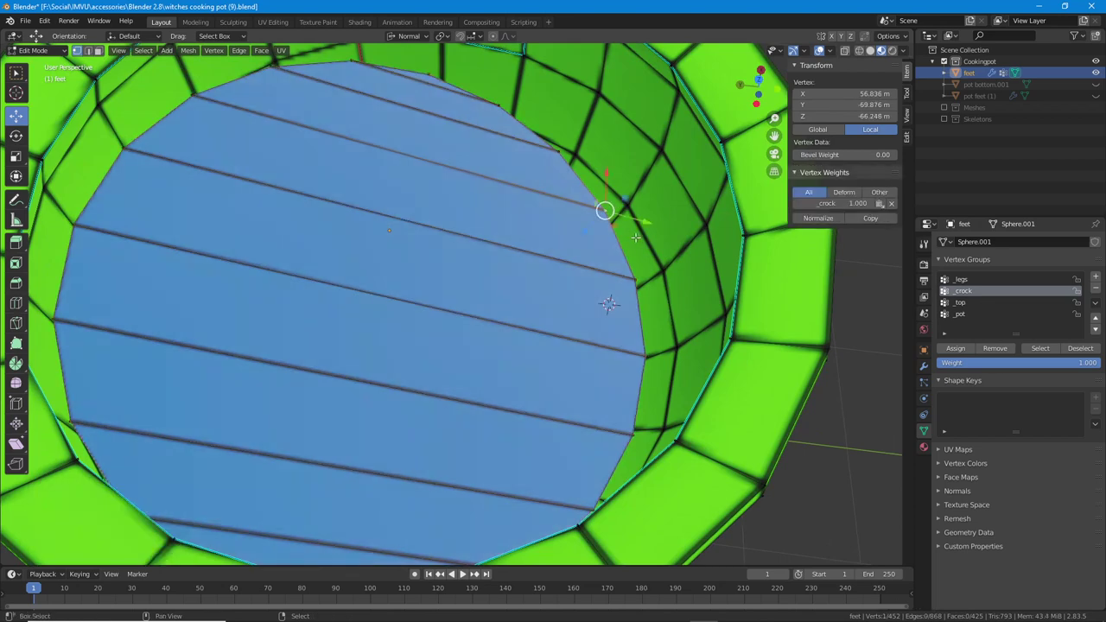
middle_drag(614, 207, 525, 287)
scroll(391, 389, up, 4)
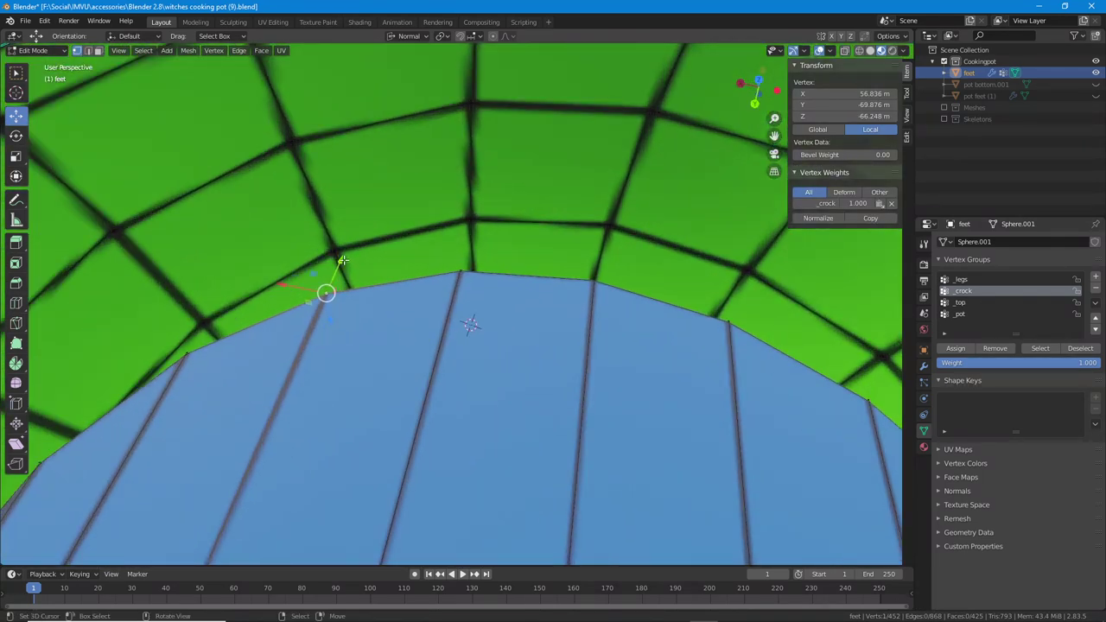
key(g)
key(z)
key(z)
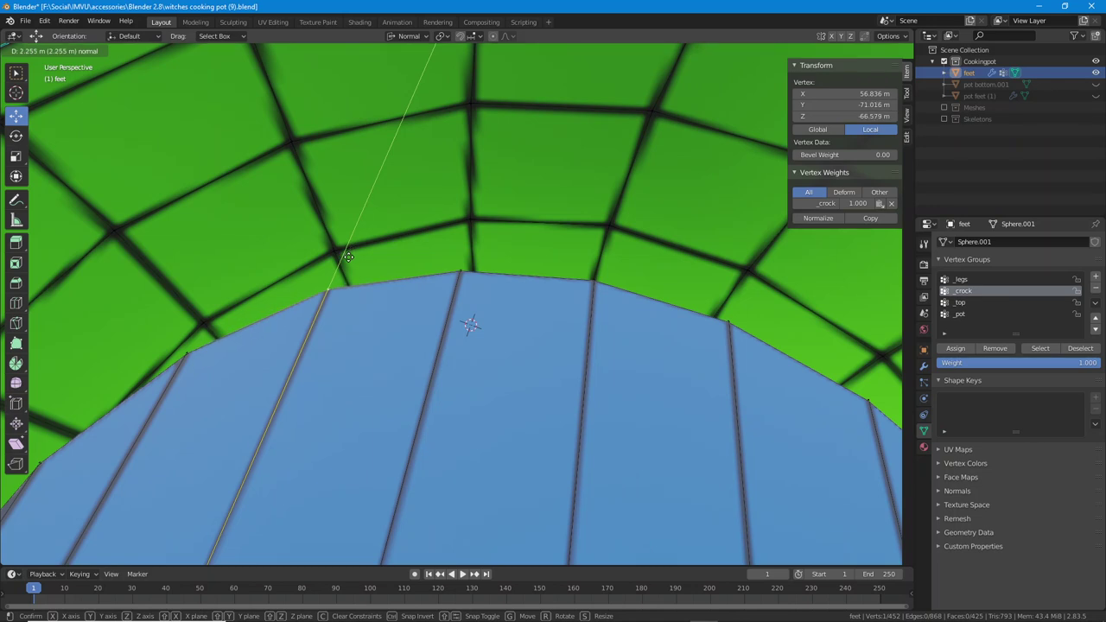
click(329, 286)
click(457, 268)
key(g)
key(z)
key(z)
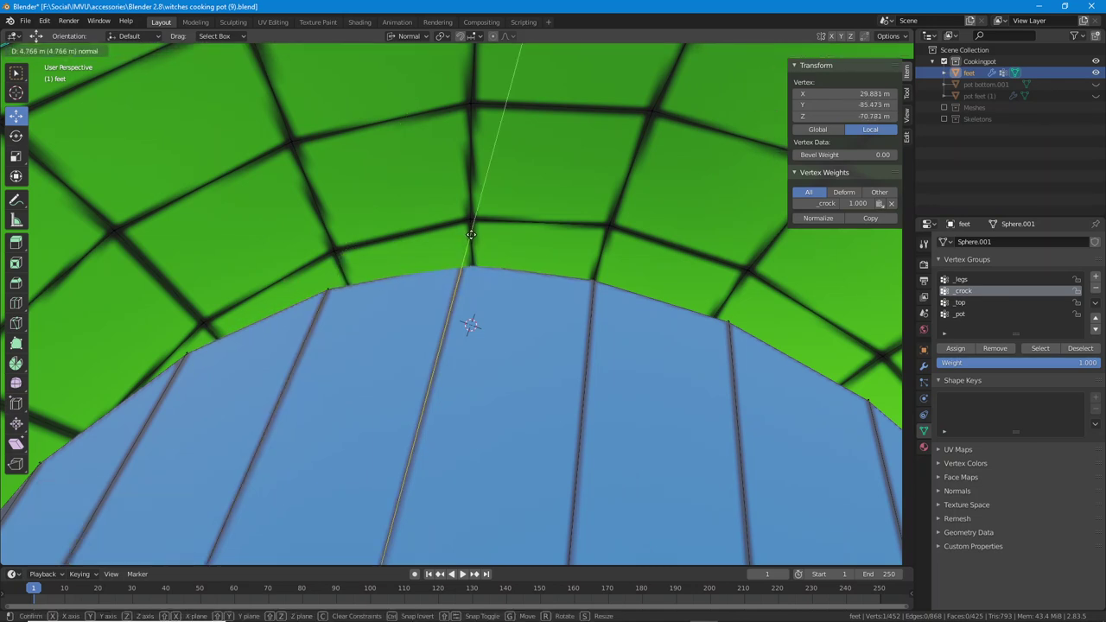
click(459, 264)
click(593, 279)
key(g)
key(z)
key(z)
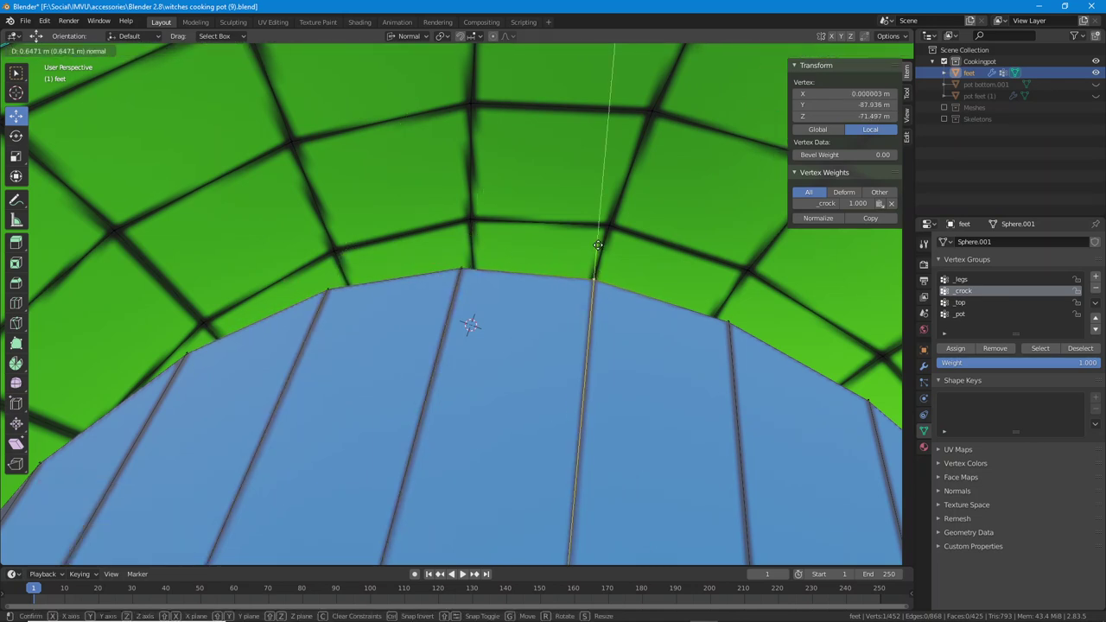
- Shift the blue surface's rim vertex at X 0 about 2.4 m along normal Y, and move its X −29.88 m neighbour toward the pot wall
click(593, 274)
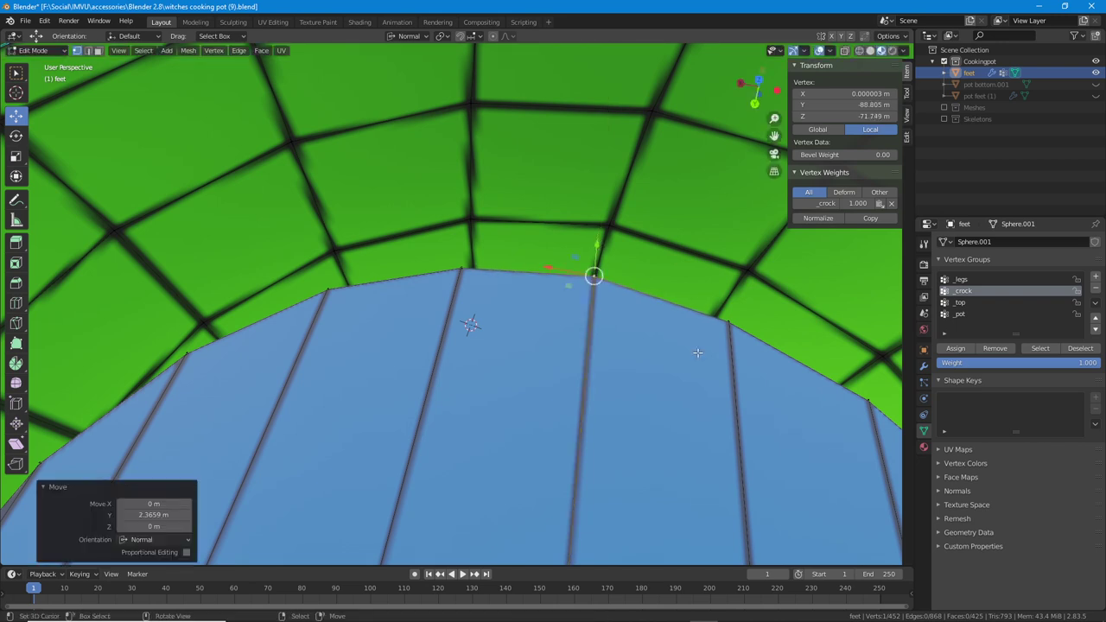
middle_drag(593, 276, 432, 264)
click(569, 304)
key(g)
key(z)
key(z)
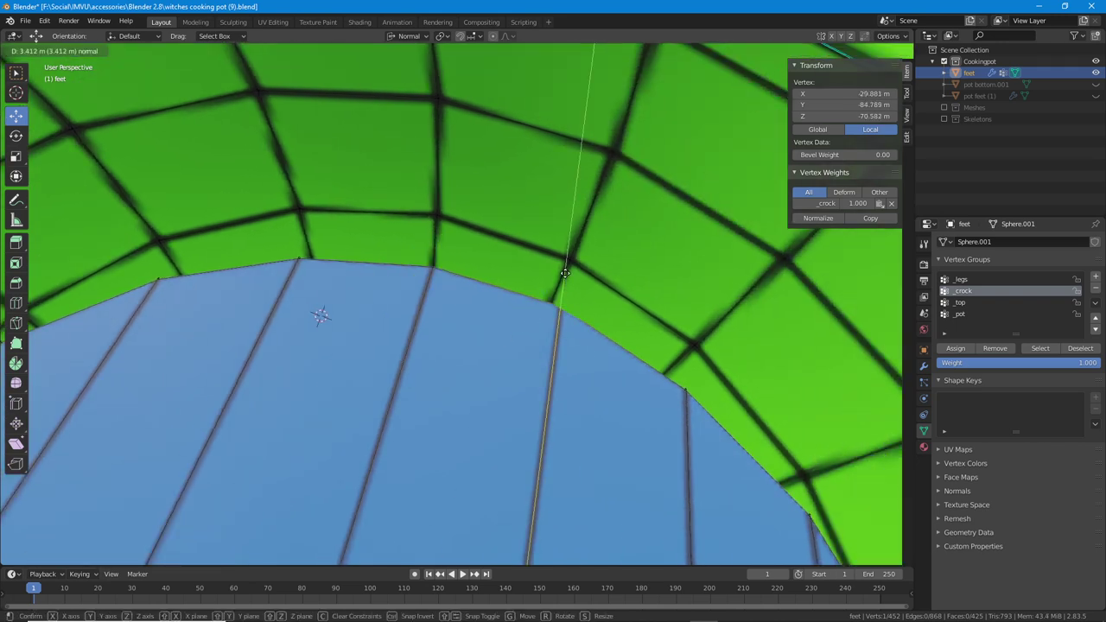
click(558, 308)
- Move the blue surface's rim vertex at X −56.84 m about 2.4 m outward along normal Y
click(683, 389)
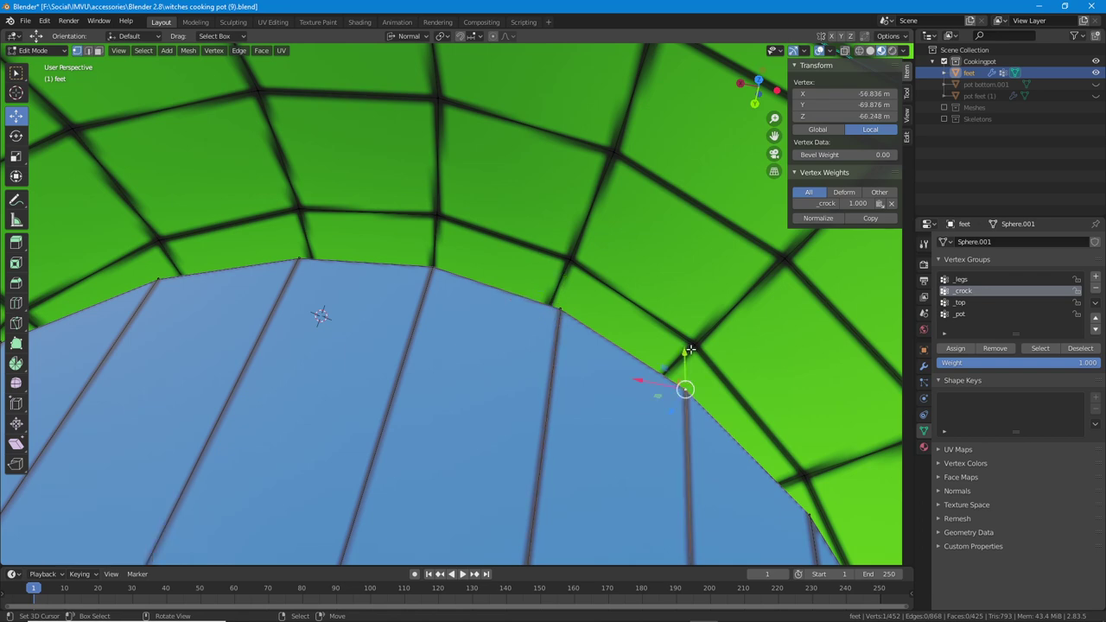
key(g)
key(z)
key(z)
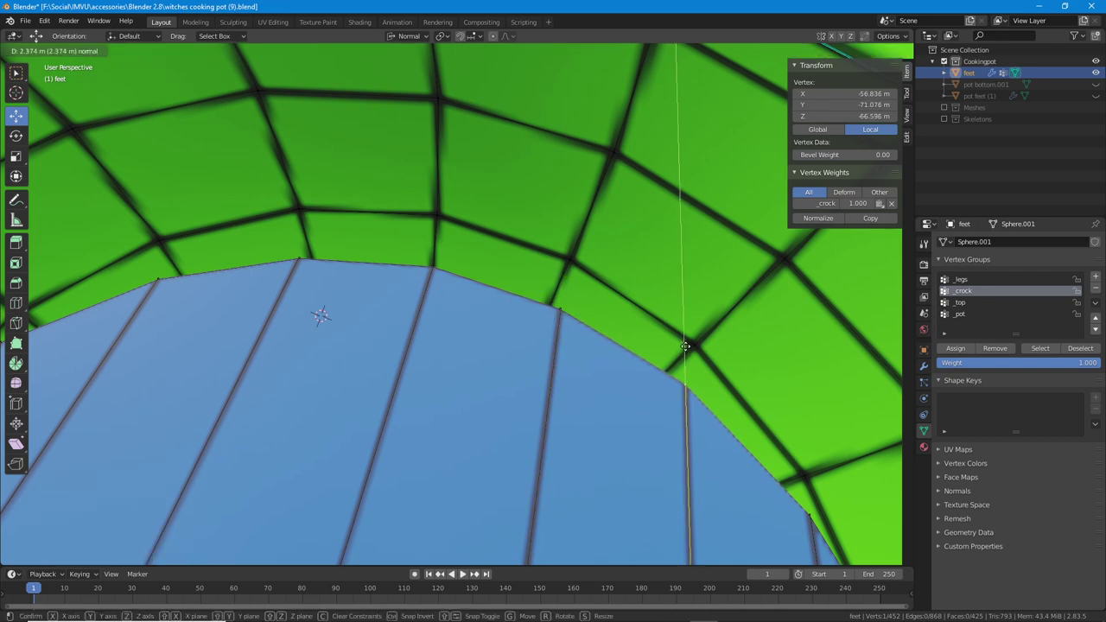
click(684, 345)
- Move the rim vertex at X −78.23 m on the negative-Y side about 4.5 m along normal Y to meet the pot wall
middle_drag(684, 345, 487, 394)
click(463, 294)
key(g)
key(z)
key(z)
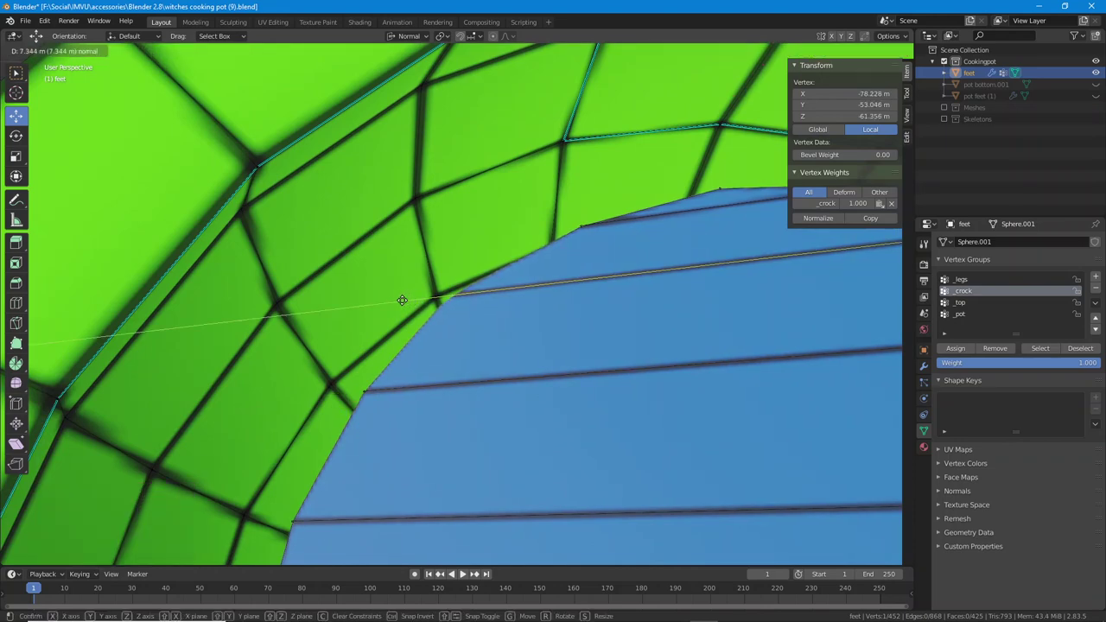
drag(408, 300, 411, 299)
- Move the next rim vertex, at X −91.96 m on the negative-Y side, about 5.7 m along normal Y
shift+middle_drag(561, 246, 399, 336)
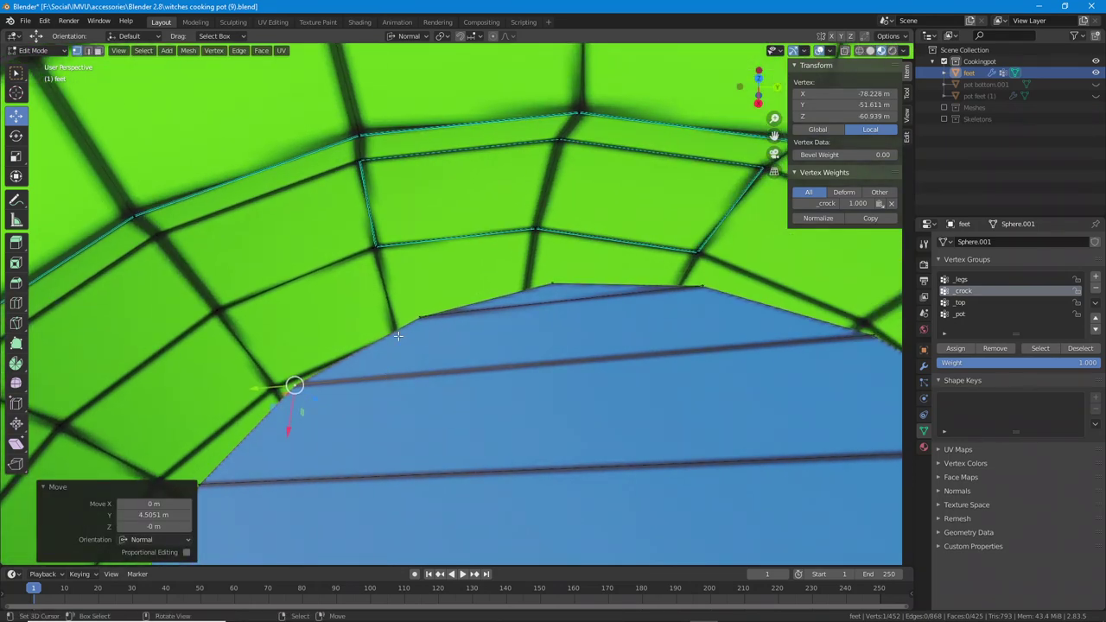
right_click(422, 319)
key(g)
key(z)
key(z)
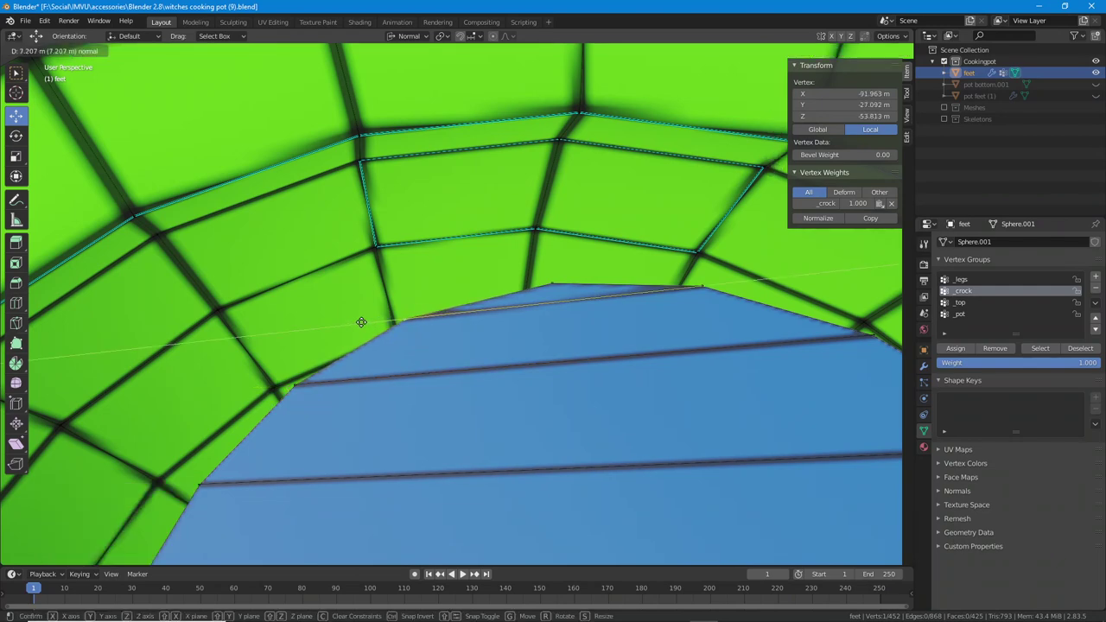
drag(367, 322, 366, 322)
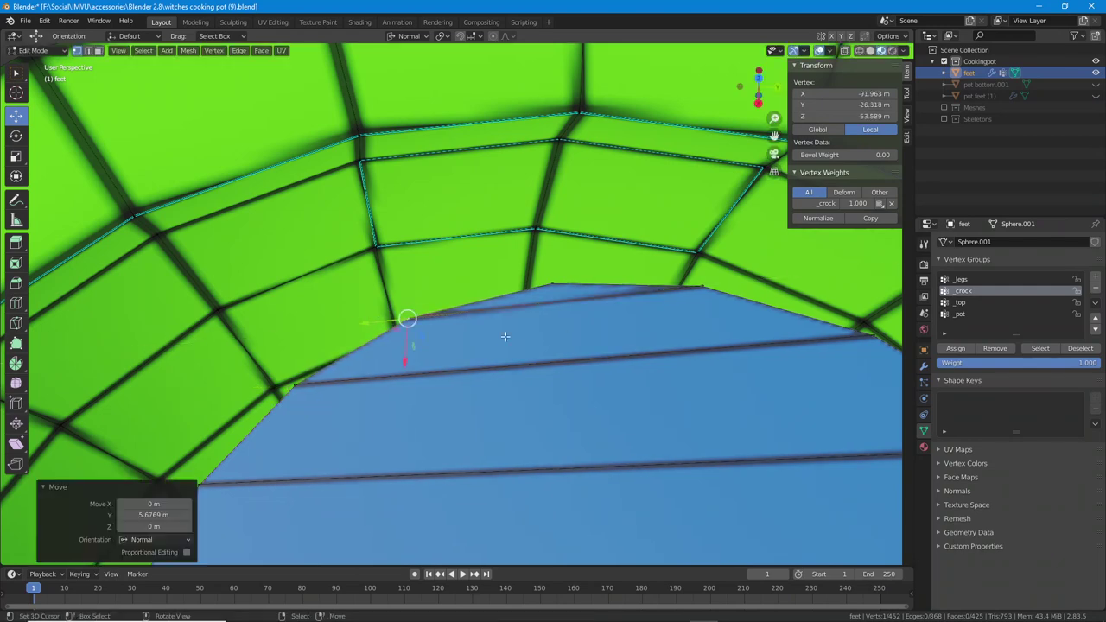
- Move the rim vertex at X −91.96 m on the positive-Y side about −1.6 m along normal Y
shift+middle_drag(589, 332, 372, 388)
right_click(464, 356)
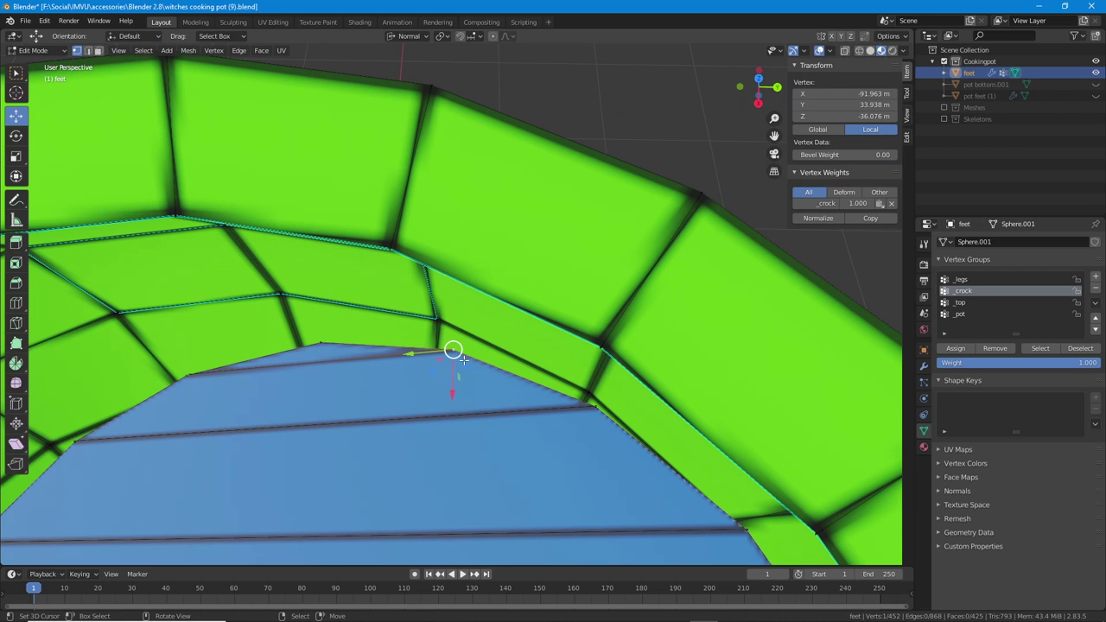
key(g)
key(z)
key(z)
click(412, 352)
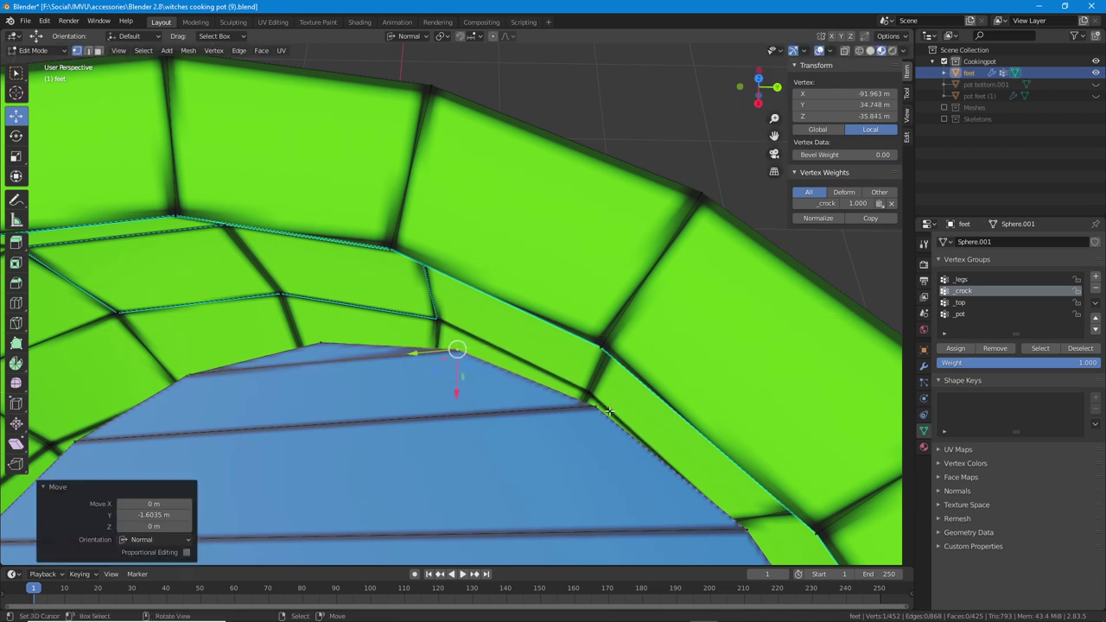
- Move the rim vertex at X −78.23 m on the positive-Y side about −3.1 m along normal Y
click(594, 404)
key(g)
key(z)
key(z)
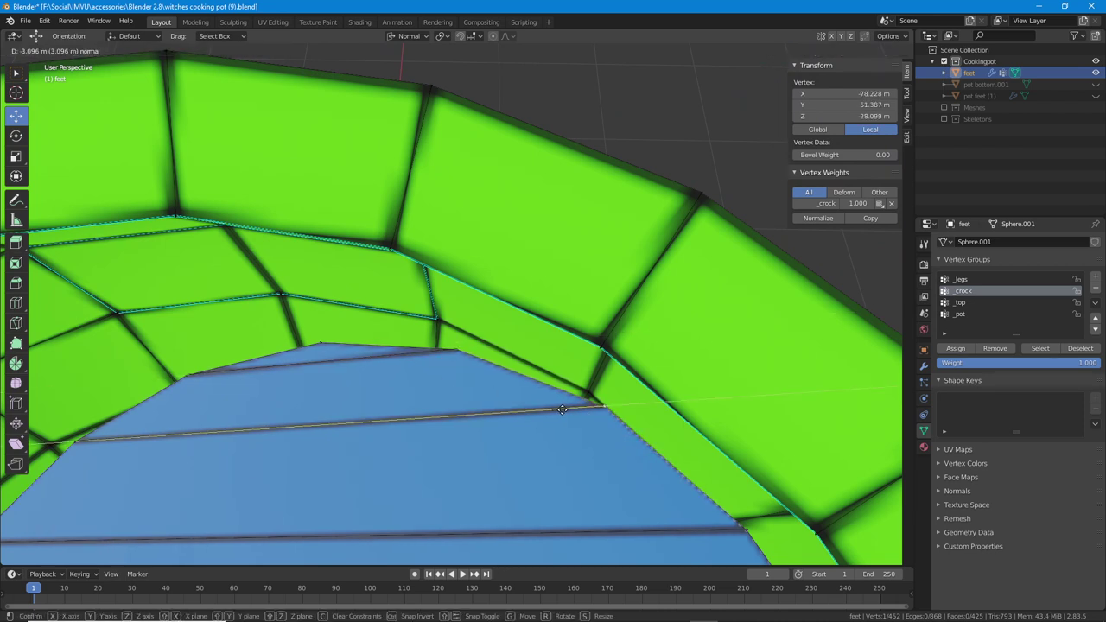
drag(560, 413, 560, 413)
- On the opposite side of the pot, move the rim vertex at X 78.23 m, positive Y, about −2.8 m along normal Y
middle_drag(560, 413, 660, 461)
shift+middle_drag(709, 363, 366, 439)
shift+middle_drag(683, 403, 481, 395)
click(457, 312)
key(g)
key(y)
key(y)
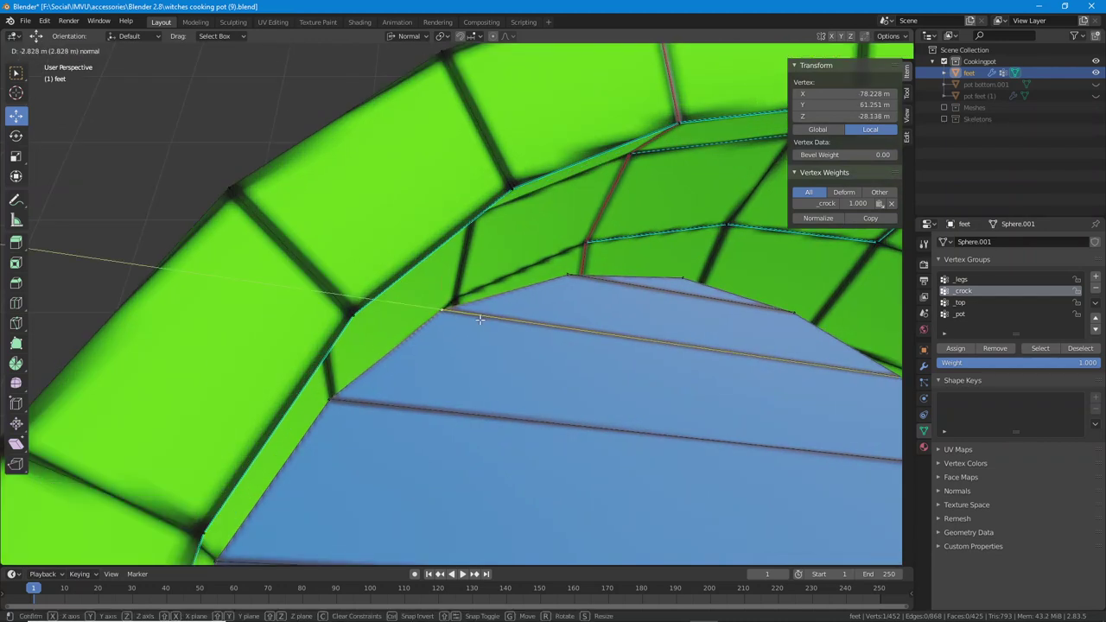
click(441, 309)
- Nudge the blue surface's rim vertex at X 56.84 m, positive Y, about −0.4 m along normal Y
click(328, 398)
key(g)
key(y)
key(y)
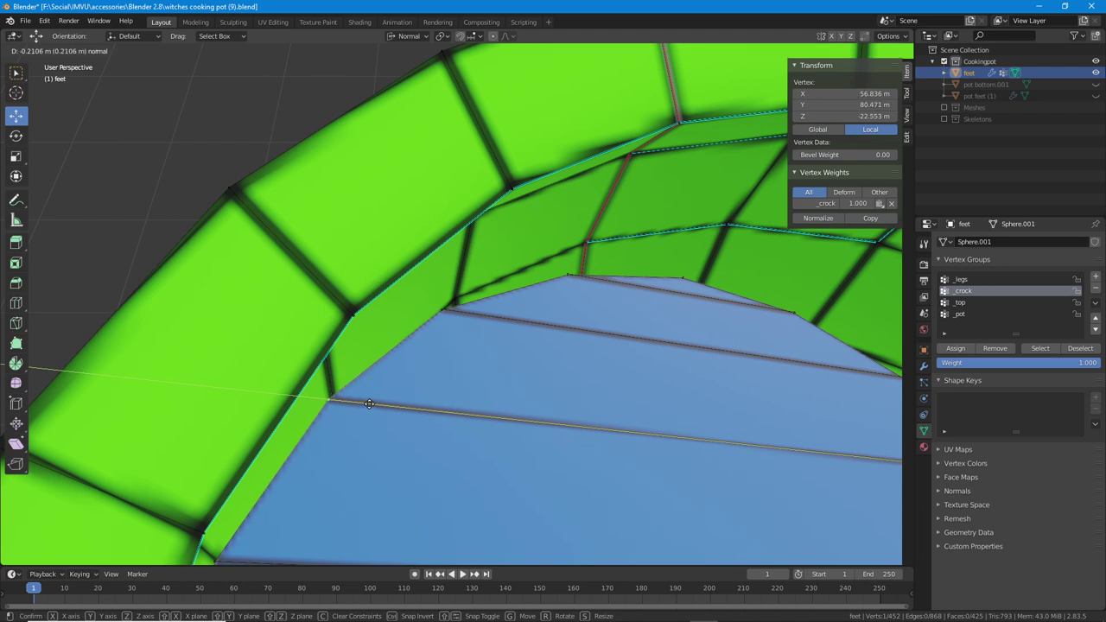
click(367, 403)
- Adjust the rim vertex at X 91.96 m, positive Y, along normal Y to line up with the pot's inner wall
middle_drag(368, 403, 416, 399)
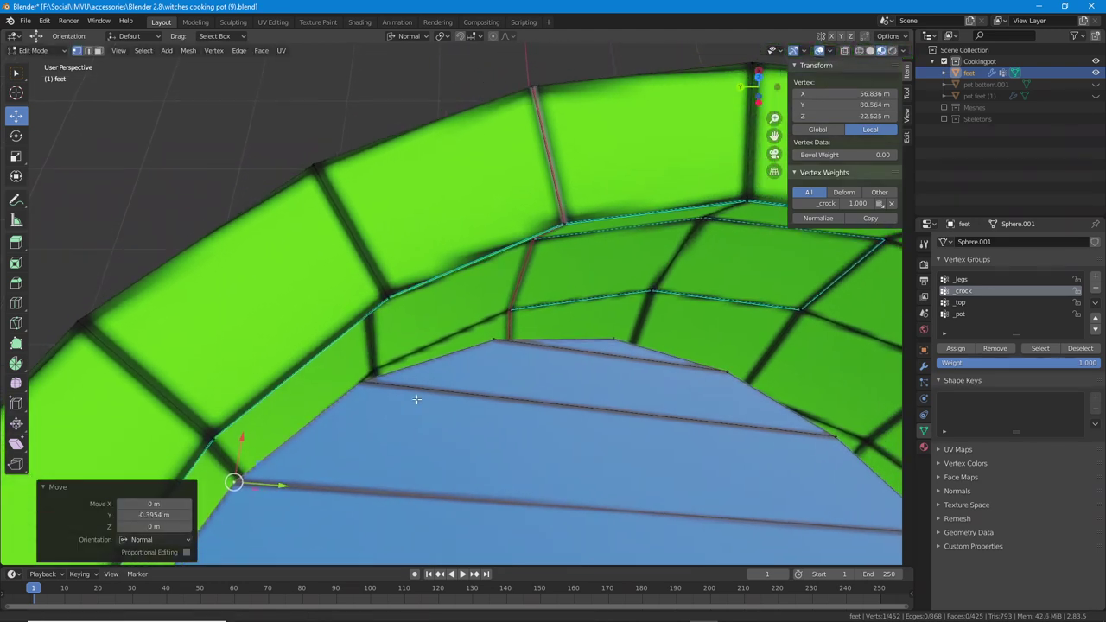
click(498, 342)
key(g)
key(y)
key(y)
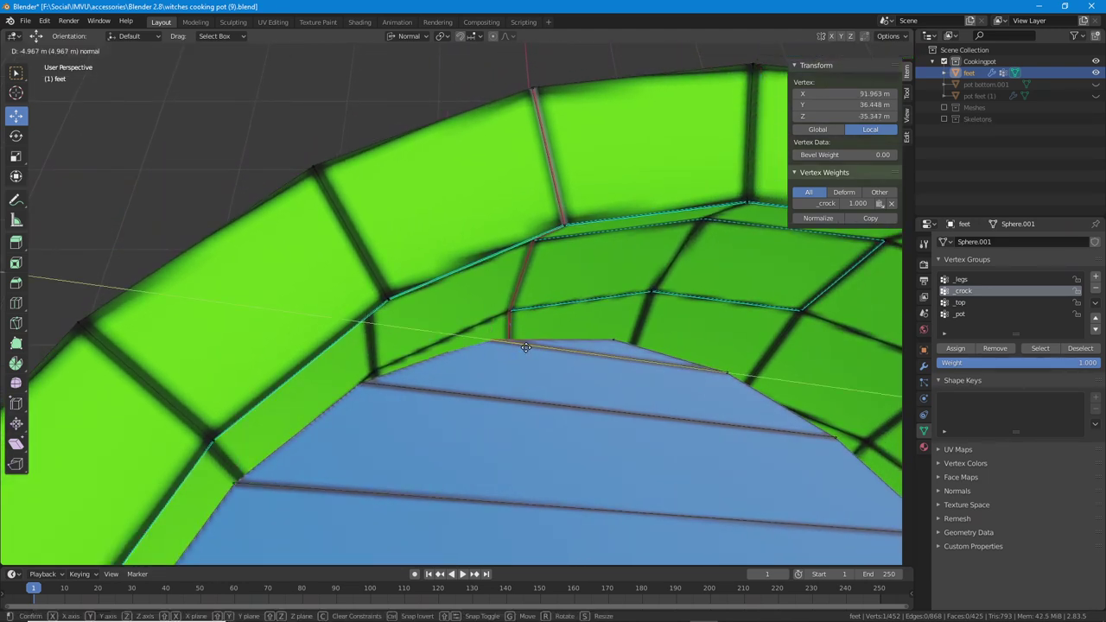
click(533, 348)
- Nudge the blue surface's outermost positive-X rim vertex about 0.07 m along normal X
right_click(613, 338)
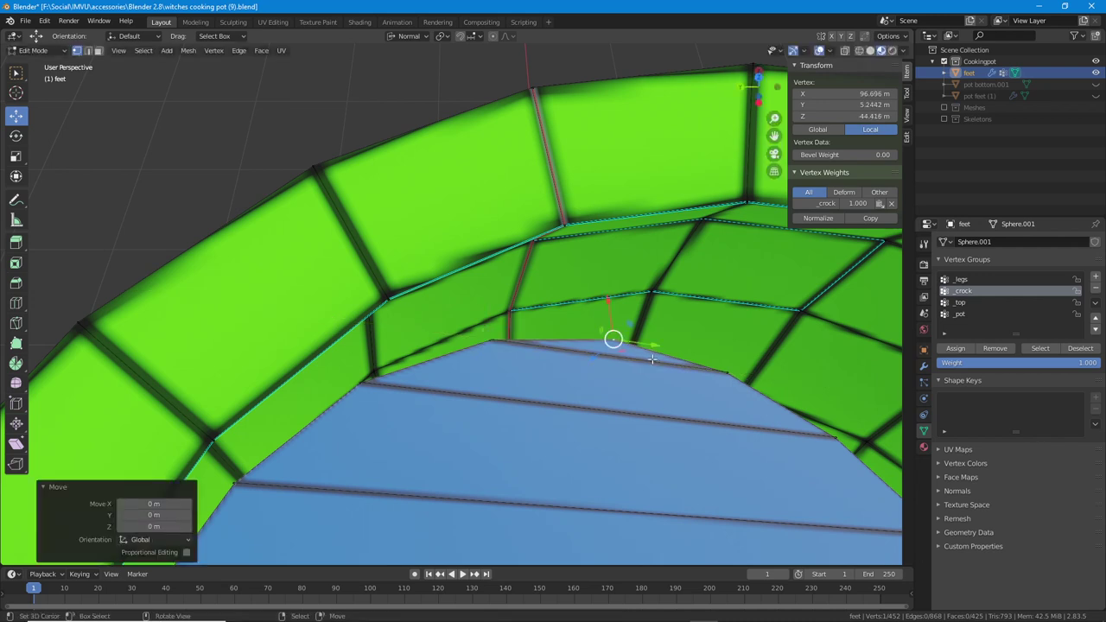
middle_drag(612, 340, 620, 421)
key(g)
key(x)
key(x)
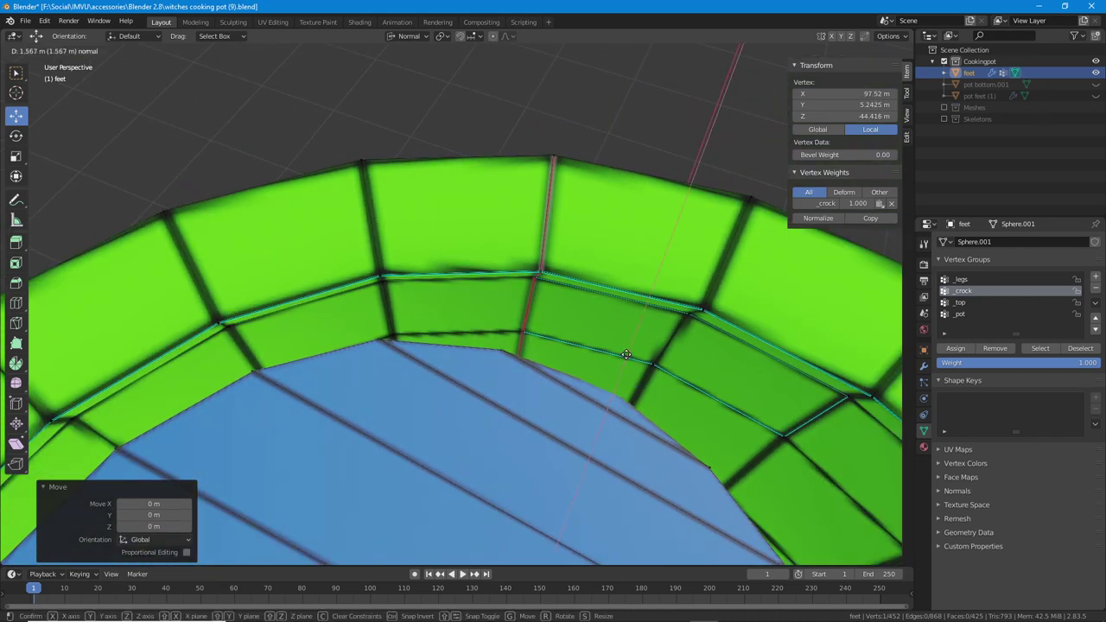
click(624, 356)
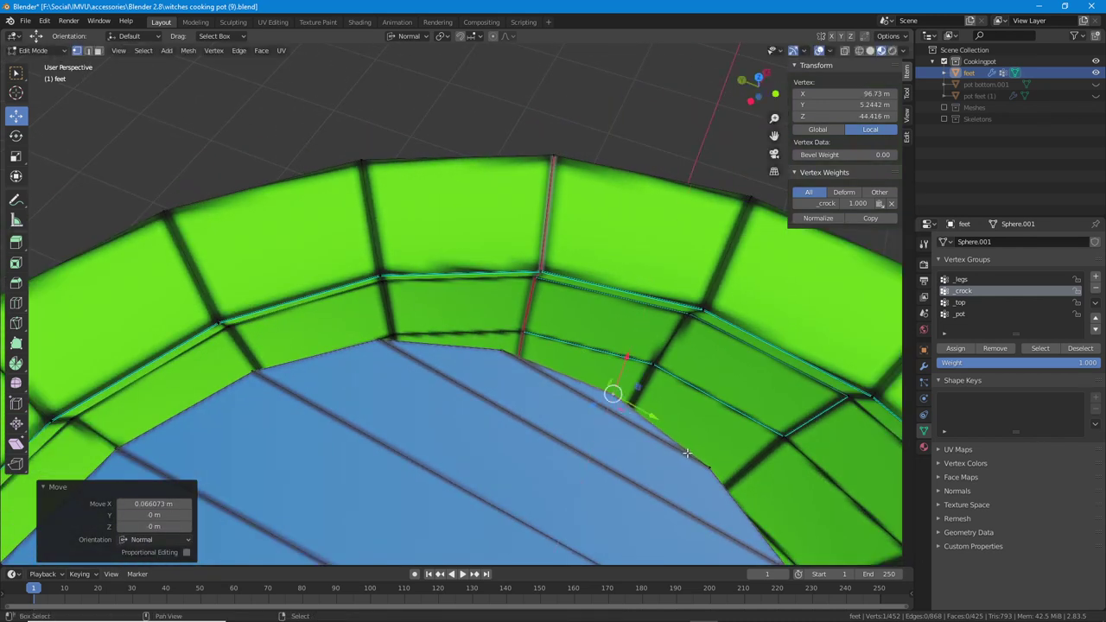
- Move the rim vertex at X 91.96 m, negative Y, about 6.3 m along normal Y to the pot wall
middle_drag(613, 390, 474, 310)
key(g)
key(y)
key(y)
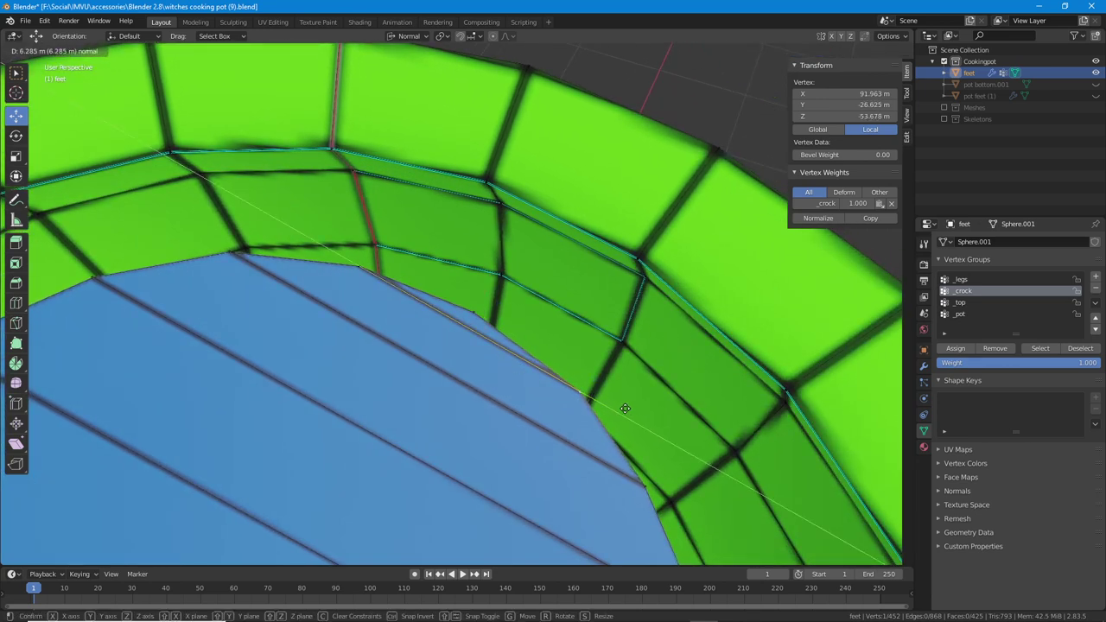
click(625, 409)
- Move the rim vertex at X 78.23 m, negative Y, about 5.3 m along normal Y to the pot wall
click(648, 488)
shift+middle_drag(679, 504, 609, 424)
key(g)
key(y)
key(y)
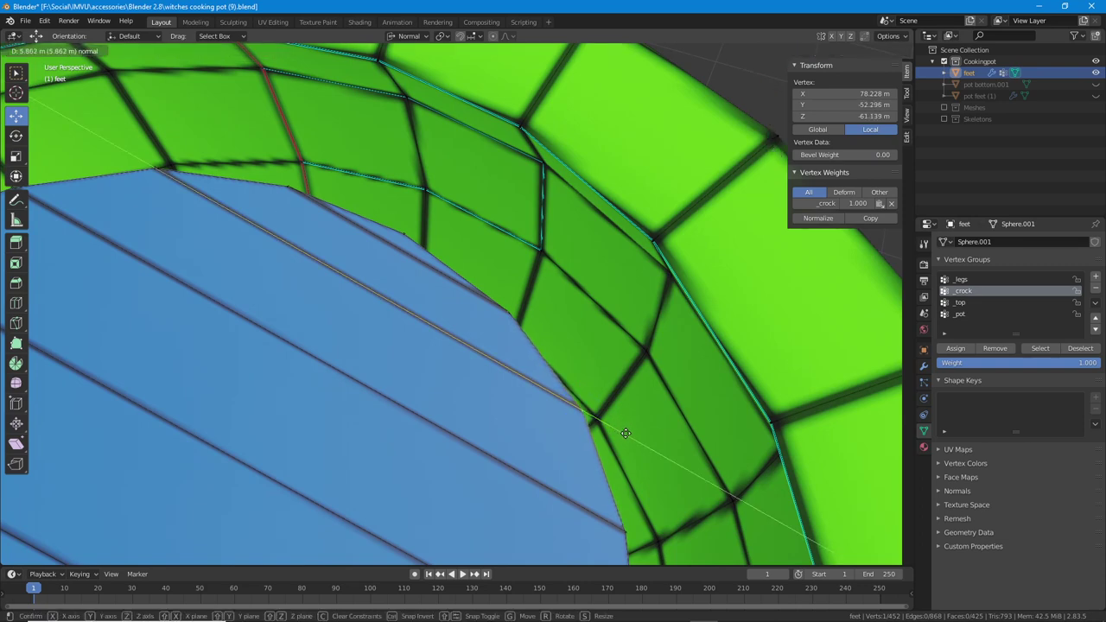
click(623, 433)
- Reveal the mesh's hidden geometry to bring back the pot's lid
scroll(441, 393, down, 6)
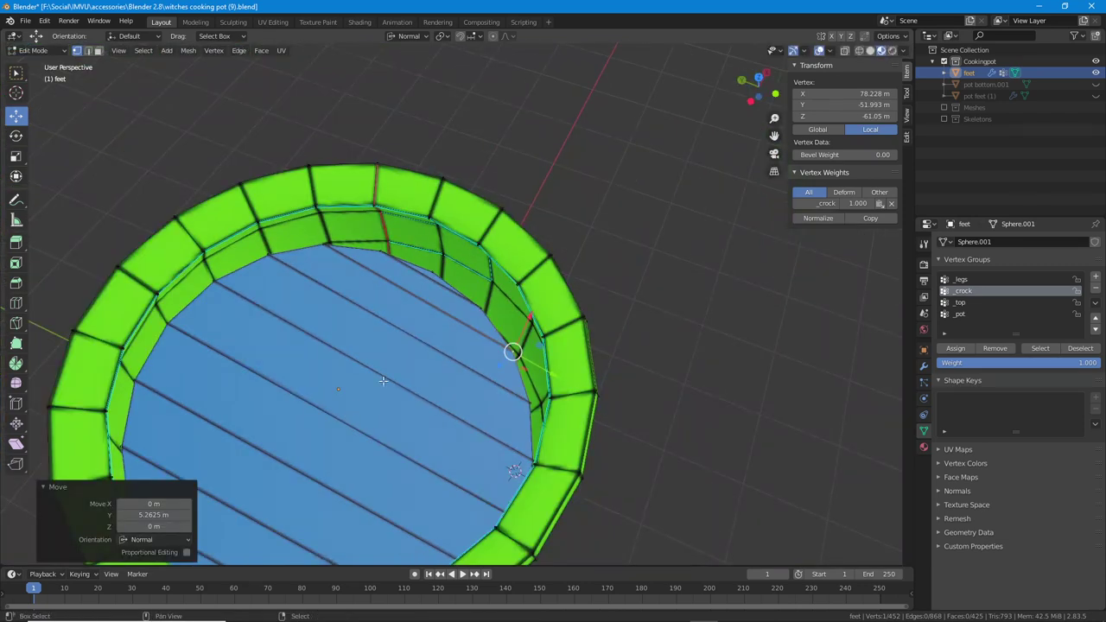
middle_drag(452, 380, 304, 273)
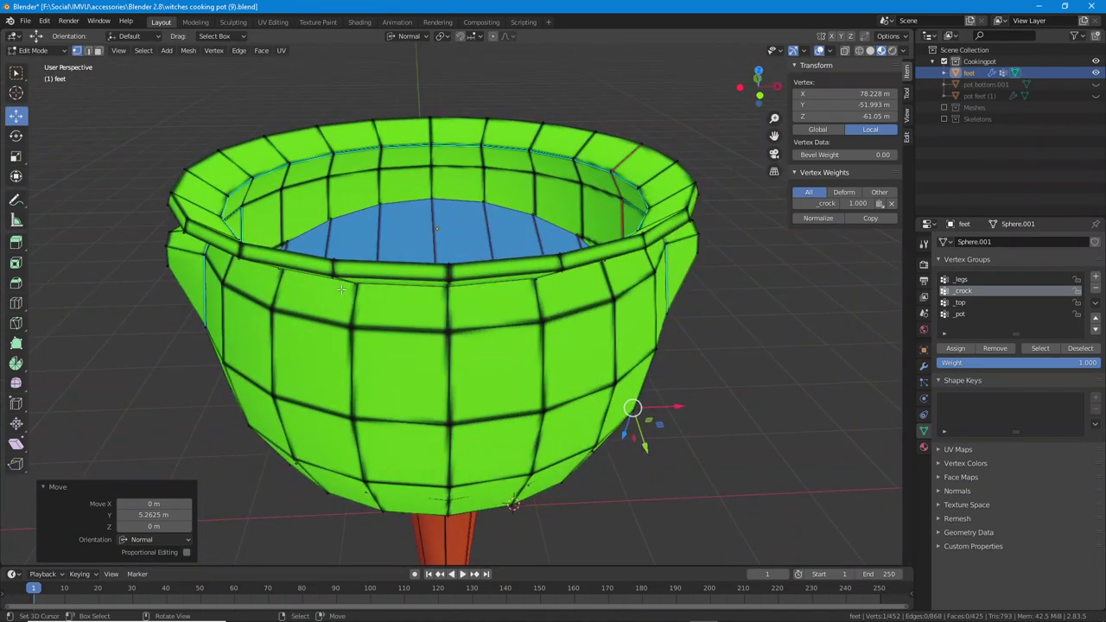
middle_drag(330, 335, 463, 356)
scroll(373, 339, down, 3)
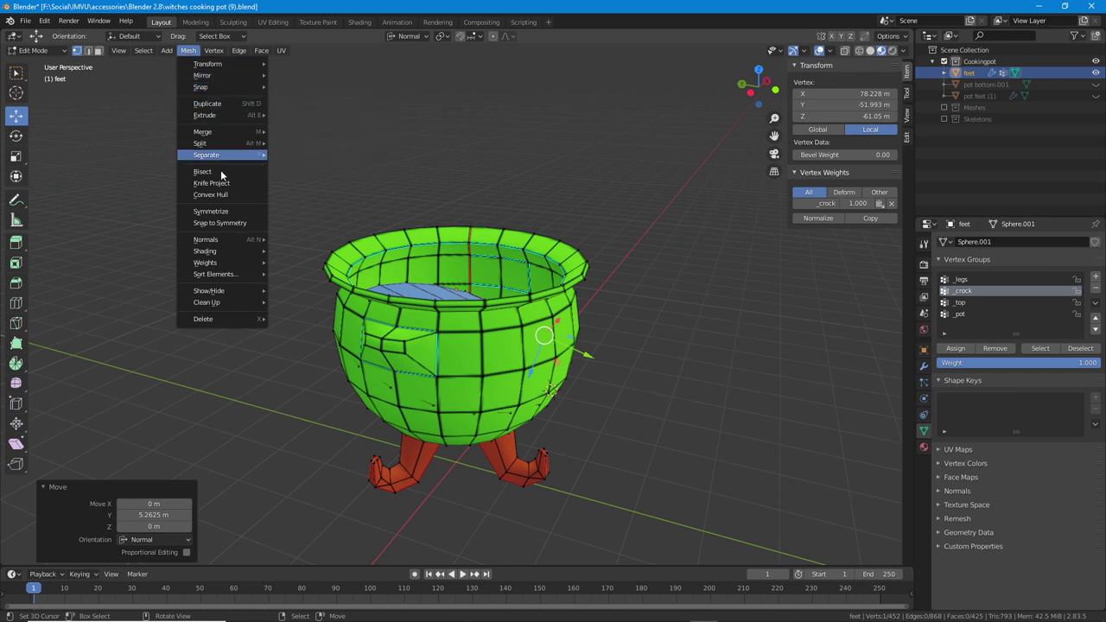
mouse_move(208, 159)
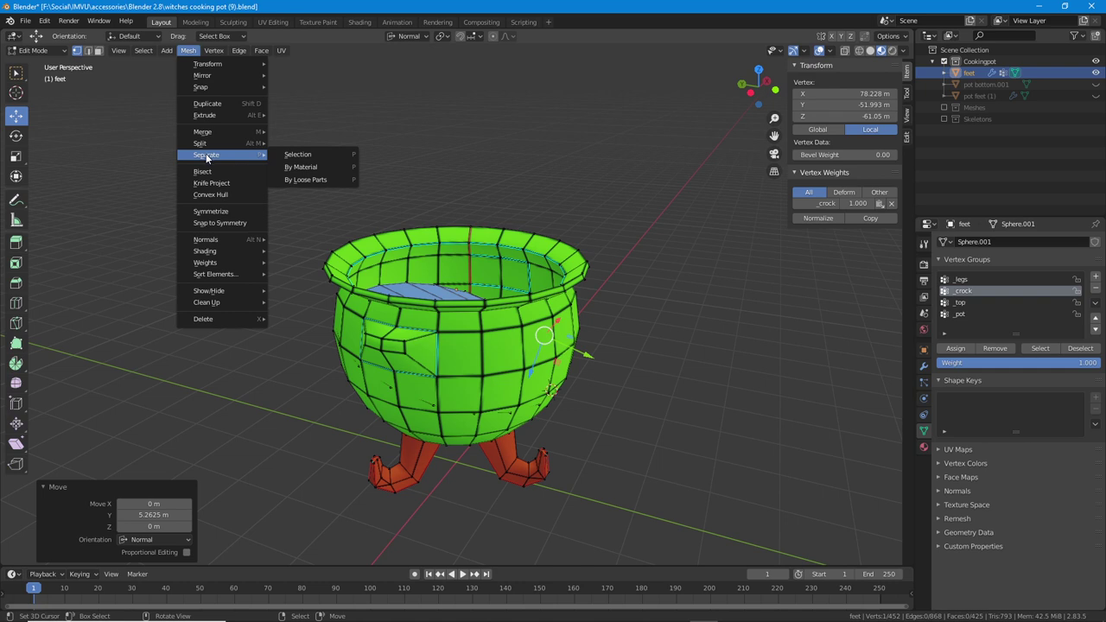
mouse_move(223, 291)
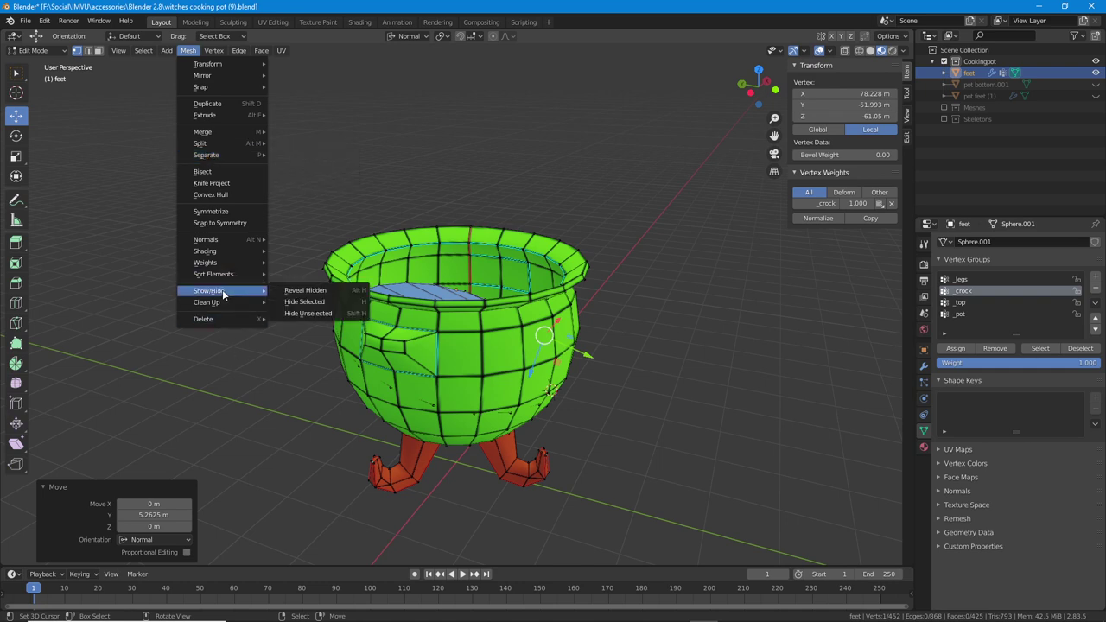
drag(183, 302, 243, 299)
key(Escape)
click(301, 291)
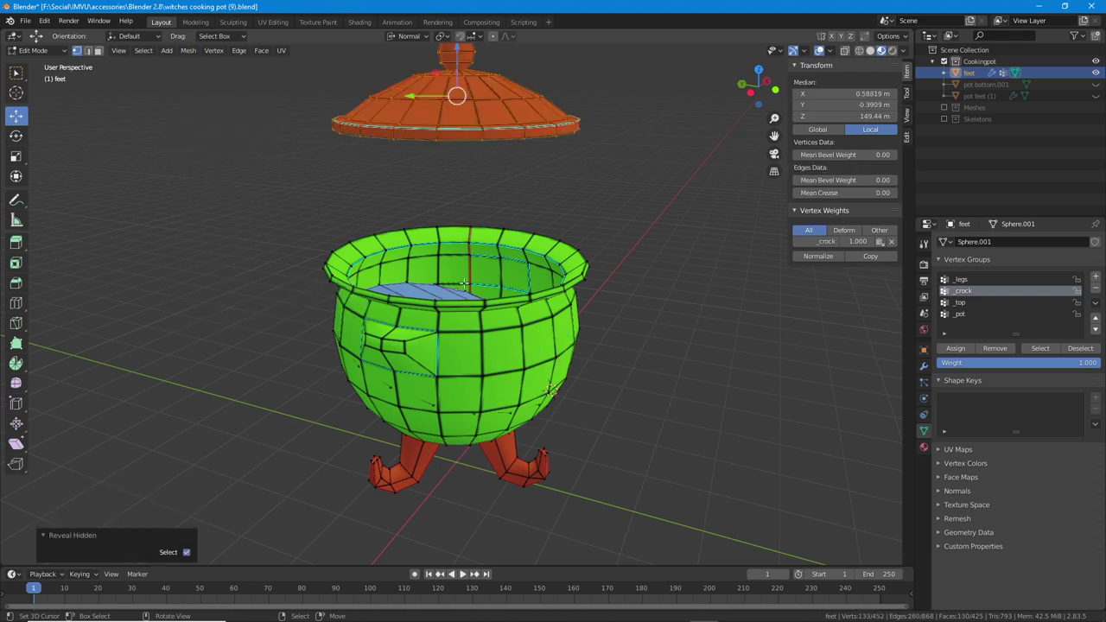
- Try to lower the revealed lid along normal Z toward the pot with the current selection
middle_drag(543, 283, 469, 281)
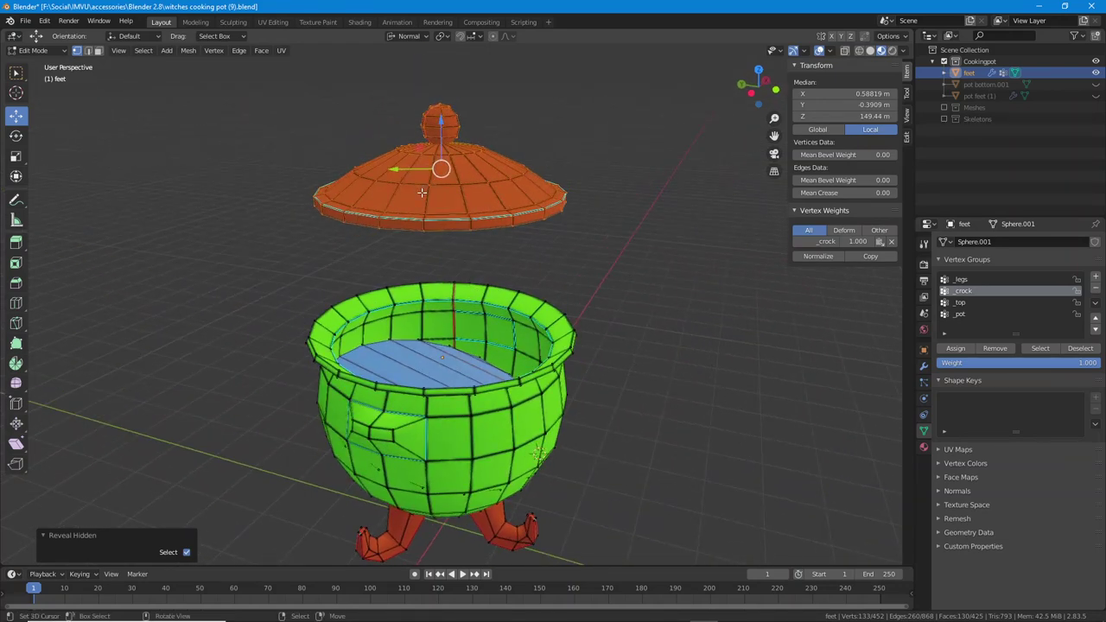
mouse_move(420, 194)
middle_down()
mouse_move(392, 191)
mouse_move(413, 194)
middle_up()
middle_drag(439, 246, 474, 344)
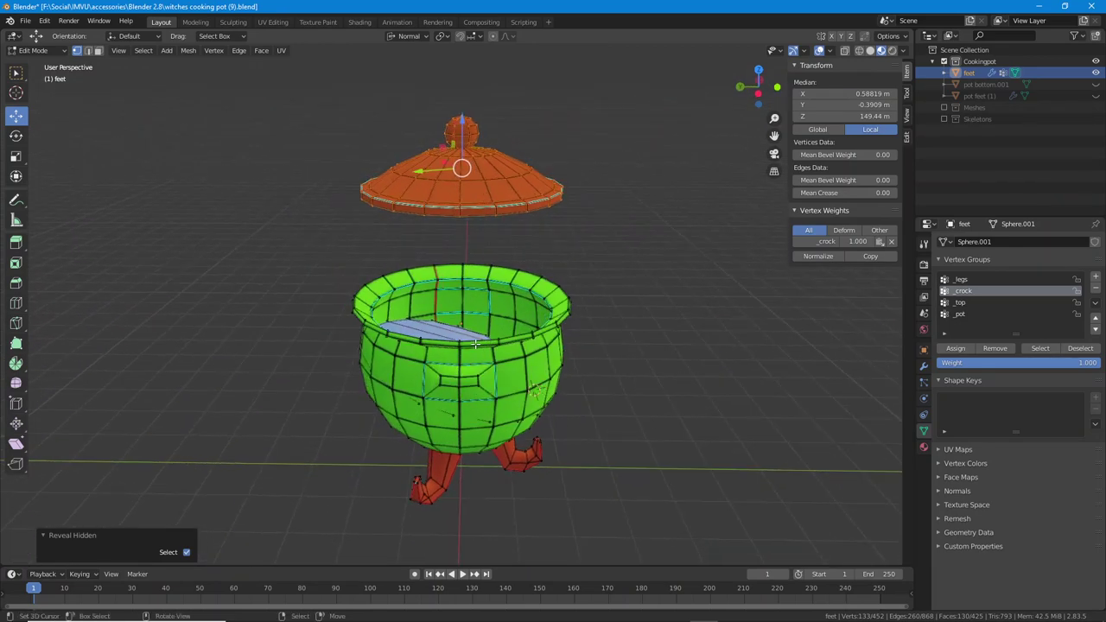
drag(461, 115, 463, 162)
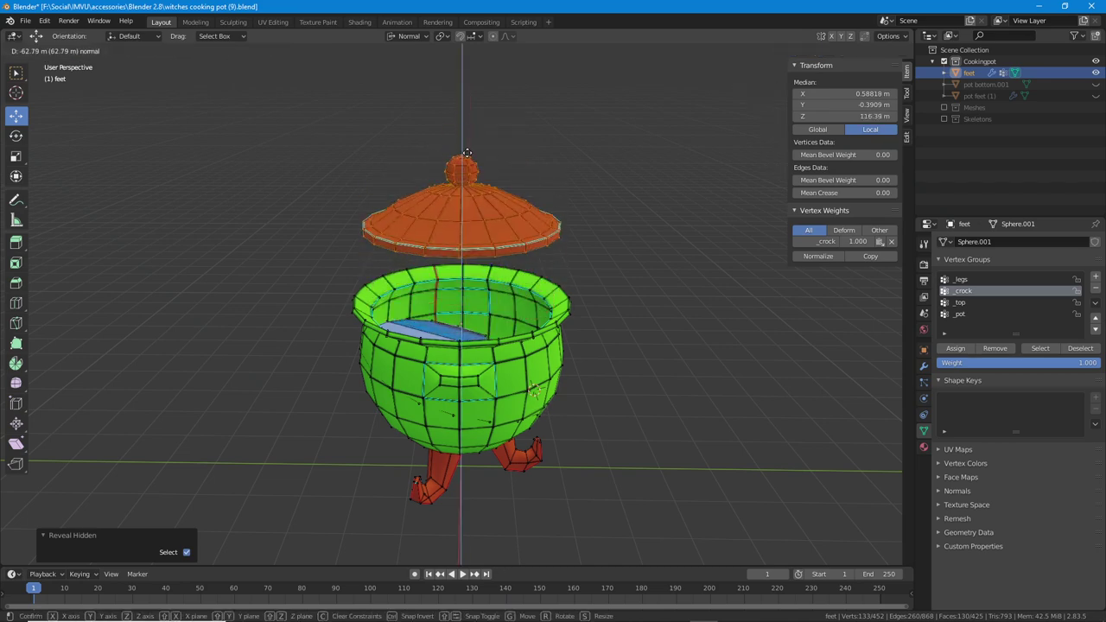
middle_drag(462, 162, 450, 273)
scroll(419, 231, up, 2)
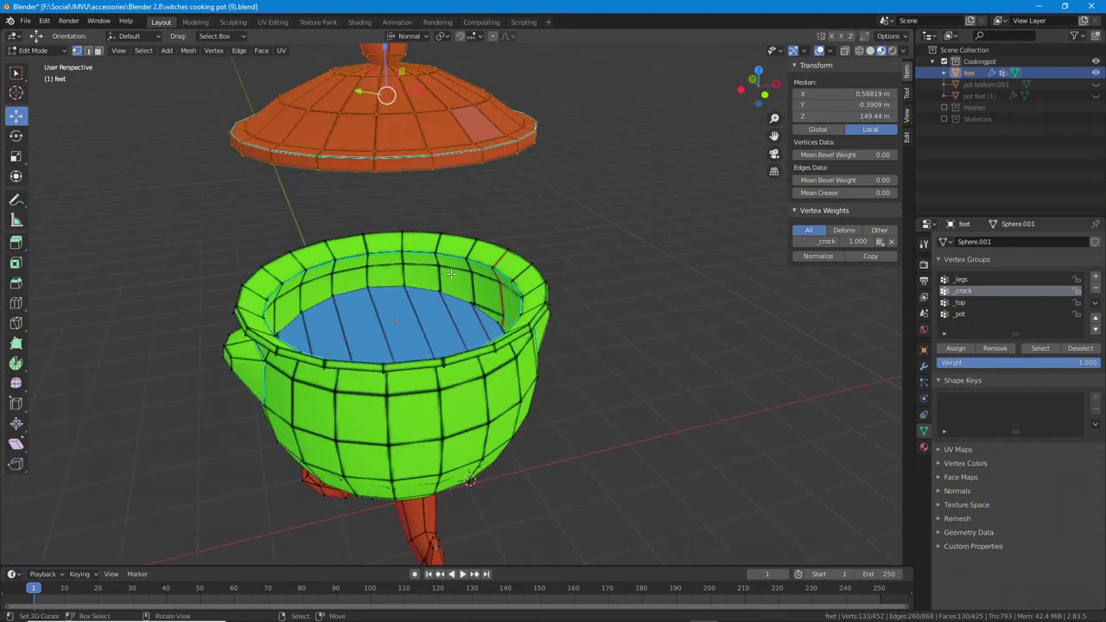
- Select only the _top vertex group and lower the lid toward the pot by about 169.6 m along normal Z
click(143, 50)
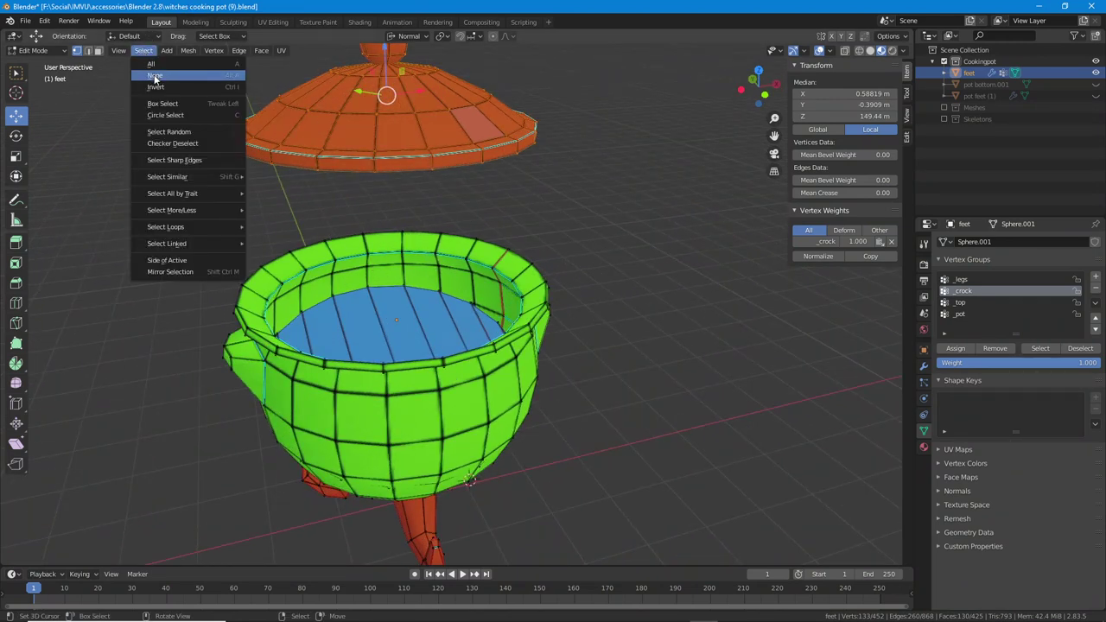
click(155, 76)
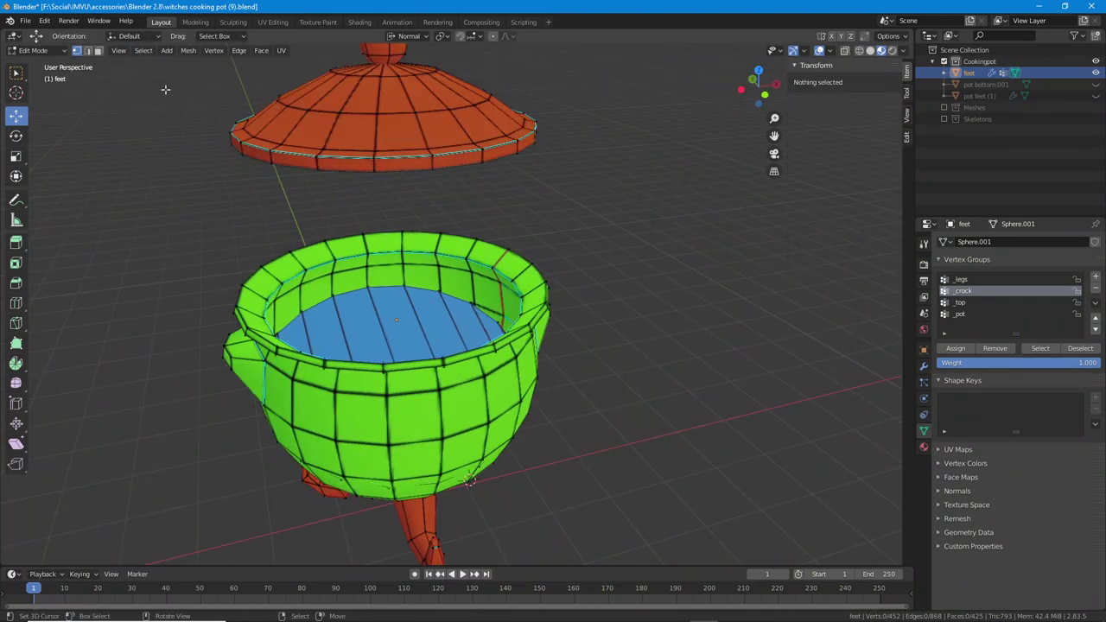
click(959, 303)
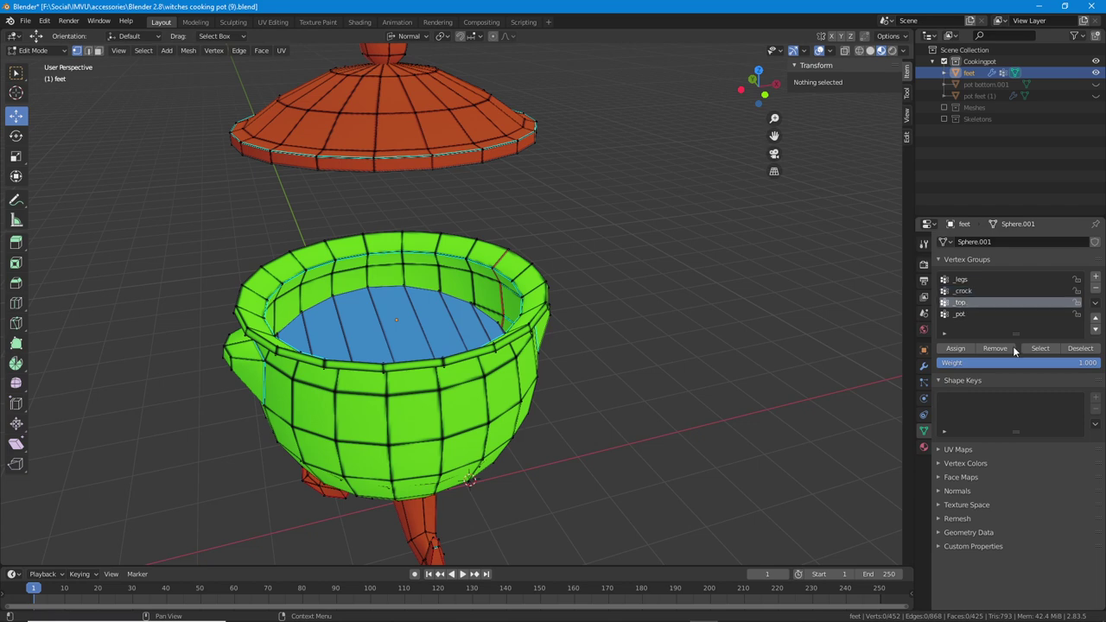
click(1040, 348)
middle_drag(380, 121, 410, 128)
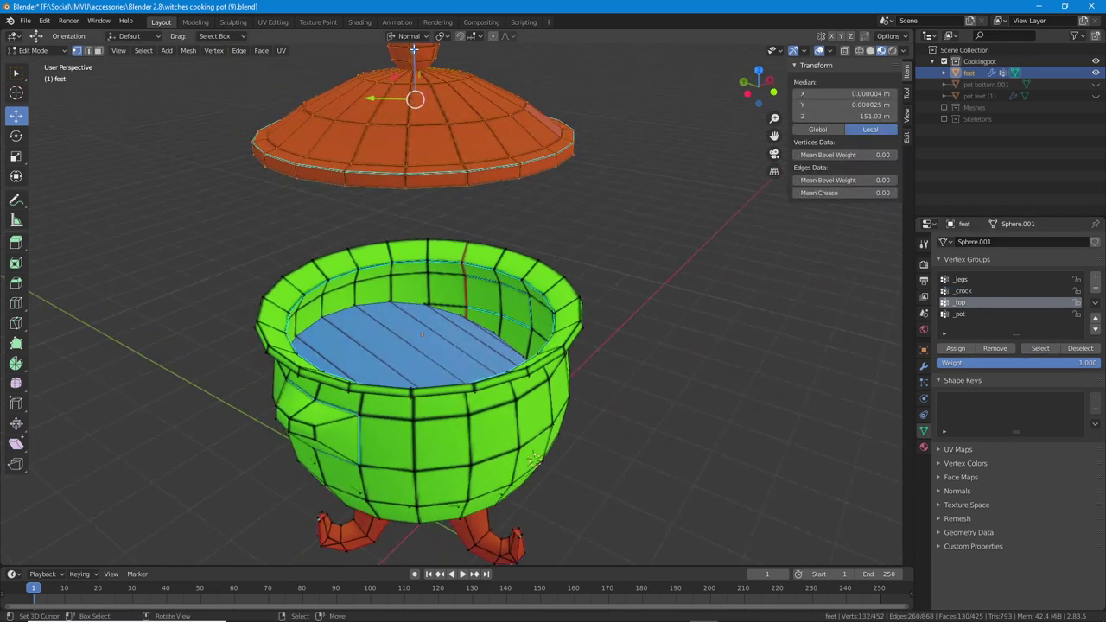
drag(414, 49, 417, 199)
middle_drag(410, 192, 344, 174)
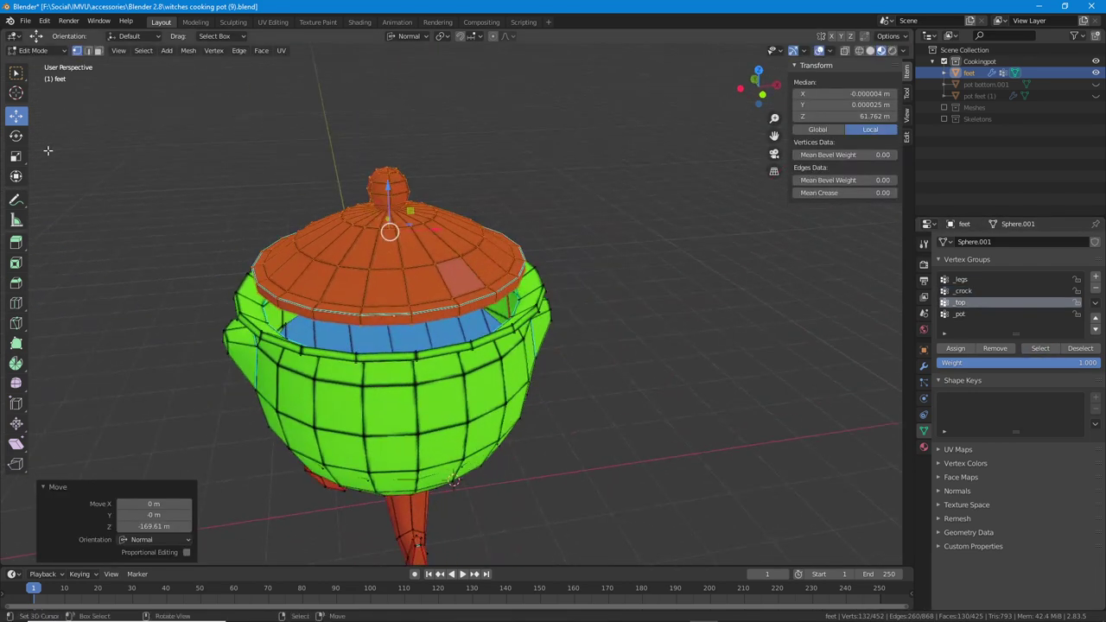
- Tilt the lid by rotating it about -13.1° around the view axis and about 13.5° around normal X
click(16, 134)
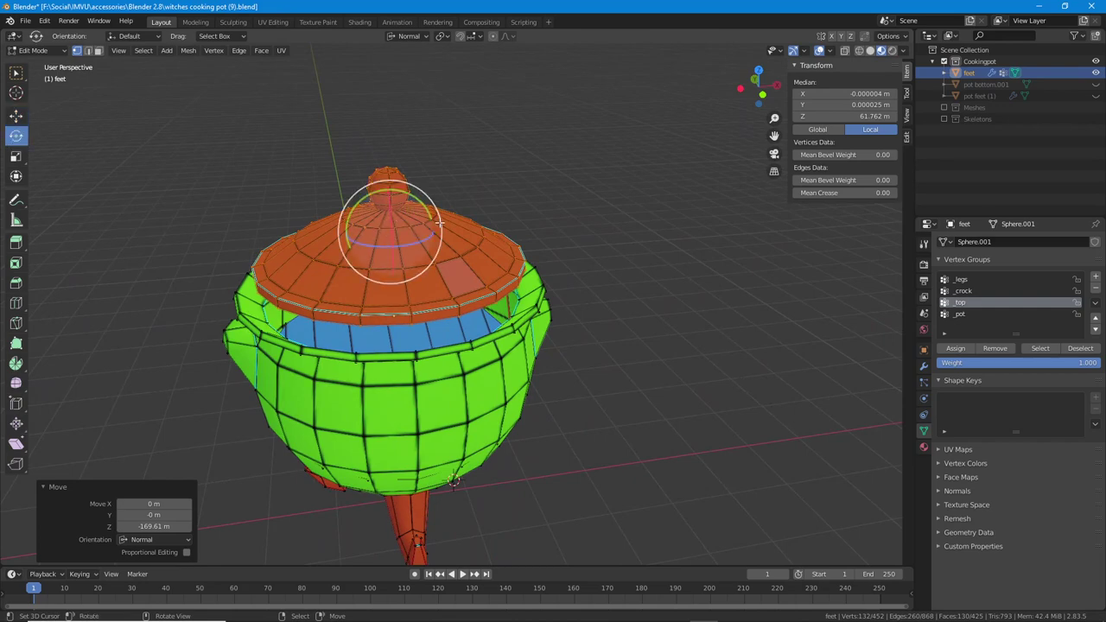
drag(440, 223, 440, 216)
middle_drag(441, 216, 471, 229)
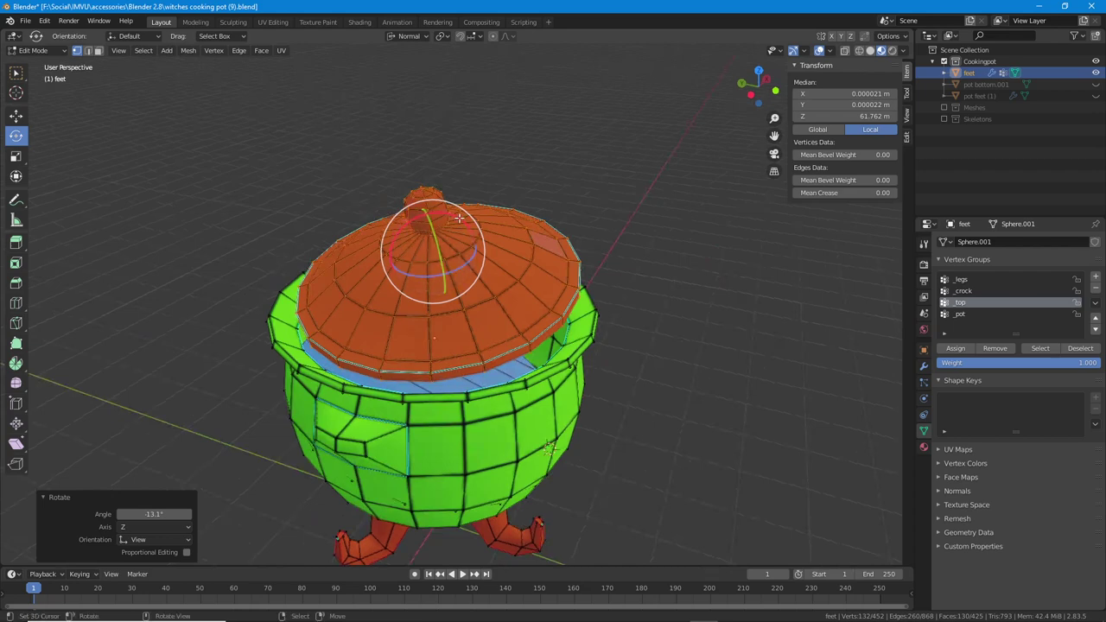
key(r)
click(467, 226)
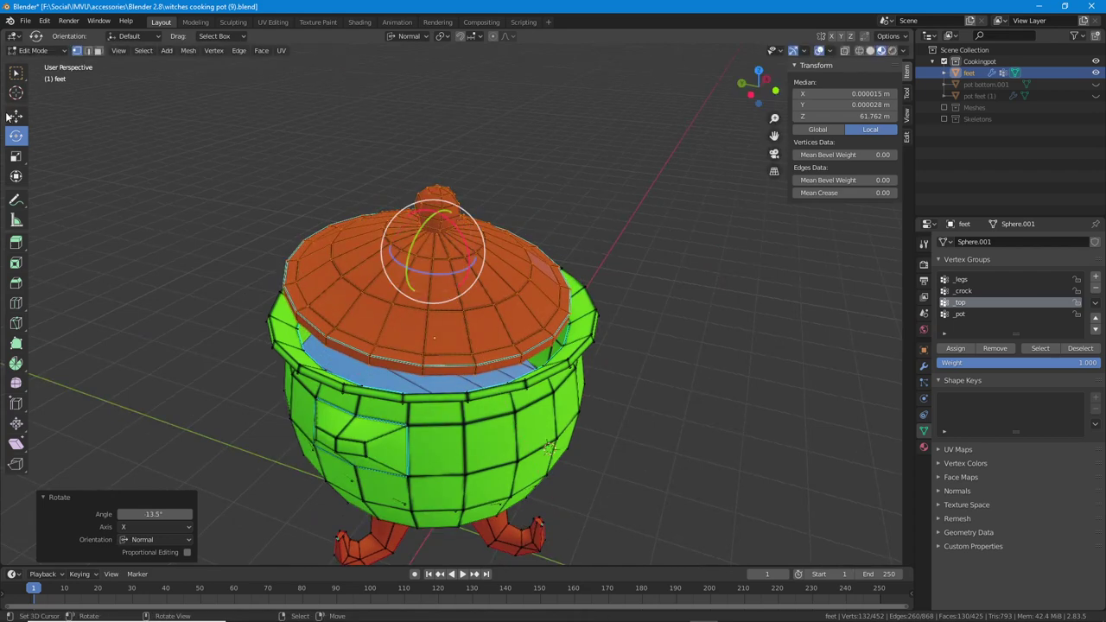
- Raise the lid about 12.1 m along normal Z and shift it about -64 m along normal Y
click(15, 115)
middle_drag(425, 214, 461, 226)
drag(462, 225, 462, 212)
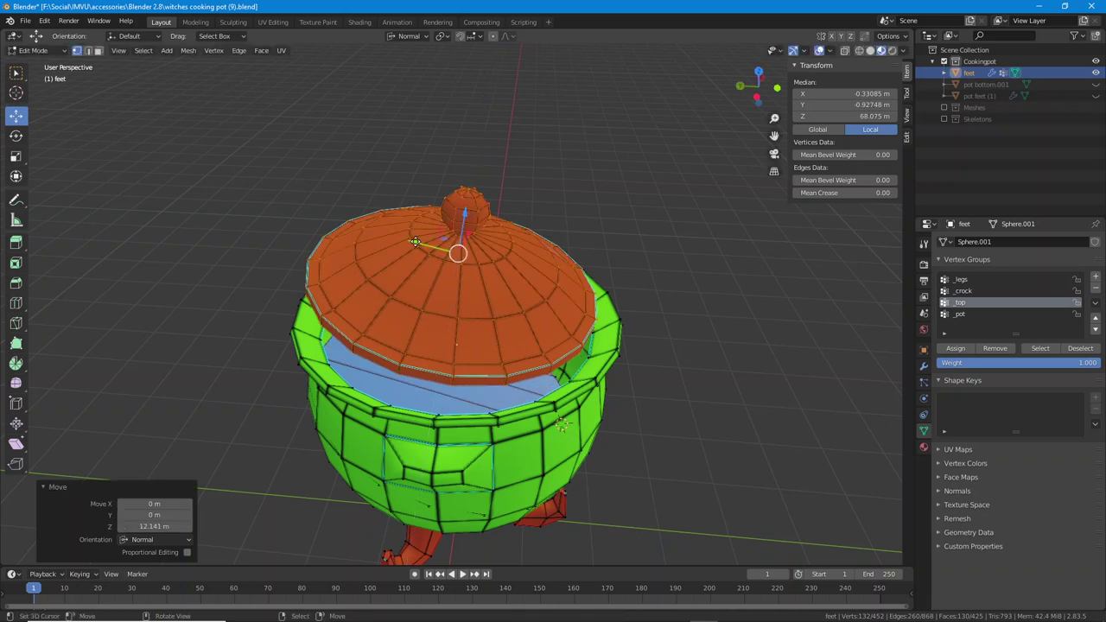
drag(416, 242, 508, 263)
middle_drag(508, 263, 426, 257)
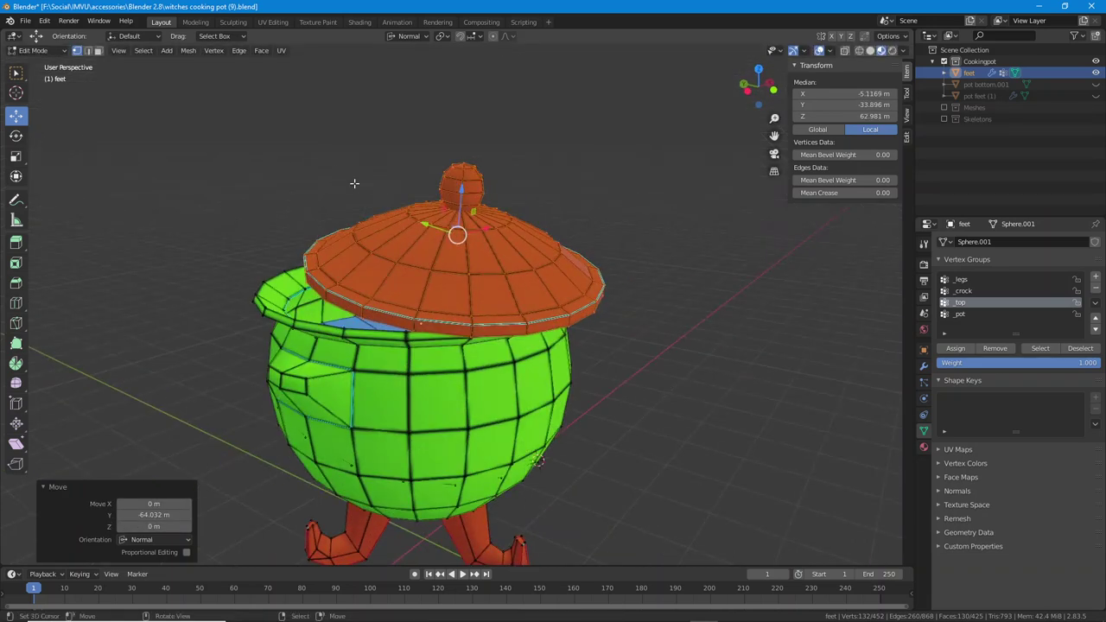
middle_drag(354, 184, 391, 157)
drag(494, 161, 489, 174)
middle_drag(299, 268, 433, 277)
- Select the whole mesh, frame it in the view and return to Object Mode
key(a)
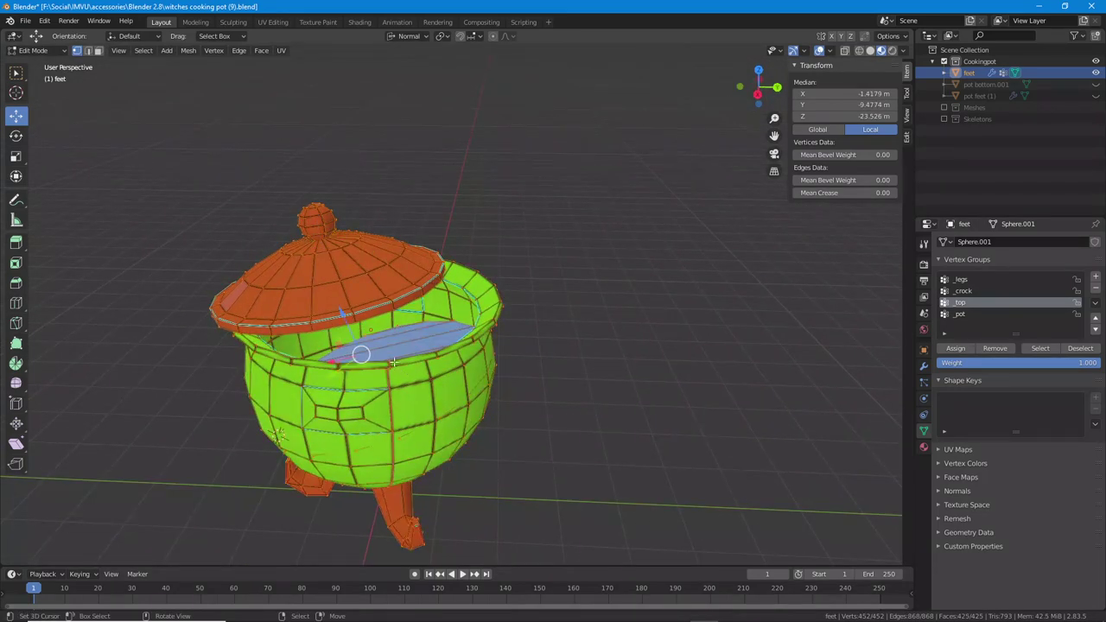
key(KP_Decimal)
middle_drag(458, 338, 444, 312)
key(Tab)
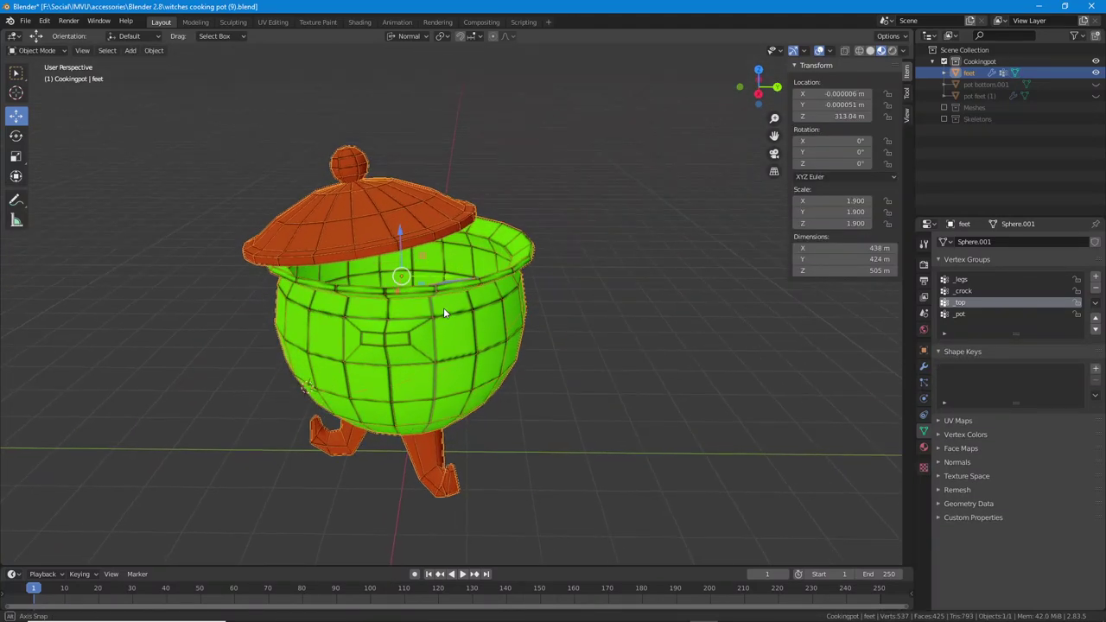
click(15, 140)
middle_drag(273, 275, 340, 281)
scroll(326, 283, up, 1)
scroll(439, 302, down, 1)
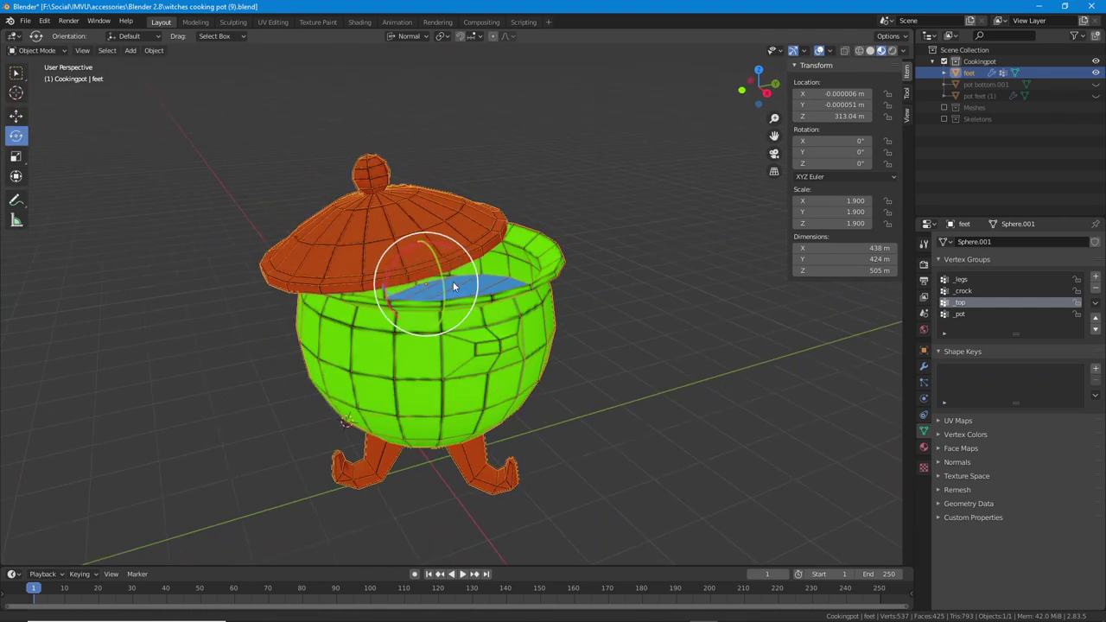
shift+middle_drag(452, 283, 425, 293)
- Save a new version of the file as "witches cooking pot (10).blend"
click(26, 20)
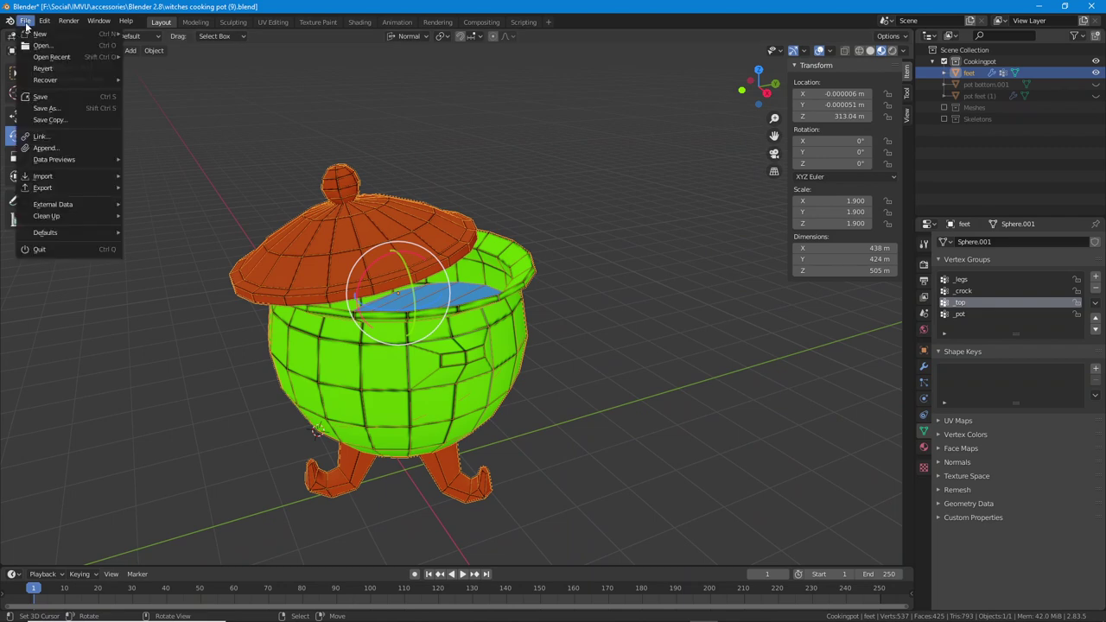
click(45, 109)
click(451, 516)
click(451, 516)
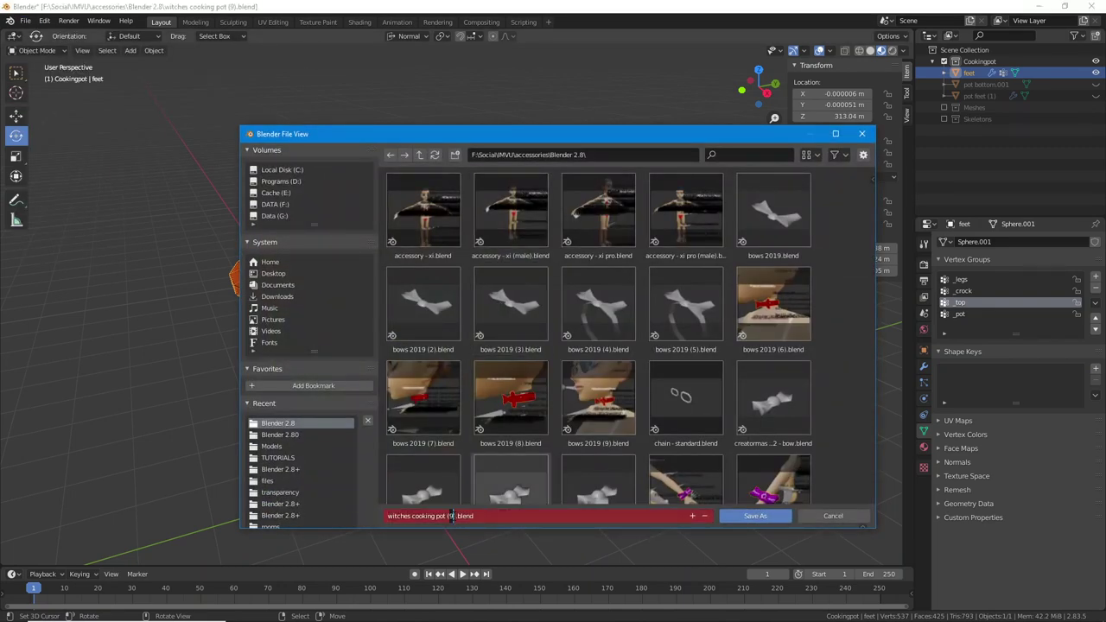
key(Return)
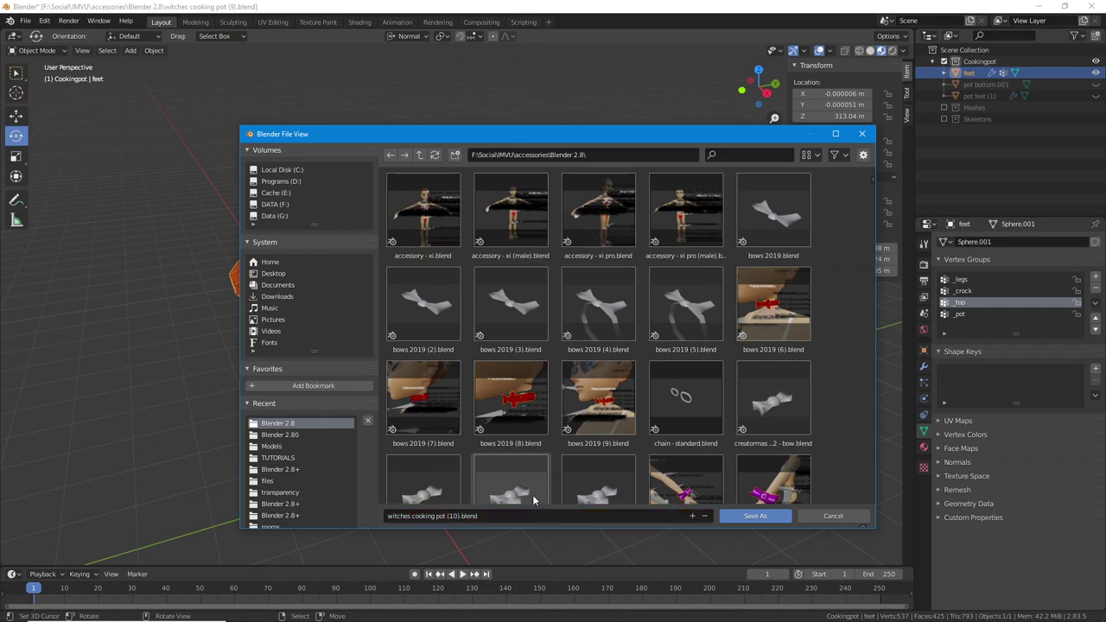
click(755, 515)
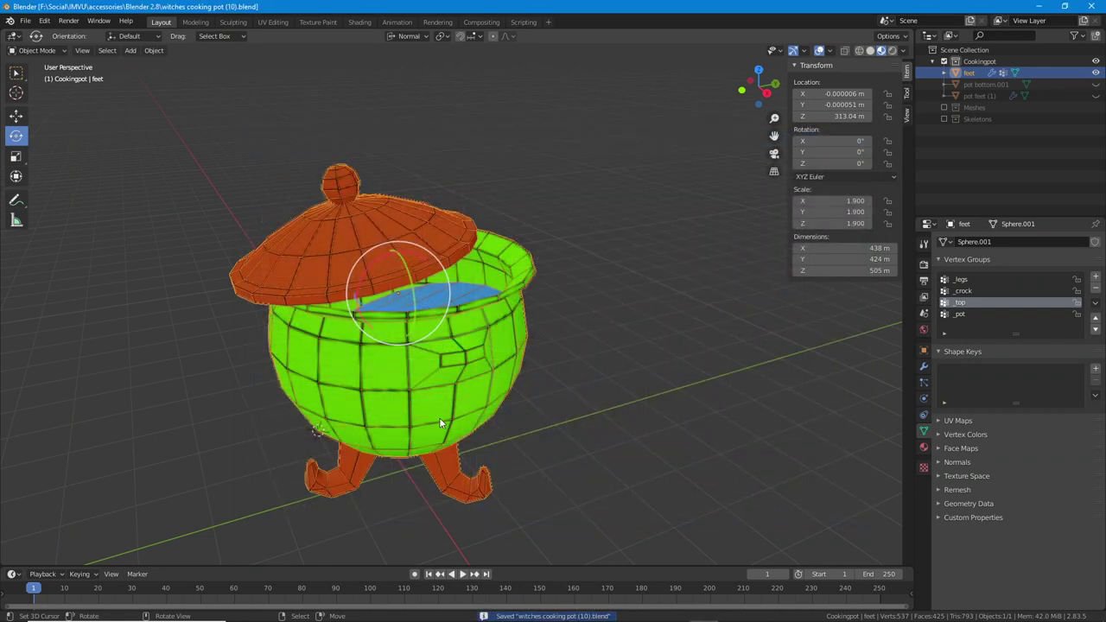
- Enable the Skeletons and Meshes collections to bring the avatar and its bones into the scene
middle_drag(439, 417, 403, 386)
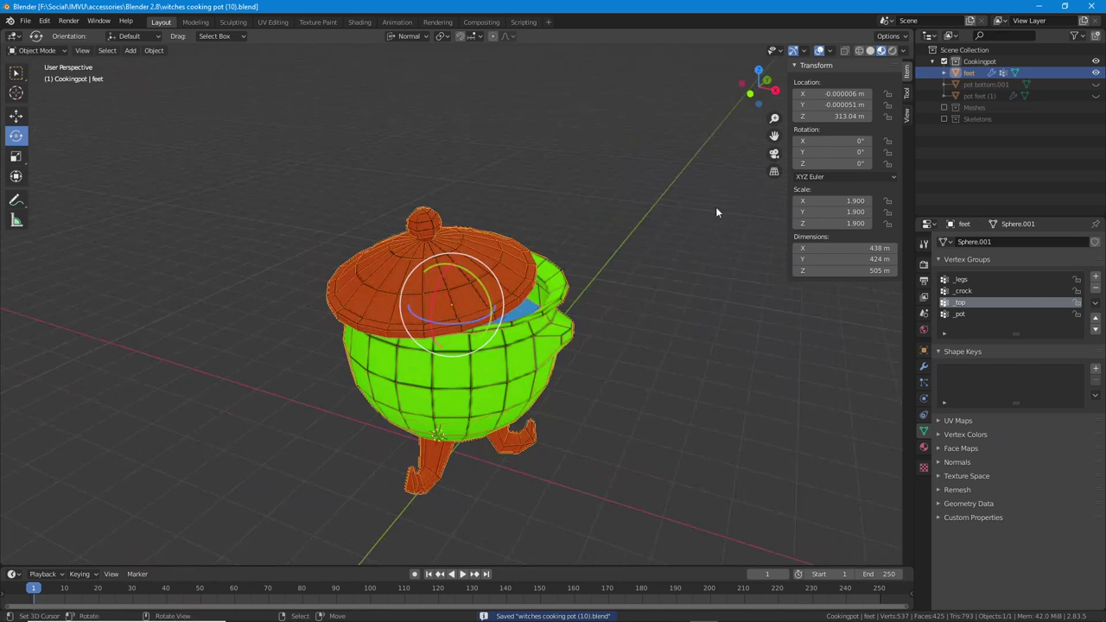
click(943, 119)
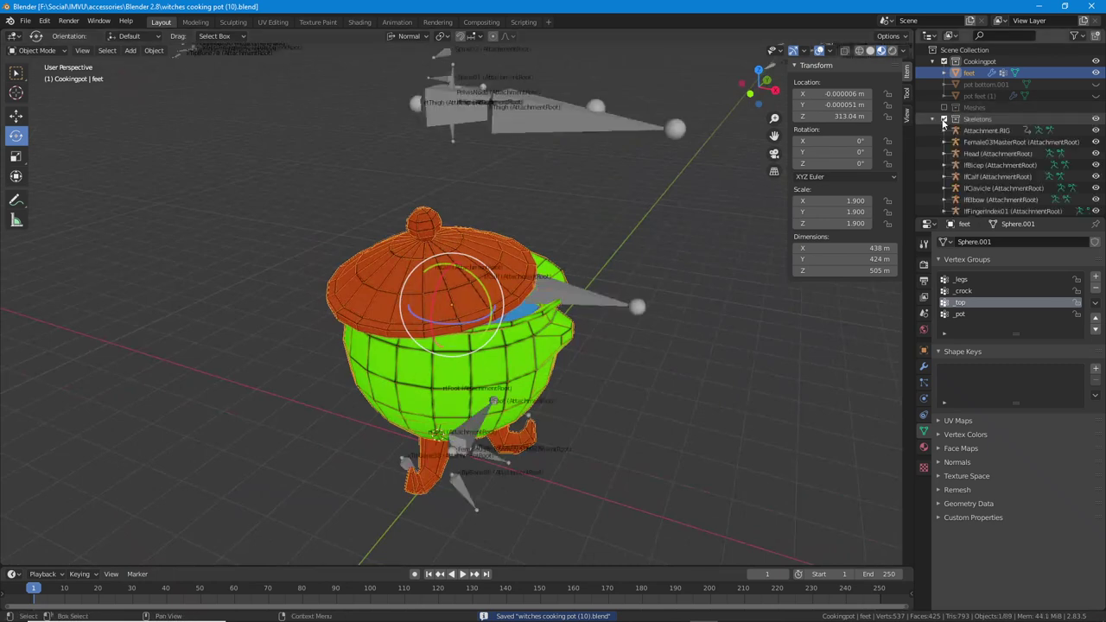
click(932, 107)
click(943, 106)
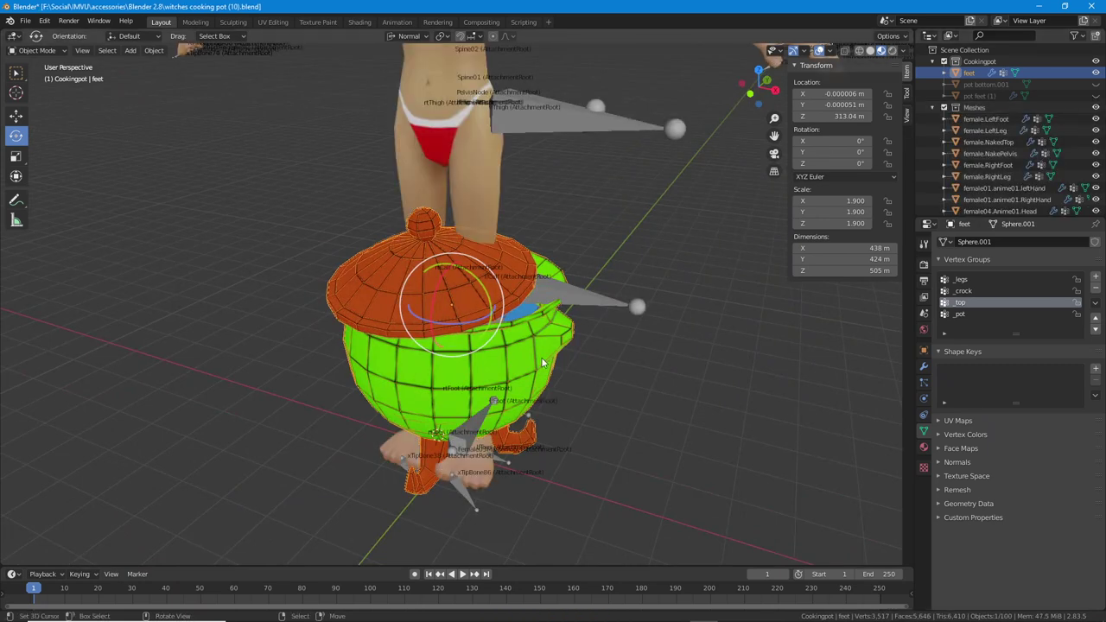
middle_drag(541, 357, 500, 336)
click(482, 323)
click(481, 321)
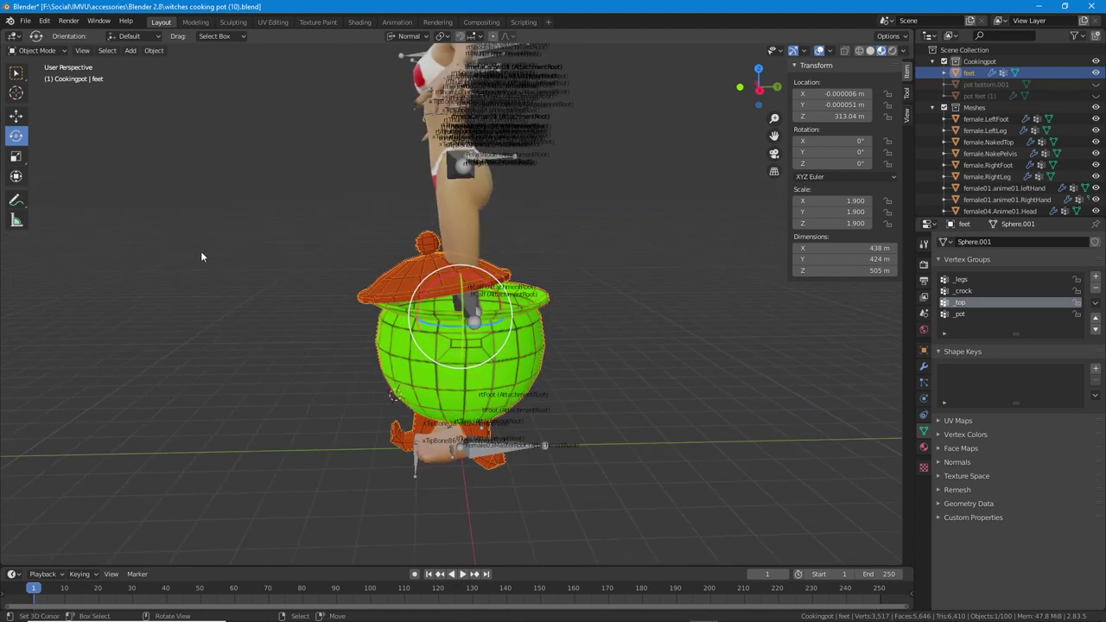
- Move the whole pot about -260.9 m along Y and about 452.2 m up along Z, in front of the avatar
click(17, 177)
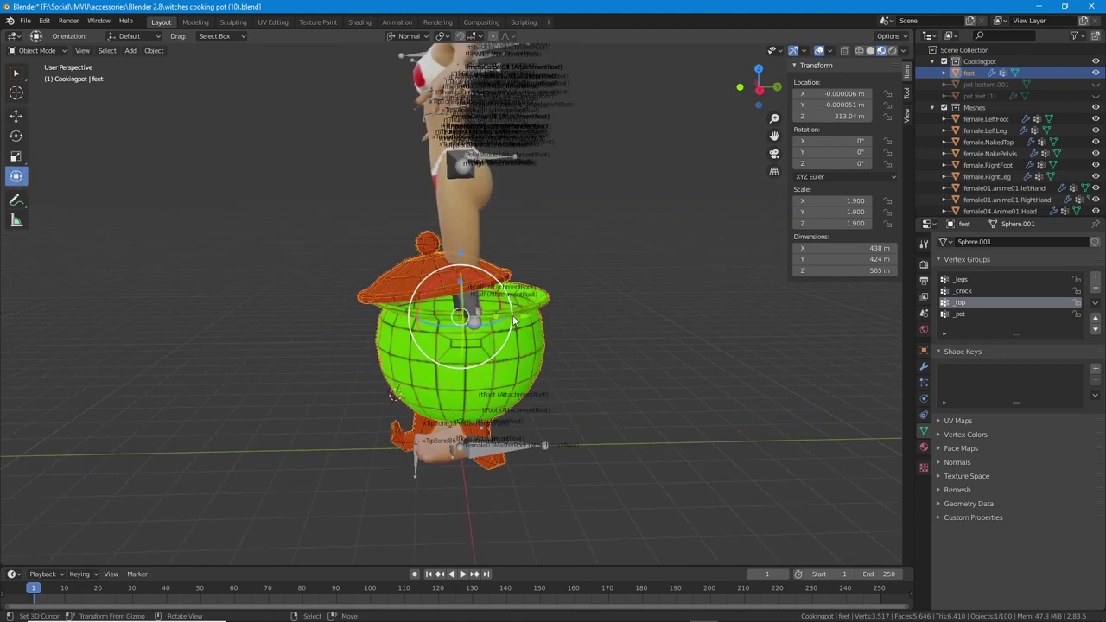
drag(514, 321, 341, 280)
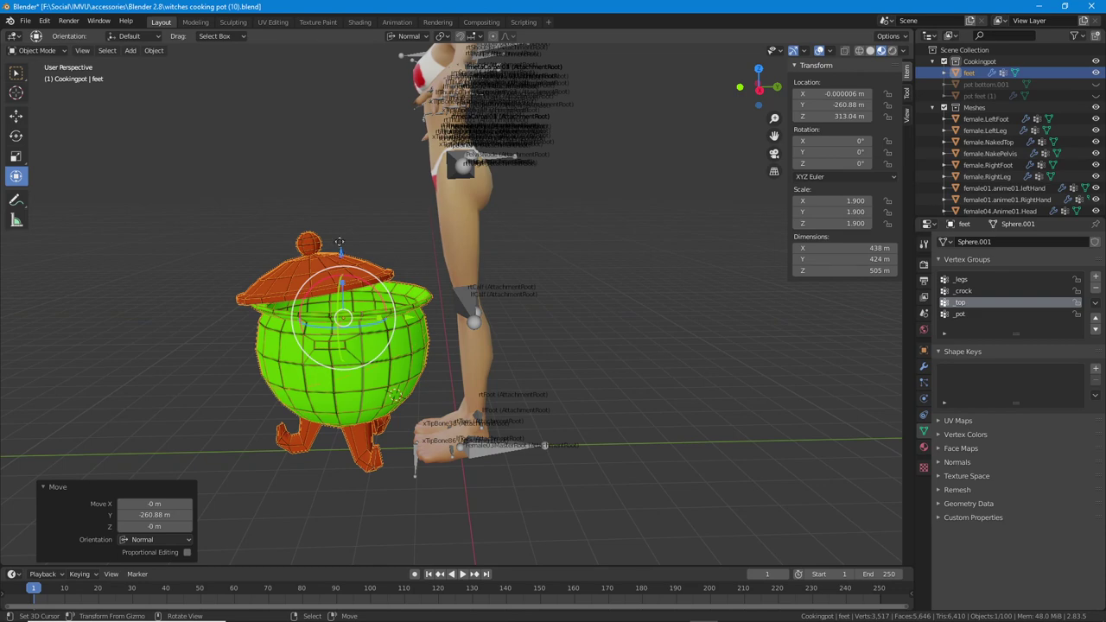
drag(339, 243, 338, 30)
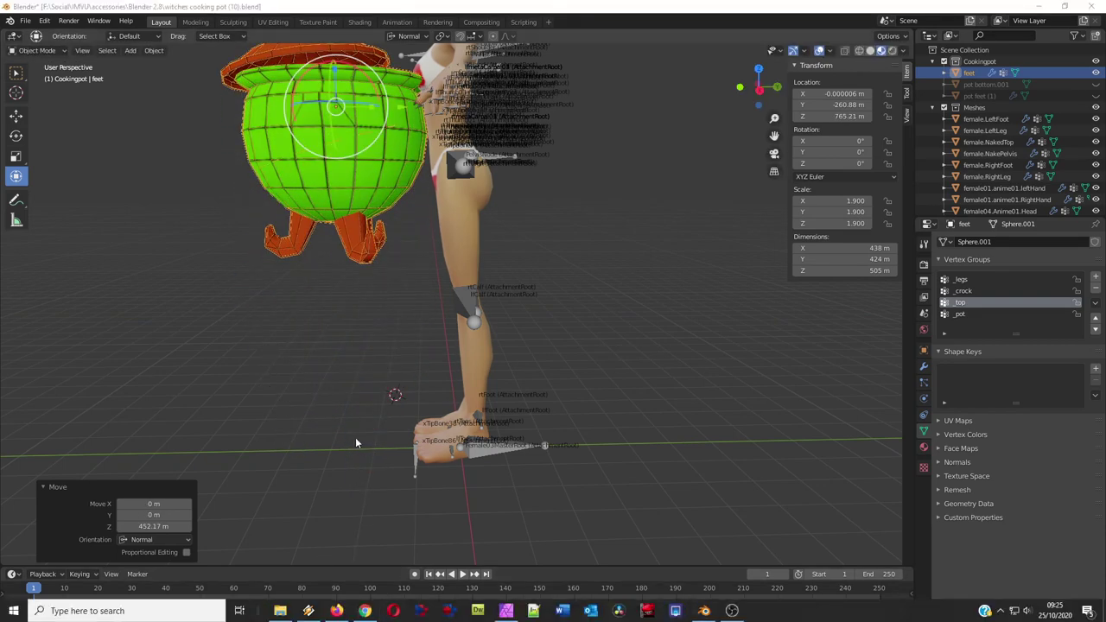
- Try rotating the pot about 22.1° around normal X, and undo that rotation
middle_drag(357, 365, 398, 273)
key(r)
key(x)
click(378, 236)
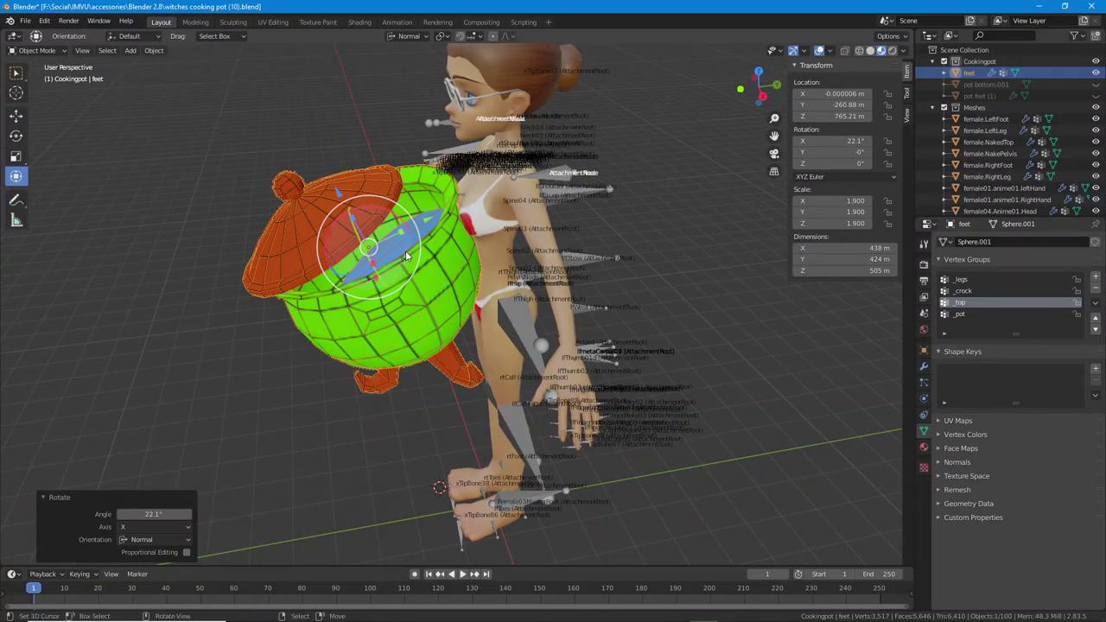
key(ctrl+z)
- Turn the pot about -167° around normal Z and tilt it about -12.4° around normal X
key(r)
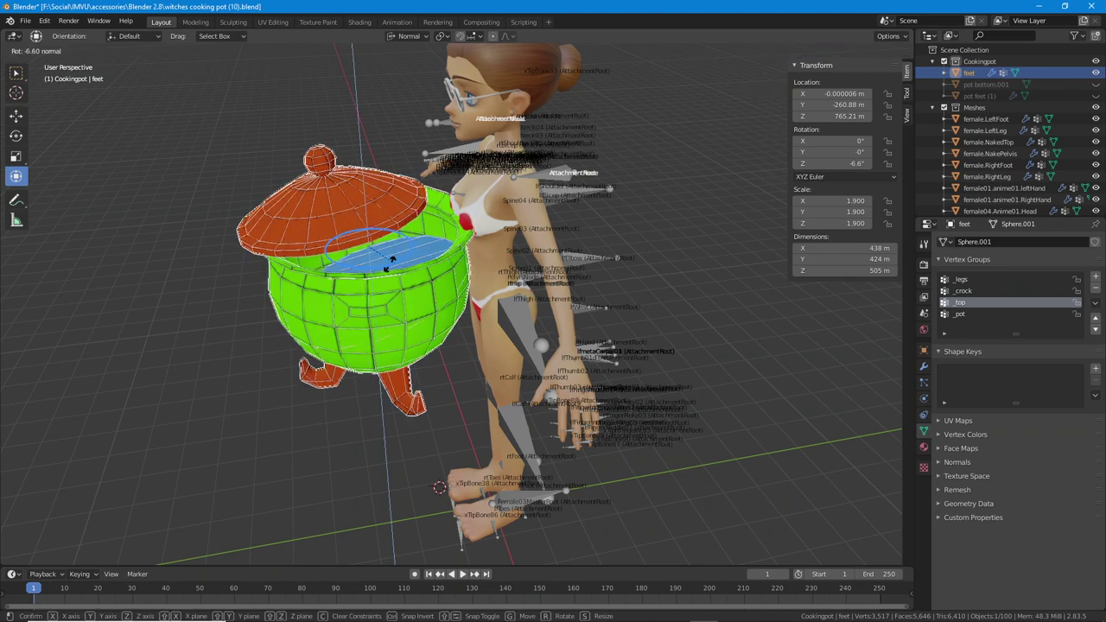
key(z)
drag(216, 212, 216, 212)
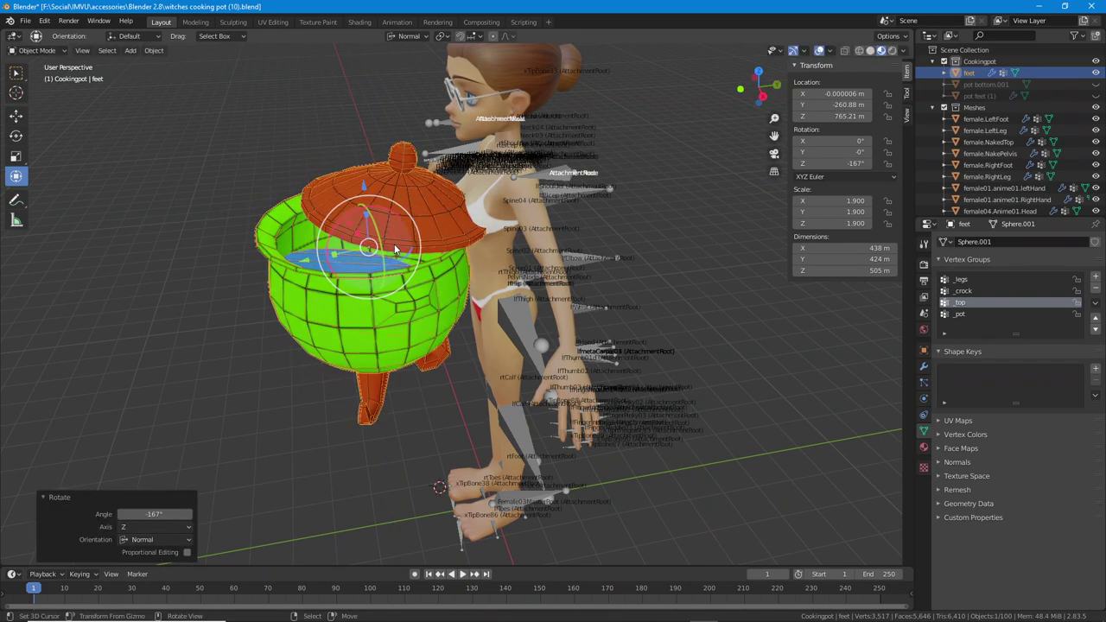
middle_drag(402, 264, 391, 251)
key(r)
key(x)
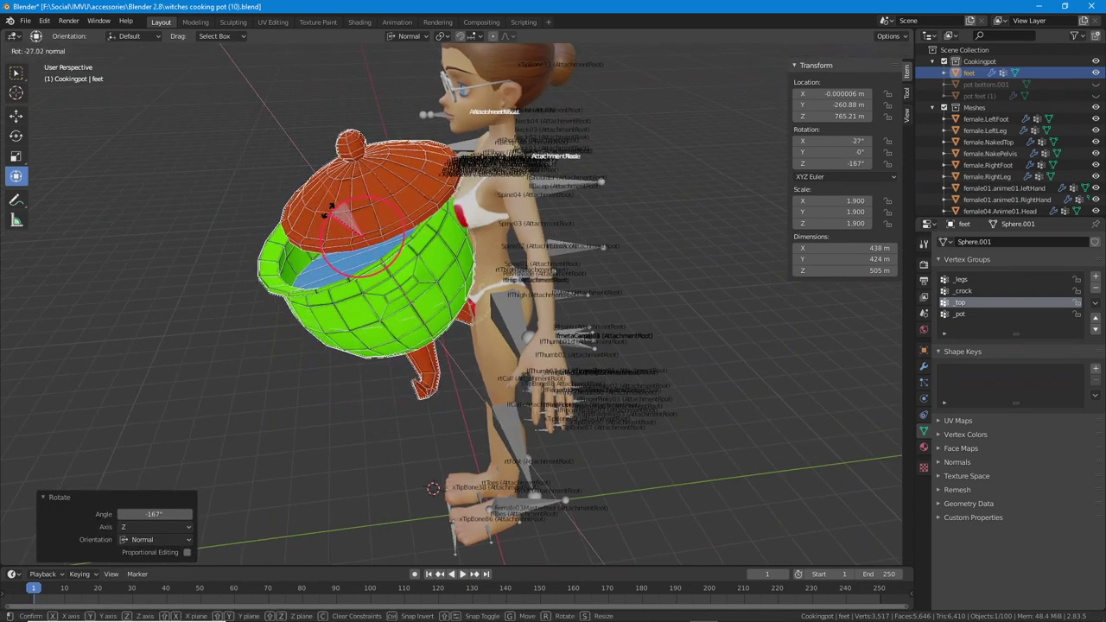
click(340, 219)
- Lean the pot sideways around normal Y to a Y rotation of about 19.9°
middle_drag(339, 219, 481, 237)
key(r)
key(y)
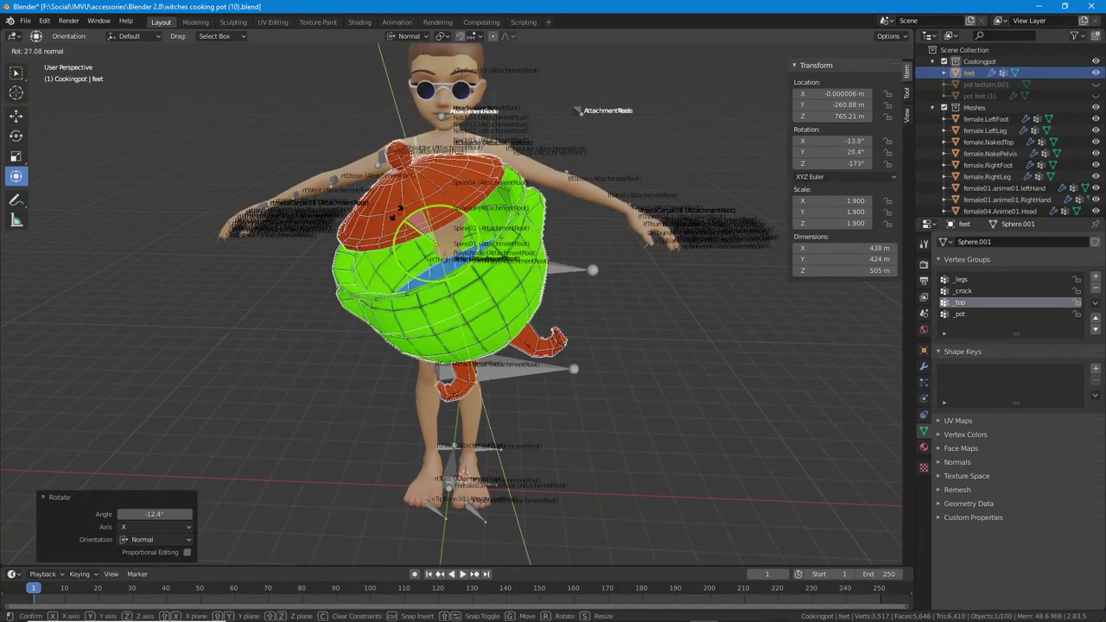
click(477, 227)
key(r)
key(y)
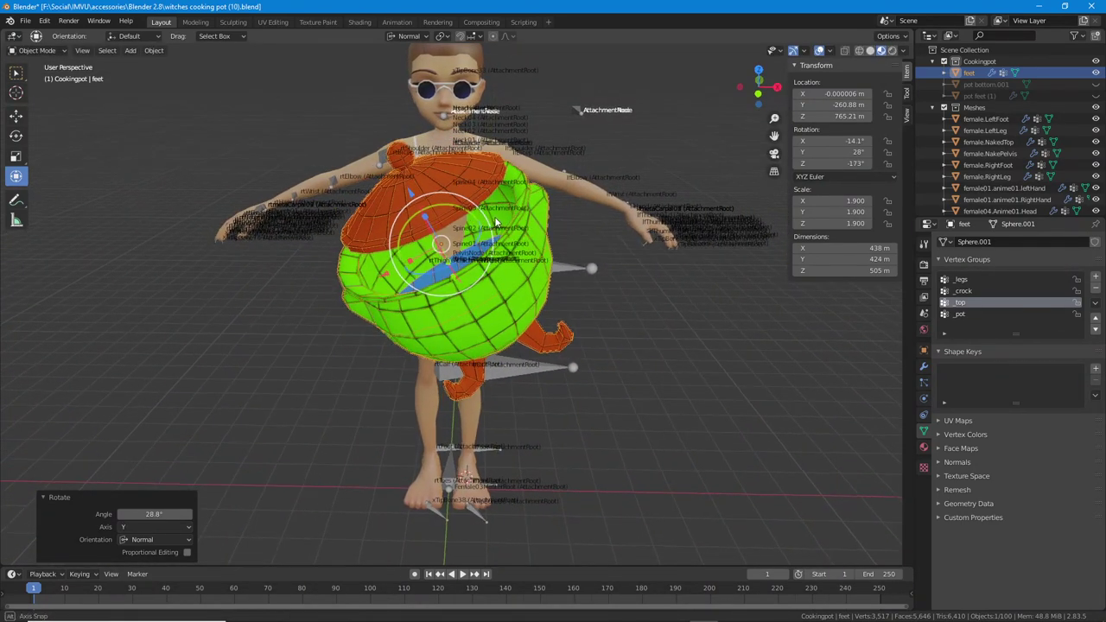
click(474, 244)
- Enter Edit Mode on the pot, clear the selection and select only the _crock vertex group
scroll(473, 245, up, 2)
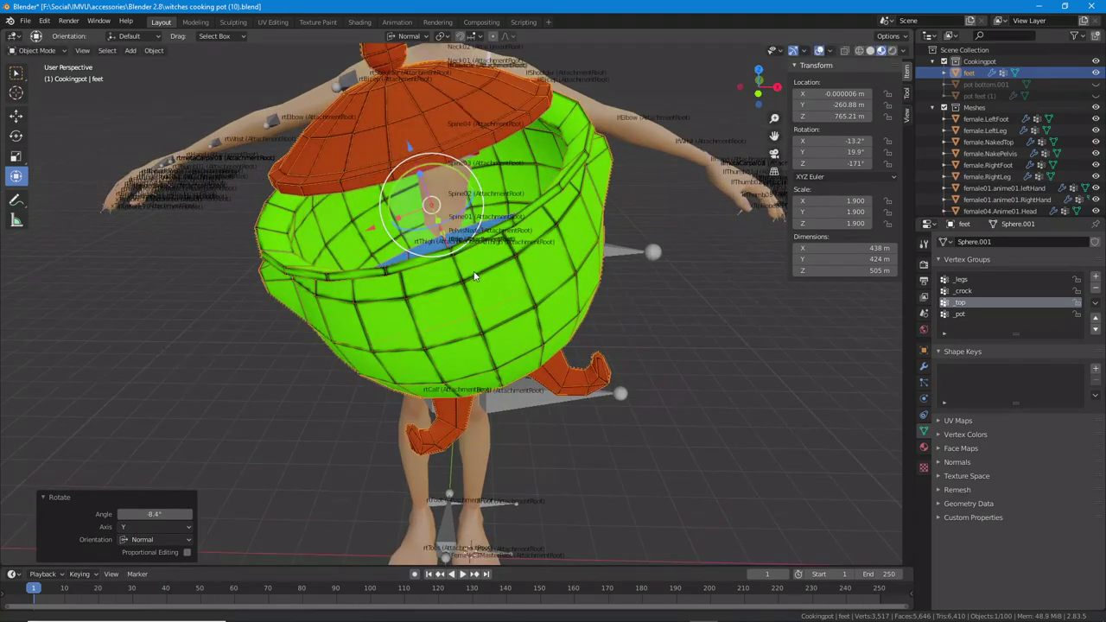
scroll(474, 274, up, 1)
middle_drag(474, 275, 570, 322)
key(Tab)
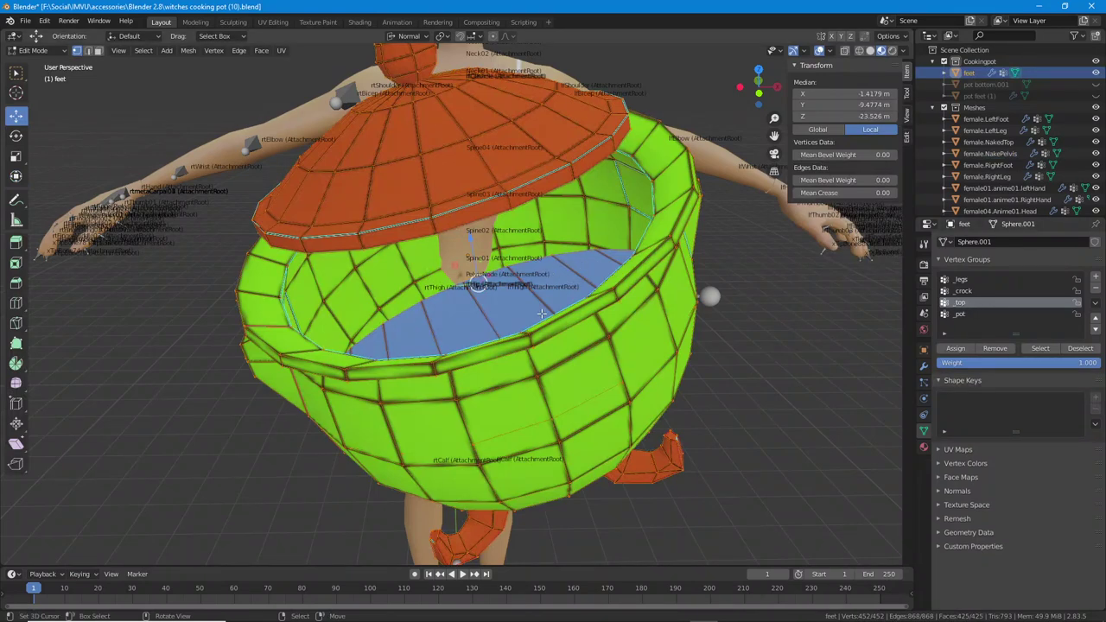
click(143, 51)
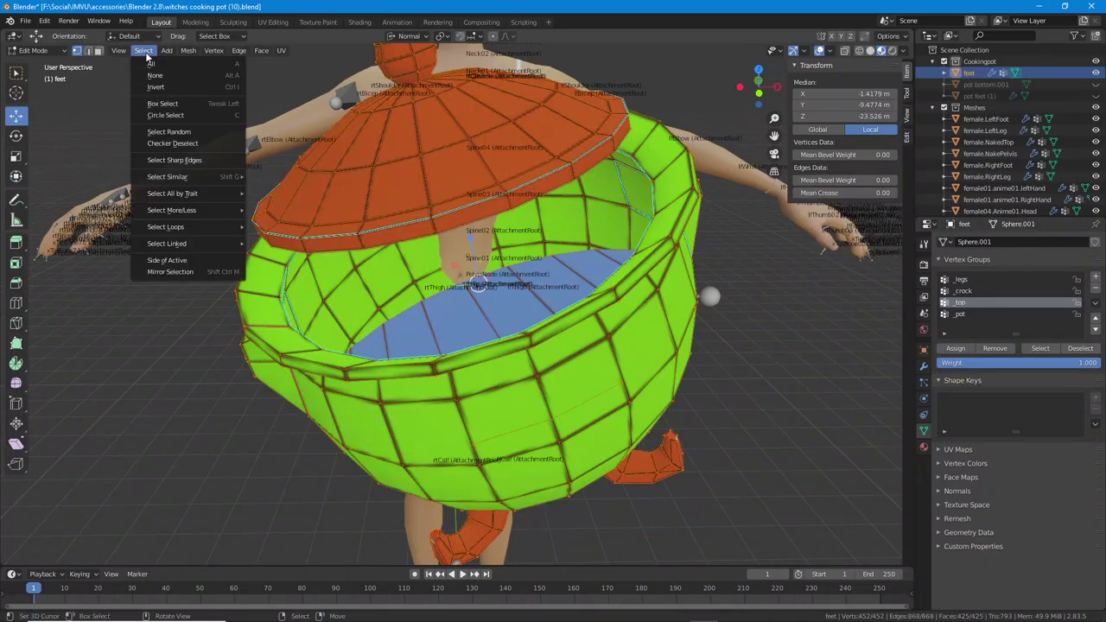
click(153, 76)
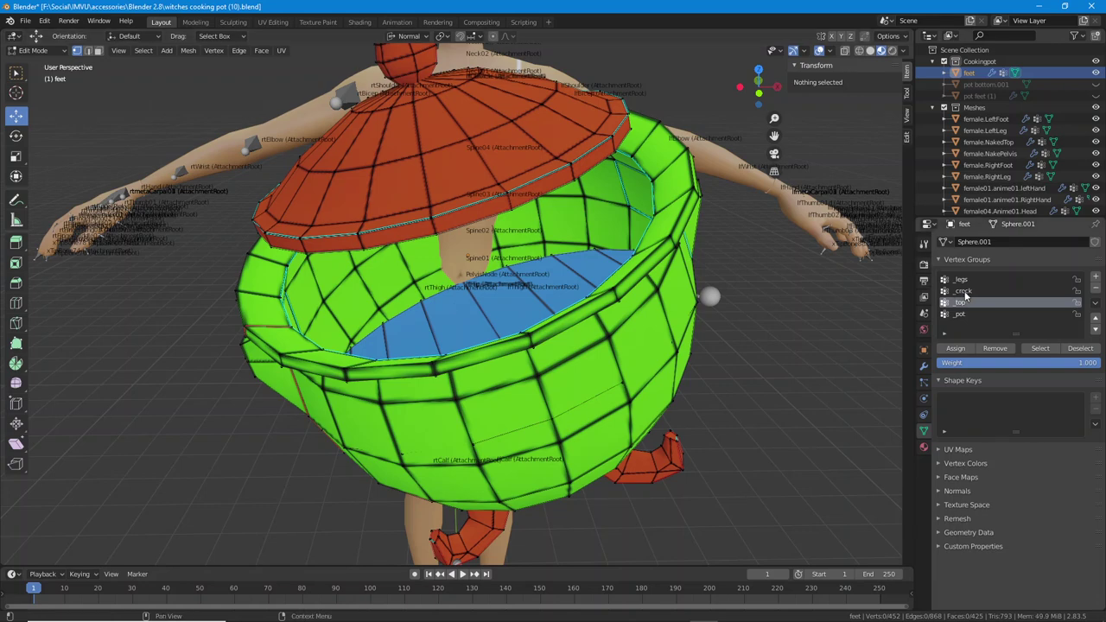
click(963, 292)
click(1040, 349)
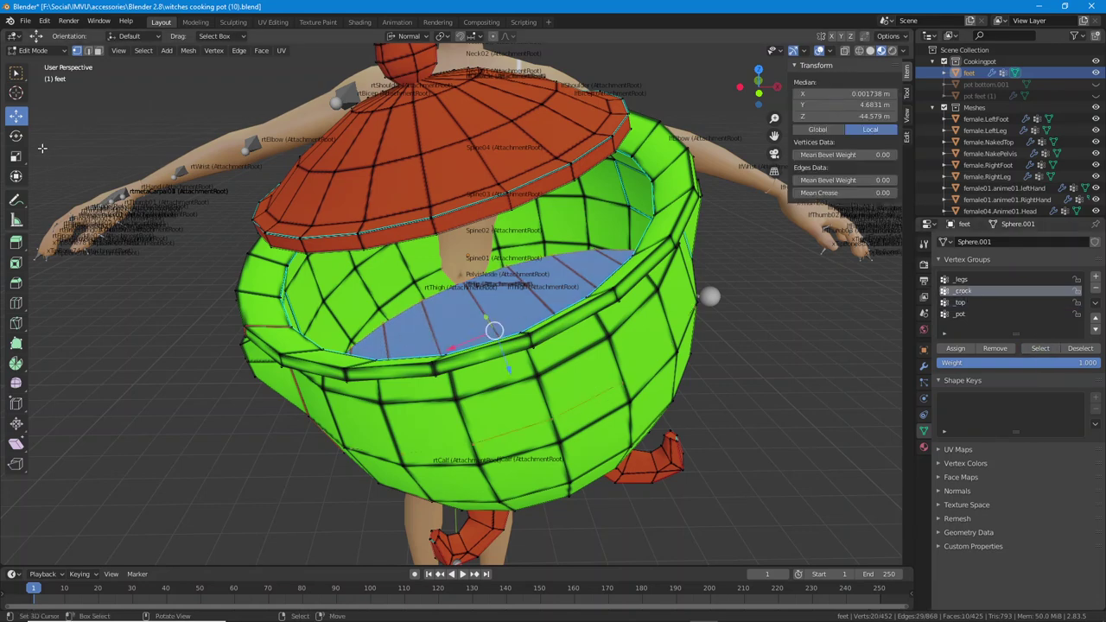
- Rotate the blue surface inside the pot about 15.4° around normal Y
click(17, 136)
drag(486, 292, 516, 293)
middle_drag(516, 293, 367, 229)
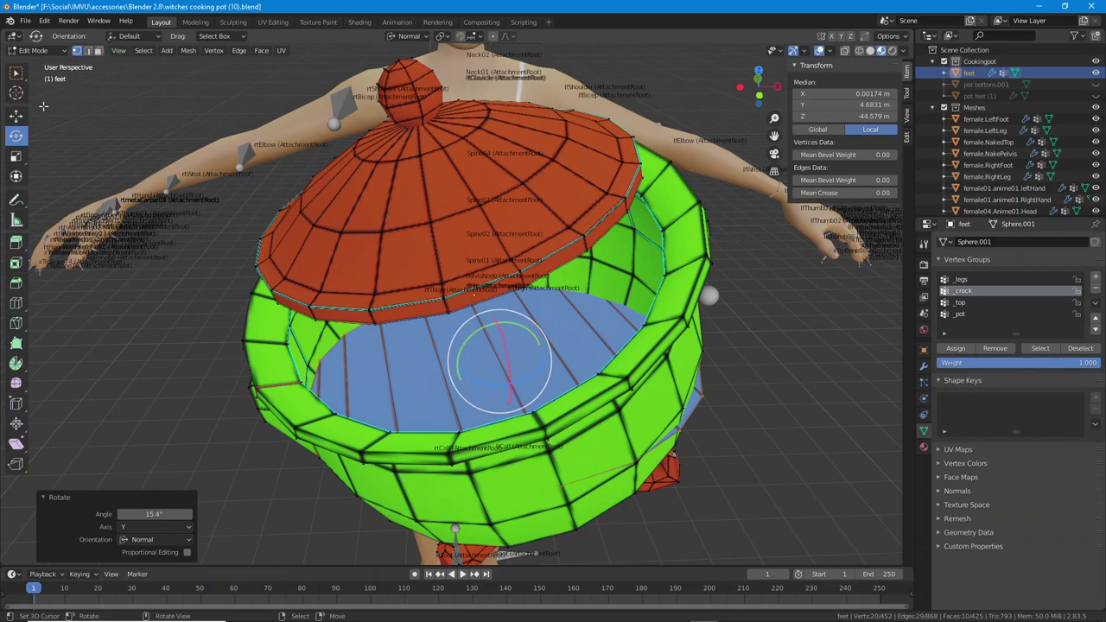
- Pull the blue surface's vertex that pokes through the pot's outer wall inward about 9.4 m along normal Y with the Move tool
right_click(704, 403)
middle_drag(704, 403, 713, 439)
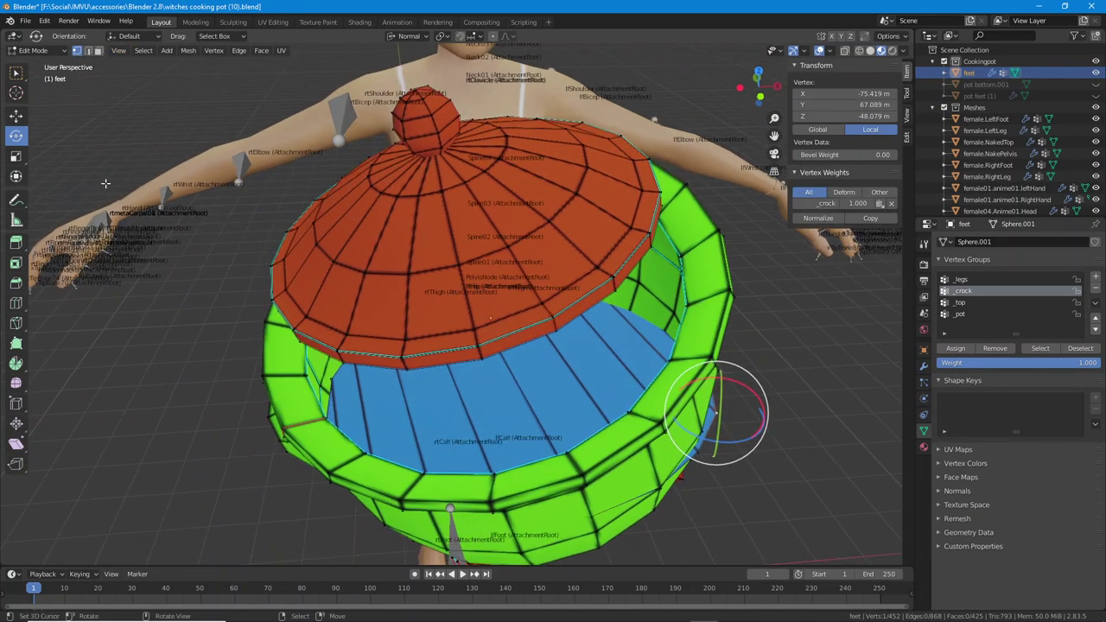
click(14, 117)
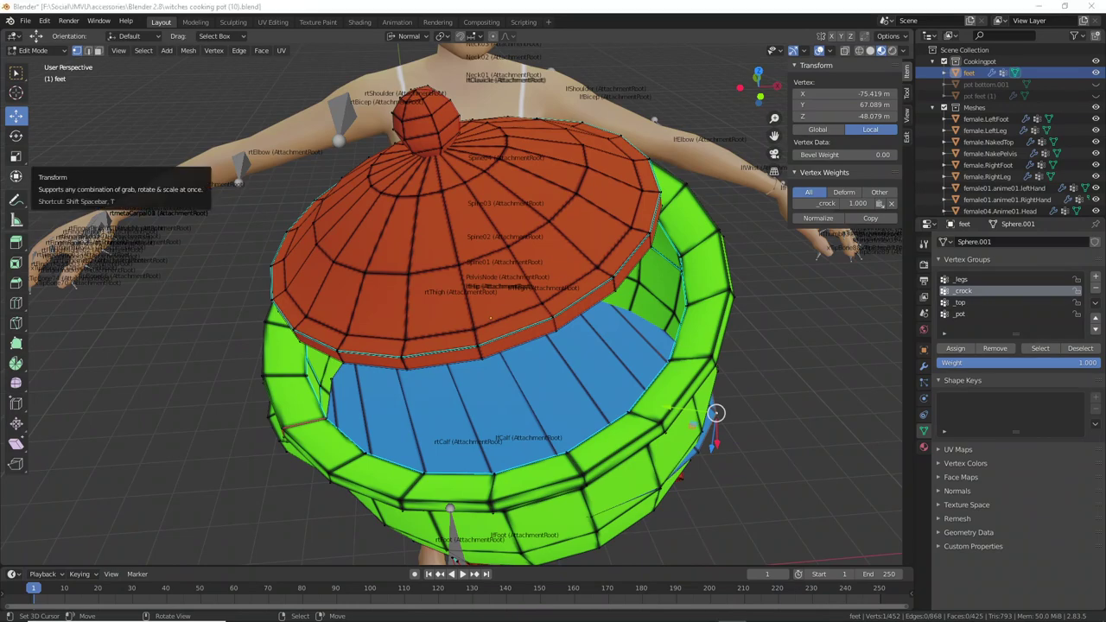
mouse_move(495, 339)
middle_down()
mouse_move(521, 342)
mouse_move(503, 341)
middle_up()
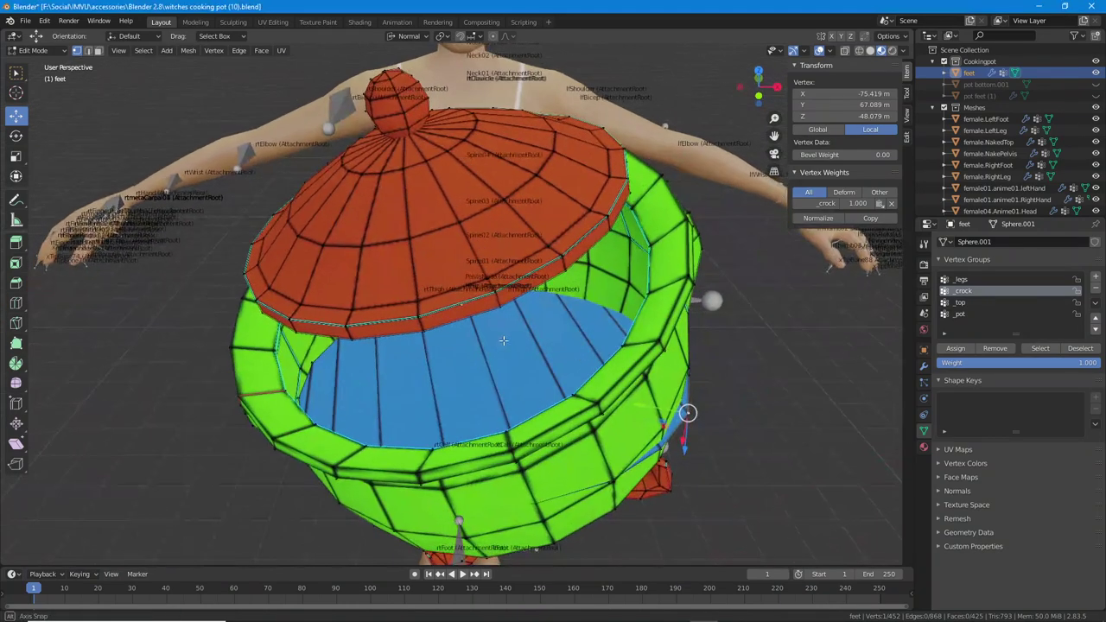
middle_drag(572, 399, 708, 361)
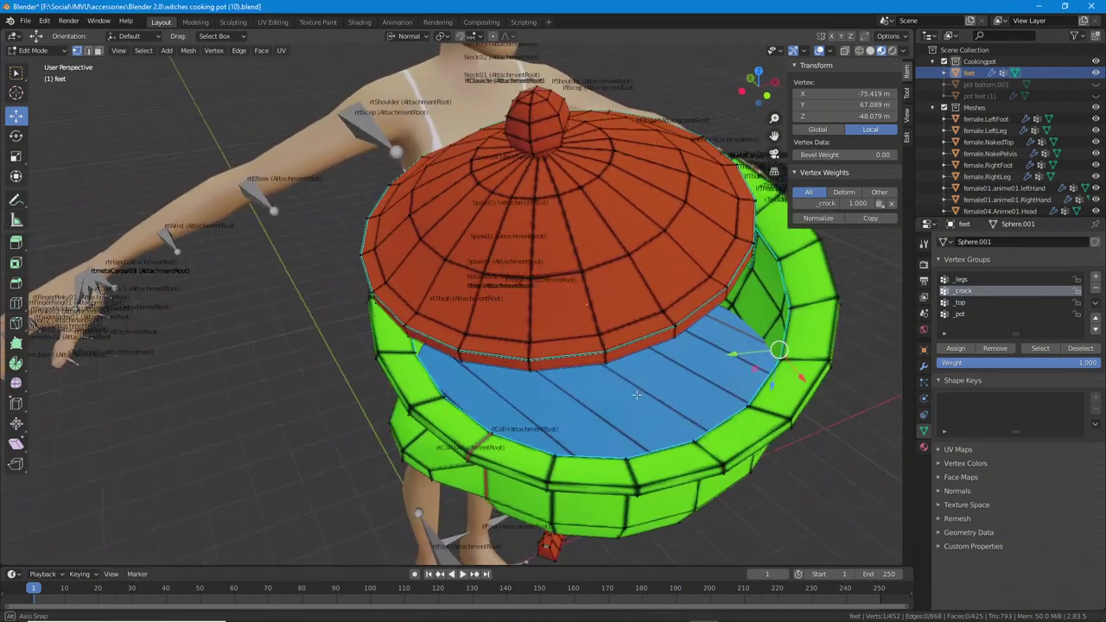
drag(731, 354, 721, 351)
middle_drag(721, 352, 638, 350)
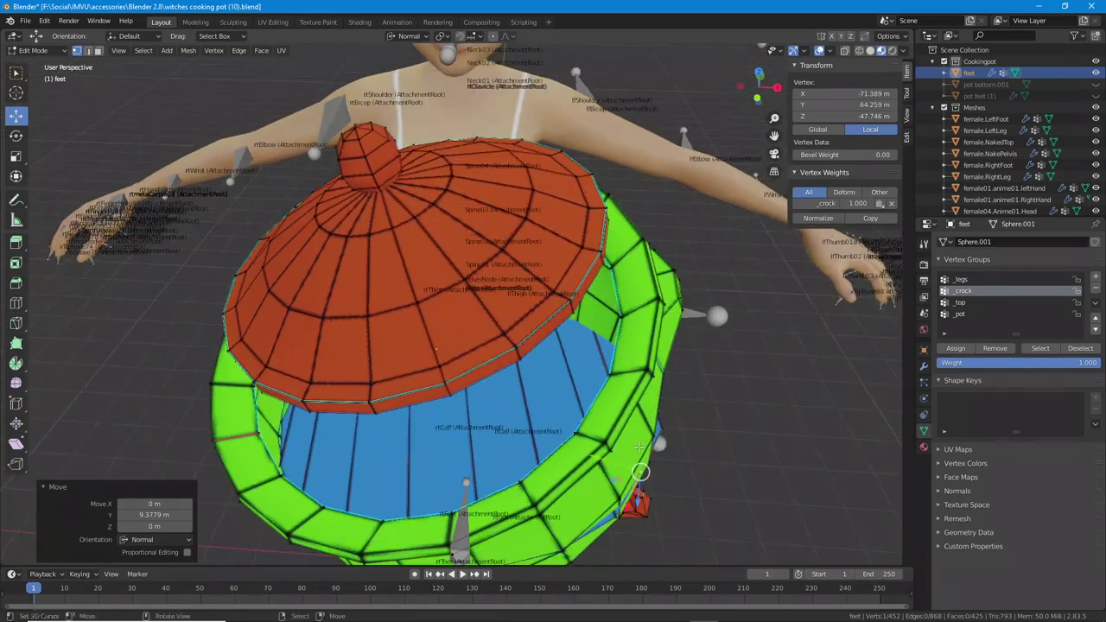
- Pull the neighbouring protruding surface vertex back inside the pot wall by about 9.4 m along normal Y
right_click(661, 431)
middle_drag(661, 431, 607, 363)
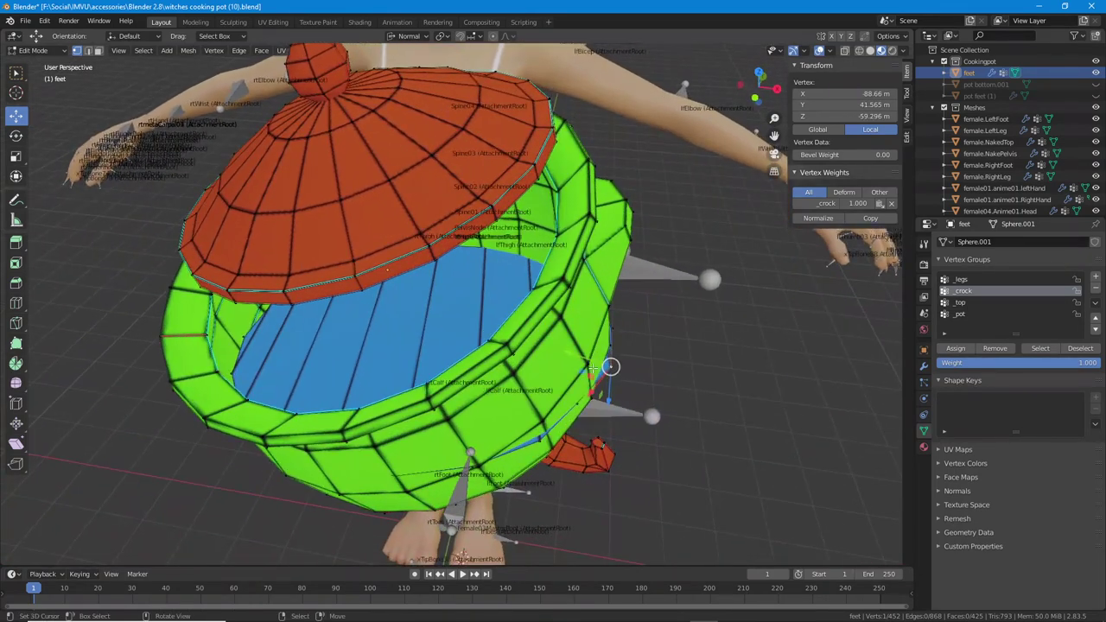
drag(574, 354, 561, 350)
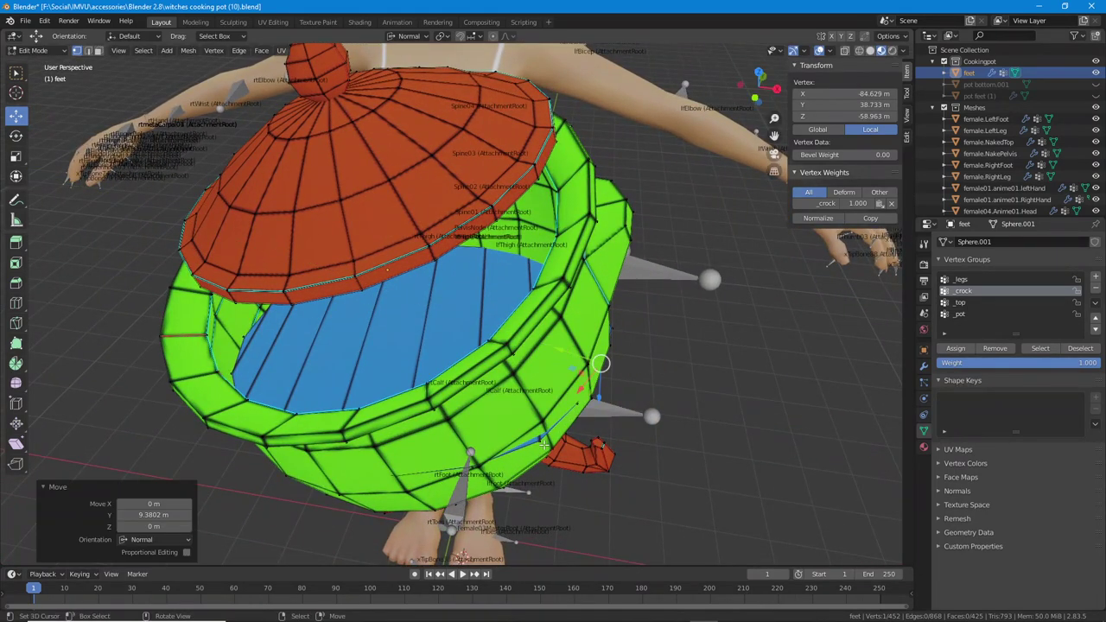
- Move the lower protruding surface vertex about -13.3 m along its normal axis and nudge the adjacent one about 1.4 m along normal Y
right_click(539, 442)
middle_drag(539, 441, 551, 440)
drag(543, 449, 536, 462)
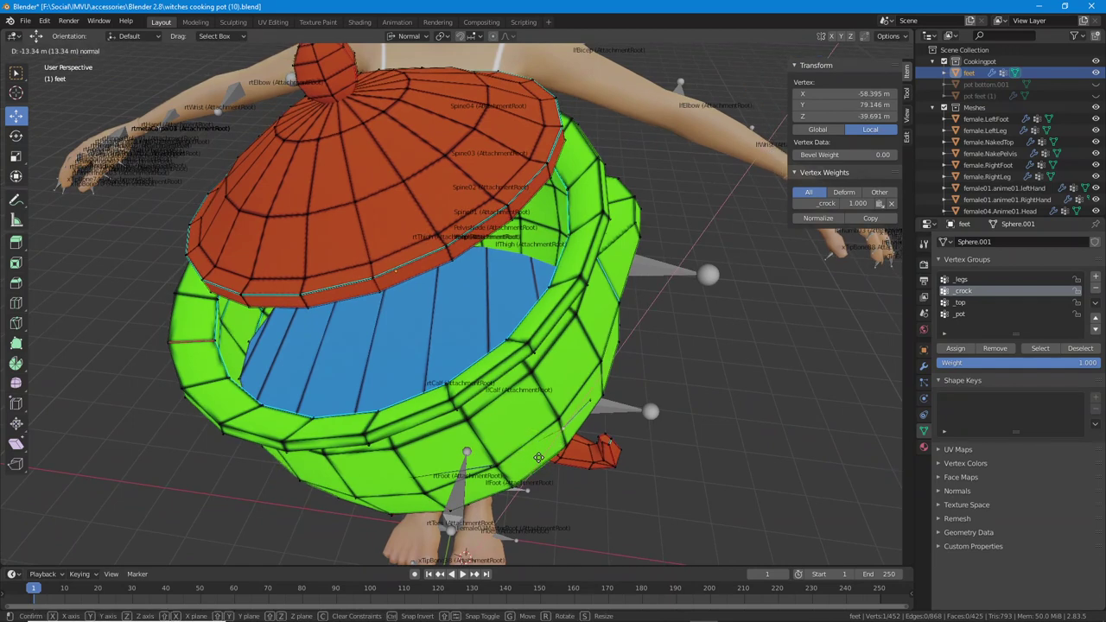
click(538, 458)
drag(521, 414, 543, 385)
right_click(591, 397)
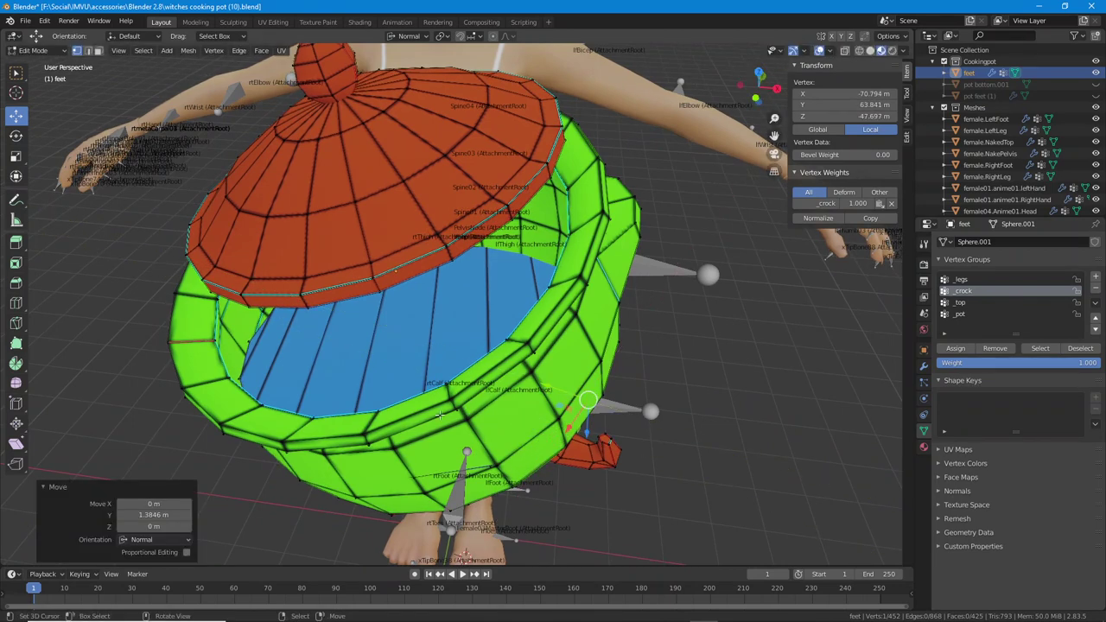
- Pull two more surface vertices poking through the pot's side back inside, the second by about 7.3 m
middle_drag(519, 345, 539, 373)
scroll(452, 329, up, 2)
right_click(543, 356)
drag(508, 370, 492, 368)
right_click(513, 435)
middle_drag(494, 444, 507, 421)
drag(505, 413, 489, 408)
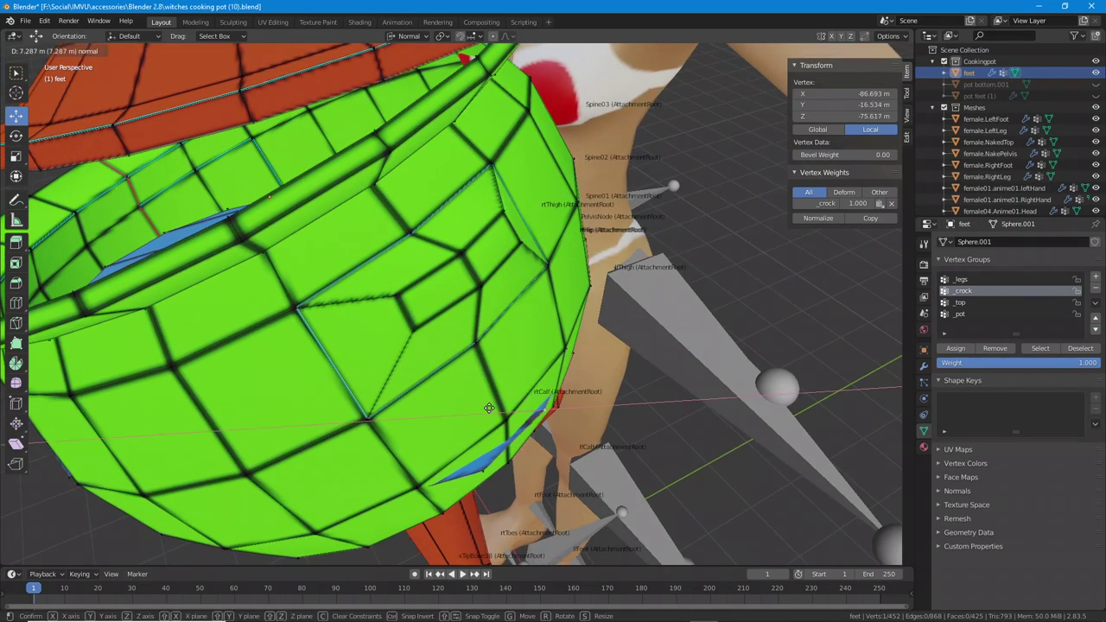
click(483, 407)
- Pull in the remaining protruding vertices toward the pot's avatar-facing side, the last by about 3.9 m along normal X
middle_drag(484, 407, 531, 347)
key(x)
key(x)
click(658, 445)
right_click(544, 358)
drag(497, 326, 488, 323)
right_click(570, 304)
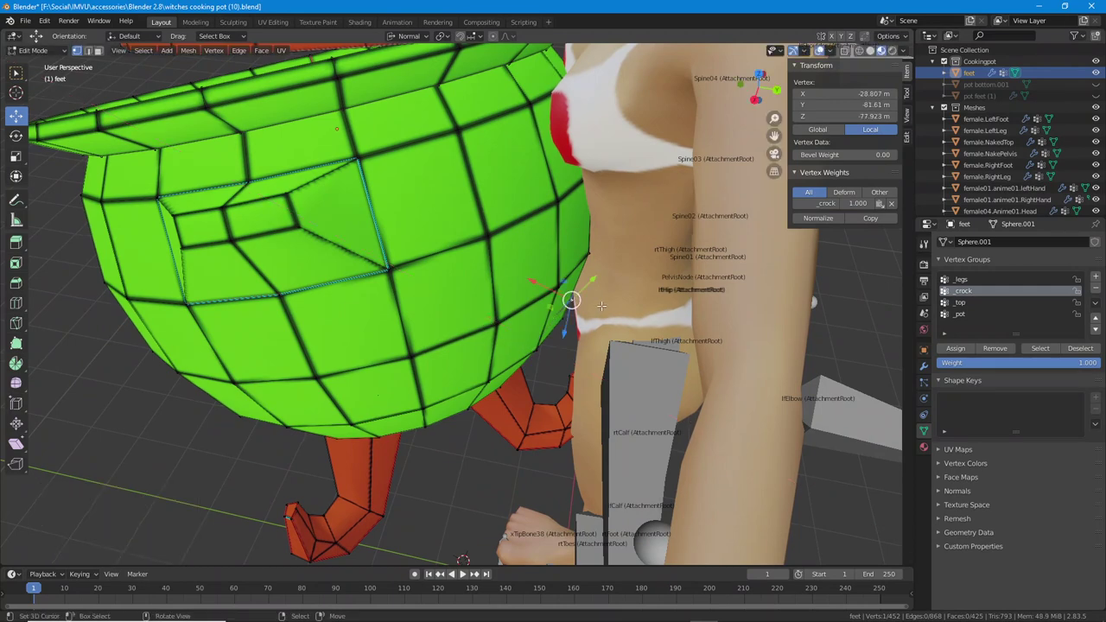
middle_drag(596, 304, 572, 320)
drag(529, 290, 526, 289)
click(529, 291)
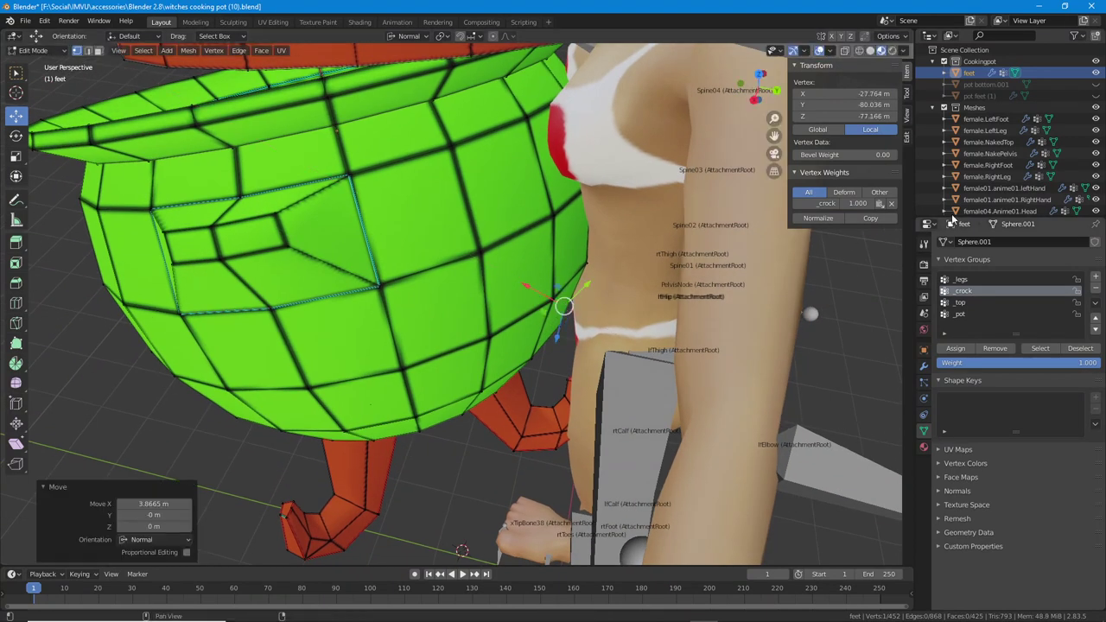
- Hide the Meshes collection and select the blue surface's protruding vertex on the back of the pot
click(944, 108)
middle_drag(535, 285, 478, 323)
right_click(382, 305)
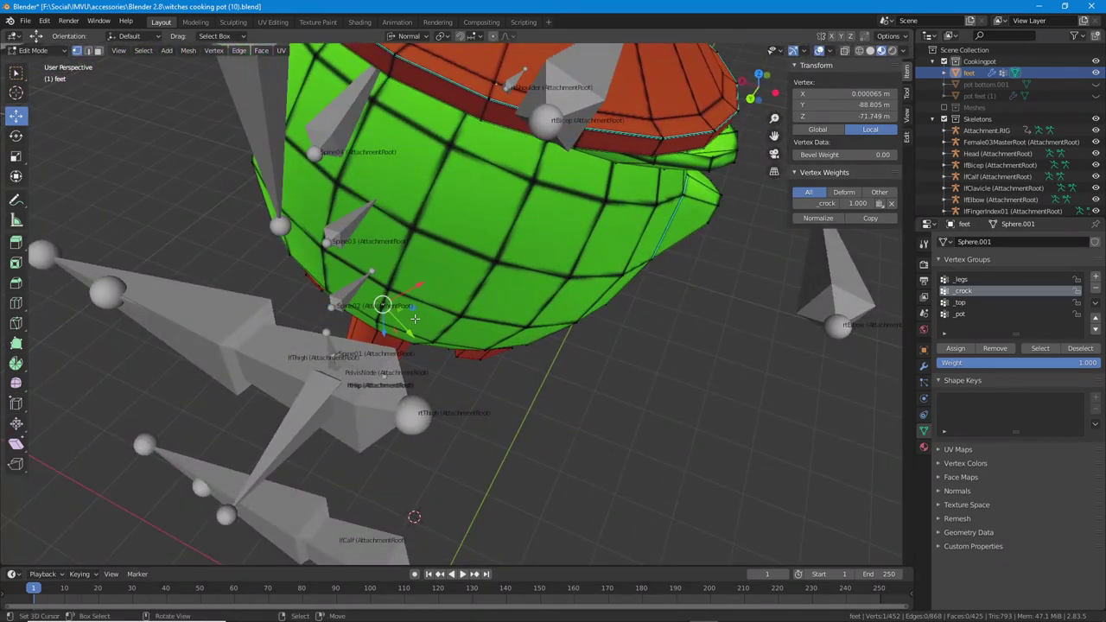
middle_drag(430, 286, 562, 328)
click(396, 271)
- Push two blue surface vertices inside the pot out to the inner wall, about 4 m and 4.6 m along normal X
scroll(327, 302, up, 3)
click(297, 304)
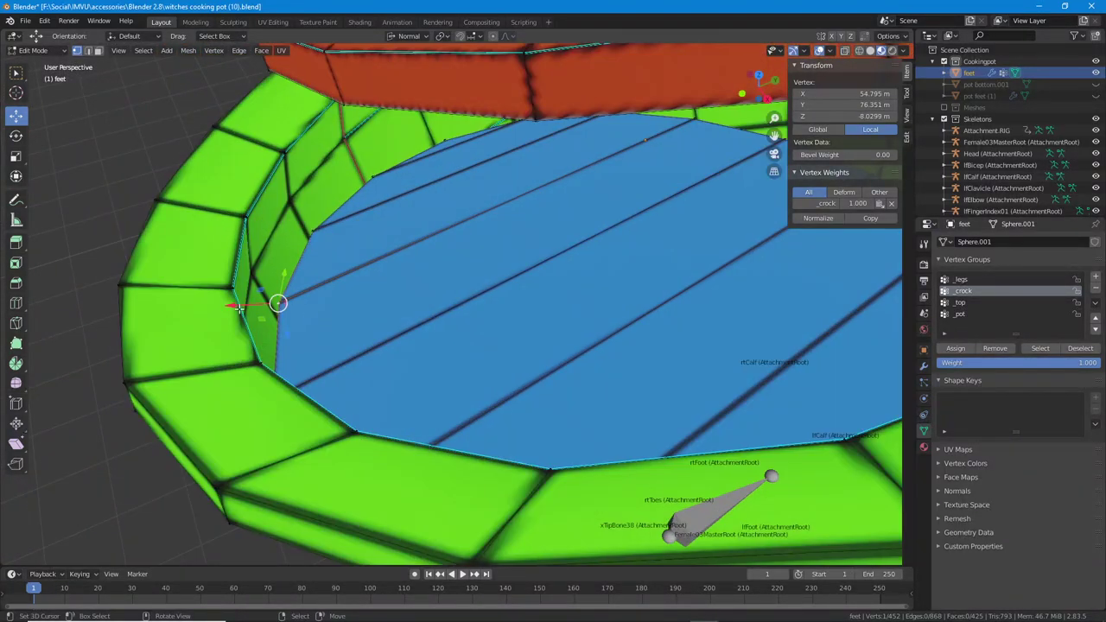
drag(239, 309, 225, 305)
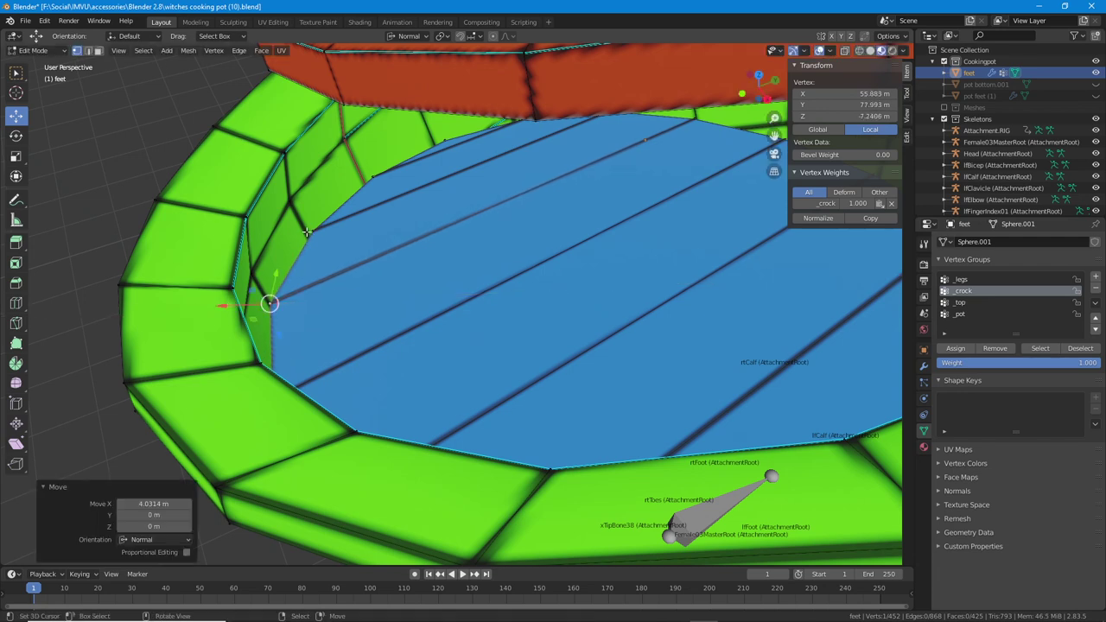
click(312, 232)
drag(262, 235, 255, 234)
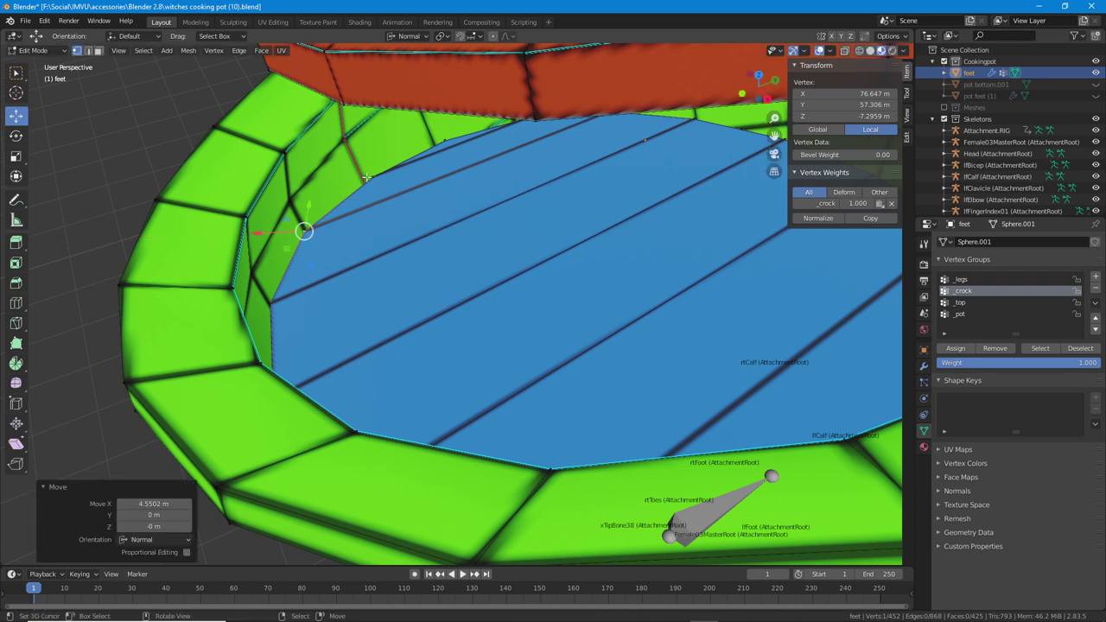
- Move the next vertices along the blue surface's rim out to the pot's inner wall, the first by about 7.5 m
click(372, 178)
middle_drag(373, 177, 410, 177)
drag(312, 206, 308, 207)
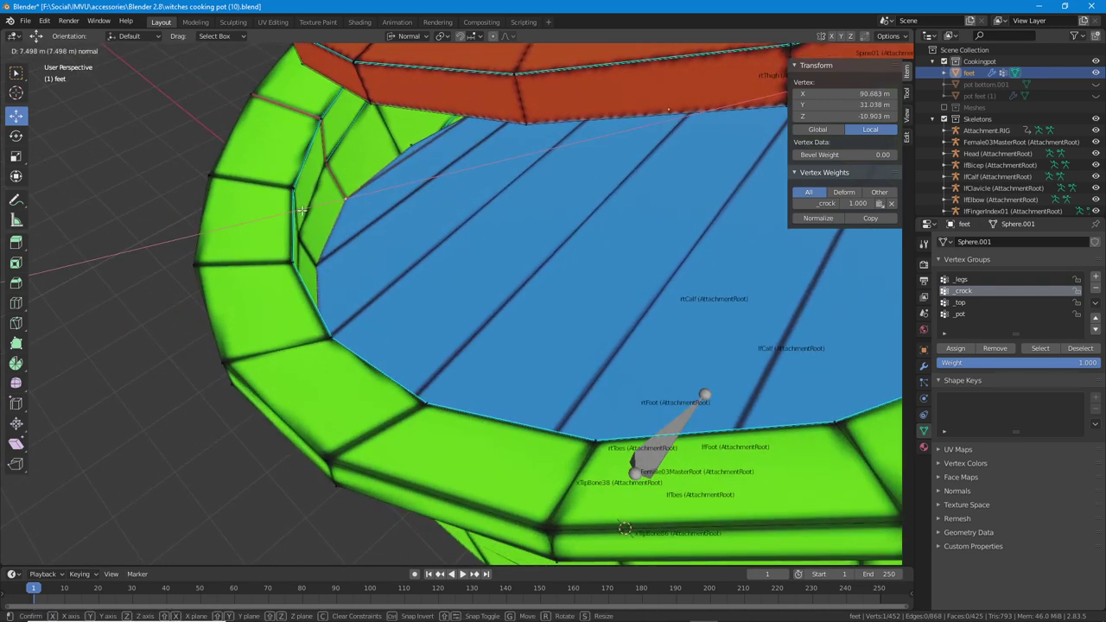
drag(301, 209, 343, 191)
middle_drag(343, 191, 375, 158)
drag(375, 158, 318, 157)
drag(380, 140, 376, 138)
middle_drag(378, 140, 467, 156)
- Push the following two surface vertices against the inner wall, the second by about 4 m along normal Y
right_click(333, 142)
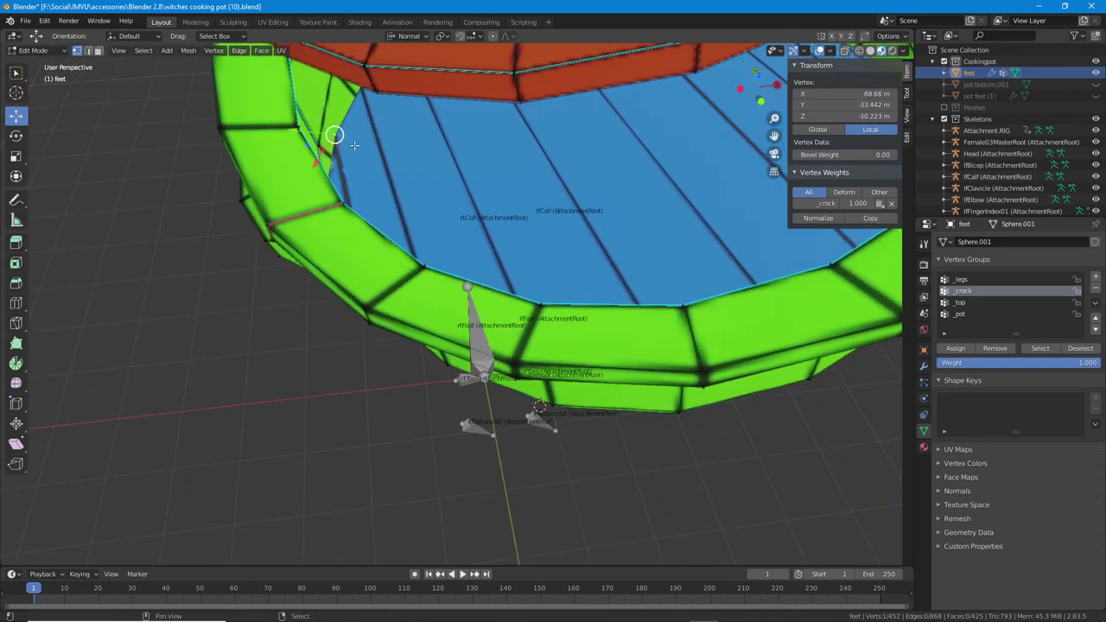
shift+middle_drag(354, 145, 451, 197)
scroll(479, 216, up, 1)
drag(456, 190, 444, 187)
middle_drag(510, 257, 610, 350)
right_click(608, 312)
key(z)
key(z)
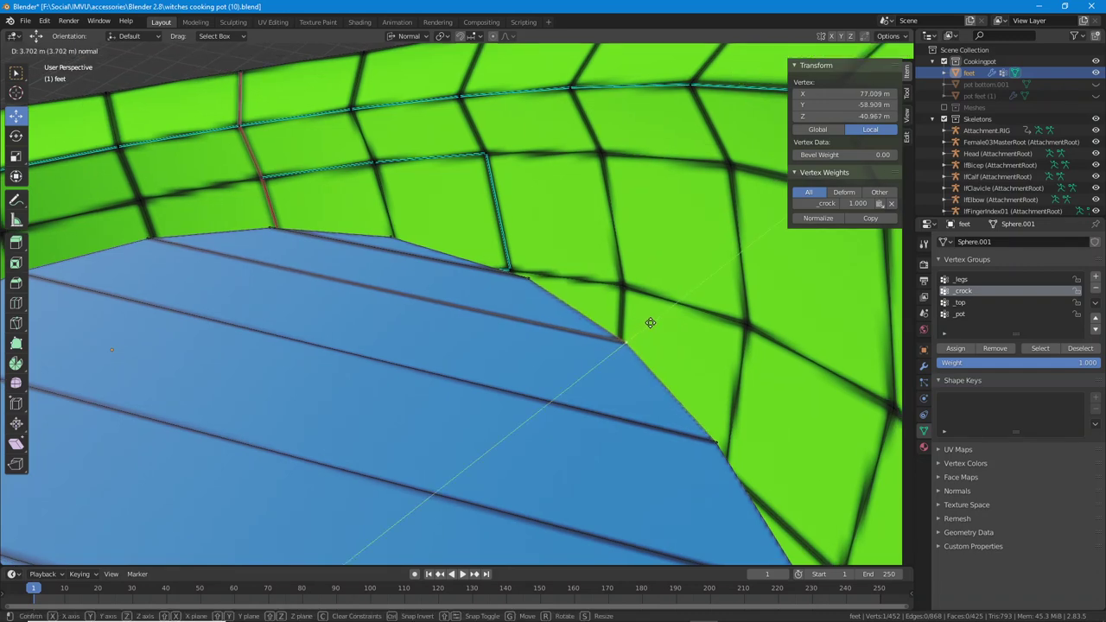
drag(649, 326, 649, 325)
- Move the surface vertex short of the wall on the pot's opposite side outward by about 8.3 m along its normal axis
scroll(613, 389, down, 3)
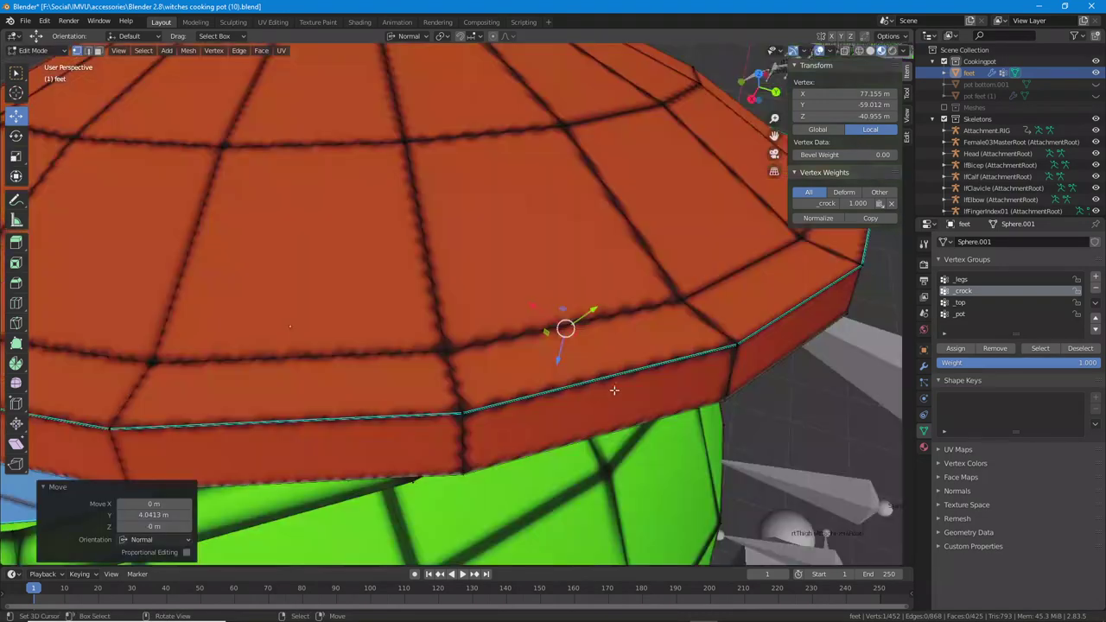
middle_drag(612, 390, 742, 393)
scroll(714, 389, down, 3)
scroll(693, 408, down, 3)
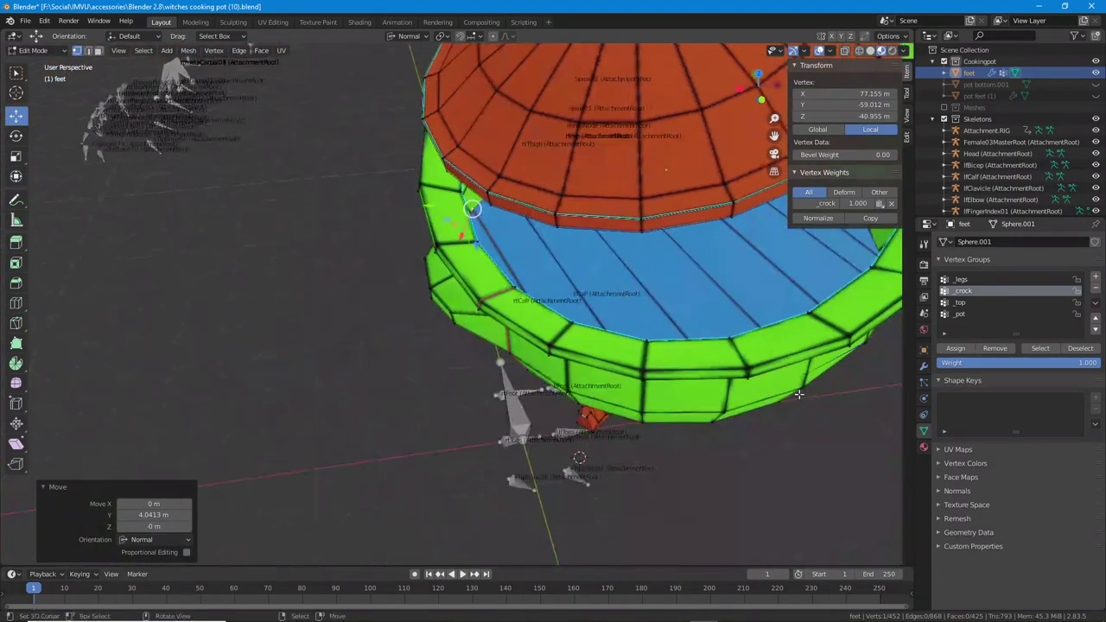
middle_drag(363, 346, 469, 339)
scroll(470, 339, up, 3)
scroll(470, 339, up, 2)
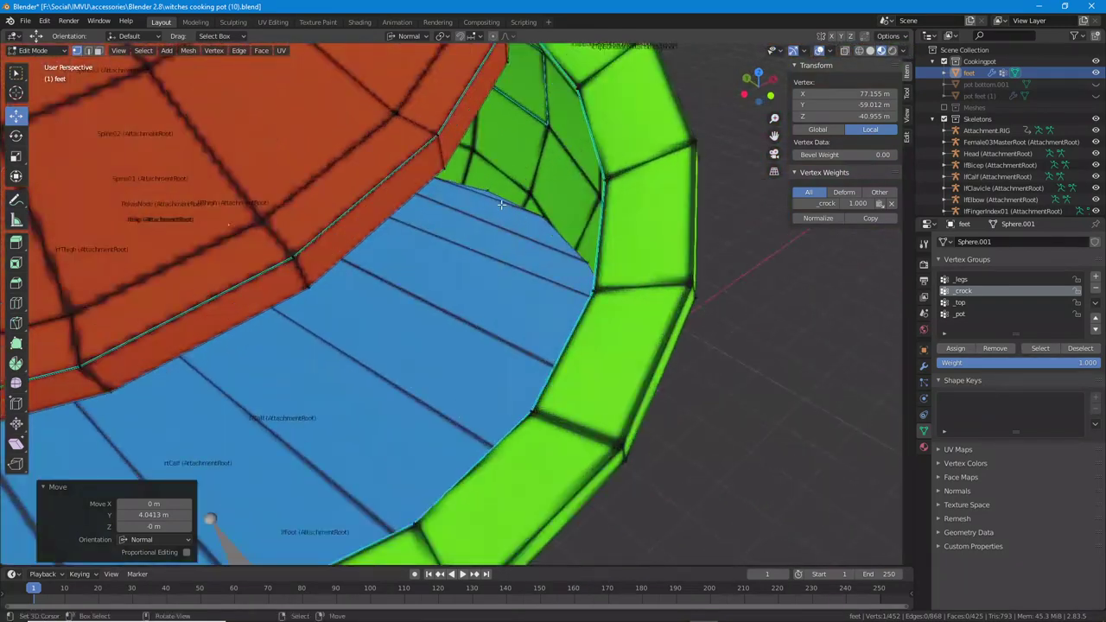
right_click(487, 193)
middle_drag(487, 192, 466, 218)
key(g)
key(z)
key(z)
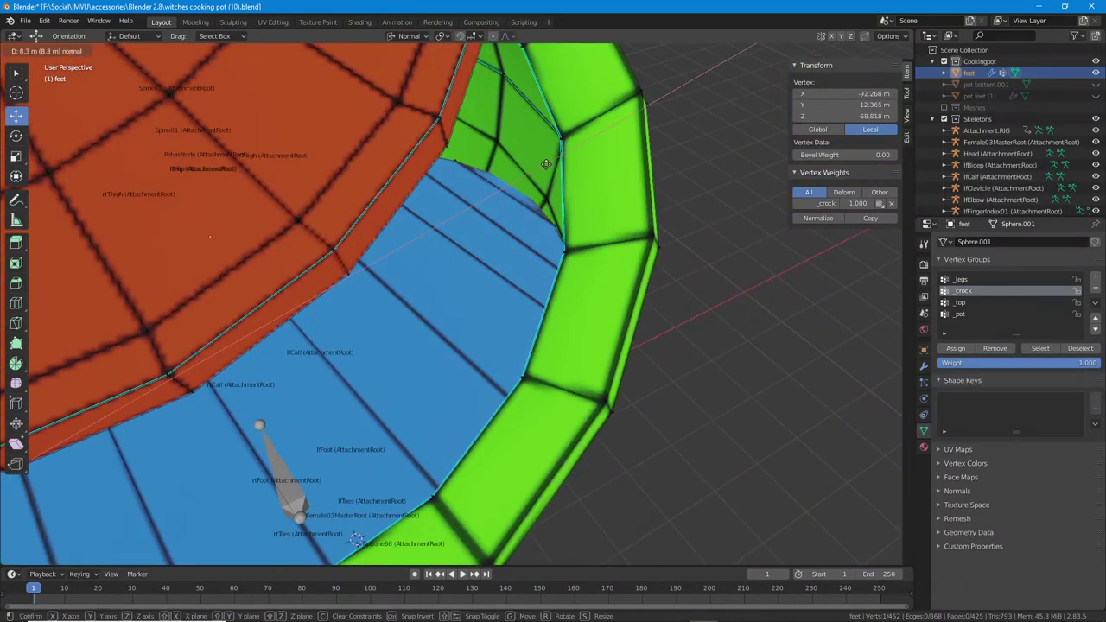
click(552, 224)
- Shift the adjacent blue surface vertex about -5.1 m along normal Y to meet the inner wall
middle_drag(553, 225, 586, 256)
key(g)
key(z)
key(z)
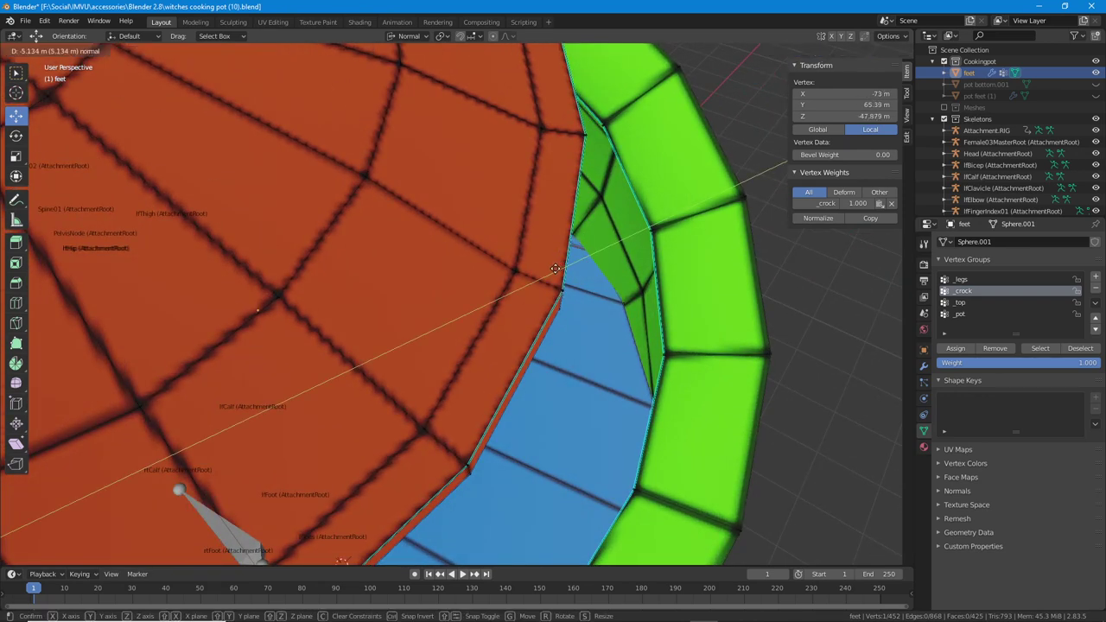
click(551, 271)
click(635, 314)
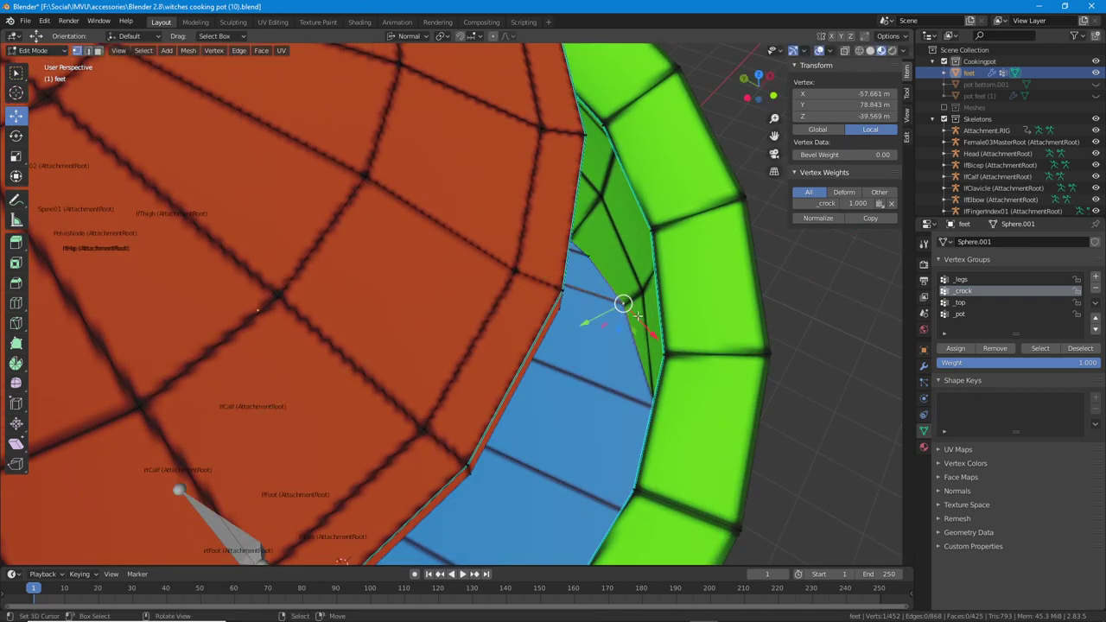
key(g)
key(z)
key(z)
click(592, 321)
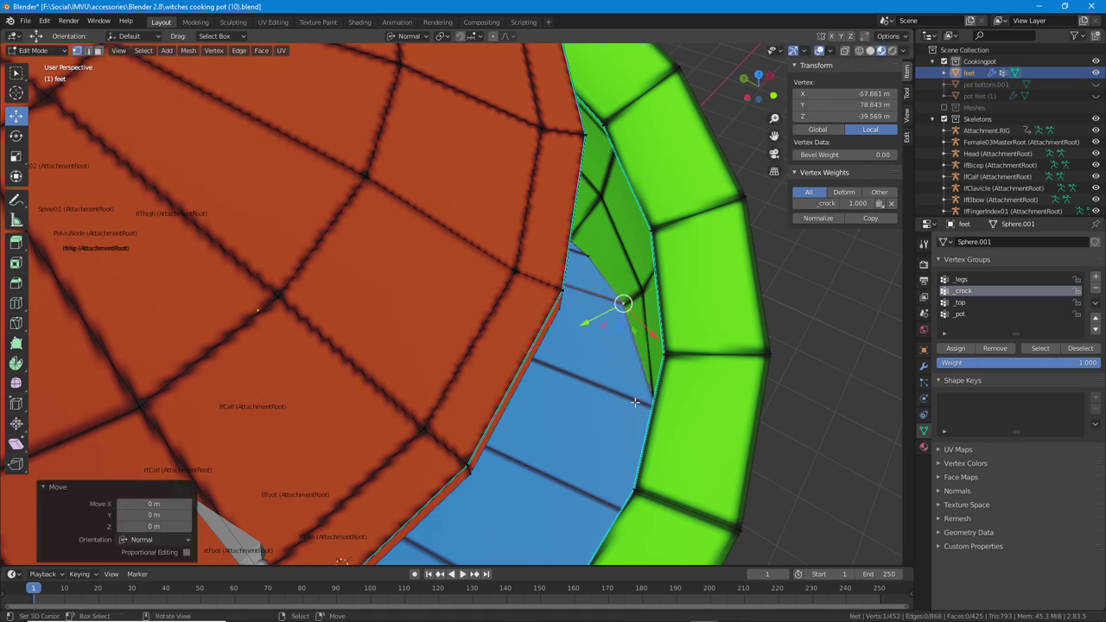
- Clear the selection and select only the lid through the _top vertex group
key(alt+a)
scroll(518, 419, down, 4)
middle_drag(480, 439, 440, 347)
scroll(436, 341, down, 2)
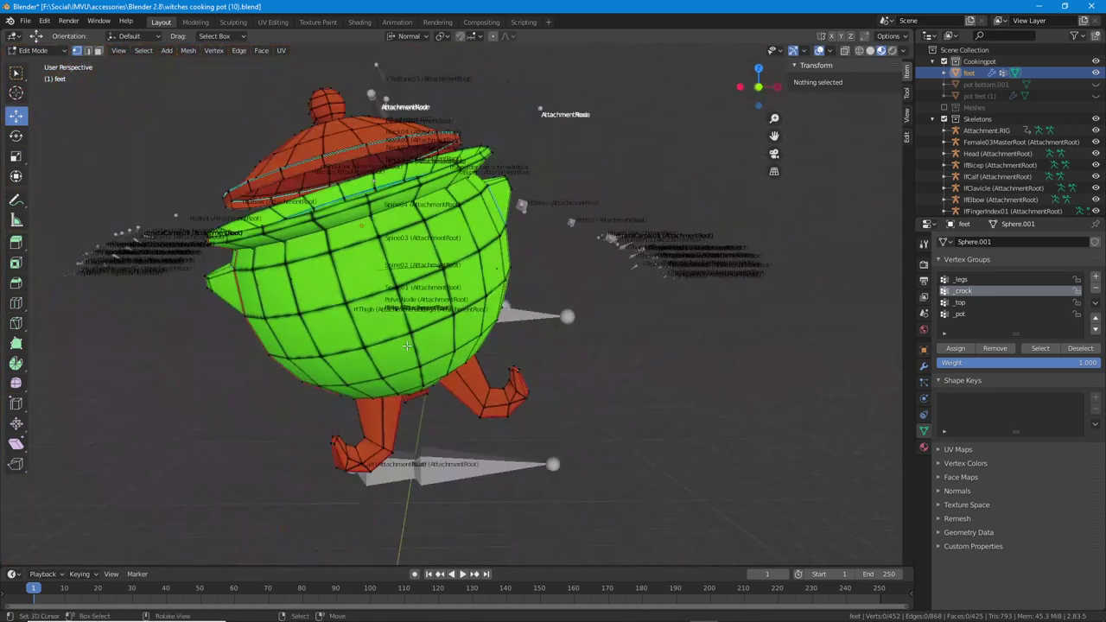
shift+middle_drag(368, 220, 474, 304)
scroll(467, 298, up, 2)
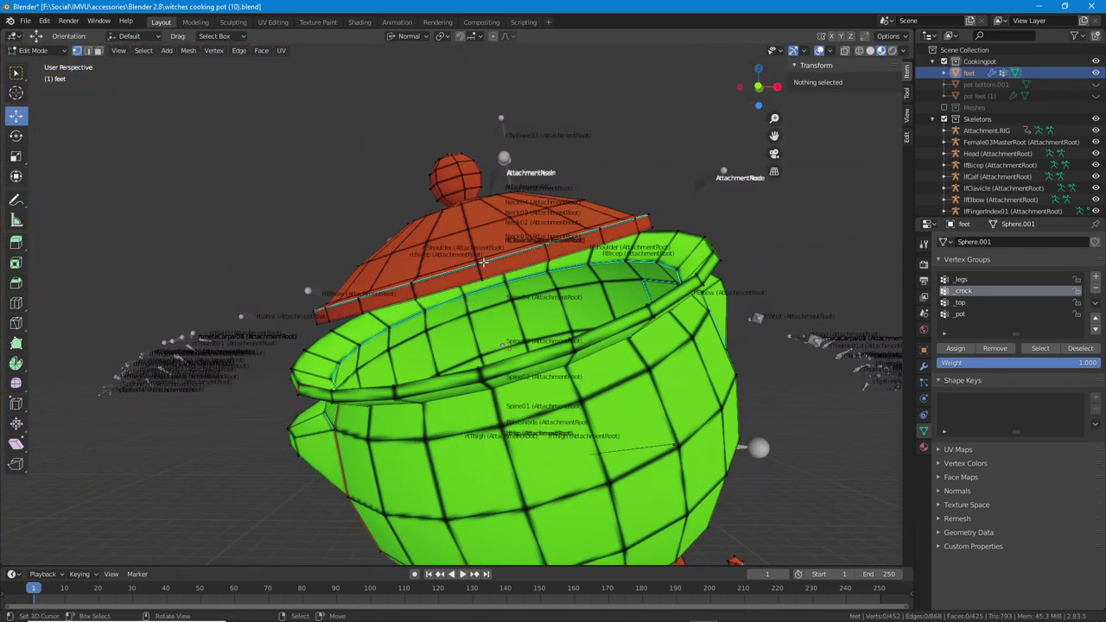
click(478, 263)
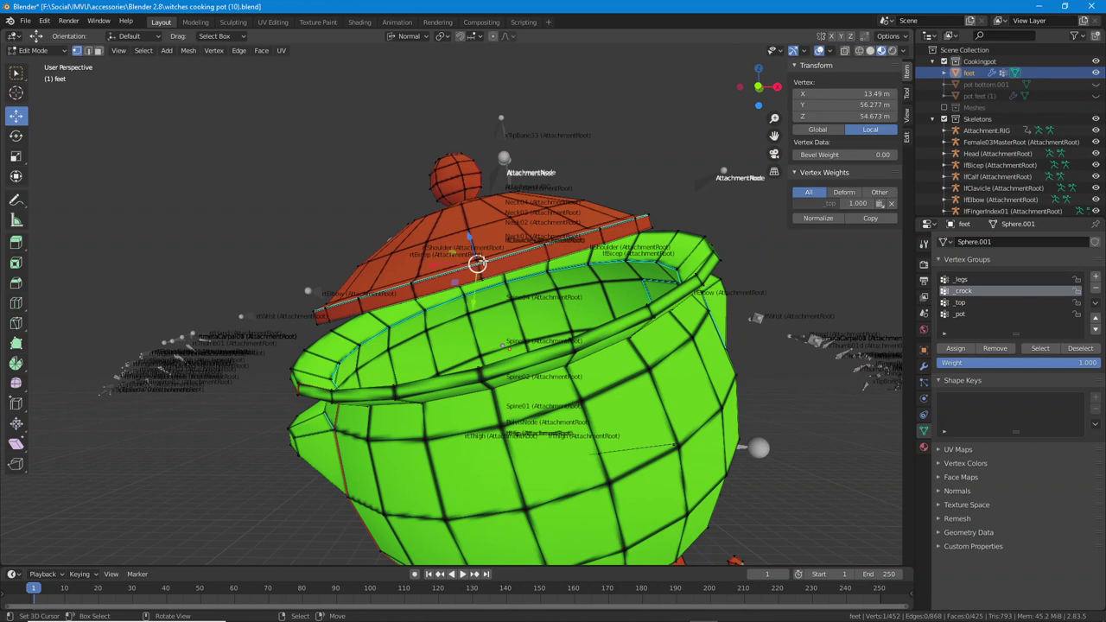
click(143, 50)
click(151, 76)
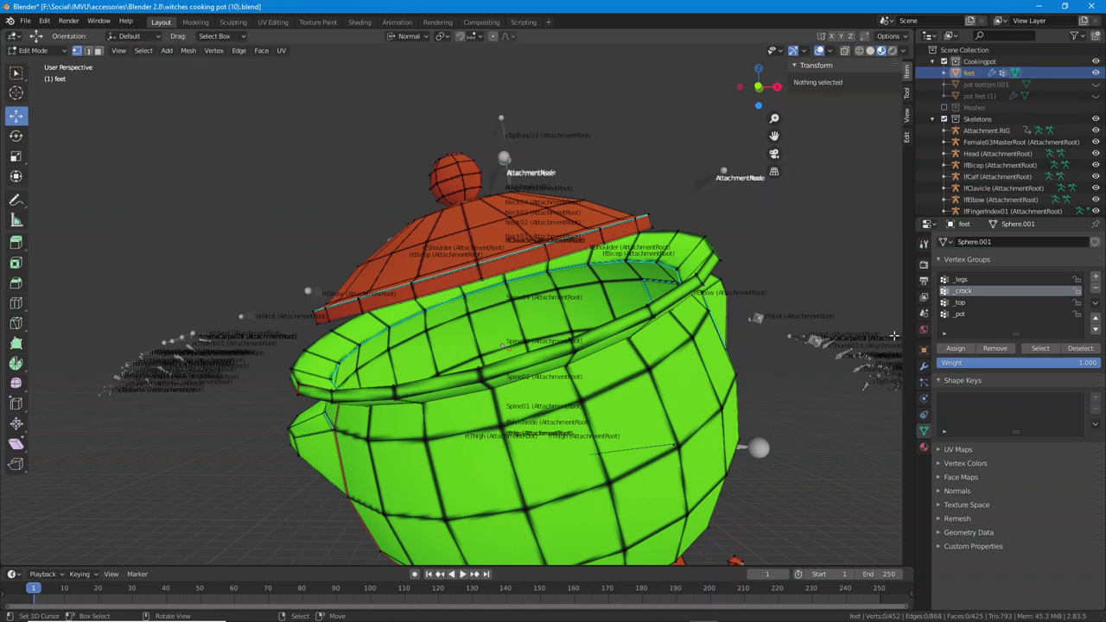
click(1040, 348)
middle_drag(535, 328, 482, 275)
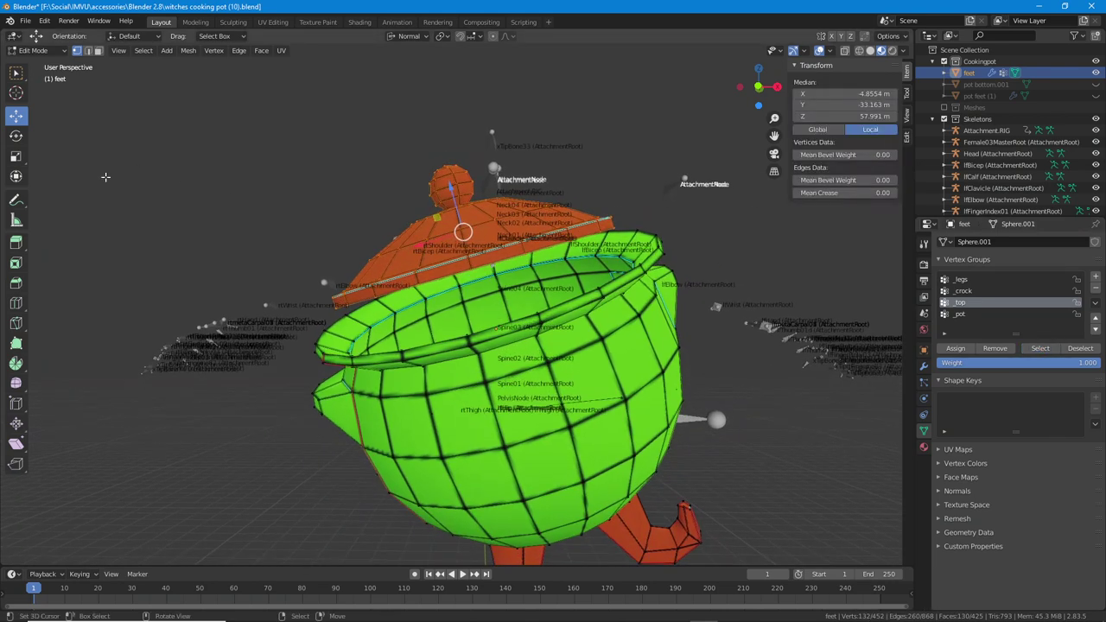
- Rotate the lid -11.5° around normal Y and move it about -135 m along normal X
mouse_move(432, 202)
mouse_down()
mouse_move(413, 212)
mouse_move(444, 215)
mouse_up()
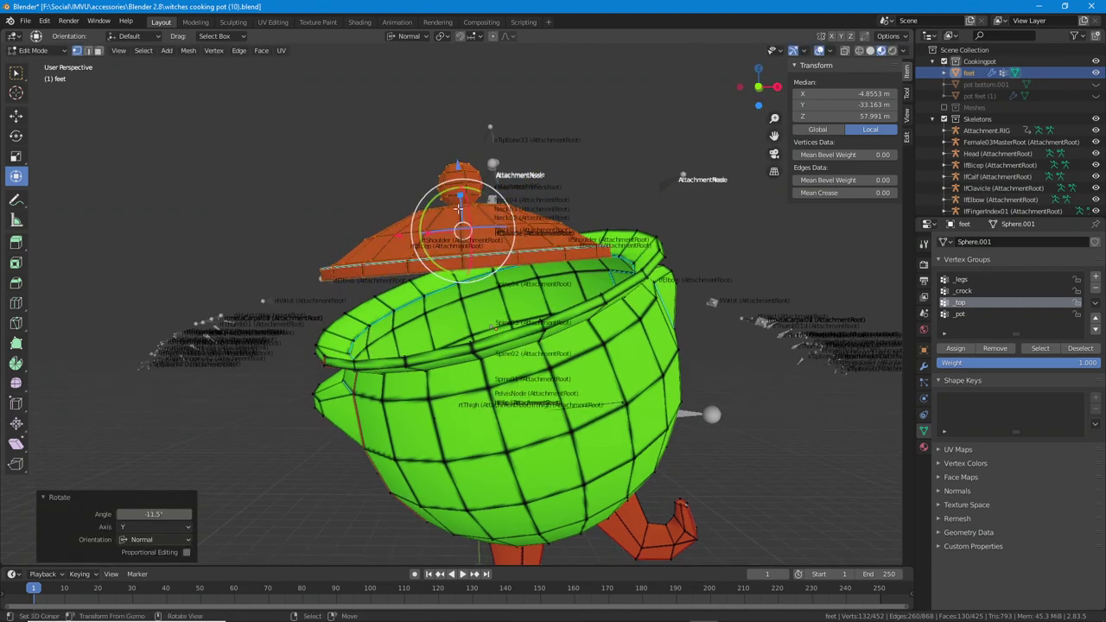
drag(404, 234, 516, 226)
mouse_move(605, 228)
middle_down()
mouse_move(691, 233)
mouse_move(653, 255)
mouse_move(617, 244)
middle_up()
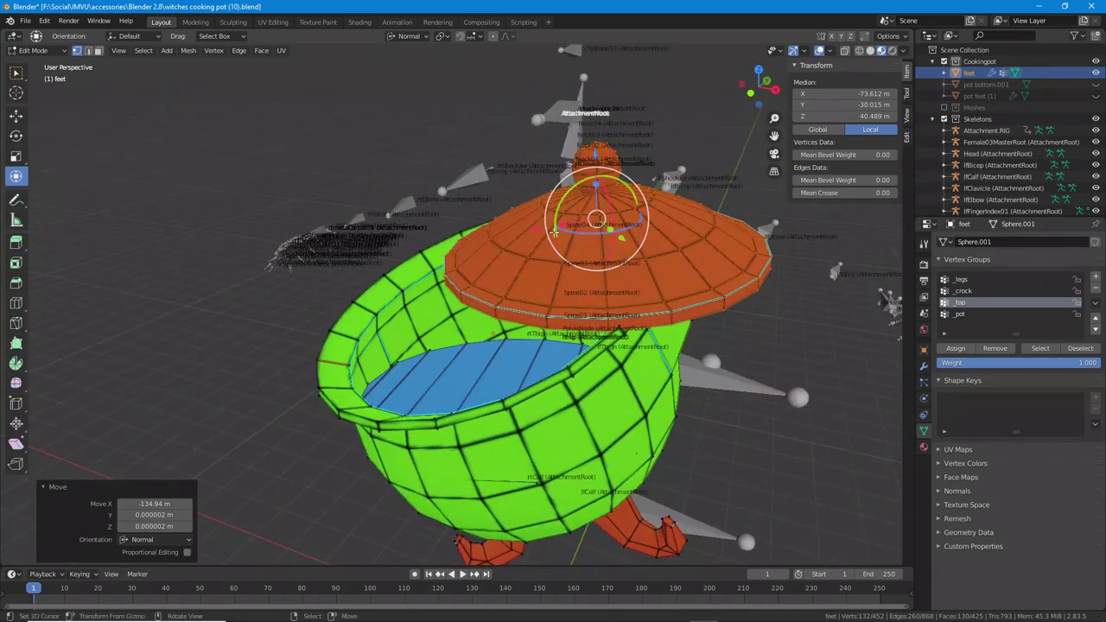
- Move the lid about 43.5 m along normal X and about 115 m along normal Y
drag(537, 229, 498, 235)
middle_drag(652, 276, 821, 282)
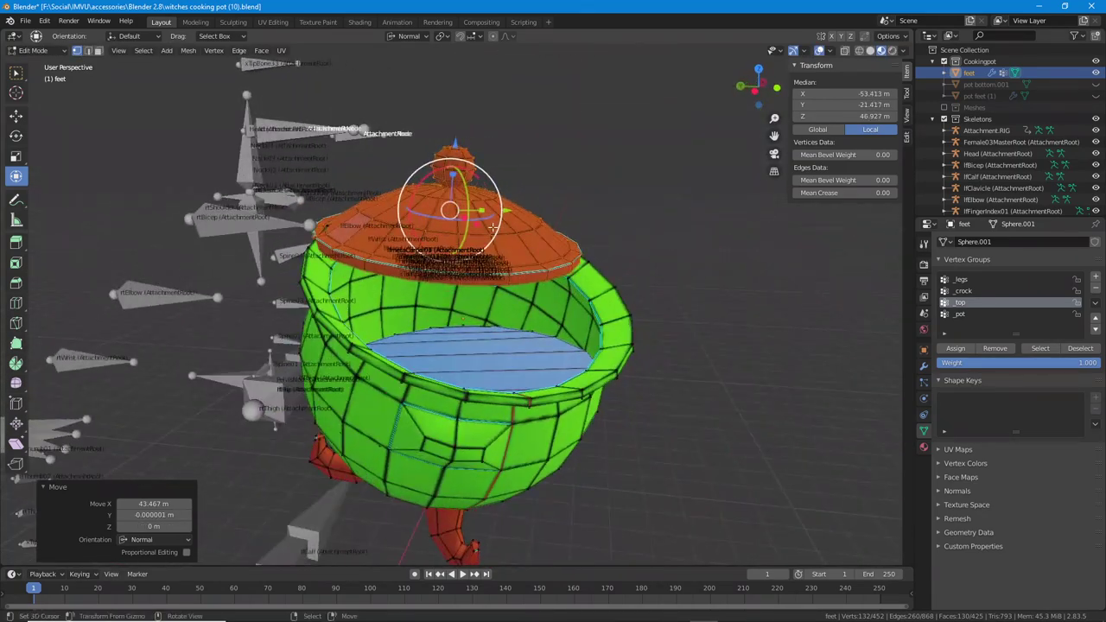
drag(507, 210, 580, 212)
middle_drag(590, 223, 607, 225)
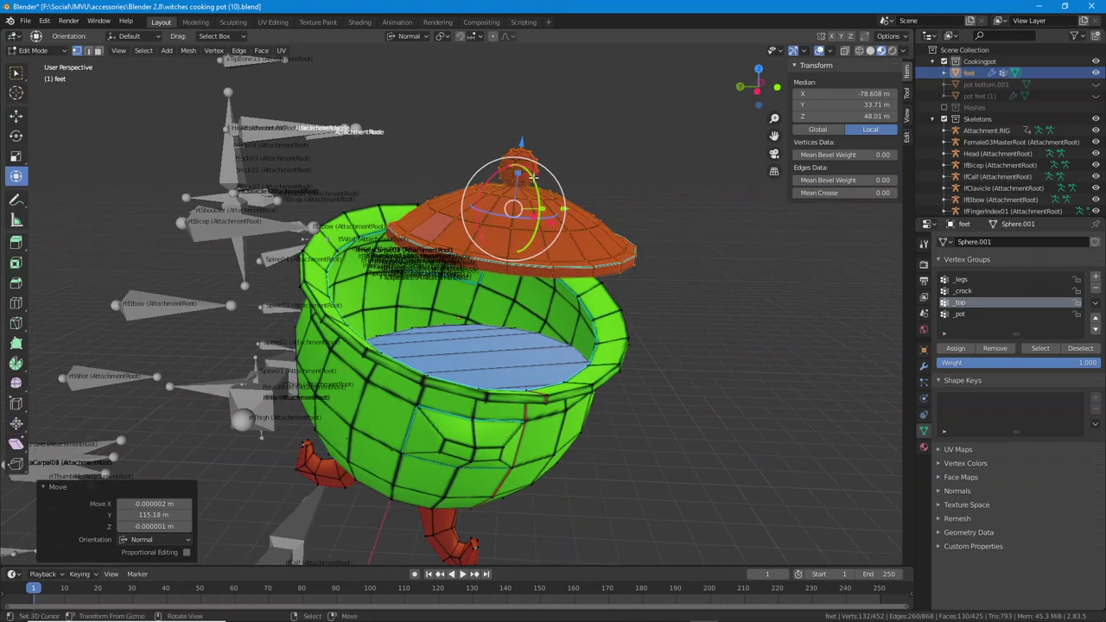
- Rotate the lid 13.6° around normal Y and about -29.2° around normal X
key(r)
key(y)
click(518, 203)
middle_drag(518, 203, 523, 279)
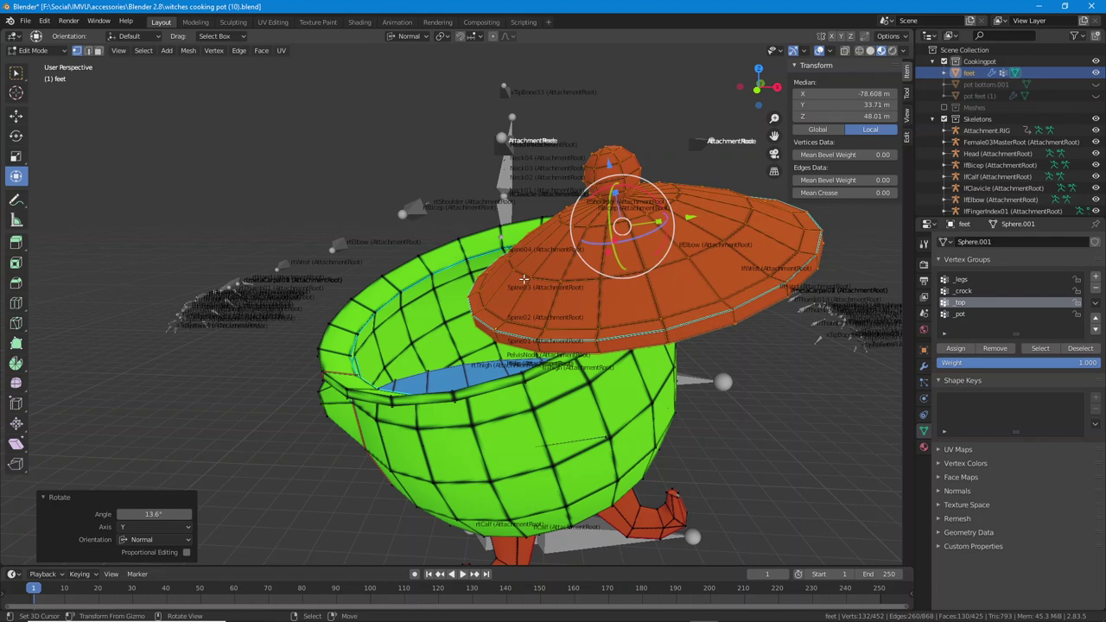
click(27, 20)
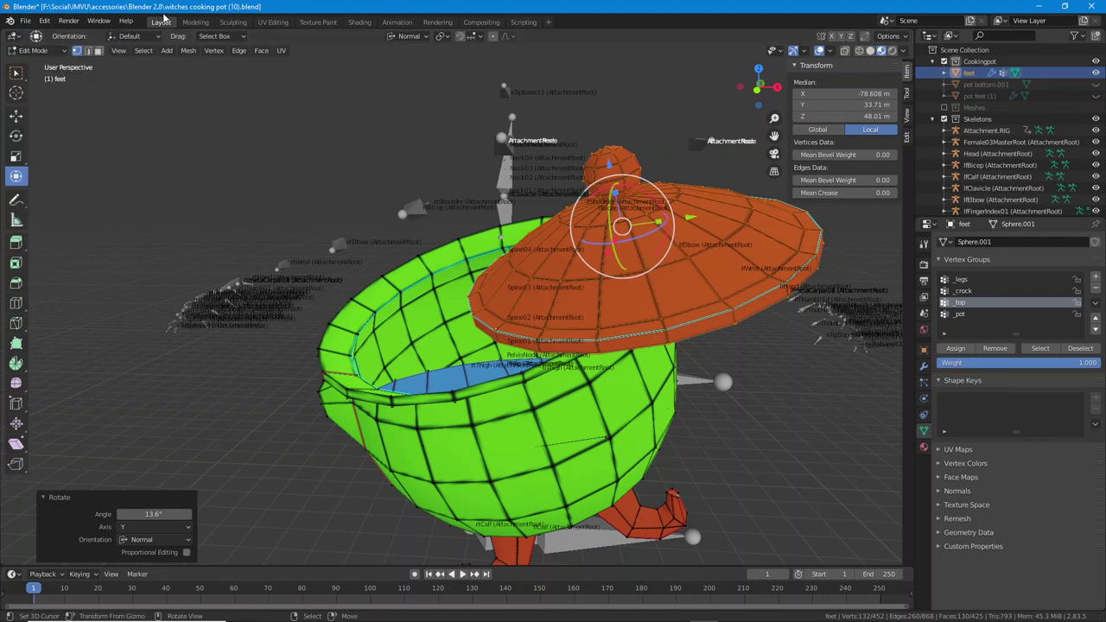
middle_drag(594, 238, 645, 324)
drag(670, 198, 676, 230)
mouse_move(661, 249)
middle_down()
mouse_move(705, 263)
mouse_move(638, 260)
mouse_move(650, 255)
middle_up()
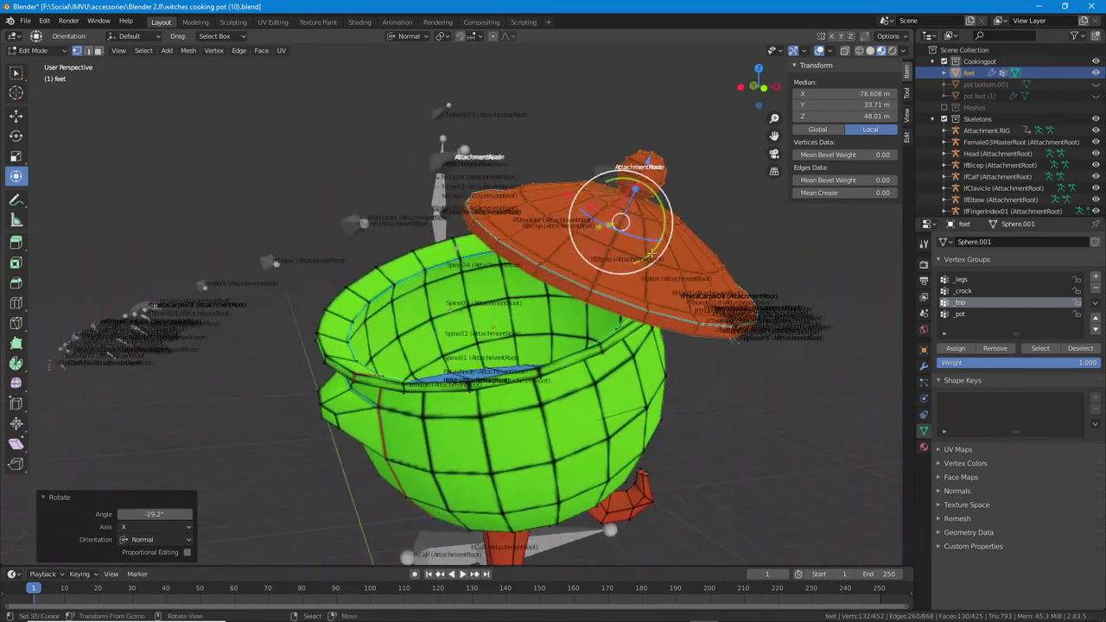
- Lower the tilted lid toward the pot rim, moving it about -9.6 m along normal Z
middle_drag(634, 203, 582, 193)
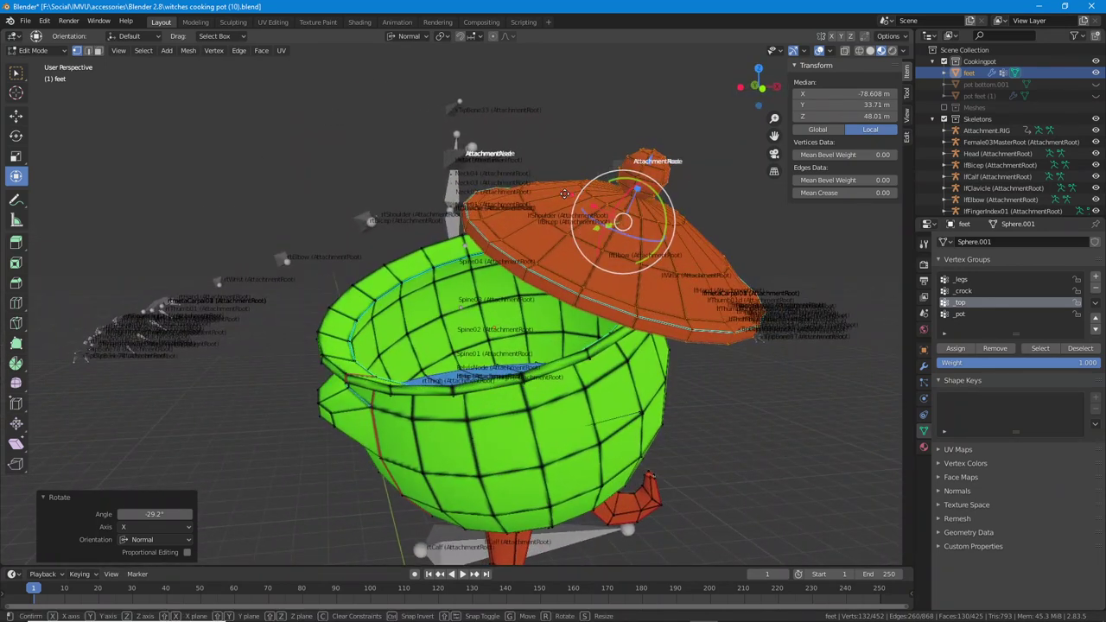
mouse_move(564, 193)
mouse_down()
mouse_move(550, 186)
mouse_move(558, 191)
mouse_up()
middle_drag(563, 197, 505, 247)
drag(491, 142, 494, 161)
middle_drag(494, 161, 486, 226)
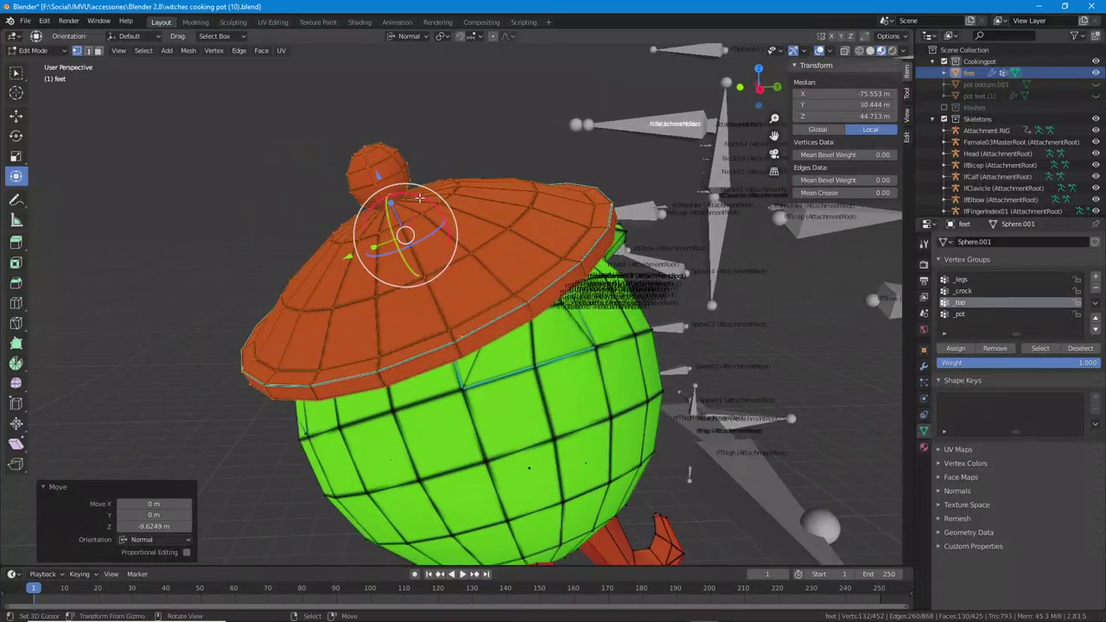
- Rotate the lid about -8.5° around normal X and move it about 37.9 m along normal X
mouse_move(418, 198)
mouse_down()
mouse_move(406, 193)
mouse_move(414, 197)
mouse_up()
middle_drag(413, 197, 410, 250)
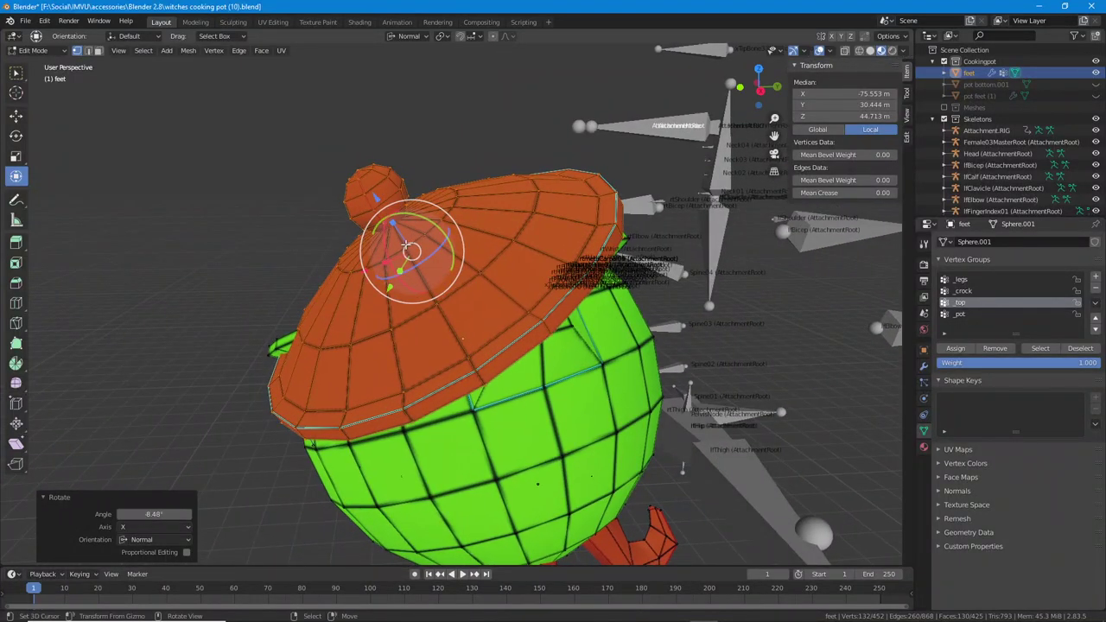
drag(365, 271, 331, 284)
middle_drag(331, 284, 592, 285)
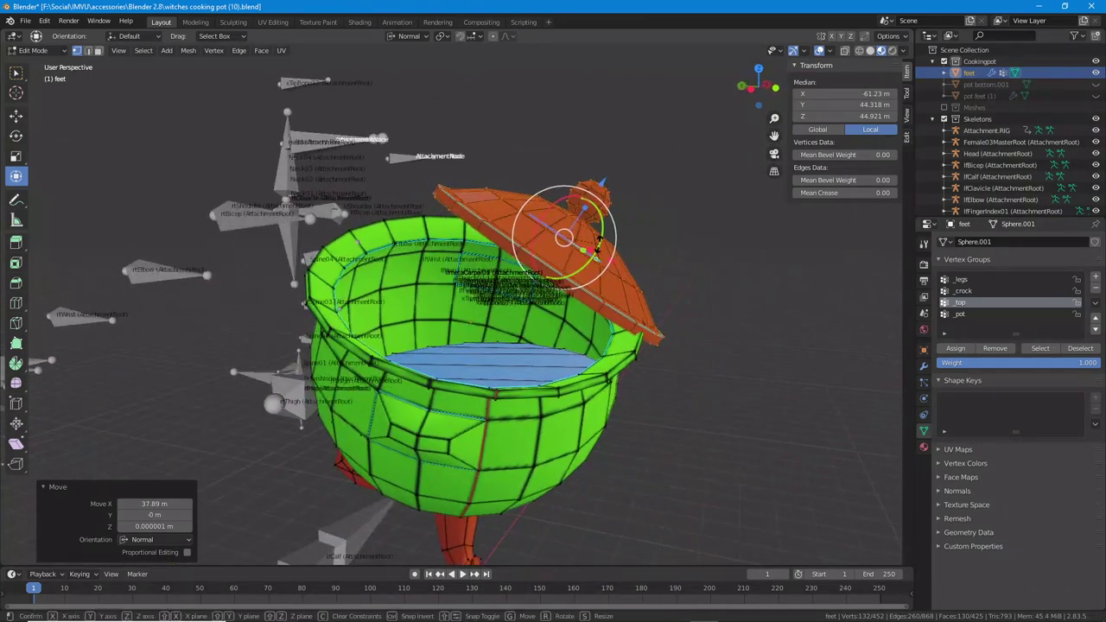
- Fine-tune the lid's tilt by rotating it about -3.2° around normal Y and 2.5° around normal X
drag(597, 244, 599, 241)
middle_drag(596, 242, 571, 239)
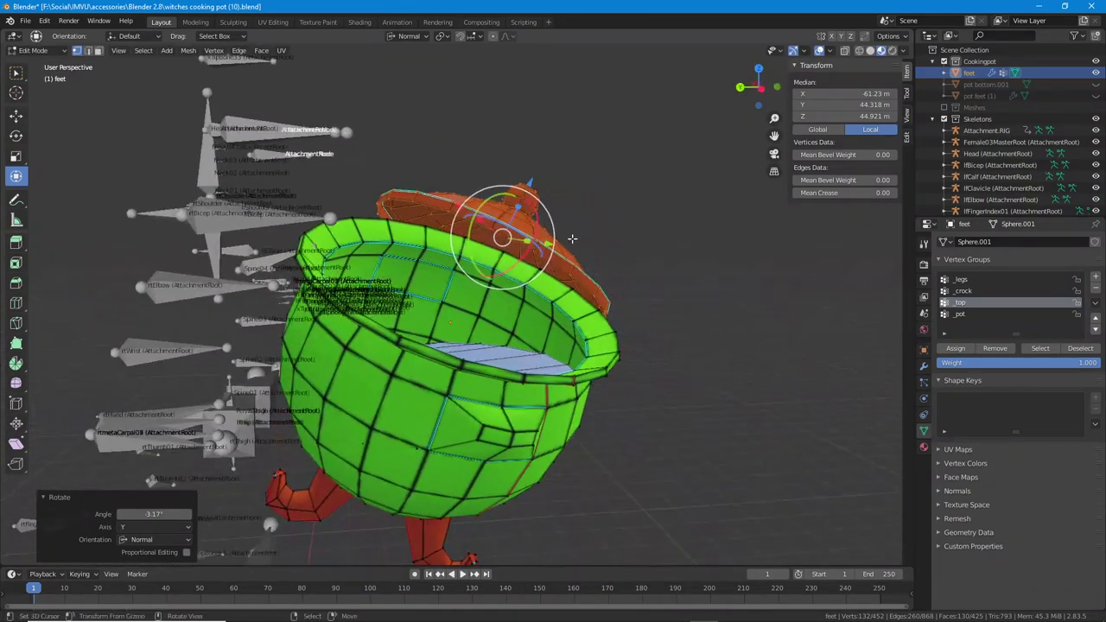
drag(522, 256, 526, 253)
middle_drag(526, 253, 581, 309)
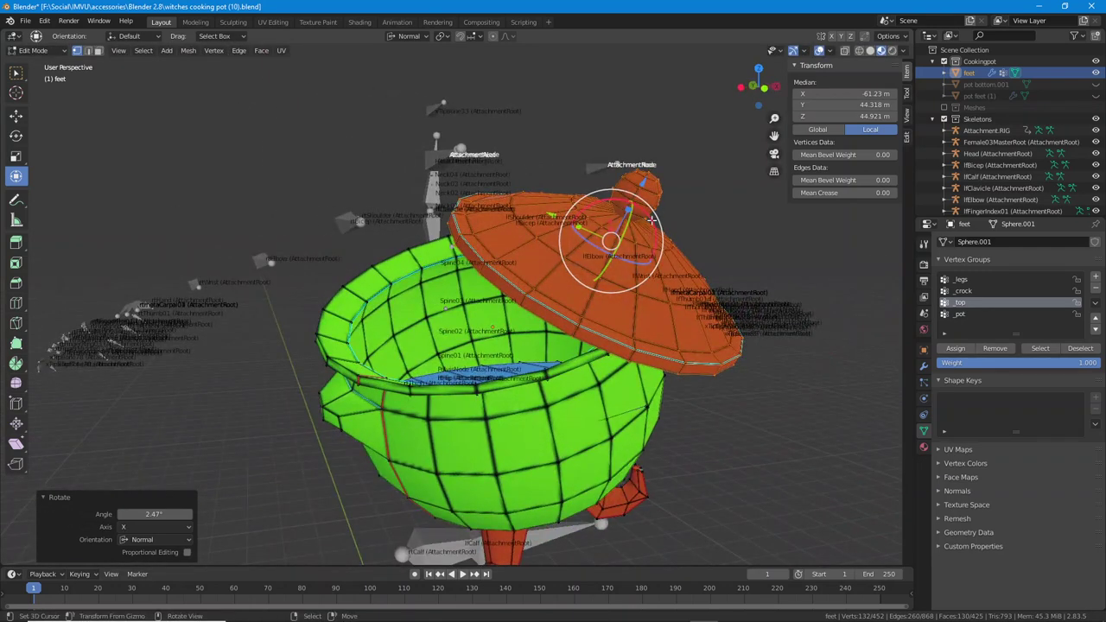
- Return to Object Mode and enable the Meshes collection to show the avatar beside the pot
middle_drag(528, 426, 464, 410)
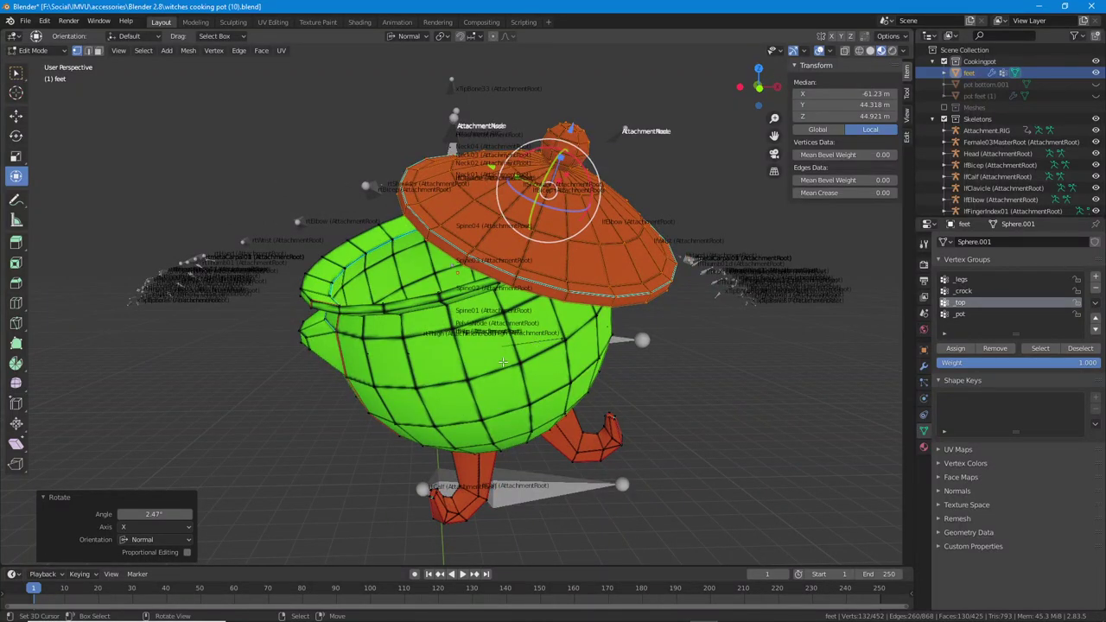
middle_drag(502, 363, 449, 323)
key(Tab)
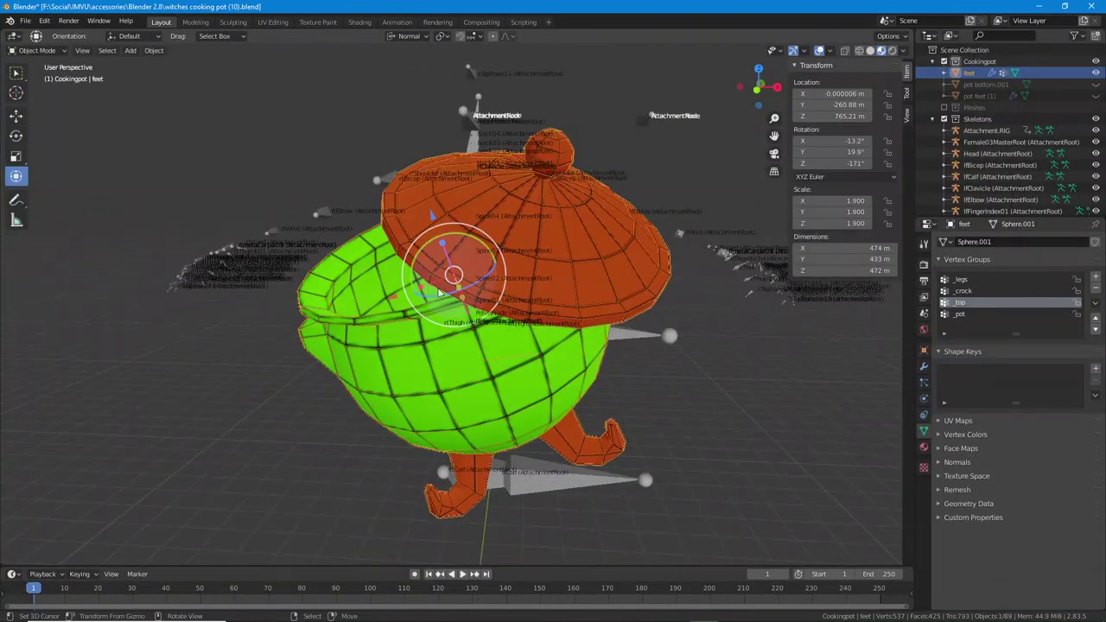
middle_drag(288, 251, 449, 273)
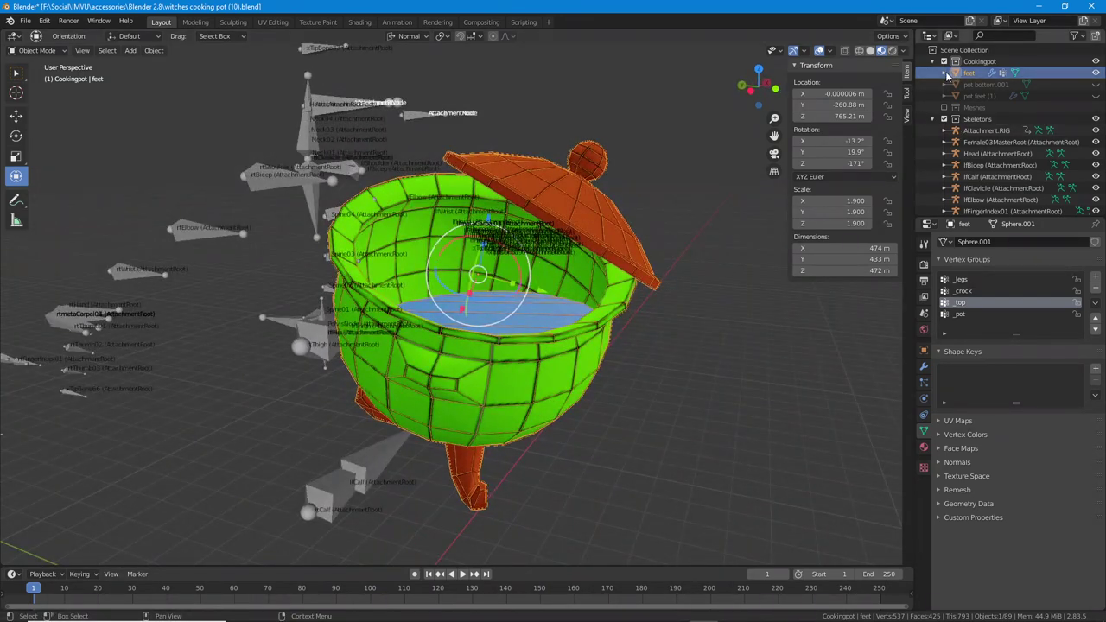
scroll(954, 135, down, 3)
scroll(953, 135, down, 10)
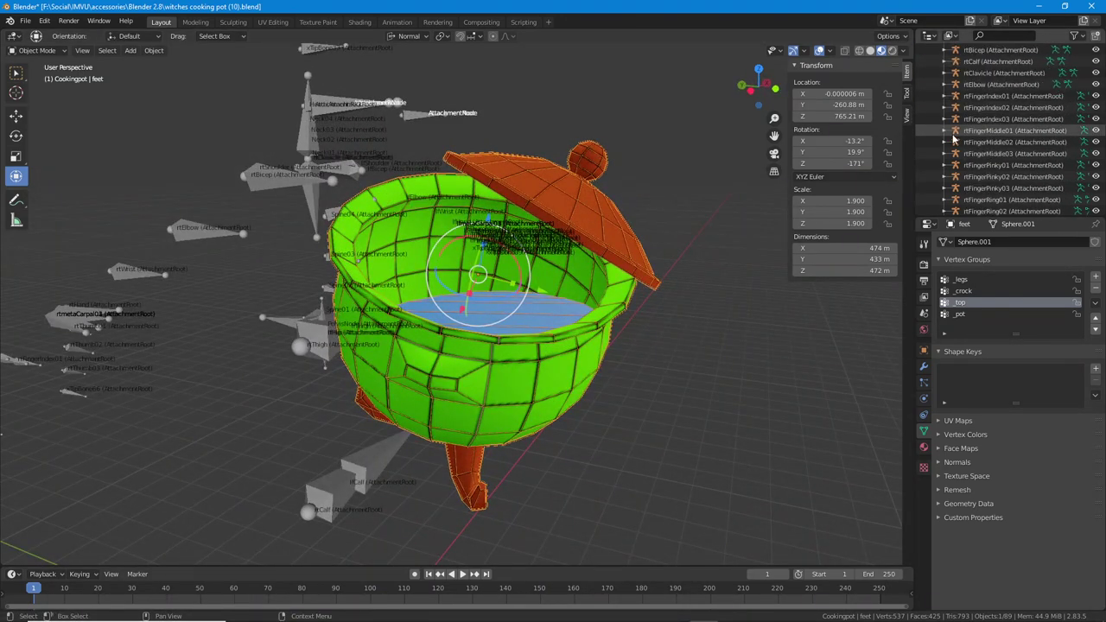
scroll(945, 131, up, 15)
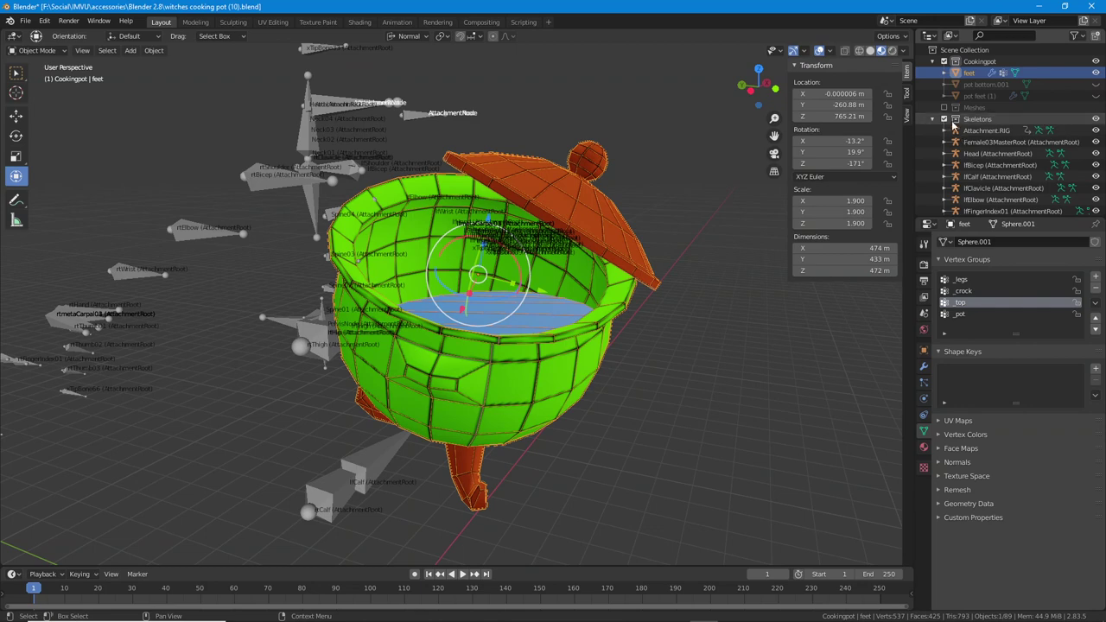
click(944, 108)
middle_drag(517, 259, 544, 326)
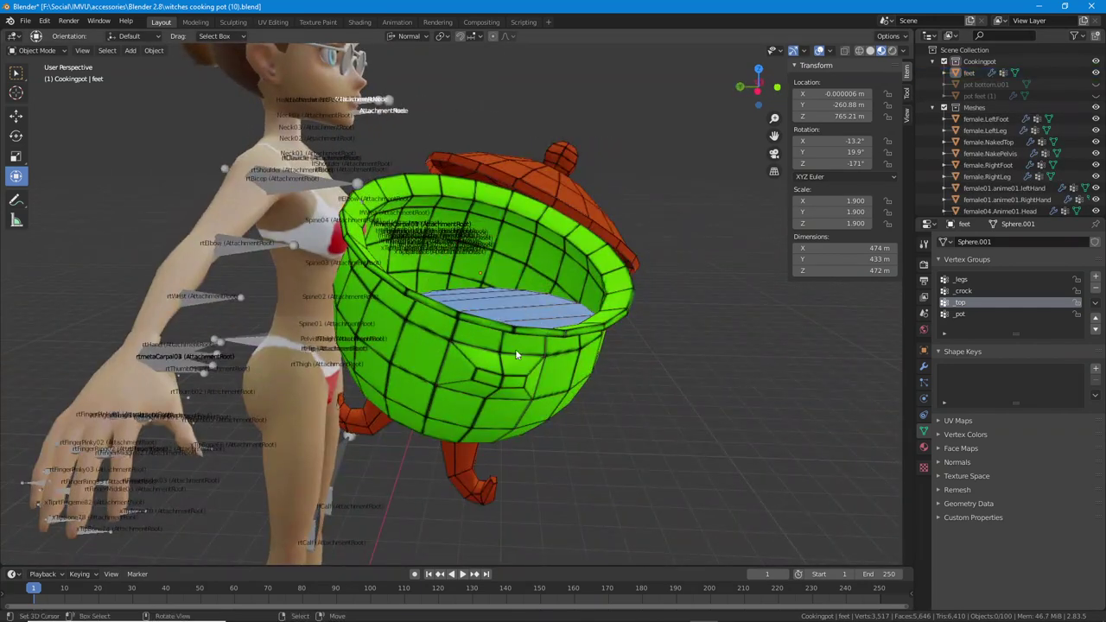
- Move the whole pot about 28.7 m along normal Y and rotate it -1.16° around normal X
drag(540, 280, 562, 293)
middle_drag(561, 294, 281, 367)
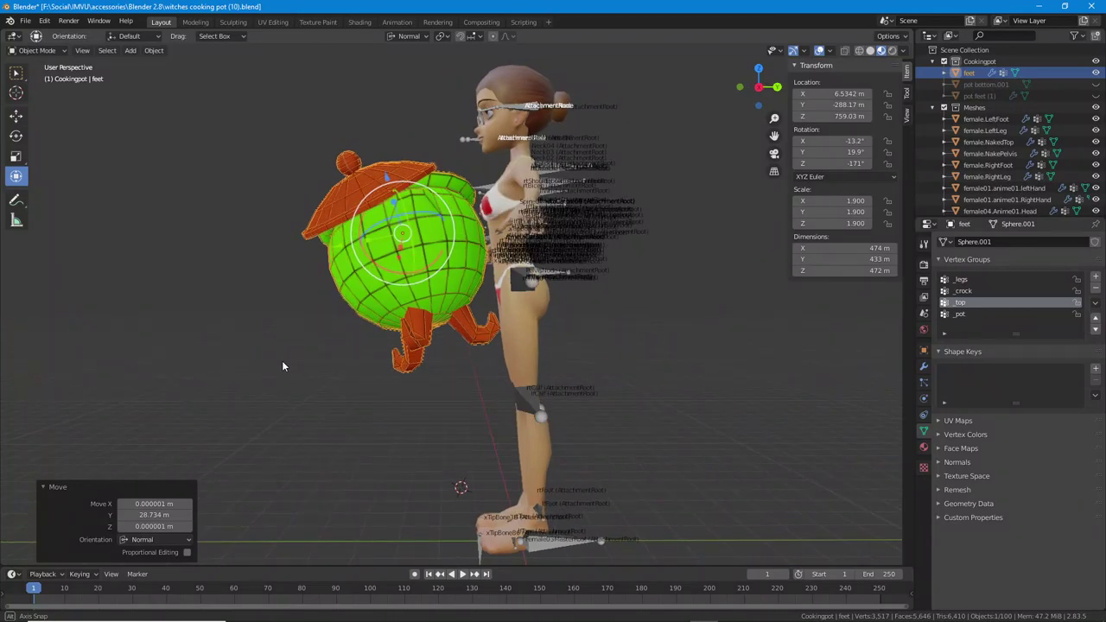
scroll(283, 366, up, 2)
mouse_move(402, 243)
mouse_down()
mouse_move(416, 232)
mouse_move(409, 247)
mouse_up()
middle_drag(470, 249, 436, 201)
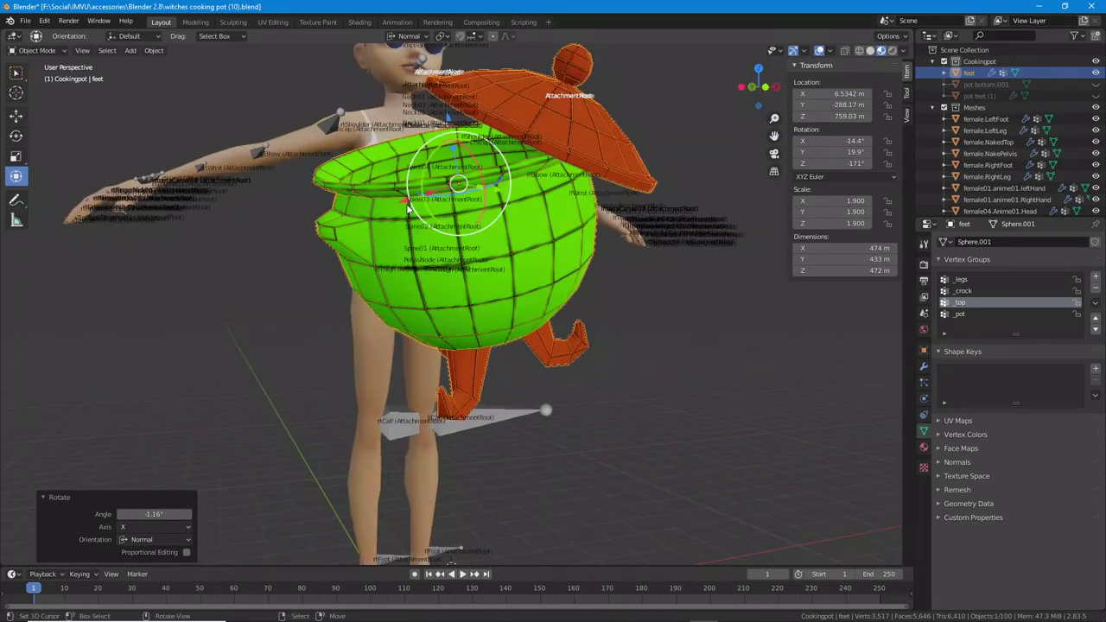
- Shift the pot to about X 41.3, Y -282.7, Z 771.7 m and rotate it -16.8° around normal Z
drag(410, 208, 439, 213)
middle_drag(462, 220, 487, 228)
key(g)
drag(493, 243, 485, 245)
middle_drag(494, 273, 393, 247)
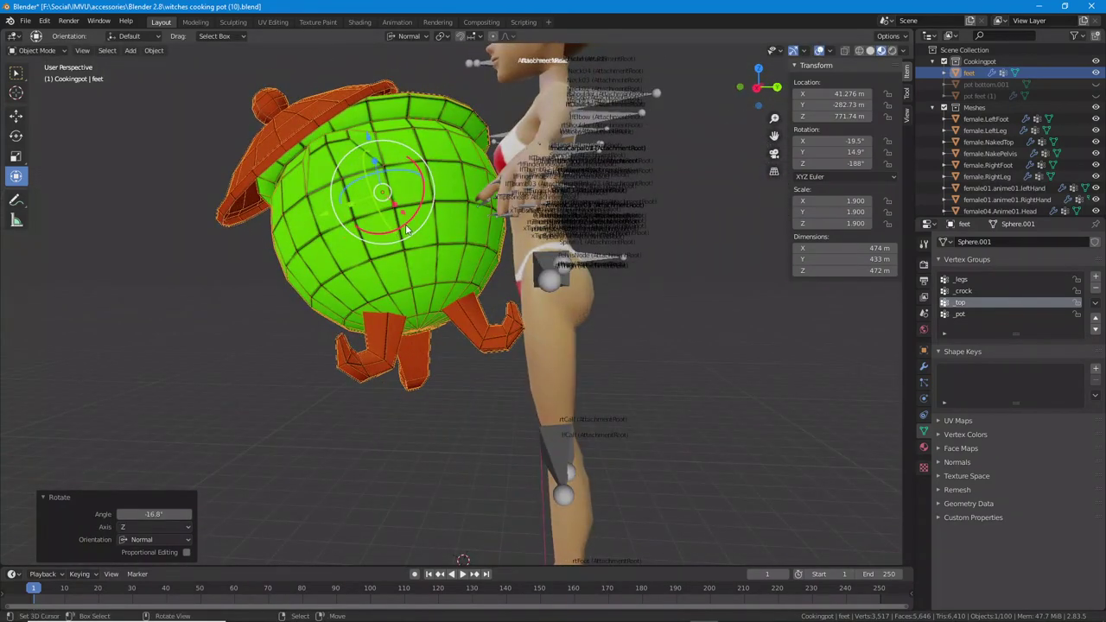
- Rotate the pot -4.5° around normal X and move it along normal Y to about X 41.1, Y -291, Z 768.2 m, keeping it selected
key(r)
key(x)
click(399, 171)
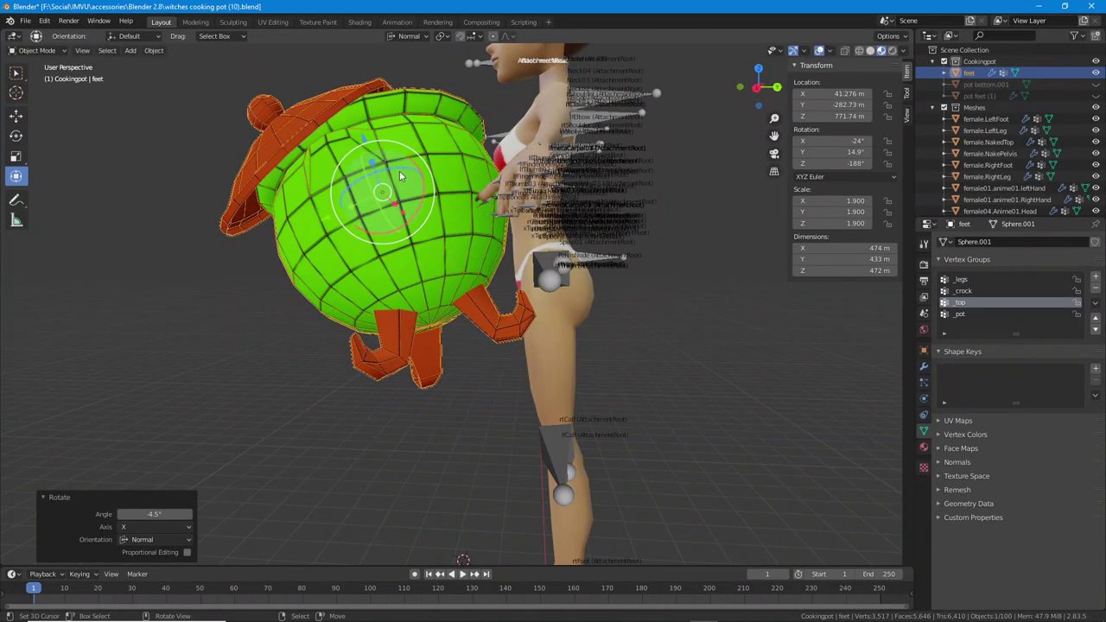
key(g)
key(y)
click(323, 221)
middle_drag(323, 221, 583, 278)
click(614, 263)
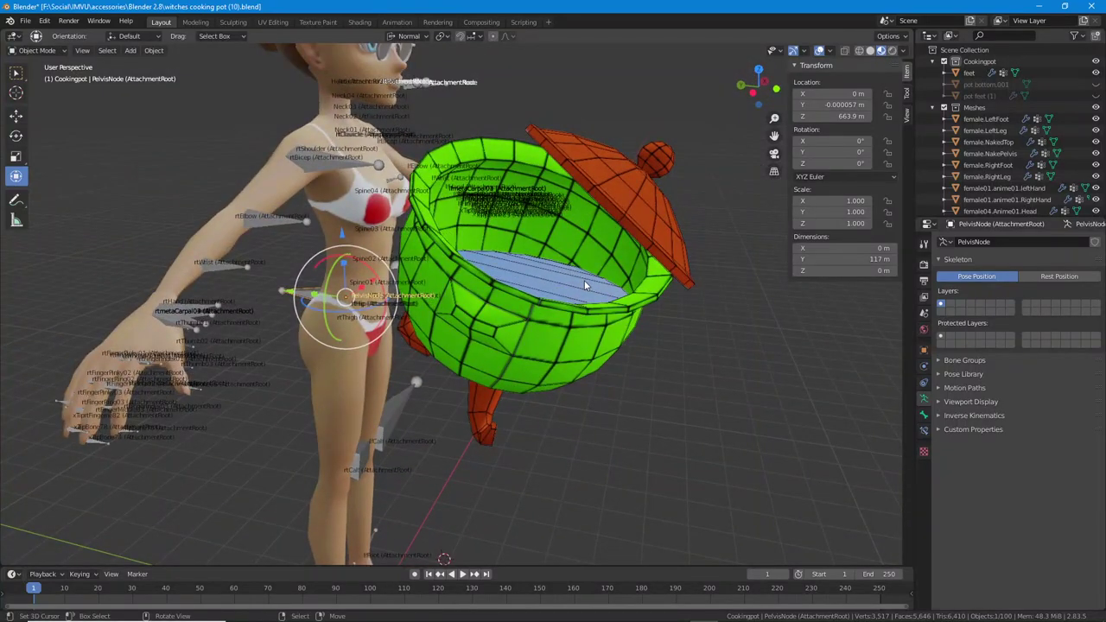
middle_drag(584, 280, 694, 353)
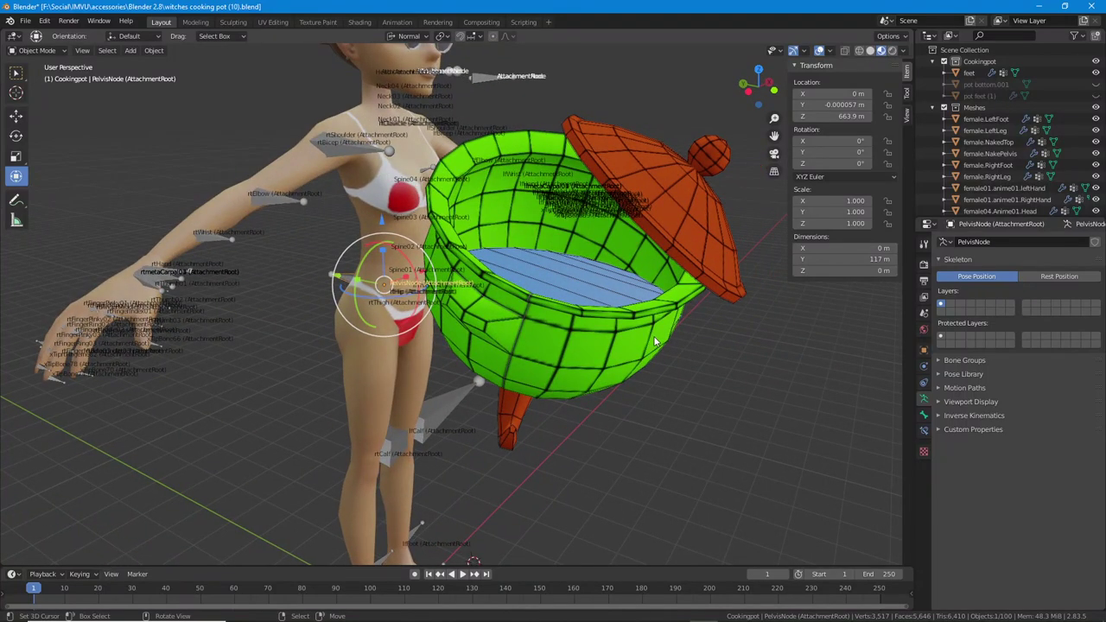
click(704, 192)
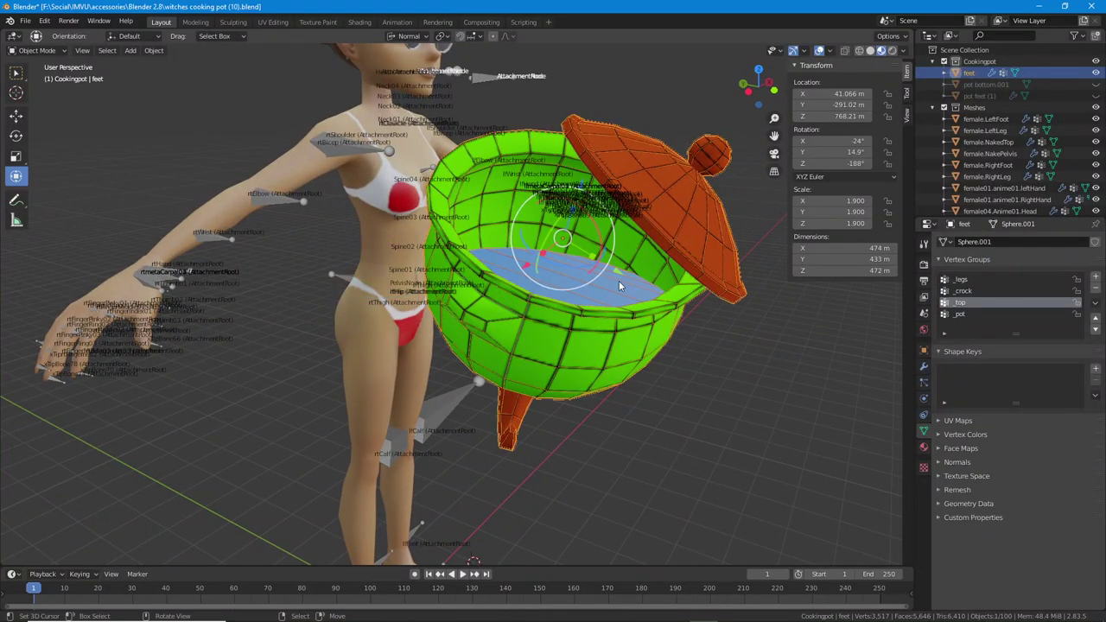
- Save the scene as a new file named witches cooking pot (11).blend
click(37, 50)
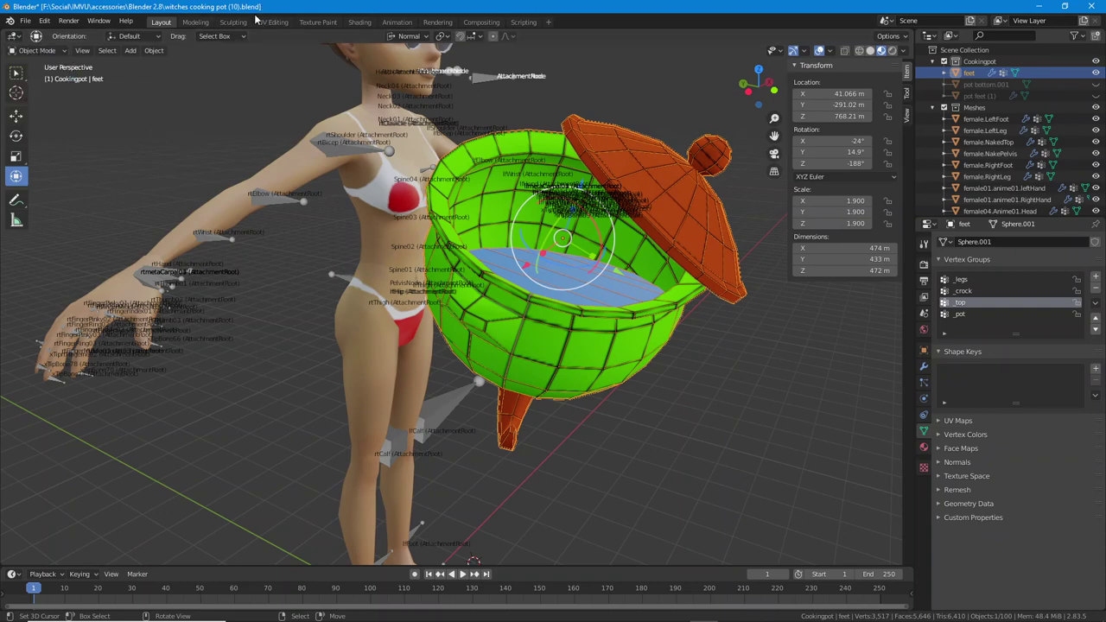
click(25, 21)
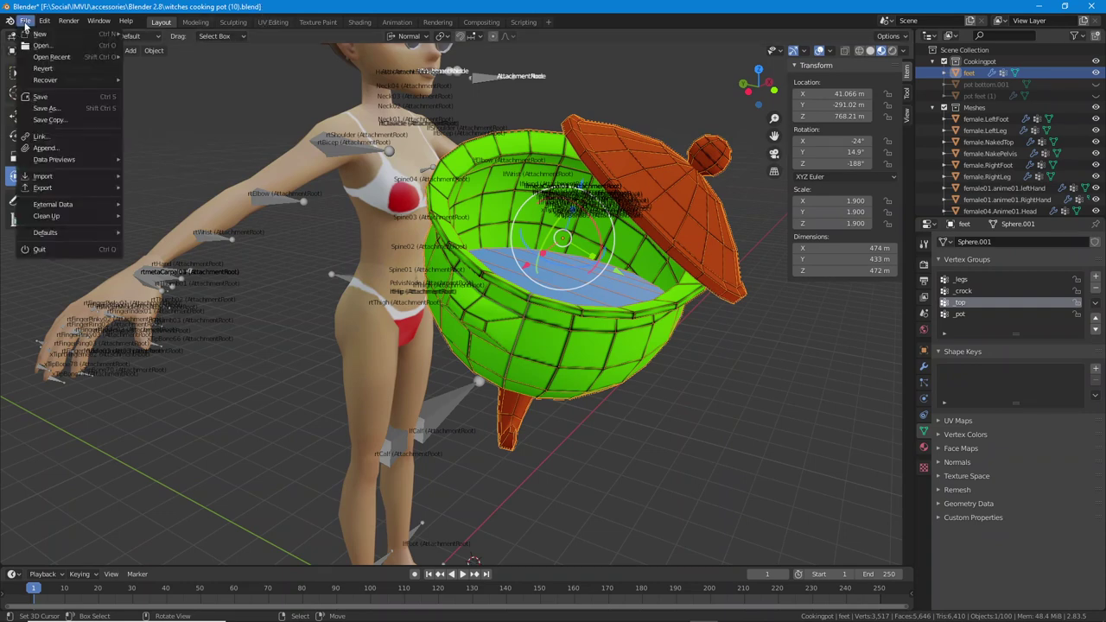
click(45, 108)
click(455, 516)
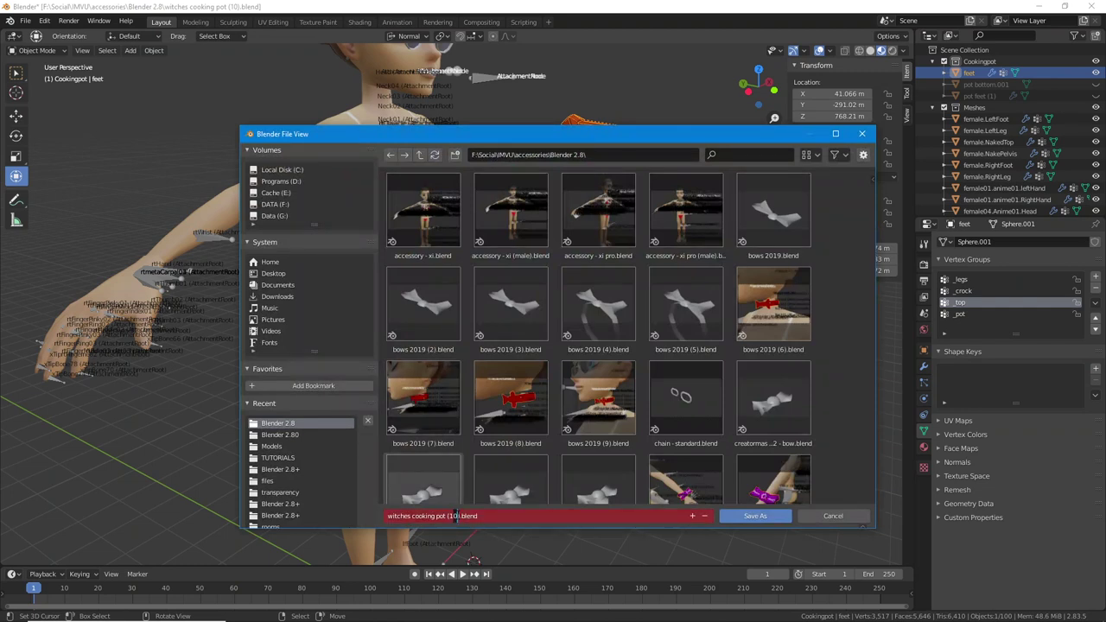
text(21)
key(BackSpace)
key(BackSpace)
key(Return)
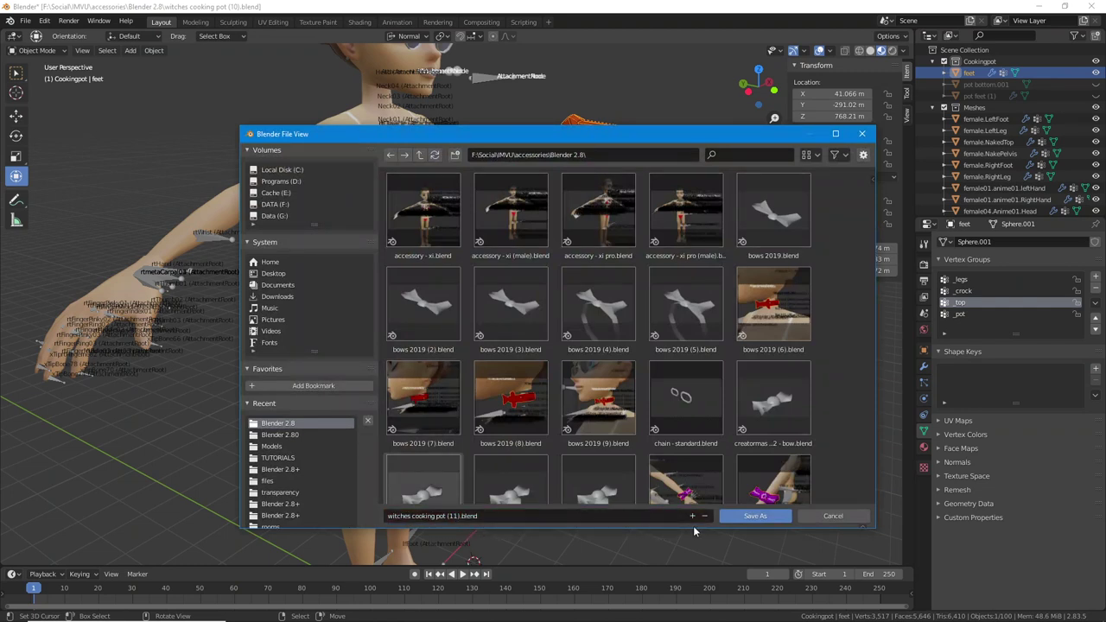
click(759, 516)
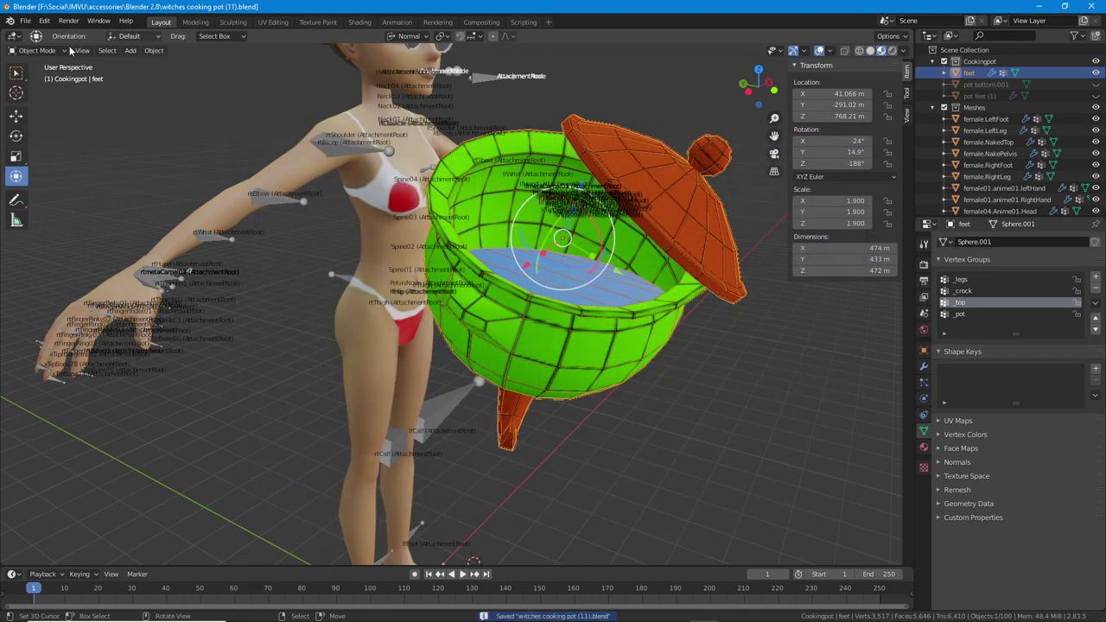
- Enter Edit Mode on the pot, select the entire mesh and switch the viewport to wireframe shading
click(39, 50)
click(43, 80)
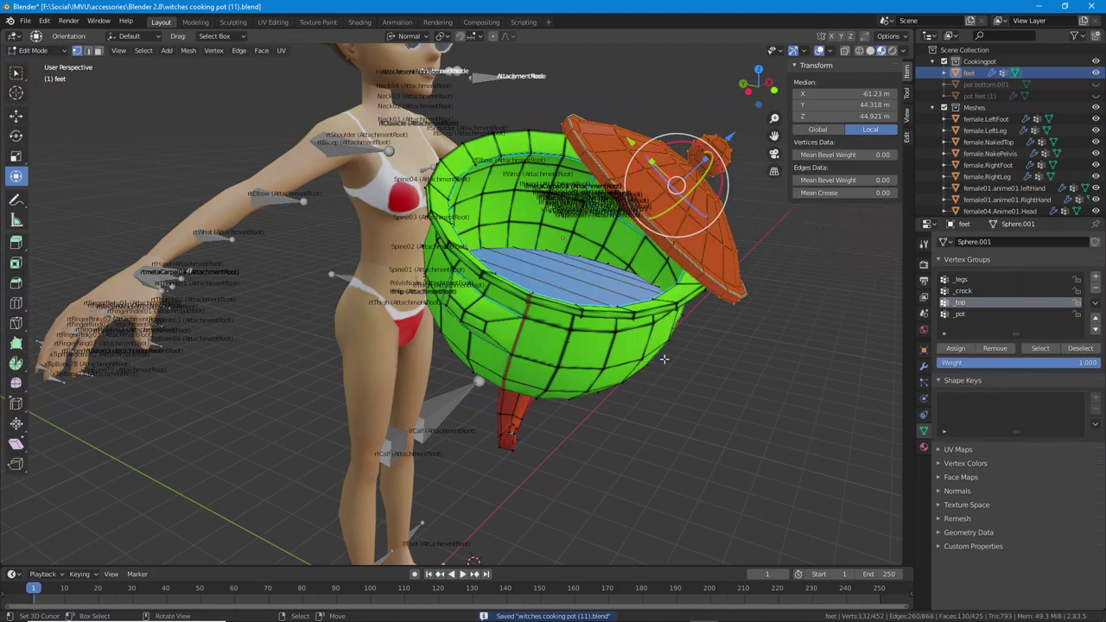
click(119, 50)
click(152, 66)
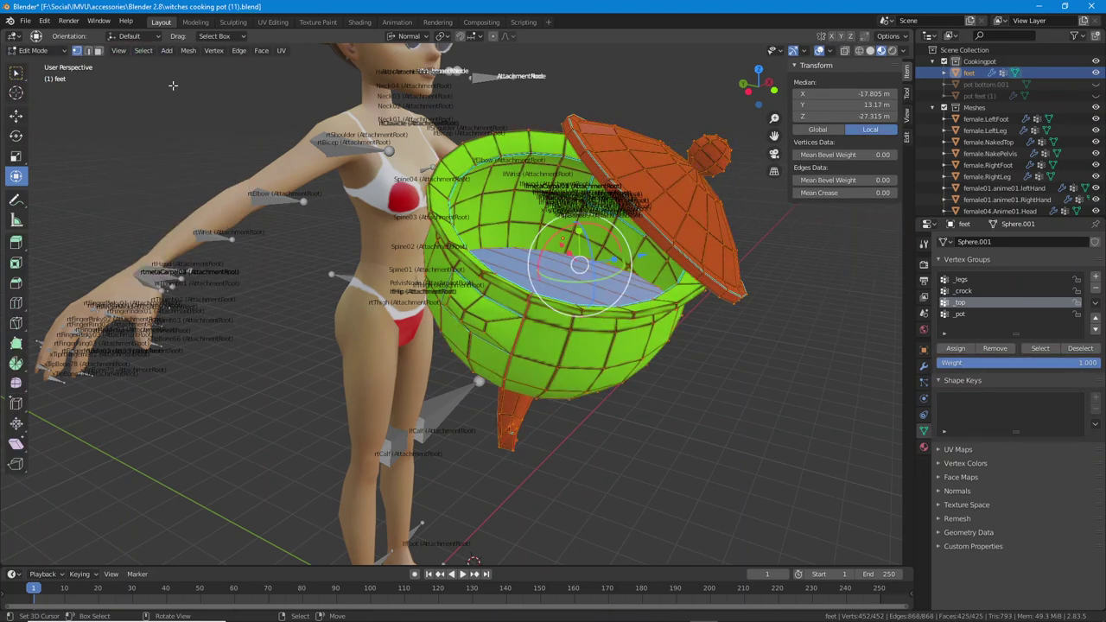
mouse_move(561, 335)
middle_down()
mouse_move(547, 341)
mouse_move(591, 353)
mouse_move(607, 337)
mouse_move(649, 336)
middle_up()
key(shift+z)
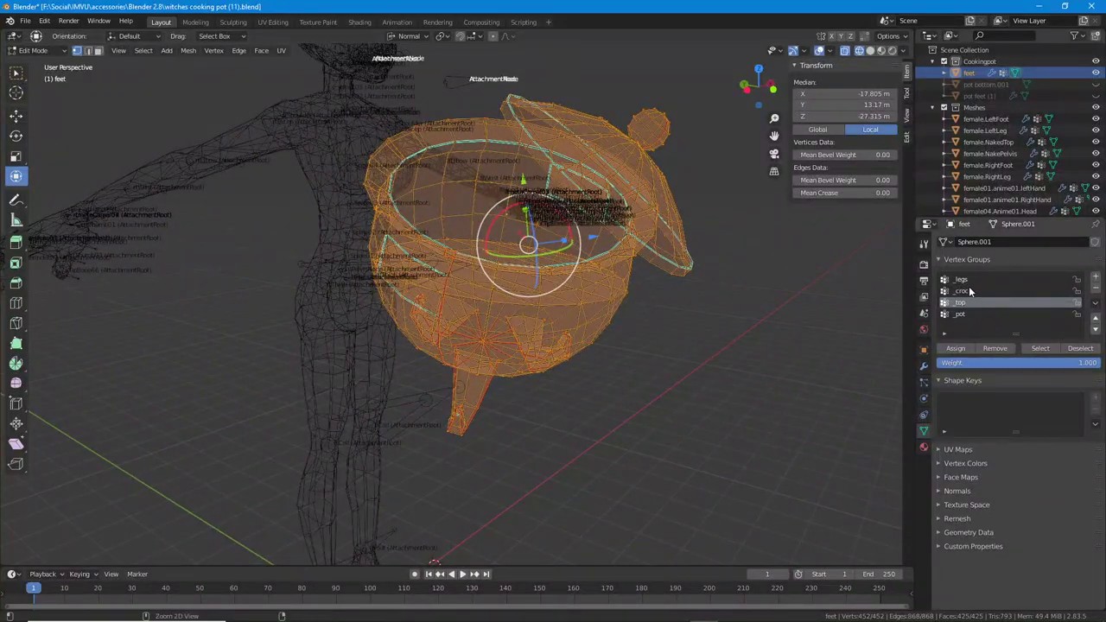
mouse_move(927, 266)
mouse_down()
mouse_move(924, 368)
mouse_move(1103, 355)
mouse_move(1102, 256)
mouse_move(928, 260)
mouse_up()
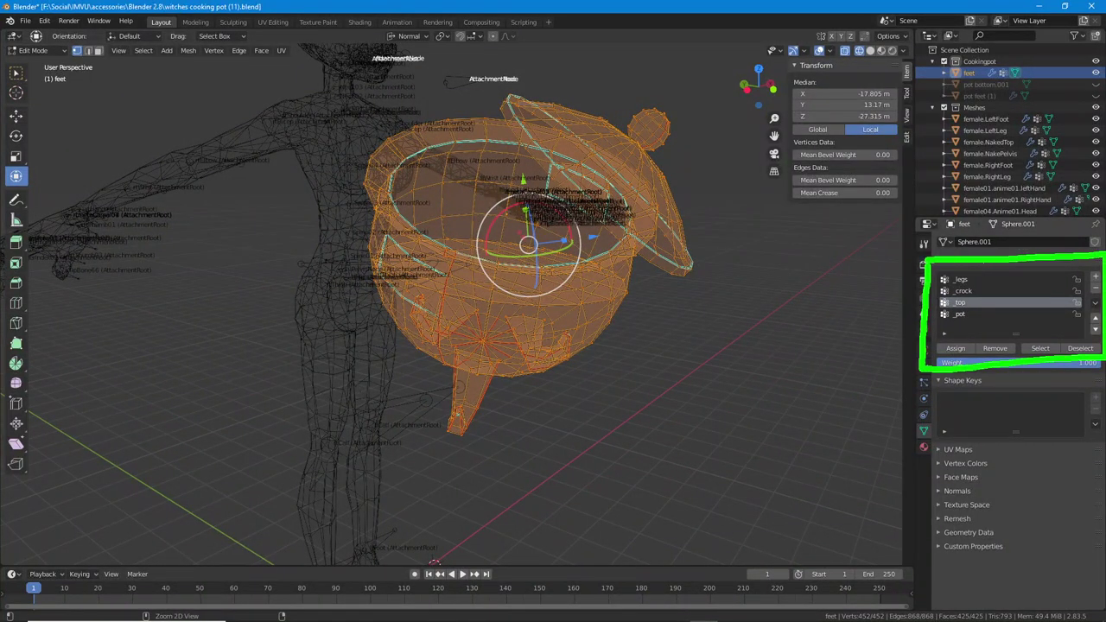
- Add a vertex group named AttachmentRoot and assign the entire selected pot mesh to it
click(1095, 277)
double_click(966, 326)
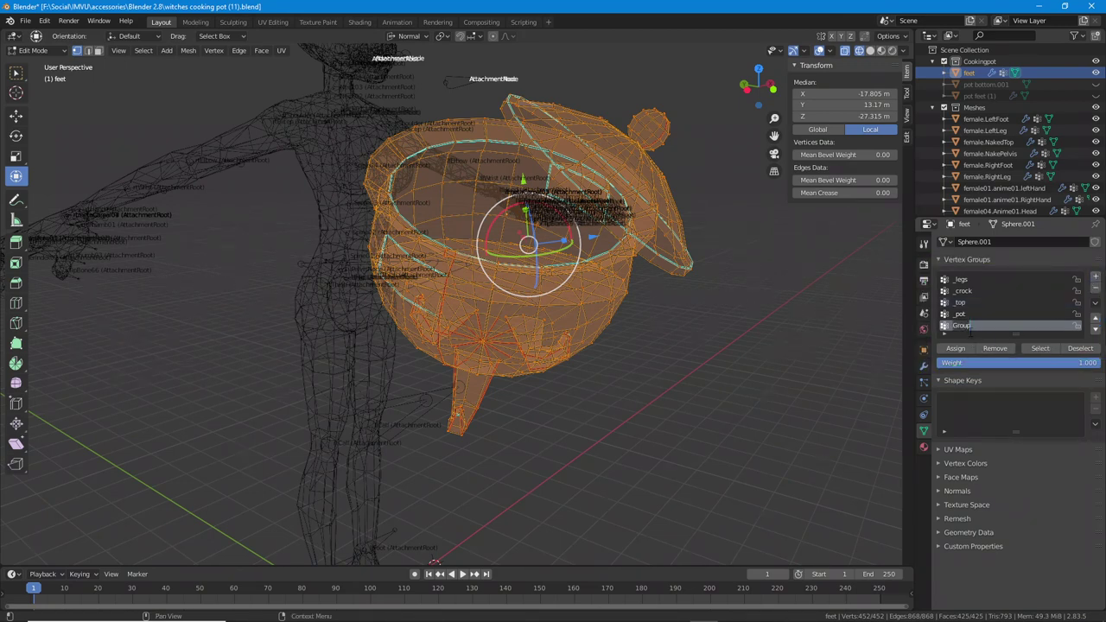
text(AttachmentRoot)
click(955, 348)
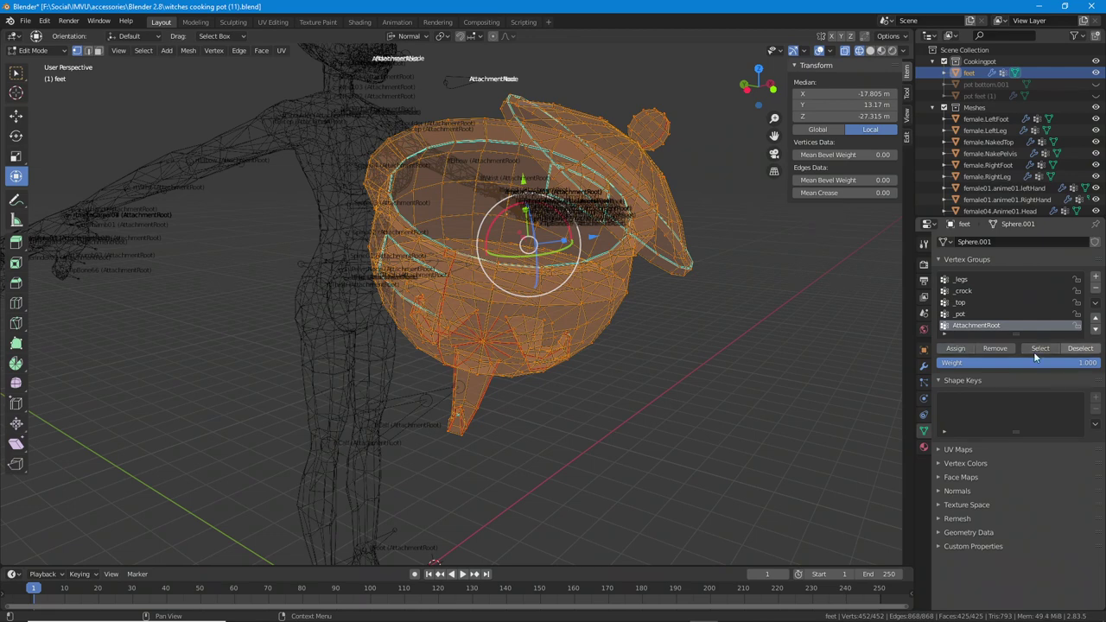
- Check the AttachmentRoot assignment by deselecting and reselecting the group's vertices
click(1086, 349)
click(1041, 348)
click(1082, 349)
click(1041, 348)
mouse_move(948, 335)
mouse_down()
mouse_move(1012, 336)
mouse_move(997, 316)
mouse_move(1001, 276)
mouse_up()
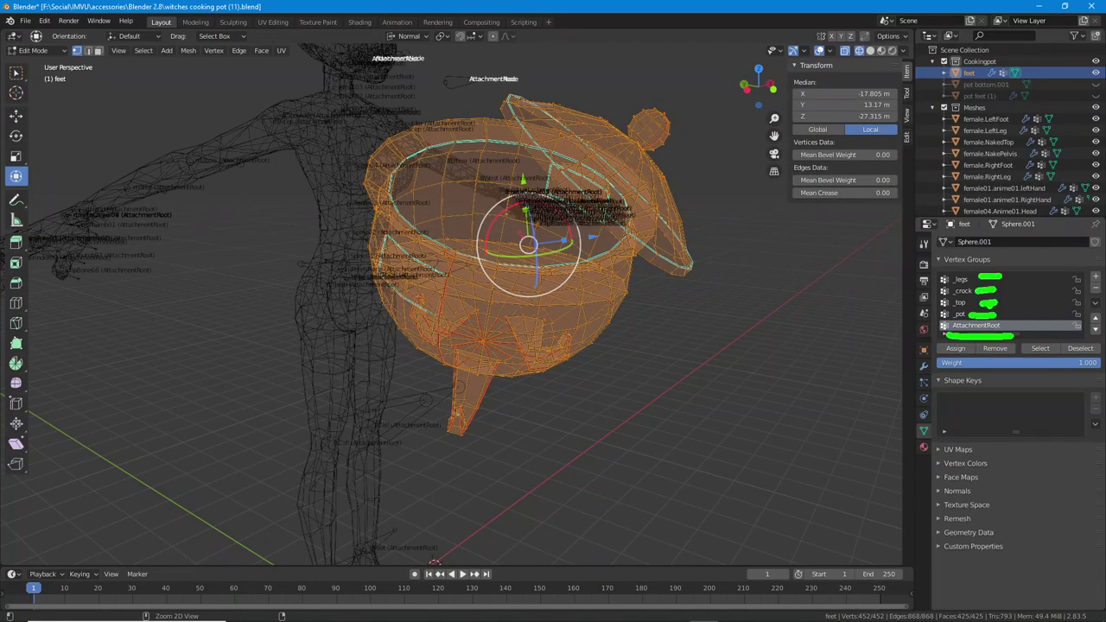
- Check the pot's vertex groups by deselecting the vertices of _legs, _top and _pot one group at a time
click(963, 279)
click(1080, 348)
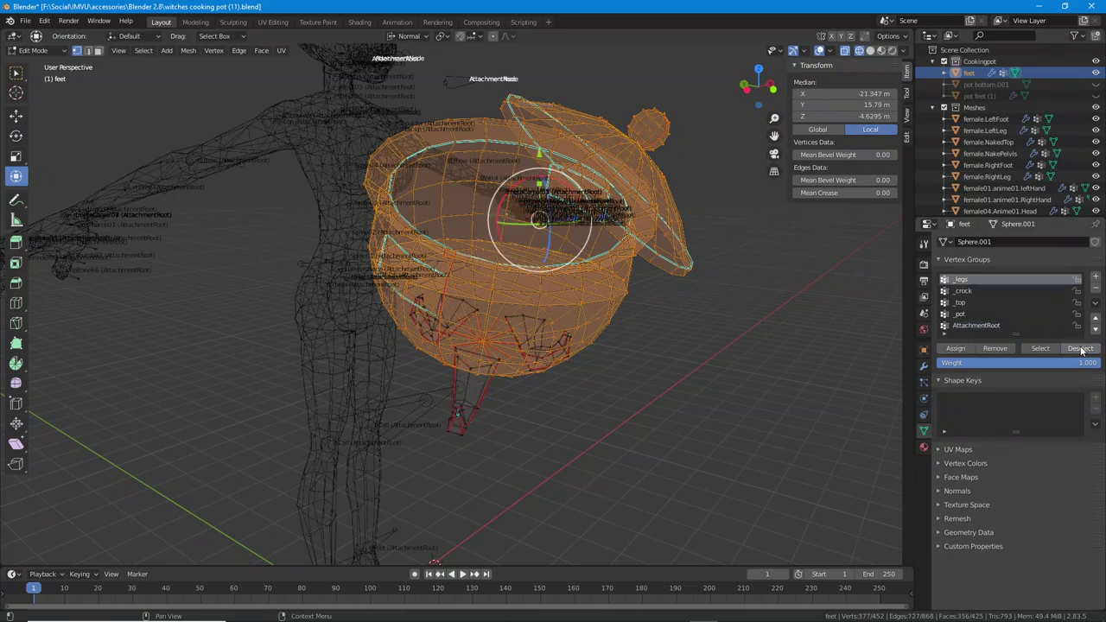
click(963, 302)
click(1080, 348)
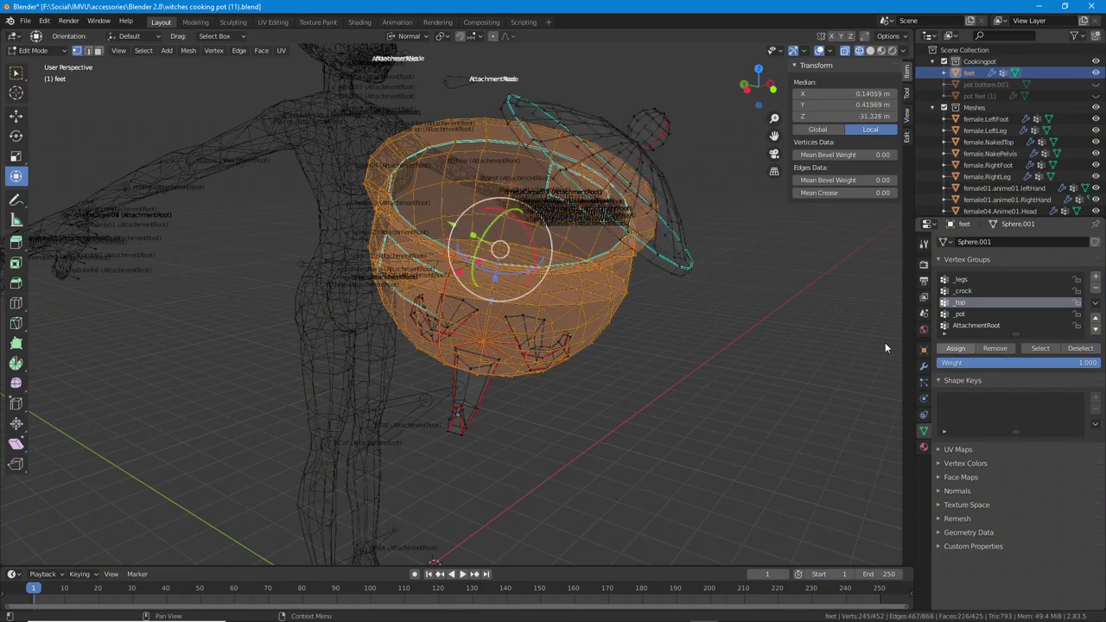
middle_drag(722, 341, 674, 337)
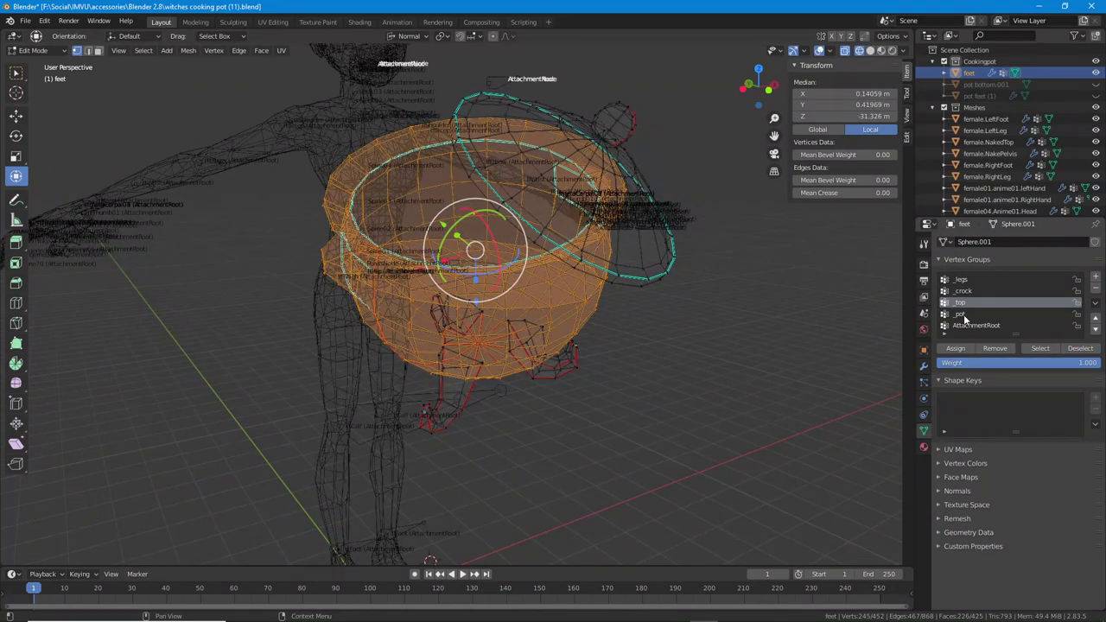
click(963, 314)
click(1079, 348)
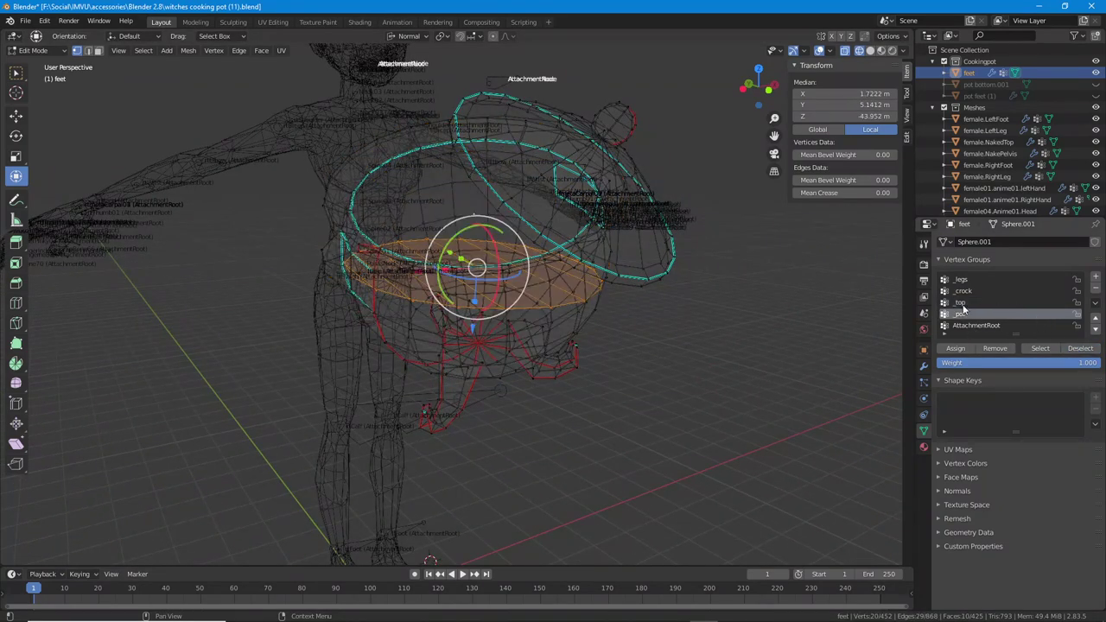
- Check the _crock and _legs vertex groups by selecting each group's vertices and viewing them around the pot
click(965, 294)
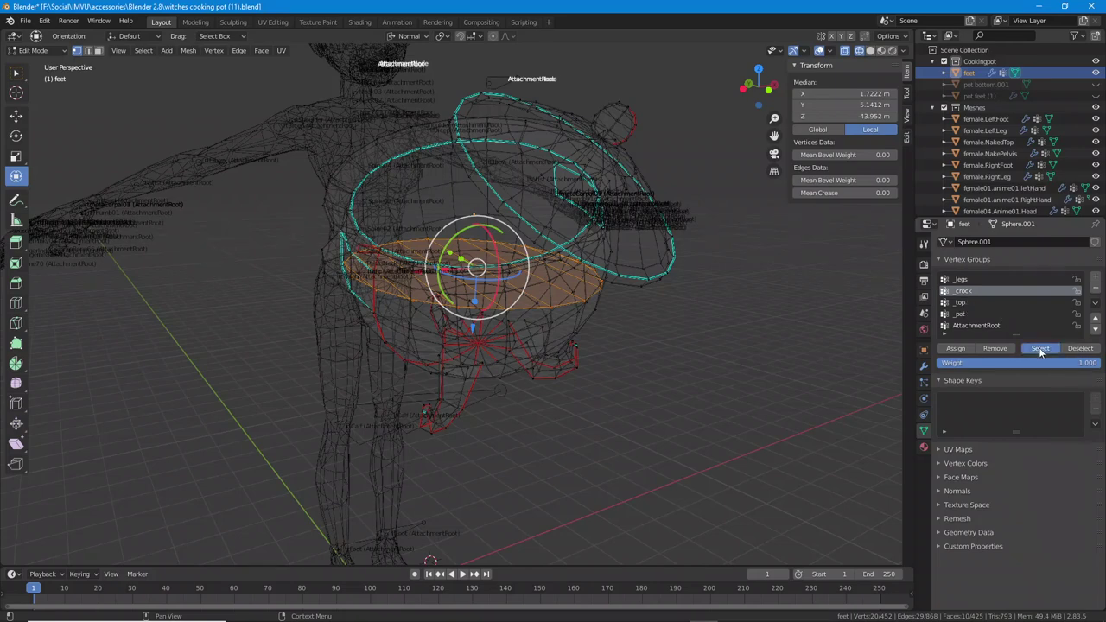
middle_drag(647, 329, 674, 340)
click(964, 280)
click(1040, 348)
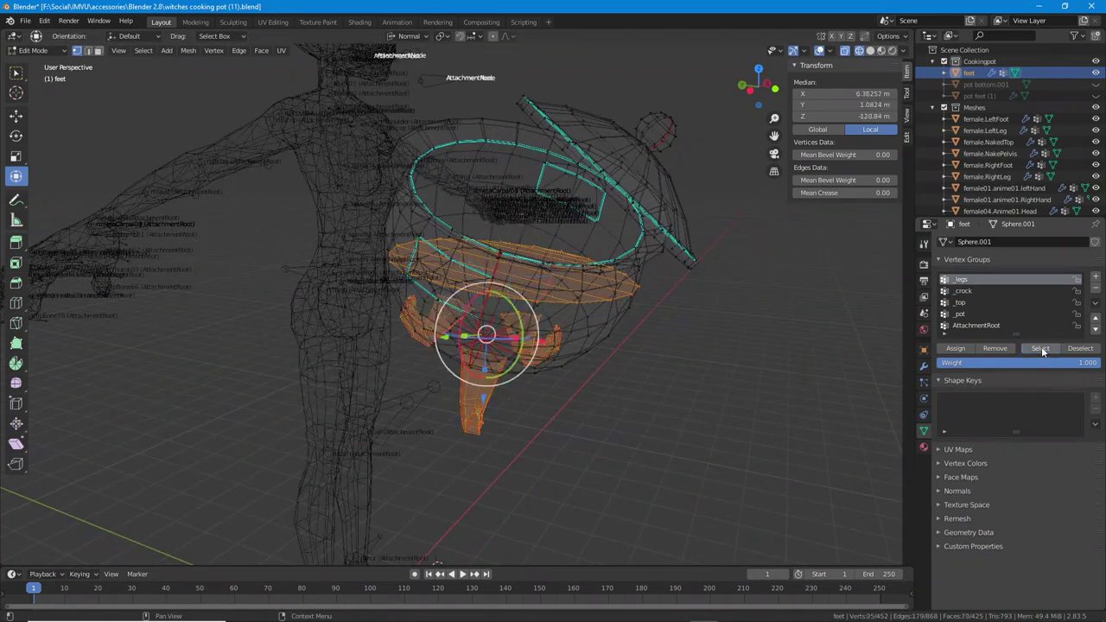
middle_drag(605, 337, 666, 323)
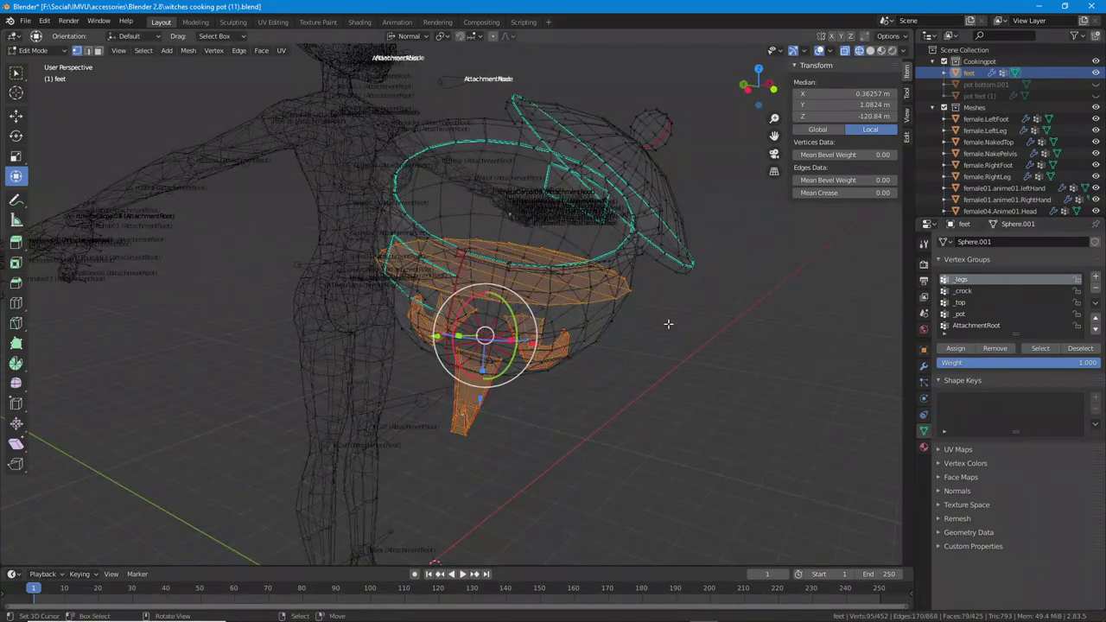
- In material preview shading, select the entire pot mesh, lower it about 40.5 m and return to Object Mode
click(880, 51)
mouse_move(574, 318)
middle_down()
mouse_move(389, 318)
mouse_move(622, 307)
mouse_move(429, 306)
mouse_move(448, 318)
middle_up()
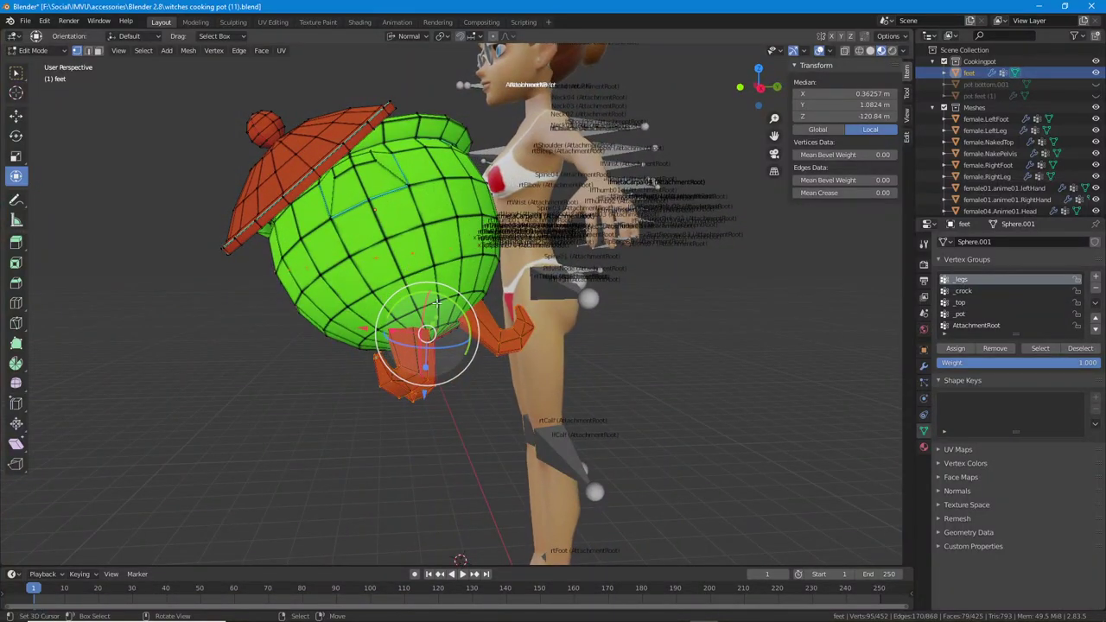
key(a)
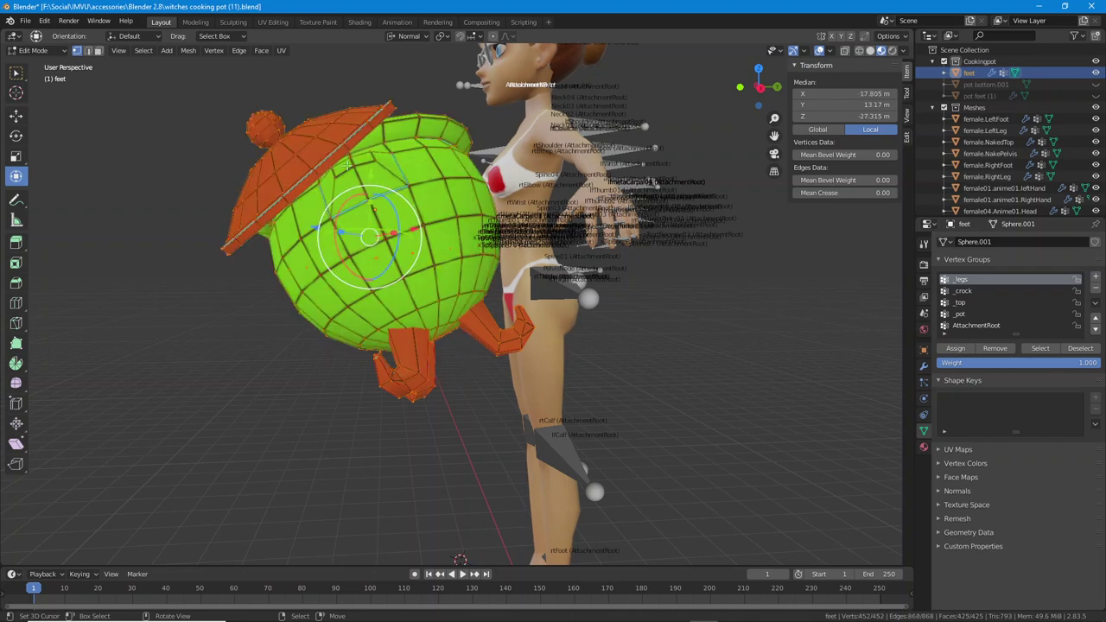
key(g)
key(z)
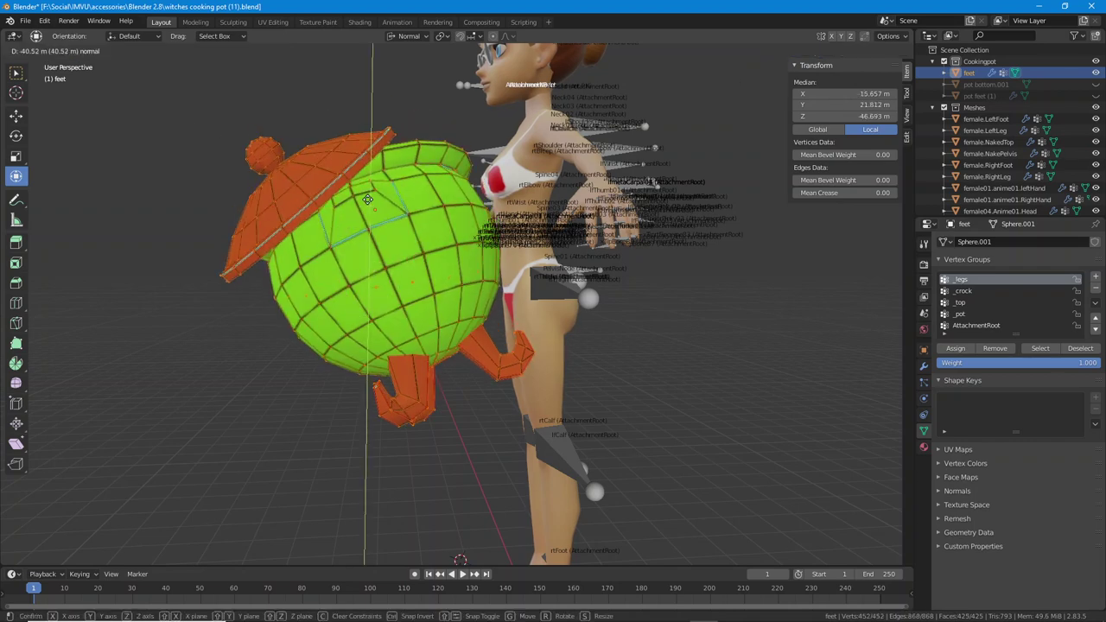
click(367, 199)
middle_drag(368, 198, 610, 173)
key(Tab)
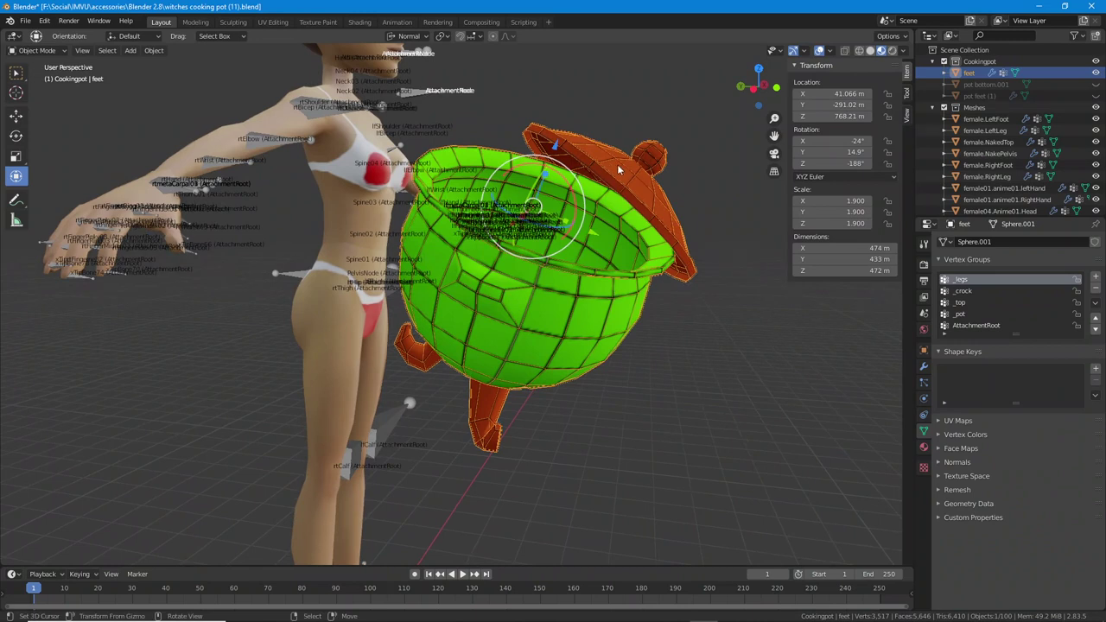
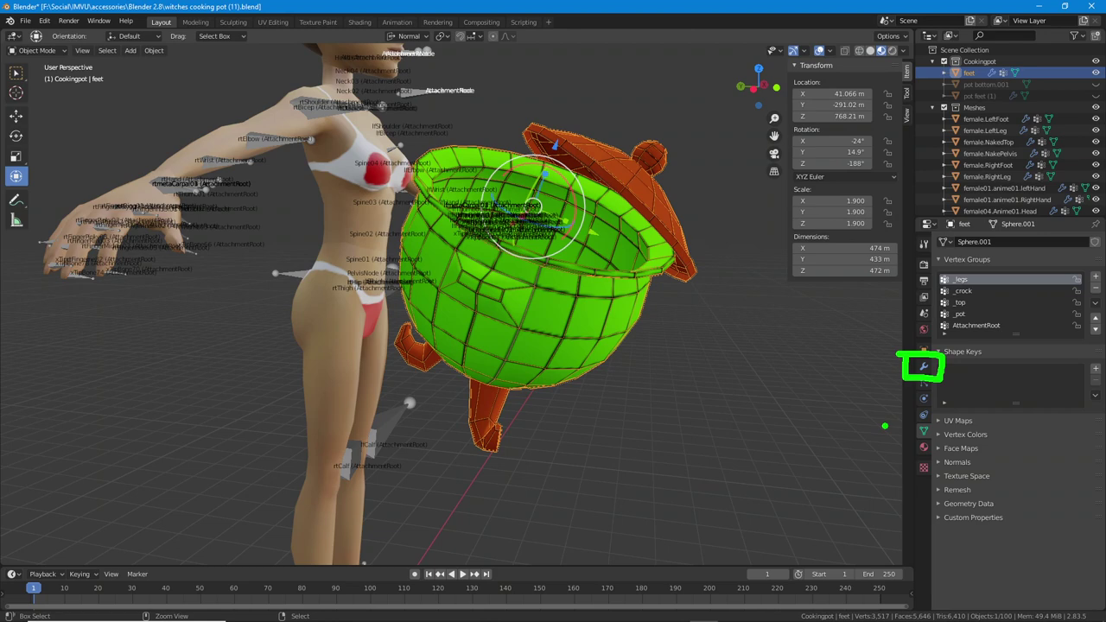
- Add an Armature modifier to the pot and pick the PelvisNode (AttachmentRoot) armature as its object
click(922, 366)
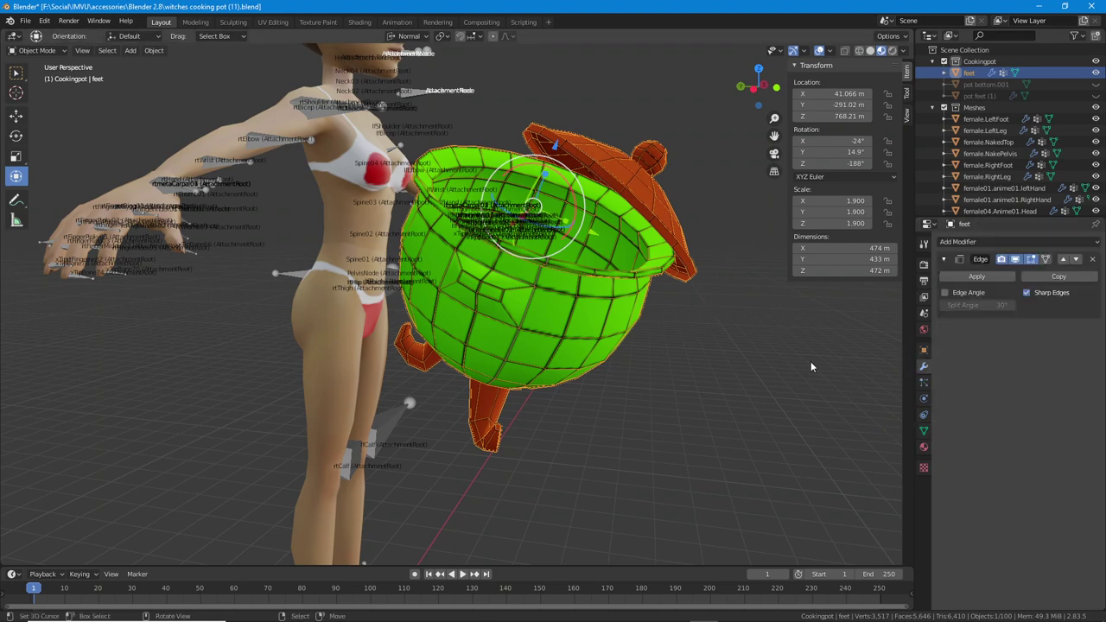
click(981, 241)
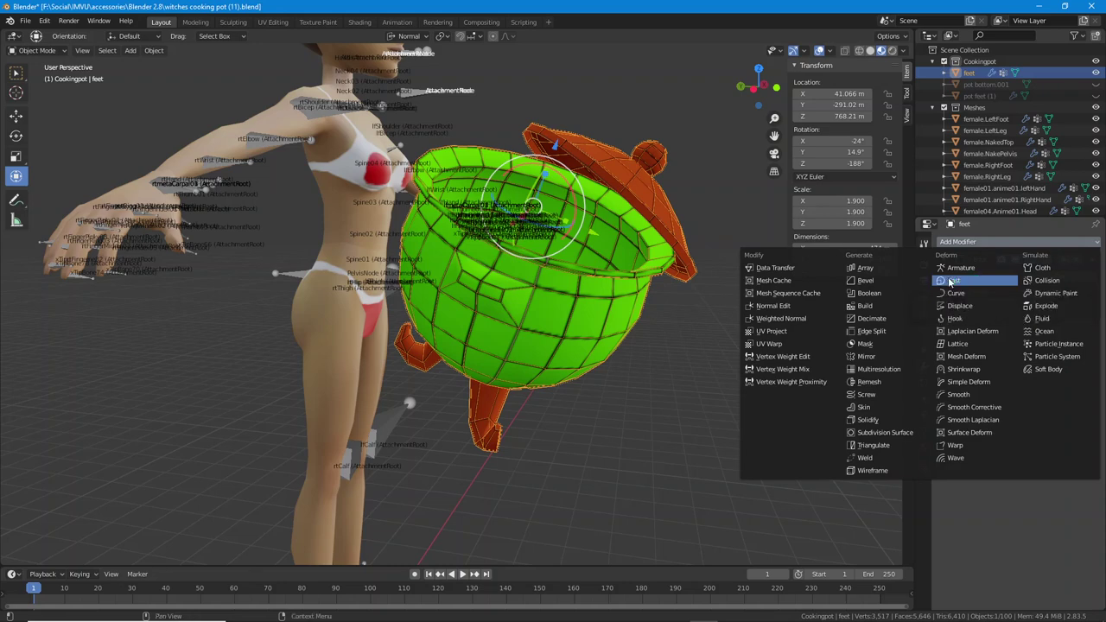
click(960, 268)
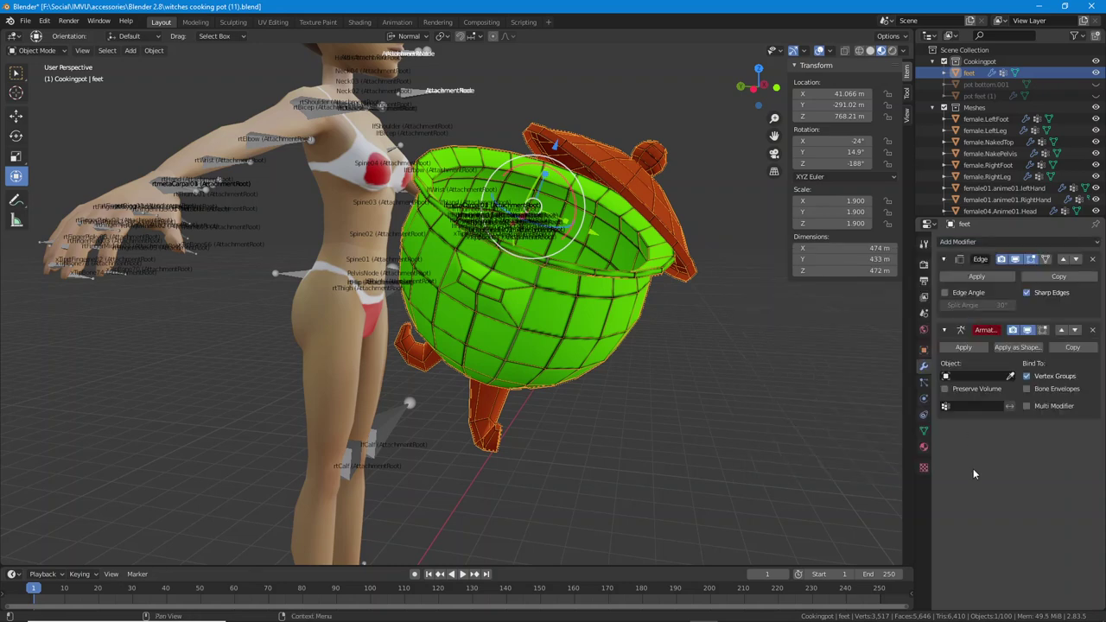
click(1011, 376)
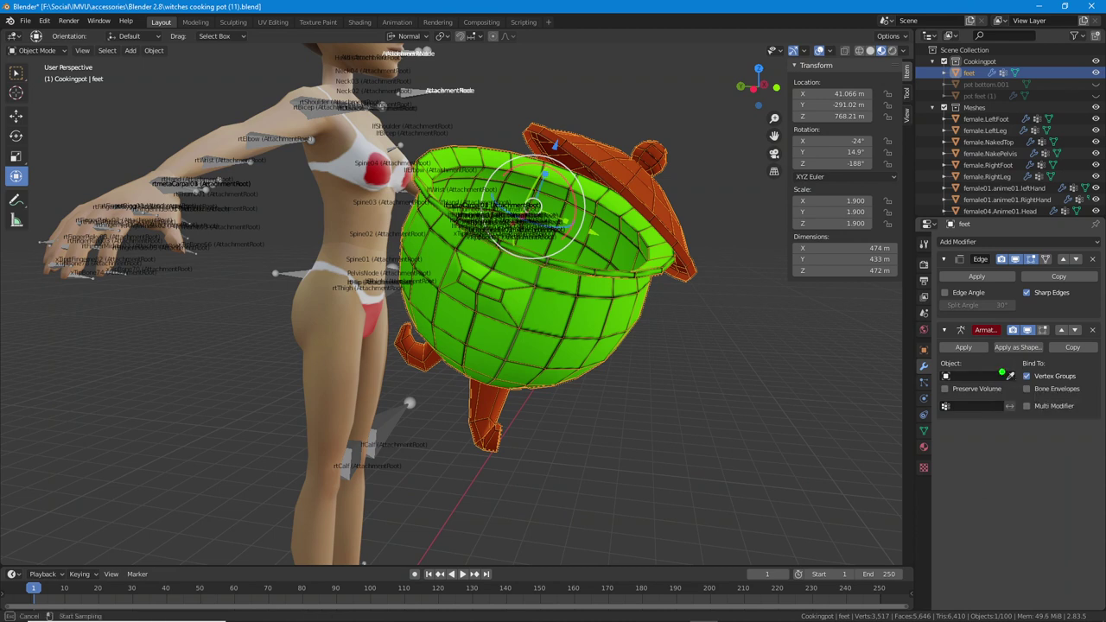
mouse_move(1001, 372)
mouse_down()
mouse_move(1014, 390)
mouse_move(1007, 367)
mouse_up()
click(304, 266)
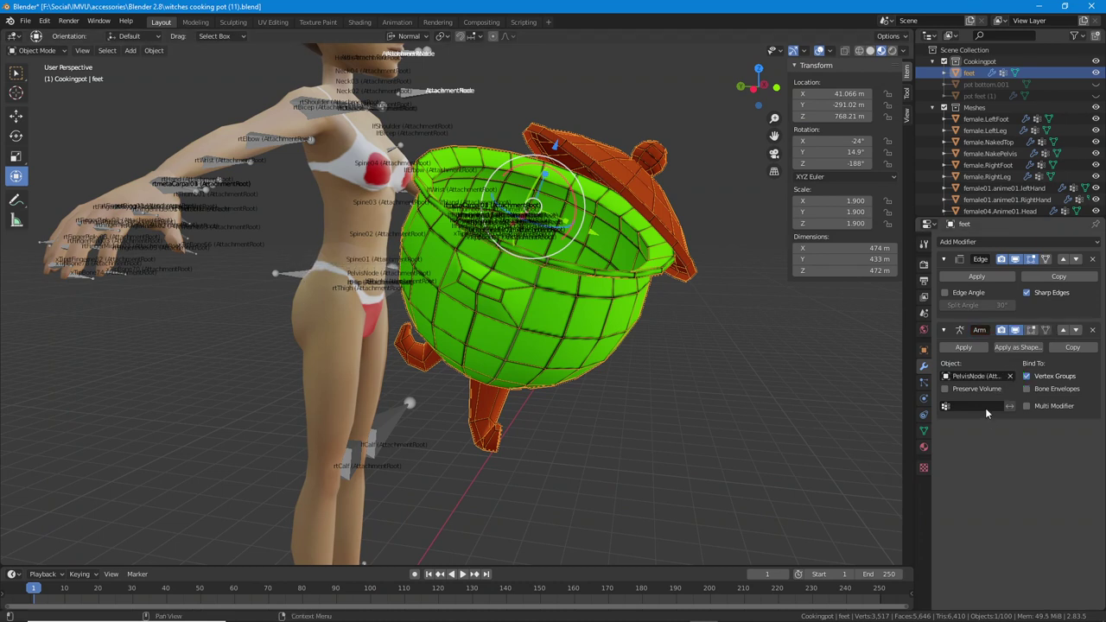
- Select the PelvisNode (AttachmentRoot) armature at the avatar's hips and switch it to Pose Mode
middle_drag(395, 401, 338, 306)
click(349, 300)
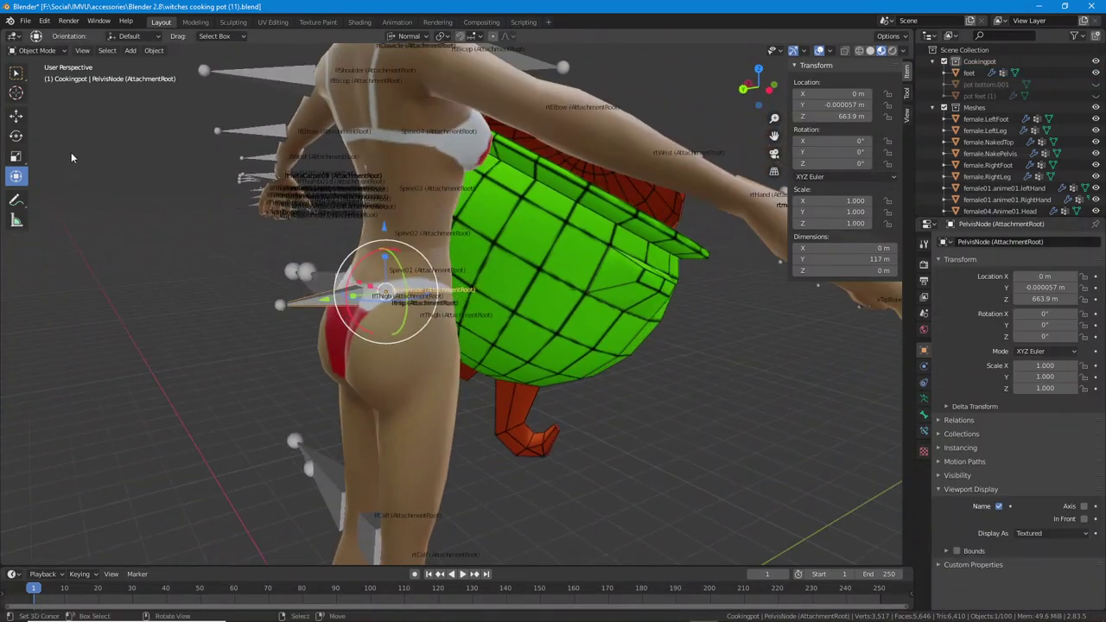
click(31, 52)
click(35, 50)
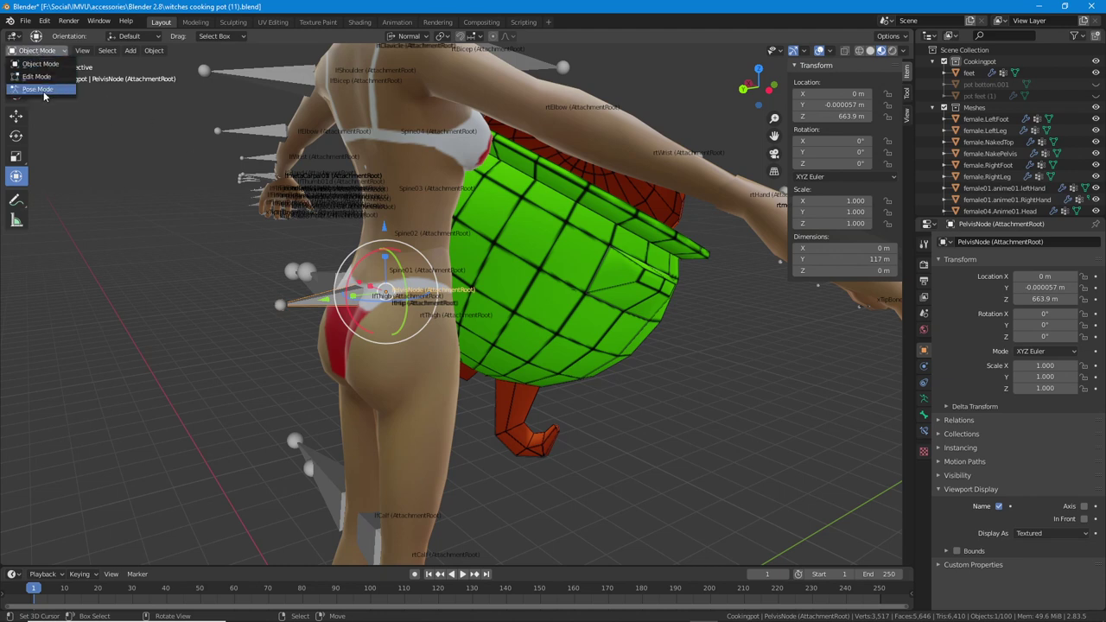
click(39, 90)
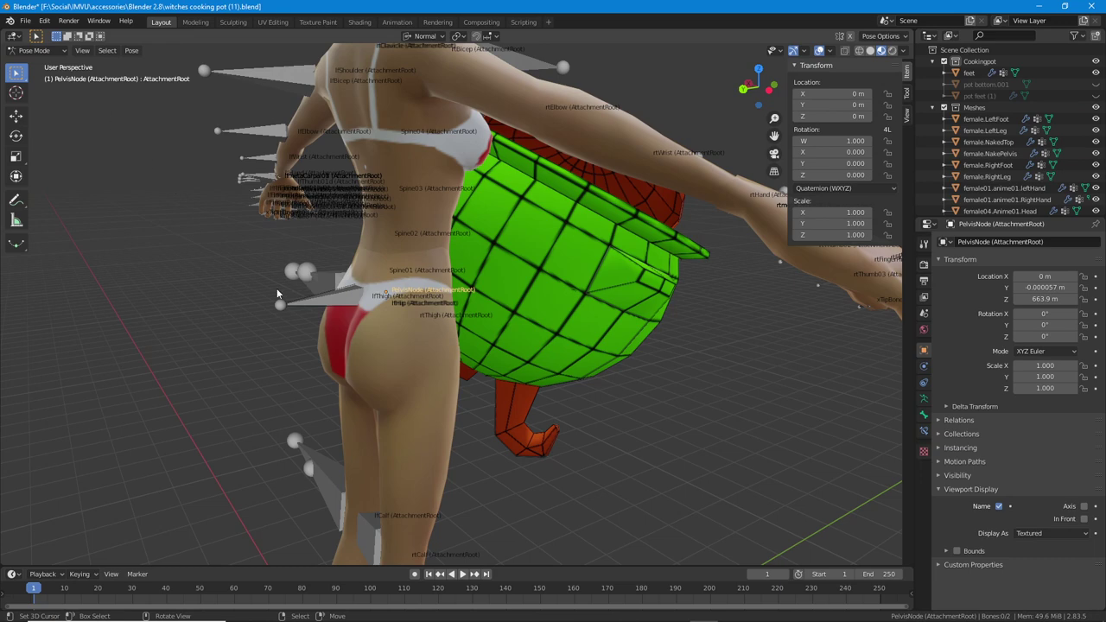
- Test-rotate the AttachmentRoot bone several times to check whether the pot follows, cancelling each rotation
click(306, 309)
key(r)
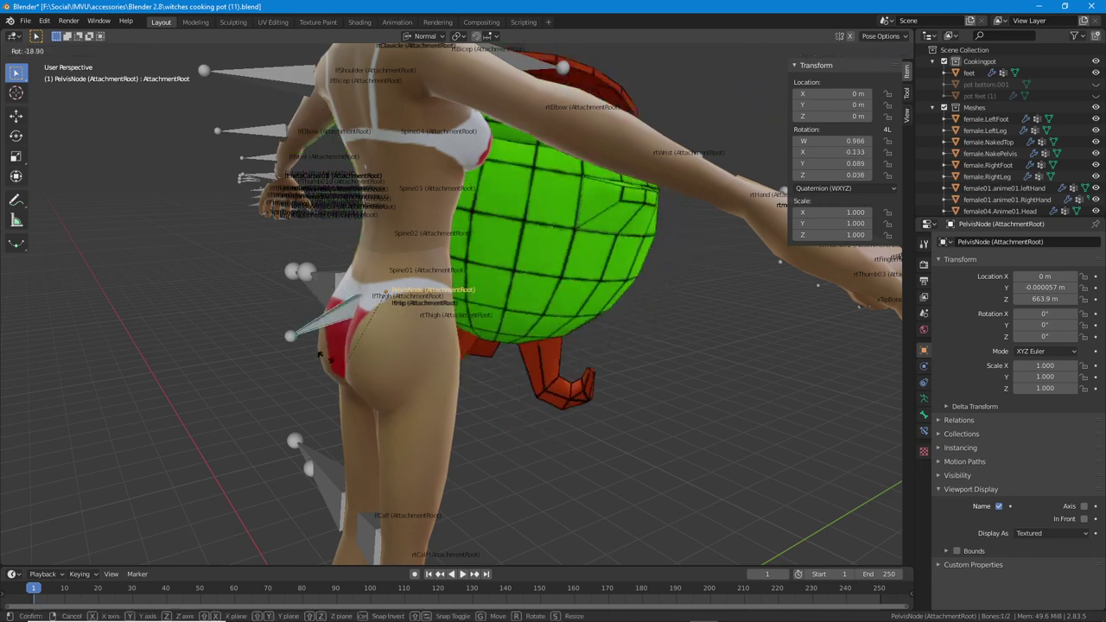
right_click(331, 344)
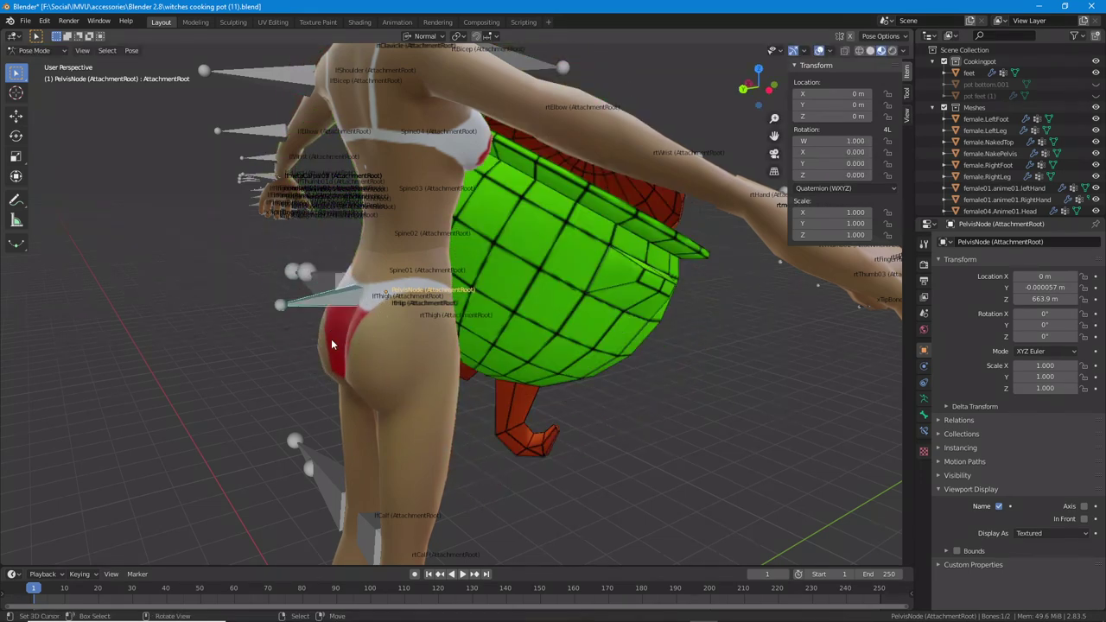
key(r)
right_click(285, 339)
key(r)
right_click(282, 361)
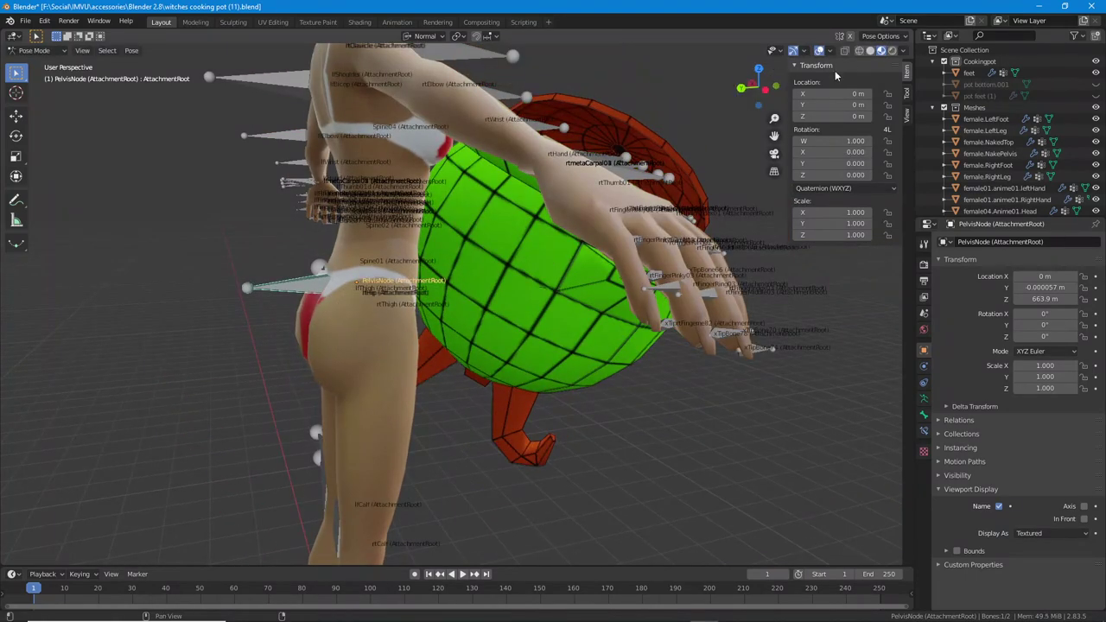
- Inspect the pelvis bones up close in wireframe shading and test-rotate the AttachmentRoot bone, cancelling the rotation
click(859, 50)
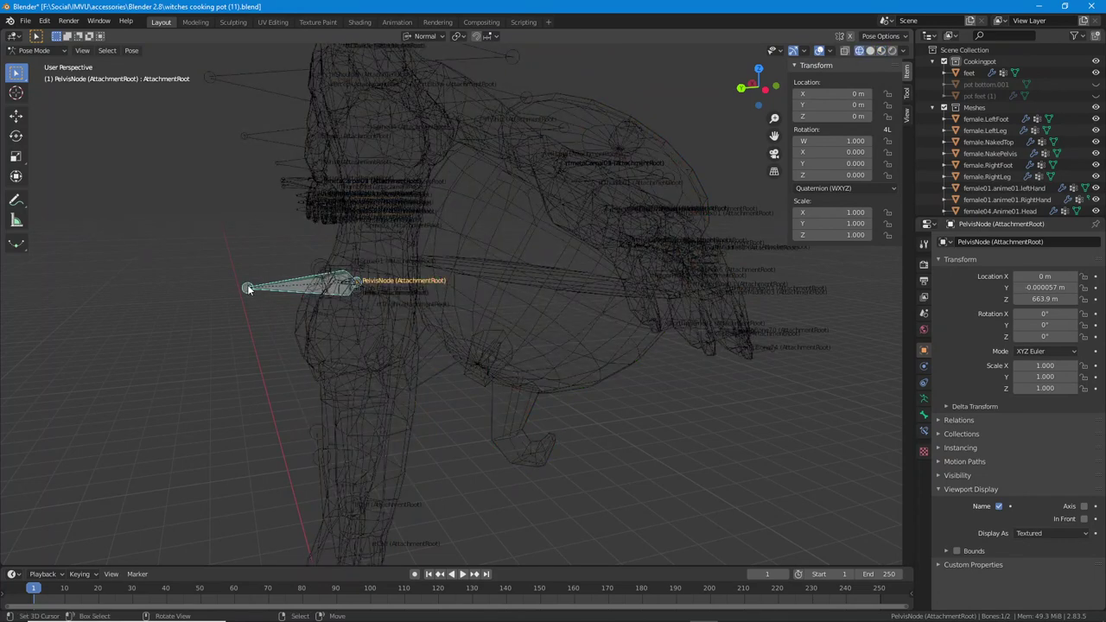
middle_drag(273, 288, 315, 316)
scroll(315, 316, up, 3)
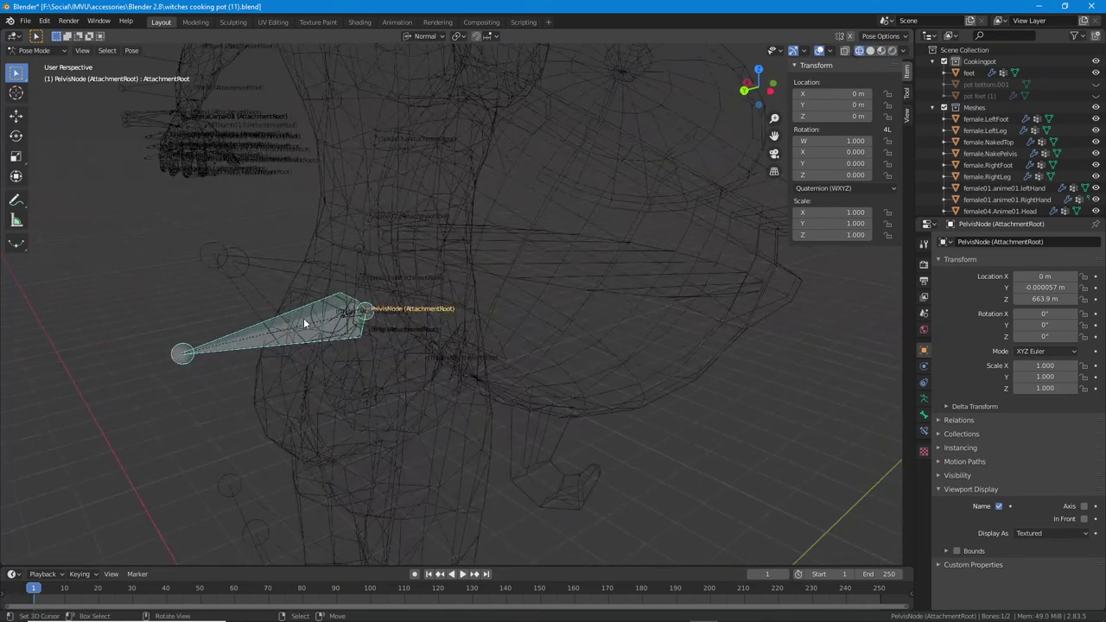
scroll(224, 373, up, 2)
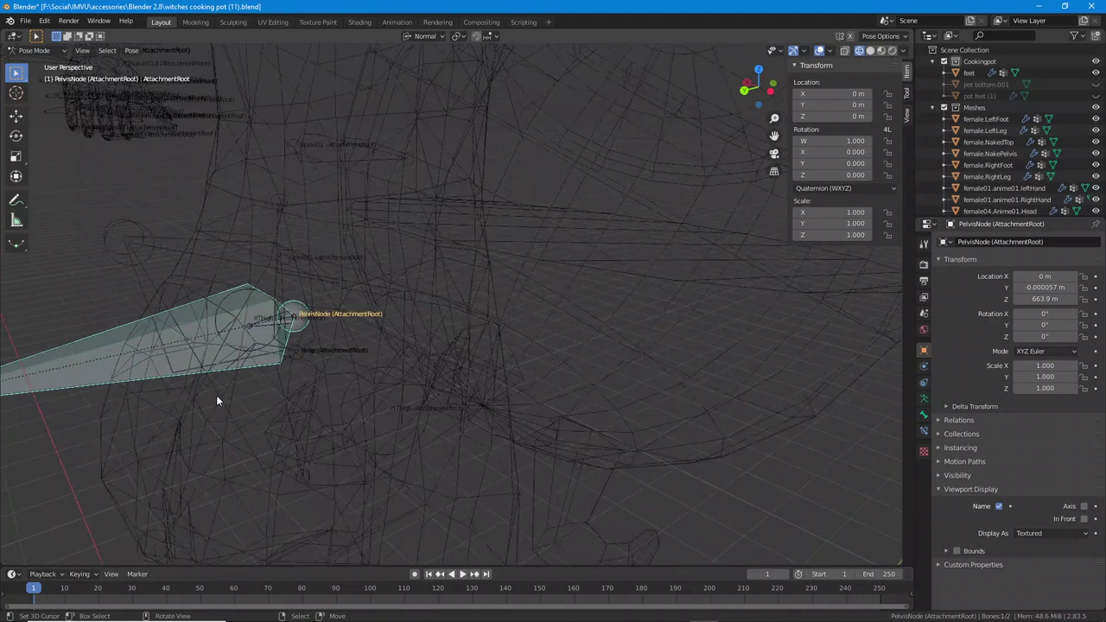
click(294, 315)
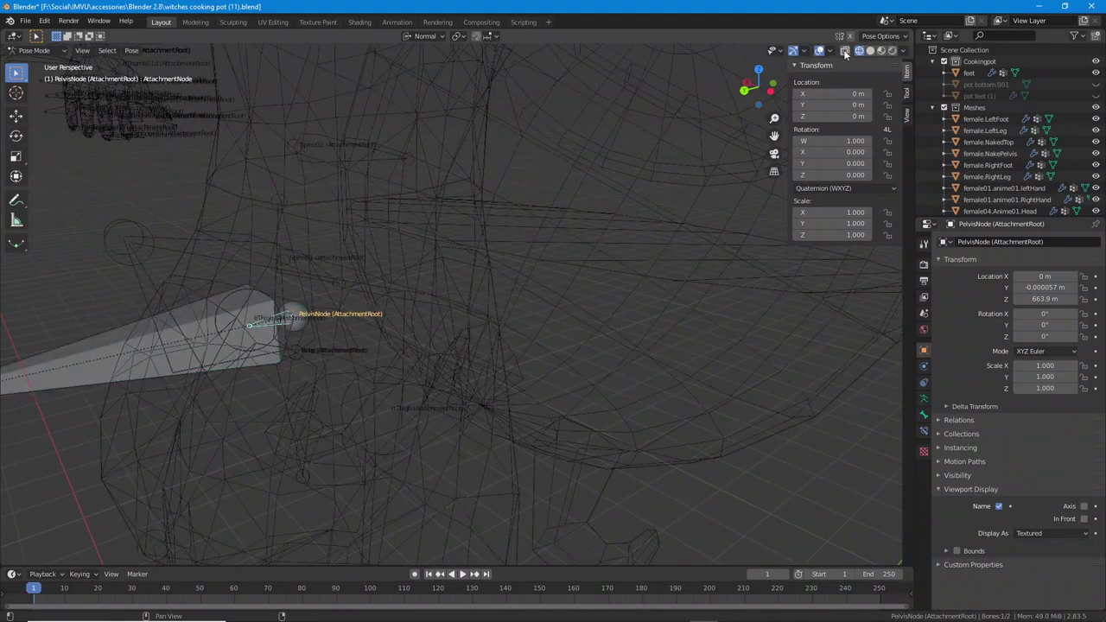
key(r)
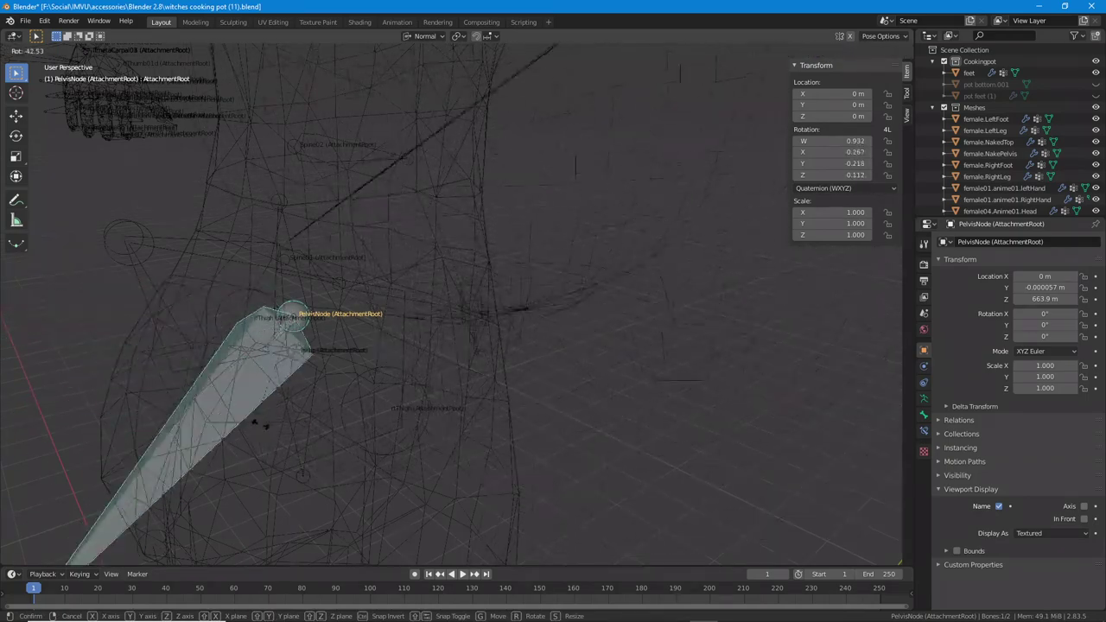
right_click(230, 357)
- Compare the AttachmentNode and AttachmentRoot bones by test-rotating each in turn and cancelling the rotations
right_click(277, 313)
key(r)
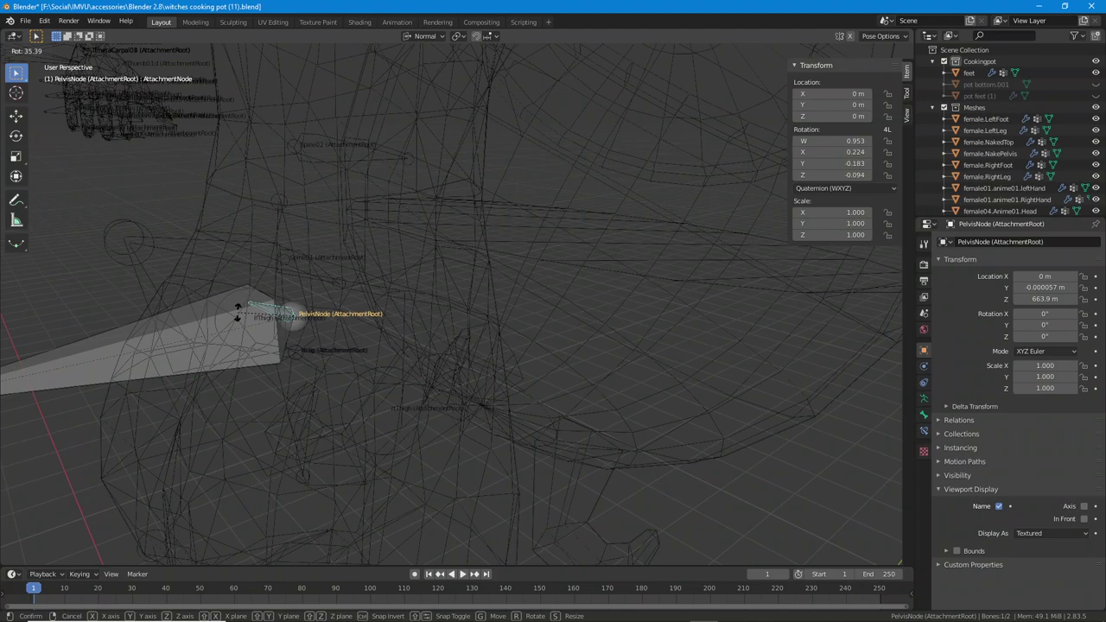
right_click(238, 311)
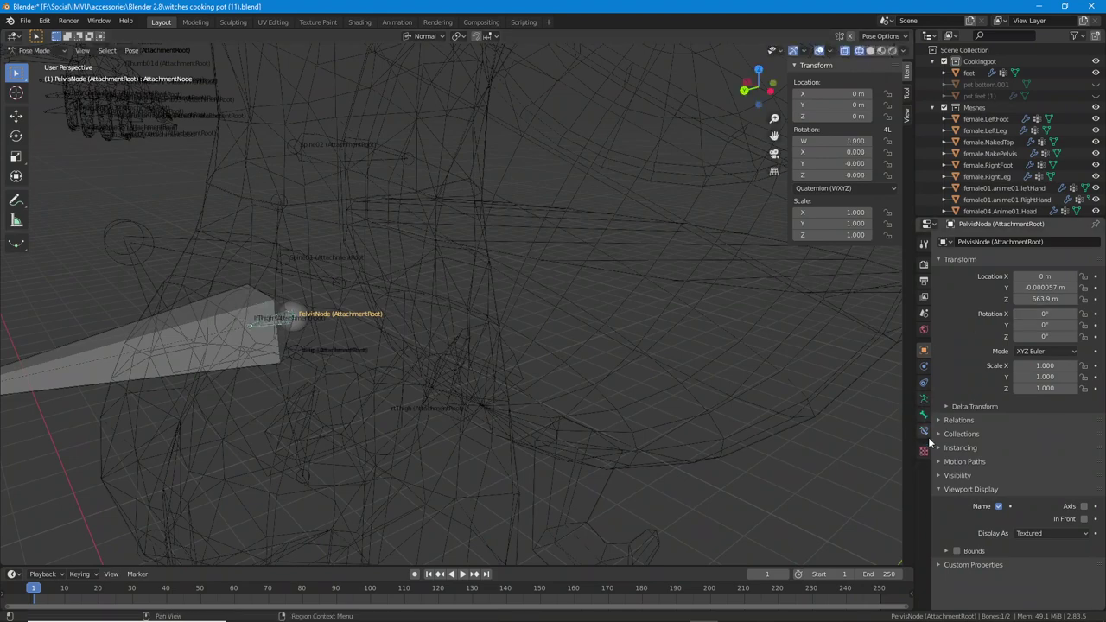
middle_drag(280, 340, 233, 380)
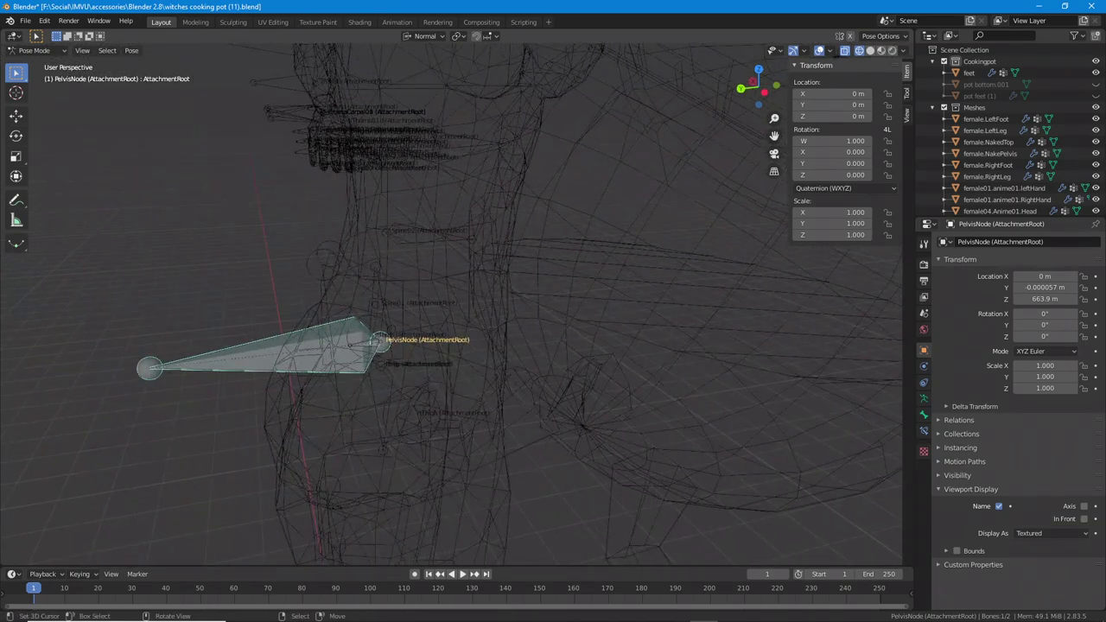
key(r)
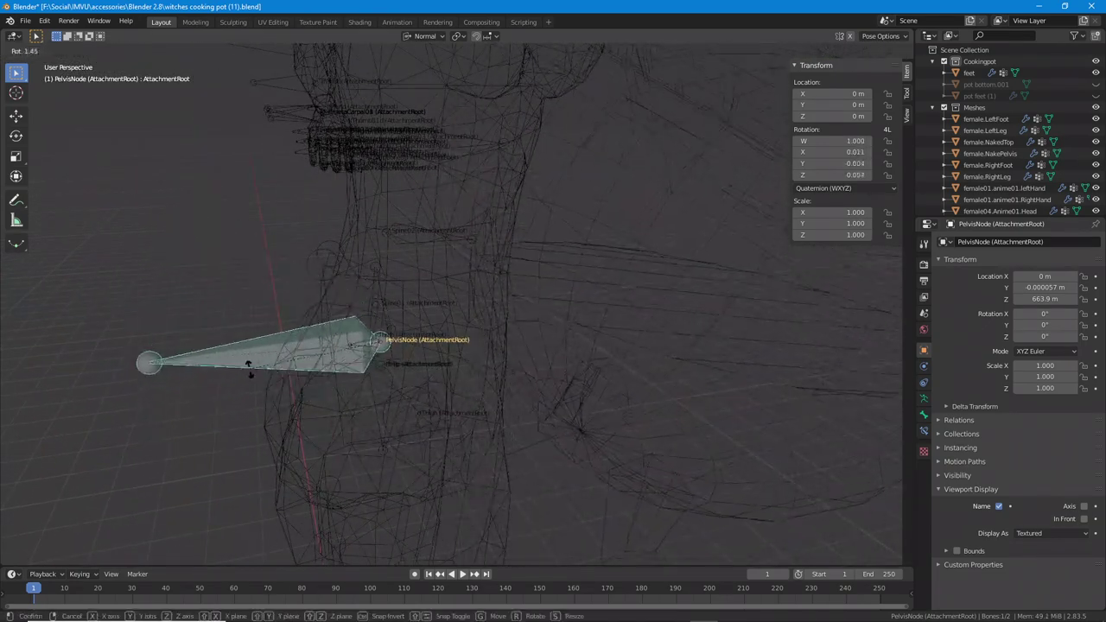
key(Escape)
- Switch the viewport back to material preview shading and return the armature to Object Mode
click(880, 50)
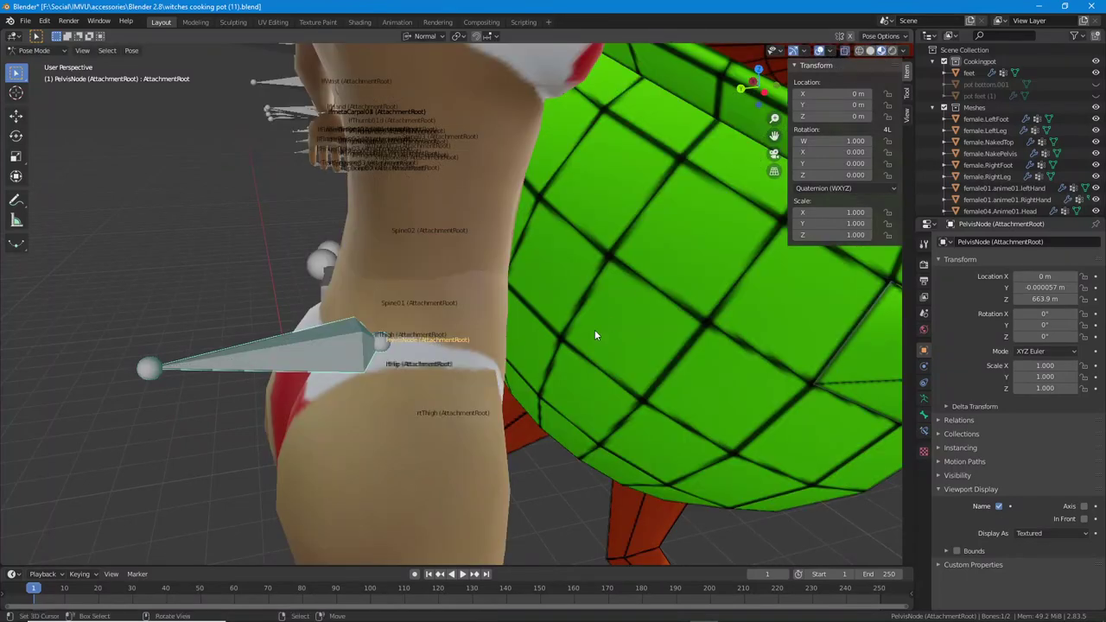
mouse_move(594, 329)
middle_down()
mouse_move(545, 334)
mouse_move(355, 242)
middle_up()
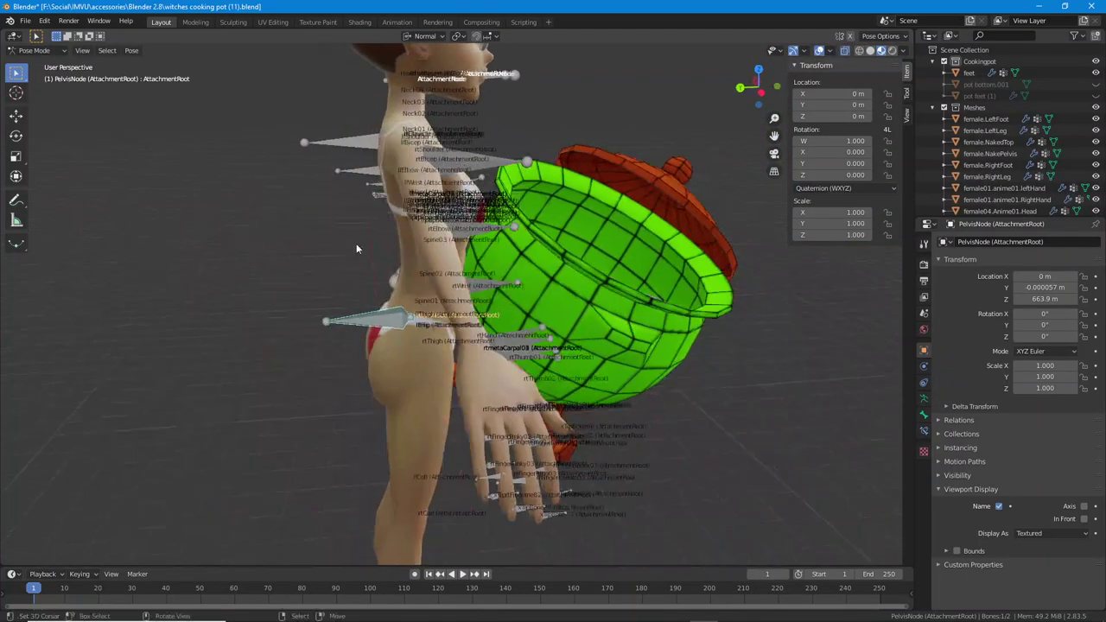
click(35, 50)
click(41, 66)
middle_drag(520, 275, 516, 299)
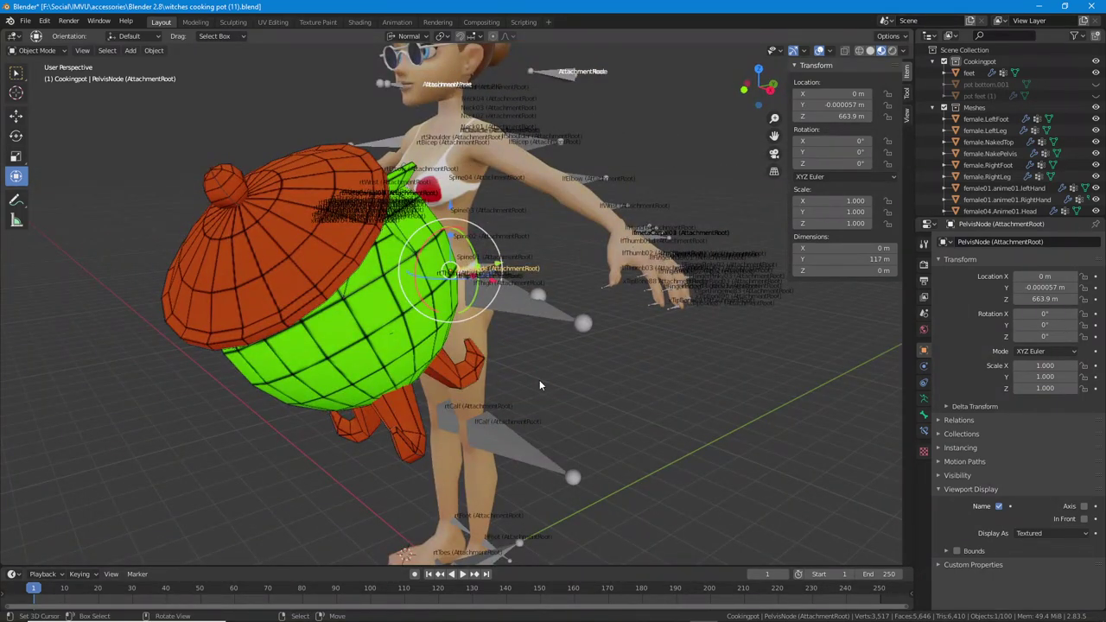
- Rename the cooking pot object as Pot.MESH in its object properties
middle_drag(536, 377, 457, 294)
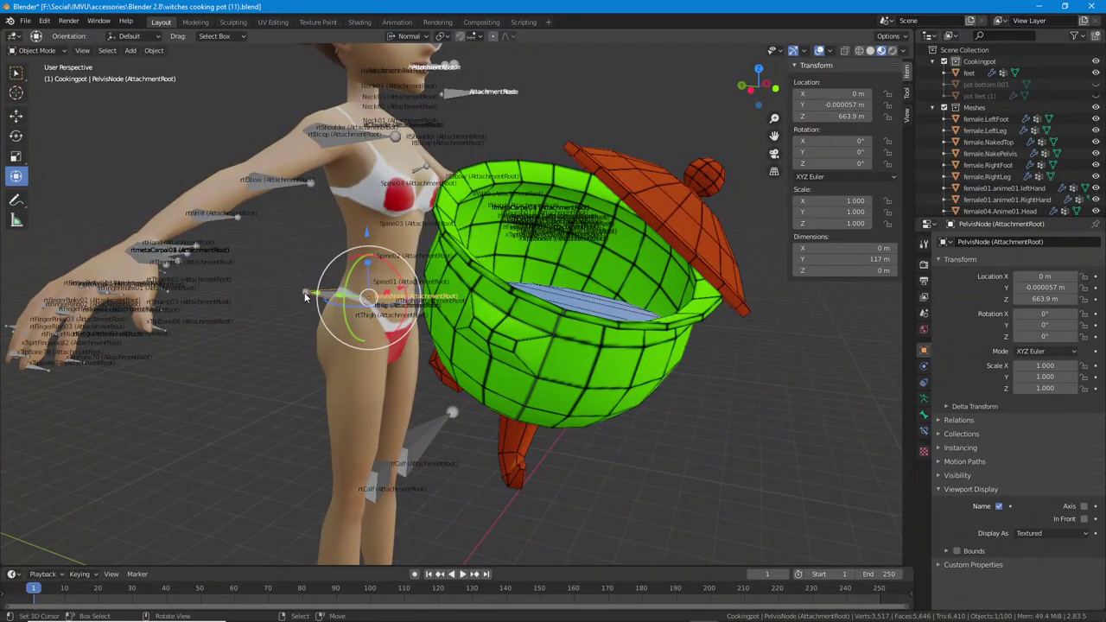
click(563, 327)
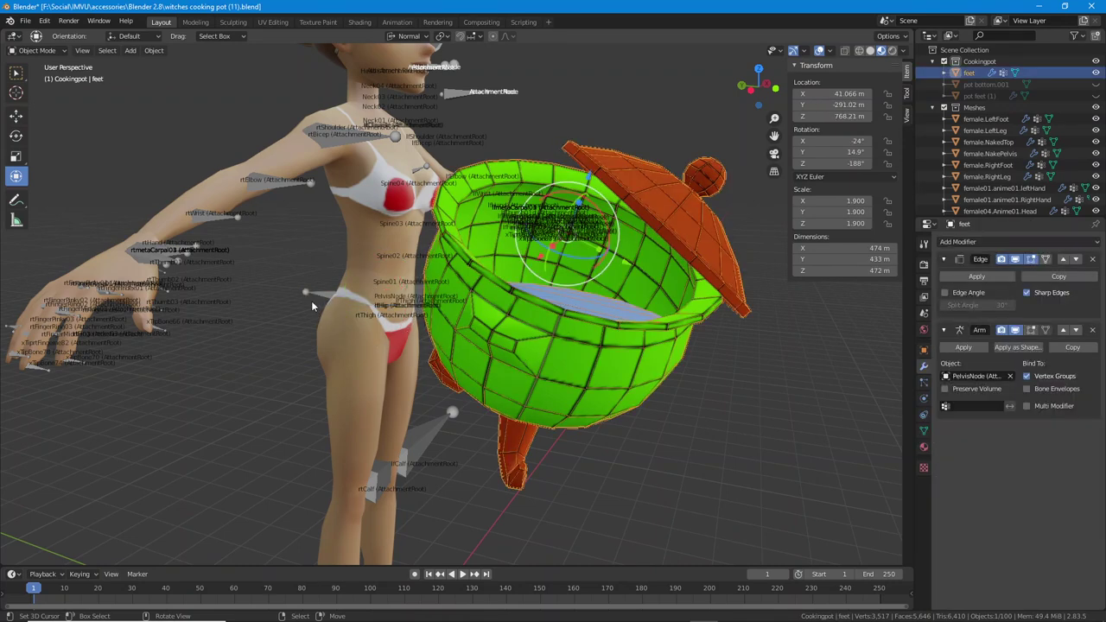
click(923, 351)
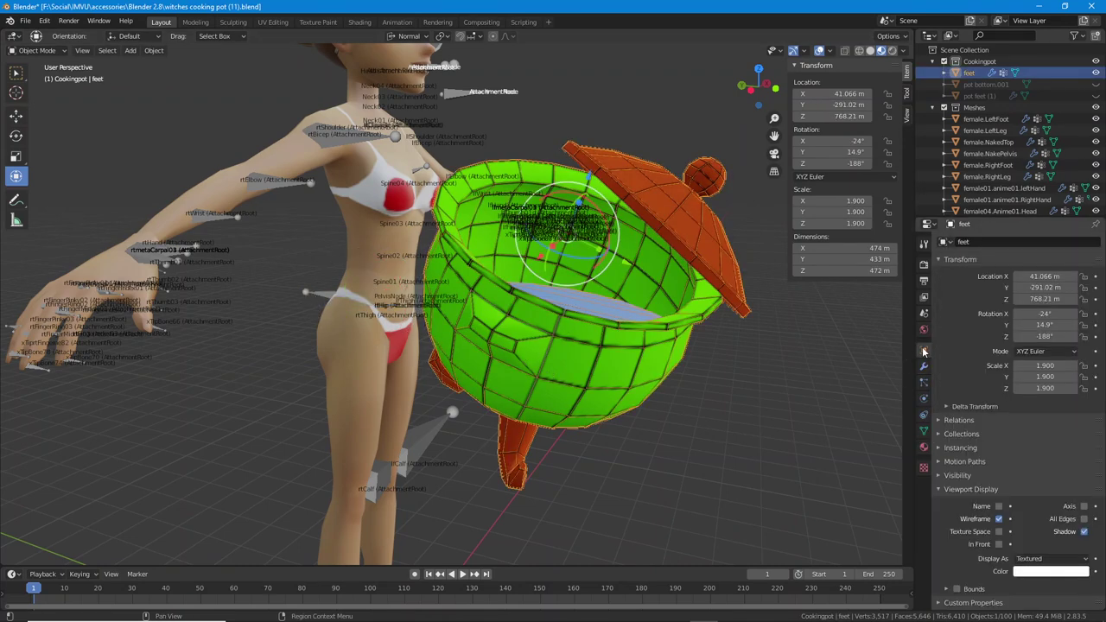
click(976, 242)
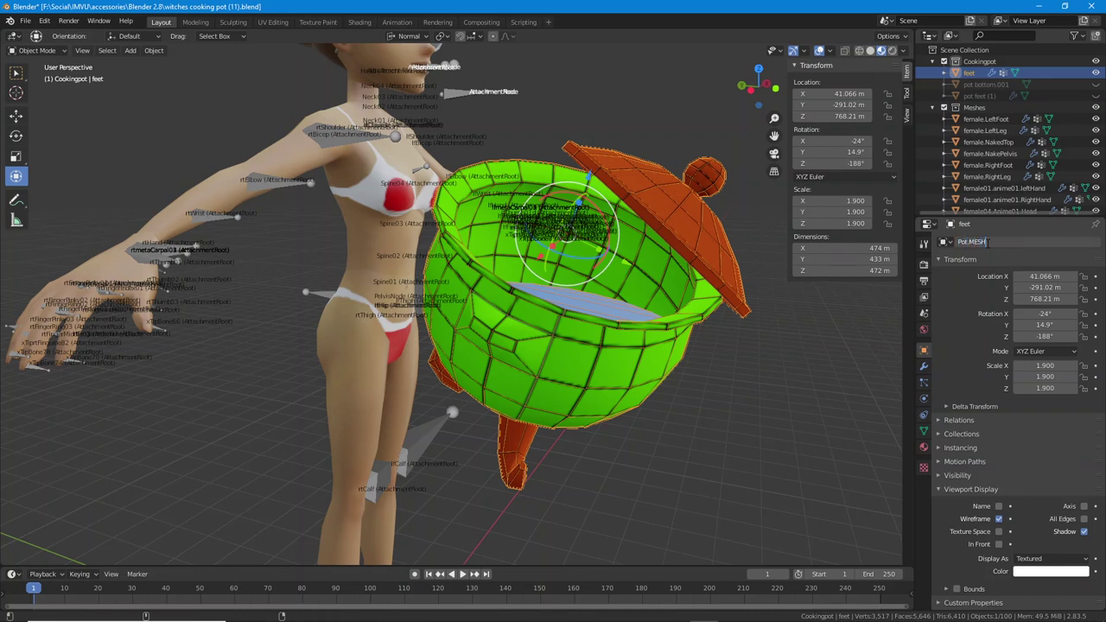
key(Return)
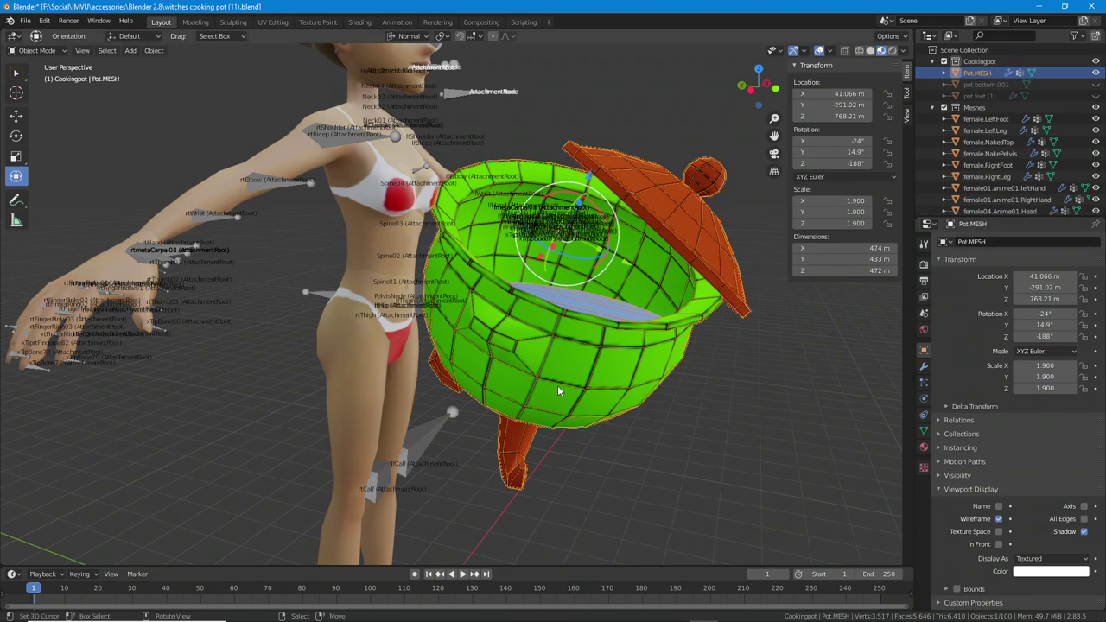
- Select only the PelvisNode armature and set up an FBX export limited to selected objects
middle_drag(551, 371, 431, 345)
key(alt+a)
click(311, 289)
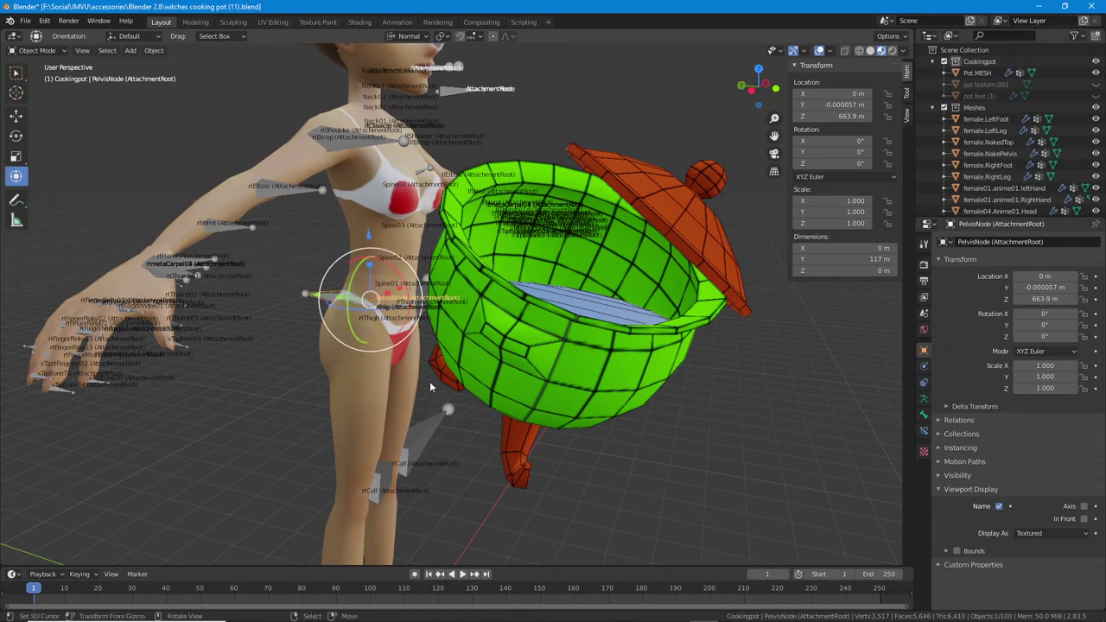
click(25, 21)
mouse_move(40, 192)
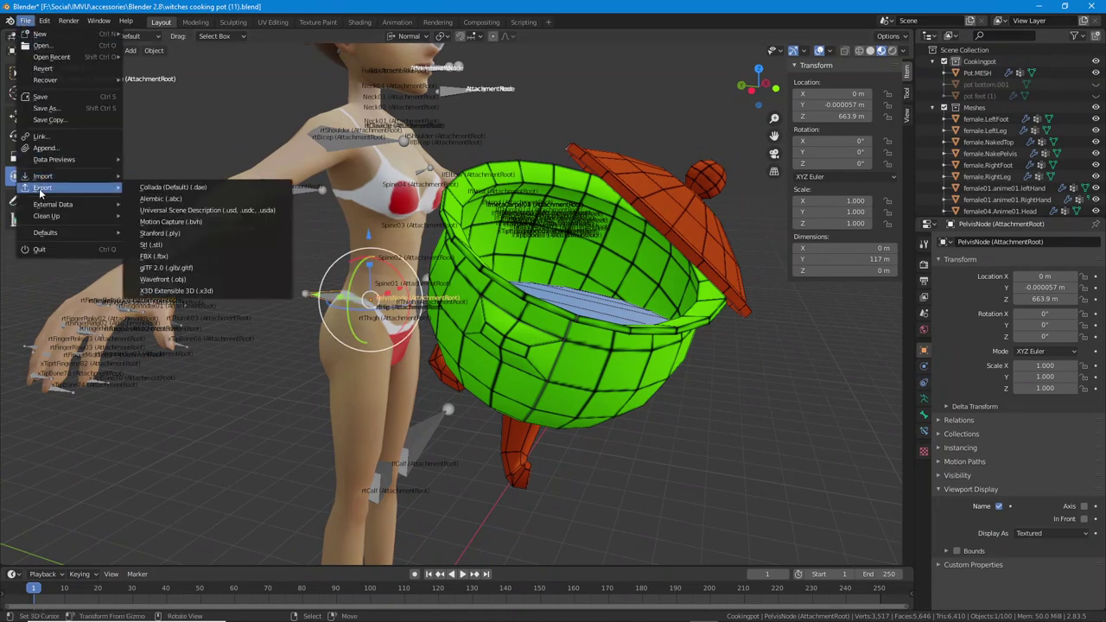
click(154, 257)
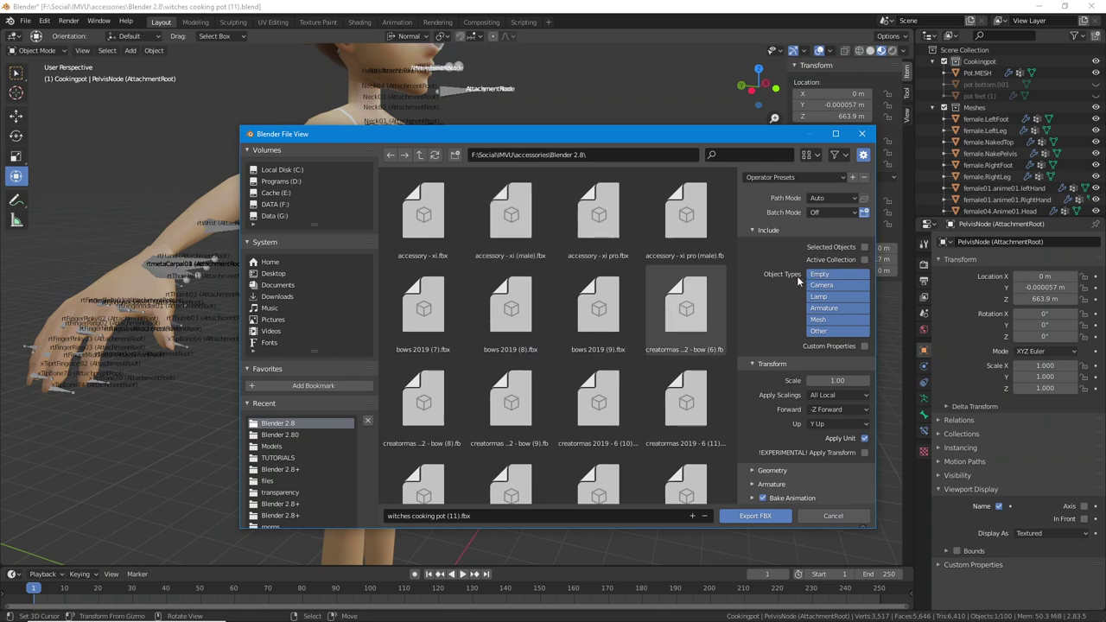
drag(805, 255, 892, 256)
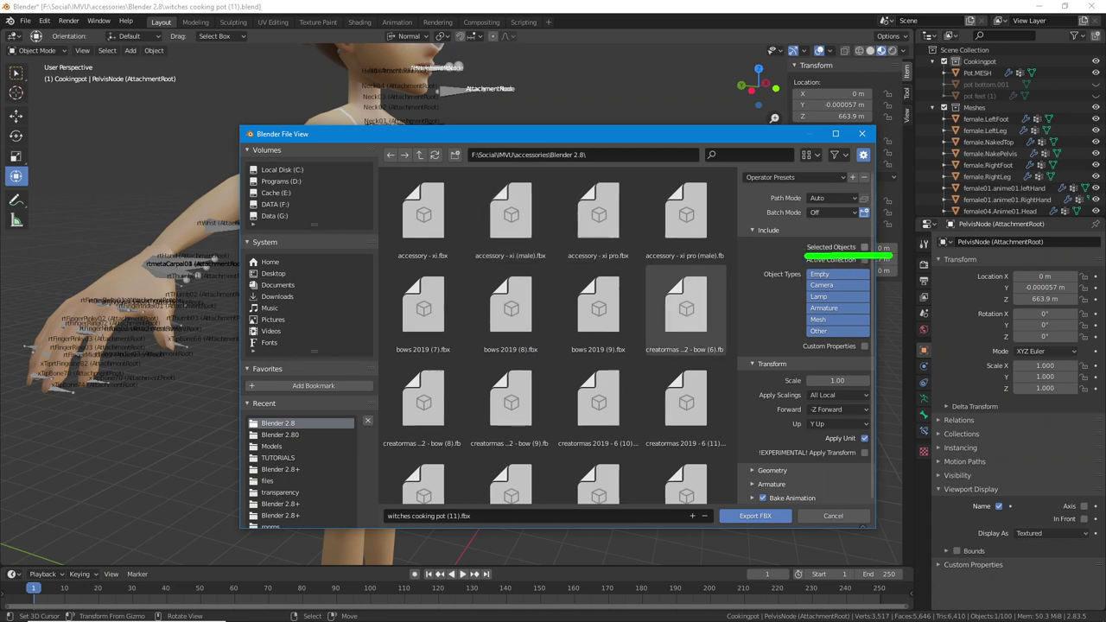
click(864, 247)
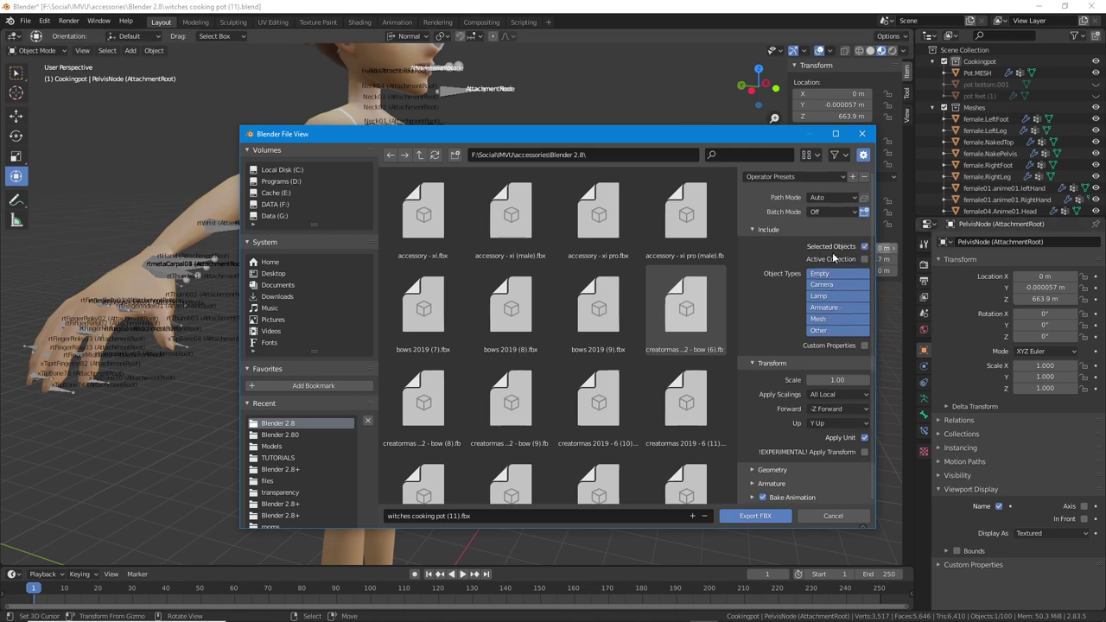
- Turn off Add Leaf Bones and Bake Animation, and export the file as witches cooking pot (11).fbx
click(760, 469)
scroll(863, 420, down, 3)
click(822, 484)
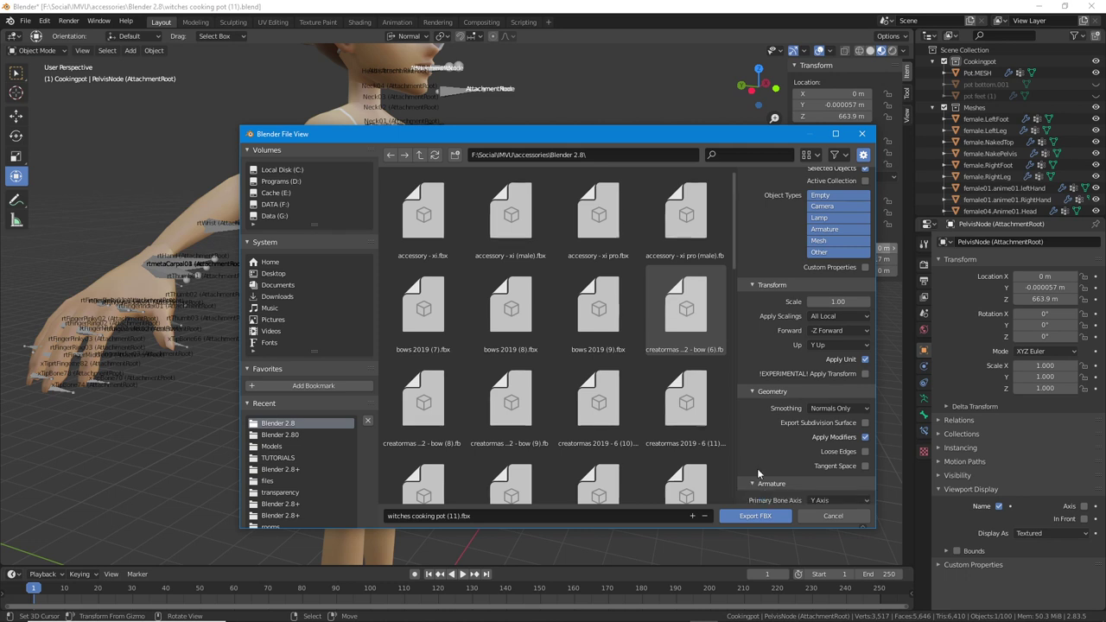
scroll(833, 497, down, 3)
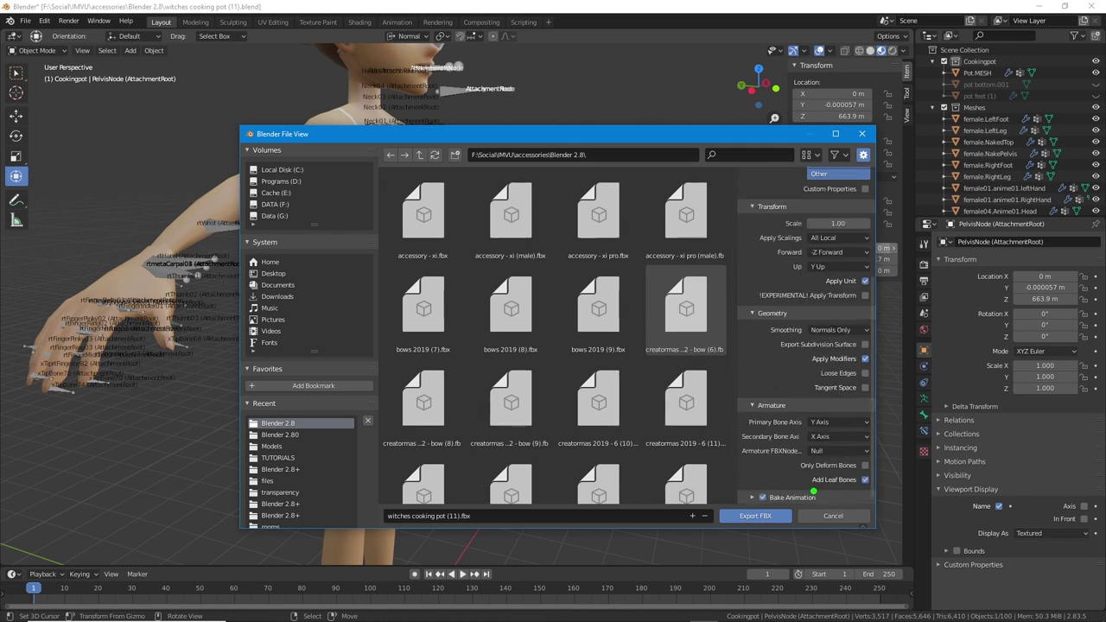
drag(813, 491, 891, 487)
click(865, 479)
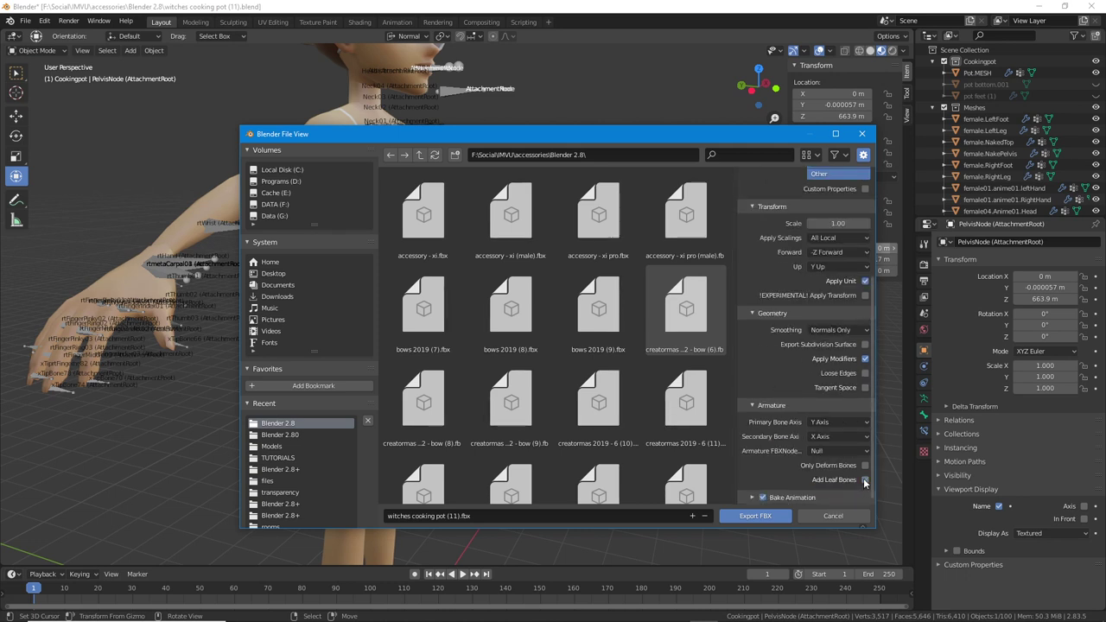
click(763, 497)
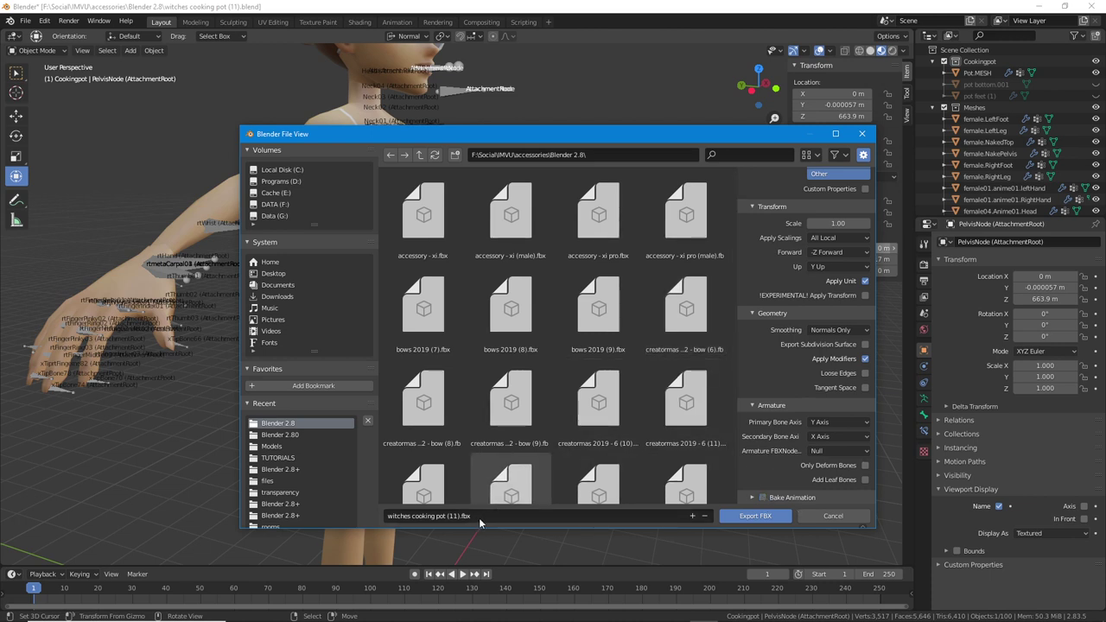
click(754, 516)
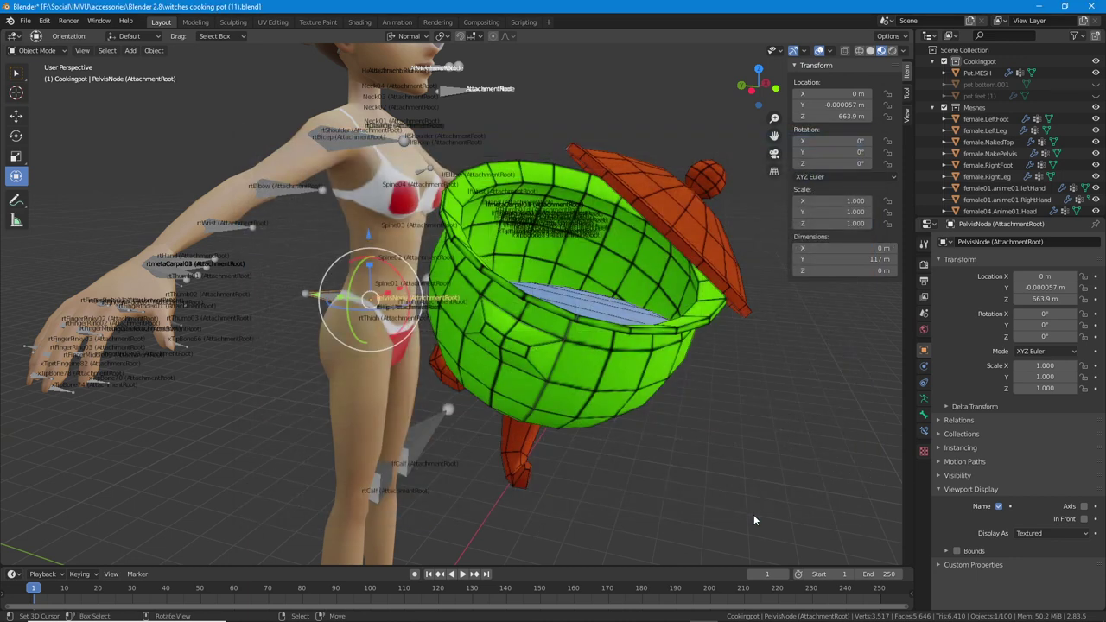
- Switch to the IMVU client and open its Create section
mouse_move(730, 611)
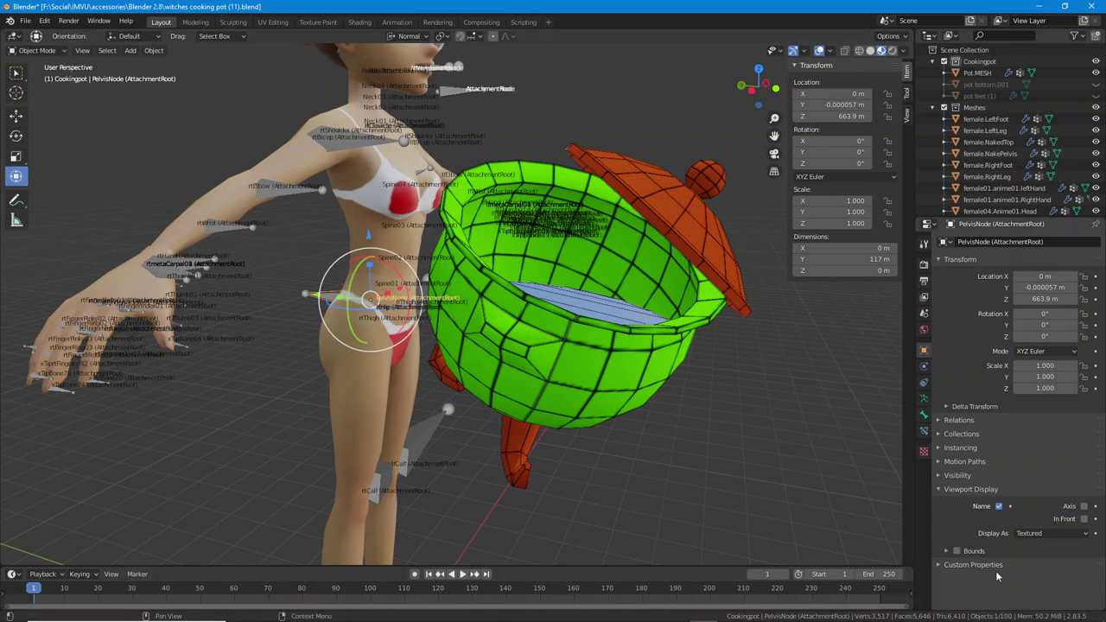
click(1000, 611)
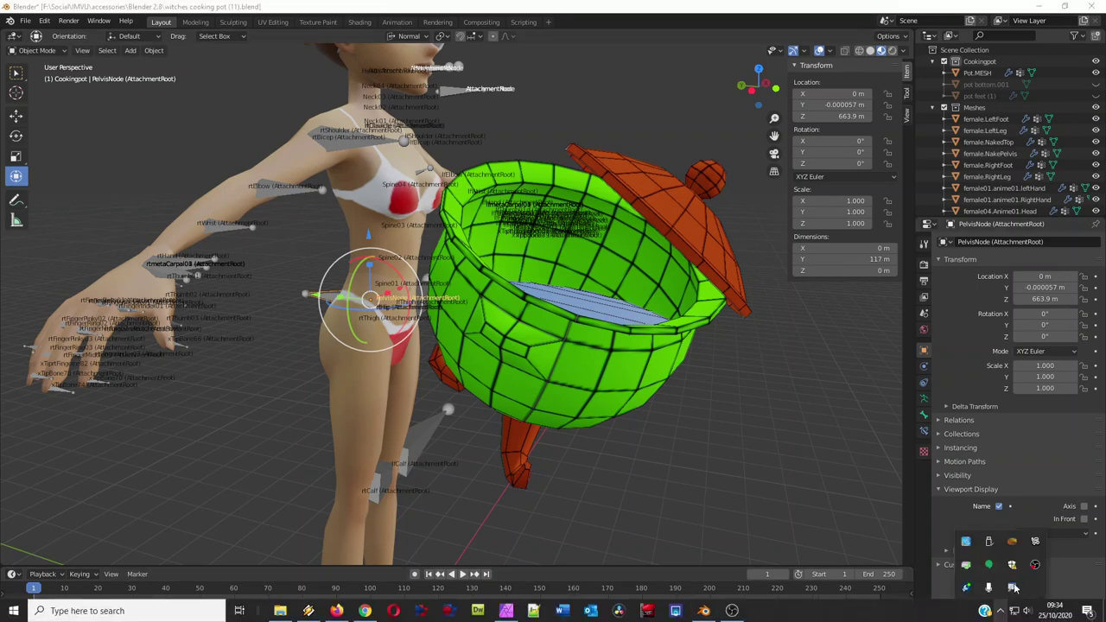
double_click(1035, 541)
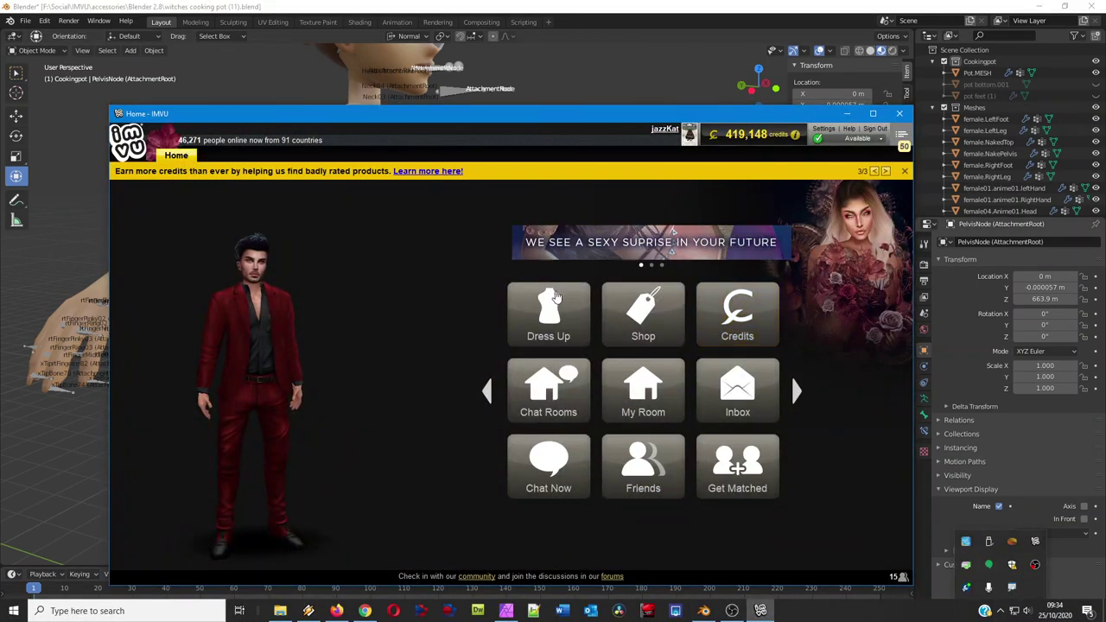
drag(489, 114, 488, 78)
click(489, 352)
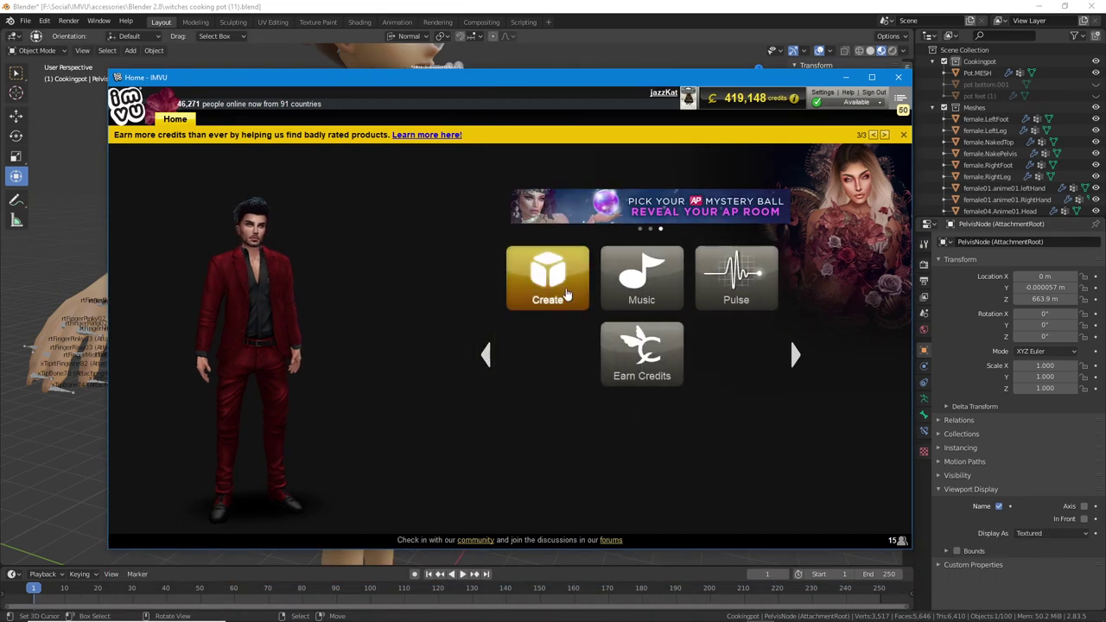
click(551, 282)
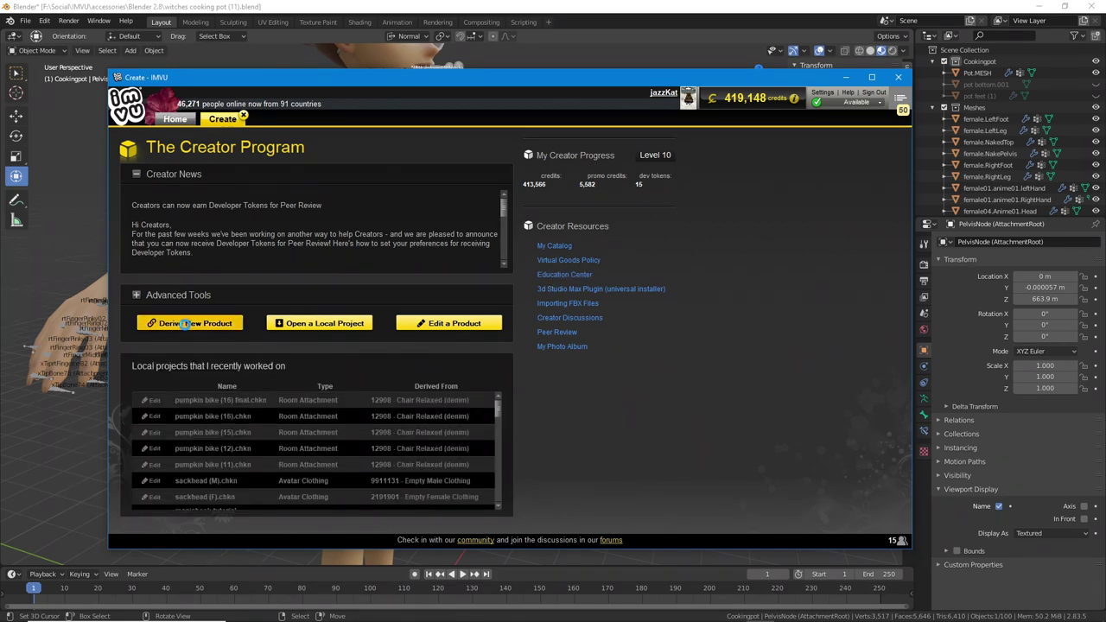
- Derive a new product from the Female Accessory category and view the avatar close up in the editor
click(184, 324)
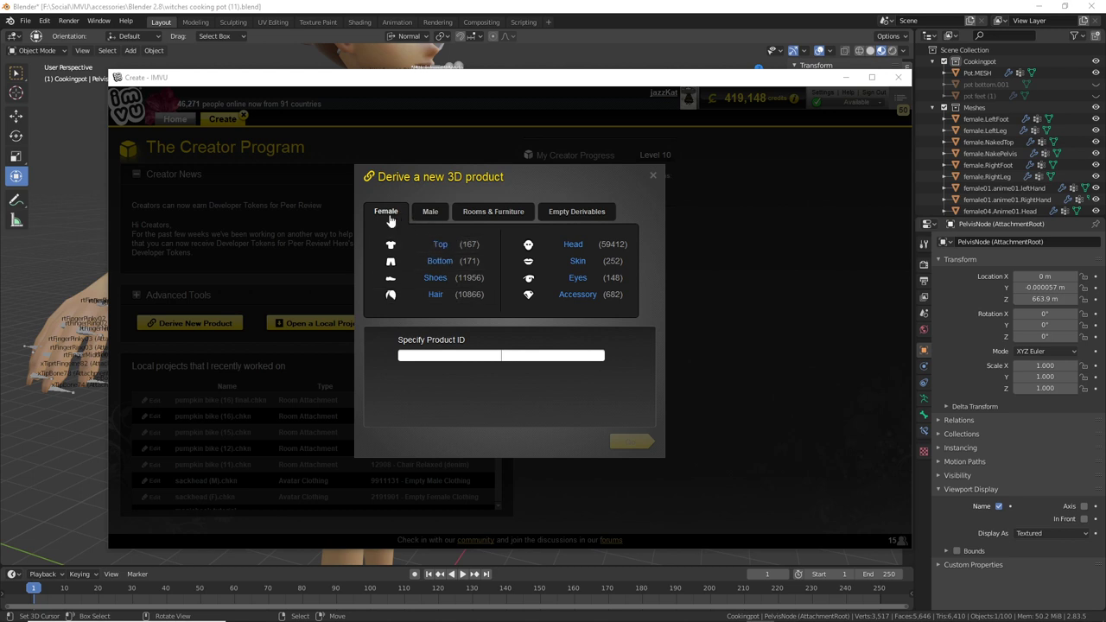
click(577, 296)
click(631, 442)
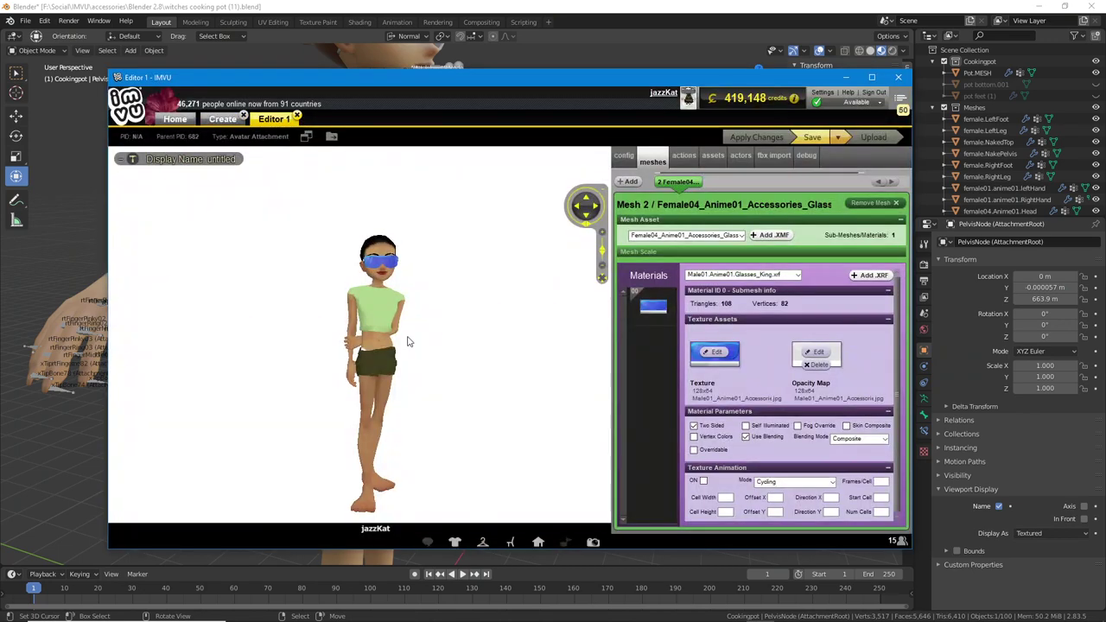
scroll(407, 341, down, 3)
drag(408, 341, 360, 331)
scroll(305, 352, up, 6)
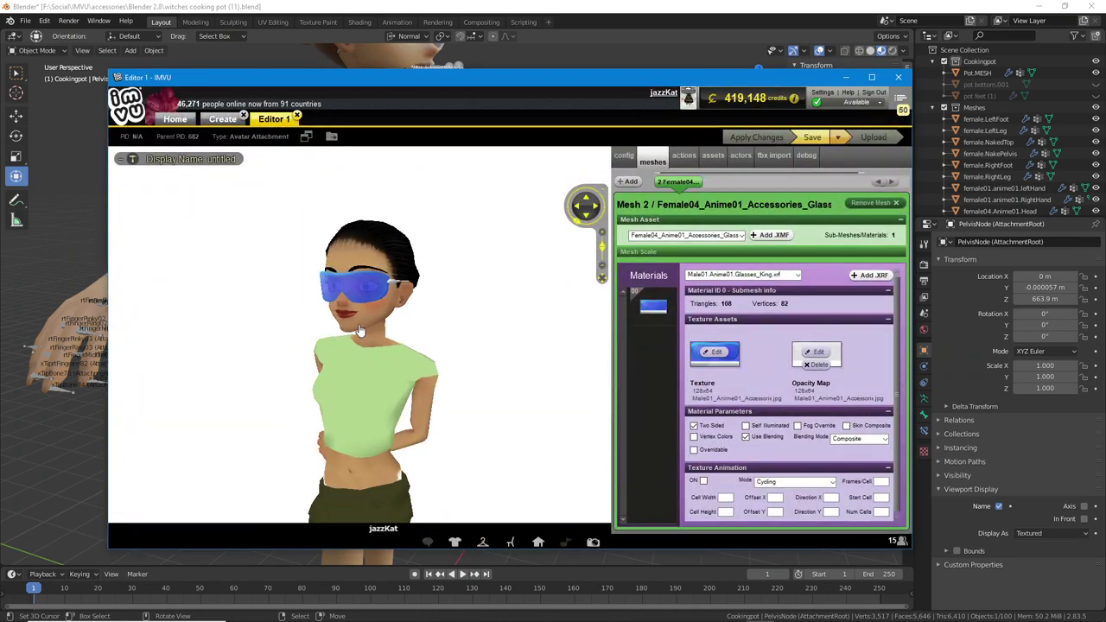
- Load witches cooking pot (11).fbx from the Blender 2.8 folder under accessories into the product's FBX import
click(773, 159)
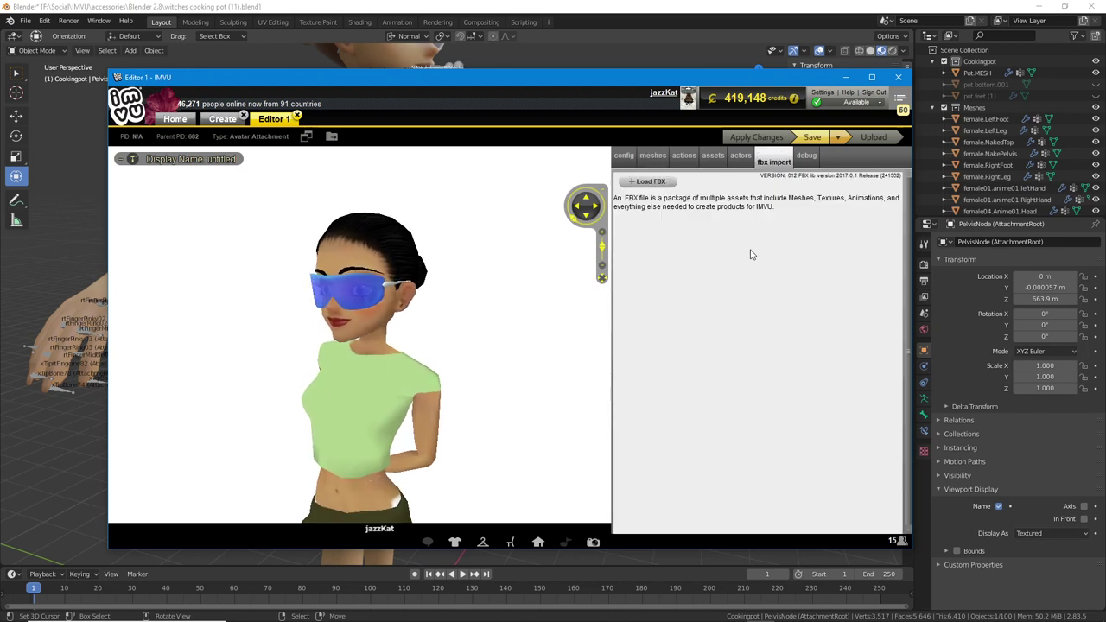
click(648, 182)
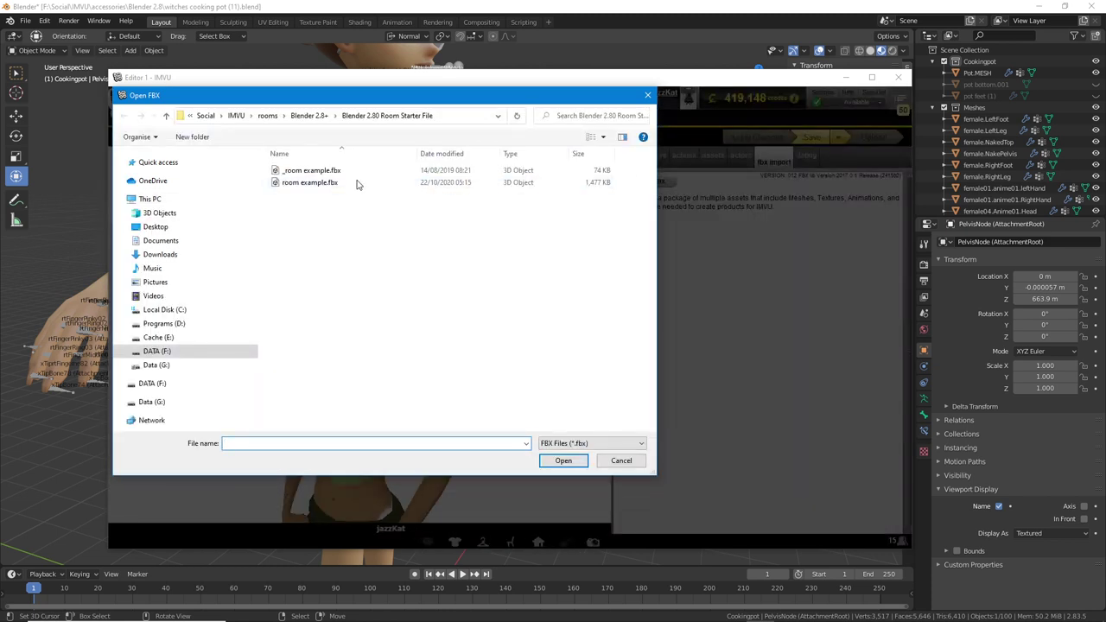
click(251, 115)
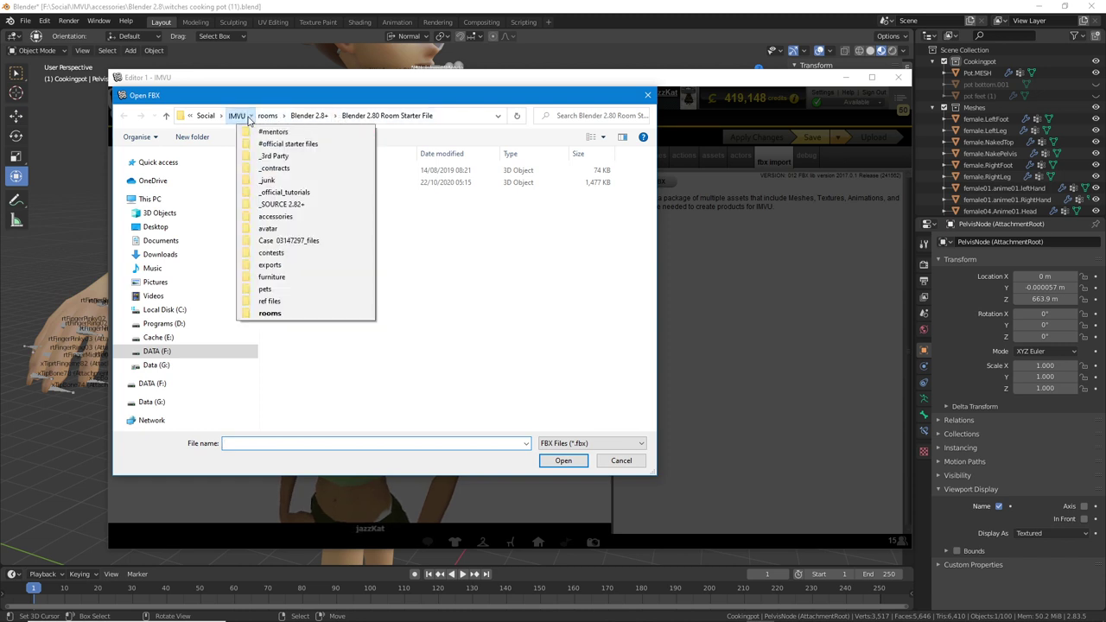
click(275, 216)
click(376, 116)
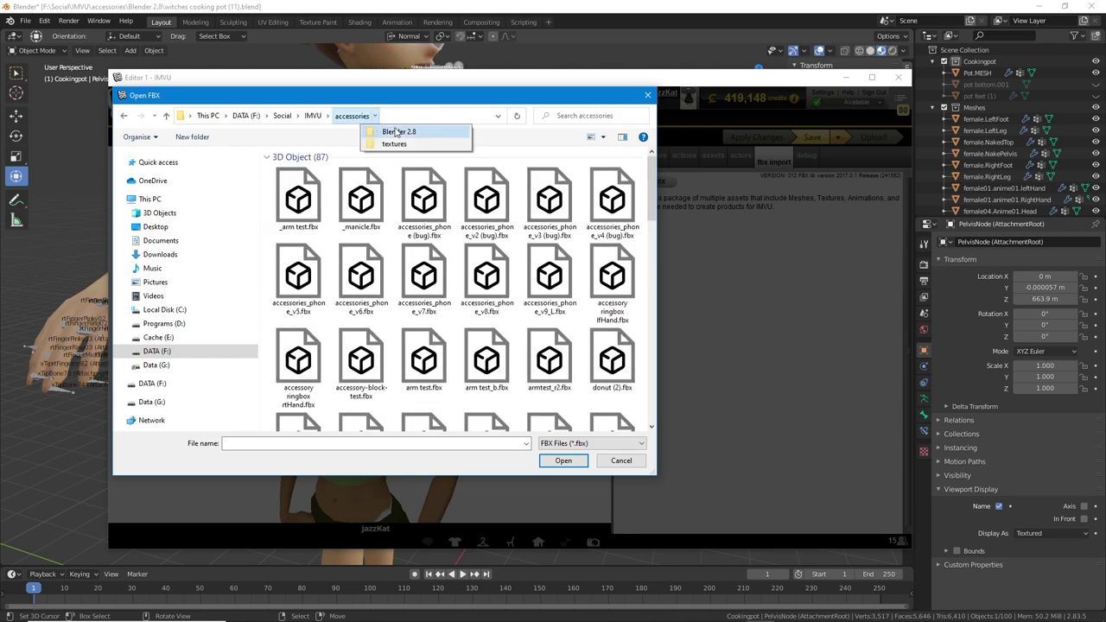
click(398, 132)
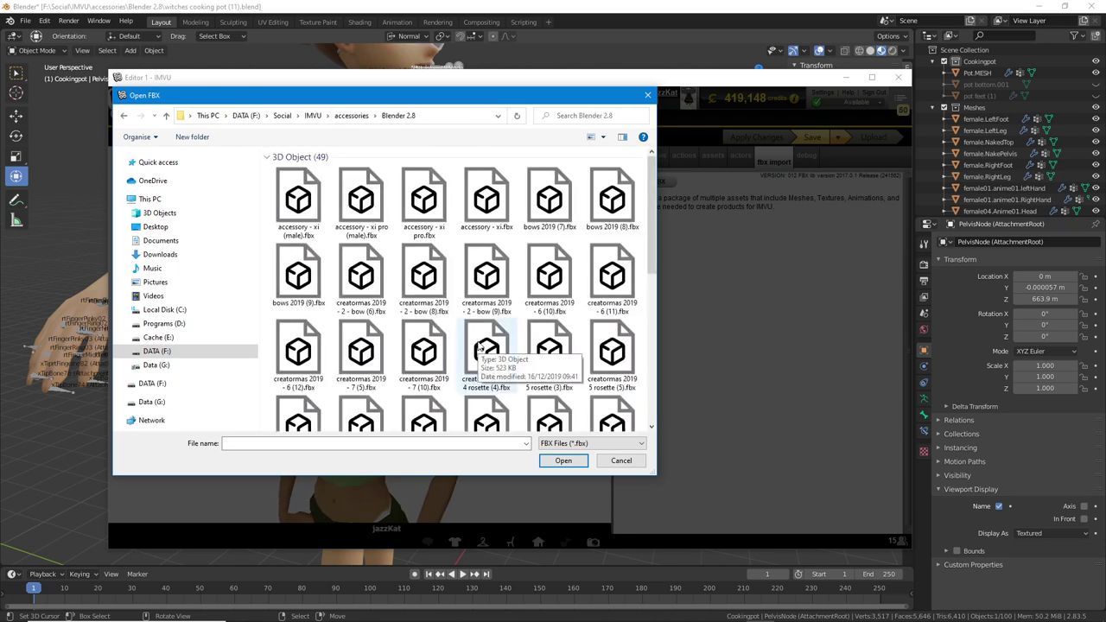
scroll(481, 346, down, 5)
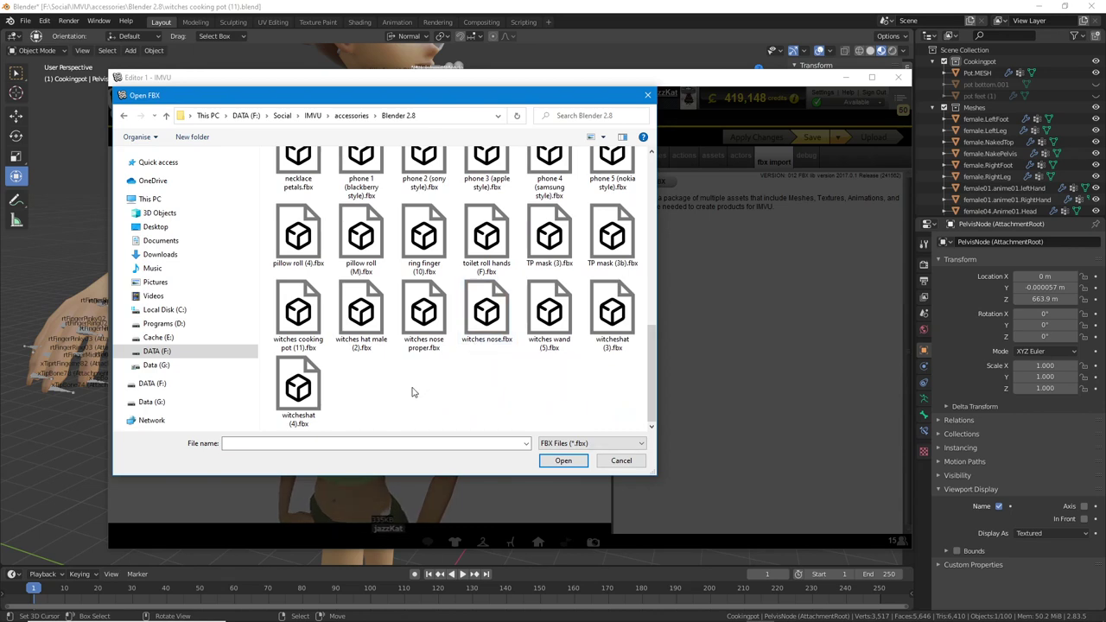
click(298, 312)
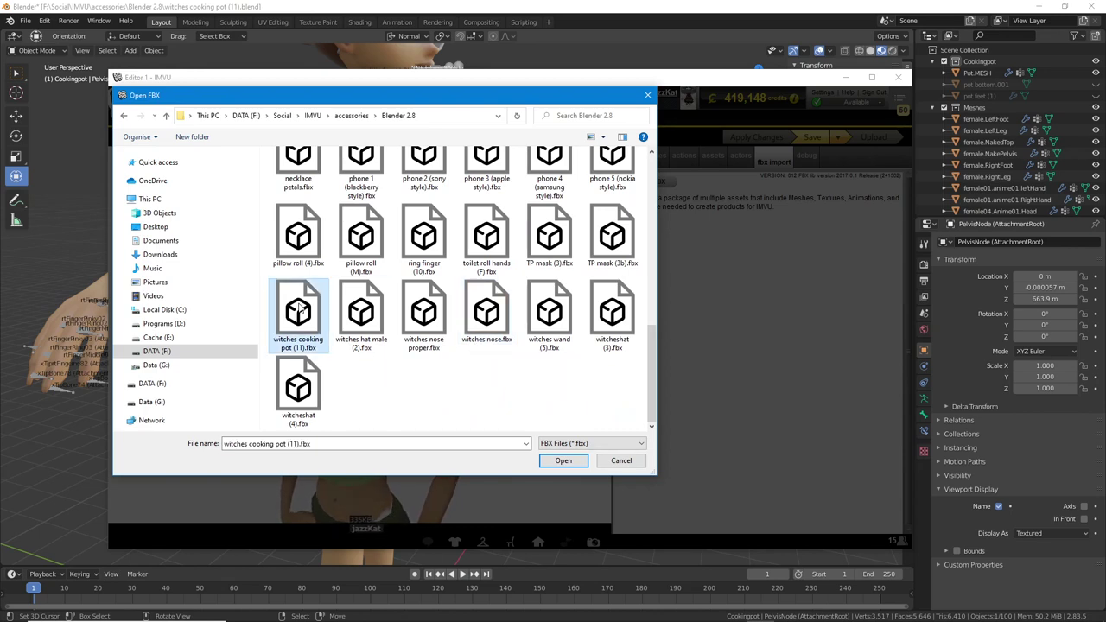
click(563, 461)
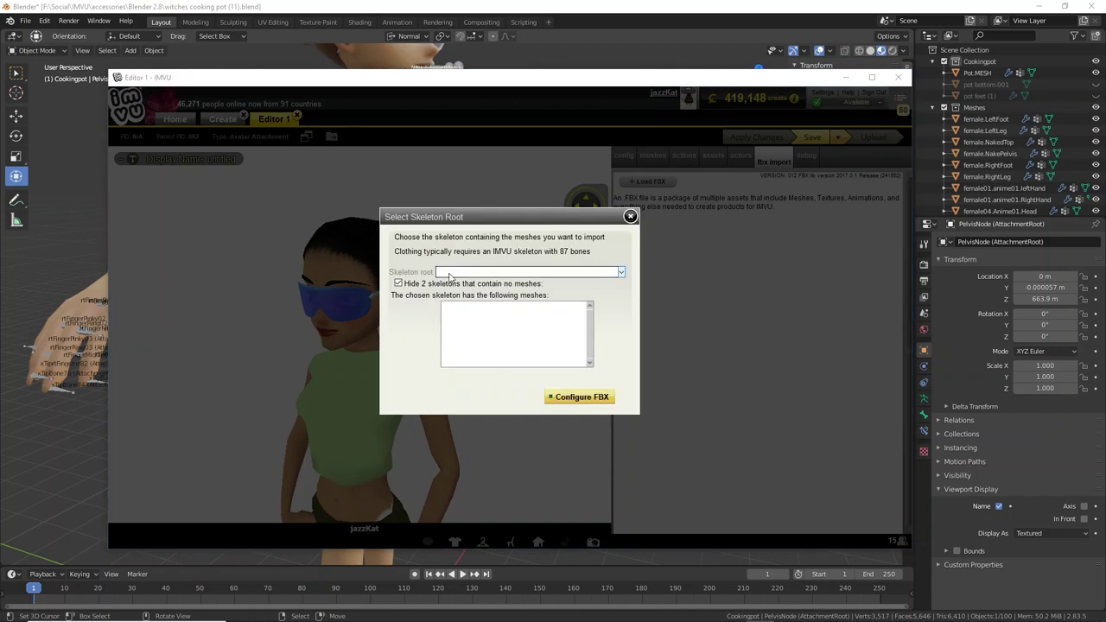
- Show the skeletons that contain no meshes and choose PelvisNode (AttachmentRoot) as the skeleton root
click(449, 273)
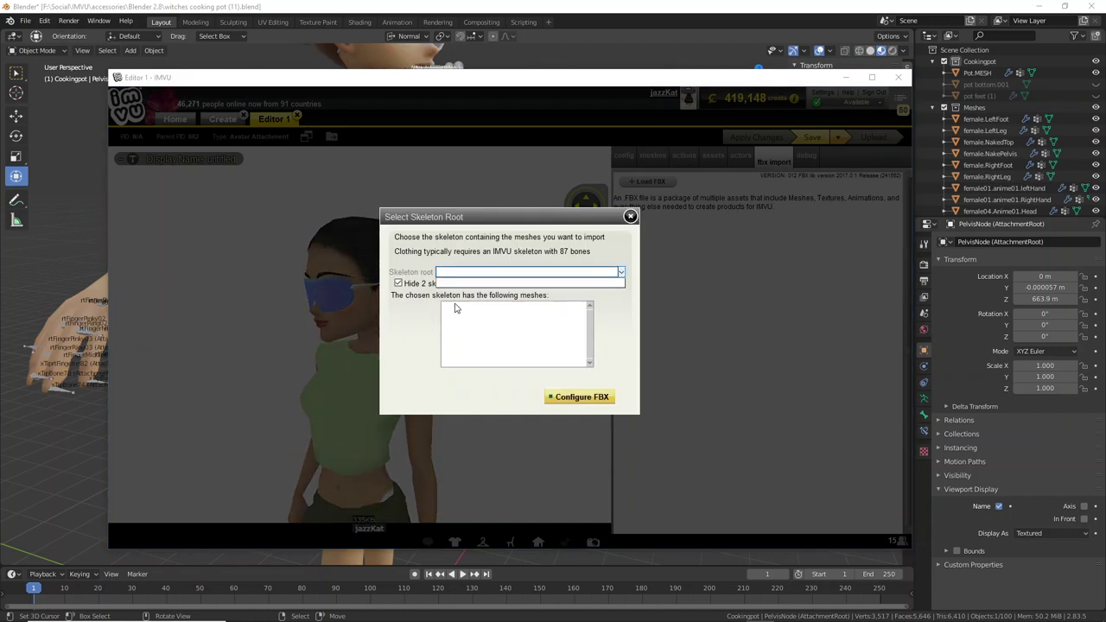
click(398, 284)
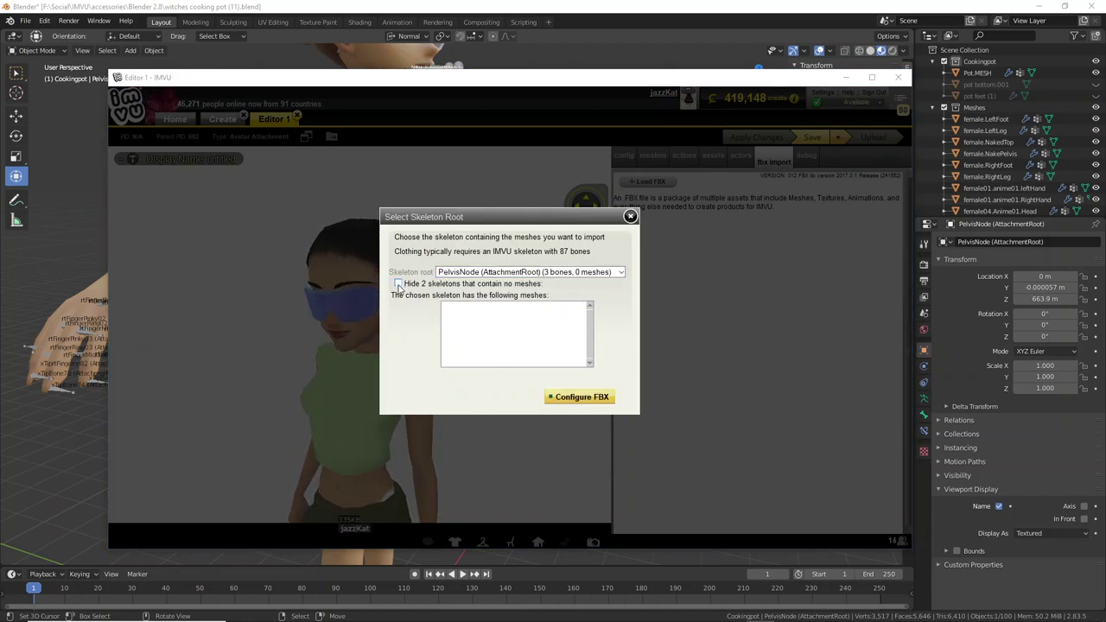
click(510, 272)
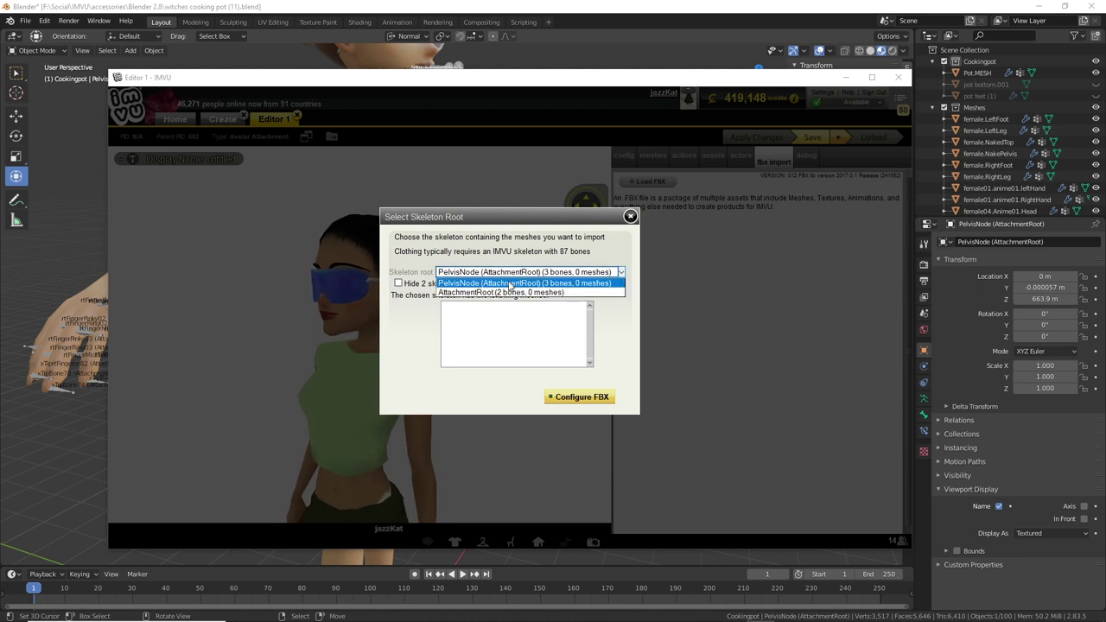
click(510, 283)
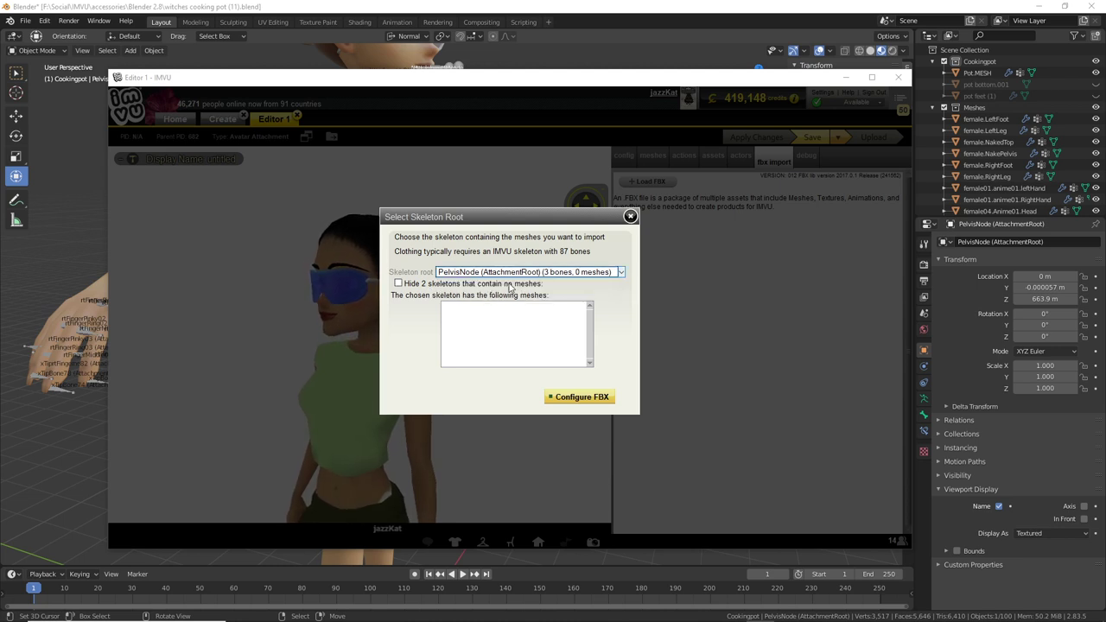
- Dismiss the skeleton root selection, switch back to Blender and show the vertex groups of Pot.MESH in Edit Mode
click(630, 216)
click(541, 11)
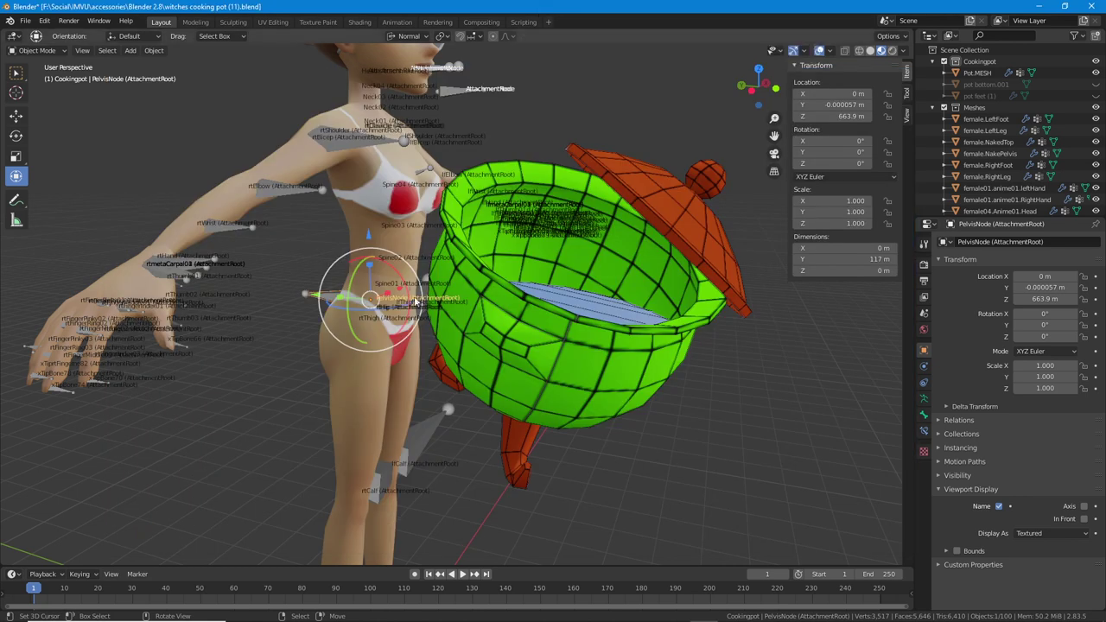
middle_drag(449, 311, 505, 320)
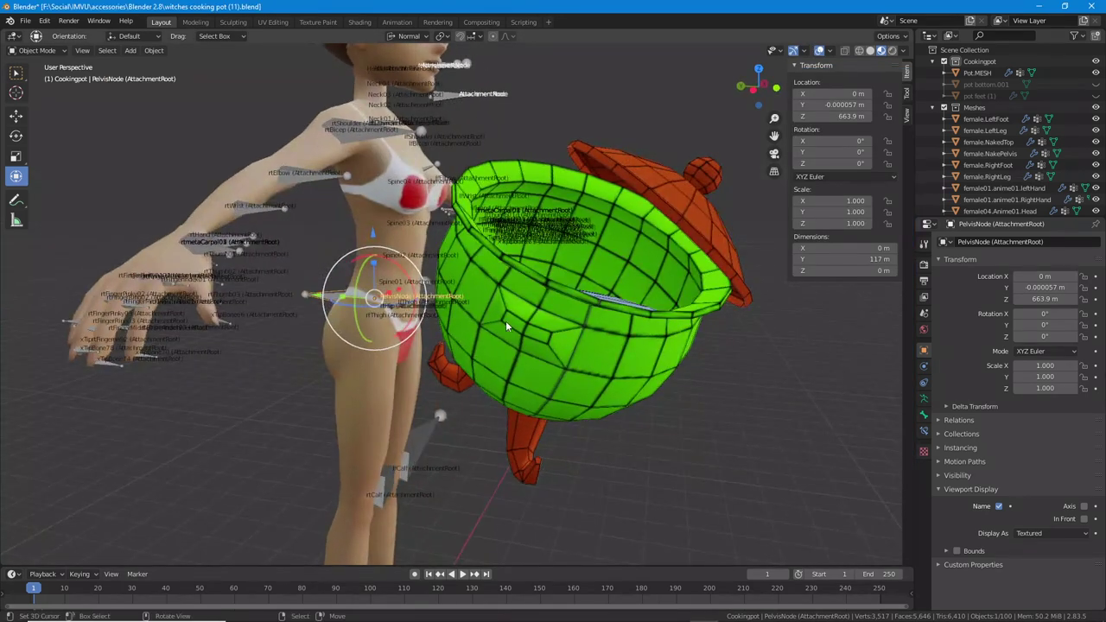
click(566, 326)
key(Tab)
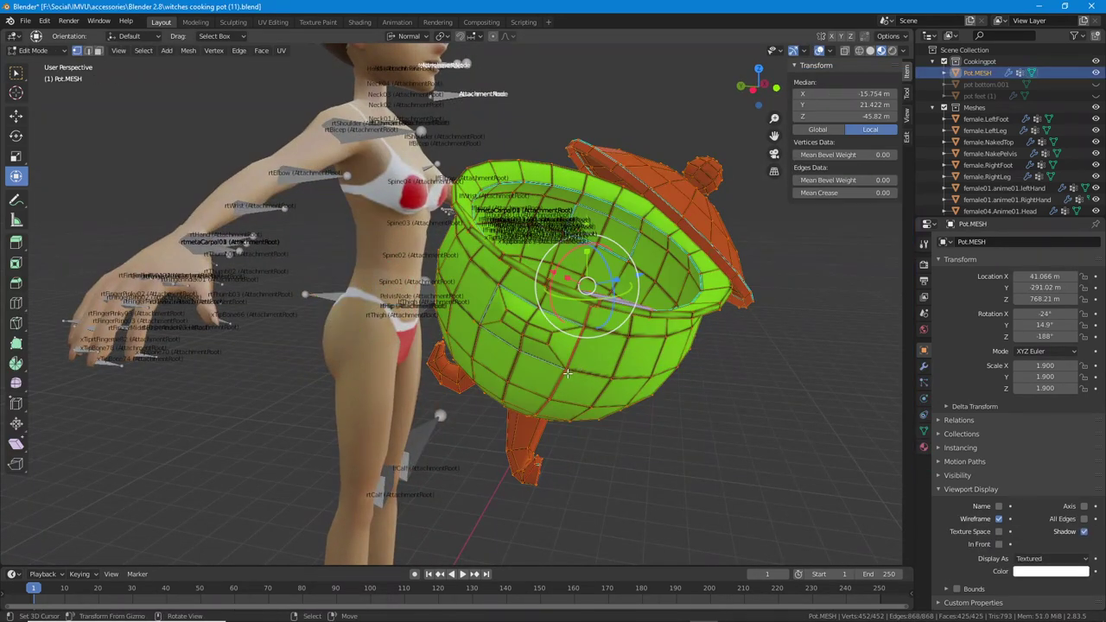
click(924, 431)
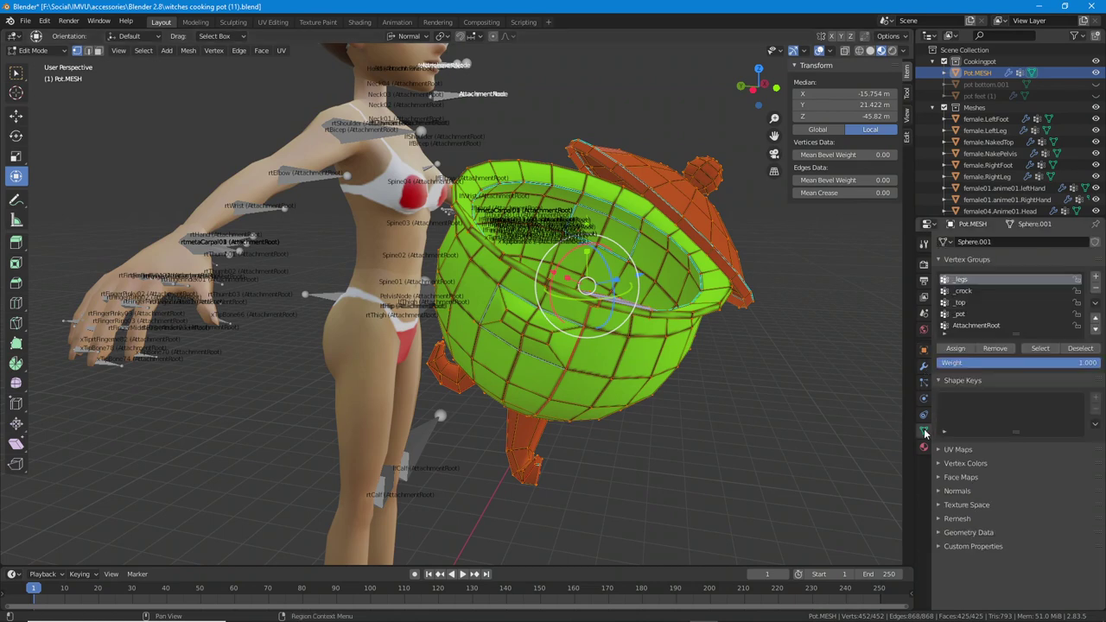
- Move the AttachmentRoot vertex group to the top of the pot's vertex group list and return to Object Mode
click(972, 326)
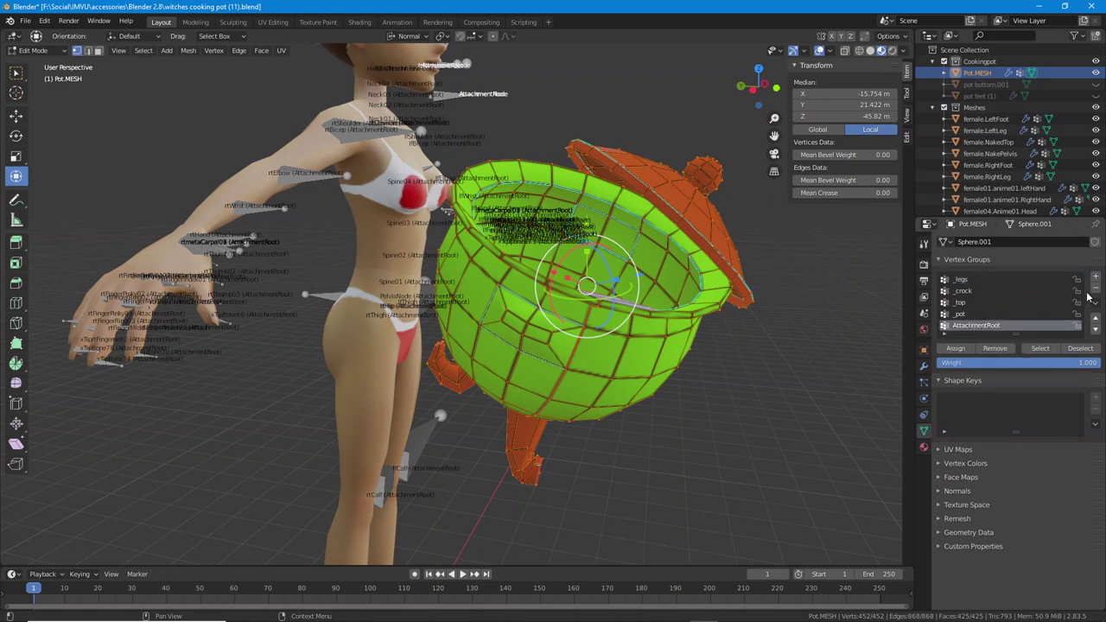
click(1096, 318)
click(1096, 319)
click(1096, 318)
click(1096, 318)
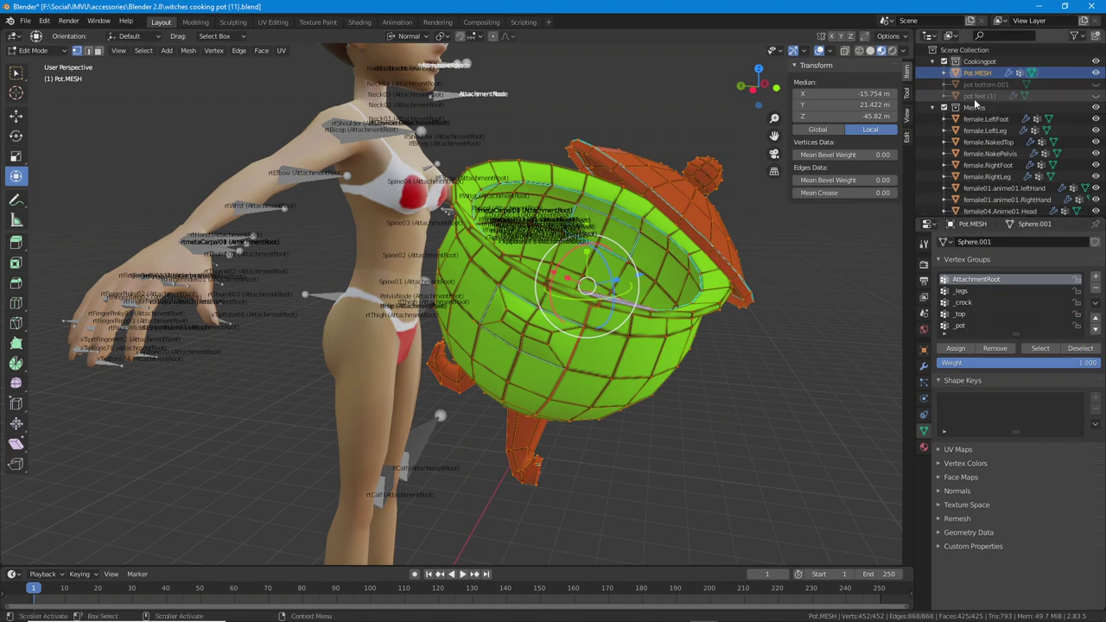
key(Tab)
- Test moving the PelvisNode armature in Object Mode and its AttachmentRoot bone in Pose Mode, cancelling each move
middle_drag(495, 331, 587, 322)
click(430, 325)
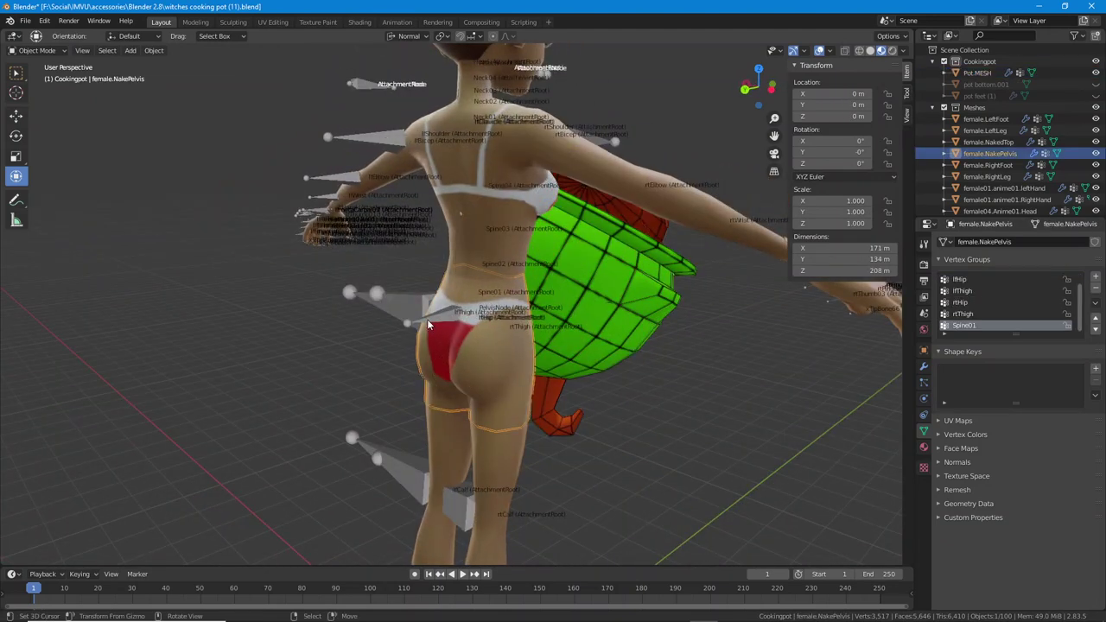
click(426, 319)
middle_drag(455, 378, 435, 381)
key(g)
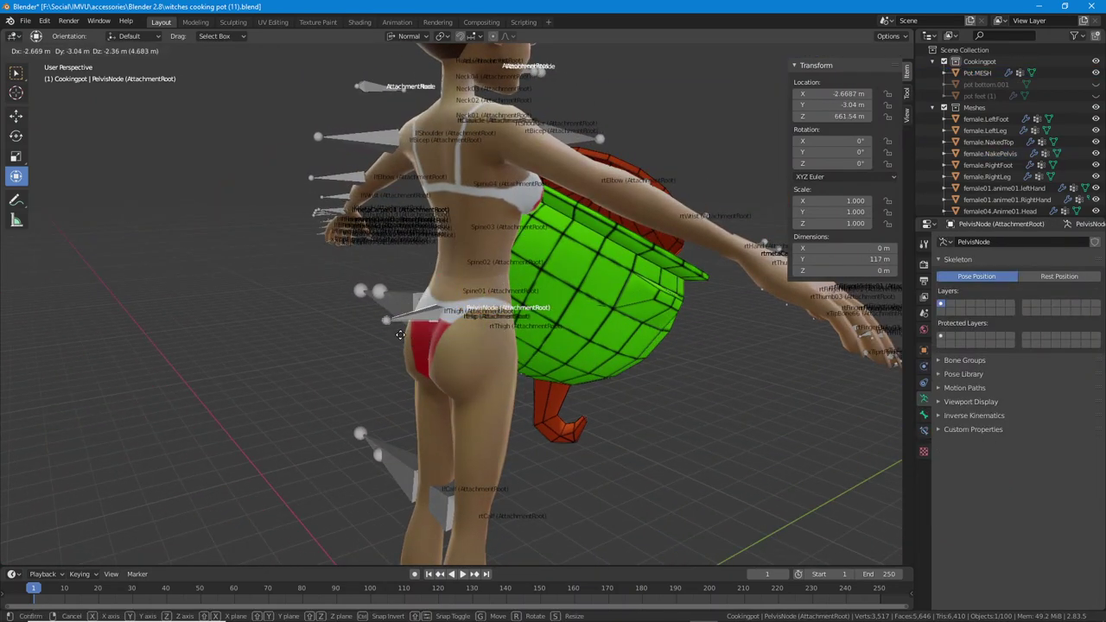
right_click(419, 380)
key(ctrl+Tab)
key(g)
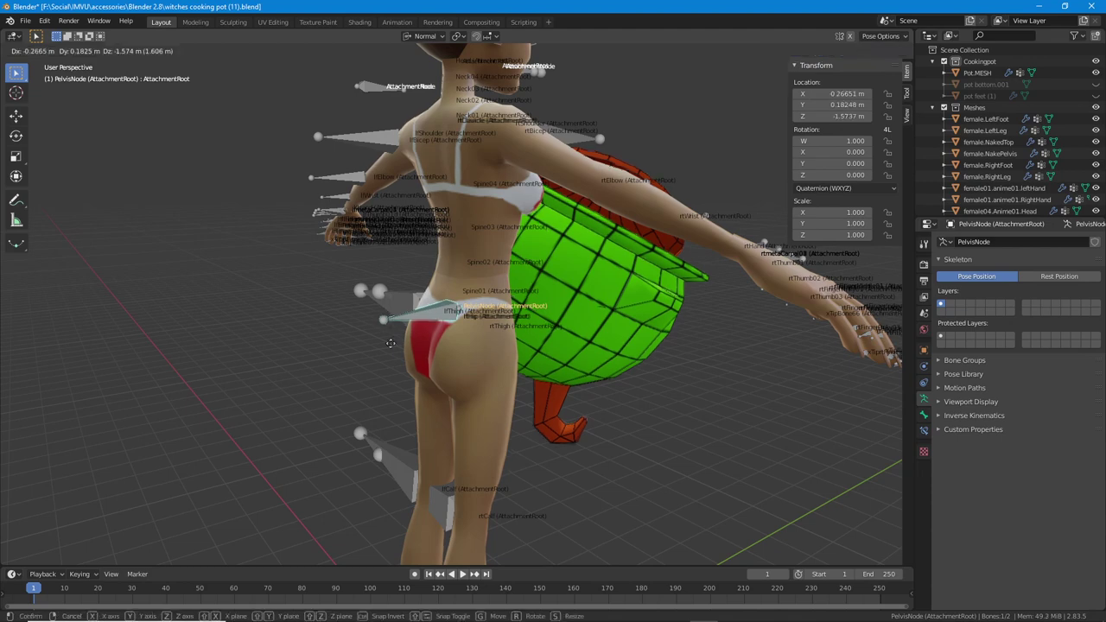
right_click(457, 335)
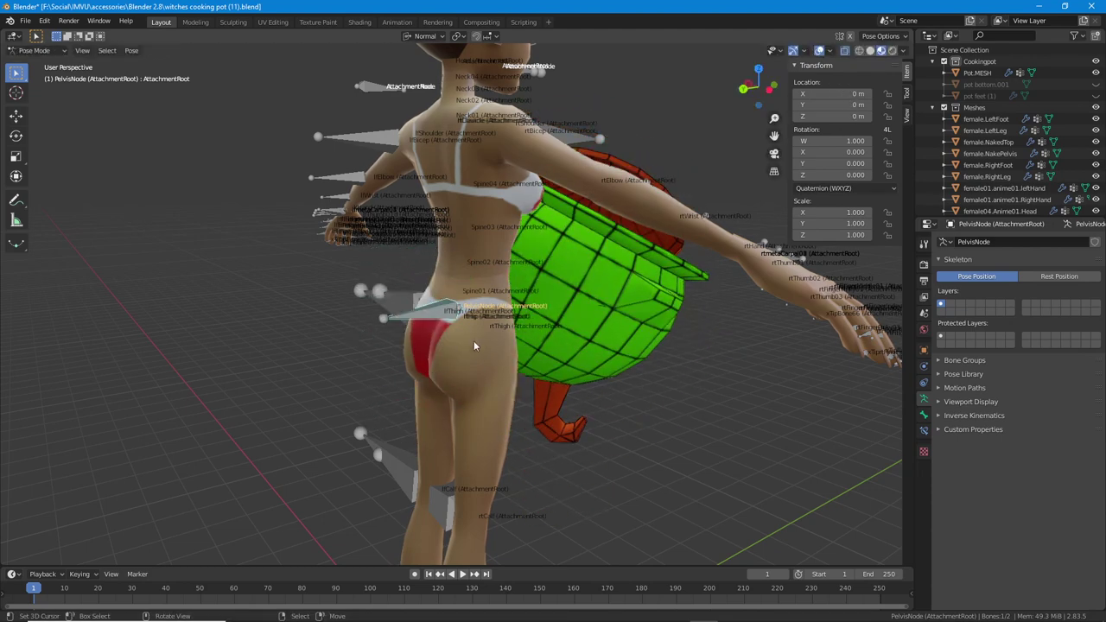
middle_drag(474, 343, 444, 352)
key(ctrl+Tab)
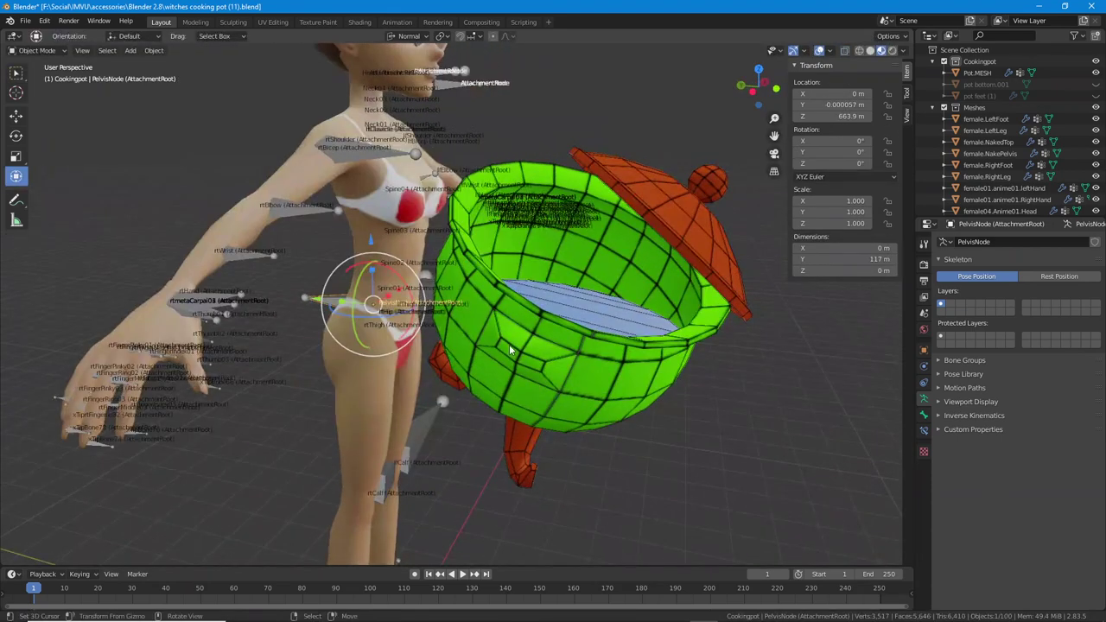
- Select the pot together with the PelvisNode armature and save the scene as witches cooking pot (12).blend
click(509, 345)
shift+click(324, 299)
middle_drag(492, 386, 535, 395)
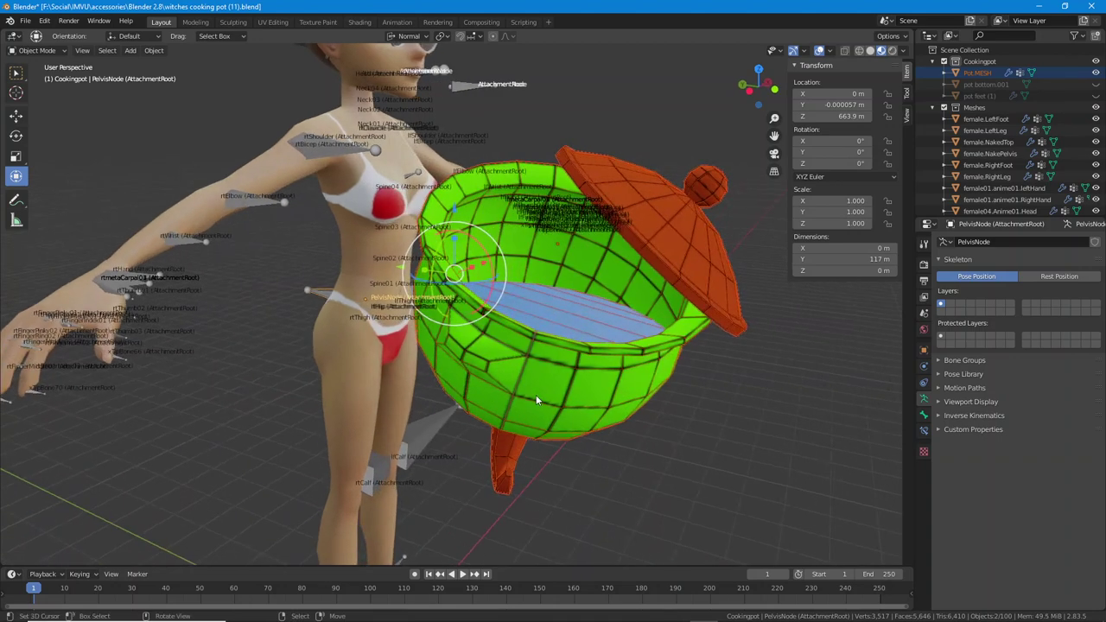
middle_drag(481, 319, 473, 327)
click(27, 20)
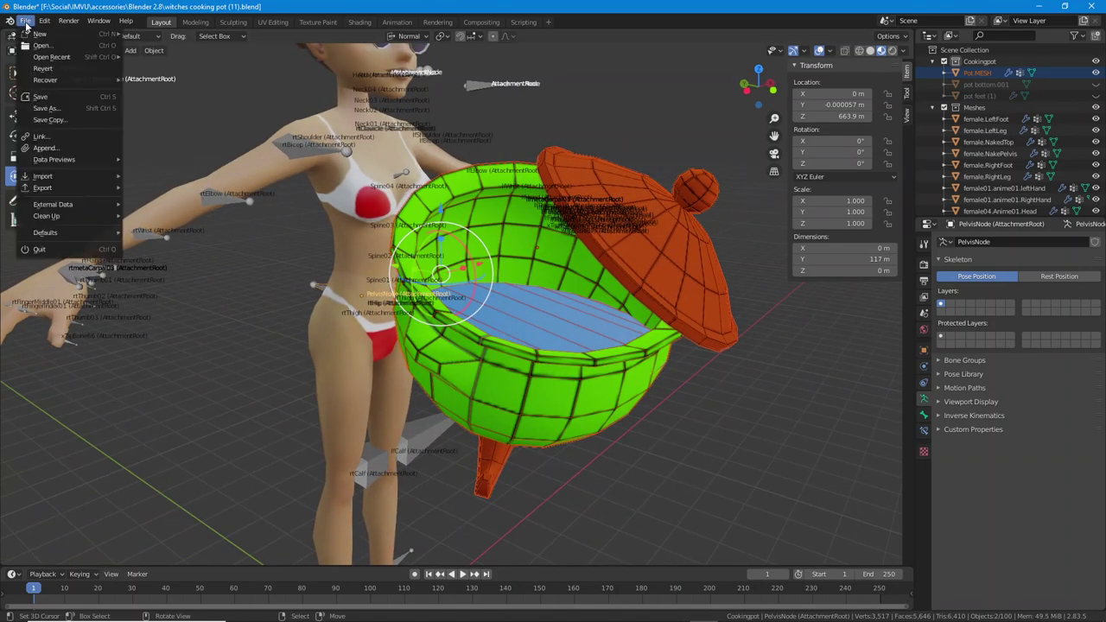
click(39, 112)
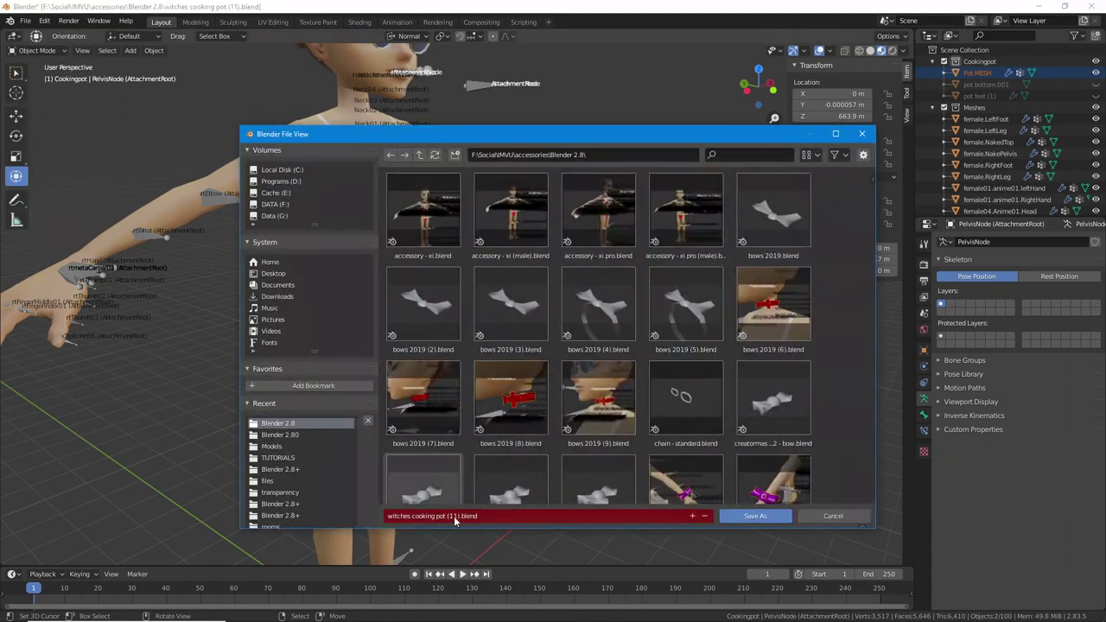
click(455, 518)
click(456, 516)
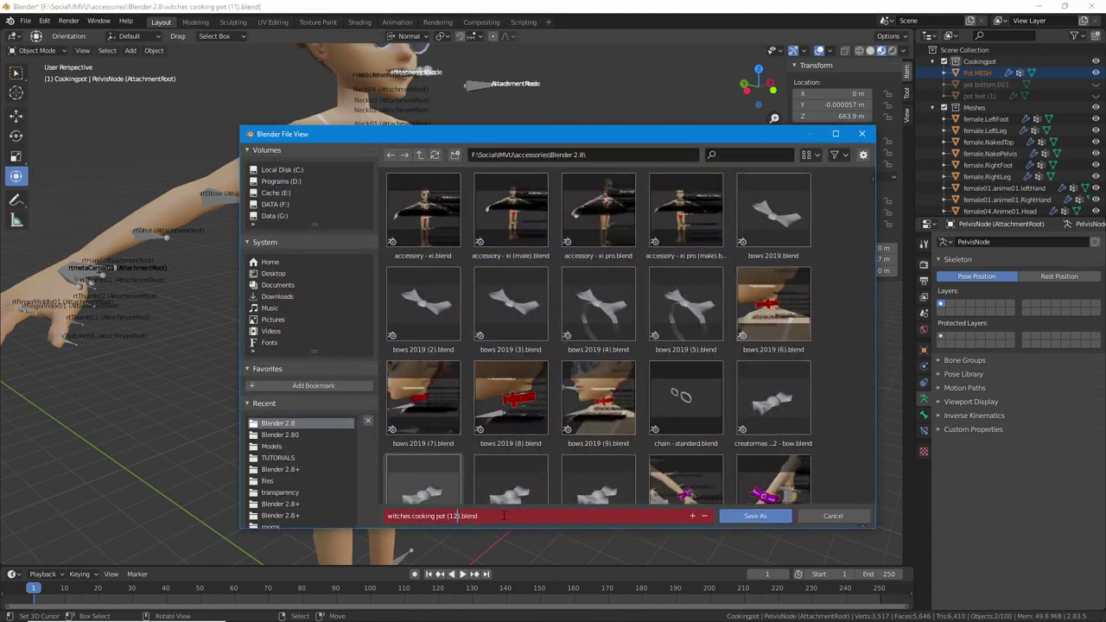
key(Return)
click(769, 516)
click(755, 516)
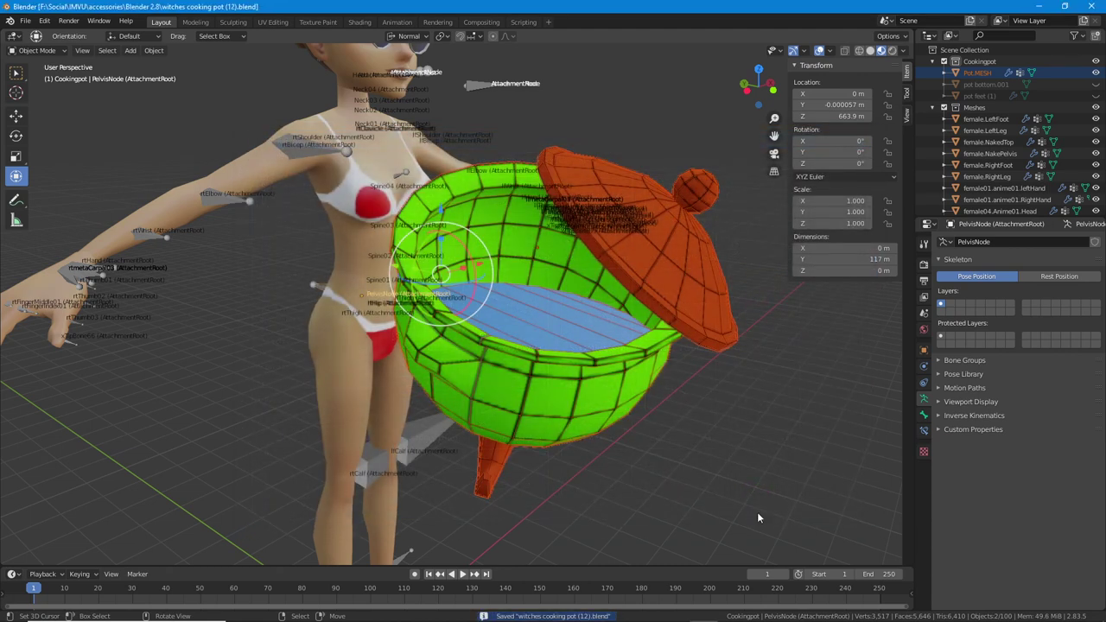
- Reselect the pot and PelvisNode armature, review the FBX geometry and armature options, and export over witches cooking pot (11).fbx
middle_drag(390, 297, 374, 303)
click(514, 388)
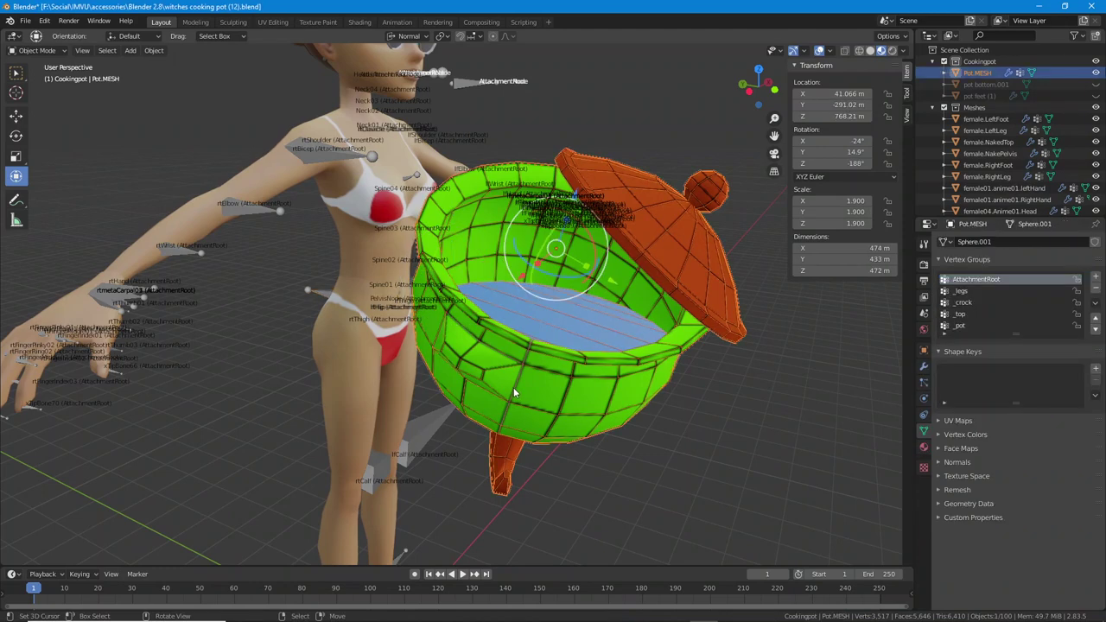
click(321, 295)
click(25, 20)
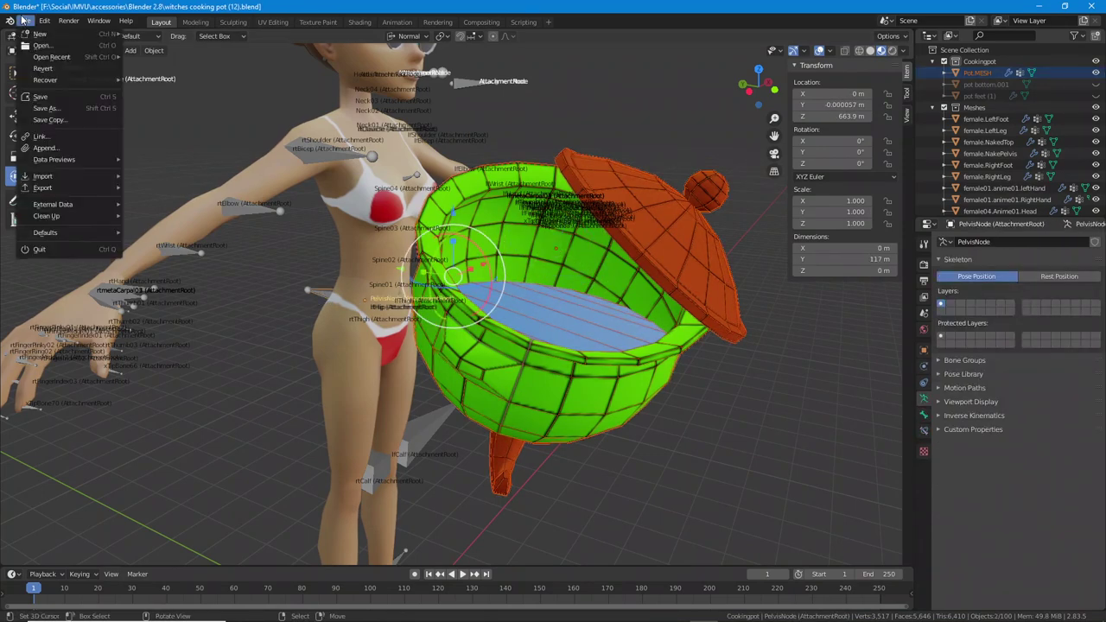
mouse_move(53, 186)
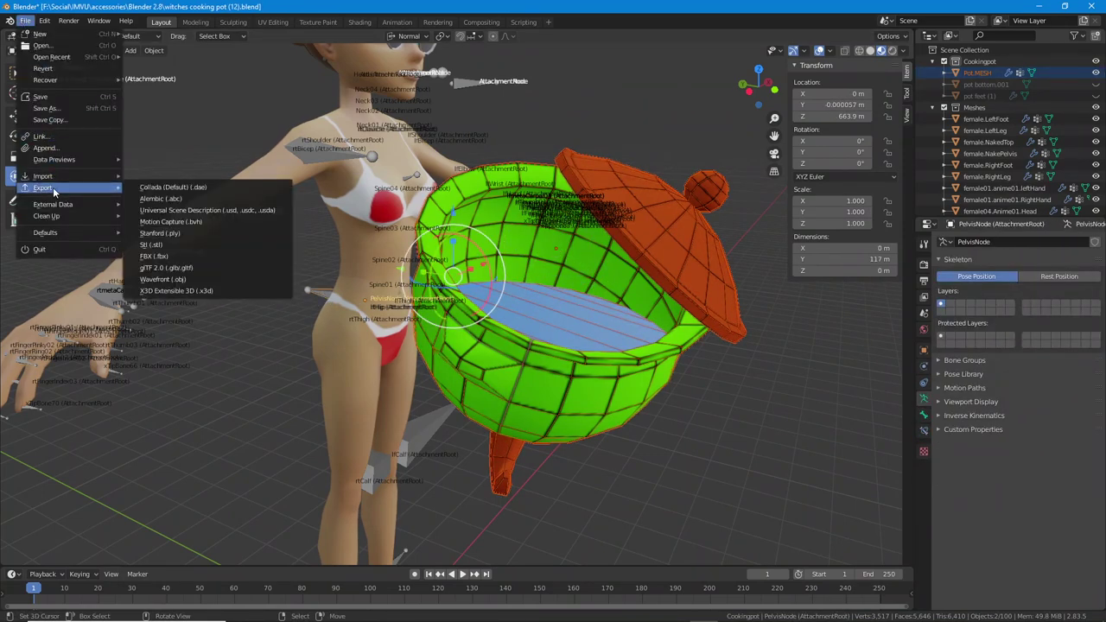
click(158, 257)
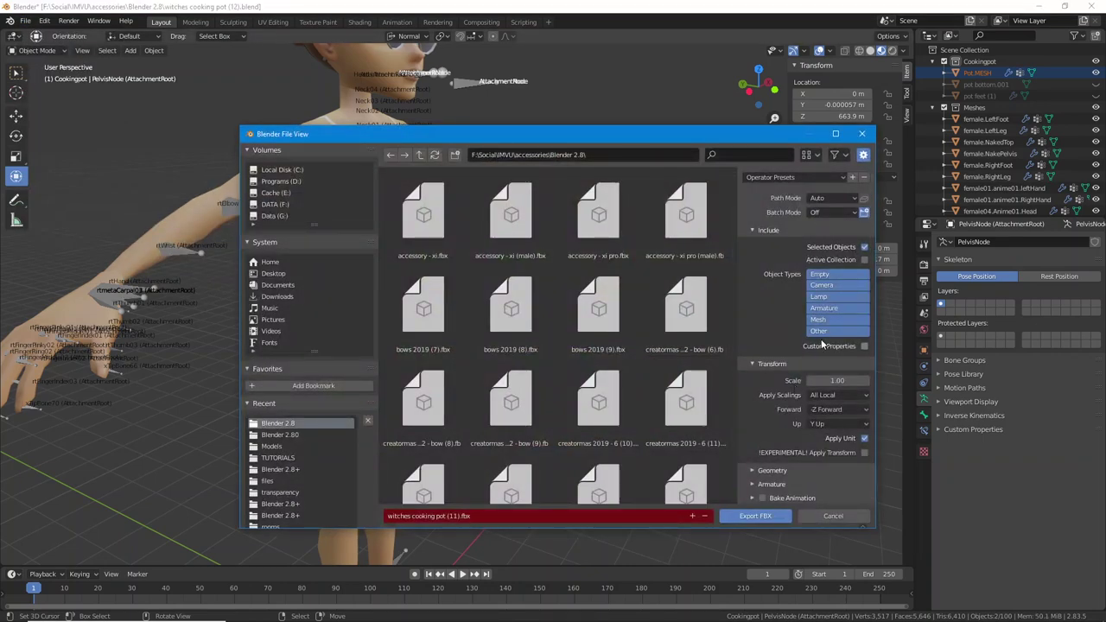
click(755, 471)
scroll(793, 425, down, 2)
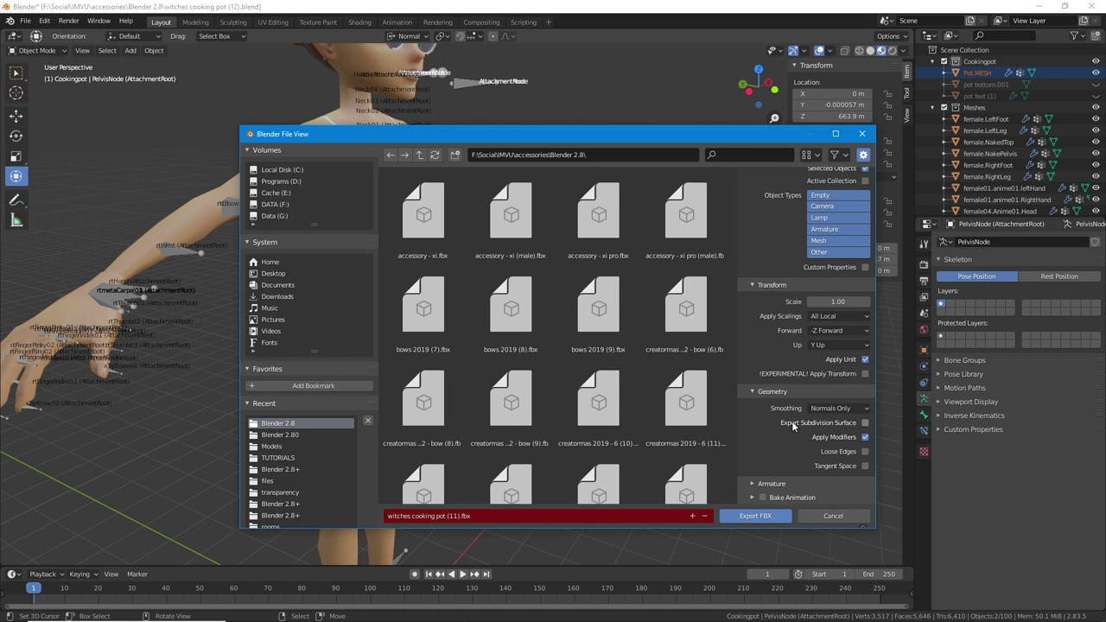
click(753, 484)
scroll(760, 483, down, 2)
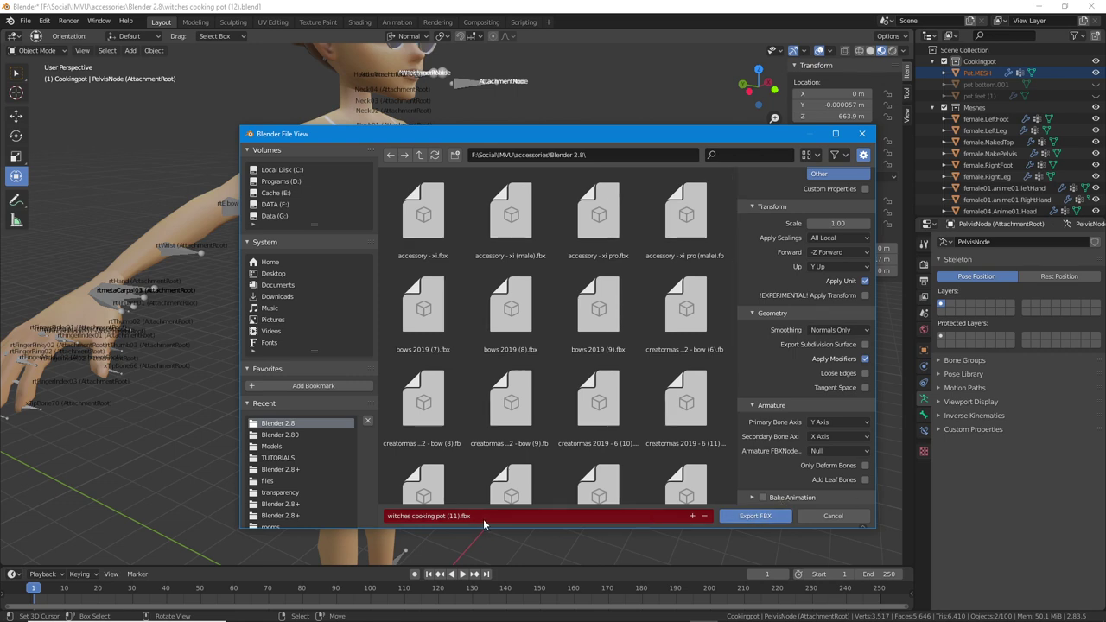
click(741, 518)
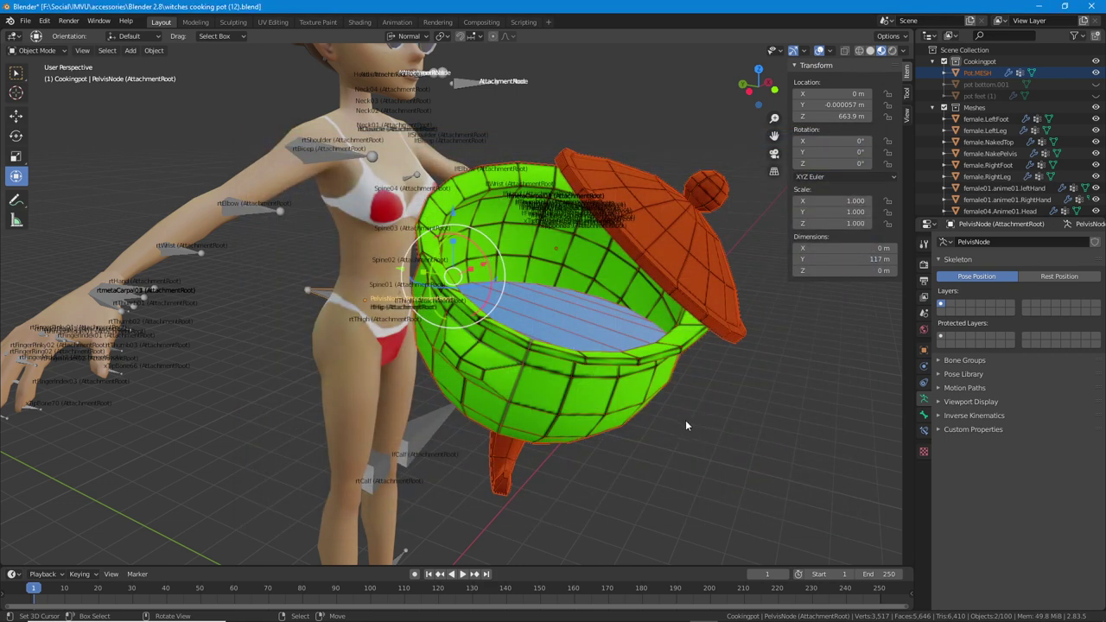
- Switch to the IMVU editor and load the re-exported witches cooking pot (11).fbx from the Blender 2.8 folder
click(760, 610)
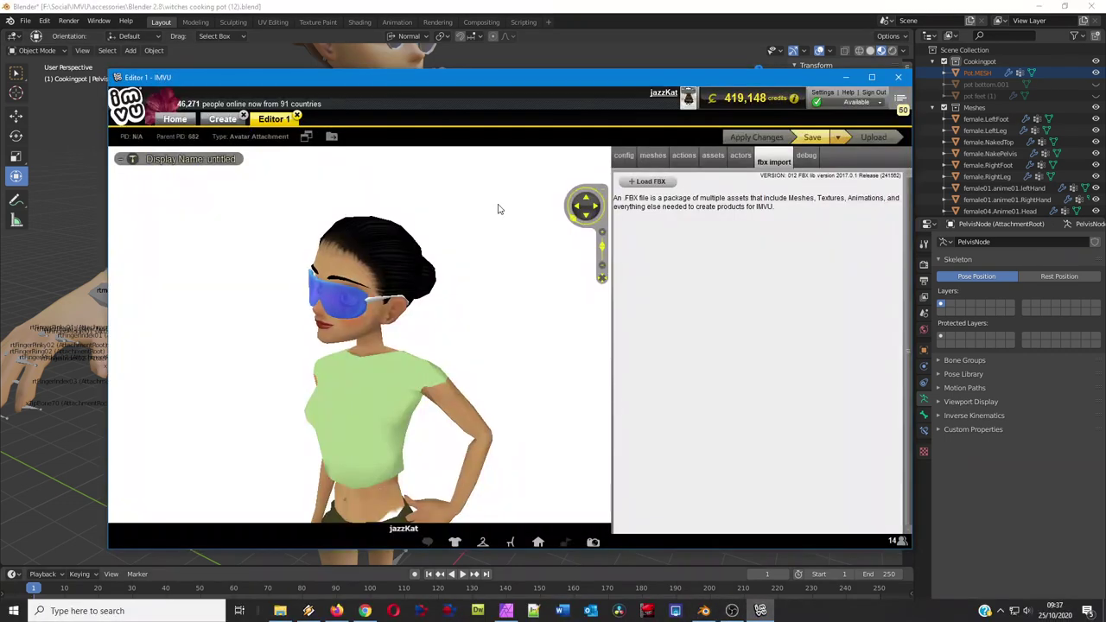
click(646, 181)
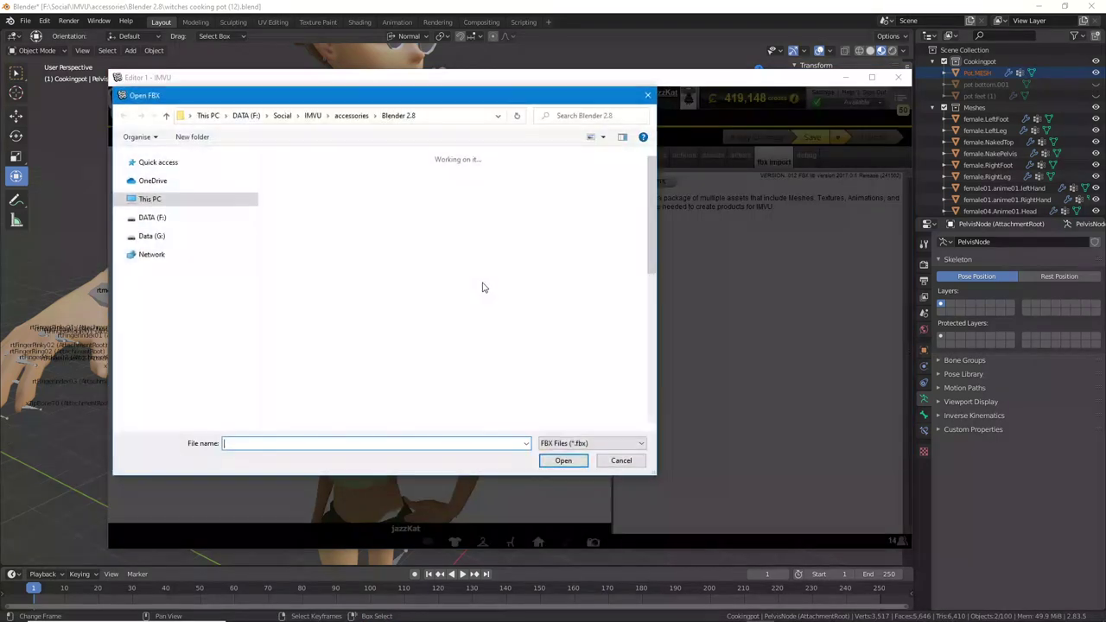
scroll(406, 337, down, 5)
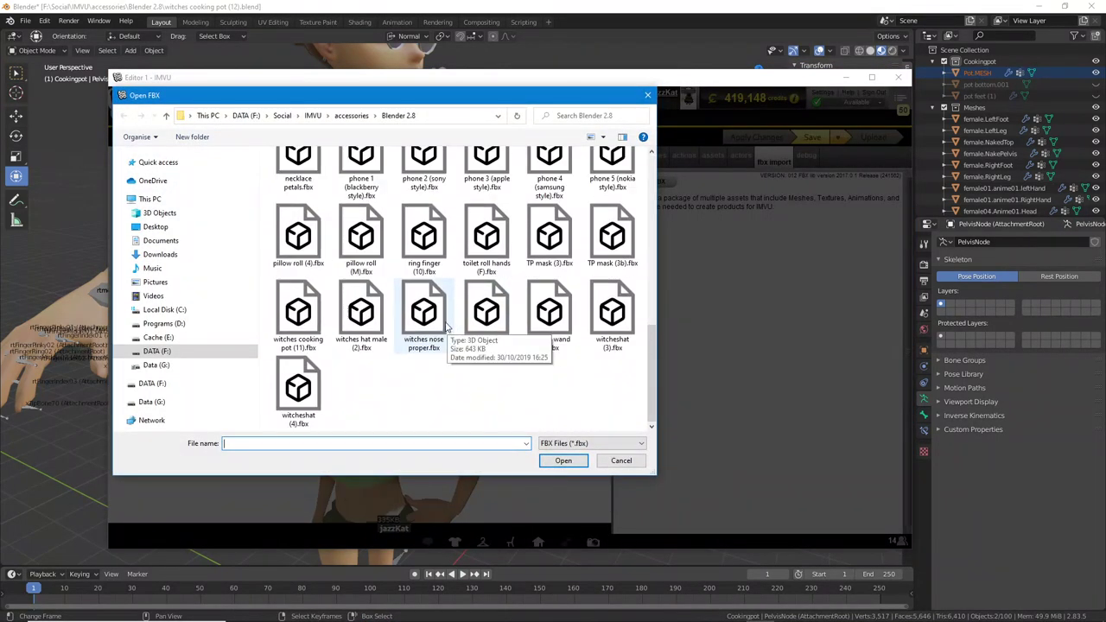
click(302, 320)
click(573, 461)
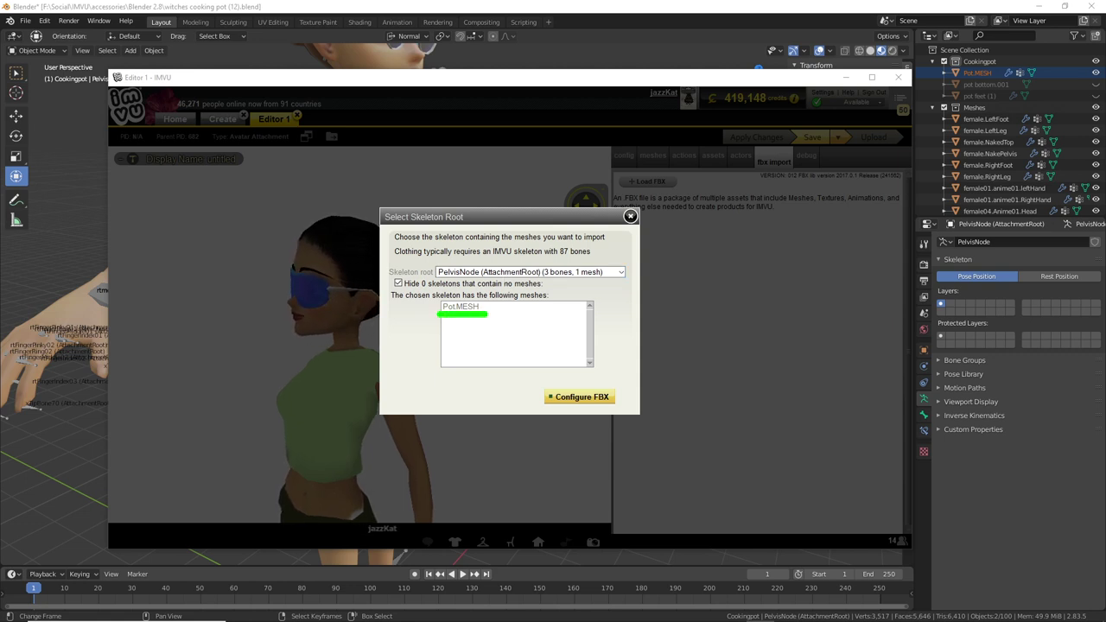
- Import Pot.MESH from the PelvisNode skeleton with mesh ID 0, apply the changes and view the result on the avatar
click(582, 397)
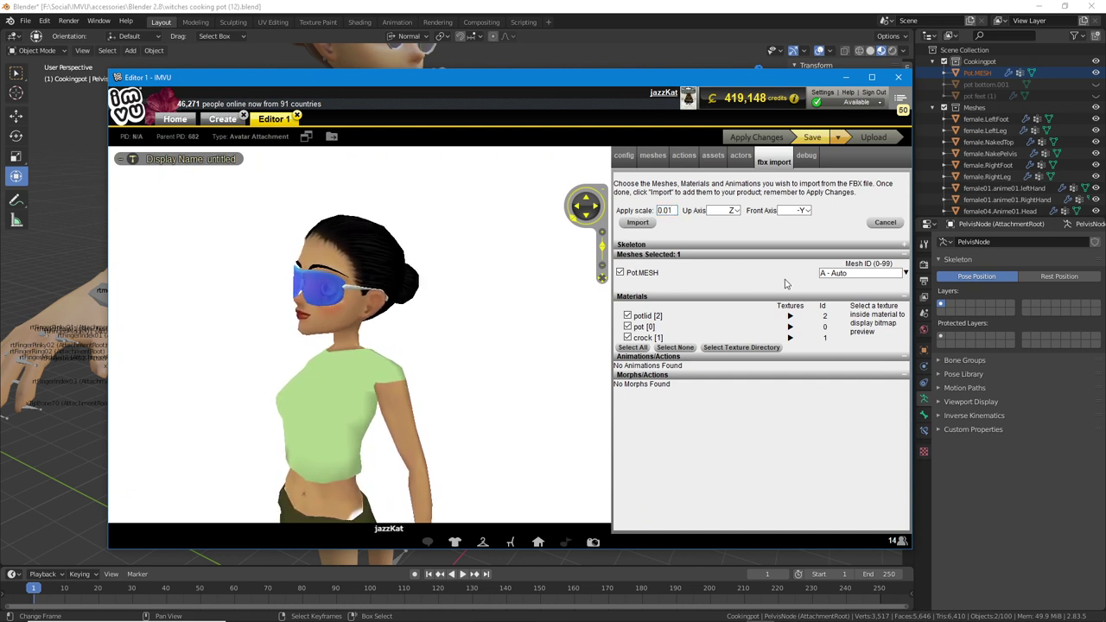
click(851, 274)
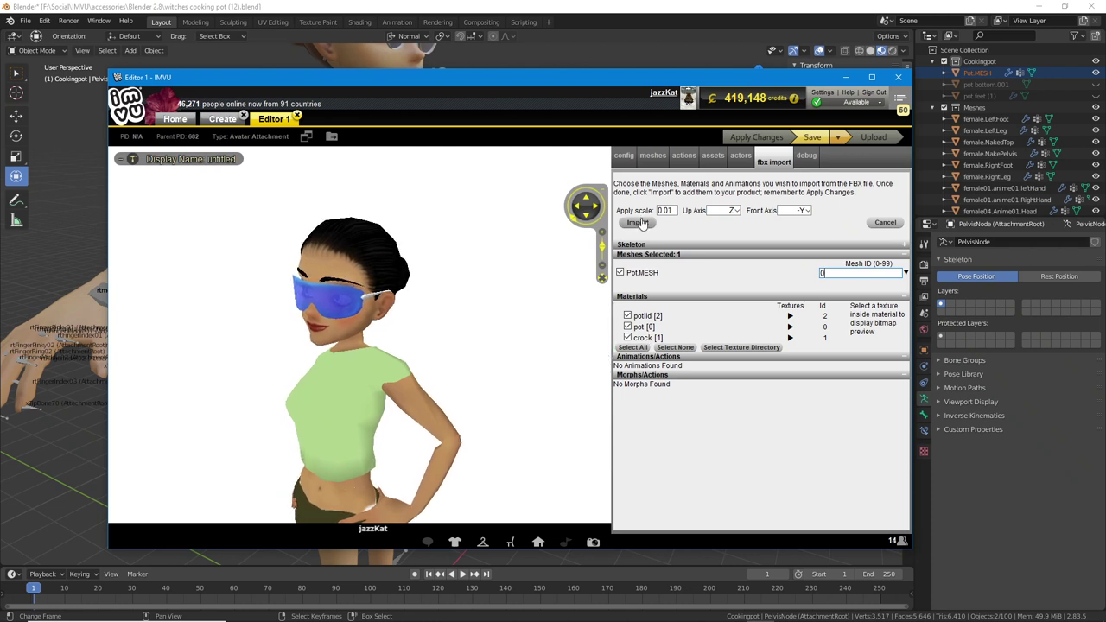
click(637, 222)
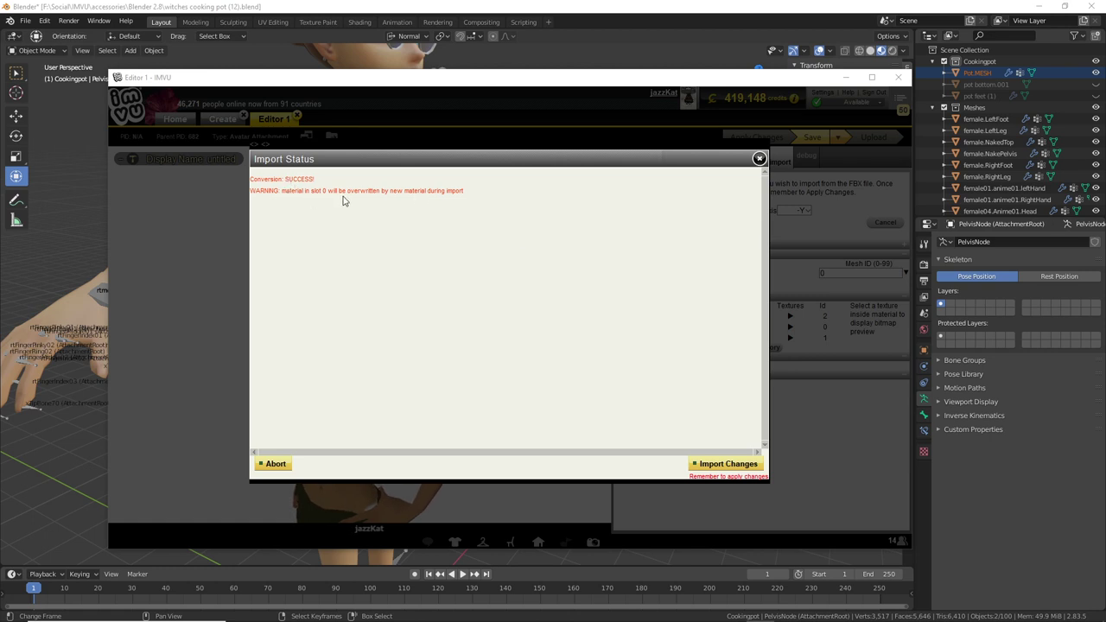
click(717, 464)
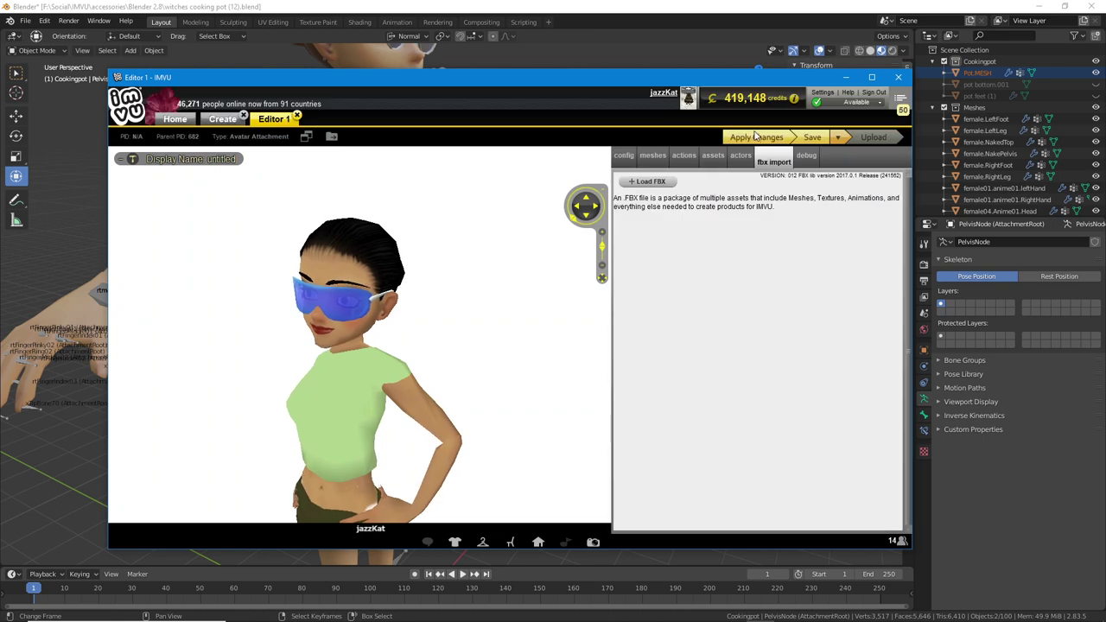
click(754, 136)
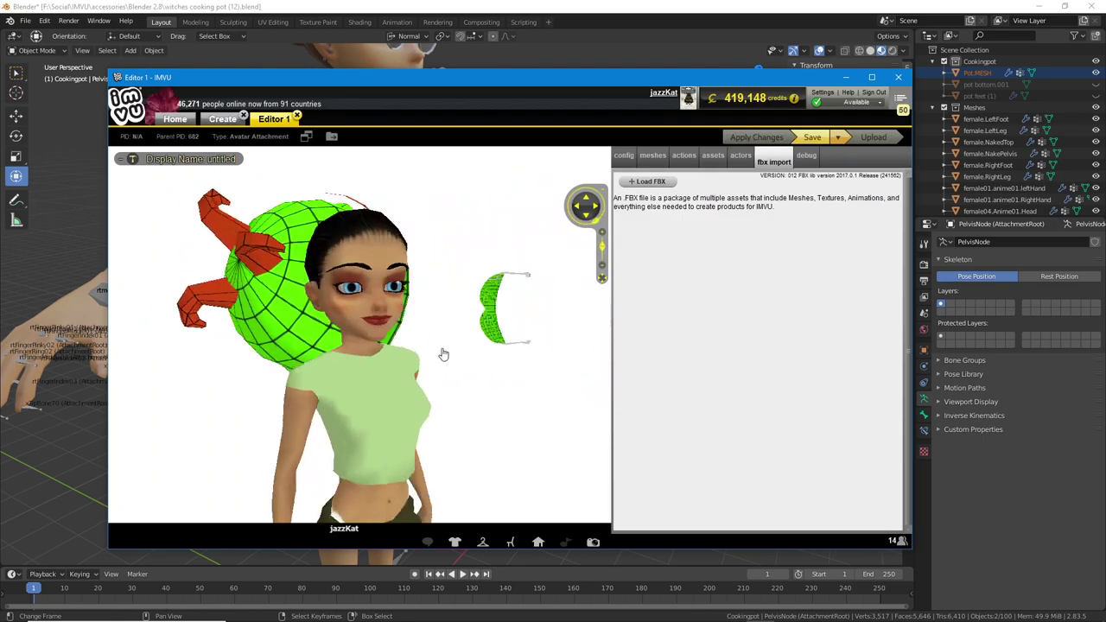
drag(443, 354, 403, 353)
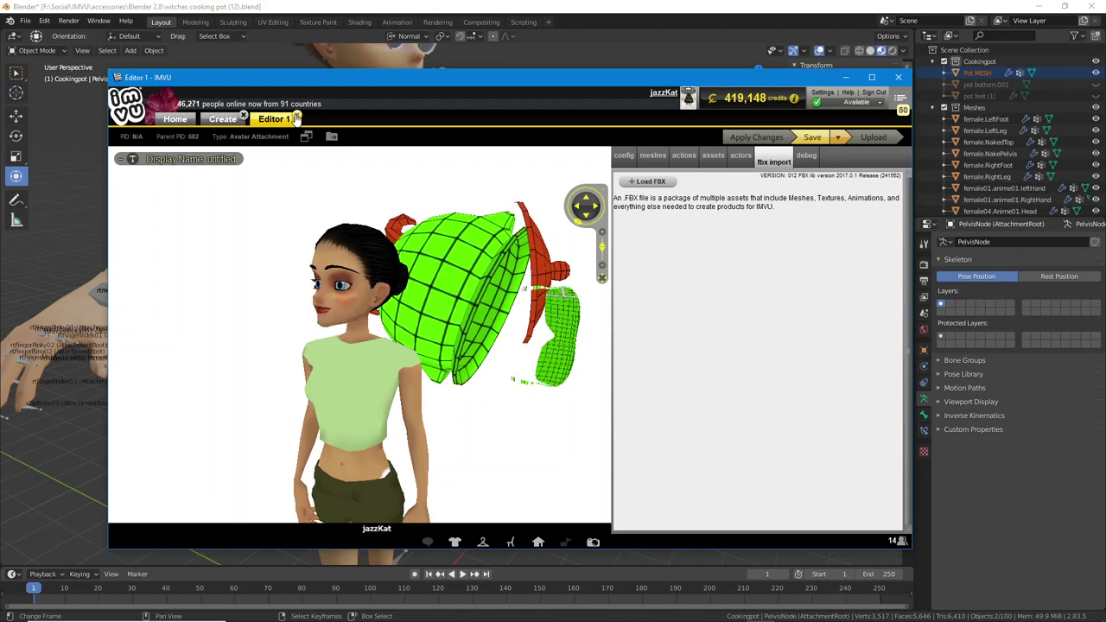
- Close the current editor project without saving and derive a new product from the female Accessory with product ID 682
click(296, 118)
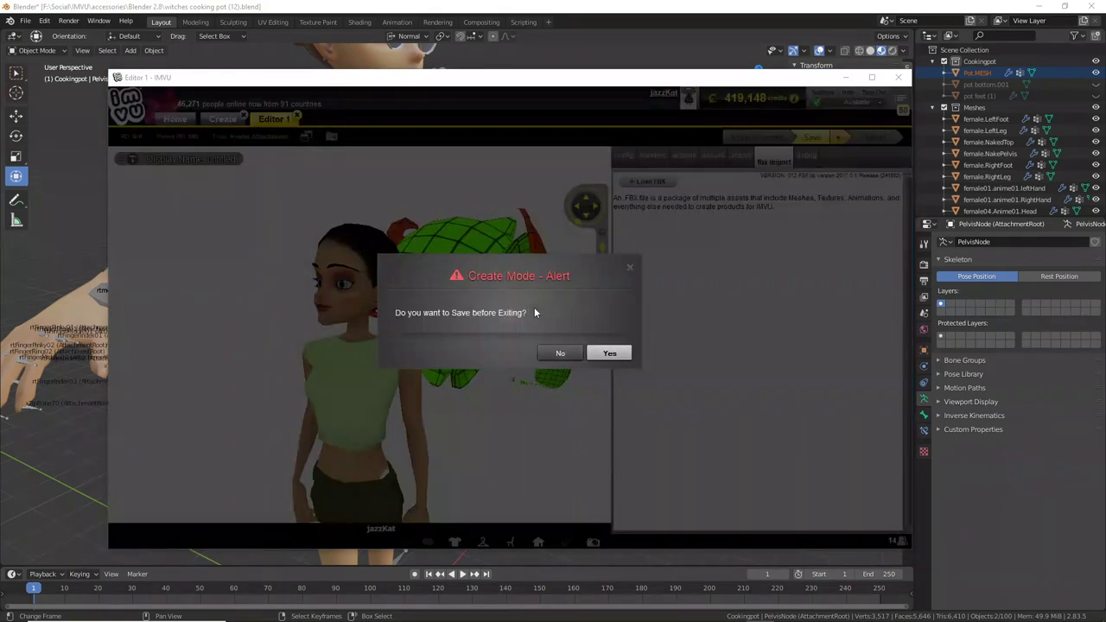
click(559, 353)
click(183, 322)
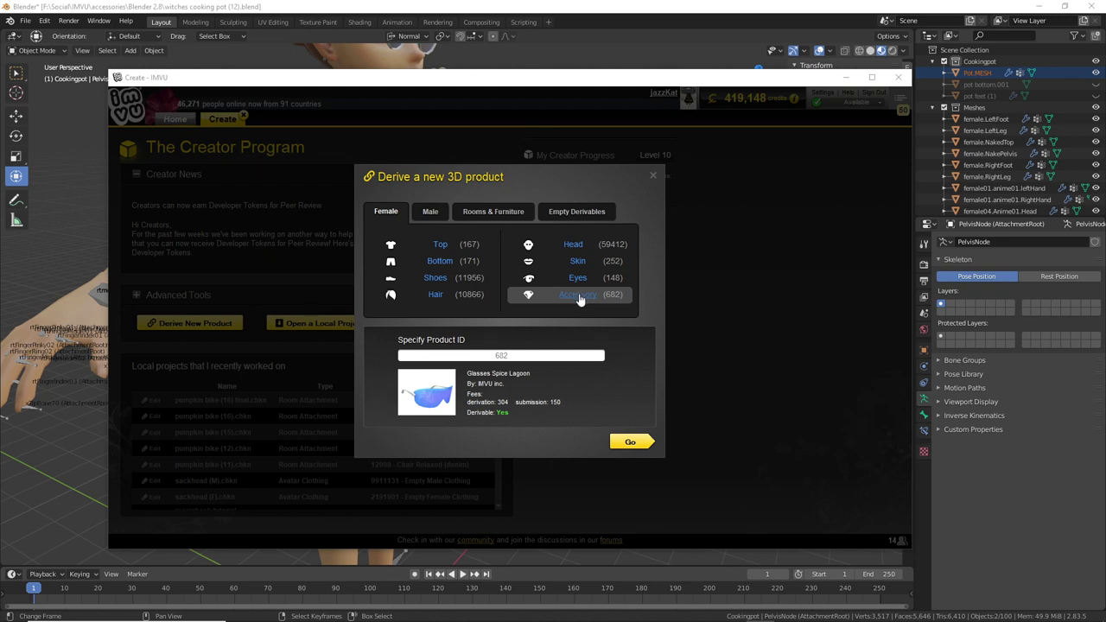
click(627, 442)
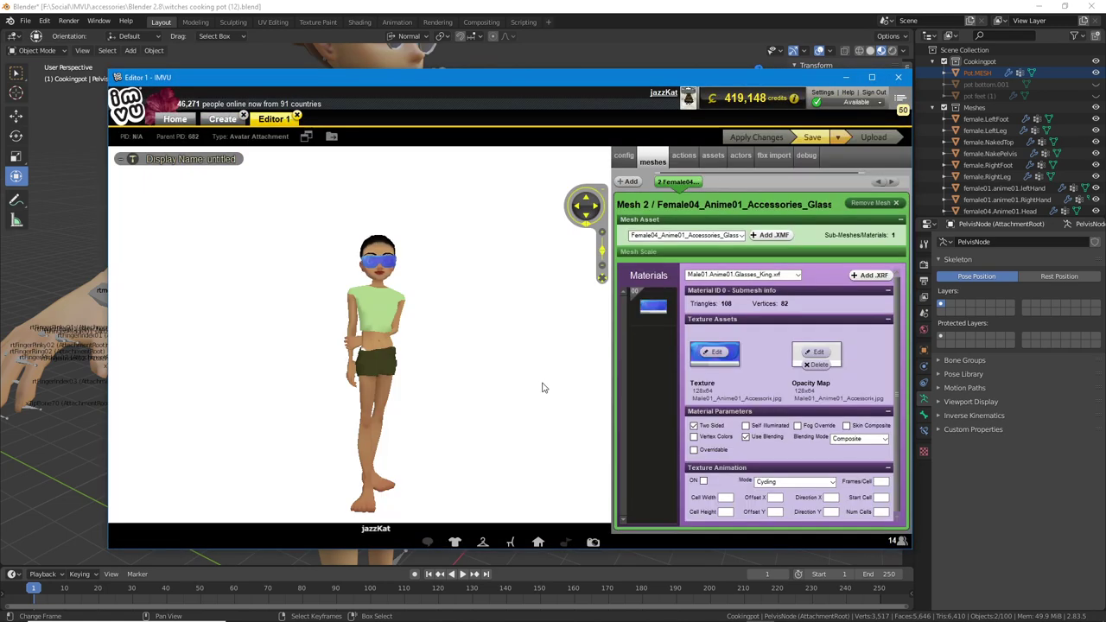
- Load witches cooking pot (11).fbx from the Blender 2.8 folder into the new accessory project
drag(440, 387, 410, 382)
scroll(453, 395, up, 4)
click(773, 160)
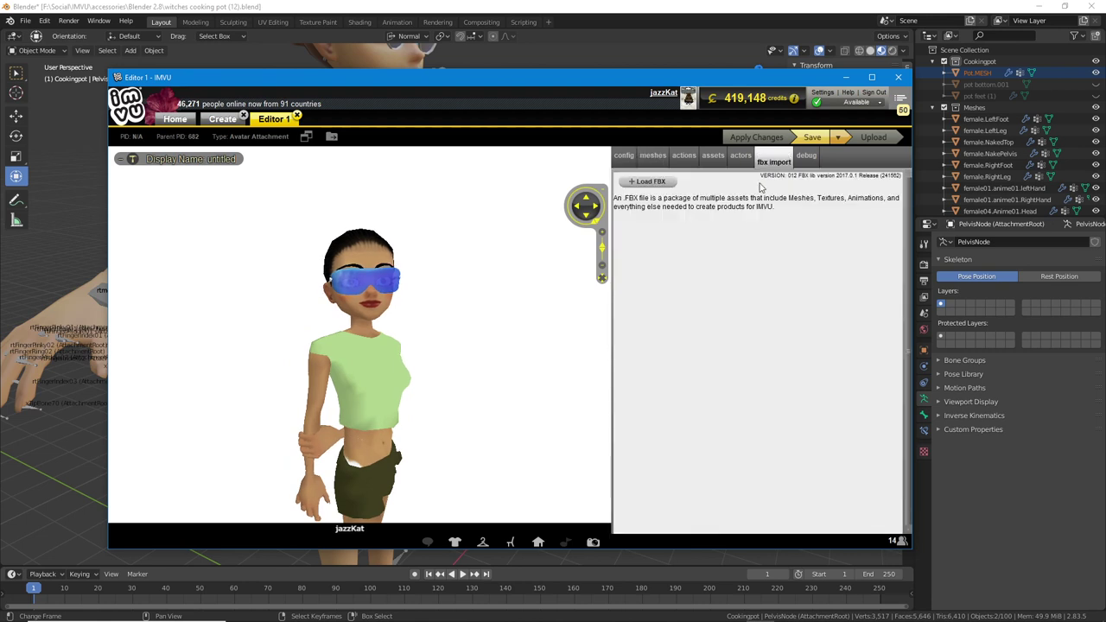
click(648, 182)
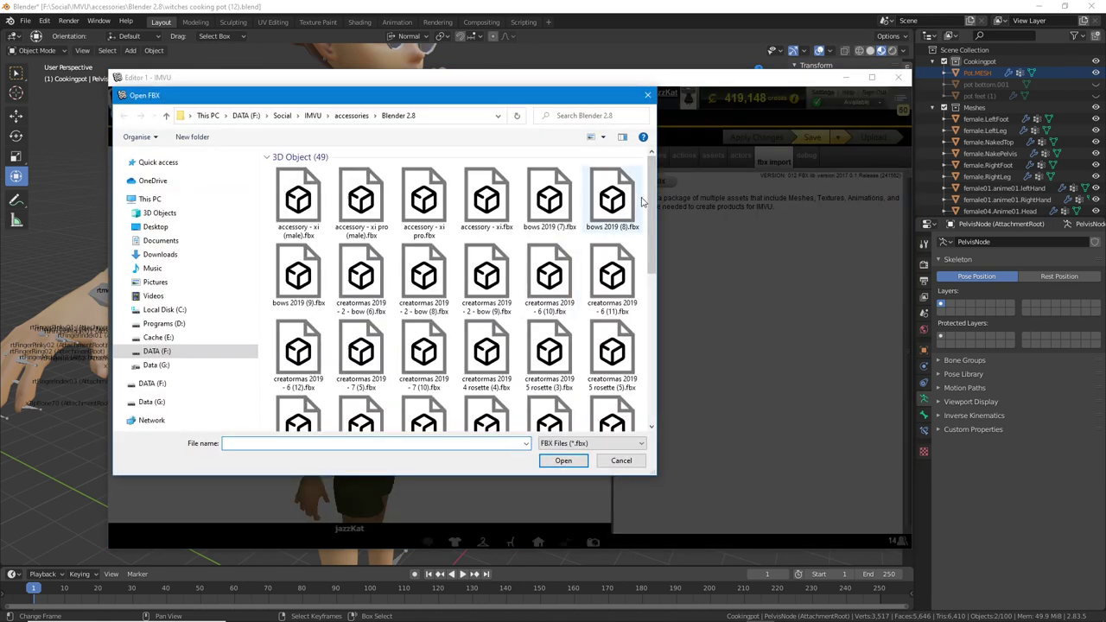
drag(652, 199, 652, 354)
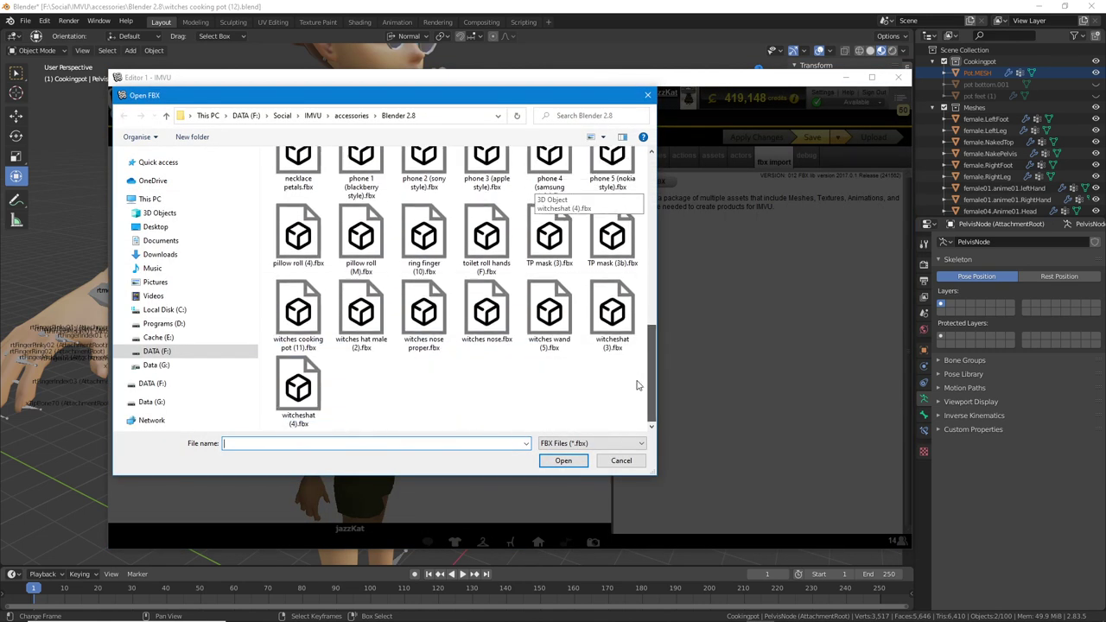
click(298, 311)
click(563, 460)
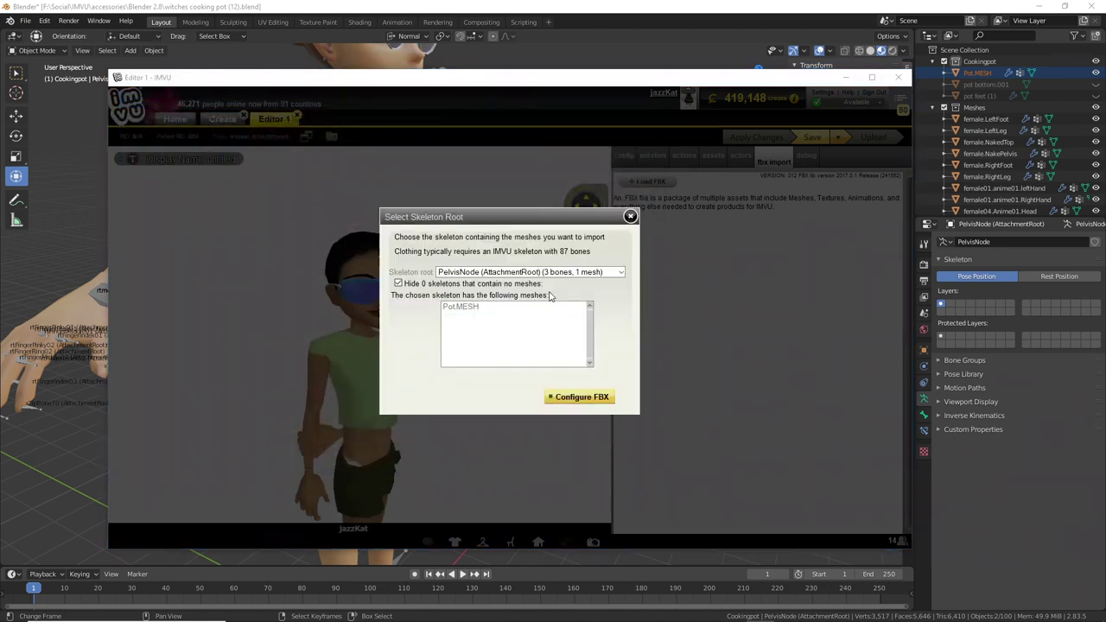
- Import Pot.MESH and its materials from the PelvisNode (AttachmentRoot) skeleton with mesh ID 2, and apply the changes
click(582, 397)
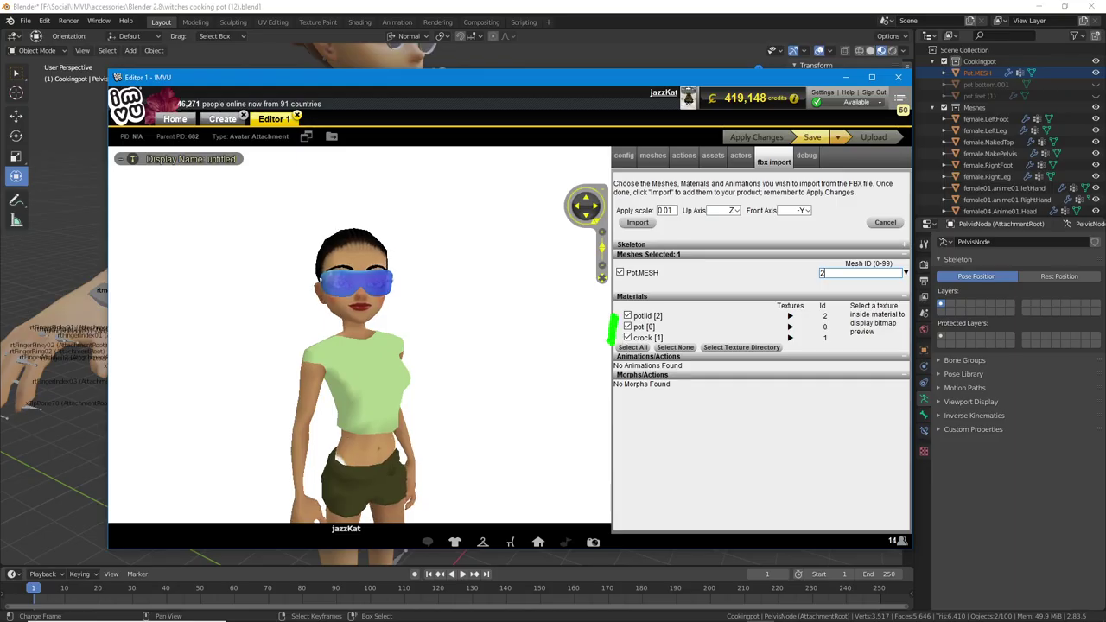
click(637, 222)
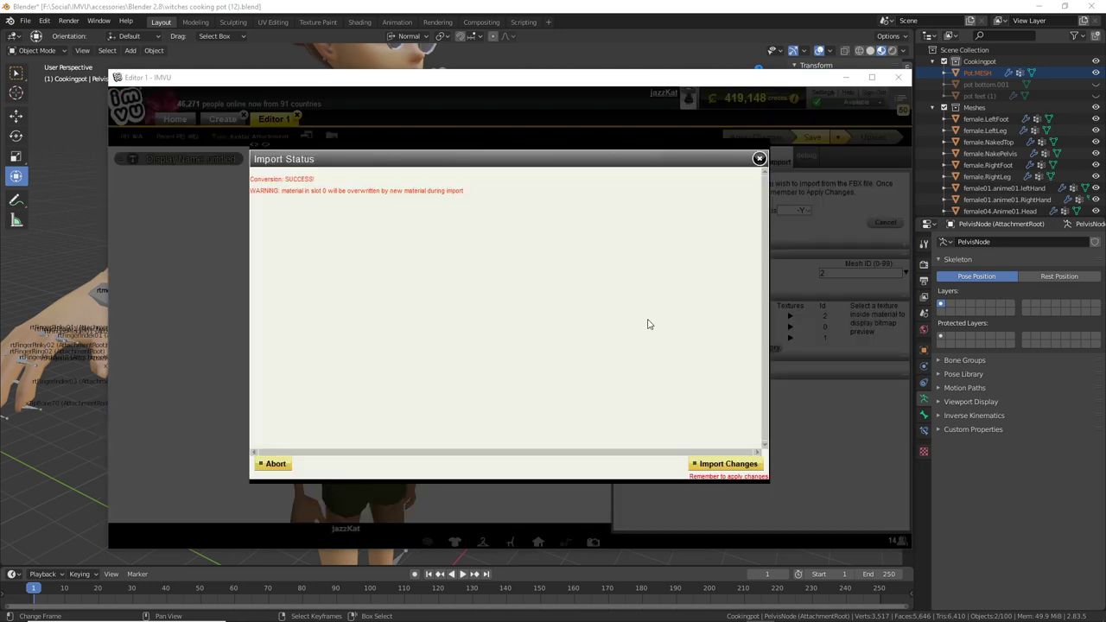
click(714, 462)
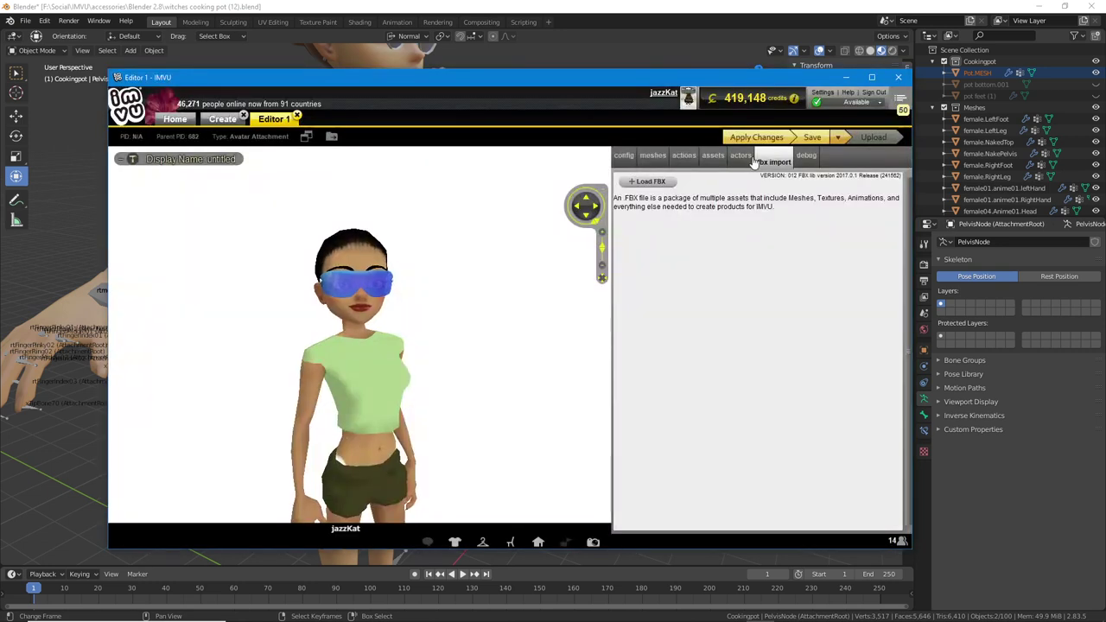
click(757, 138)
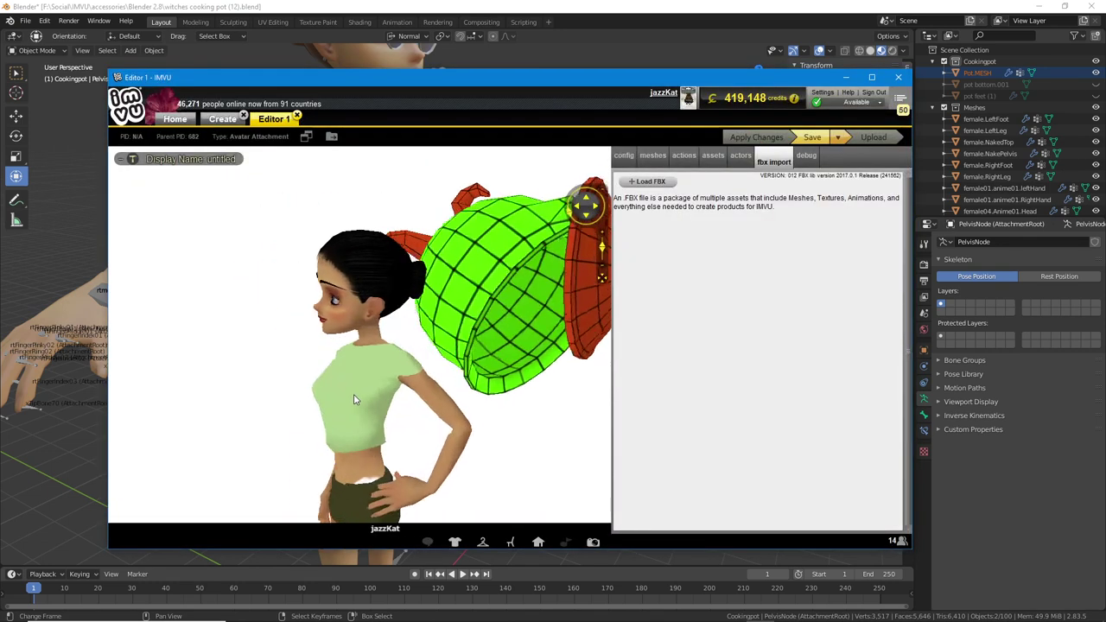
- Set the accessory's Attachment Node to PelvisNode in the skeleton variables and apply the changes
drag(464, 388, 238, 153)
scroll(329, 395, up, 4)
scroll(340, 388, up, 1)
click(623, 155)
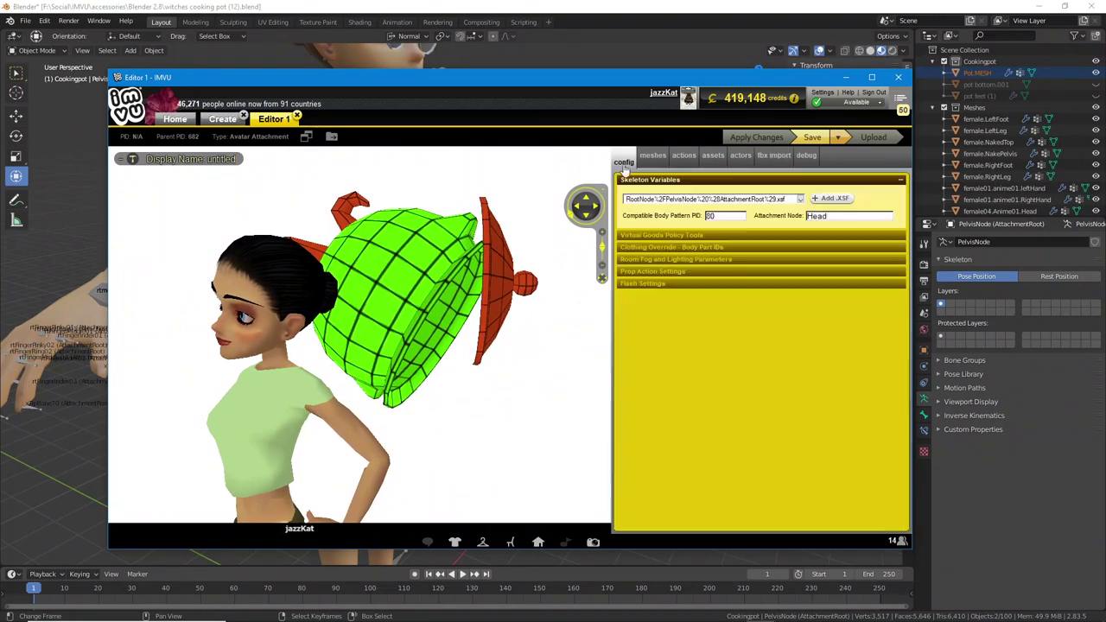
double_click(838, 219)
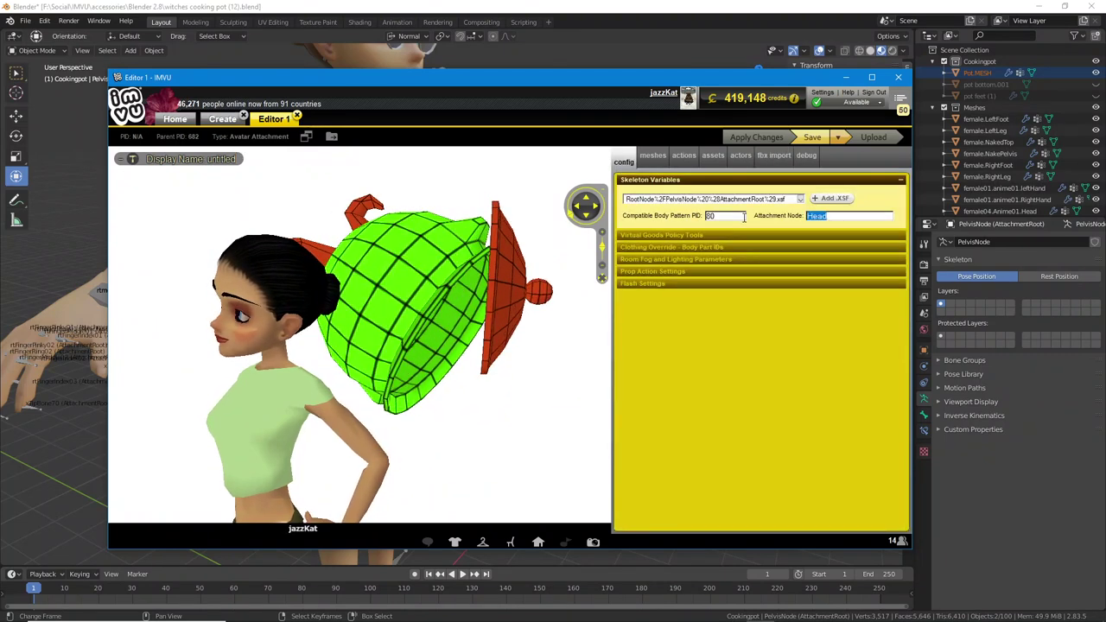
text(Pel)
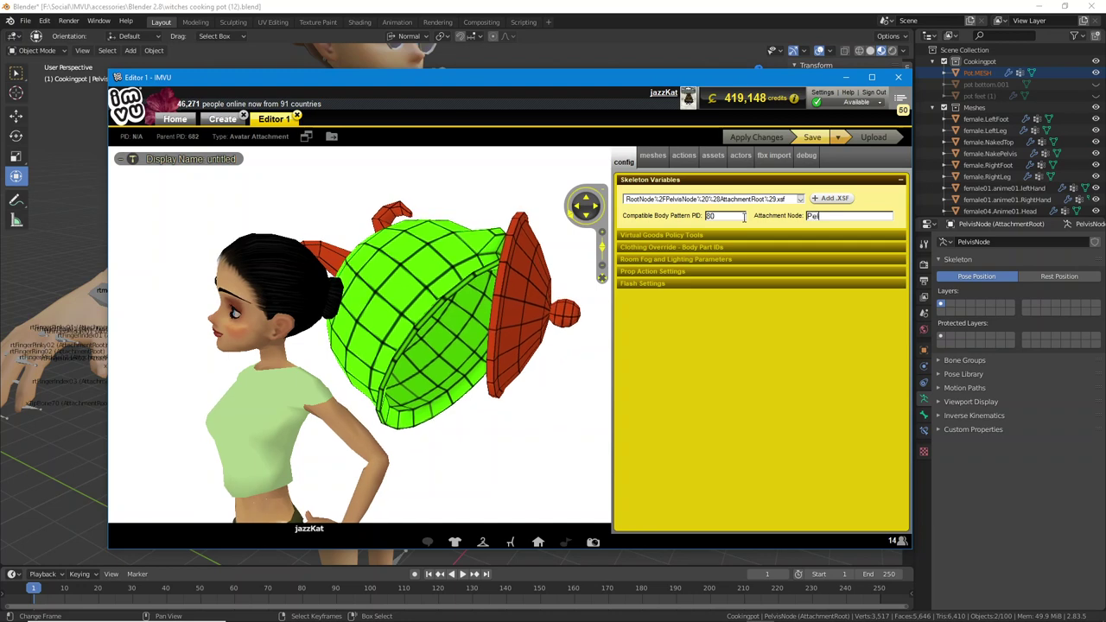
text(visNode)
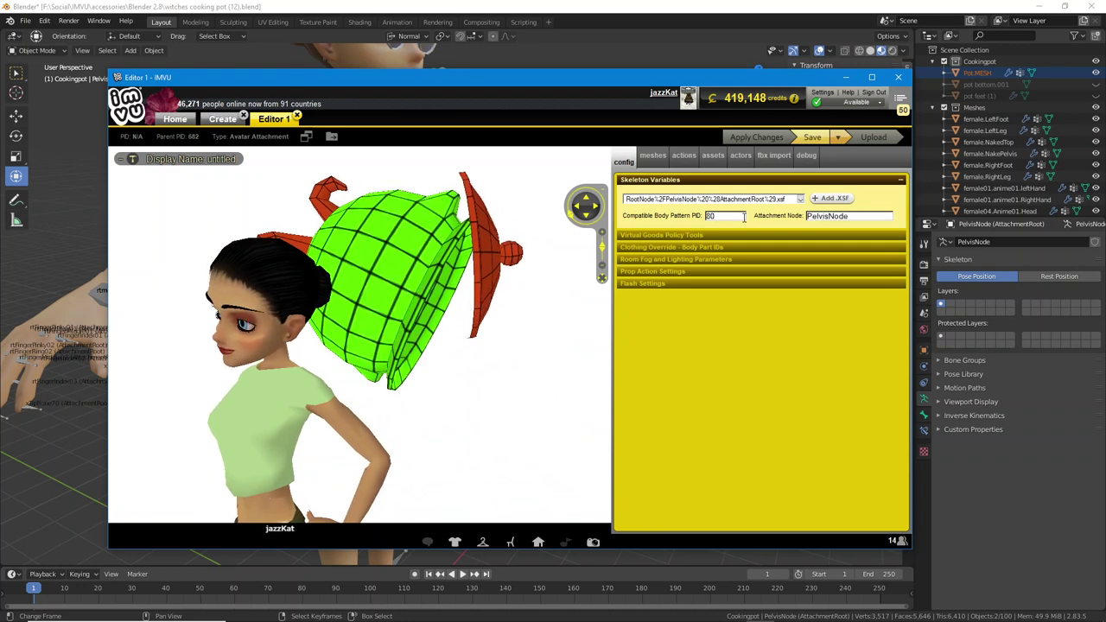
click(756, 136)
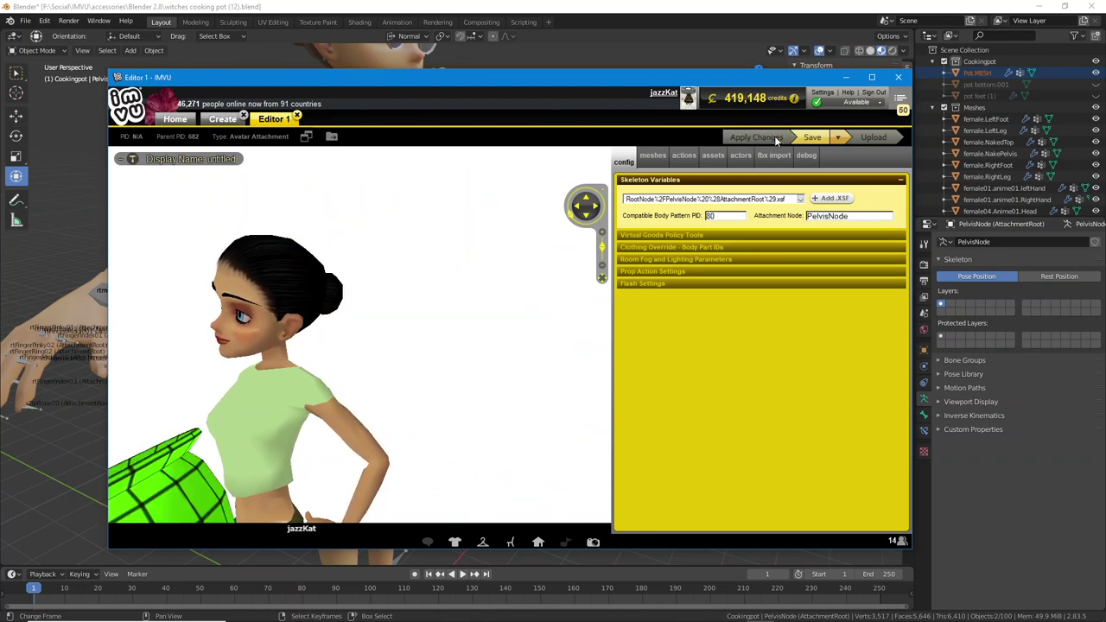
- Make the crock material of Pot.MESH two sided, apply the changes and inspect the inside of the pot
scroll(387, 385, down, 5)
drag(382, 401, 462, 410)
scroll(555, 389, up, 4)
click(652, 157)
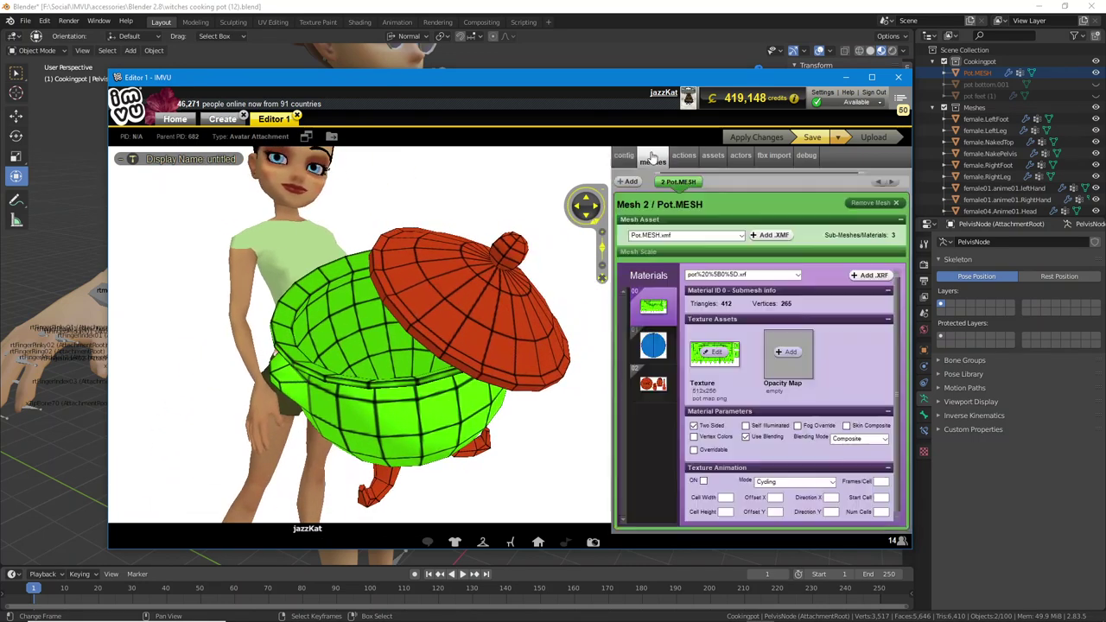
click(656, 346)
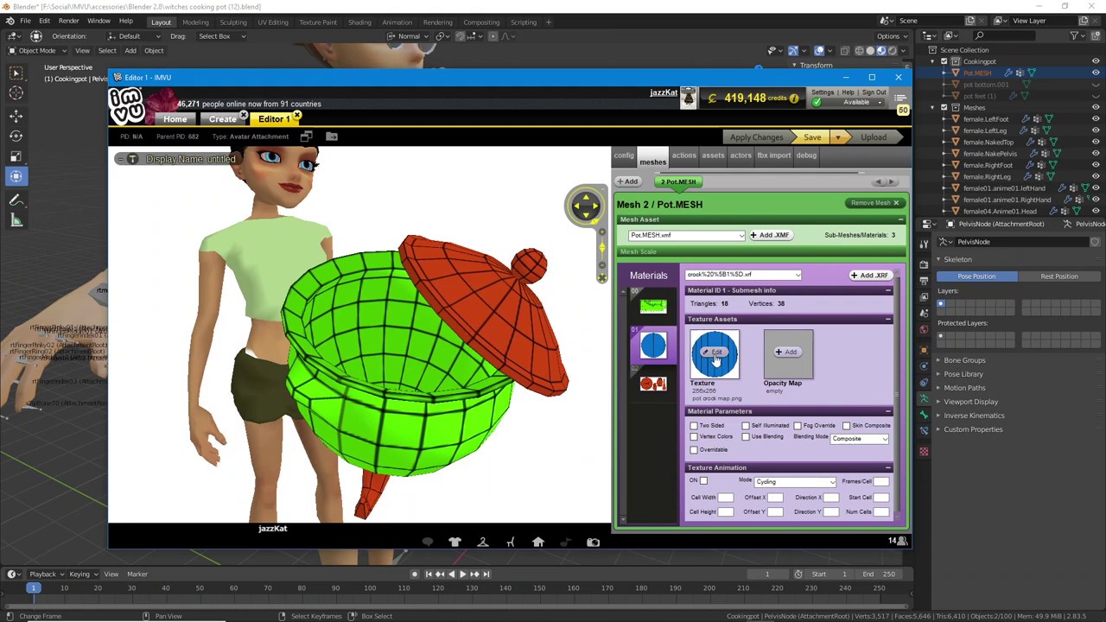
click(693, 425)
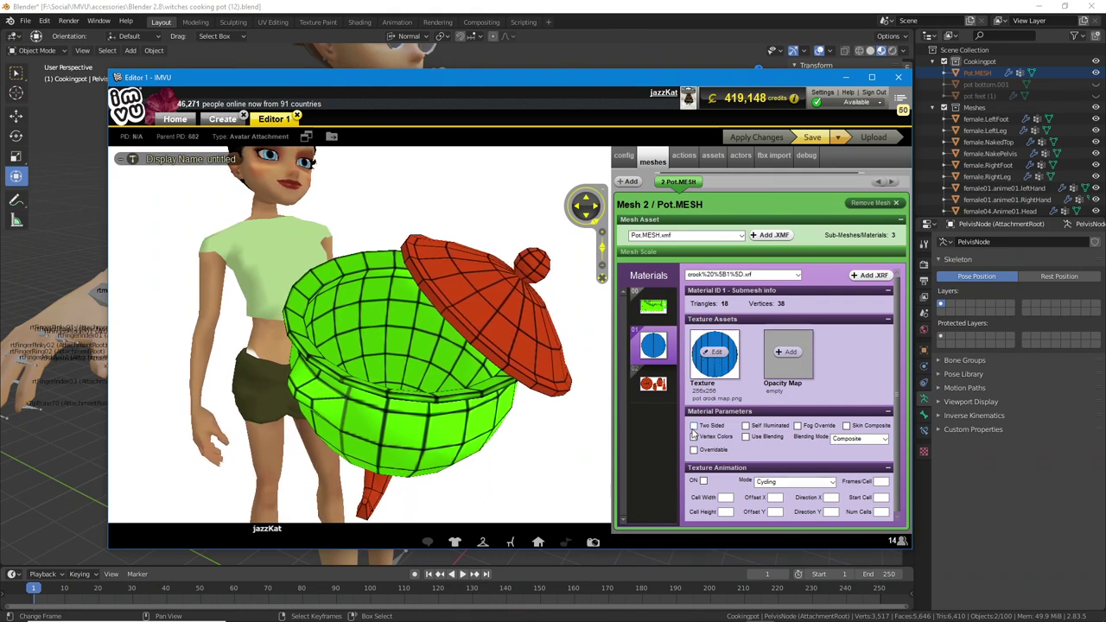
click(757, 137)
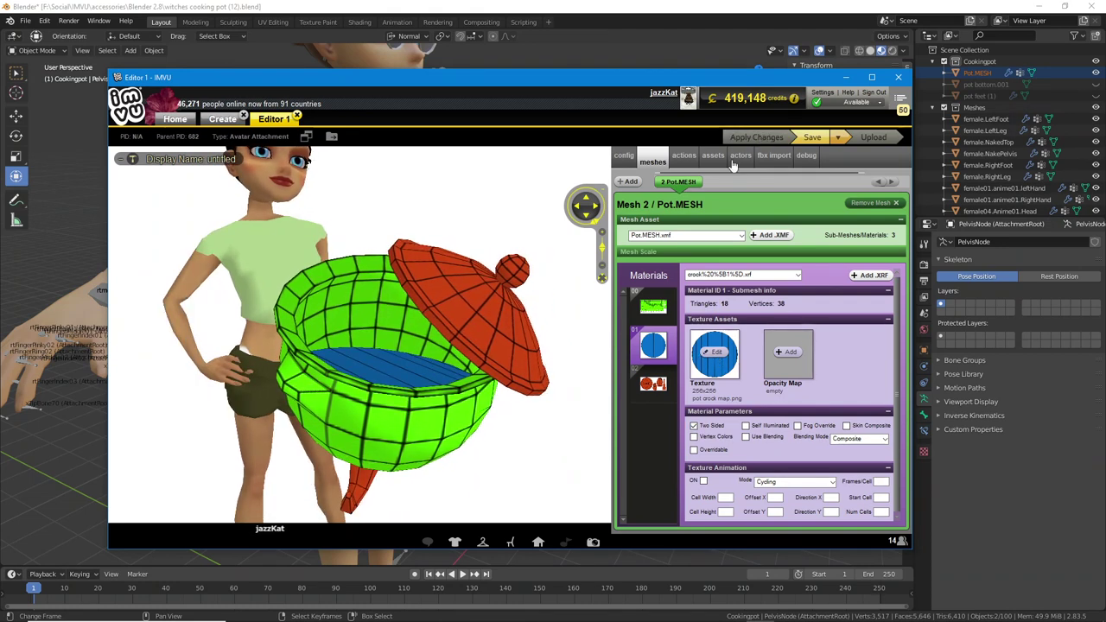
scroll(422, 352, up, 5)
scroll(471, 352, down, 5)
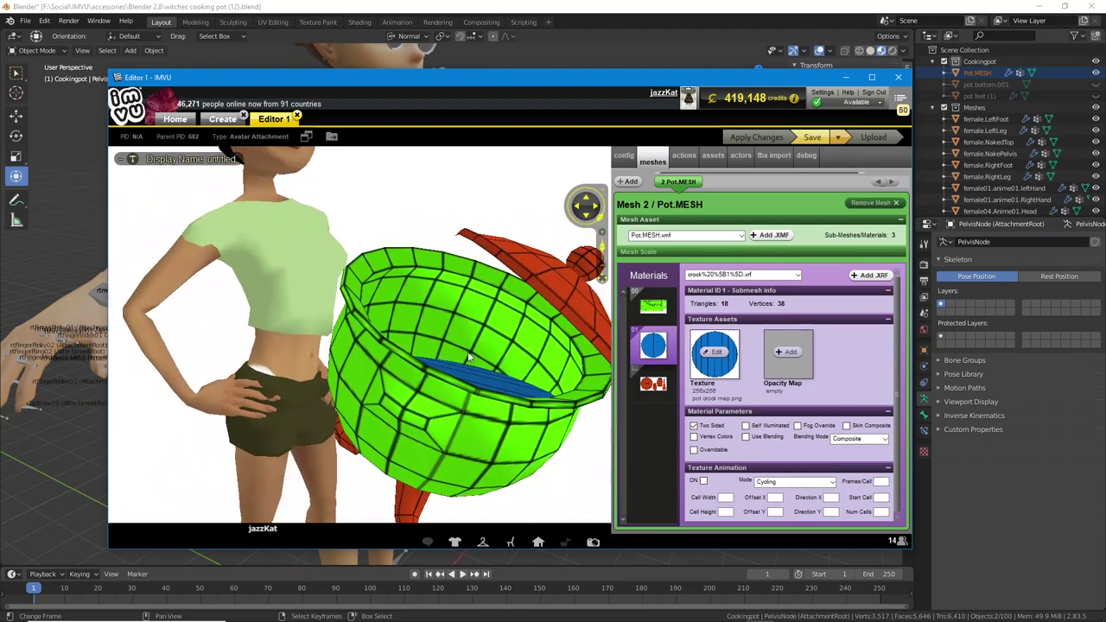
mouse_move(455, 359)
mouse_down()
mouse_move(399, 384)
mouse_move(423, 380)
mouse_move(261, 351)
mouse_move(486, 366)
mouse_move(405, 363)
mouse_move(413, 382)
mouse_move(463, 366)
mouse_up()
- Switch to Blender and show the Face Orientation overlay to check the normals of the surface inside the pot
click(476, 6)
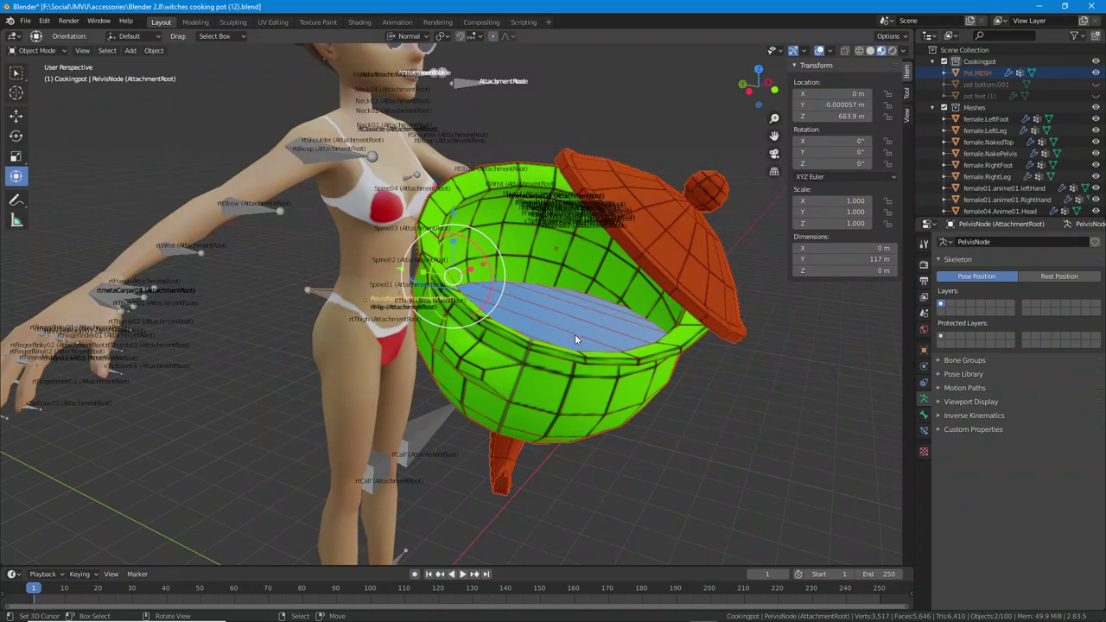
middle_drag(574, 334, 571, 328)
click(831, 51)
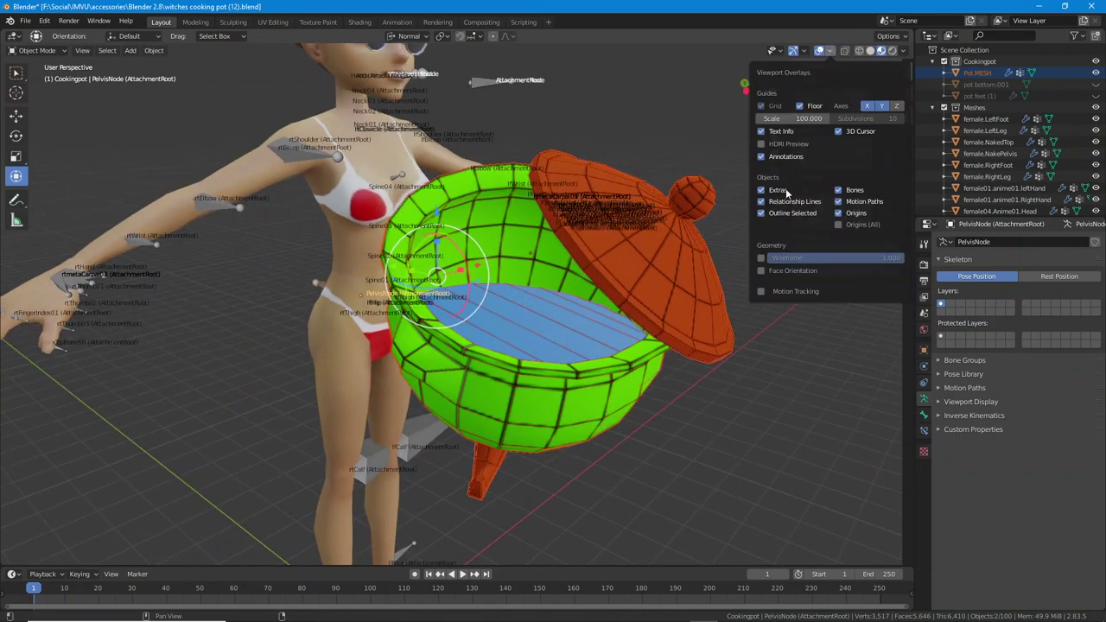
click(761, 270)
key(n)
middle_drag(512, 318, 544, 337)
scroll(518, 326, up, 3)
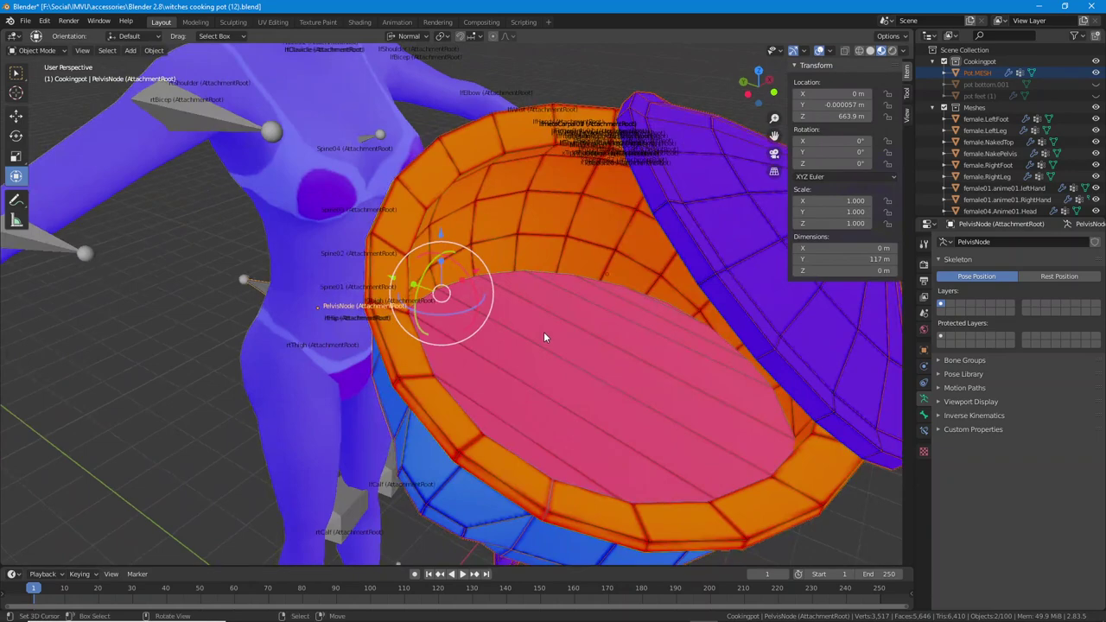
- Select only the _crock vertex group of Pot.MESH in Edit Mode and flip the normals of its faces
click(664, 304)
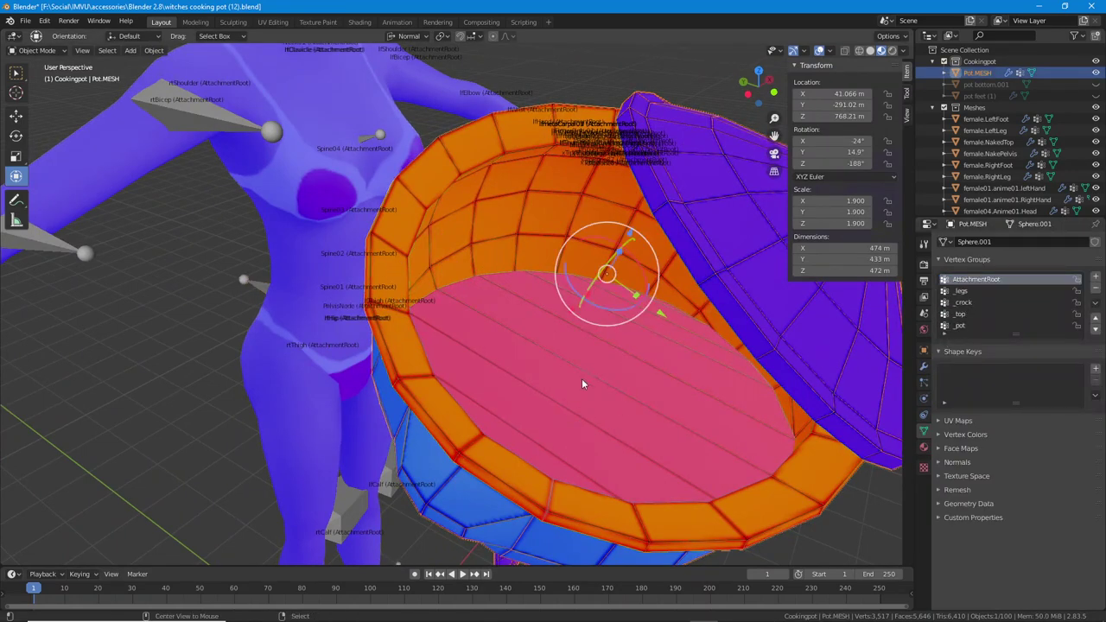
key(alt+a)
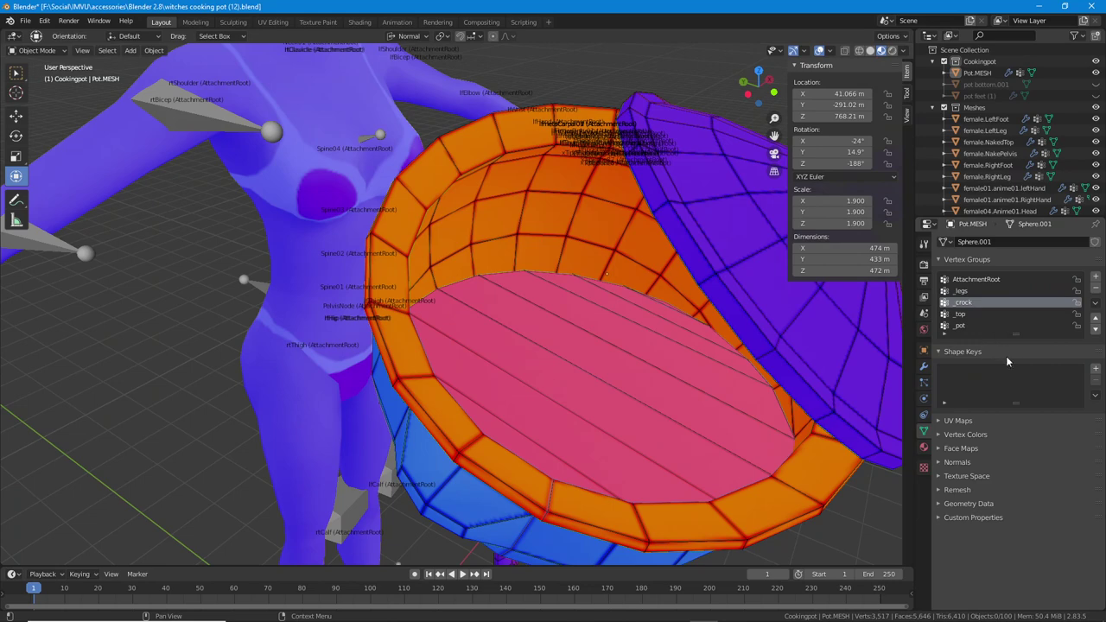
key(Tab)
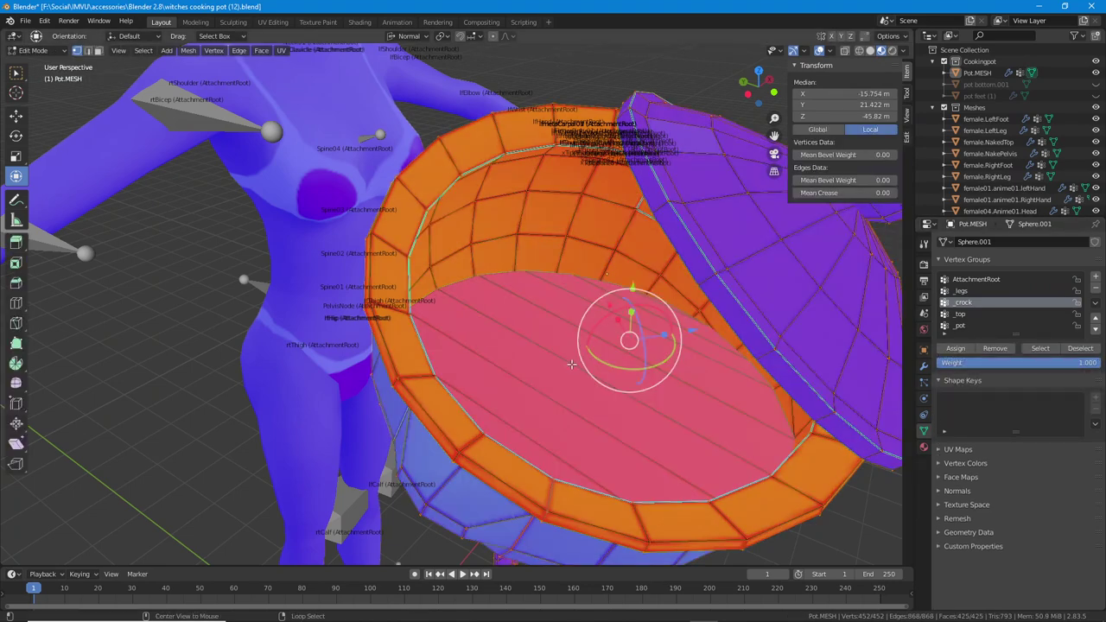
key(alt+a)
click(1040, 348)
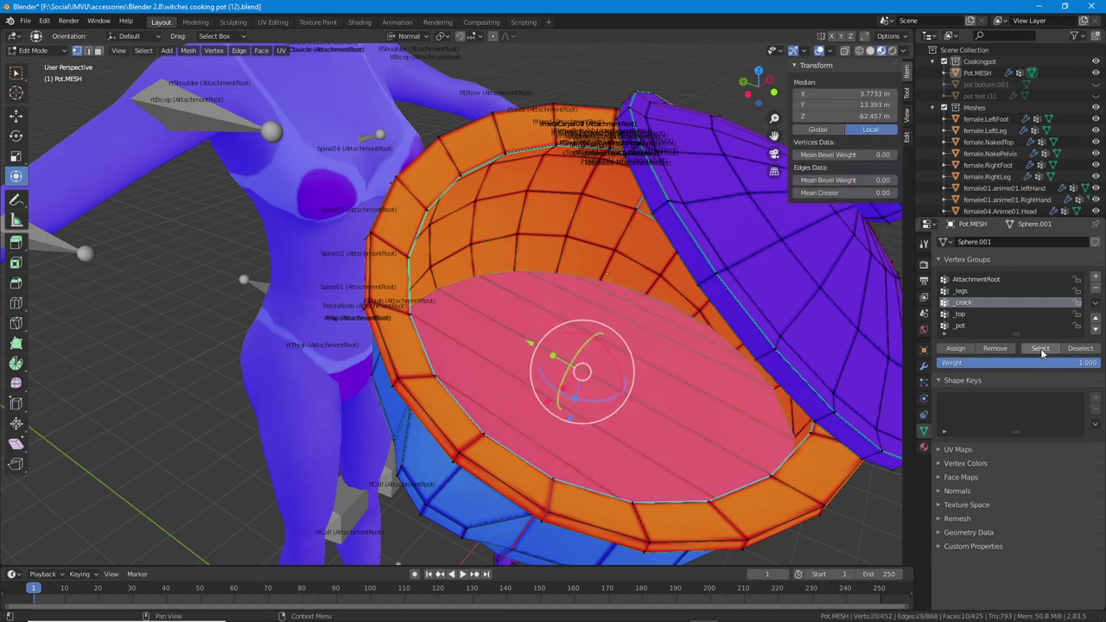
click(188, 51)
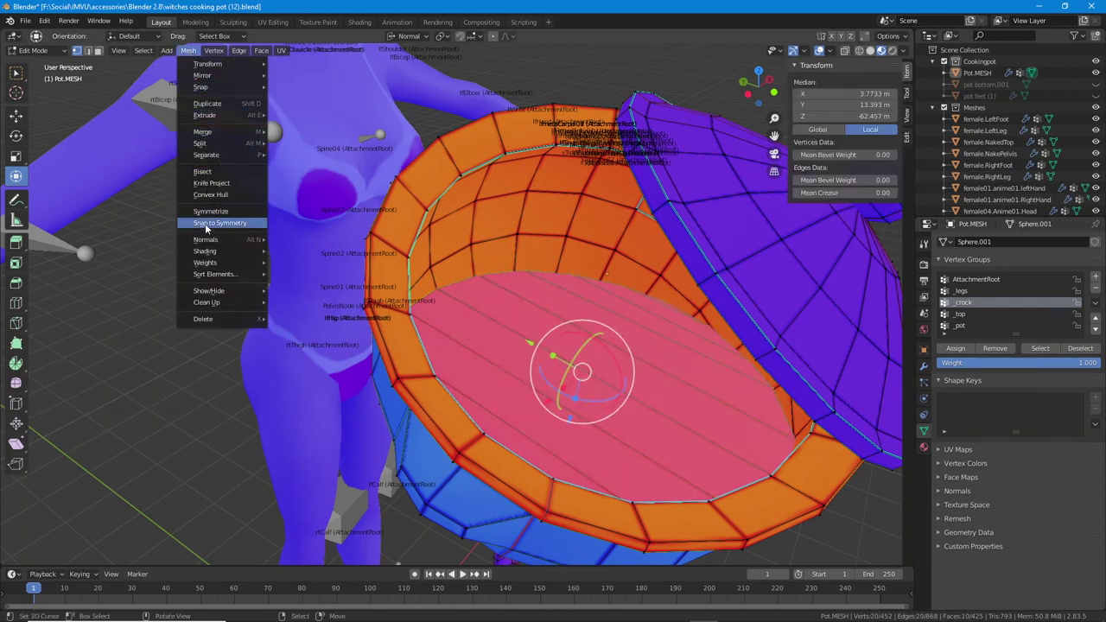
mouse_move(205, 245)
click(291, 239)
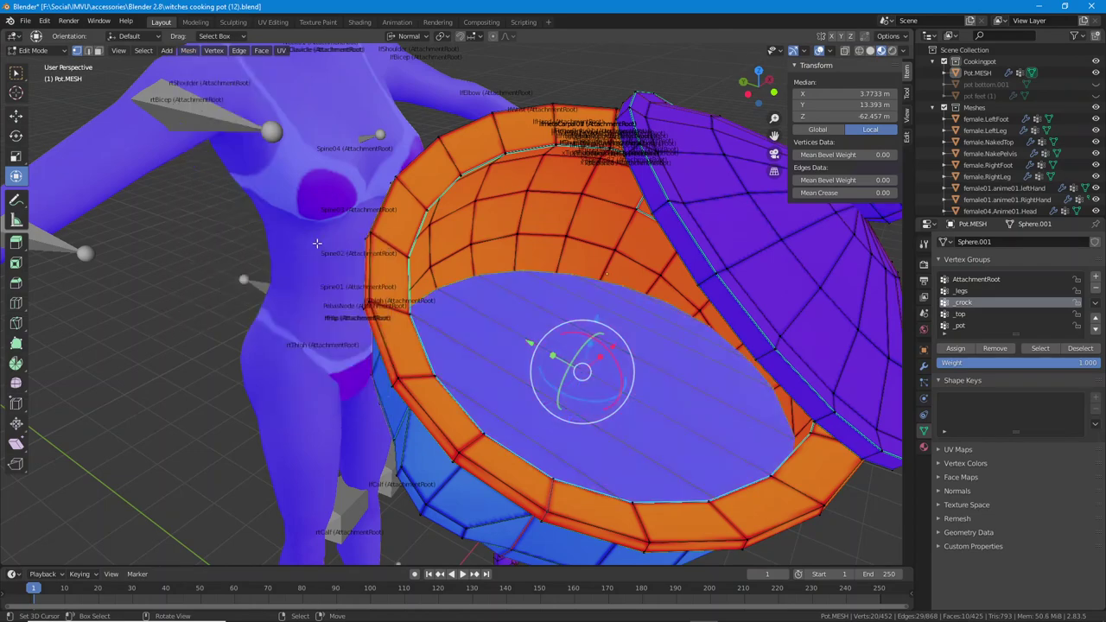
- Turn off the Face Orientation overlay to show the pot with its textures
middle_drag(627, 343, 390, 282)
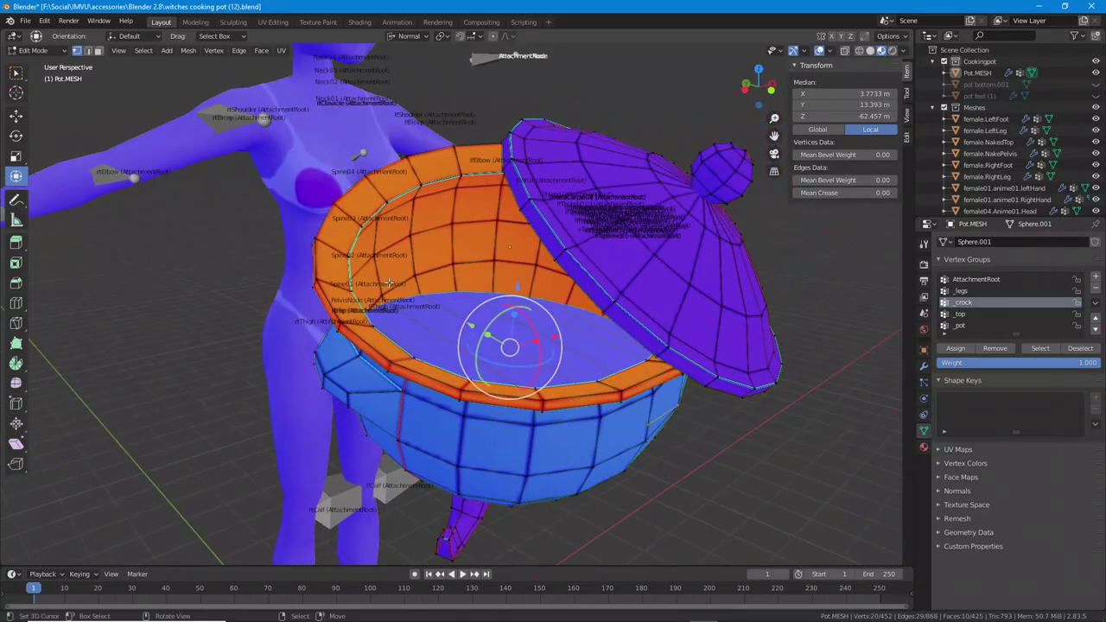
click(831, 51)
click(762, 271)
middle_drag(486, 323, 513, 325)
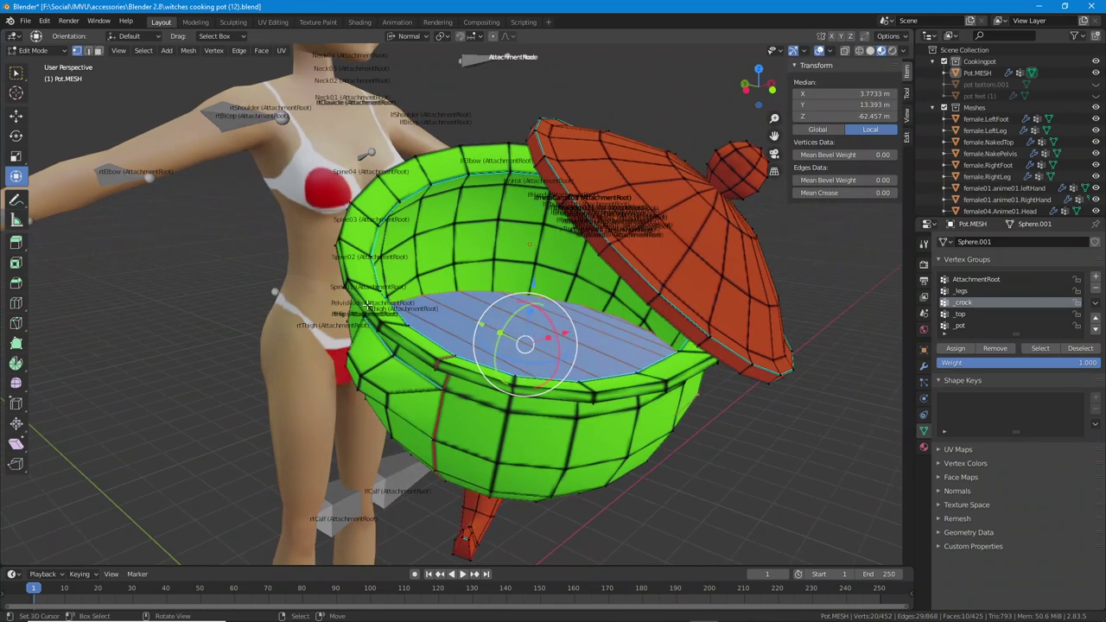
- Return to Object Mode, select the pot and switch back to the IMVU editor
key(ctrl+Tab)
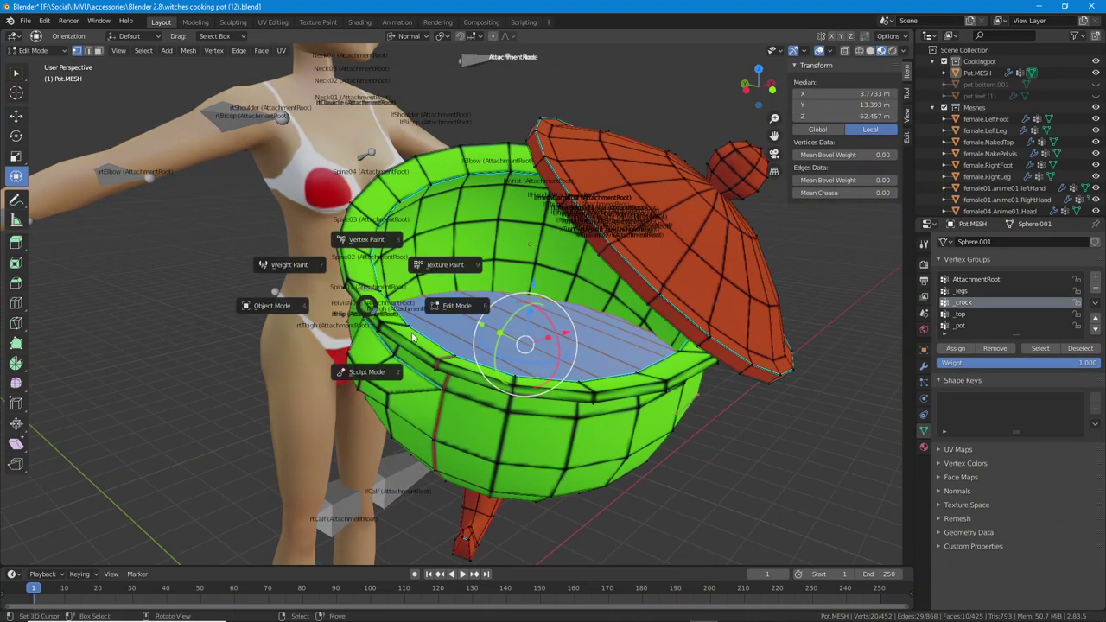
click(273, 306)
middle_drag(432, 336, 473, 341)
click(461, 391)
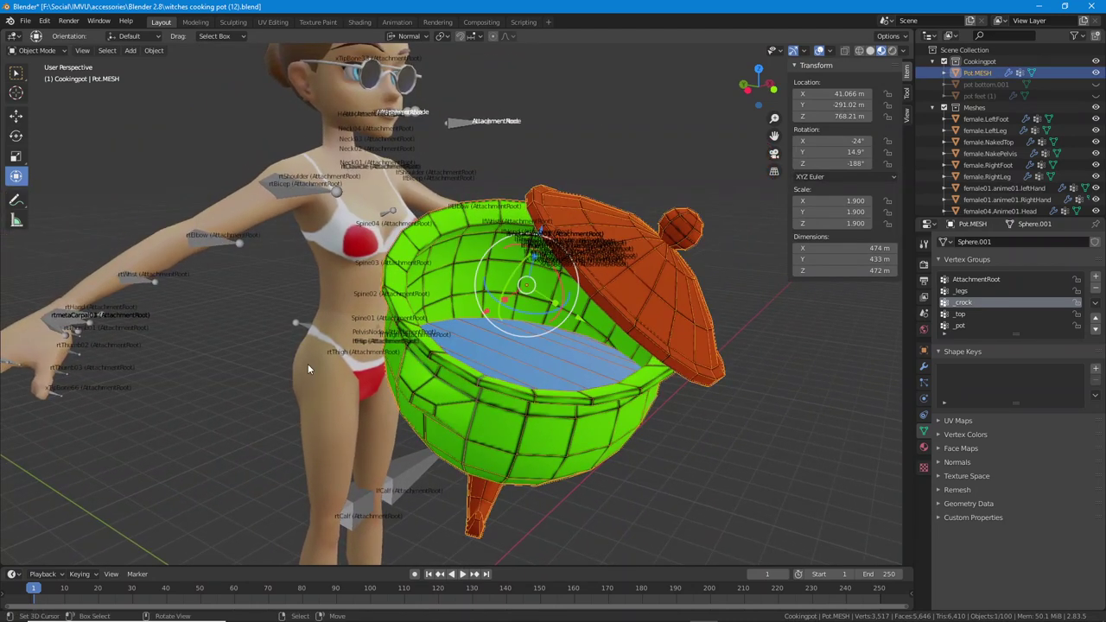
click(759, 611)
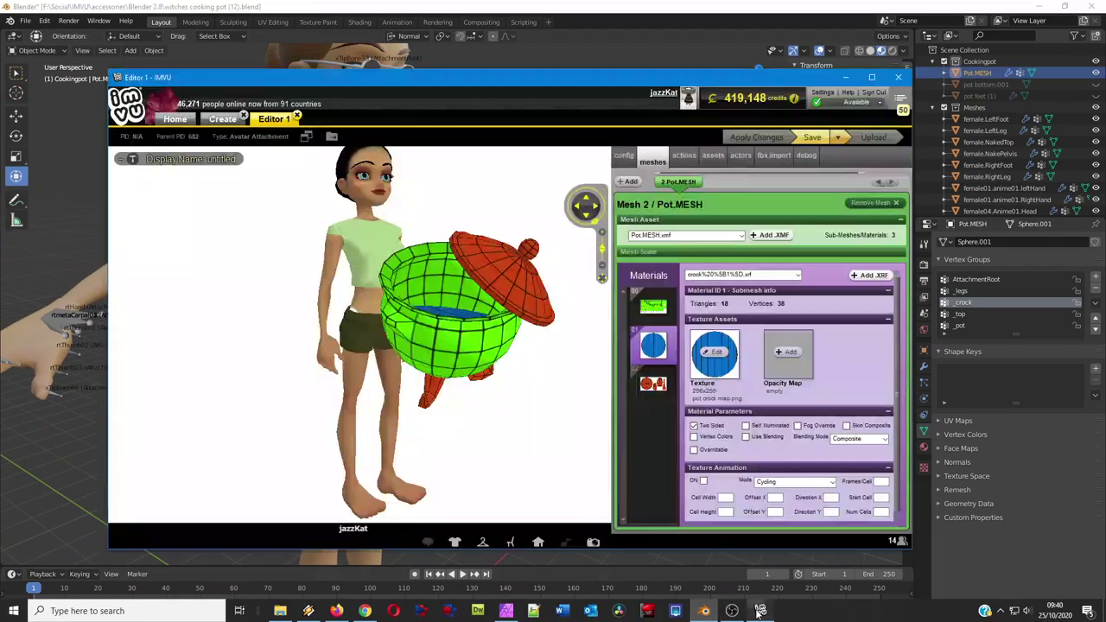
- Make the pot lid material (ID 2) of Pot.MESH two sided and apply the changes to the female accessory
scroll(422, 392, up, 5)
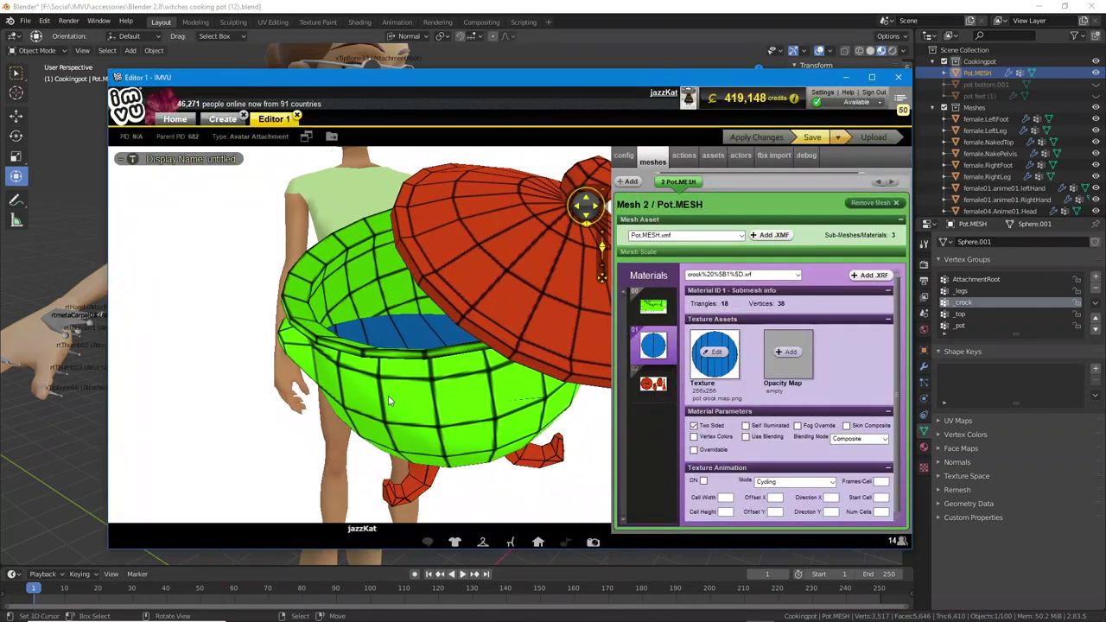
drag(388, 395, 484, 395)
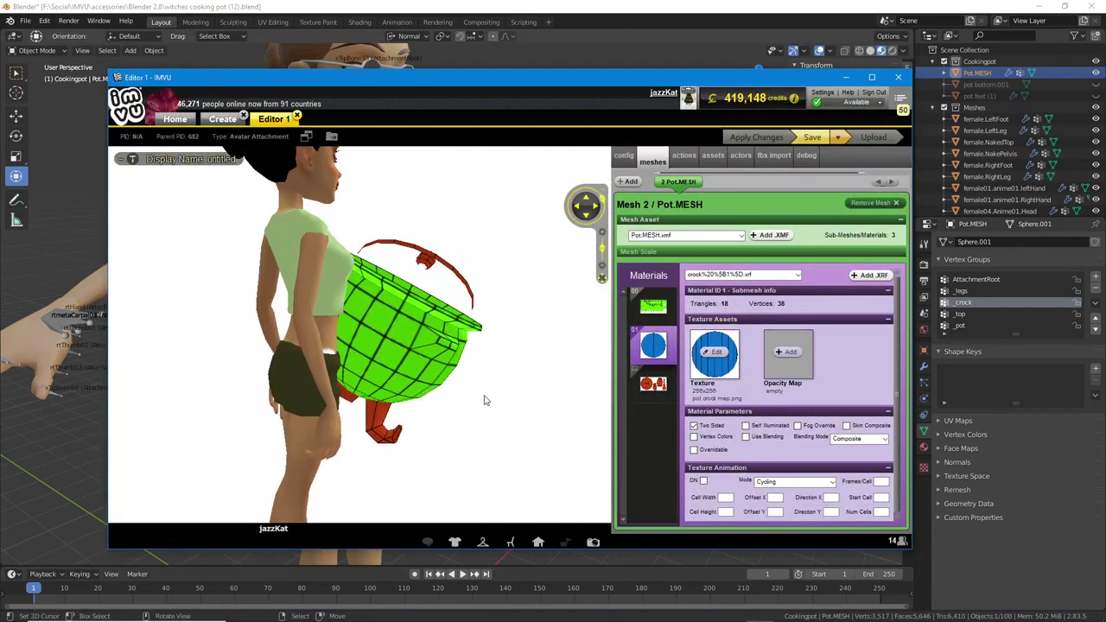
scroll(483, 398, up, 3)
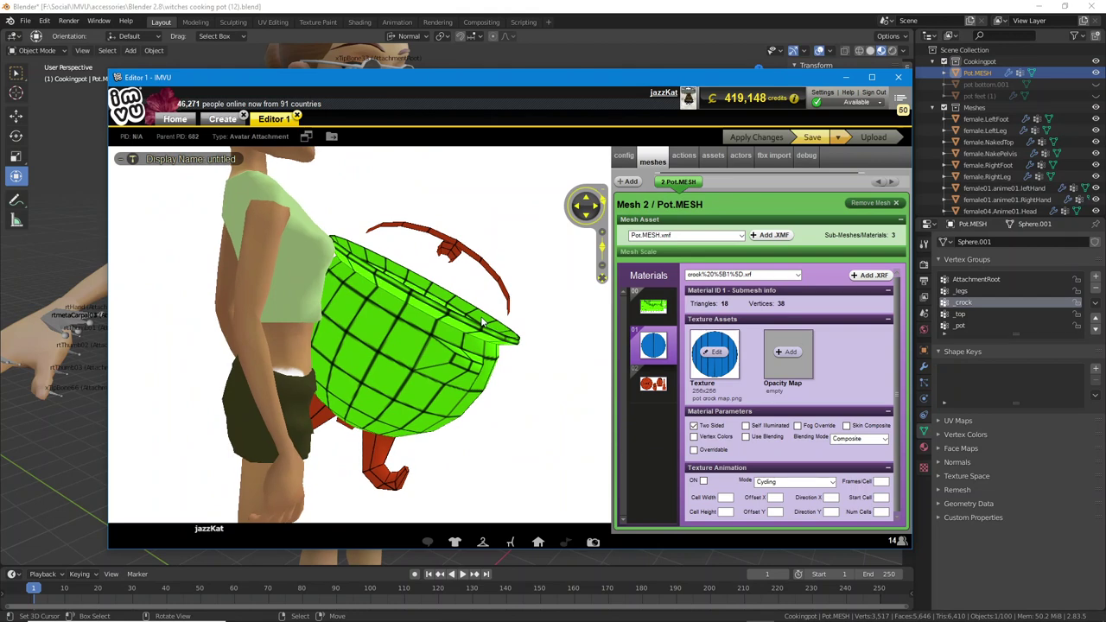
right_drag(482, 321, 469, 242)
click(659, 383)
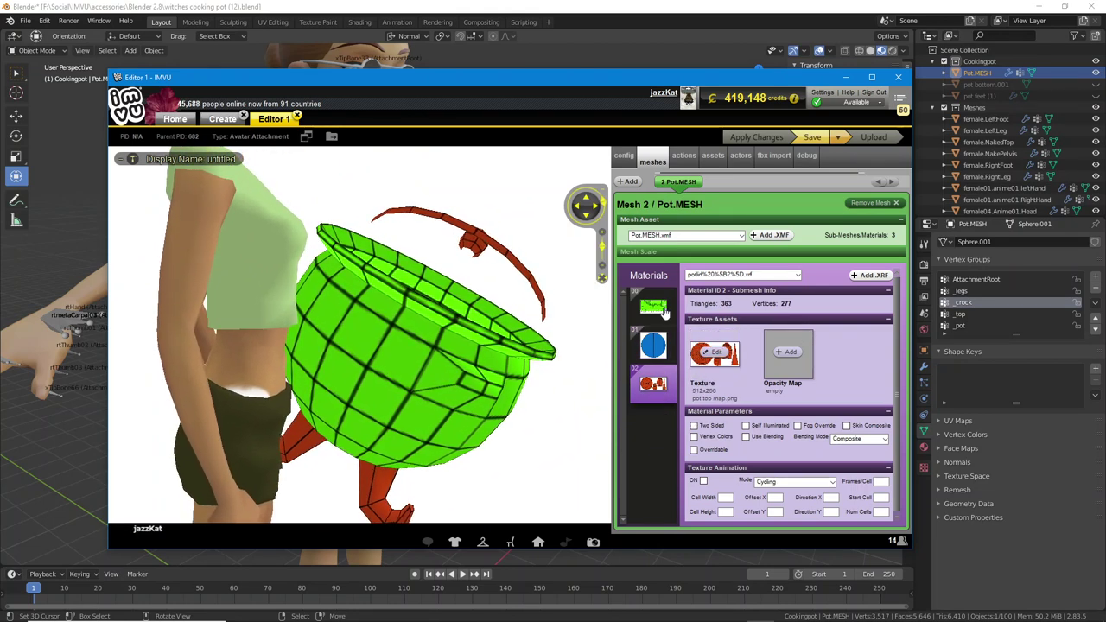
click(694, 425)
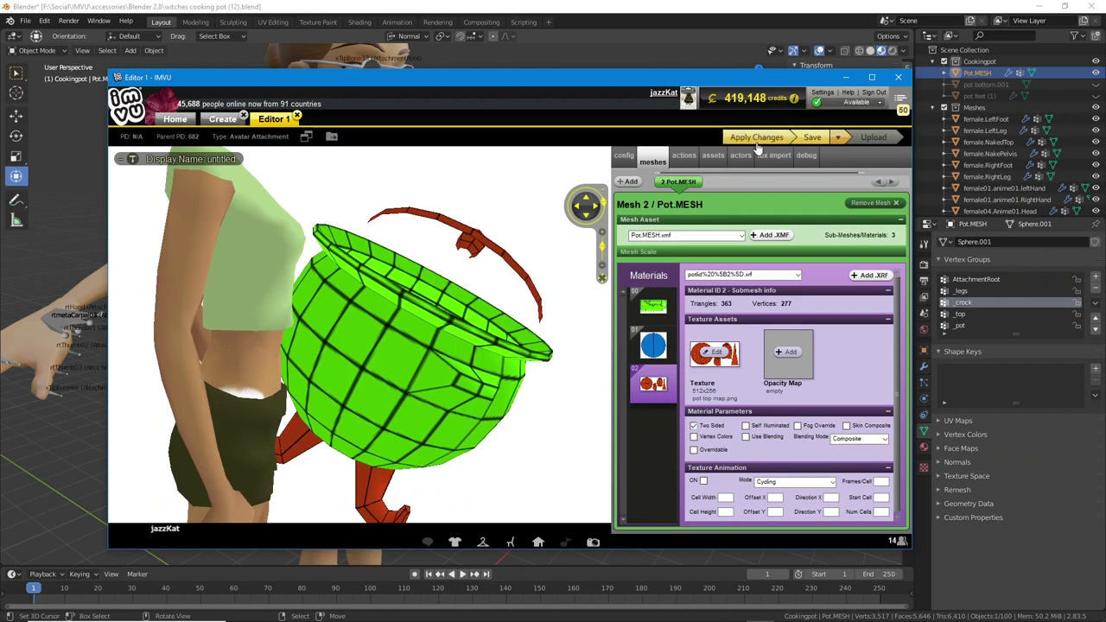
click(757, 147)
drag(511, 302, 458, 350)
- Switch to Blender and select the pot mesh together with the PelvisNode armature
click(441, 7)
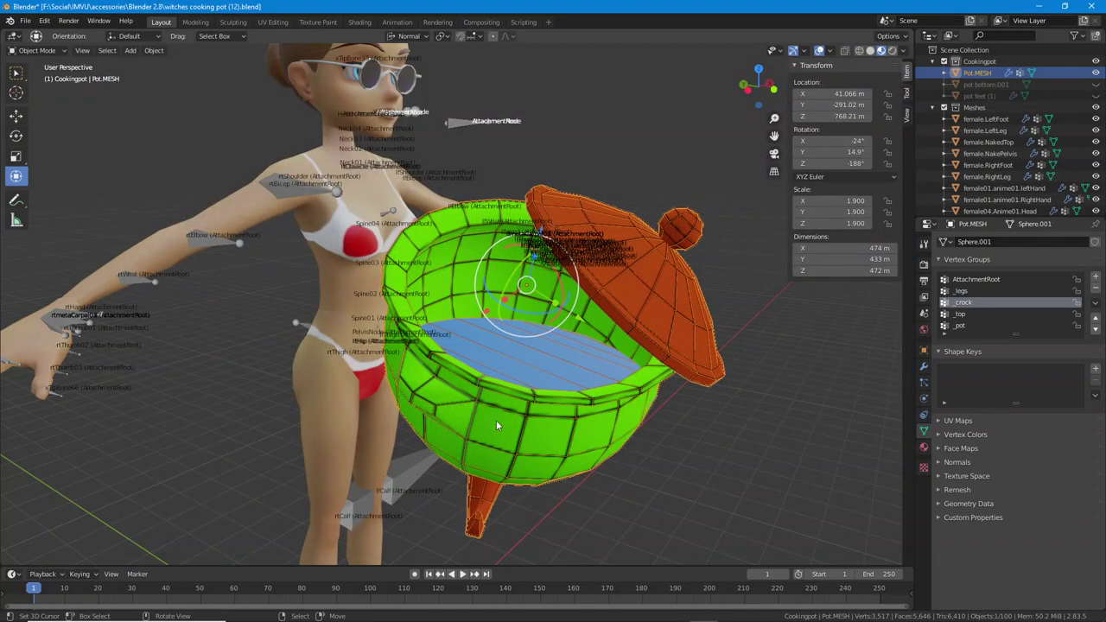
key(alt+a)
click(559, 428)
shift+click(299, 321)
middle_drag(236, 379, 253, 384)
- Export the selected pot and armature as FBX, overwriting witches cooking pot (11).fbx, after reviewing the geometry and armature options
click(27, 20)
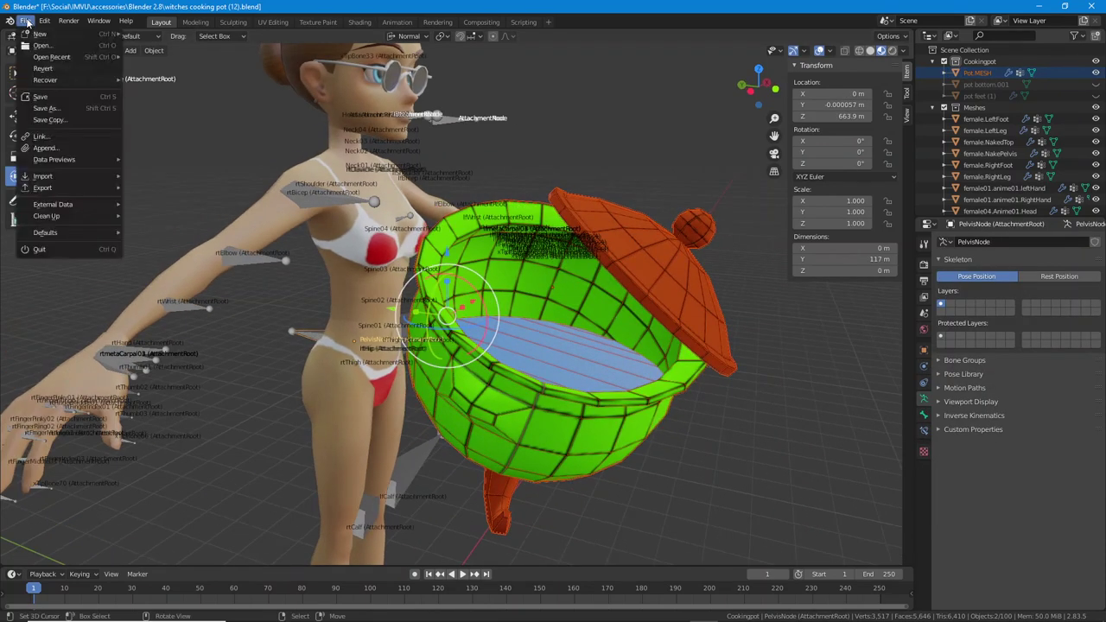
mouse_move(58, 190)
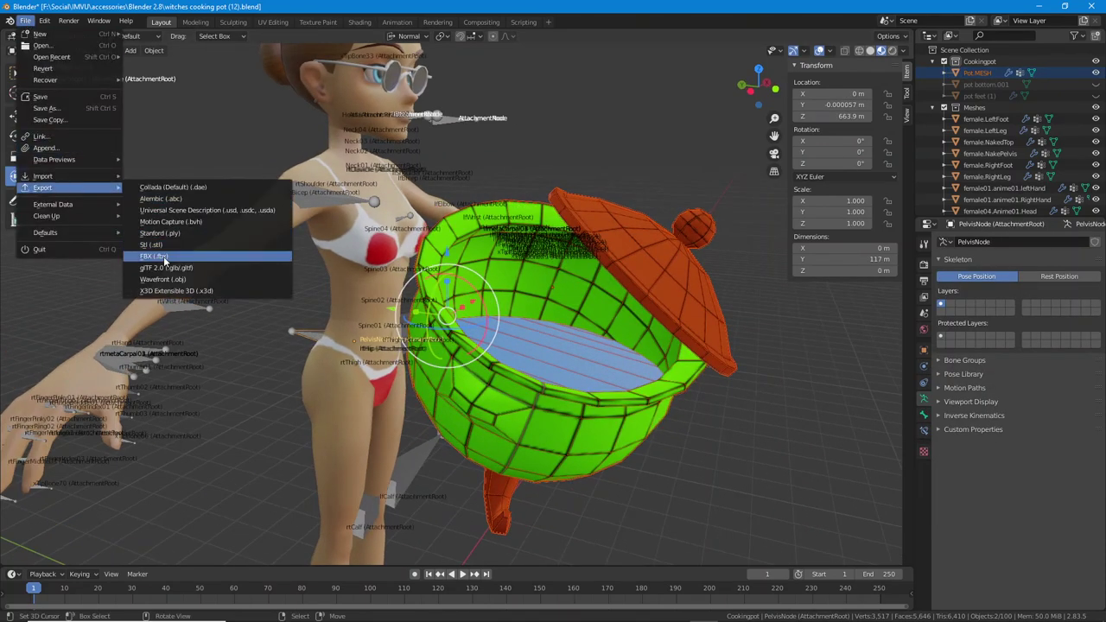
click(154, 256)
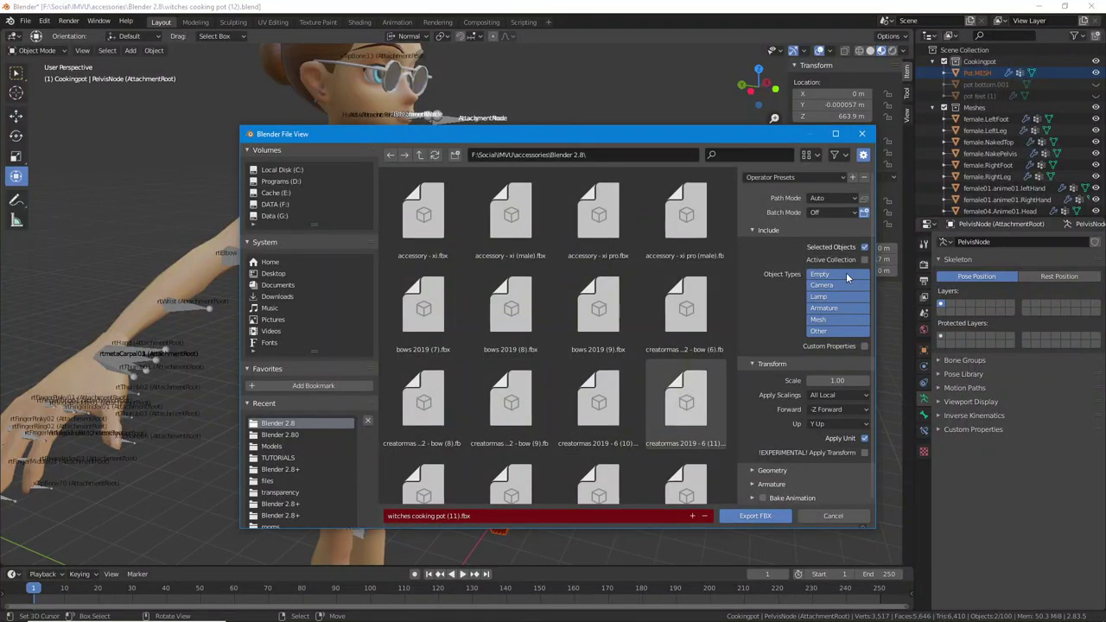
scroll(833, 468, down, 1)
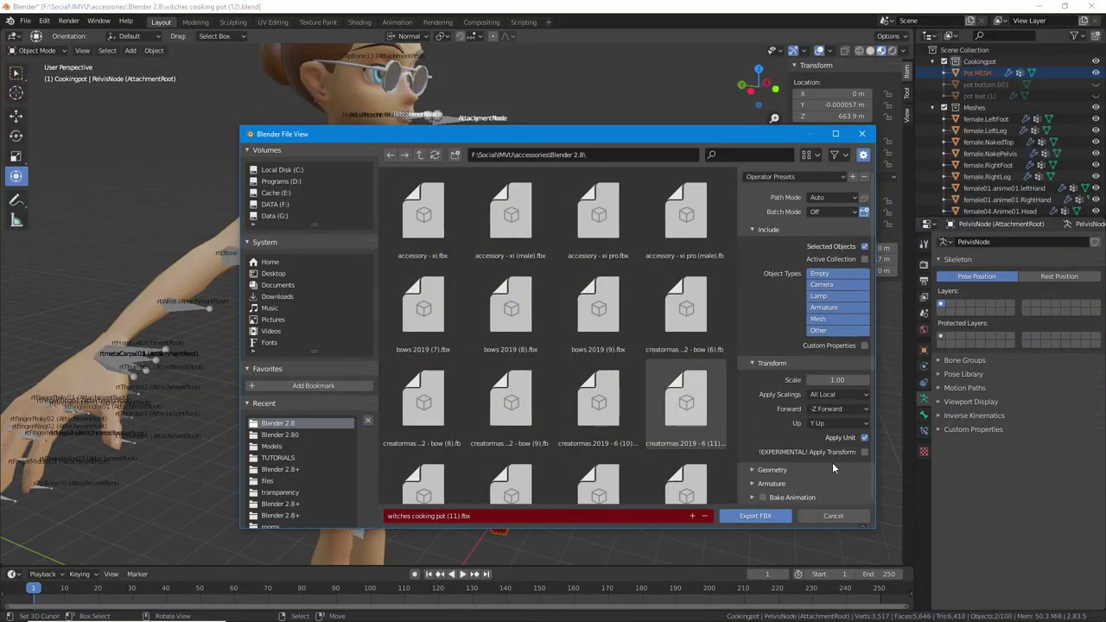
click(750, 470)
click(758, 485)
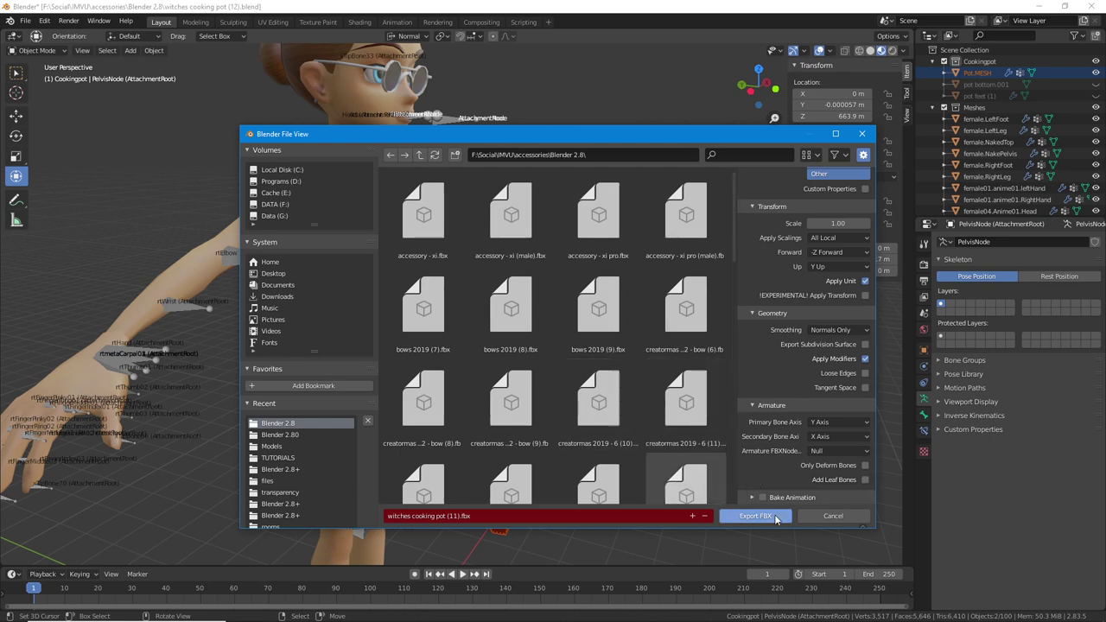
click(748, 517)
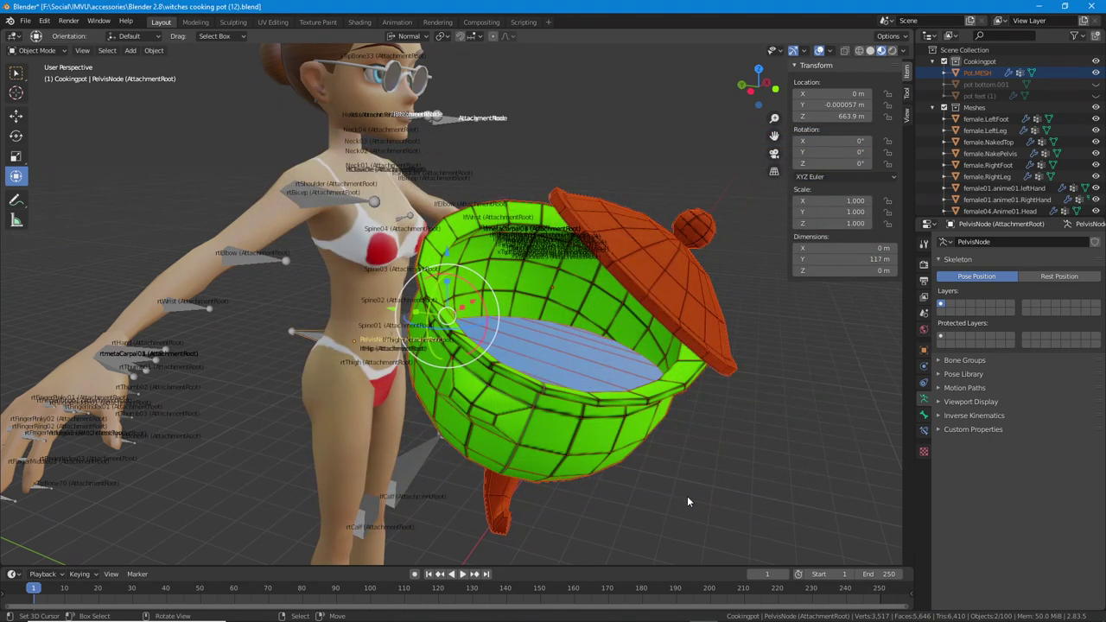
- Switch to IMVU and derive a new male accessory from the Glasses King Gold product, ID 669
click(759, 610)
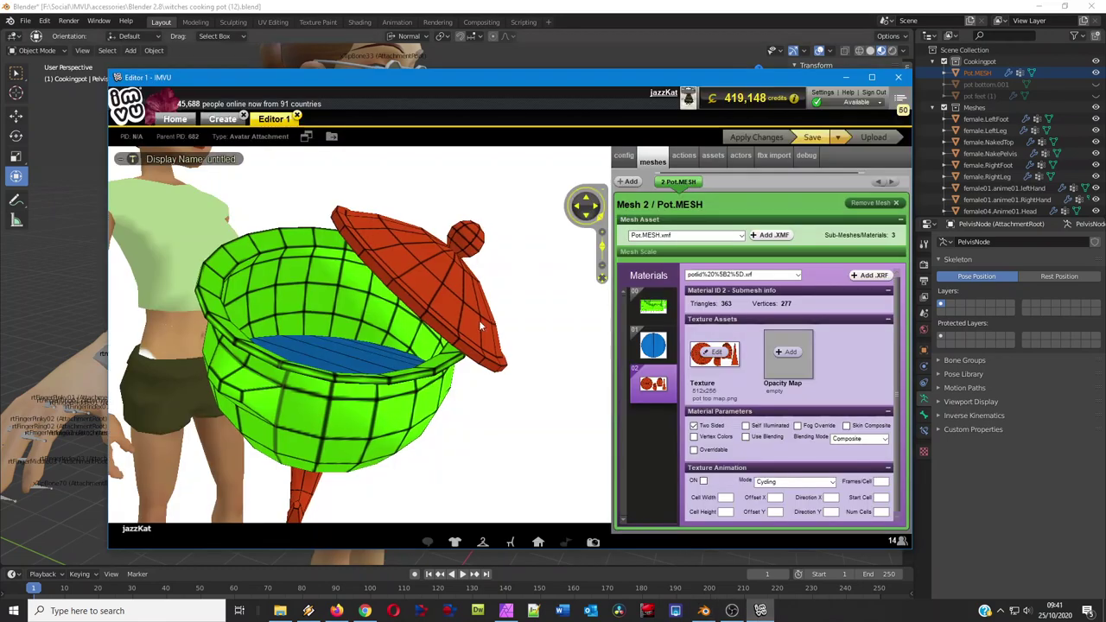
click(222, 120)
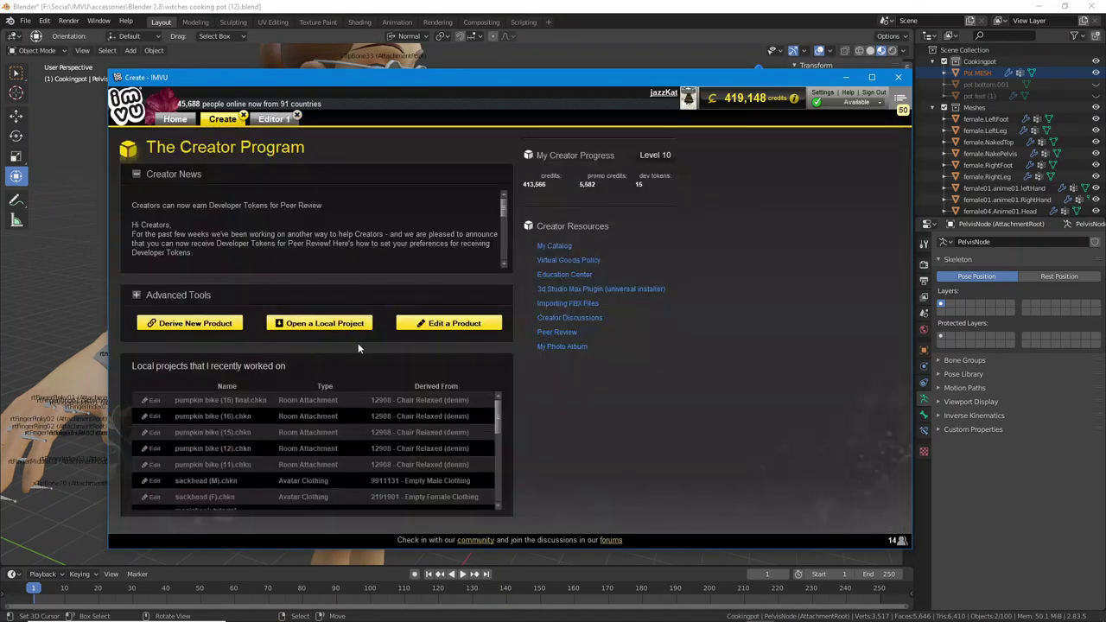
click(176, 324)
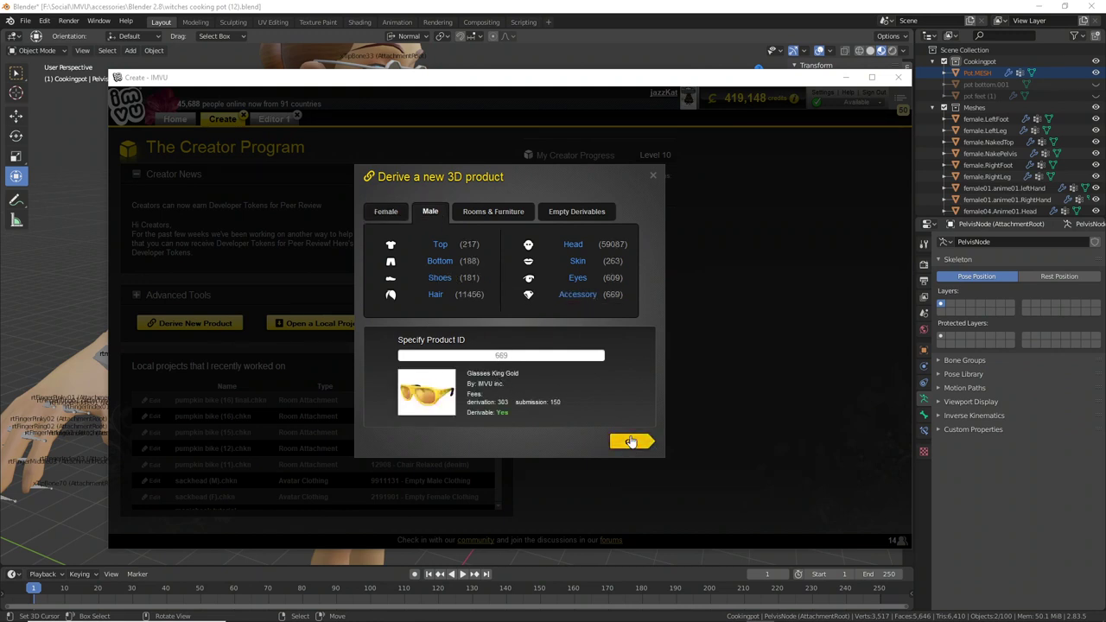
click(630, 442)
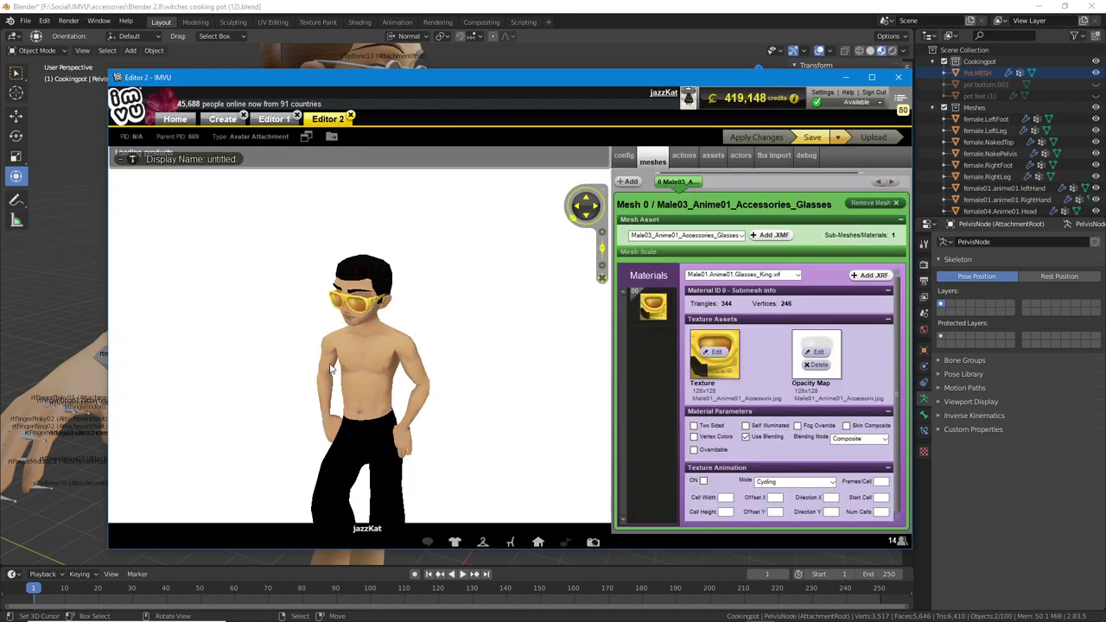
scroll(372, 359, up, 3)
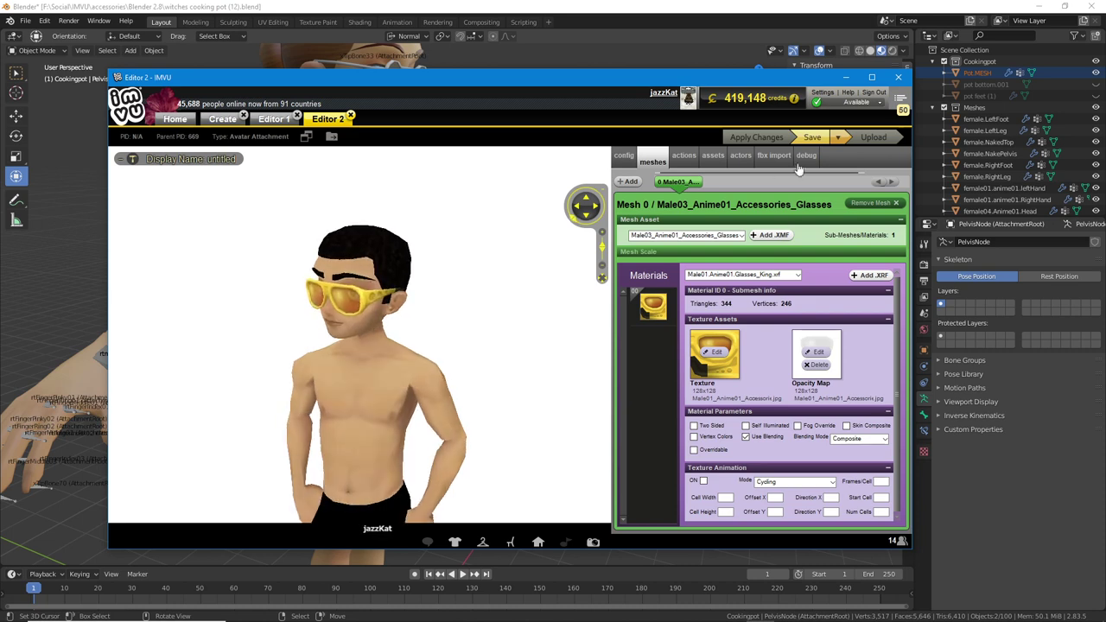
- Import witches cooking pot (11).fbx with Pot.MESH as mesh ID 0 on the PelvisNode skeleton root and apply the changes
click(772, 157)
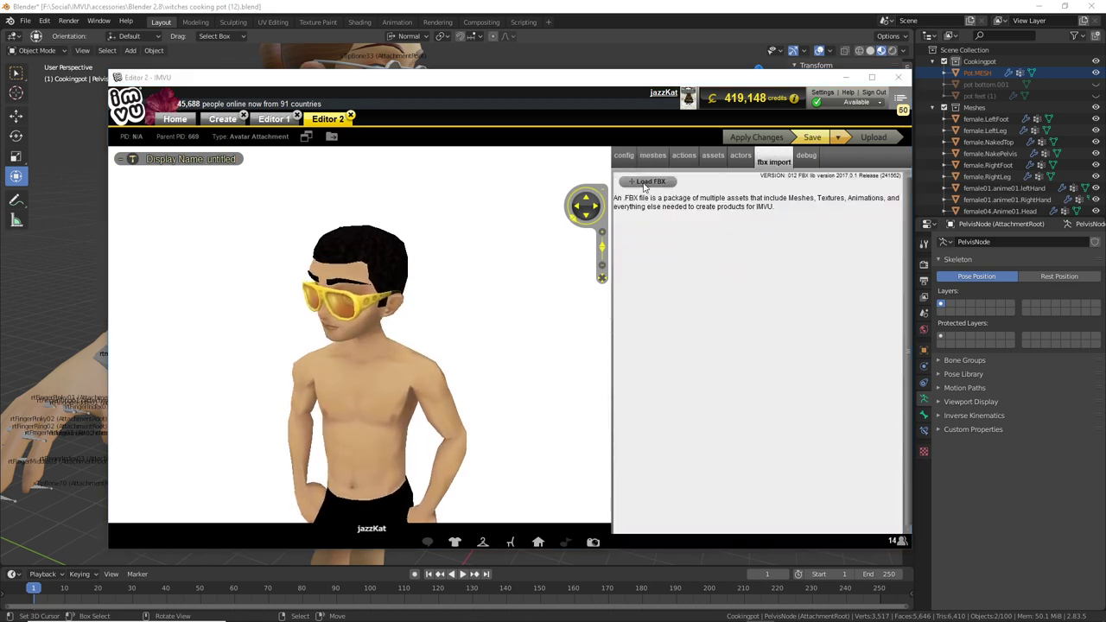
click(643, 181)
scroll(438, 363, down, 10)
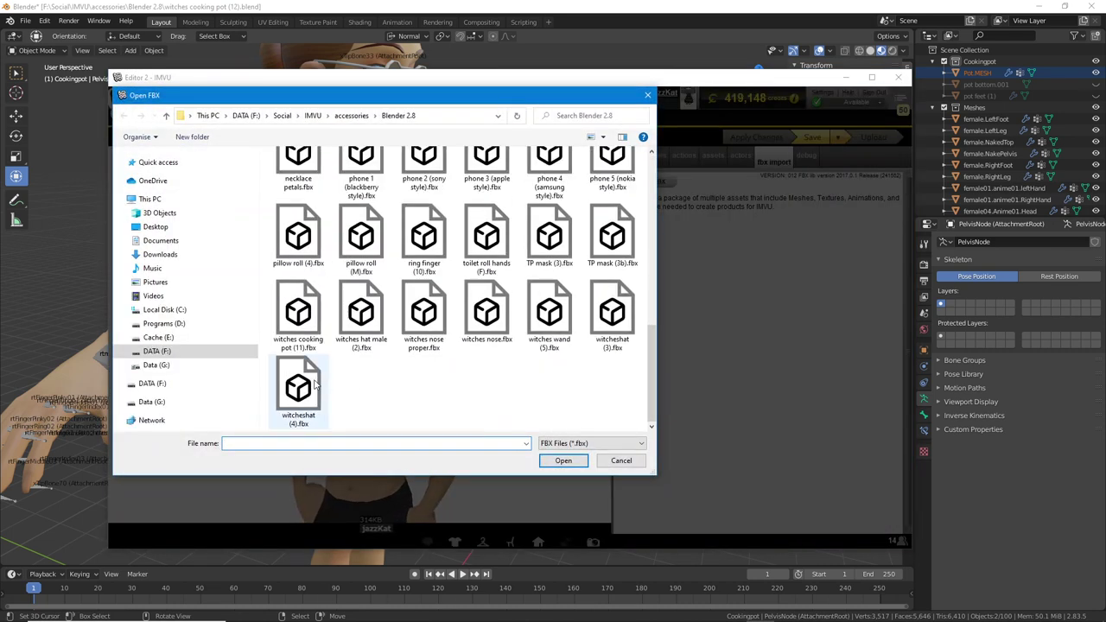
click(563, 461)
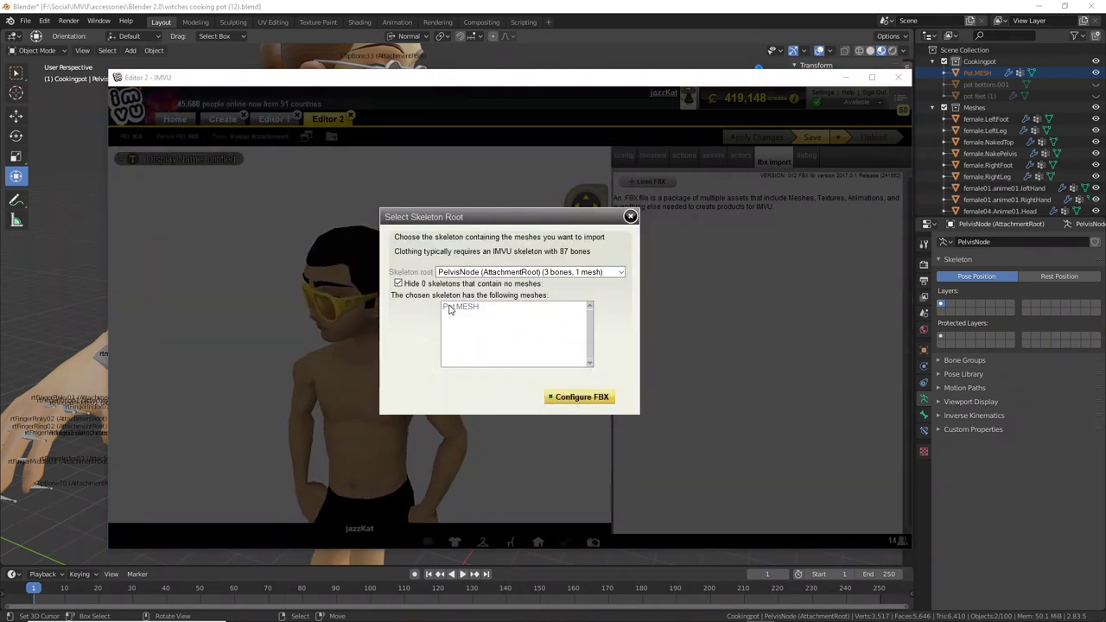
click(576, 398)
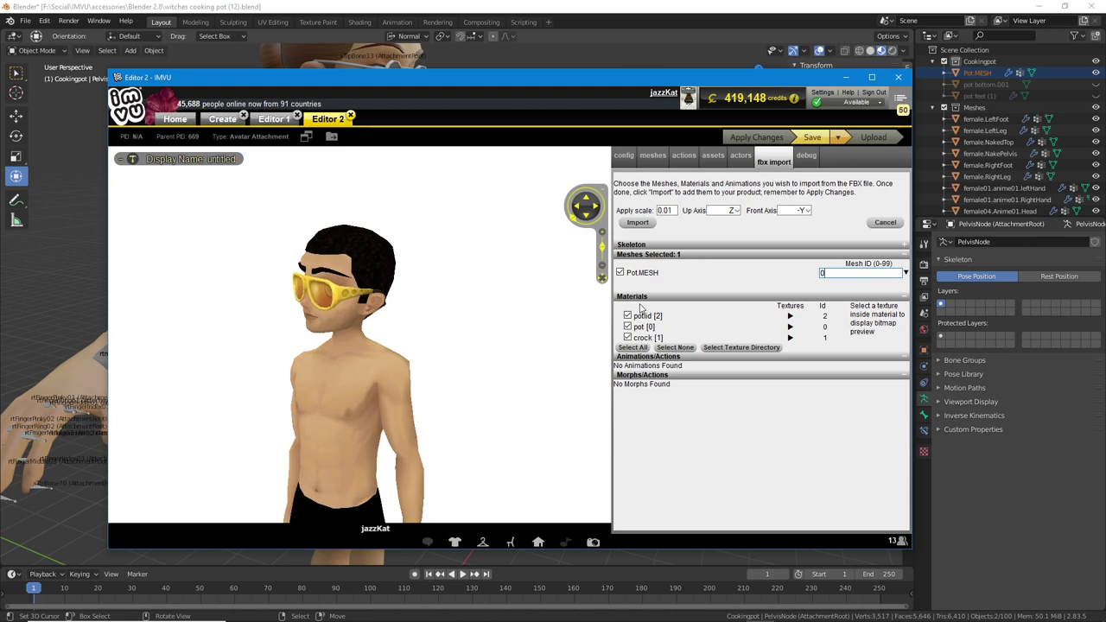
click(637, 223)
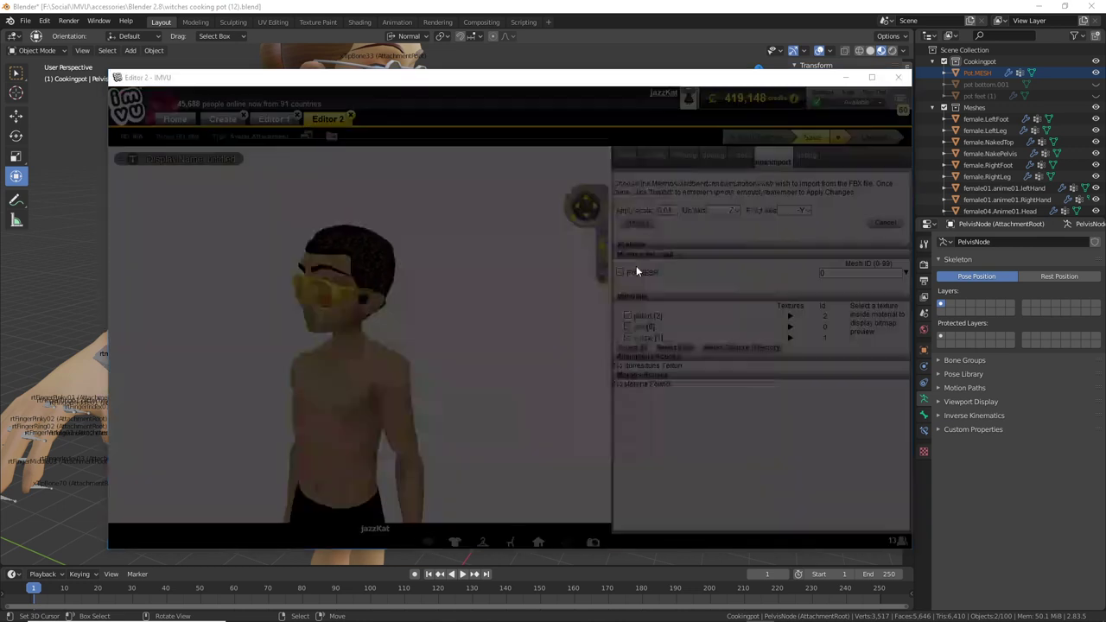
click(728, 464)
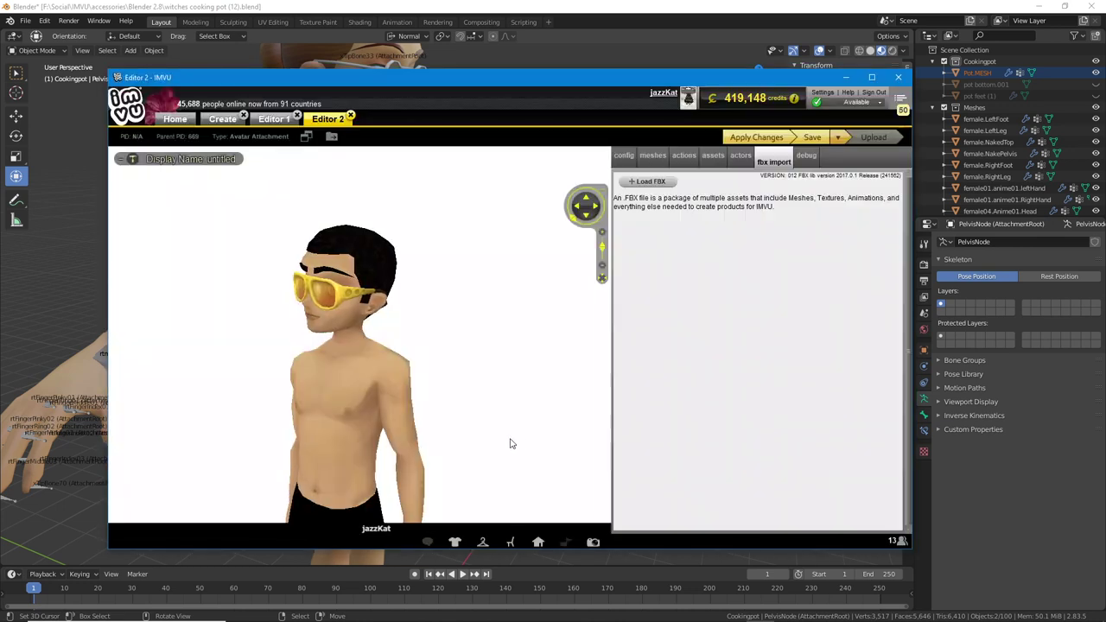
click(754, 139)
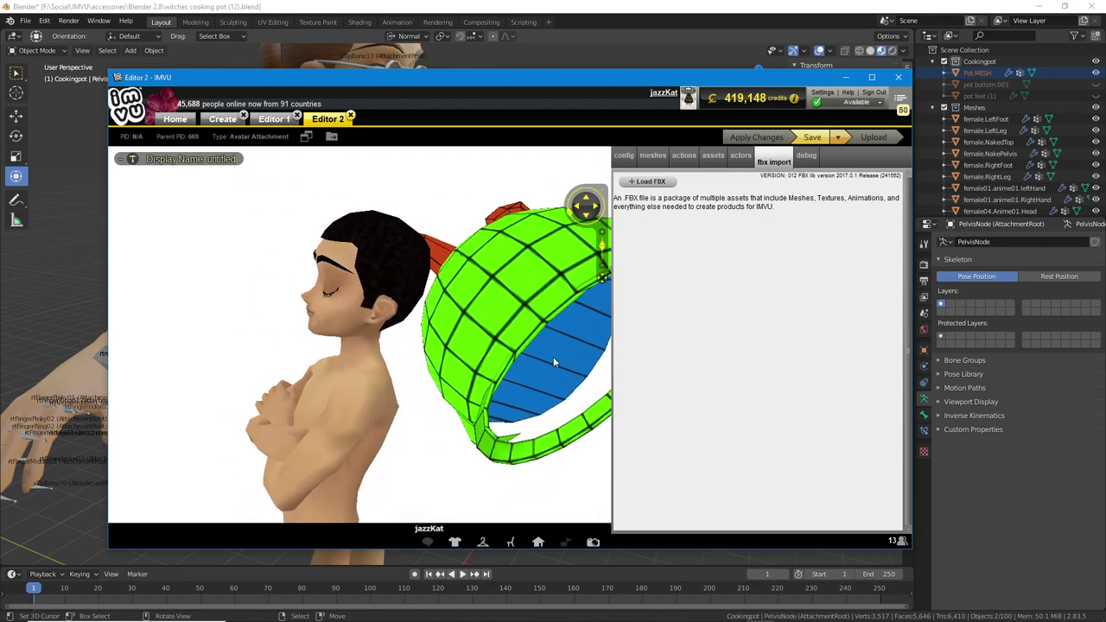
- Set the male accessory's attachment node to PelvisNode and apply the changes
click(624, 160)
double_click(819, 216)
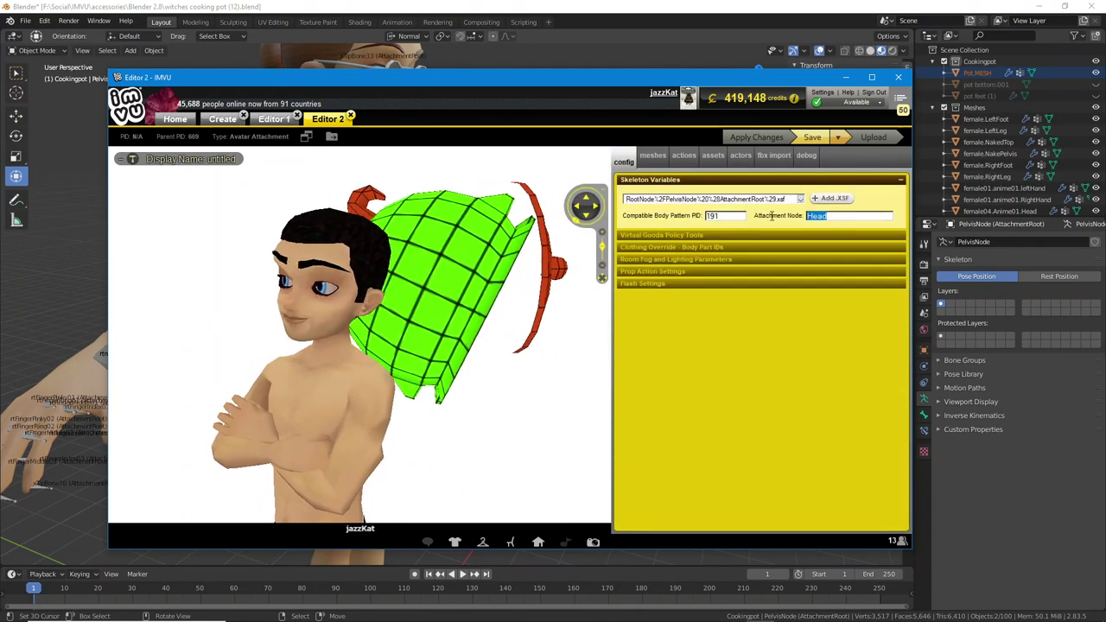
text(Pelvis)
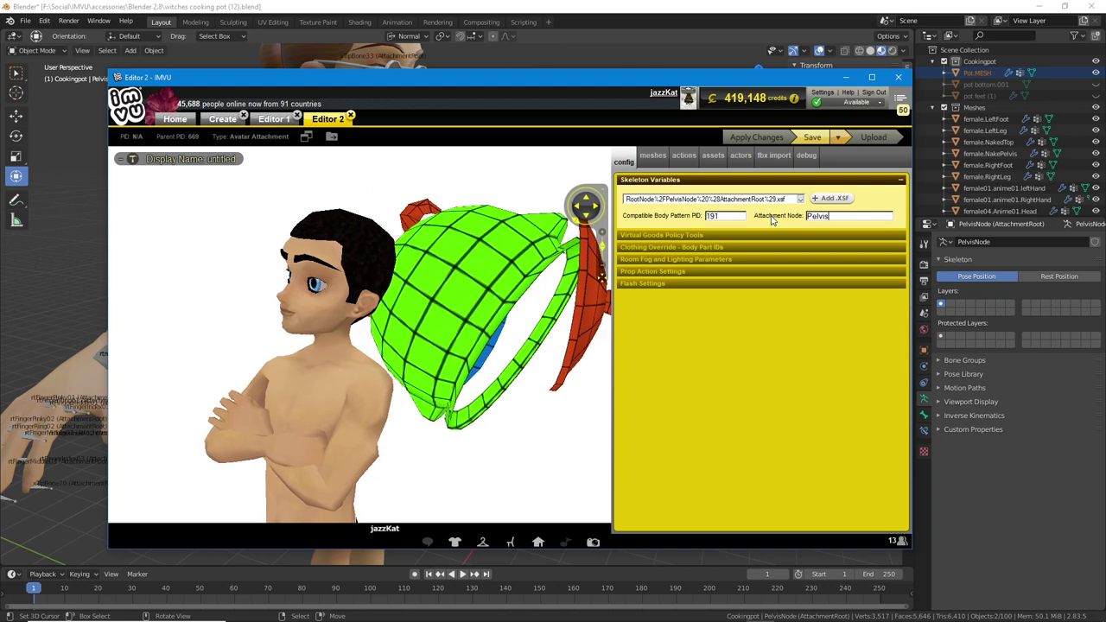
text(Node)
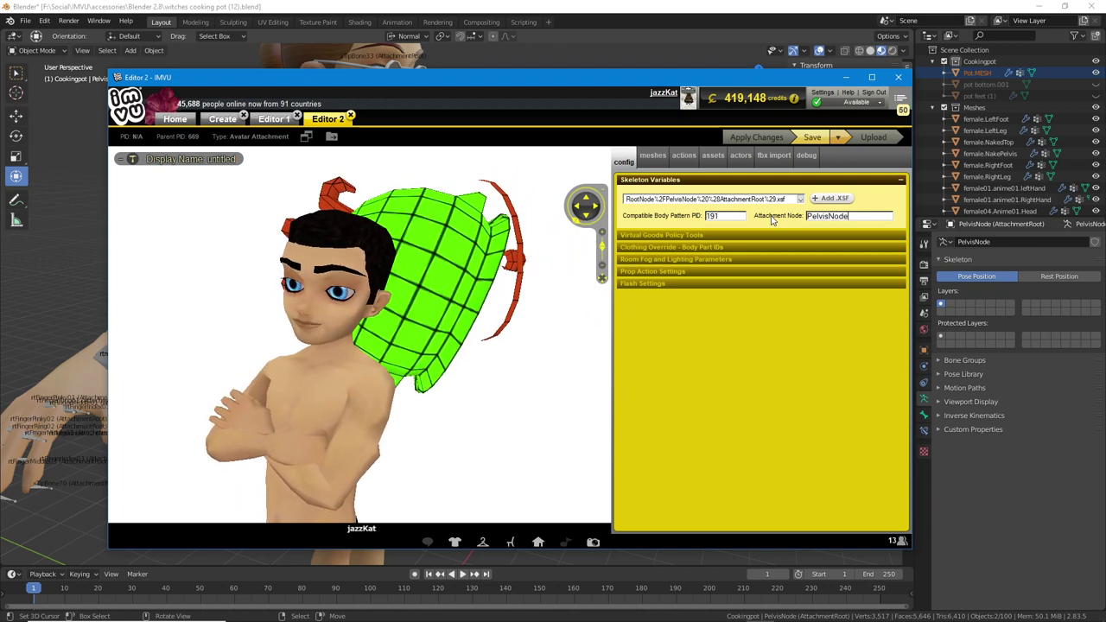
click(762, 139)
right_drag(438, 354, 446, 319)
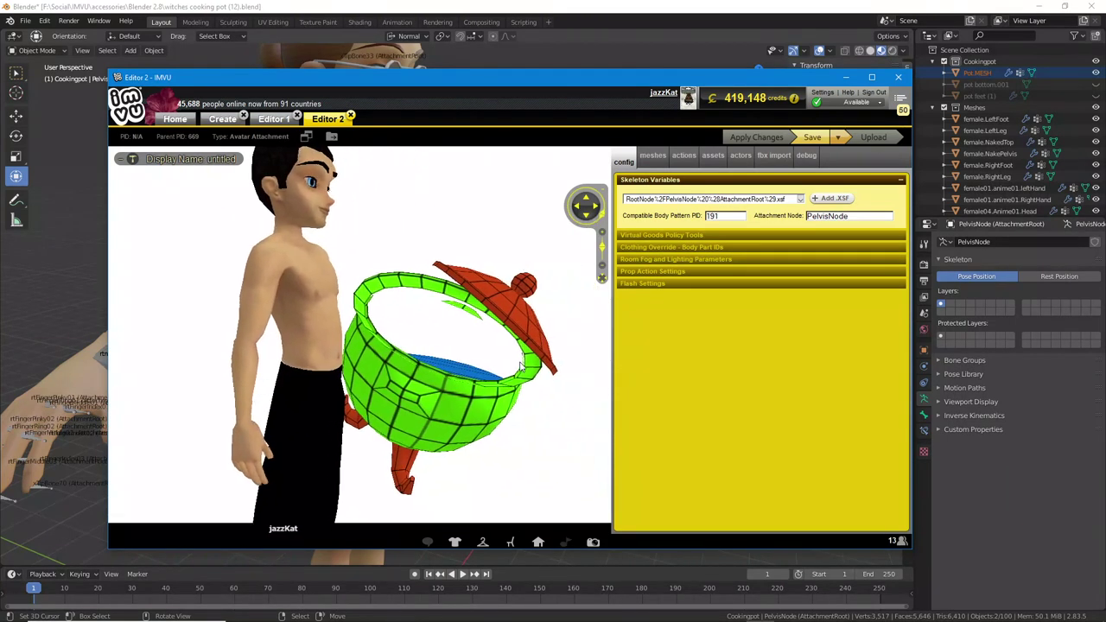
- Make the pot and pot lid materials of the male accessory two sided and apply the changes
click(653, 158)
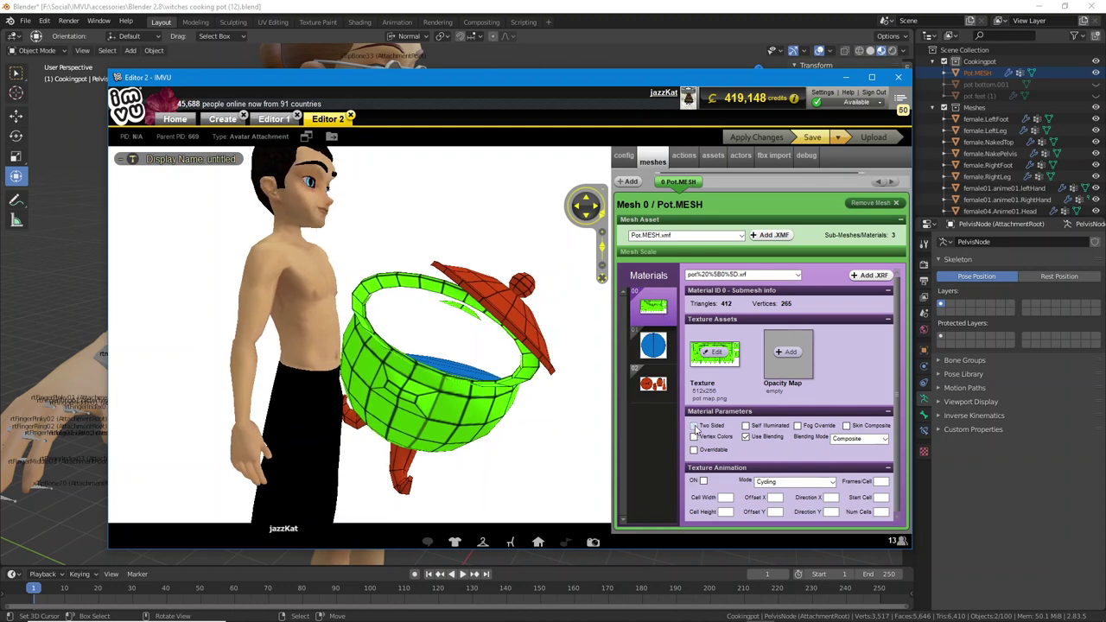
click(653, 382)
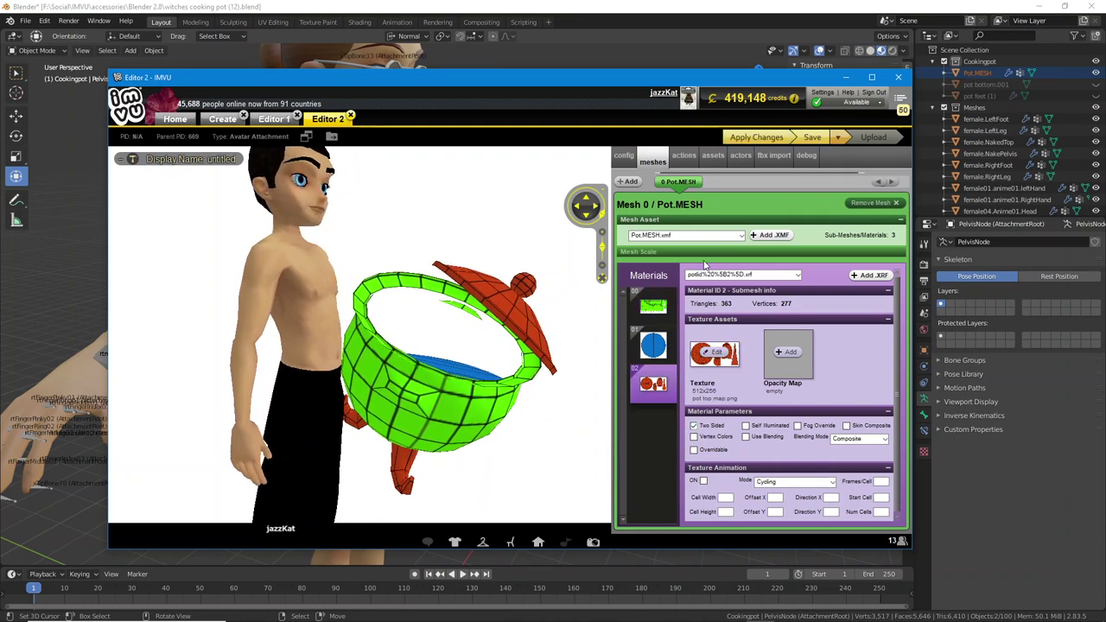
click(693, 426)
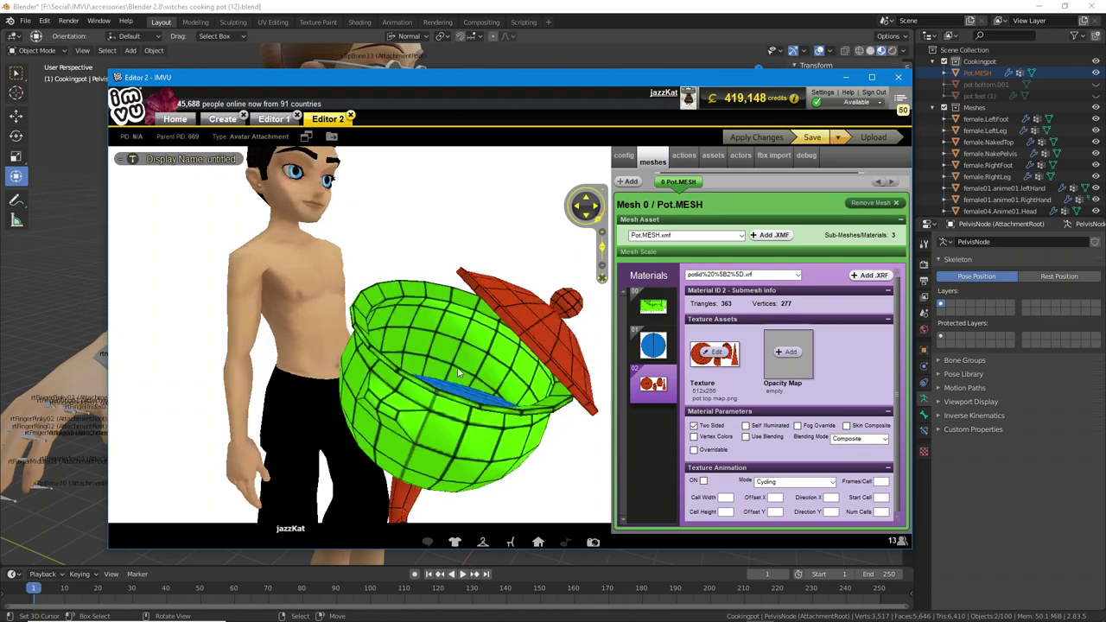
- Make the male accessory's crock material self illuminated, apply the changes and inspect the inside of the pot
scroll(493, 372, up, 5)
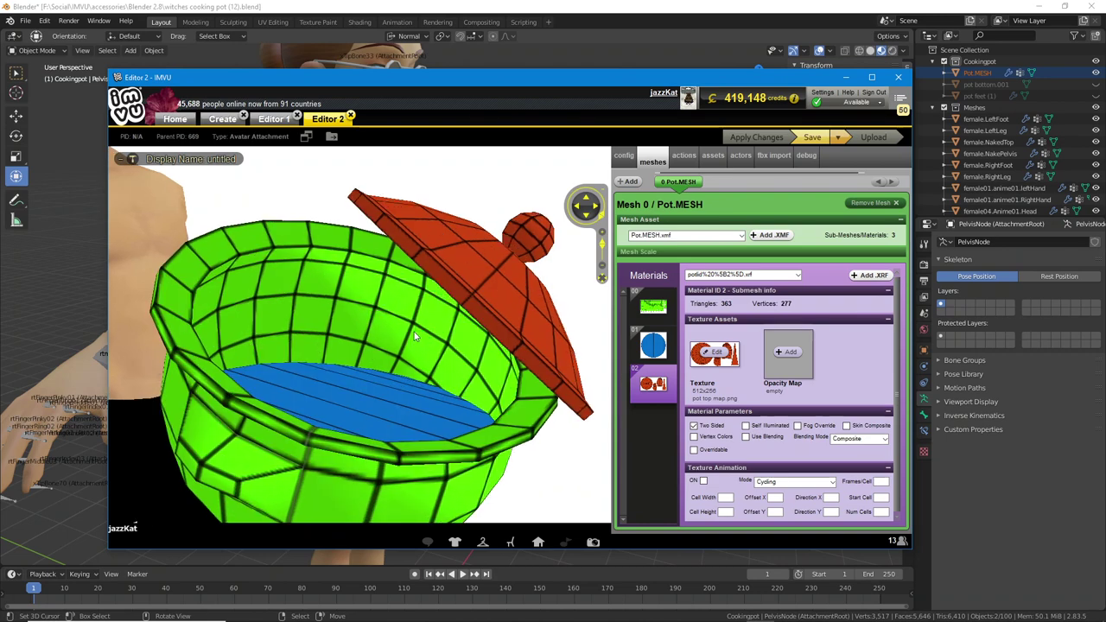
mouse_move(447, 304)
mouse_down()
mouse_move(412, 350)
mouse_move(414, 368)
mouse_move(432, 368)
mouse_move(337, 375)
mouse_move(482, 385)
mouse_move(421, 373)
mouse_move(428, 361)
mouse_up()
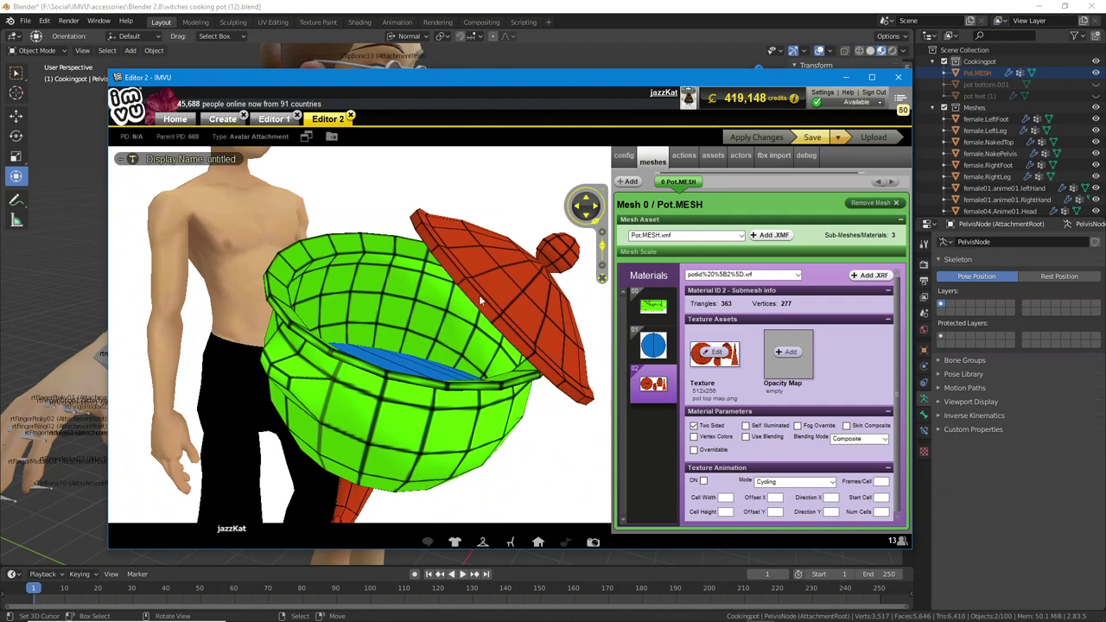
click(653, 347)
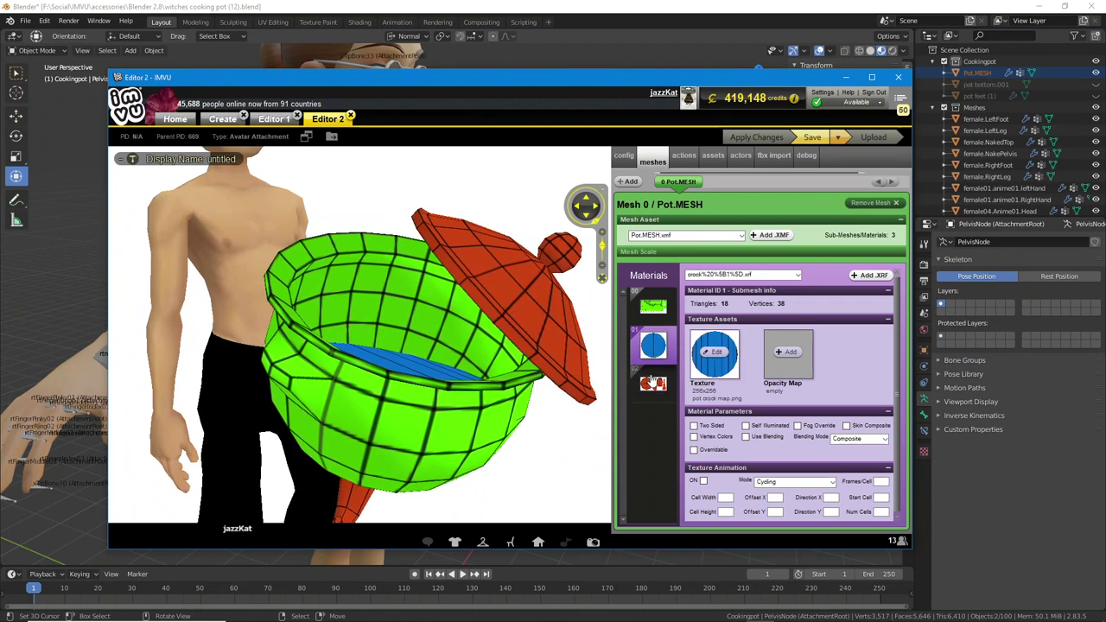
click(654, 307)
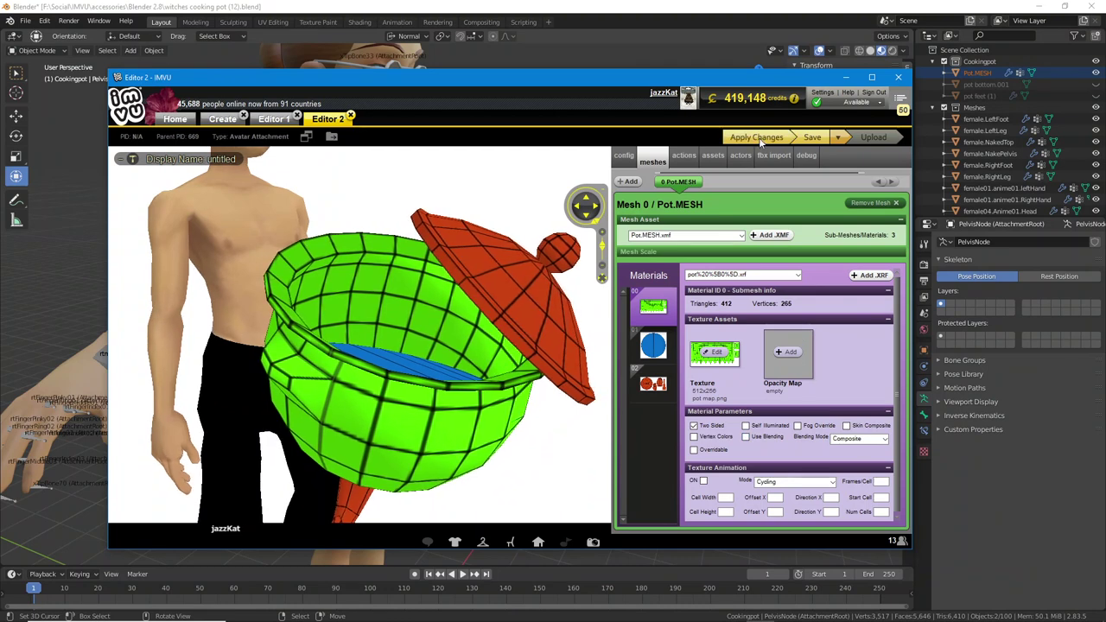
click(653, 345)
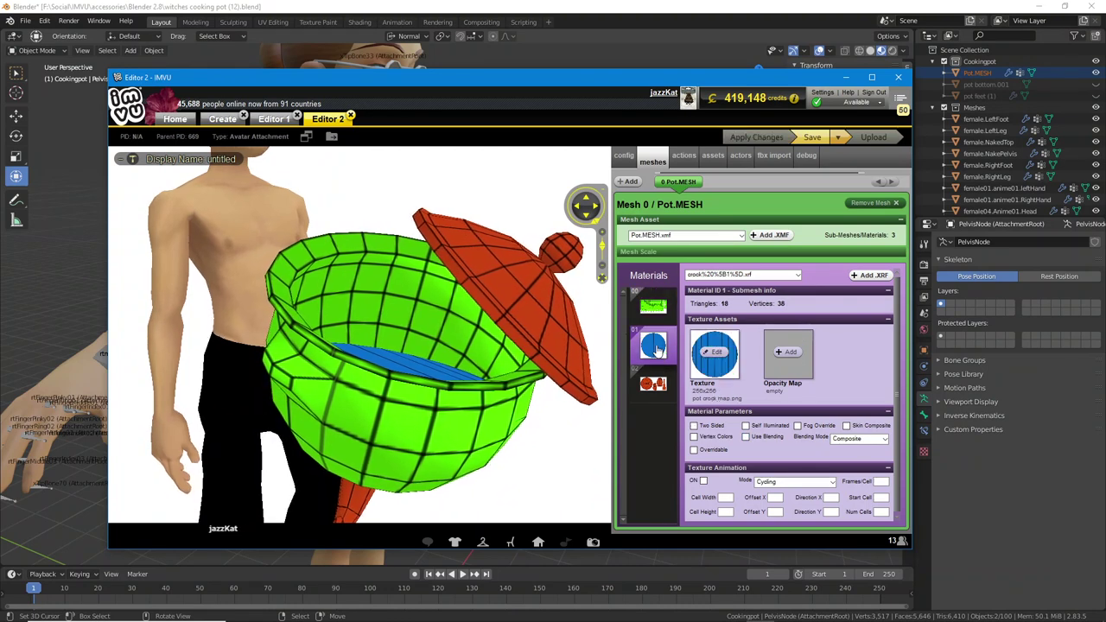
click(746, 426)
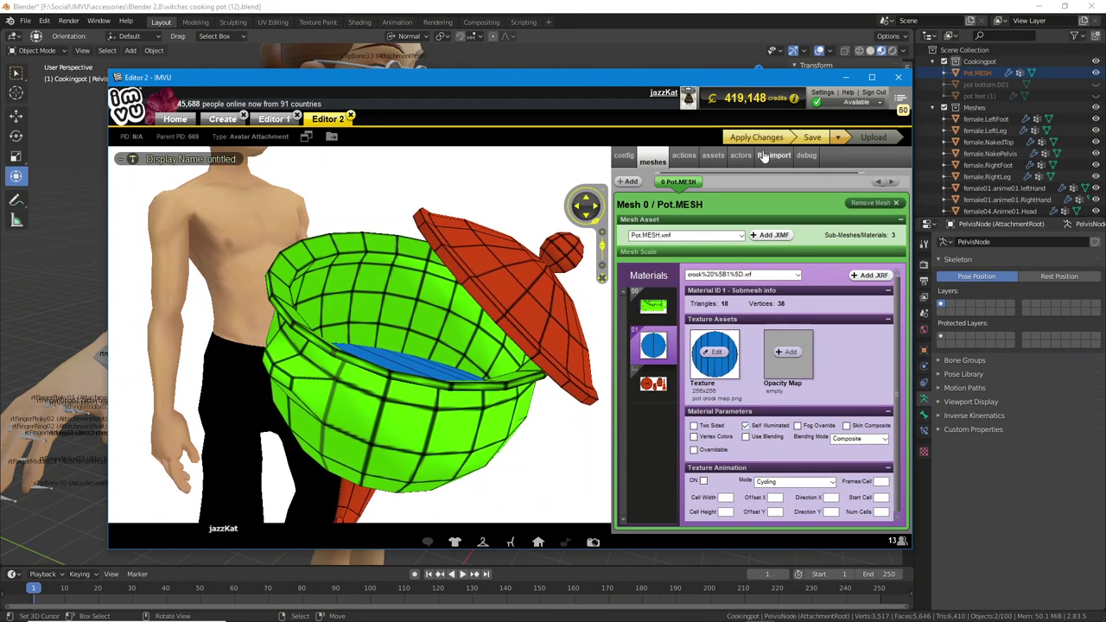
scroll(341, 337, up, 5)
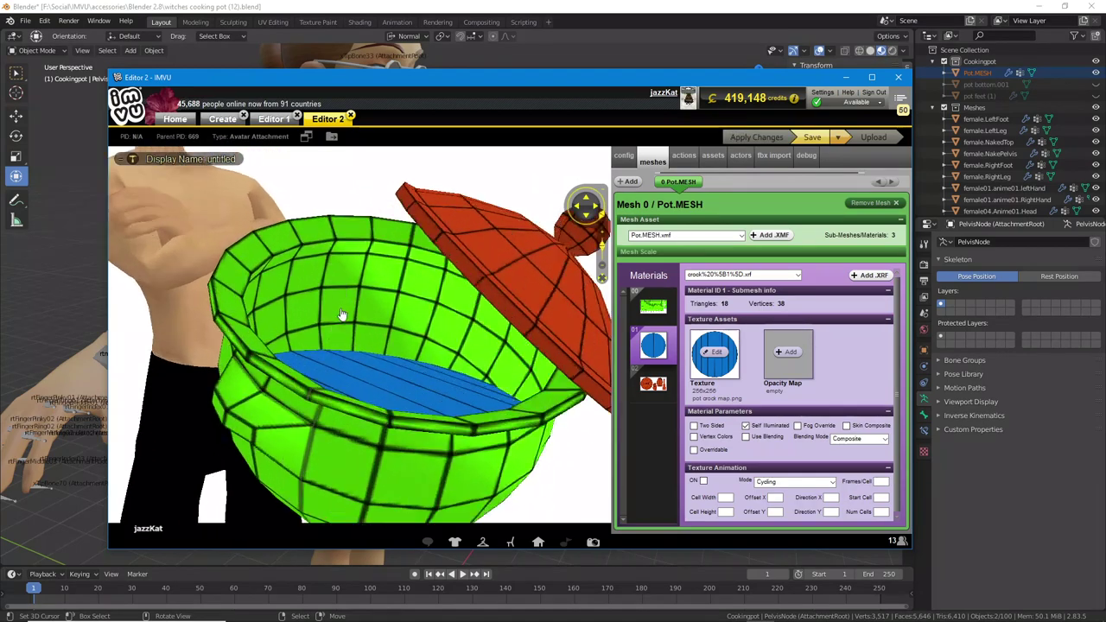
mouse_move(343, 316)
mouse_down()
mouse_move(407, 324)
mouse_move(336, 320)
mouse_up()
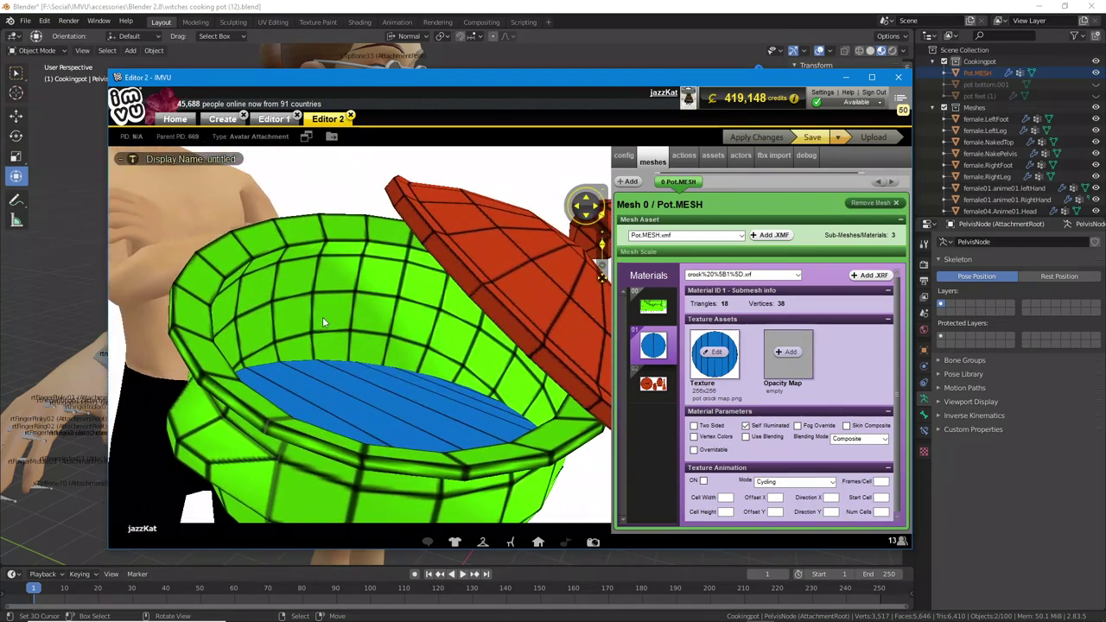
scroll(354, 329, down, 5)
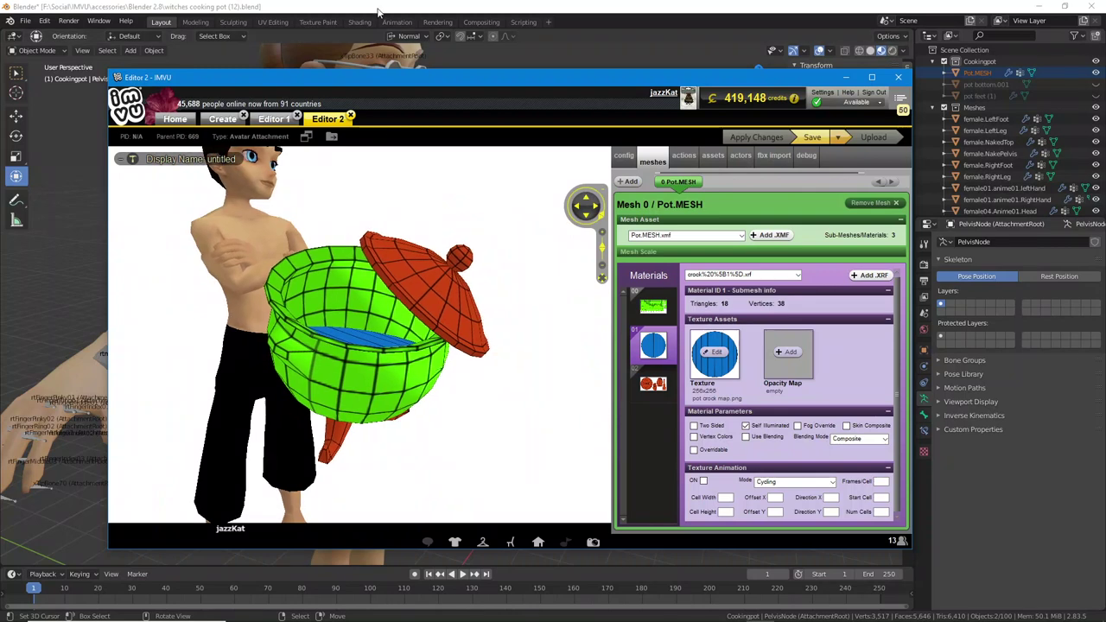
- Switch to Blender and save the project as a new version named witches cooking pot (13).blend
click(414, 7)
middle_drag(416, 426, 430, 386)
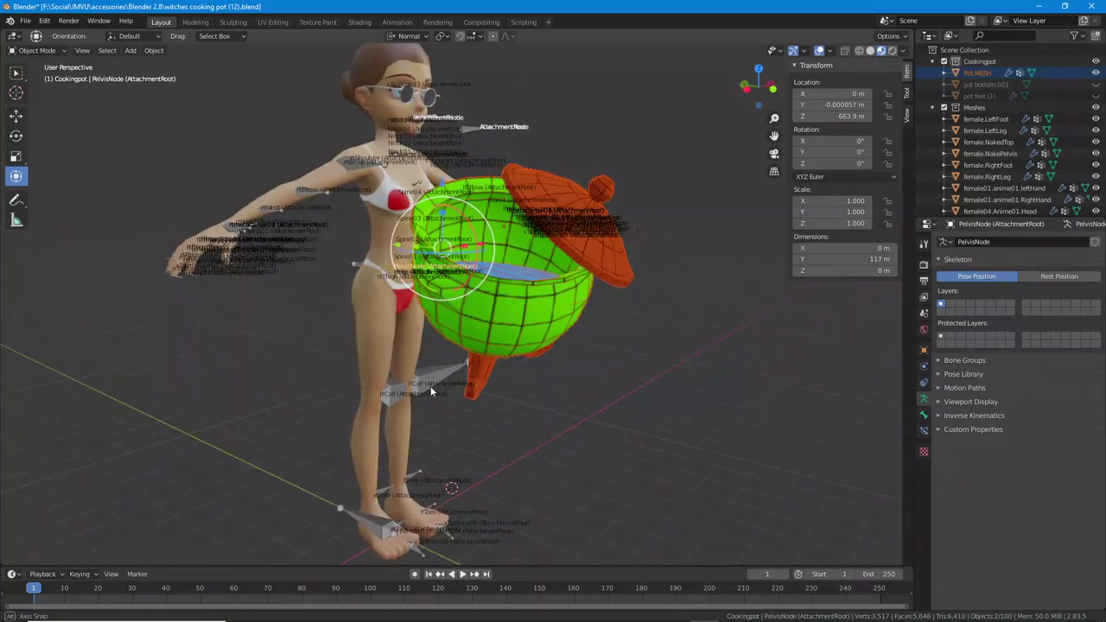
click(25, 20)
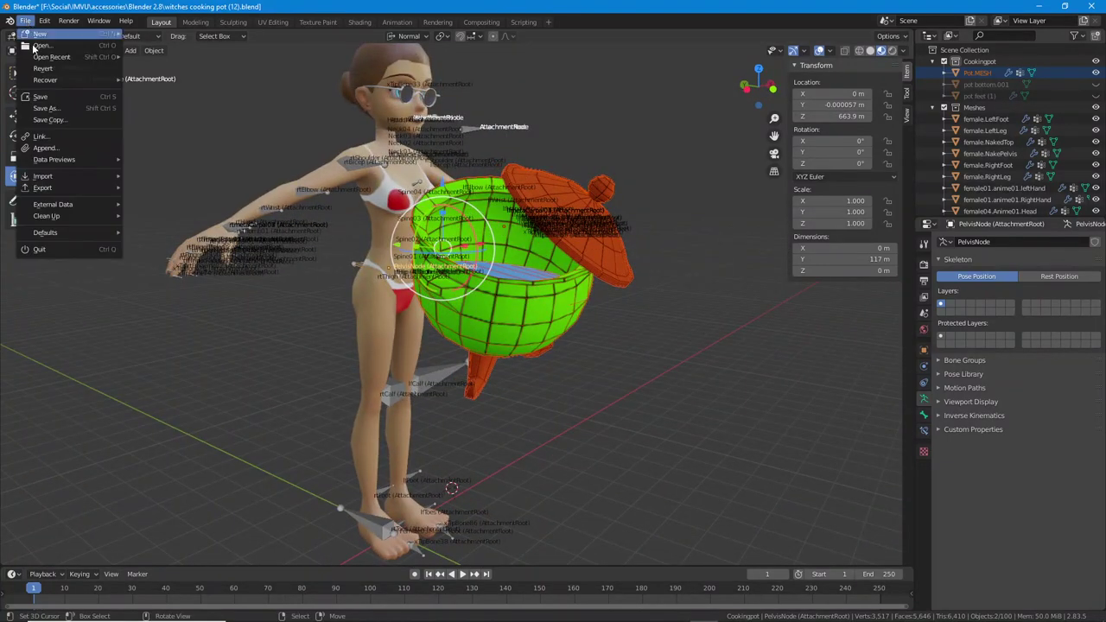
click(44, 108)
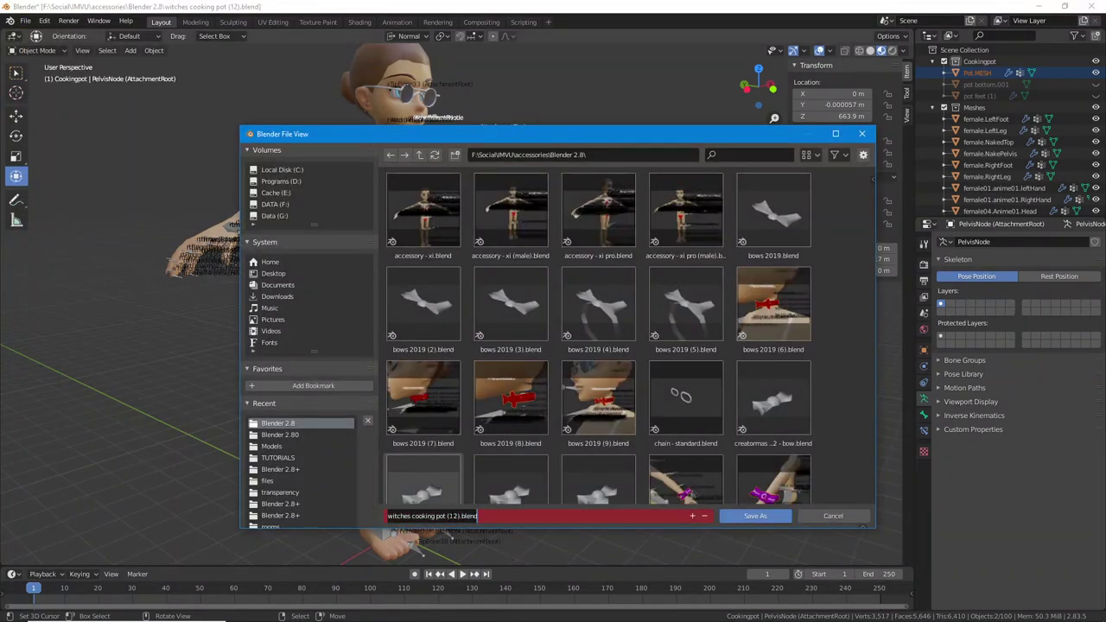
key(BackSpace)
text(3)
key(Return)
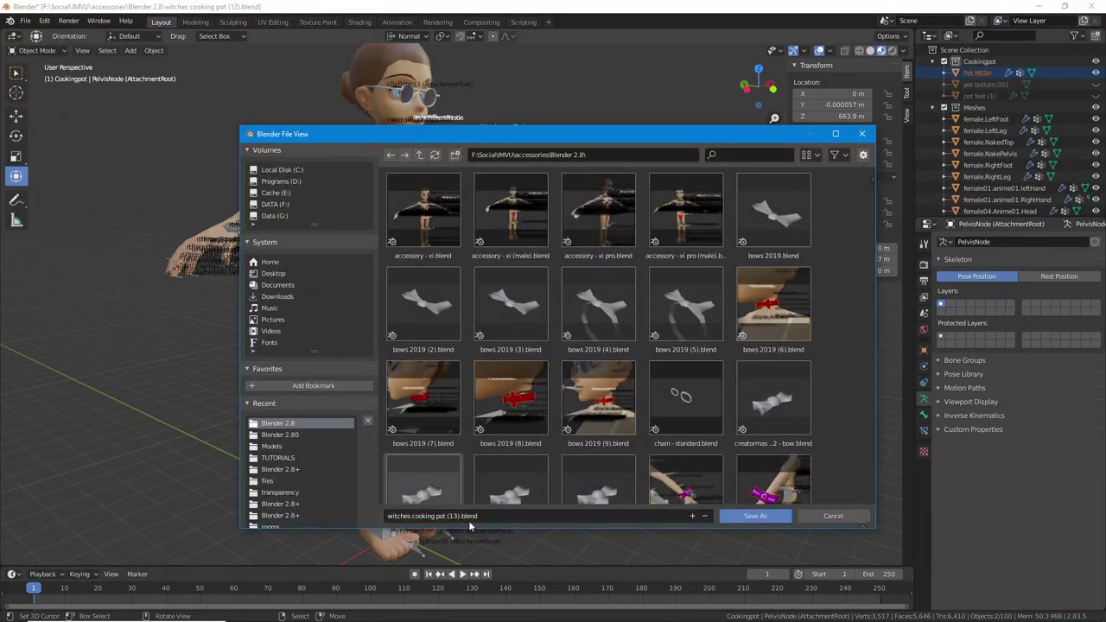
click(754, 516)
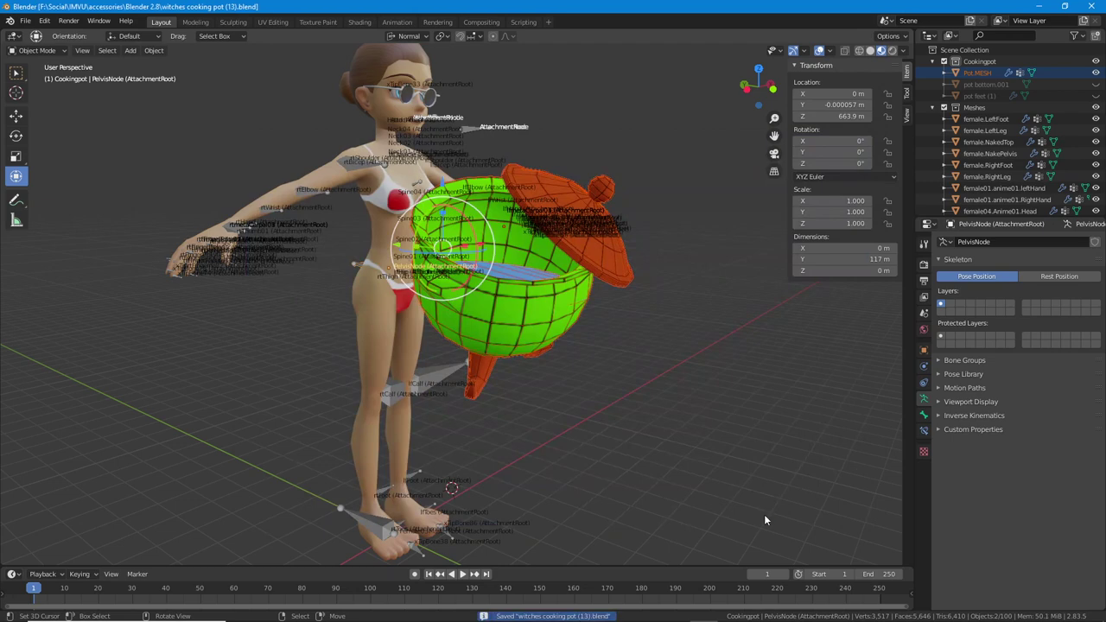
- Restore the Blender window to a smaller size and resize it so the starter files on the desktop are accessible
click(1063, 6)
drag(1099, 141, 959, 117)
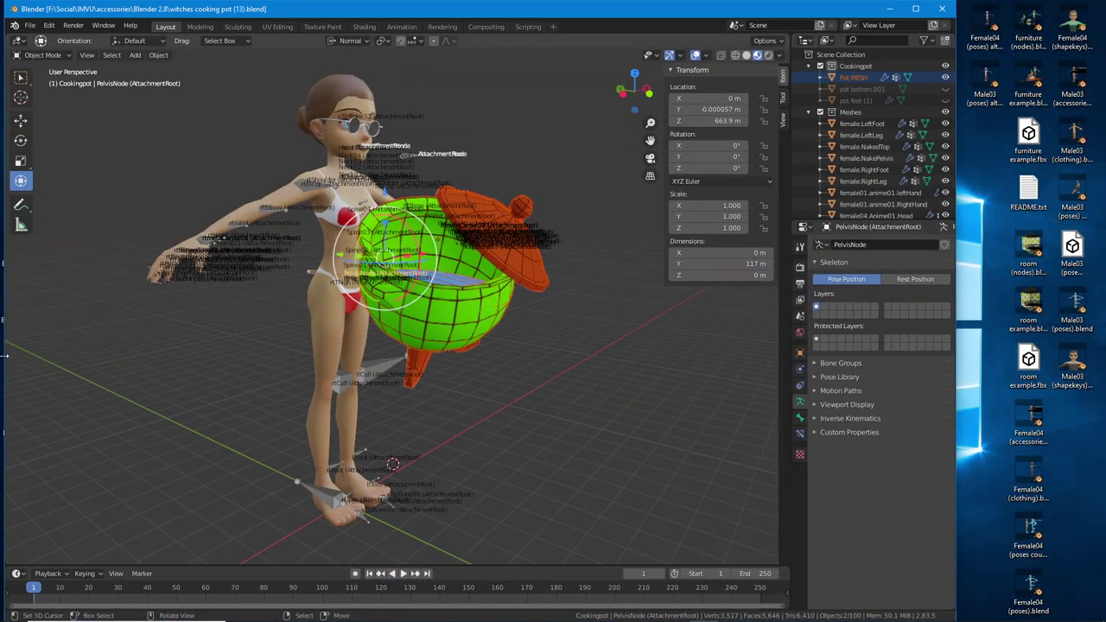
drag(4, 362, 1, 365)
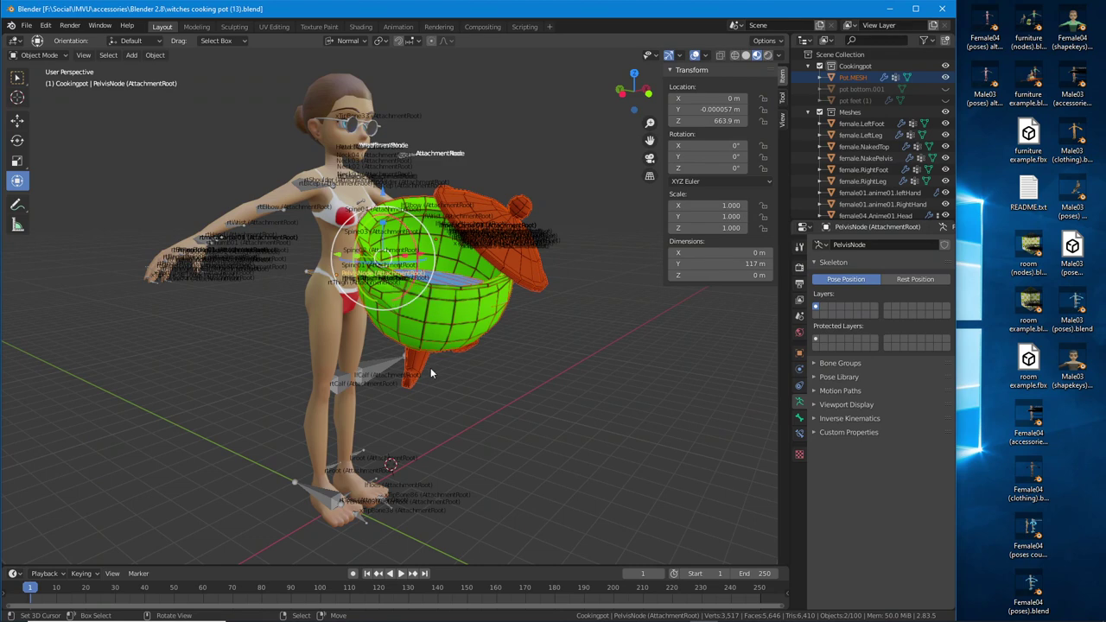
middle_drag(433, 374, 362, 375)
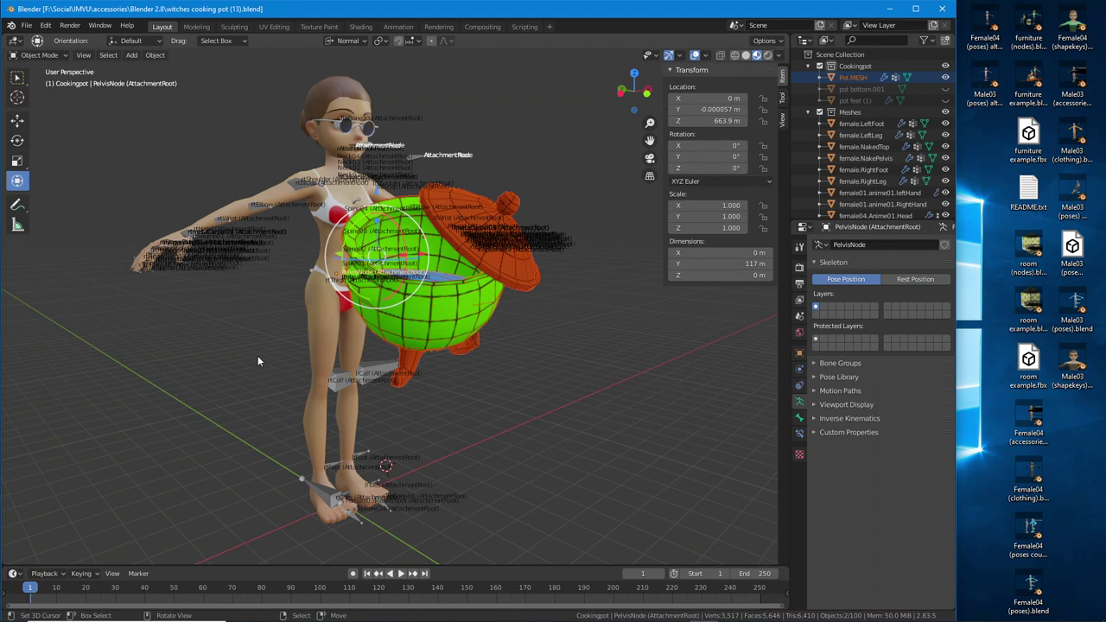
mouse_move(257, 355)
middle_down()
mouse_move(328, 370)
mouse_move(521, 359)
mouse_move(263, 363)
middle_up()
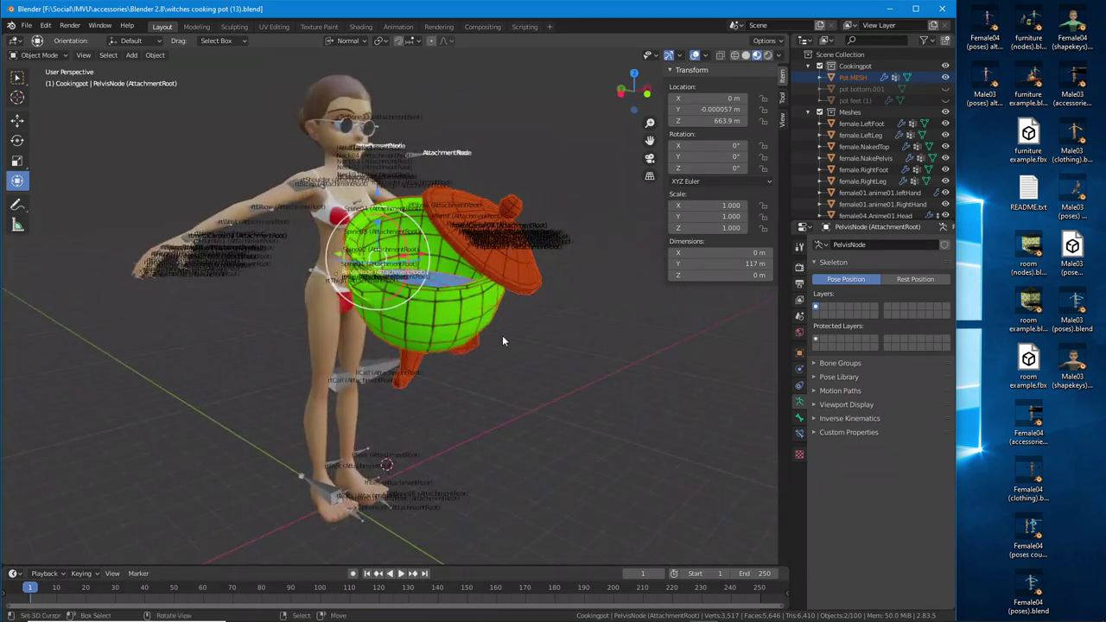
mouse_move(469, 366)
middle_down()
mouse_move(459, 366)
mouse_move(469, 362)
middle_up()
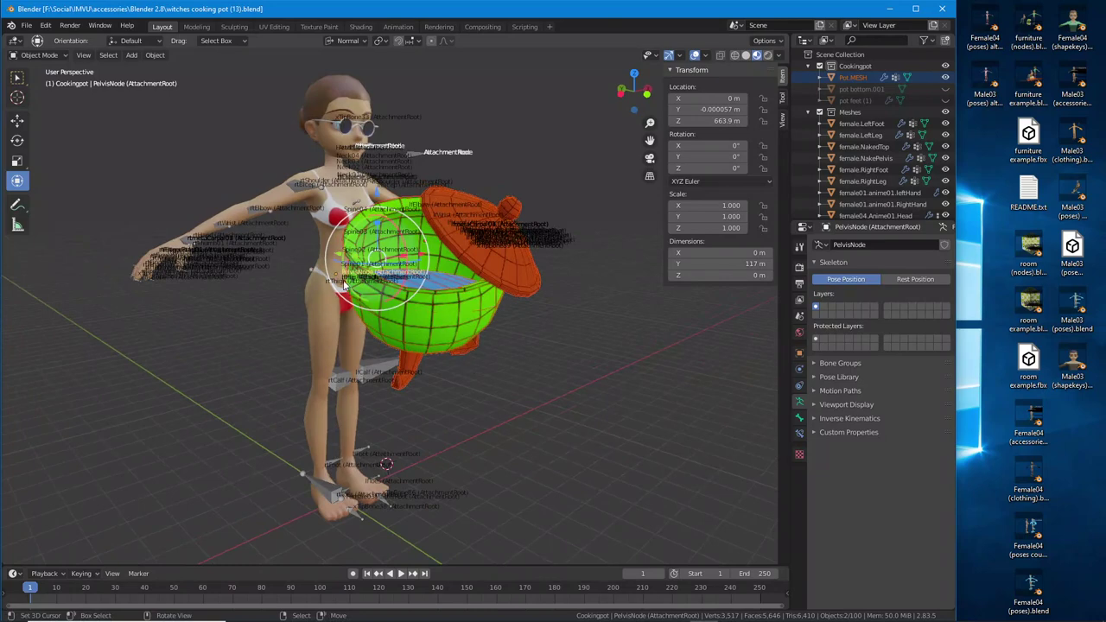
middle_drag(380, 291, 393, 298)
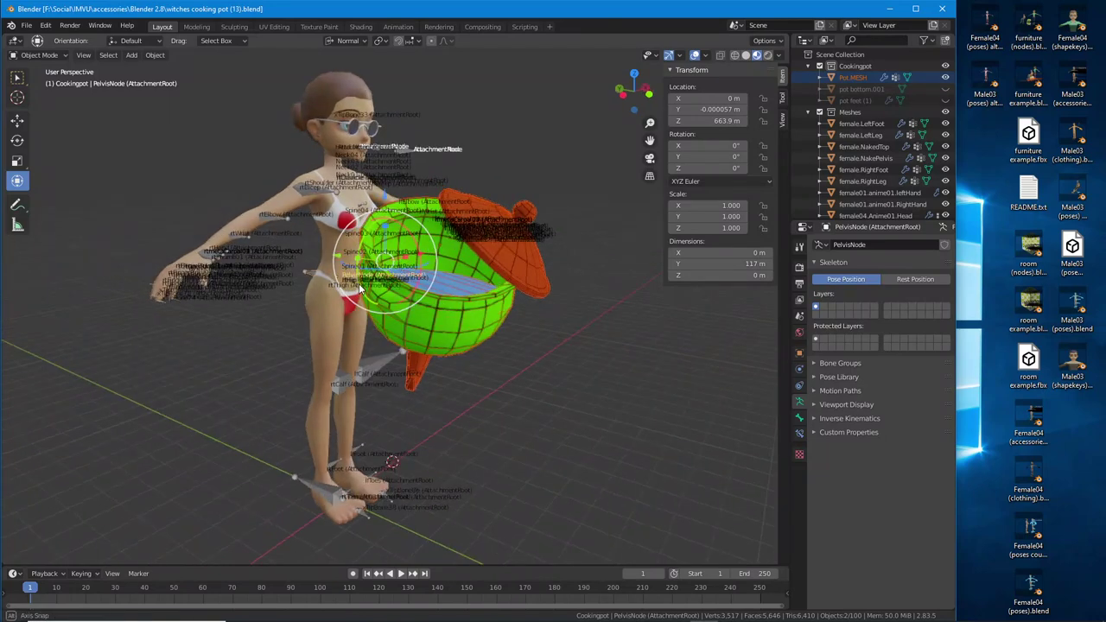
- Start a new General file and open Female04 (poses).blend from the desktop
click(26, 26)
click(152, 38)
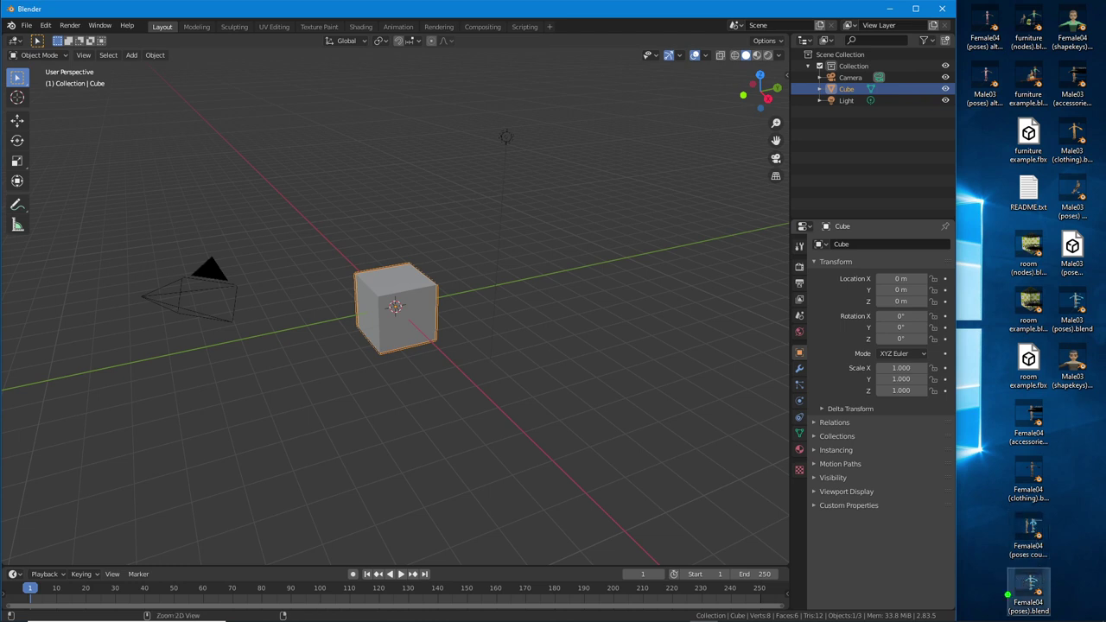
mouse_move(992, 568)
mouse_down()
mouse_move(990, 608)
mouse_move(1078, 568)
mouse_move(591, 378)
mouse_up()
click(1028, 591)
click(557, 381)
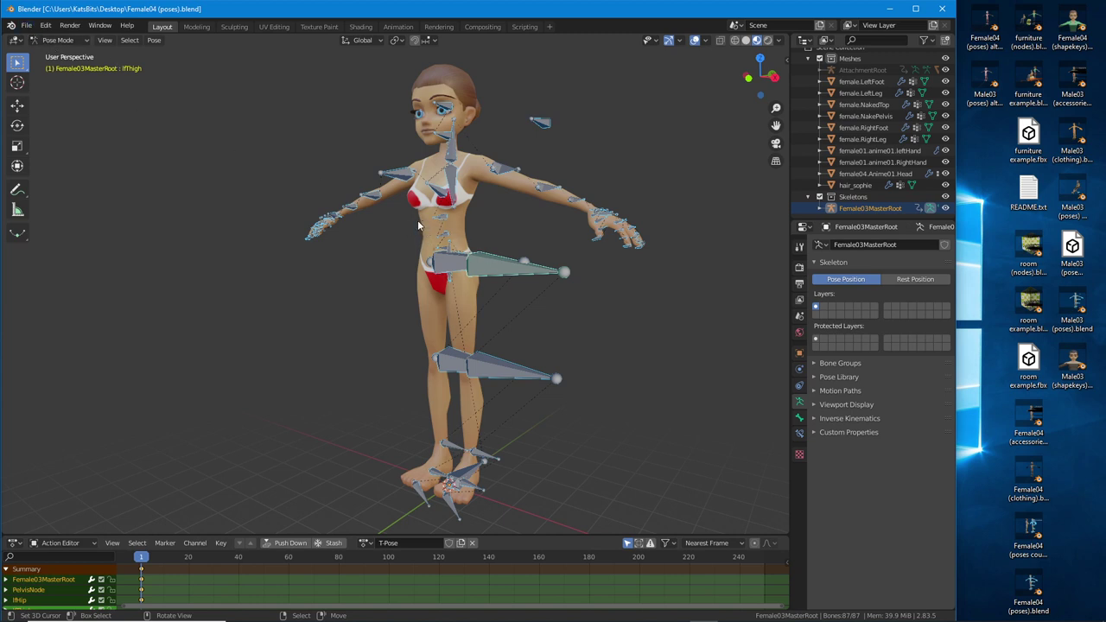
- Start another new General file and open Female04 (poses) alternative.blend from the desktop
click(26, 26)
mouse_move(50, 41)
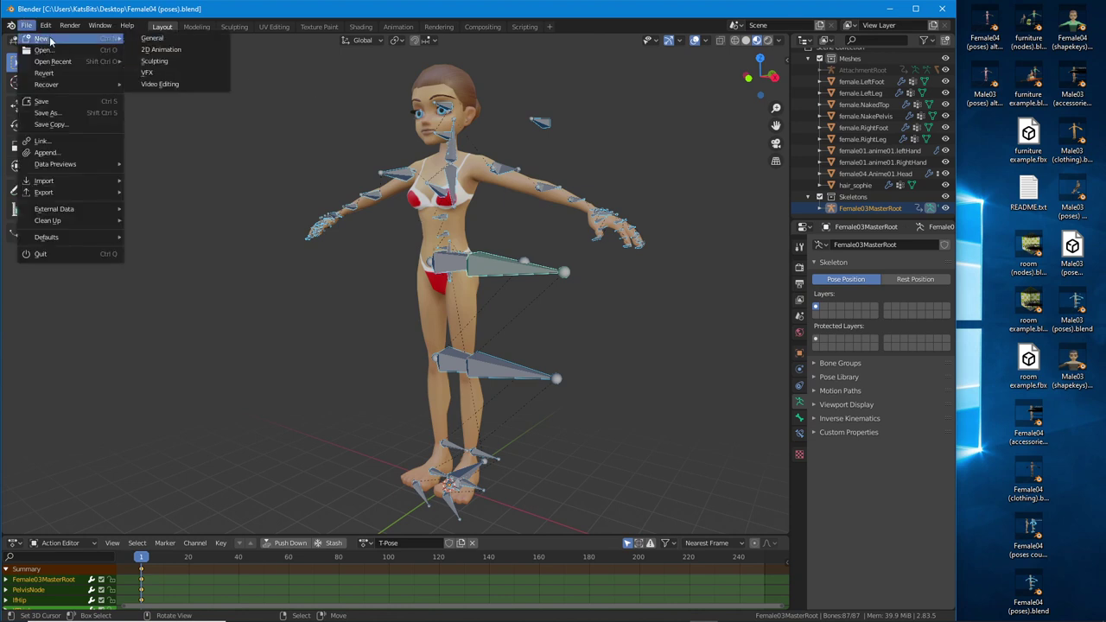
click(152, 38)
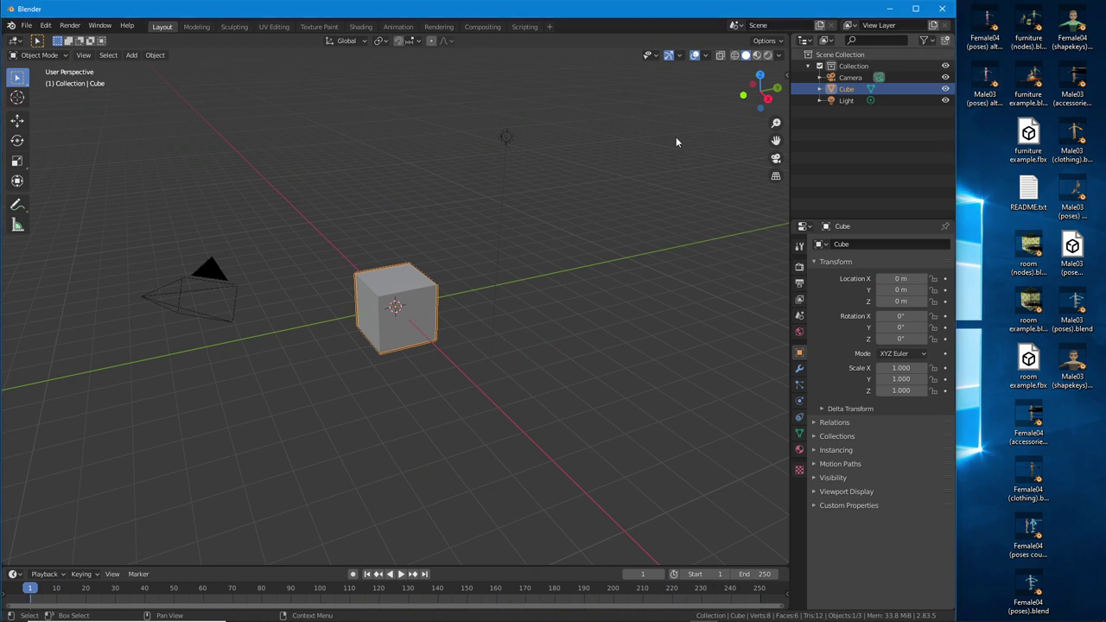
key(shift+ctrl+o)
click(602, 138)
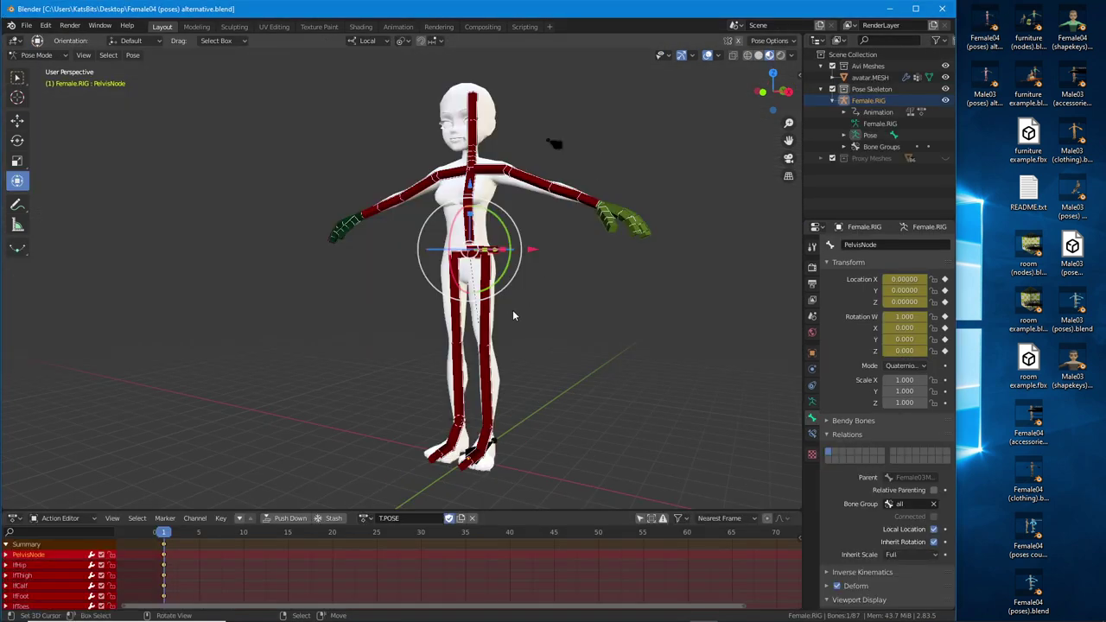
- Select the lfThigh, rtCalf and rtFoot bones of the alternative female rig in turn and examine the skeleton's layout
click(486, 321)
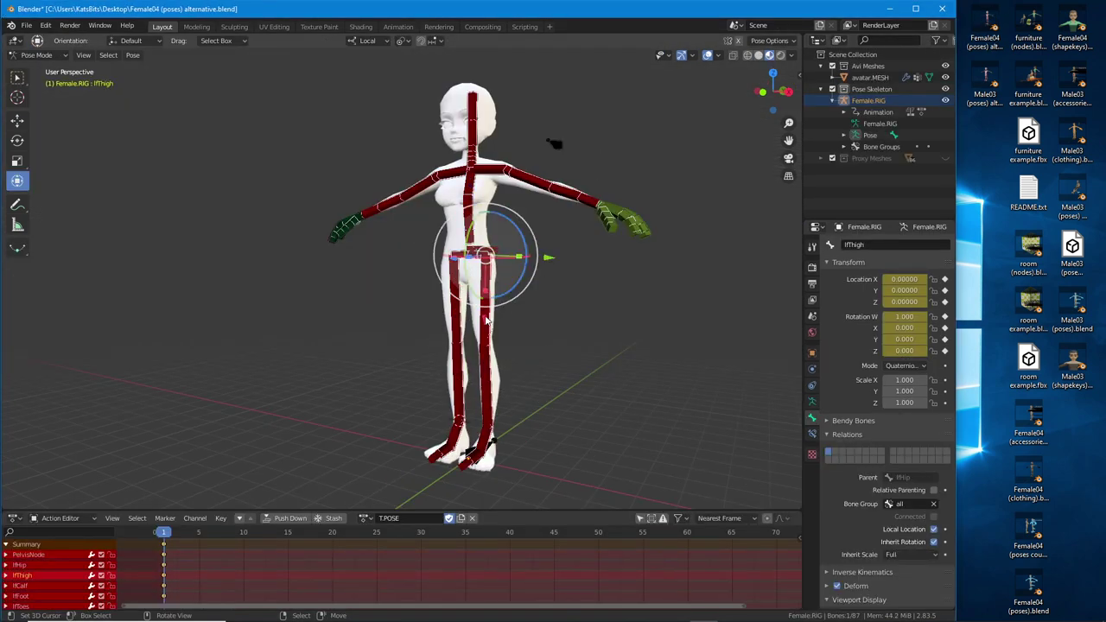
click(460, 390)
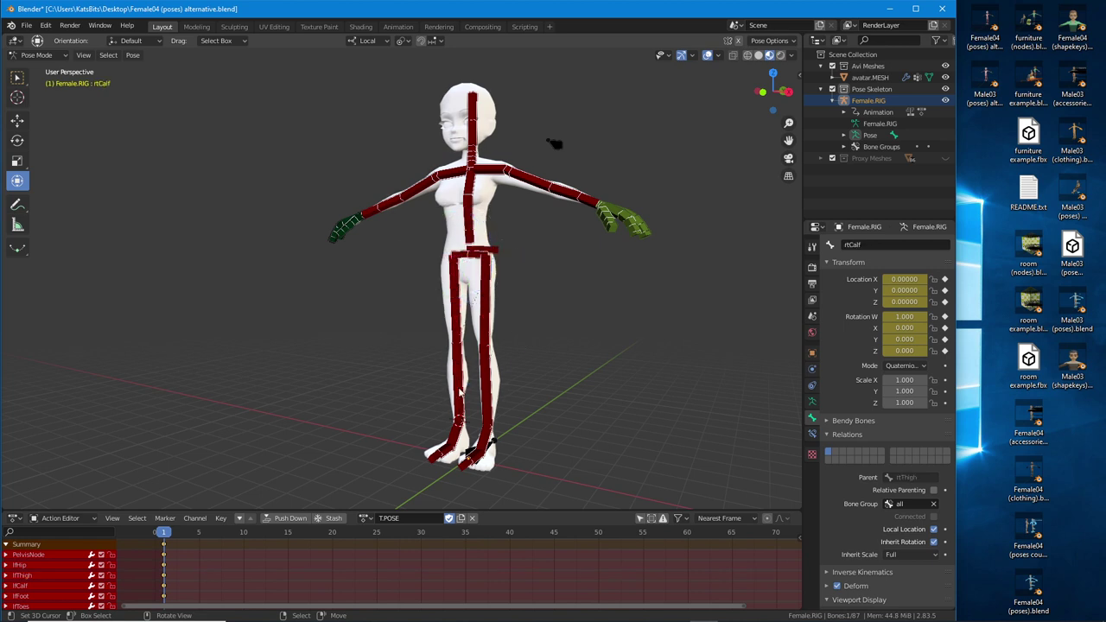
click(447, 452)
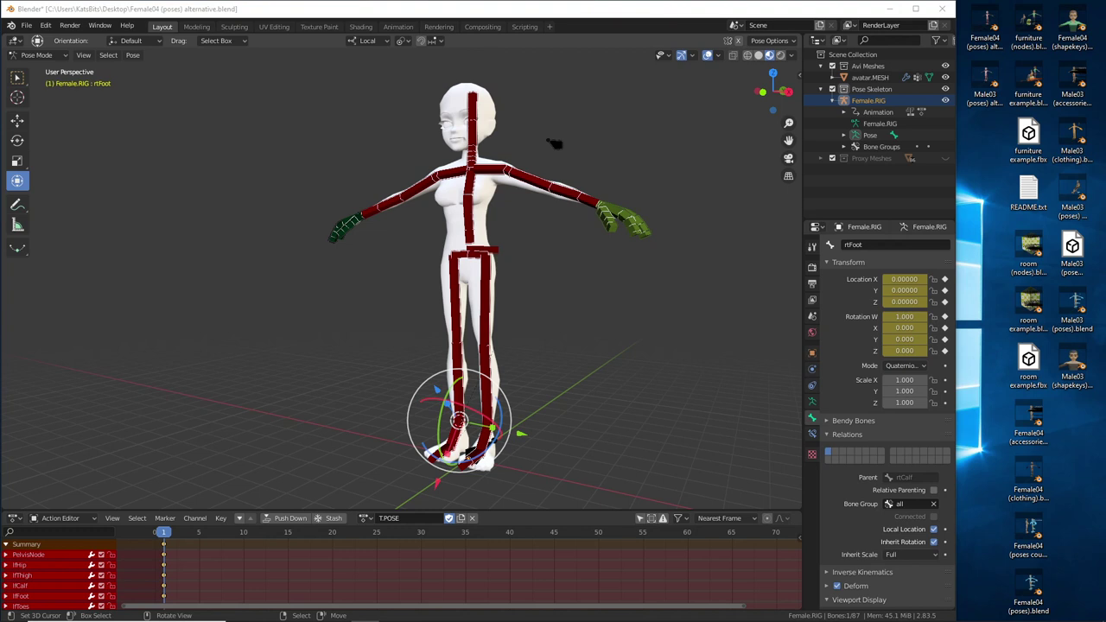
middle_drag(428, 292, 466, 347)
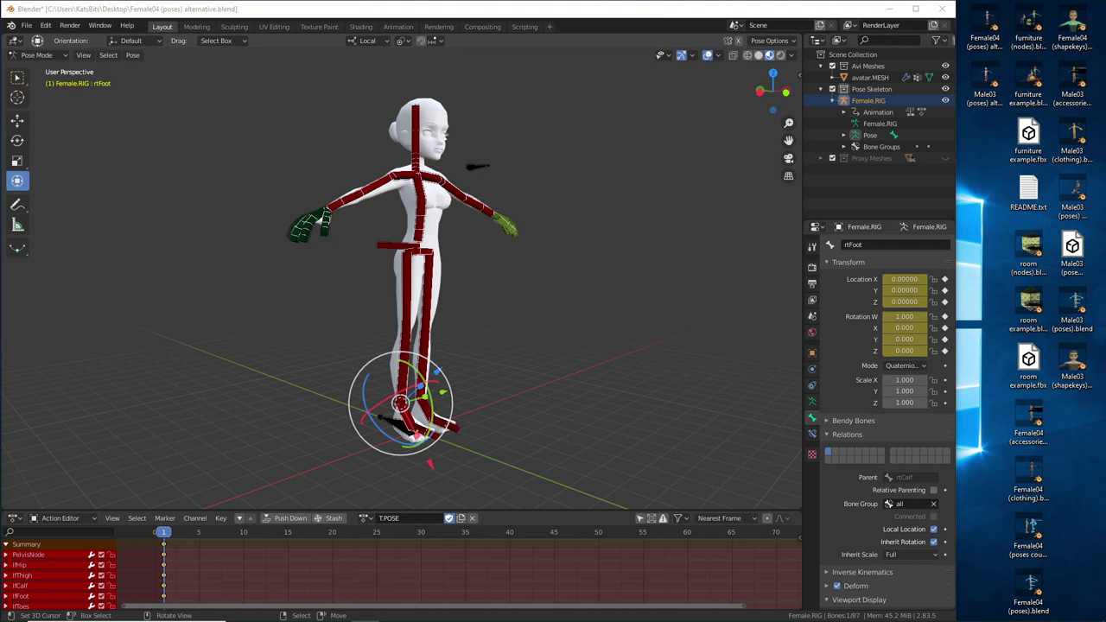
click(447, 9)
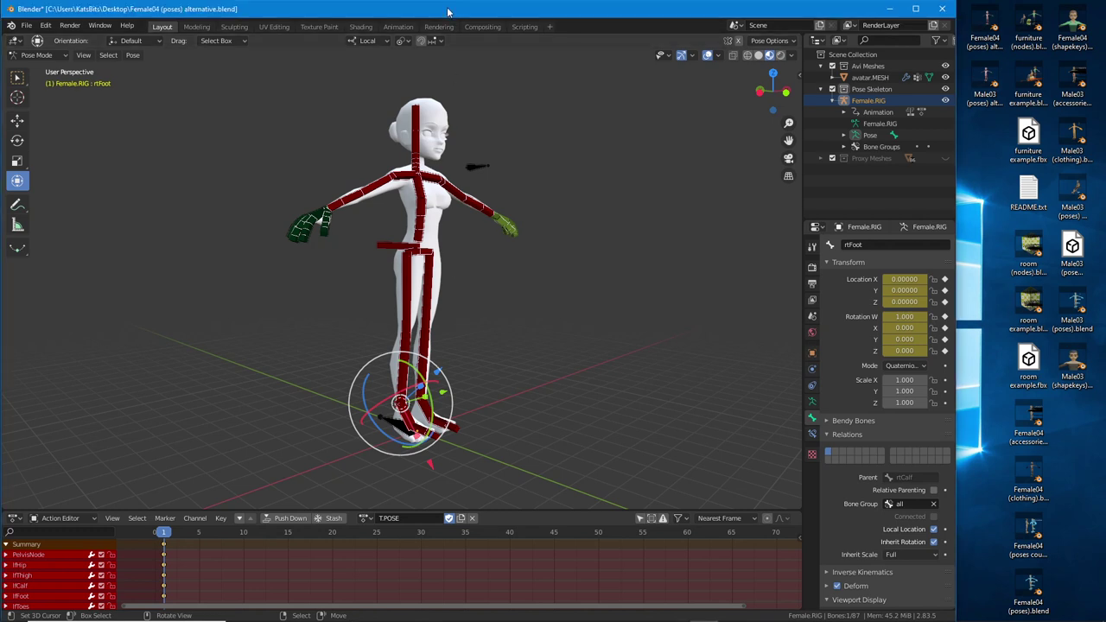
- Minimise the open pose scene, launch a second instance of Blender 2.83 and dismiss its splash screen
middle_drag(534, 350, 431, 342)
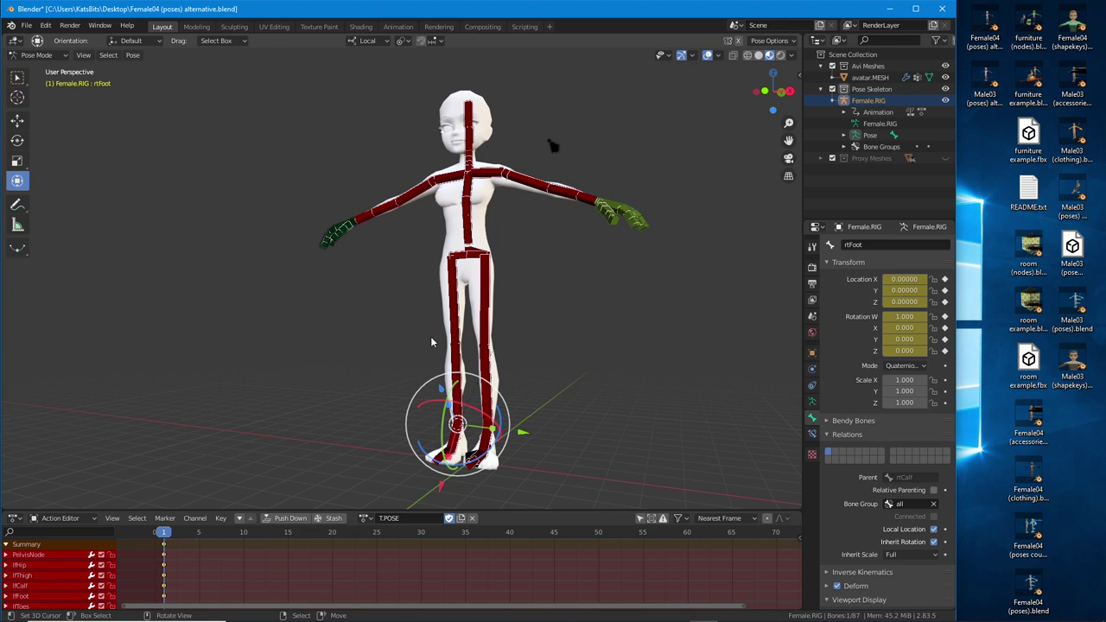
click(889, 9)
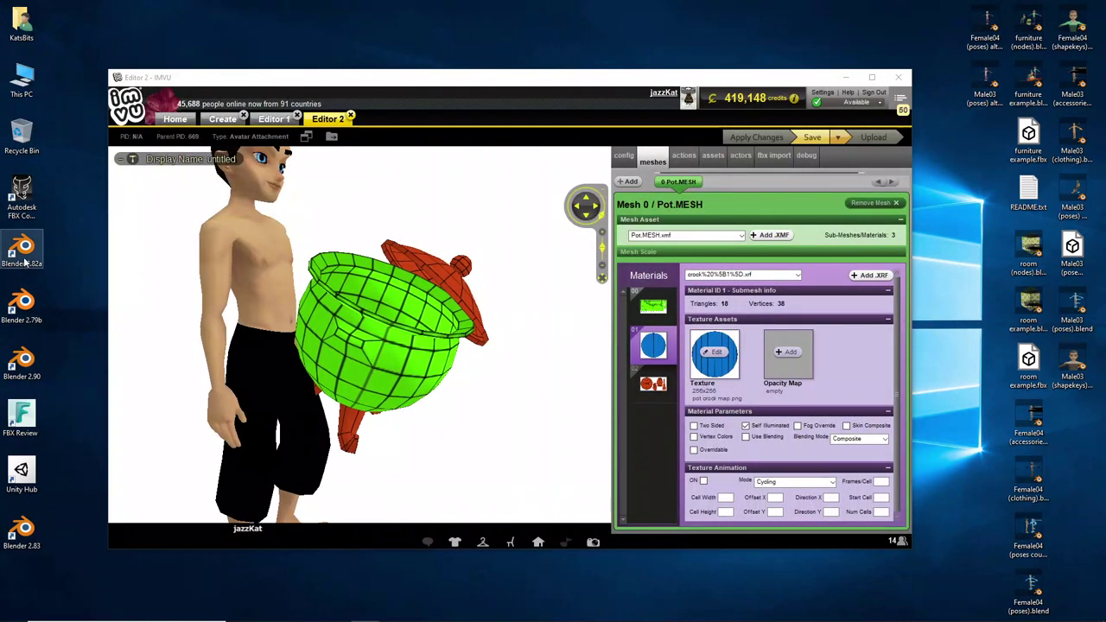
double_click(25, 529)
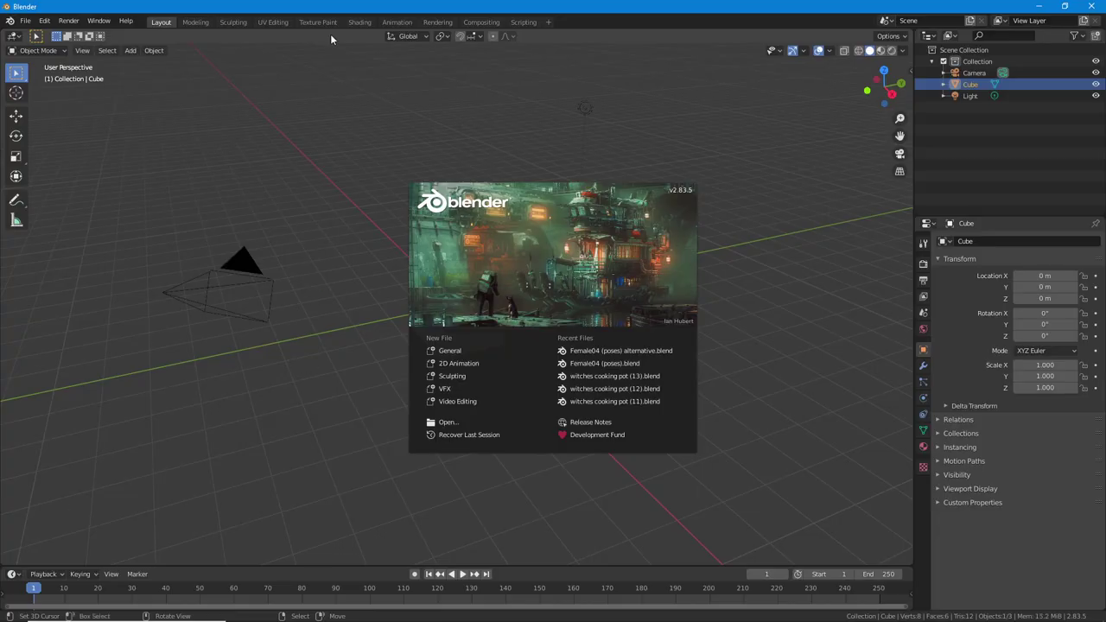
click(28, 22)
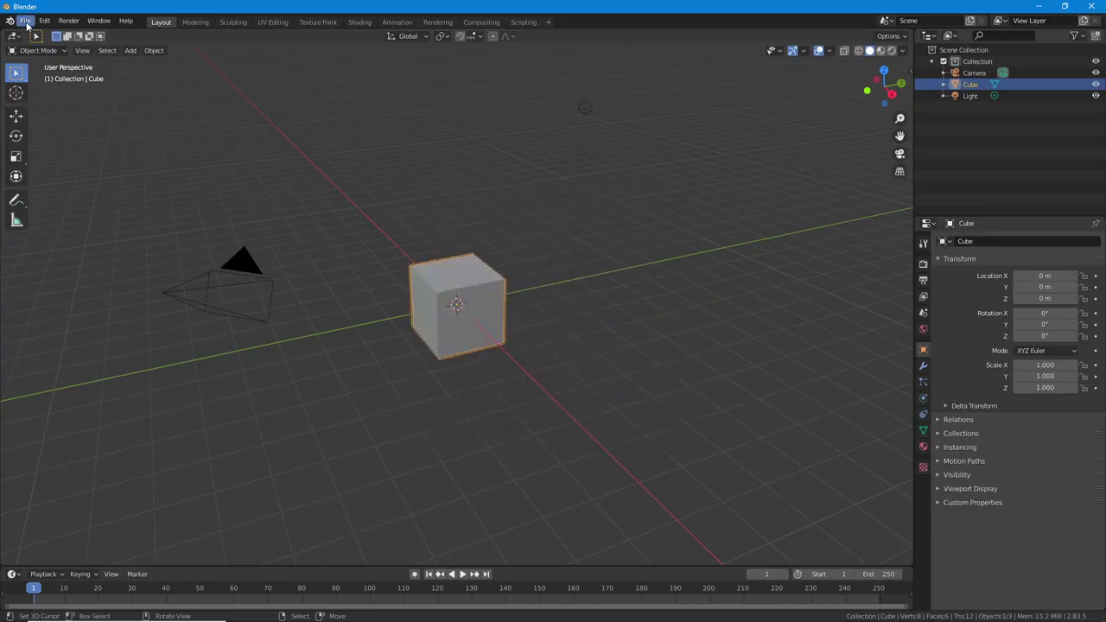
click(27, 22)
mouse_move(39, 37)
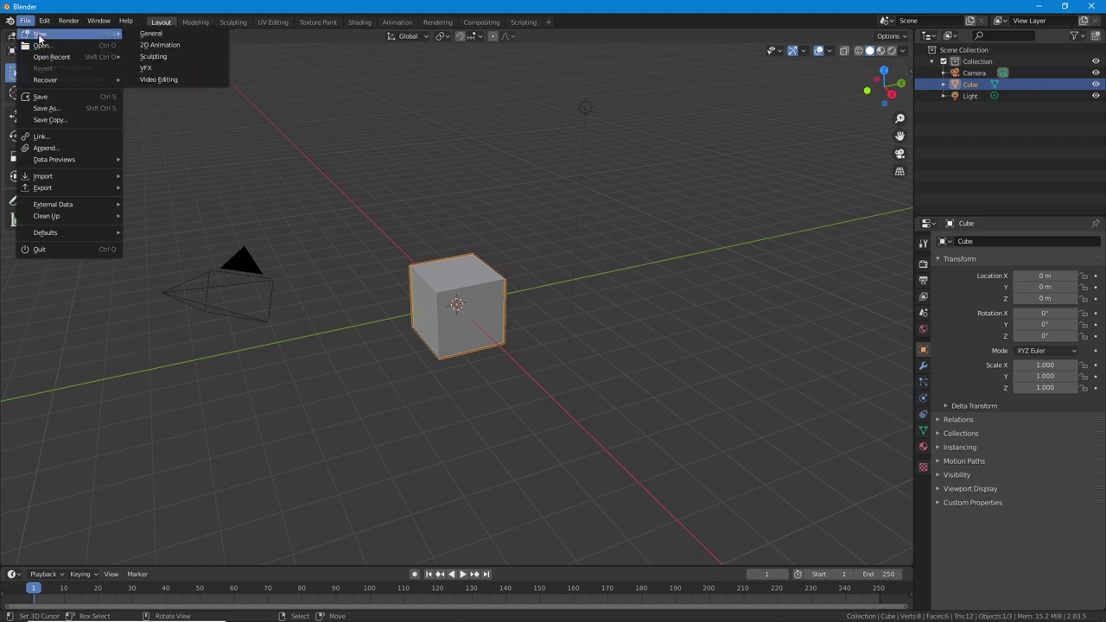
mouse_move(48, 59)
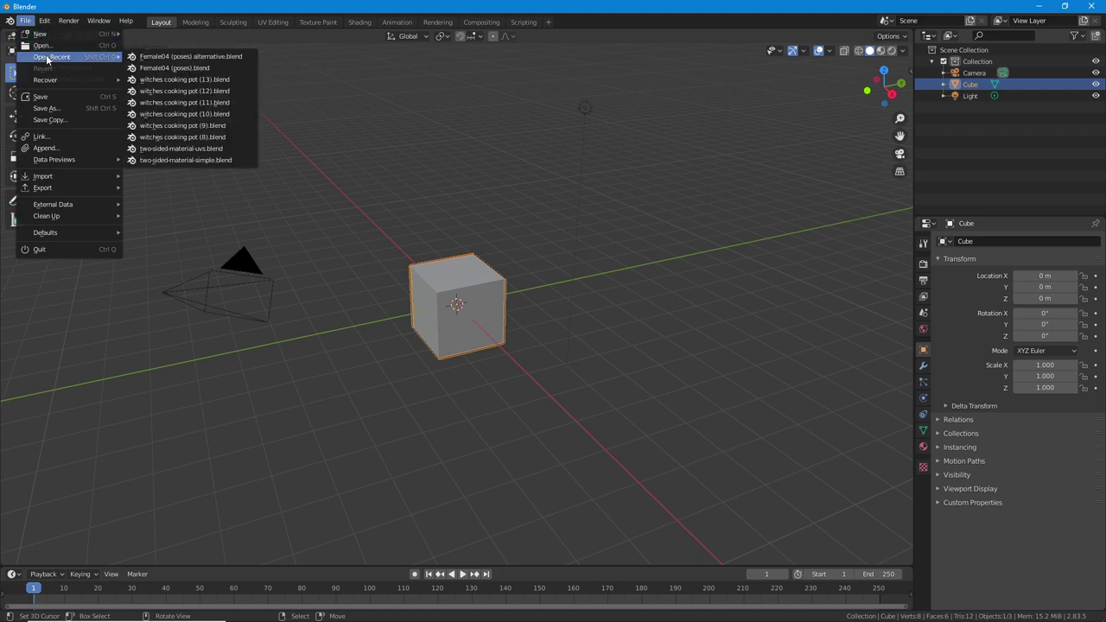
- Shrink the new Blender window to uncover the desktop files and open Female04 (accessories).blend in it
click(1069, 8)
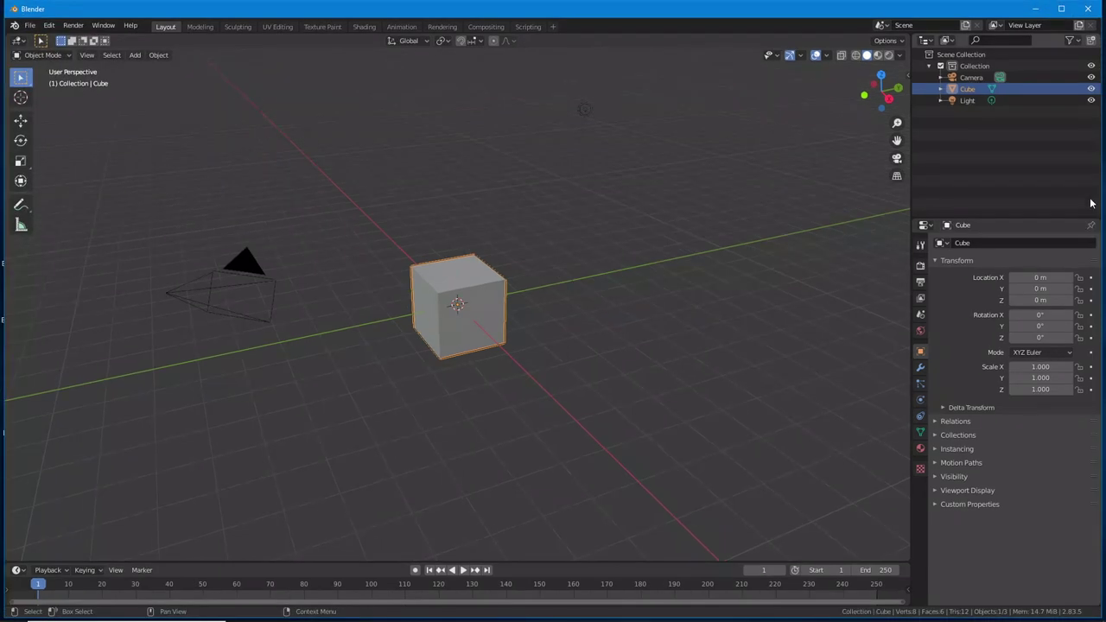
drag(1098, 200, 958, 209)
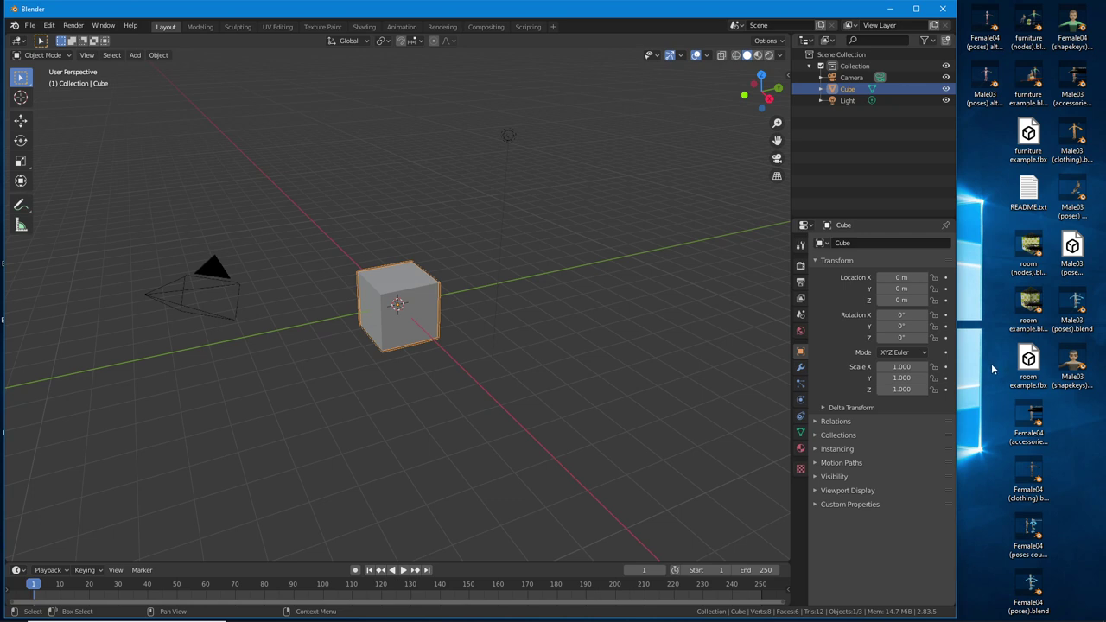
drag(1028, 419, 691, 406)
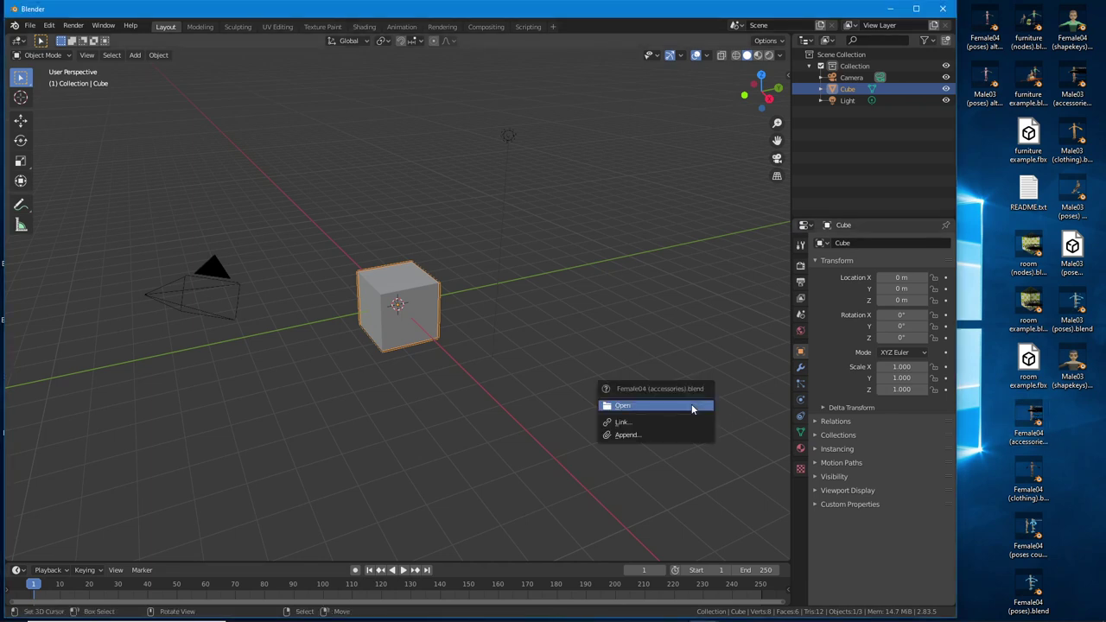
click(648, 407)
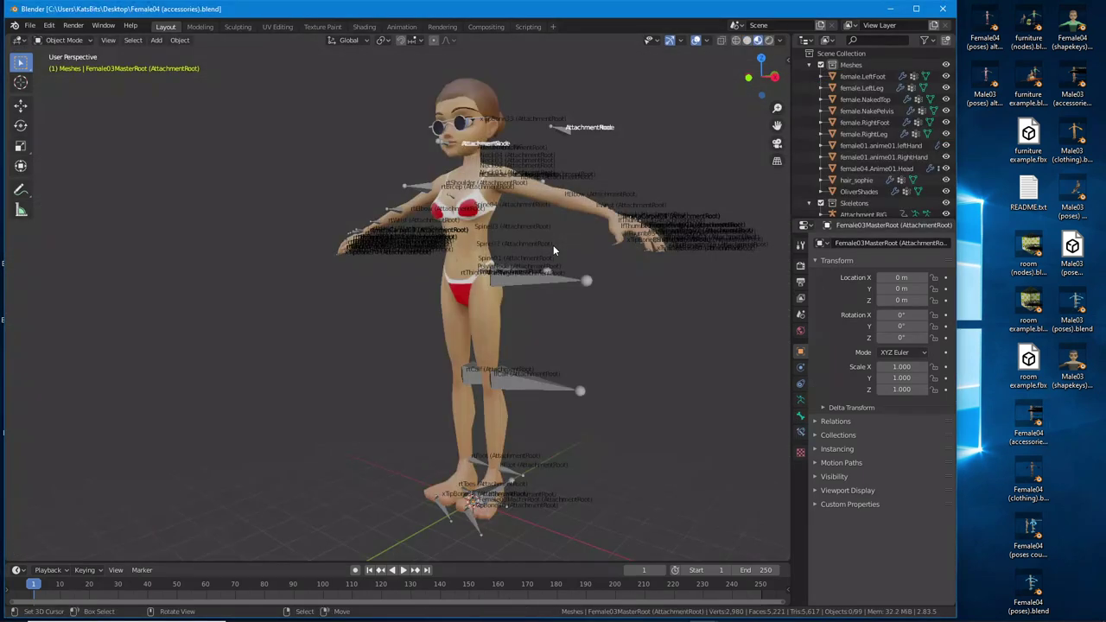
double_click(464, 3)
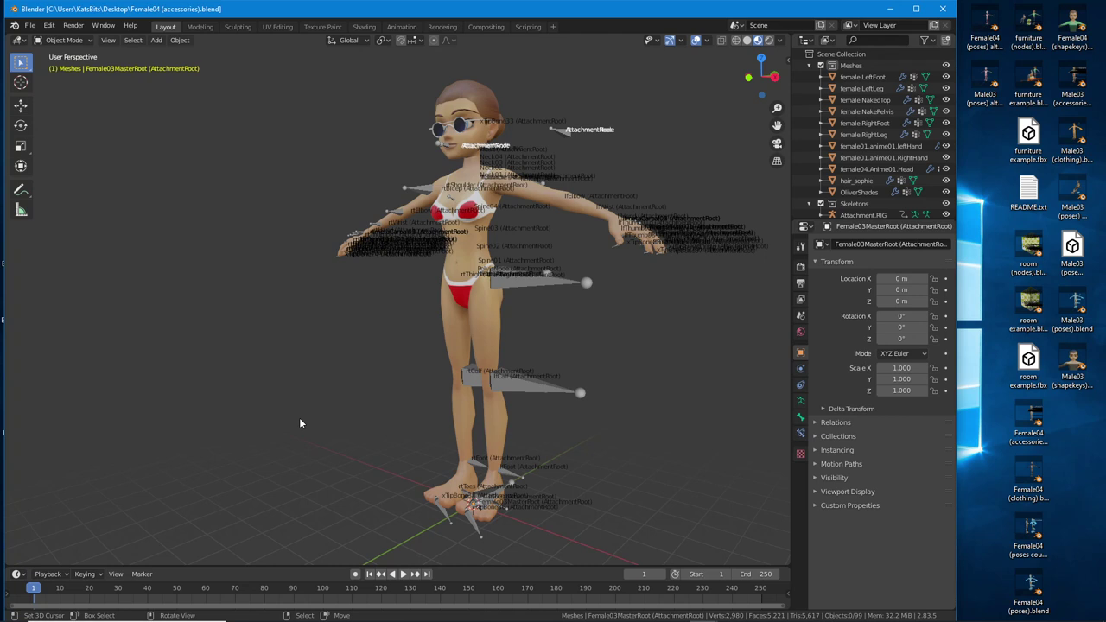
- Compare the Female04 (poses) alternative and Female04 (accessories) scenes by switching between their Blender windows
mouse_move(359, 620)
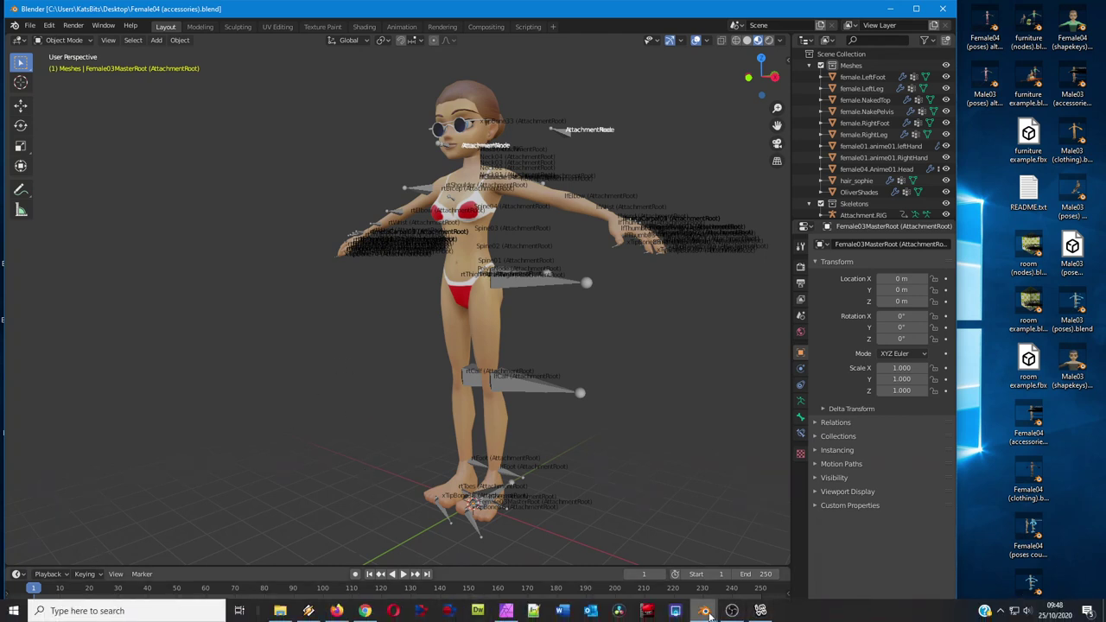
mouse_move(704, 611)
click(673, 575)
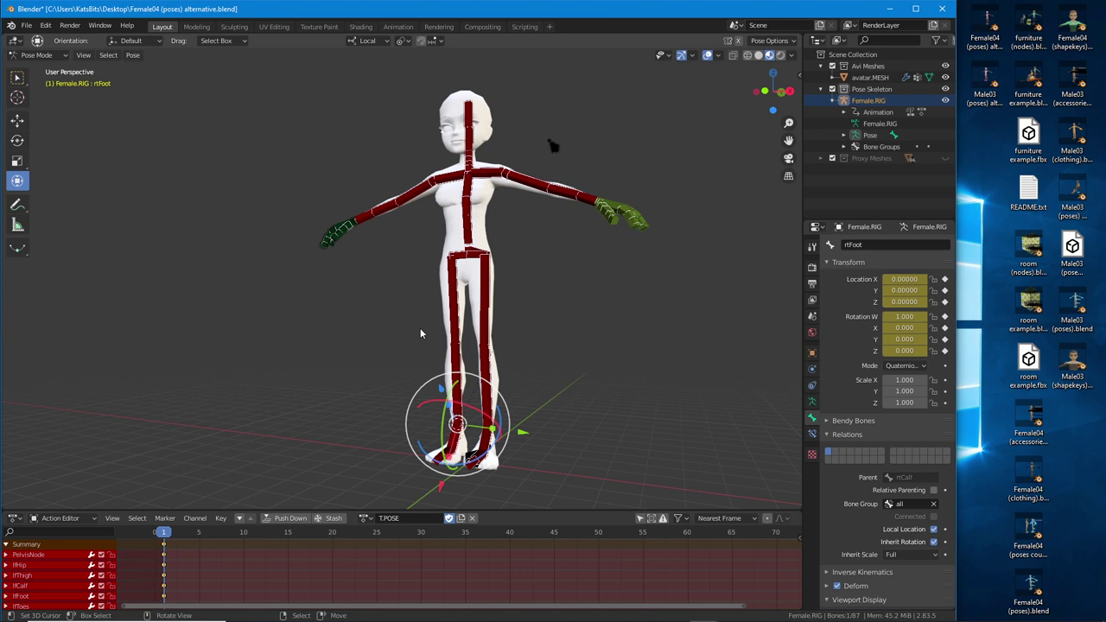
mouse_move(704, 618)
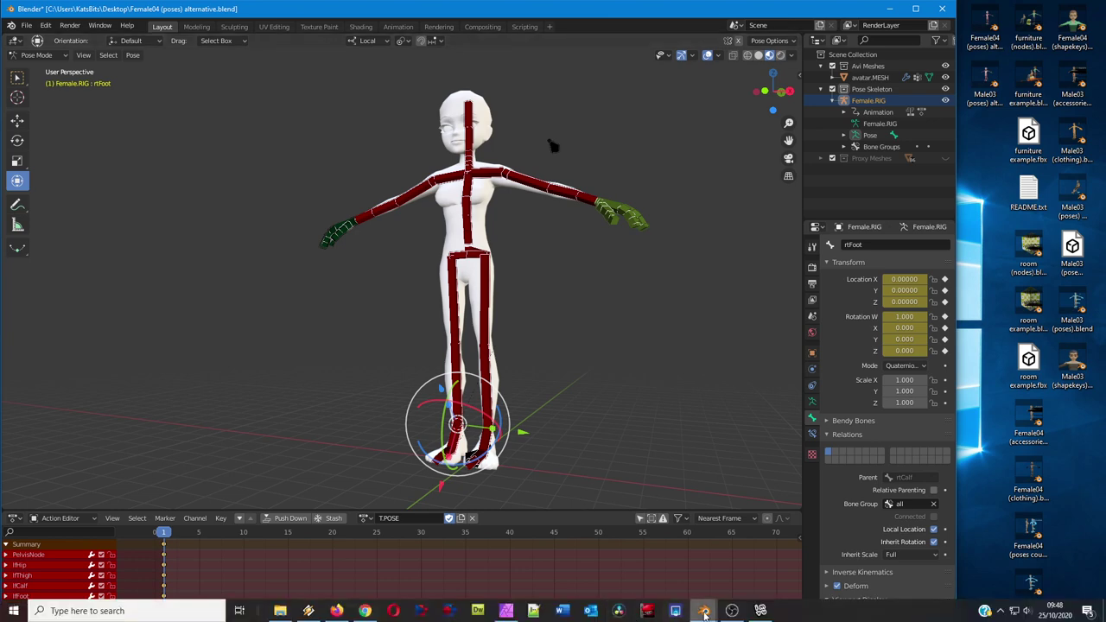
click(760, 560)
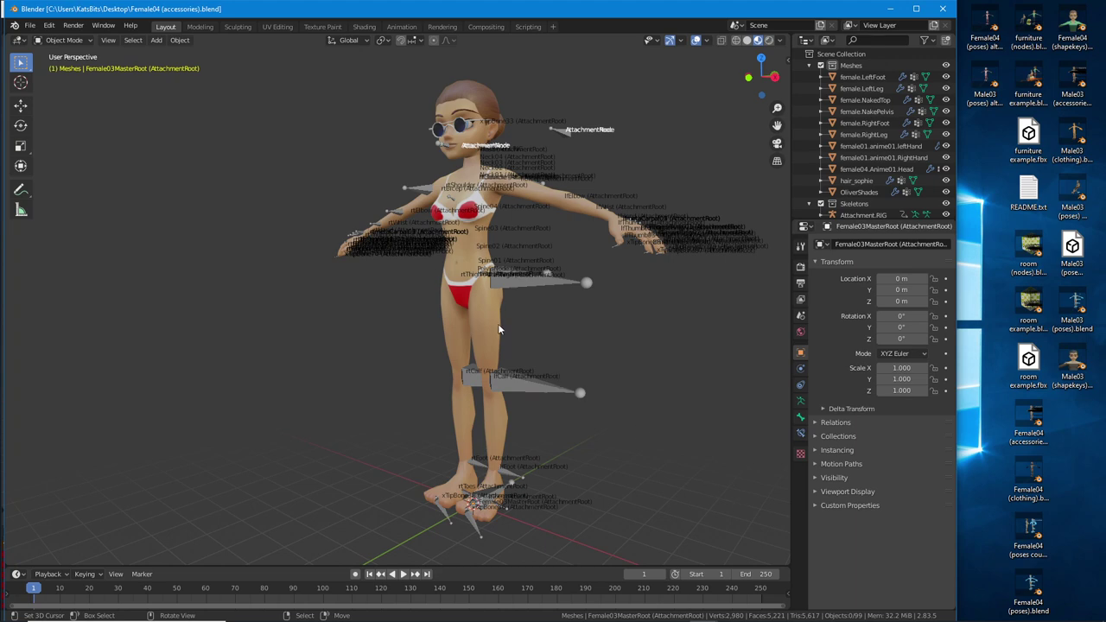
mouse_move(495, 391)
middle_down()
mouse_move(521, 387)
mouse_move(473, 388)
mouse_move(489, 391)
middle_up()
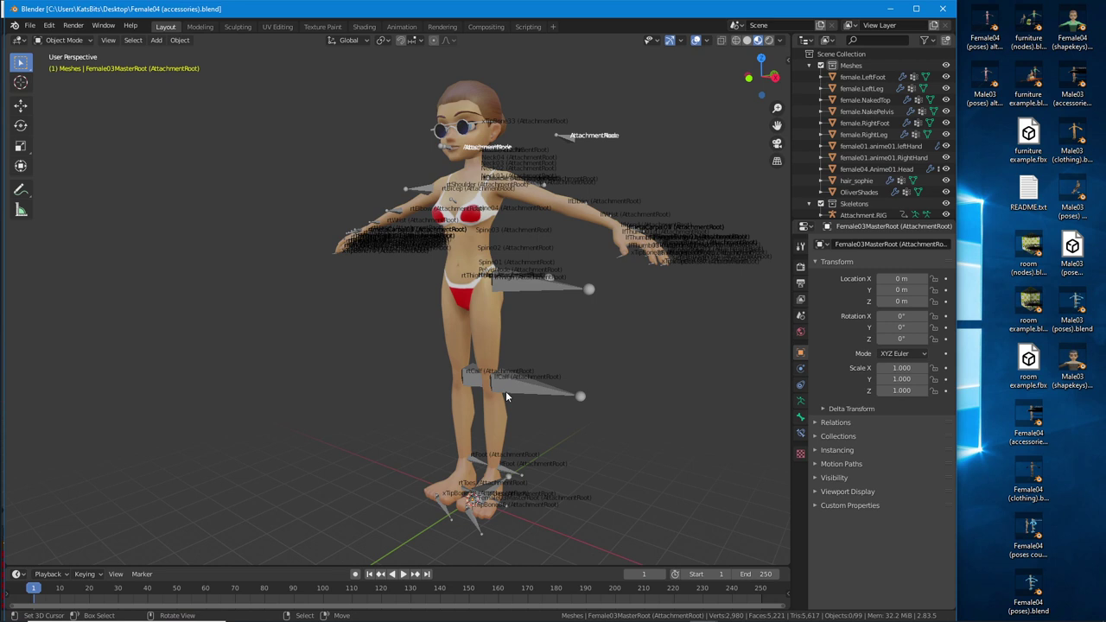
middle_drag(405, 366, 388, 363)
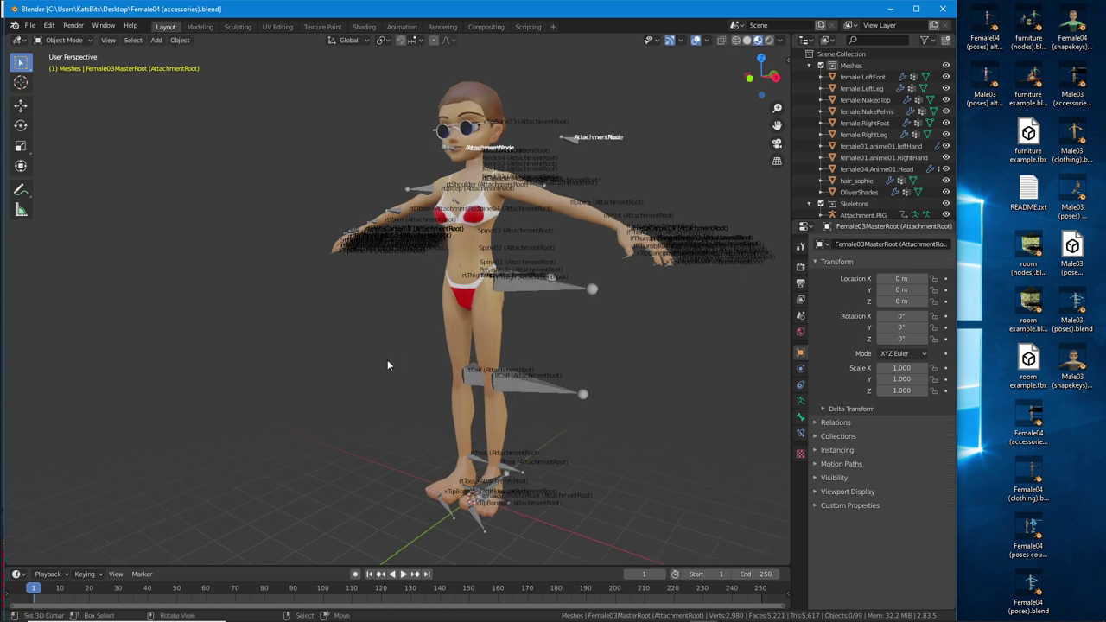
- Return to the Female04 (poses) alternative.blend window and start appending data from another blend file
click(891, 8)
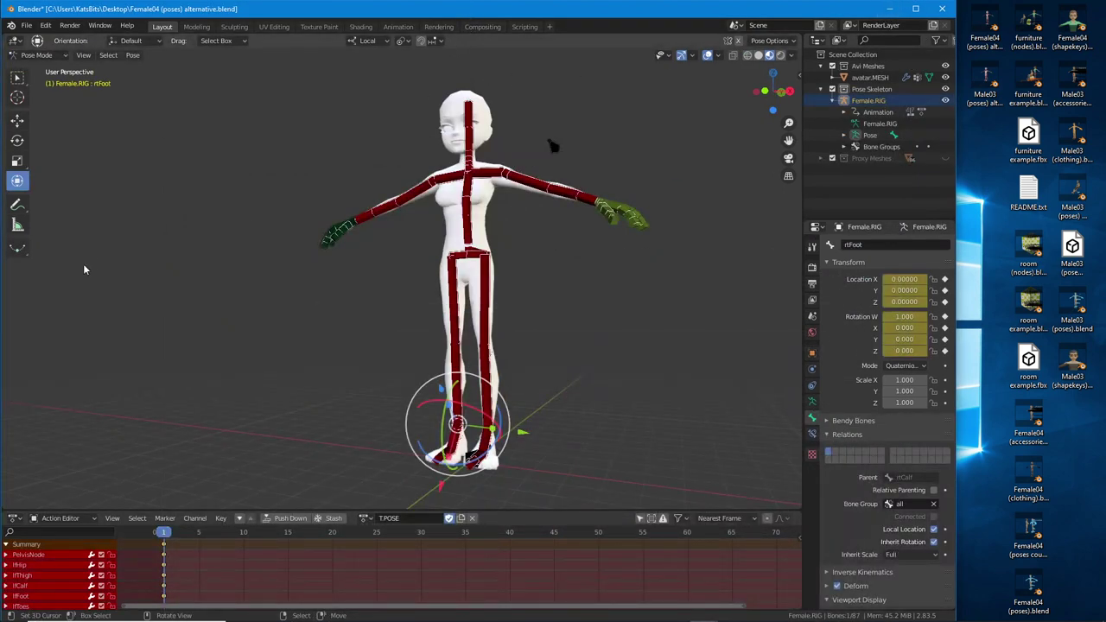
mouse_move(476, 369)
middle_down()
mouse_move(496, 372)
mouse_move(464, 372)
middle_up()
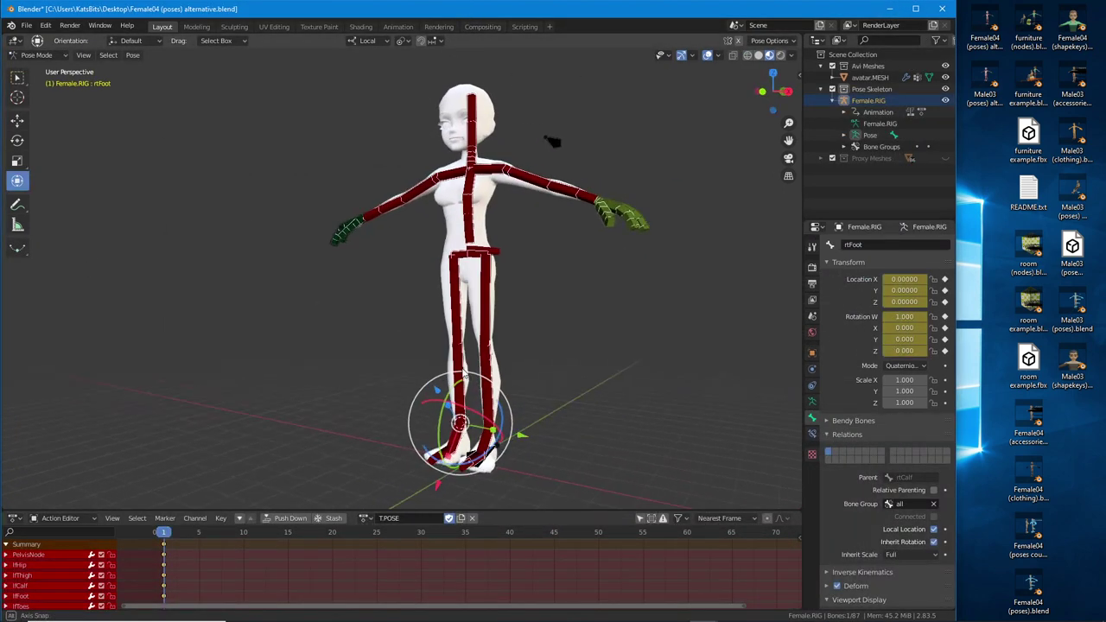
middle_drag(376, 299, 178, 201)
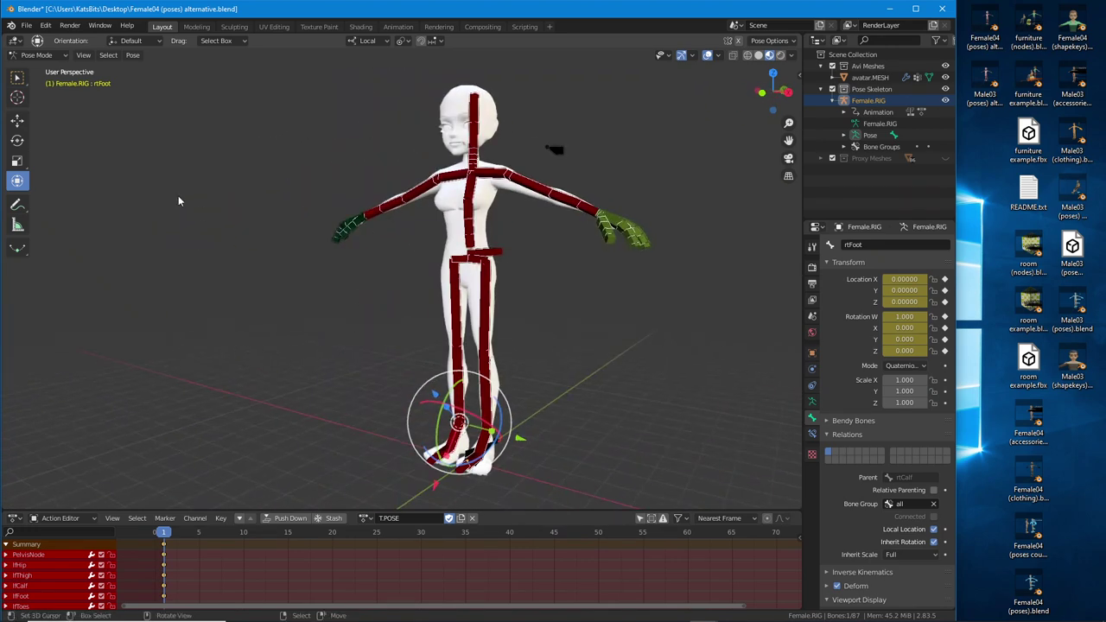
click(26, 27)
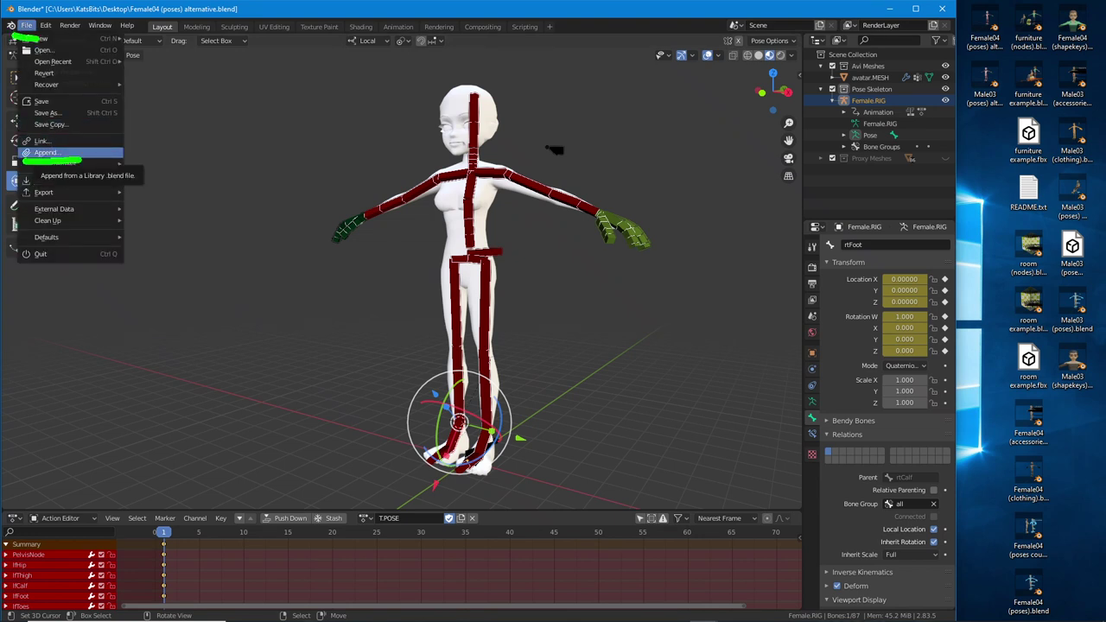
click(54, 154)
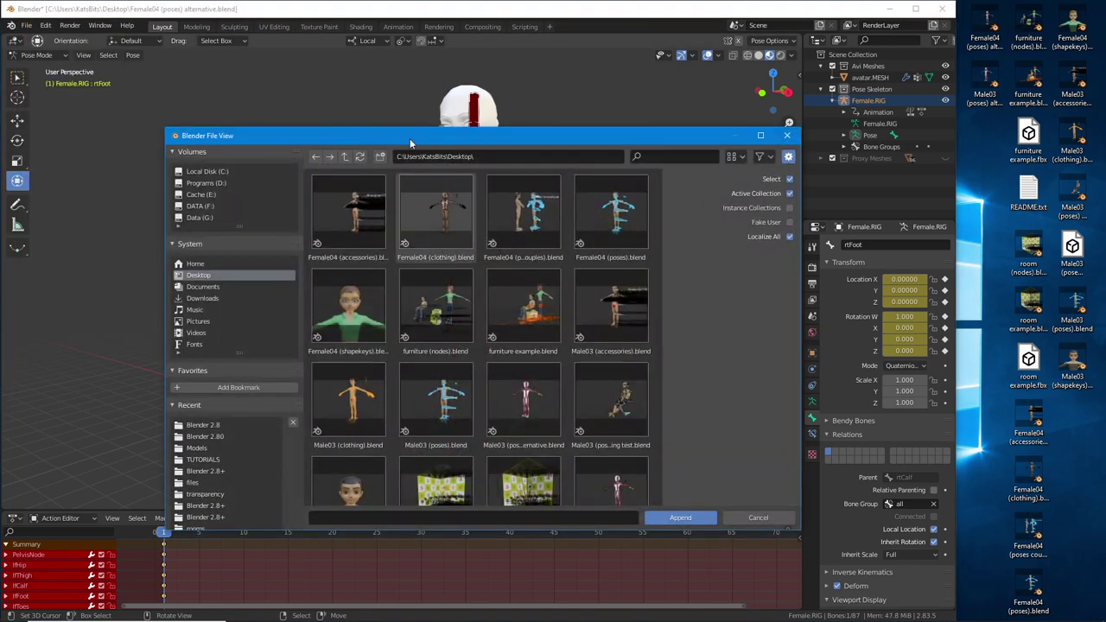
mouse_move(409, 138)
mouse_down()
mouse_move(383, 112)
mouse_move(415, 128)
mouse_up()
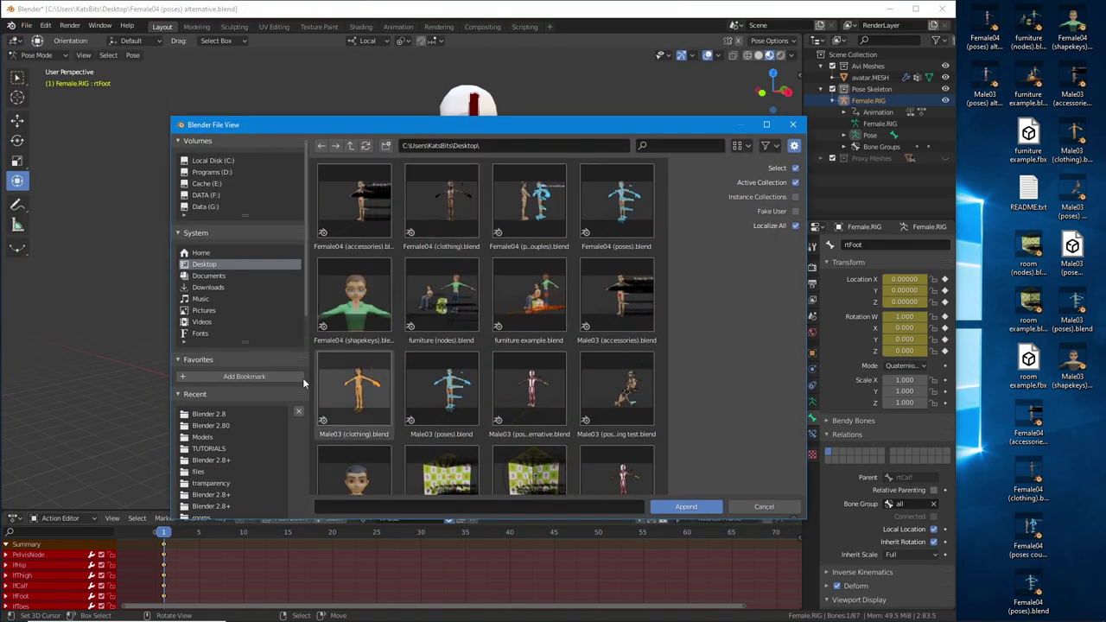
- Go to the recent Blender 2.8 accessories folder and open witches cooking pot (13).blend as the append source
click(210, 416)
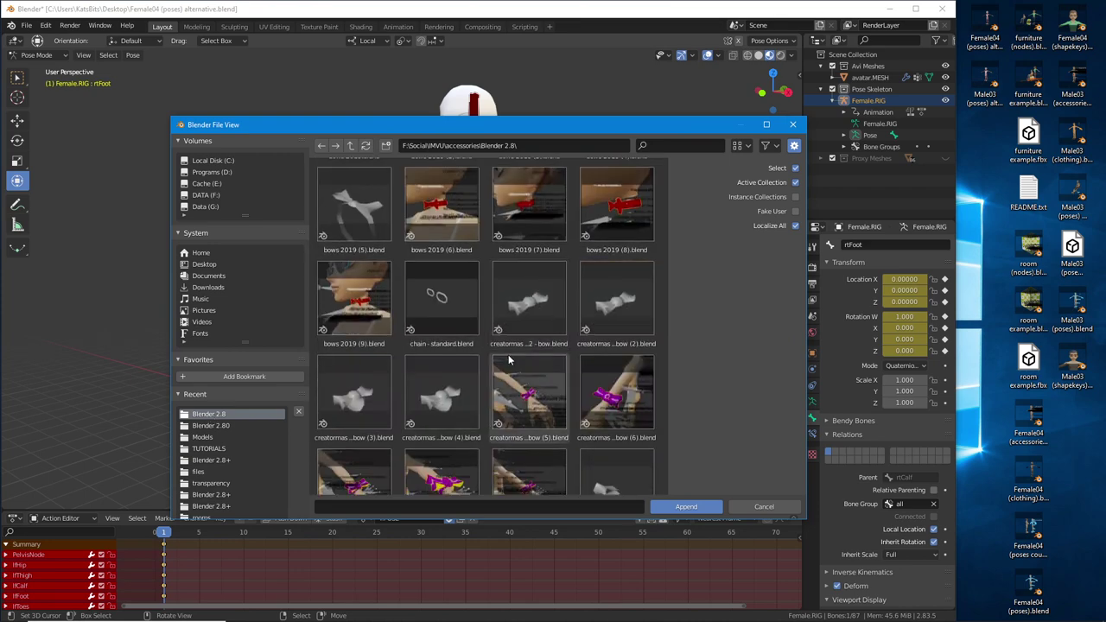
scroll(508, 360, down, 10)
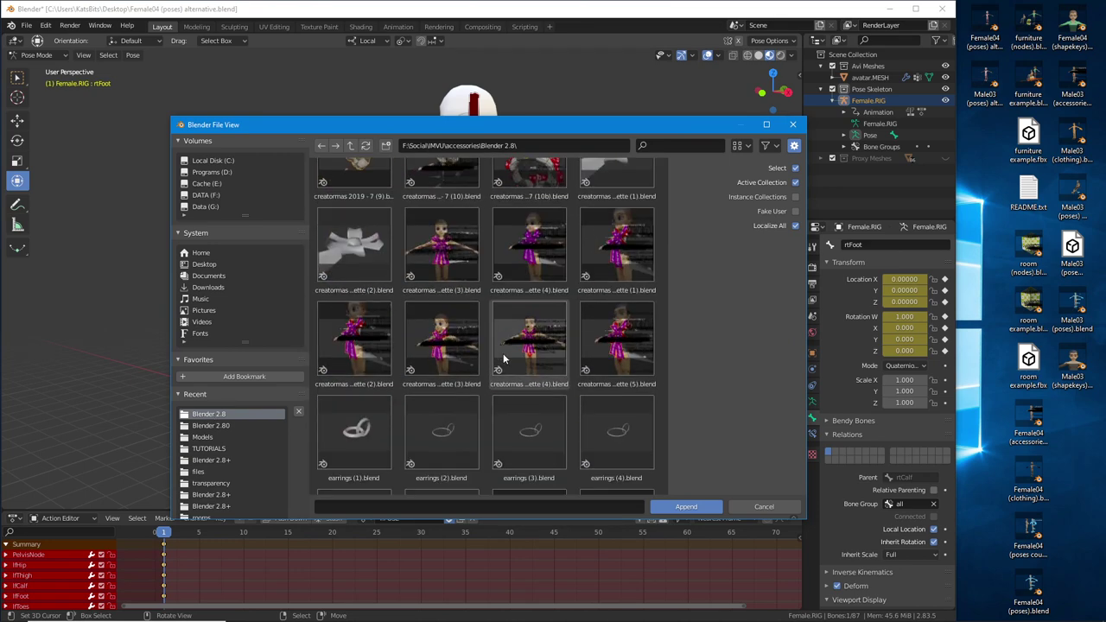
scroll(502, 354, down, 10)
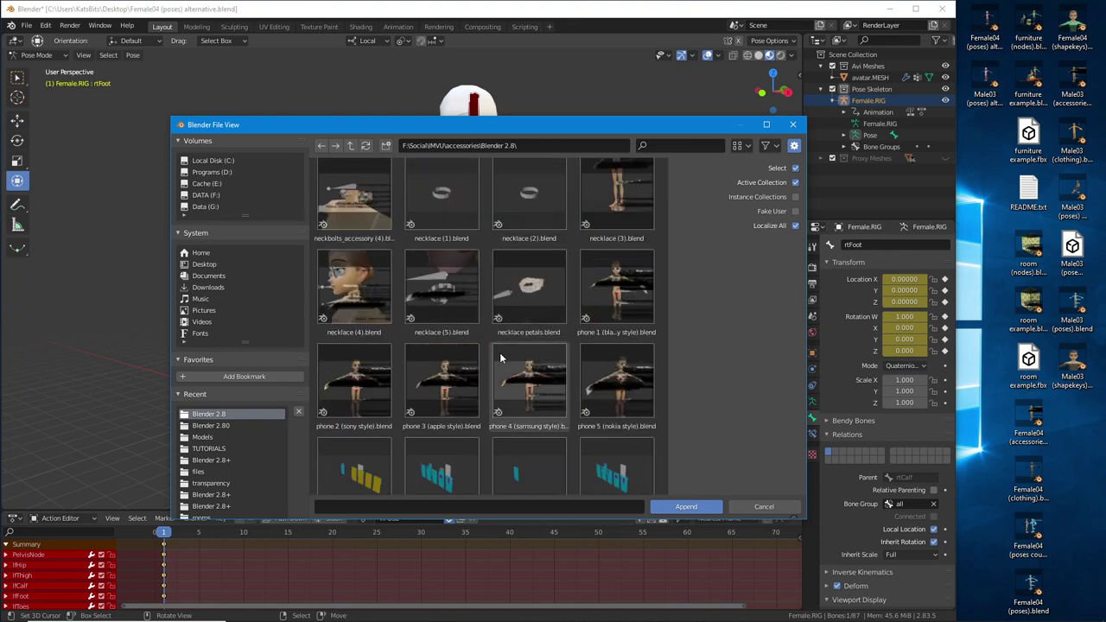
scroll(498, 354, down, 10)
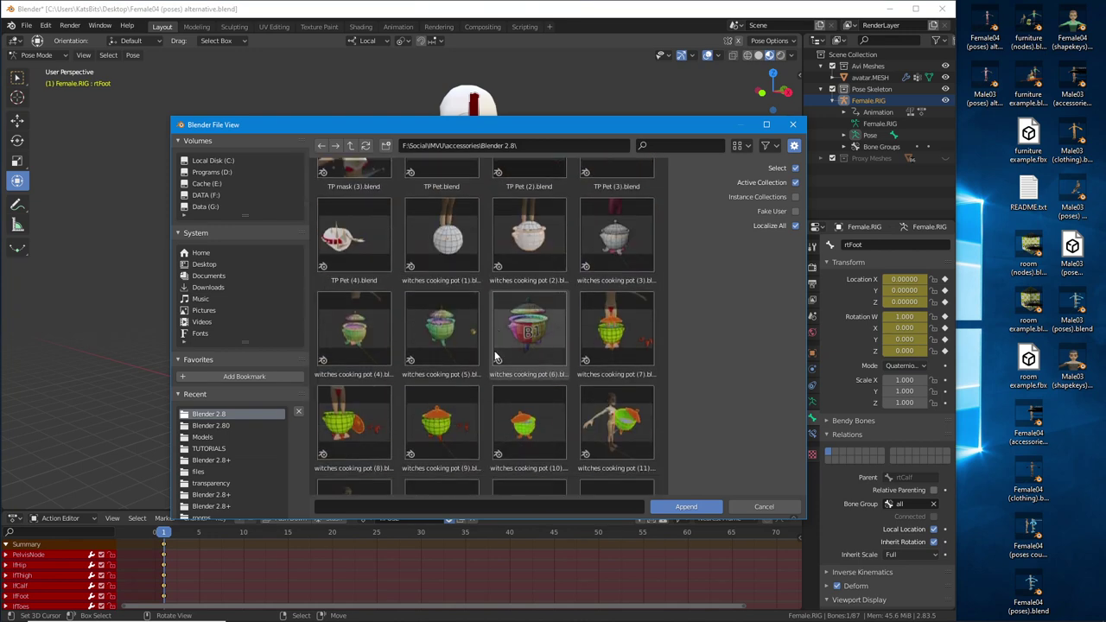
scroll(495, 354, down, 3)
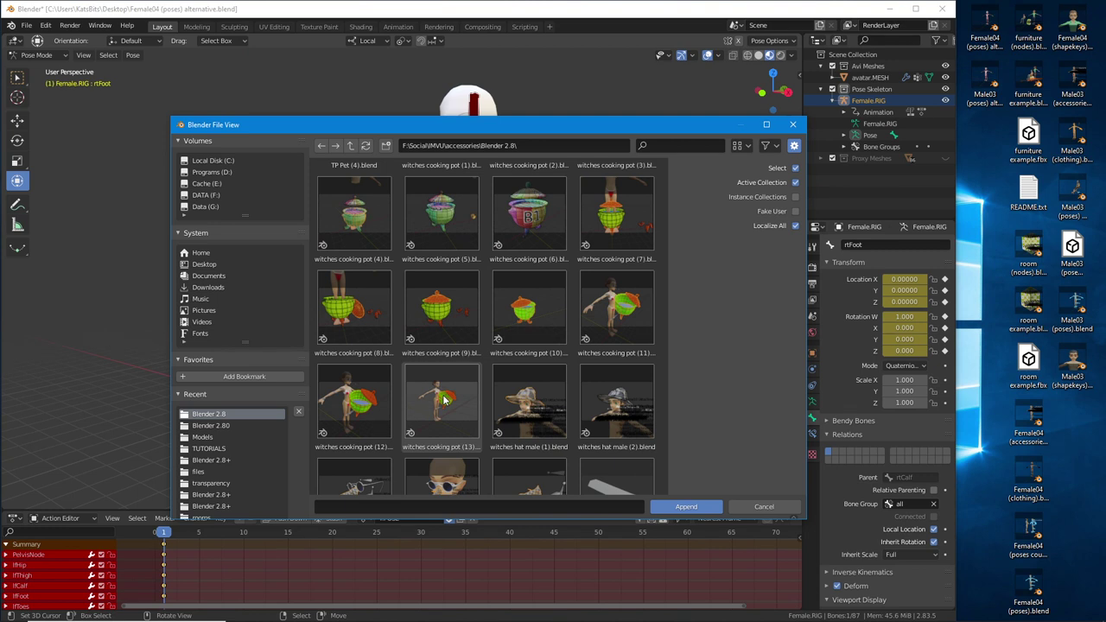
click(445, 404)
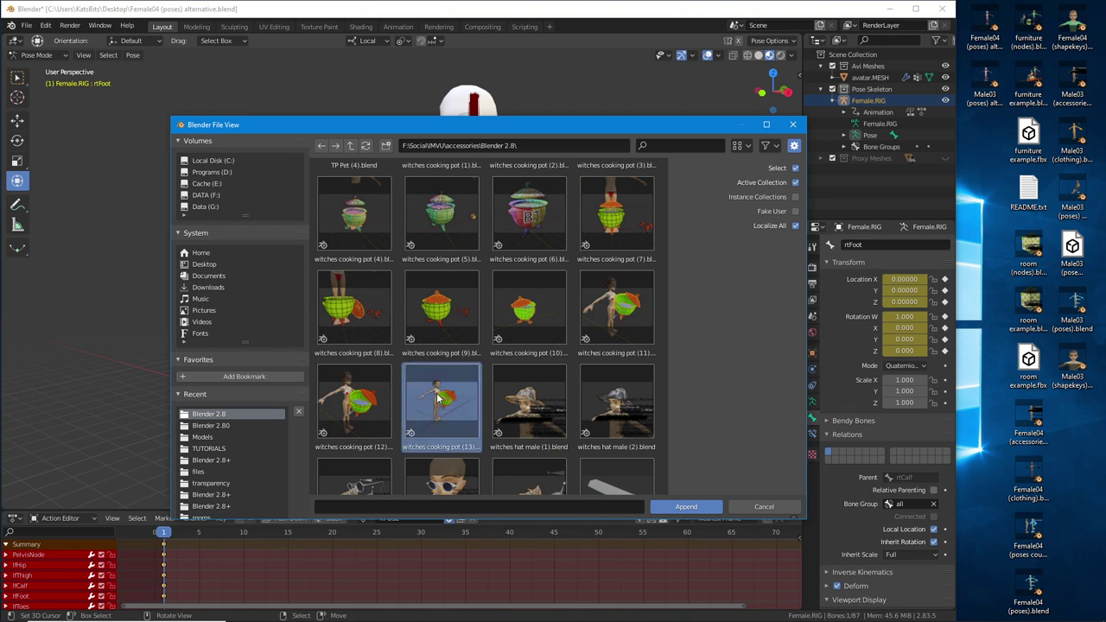
click(686, 506)
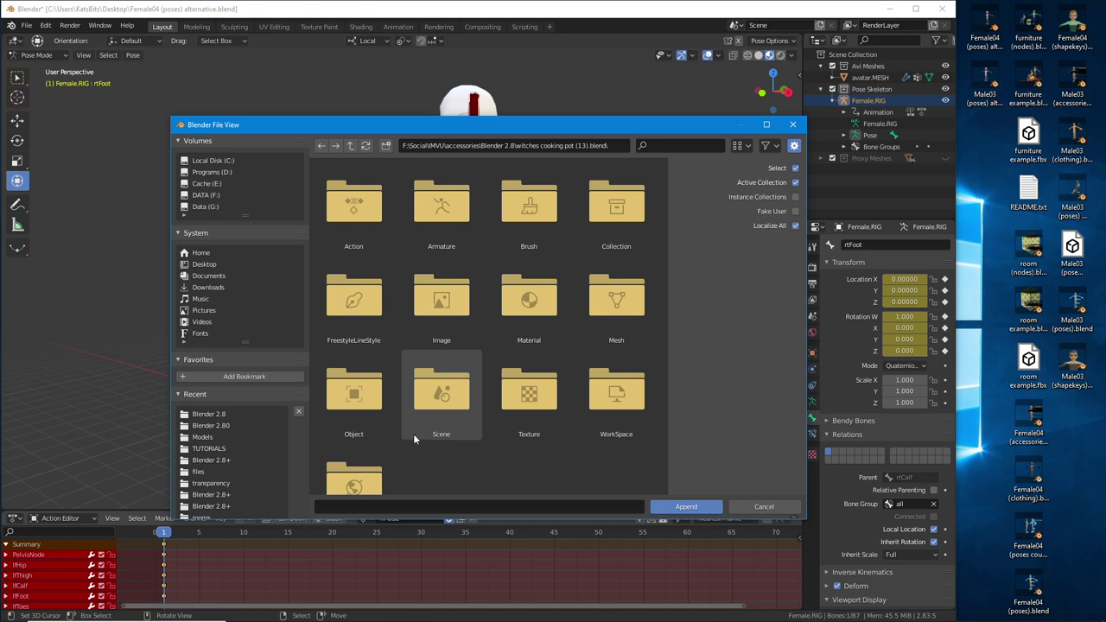
- Append the Pot.MESH object from witches cooking pot (13).blend into the scene
click(351, 389)
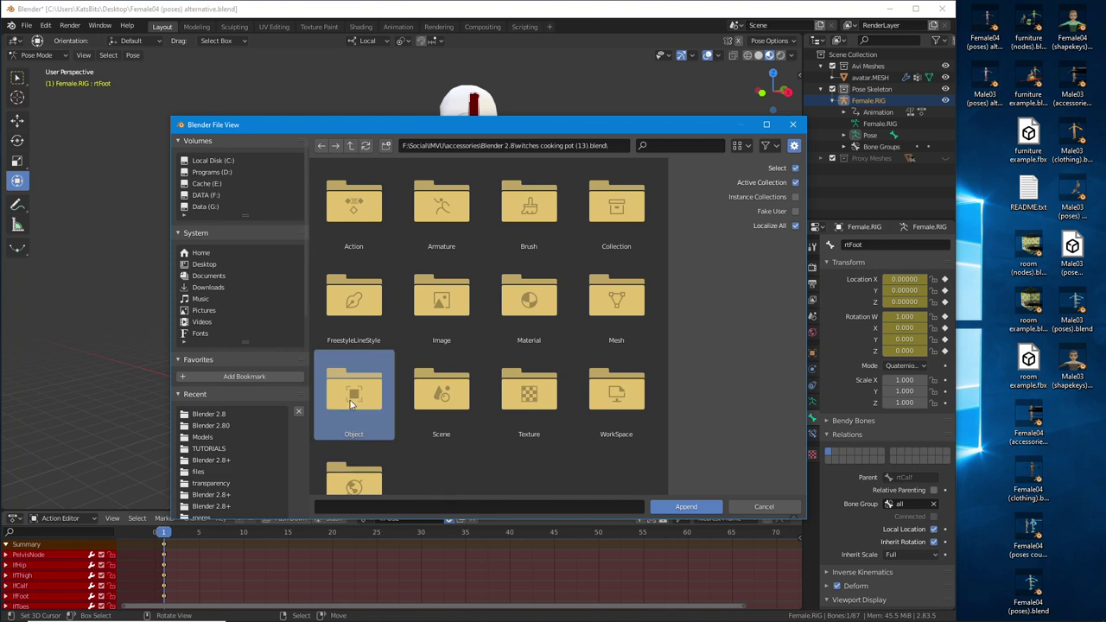
double_click(350, 394)
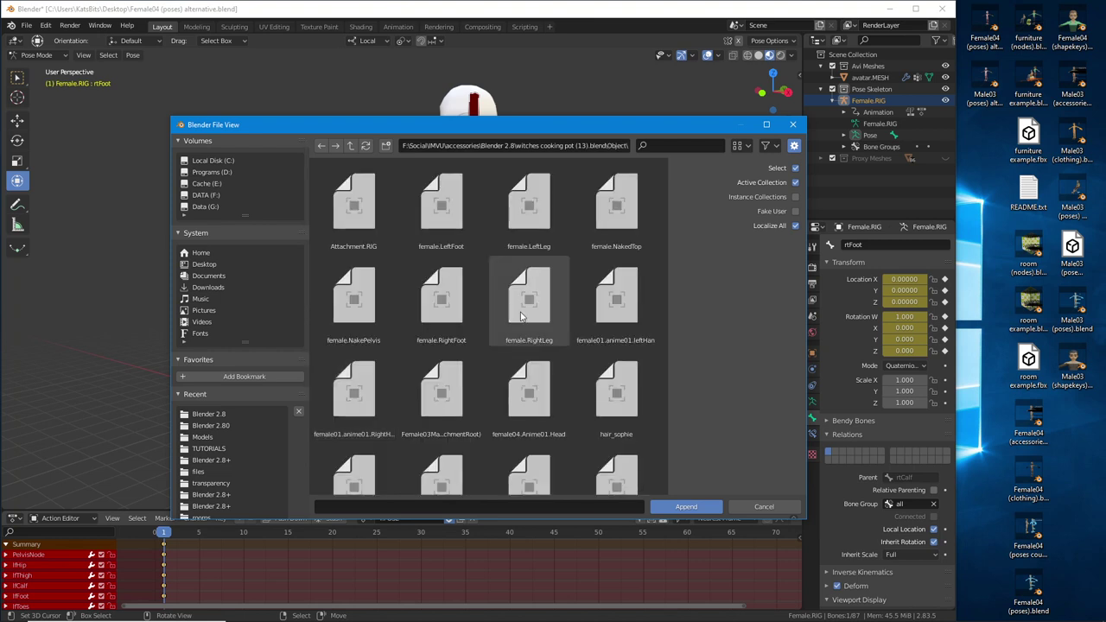
scroll(510, 322, down, 10)
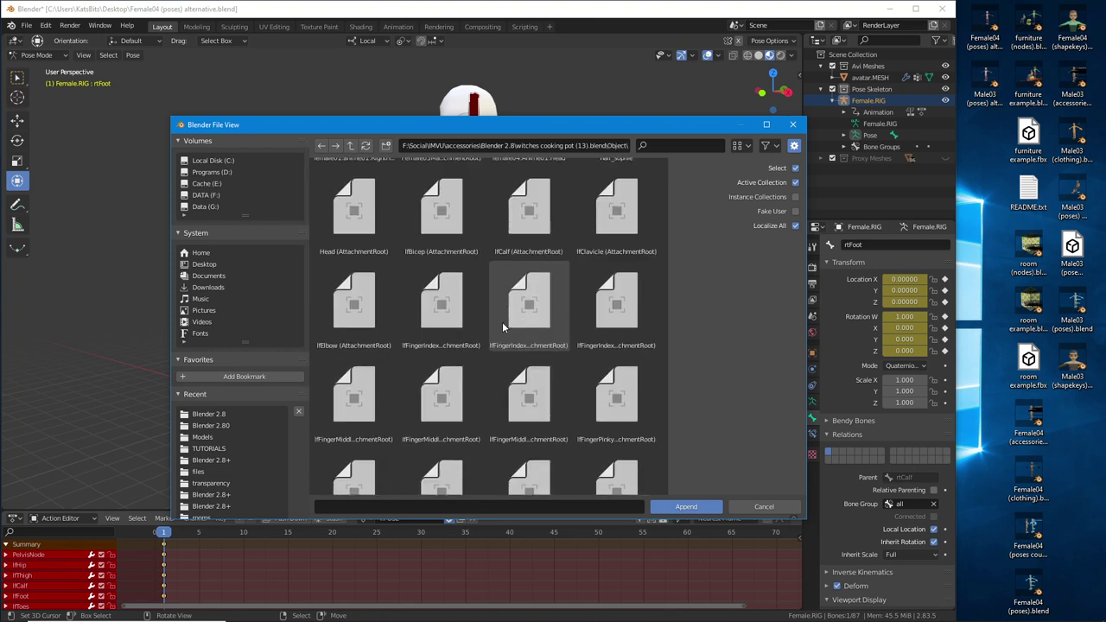
scroll(502, 321, down, 6)
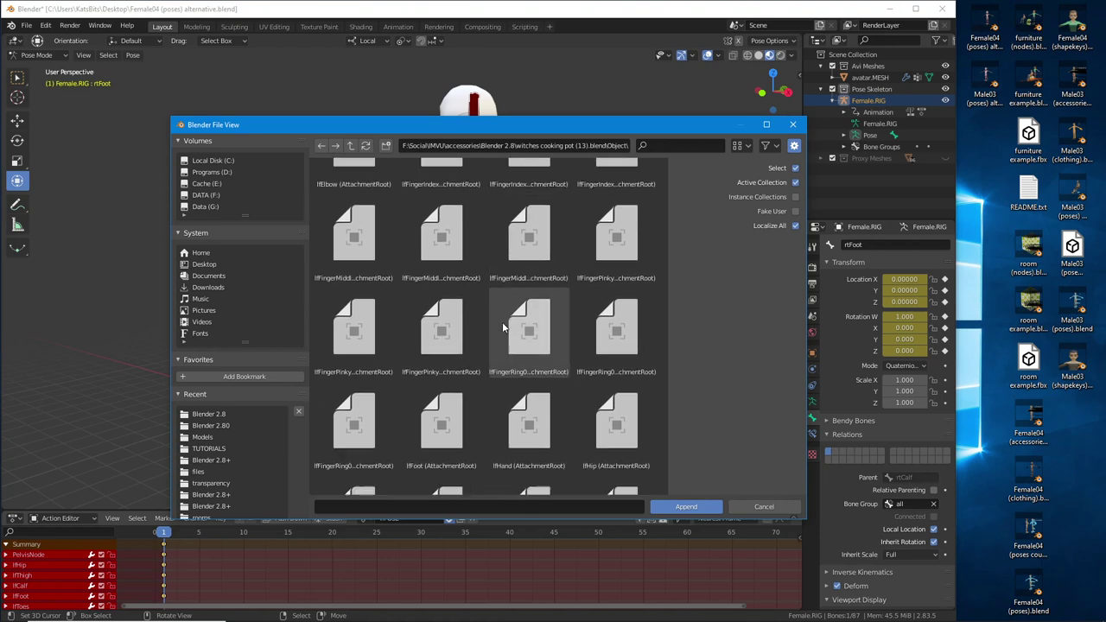
scroll(502, 328, down, 5)
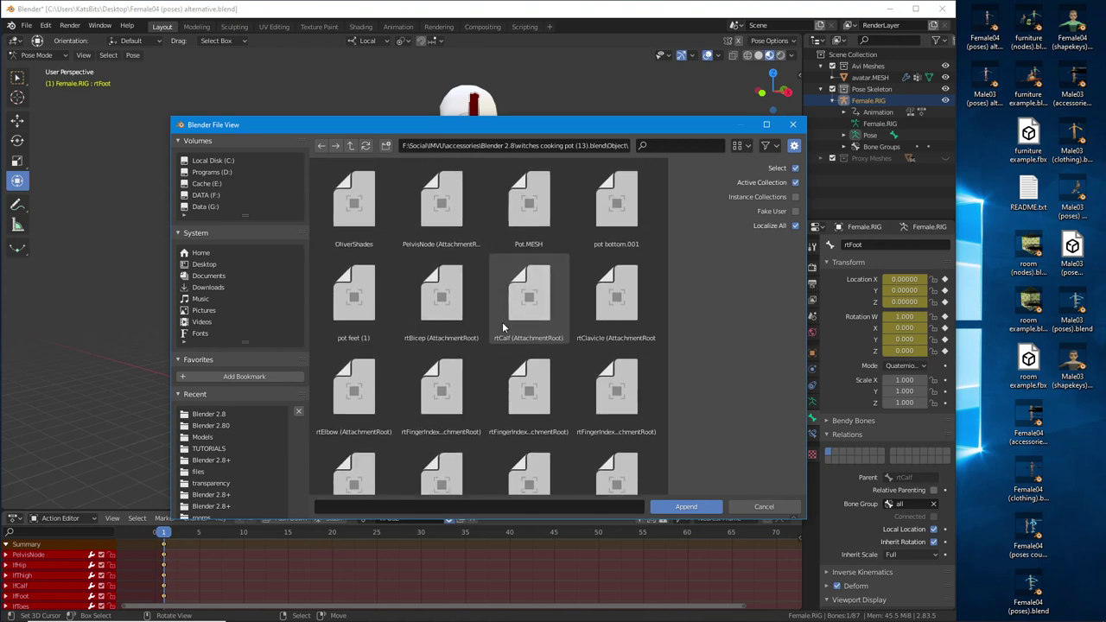
click(529, 207)
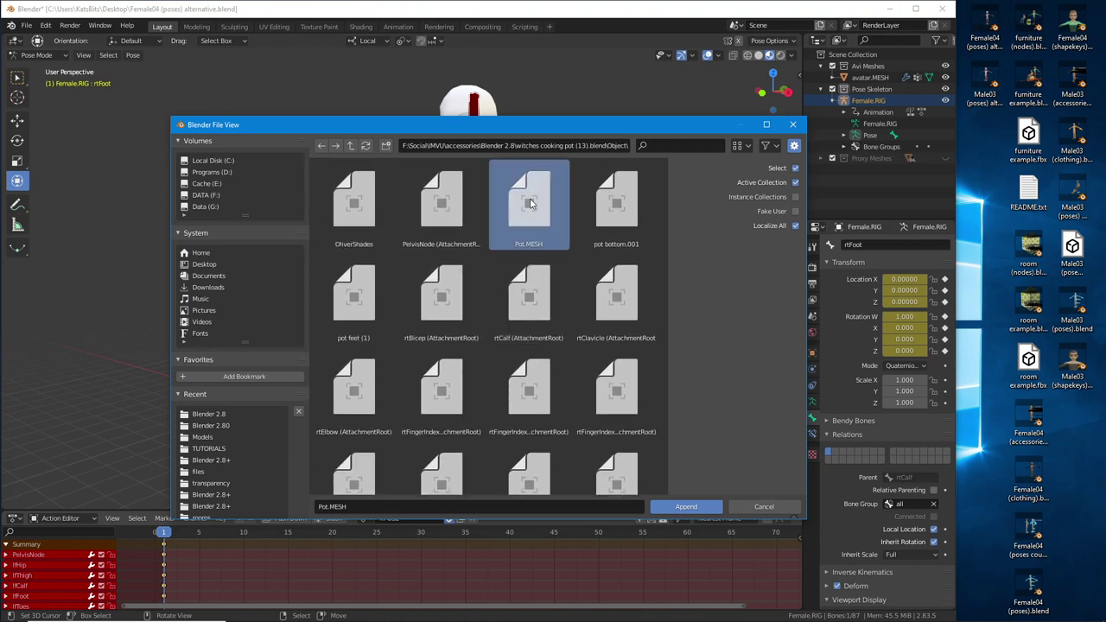
scroll(483, 311, up, 2)
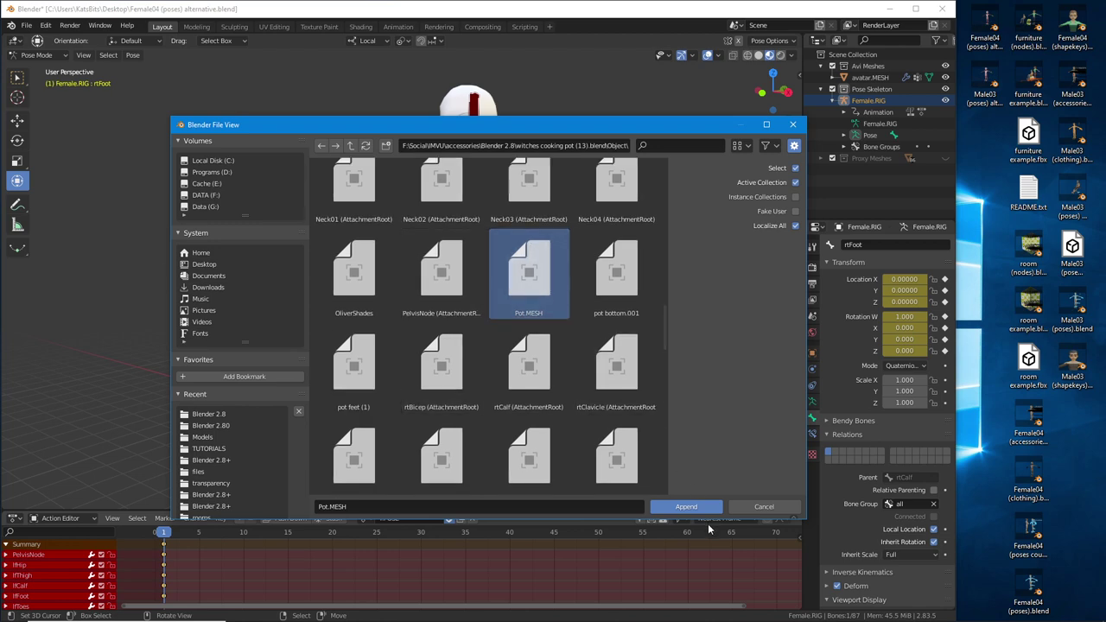
click(687, 506)
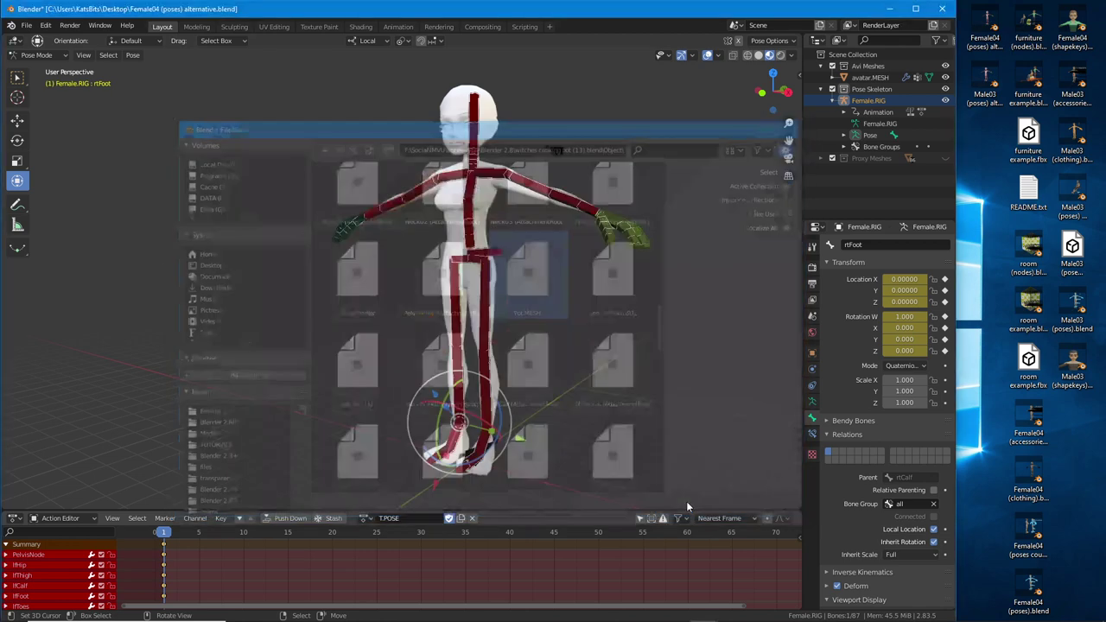
middle_drag(553, 285, 384, 361)
- Save the scene as witches cooking pot (14).blend in the accessories Blender 2.8 folder
click(27, 26)
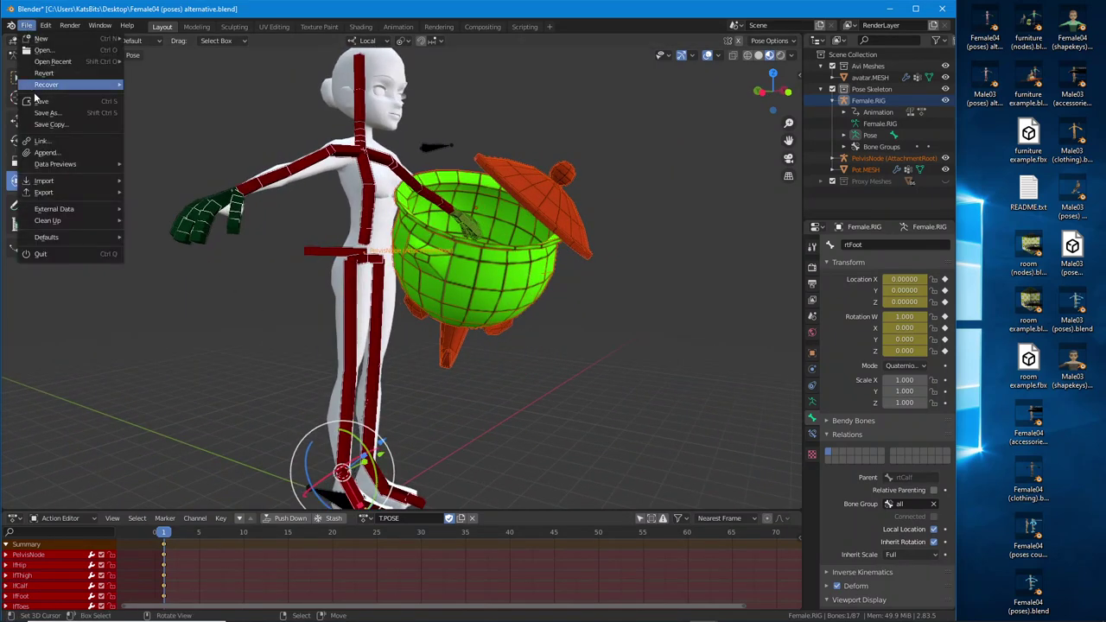
click(52, 115)
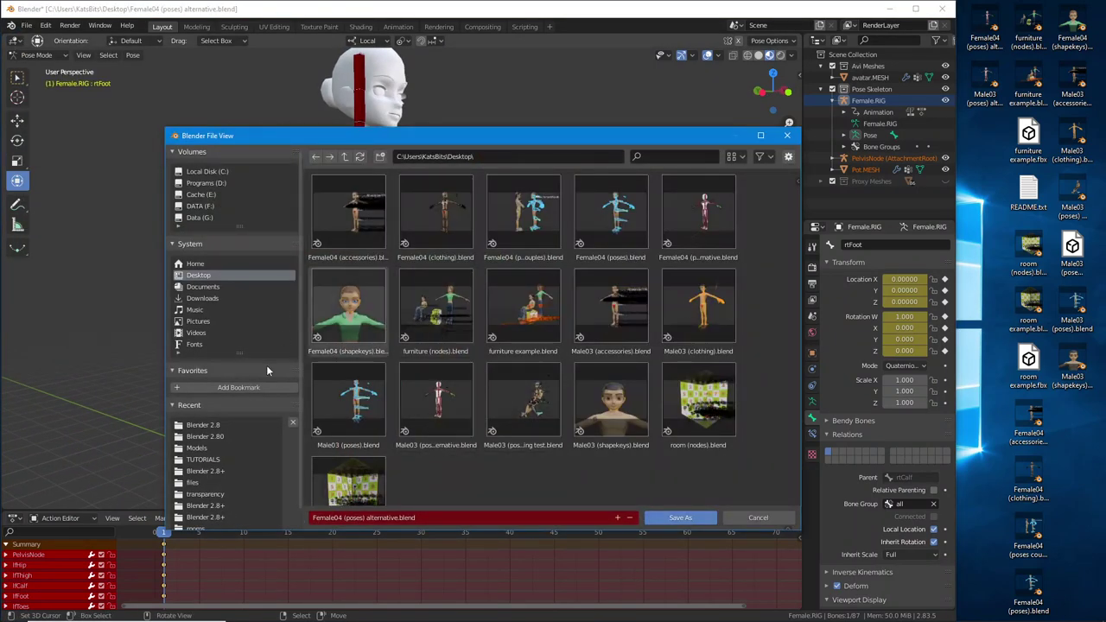
click(206, 424)
scroll(474, 410, down, 8)
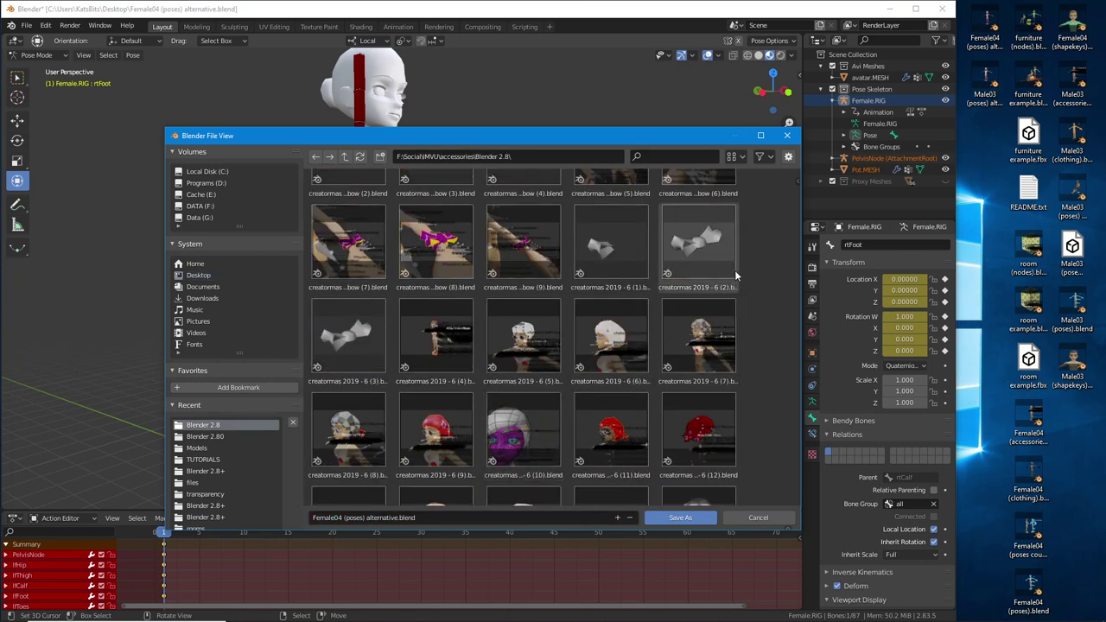
drag(799, 229, 787, 475)
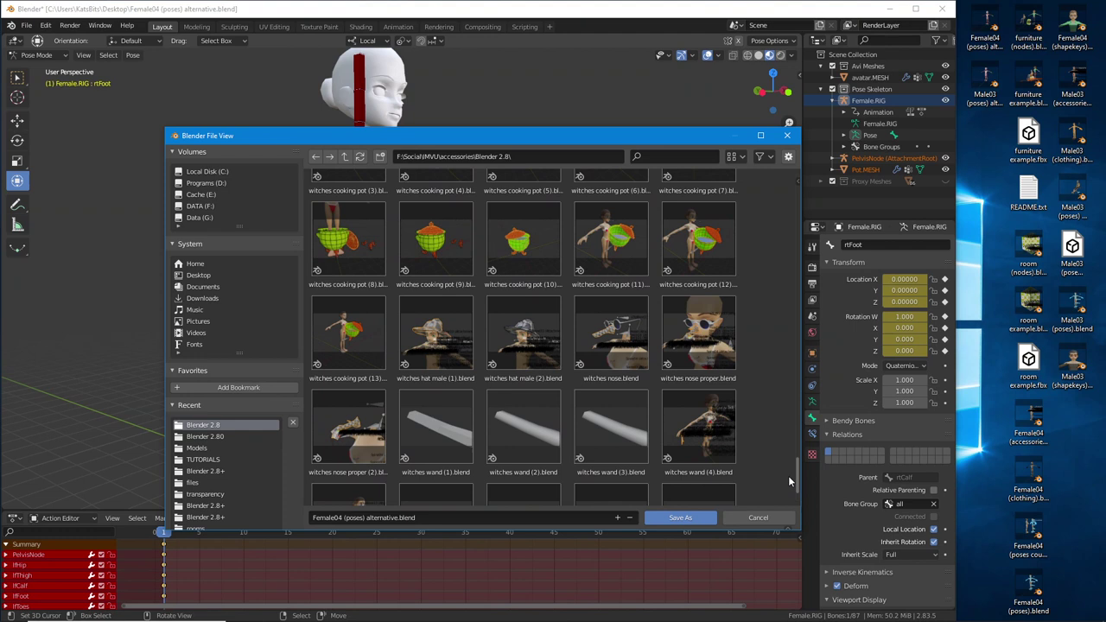
click(367, 341)
click(386, 517)
drag(378, 519, 382, 518)
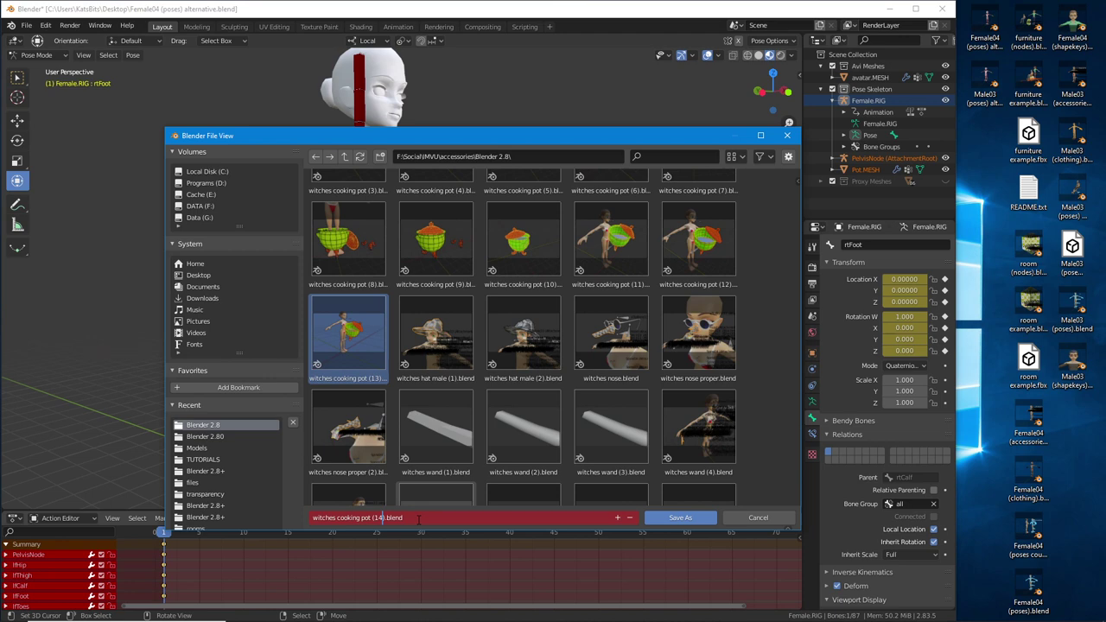
key(Return)
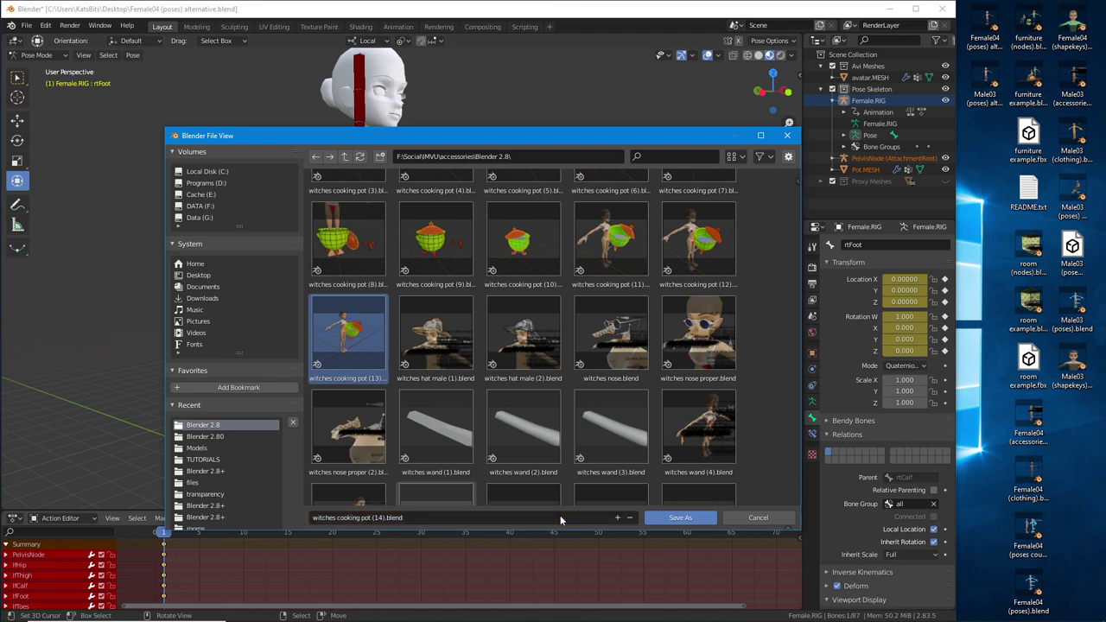
click(676, 516)
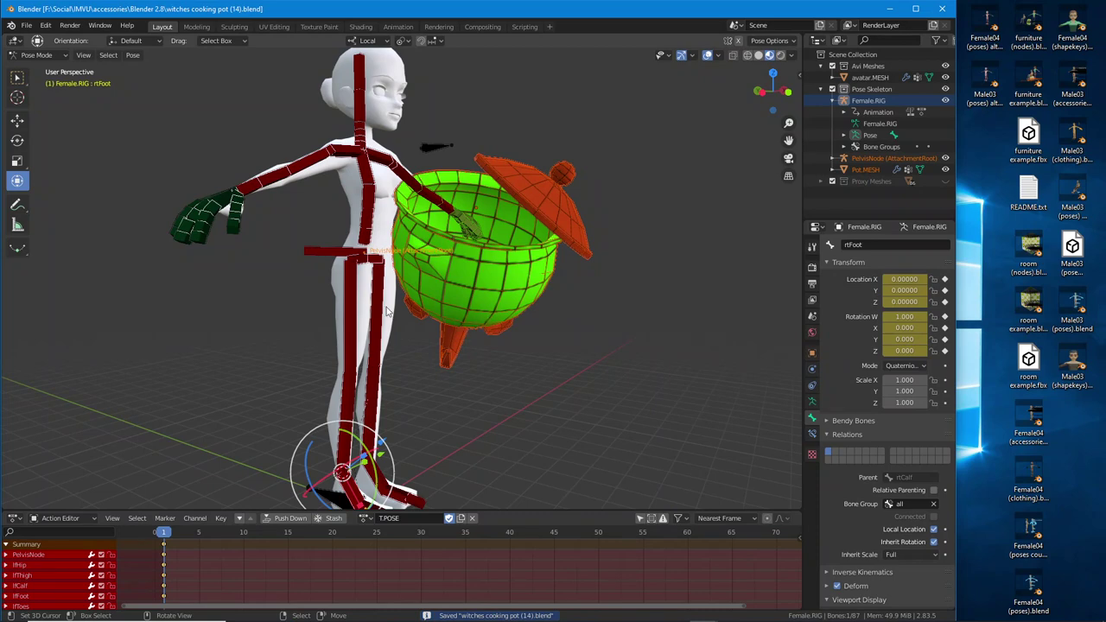
- Examine the avatar's rig beside the cooking pot, picking out the right thigh and right clavicle bones
middle_drag(389, 311, 357, 294)
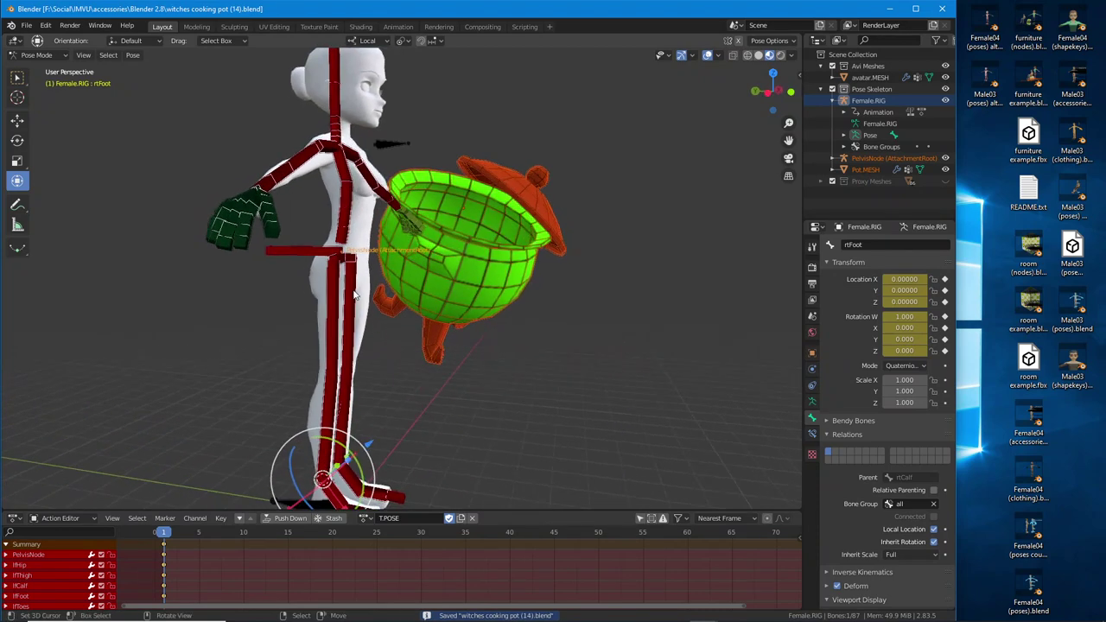
click(341, 307)
click(333, 332)
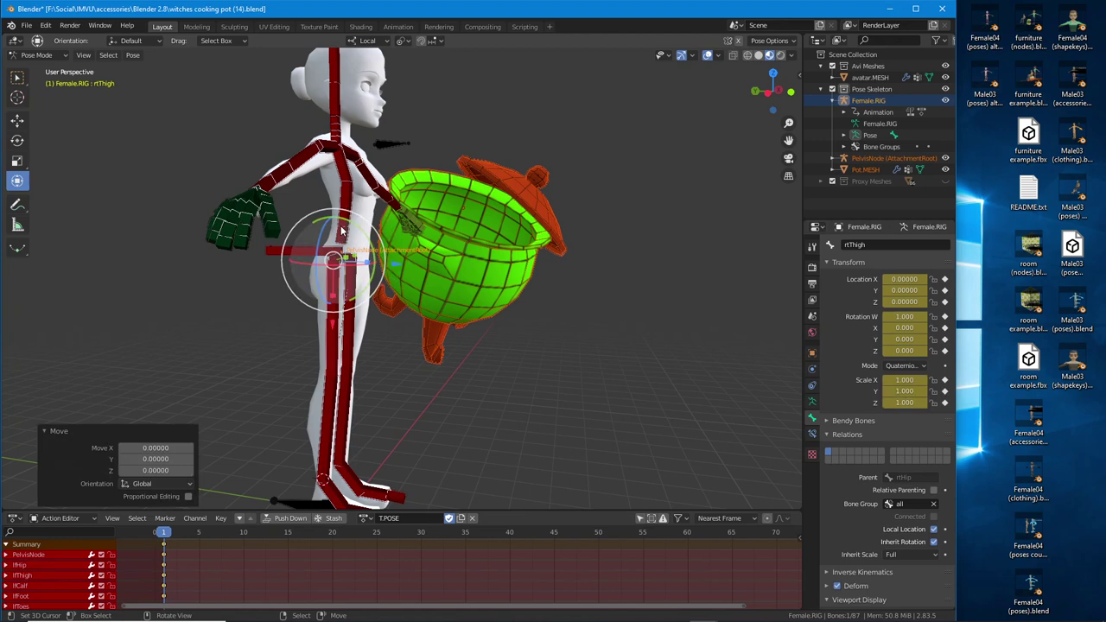
click(344, 173)
click(328, 140)
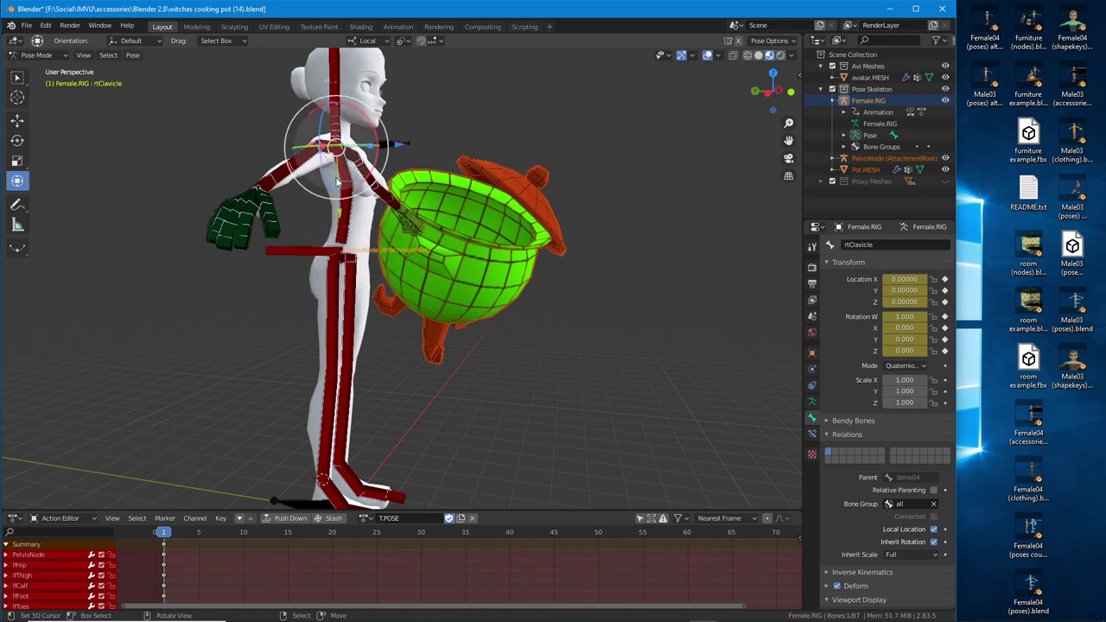
middle_drag(341, 198, 346, 320)
middle_drag(345, 285, 336, 233)
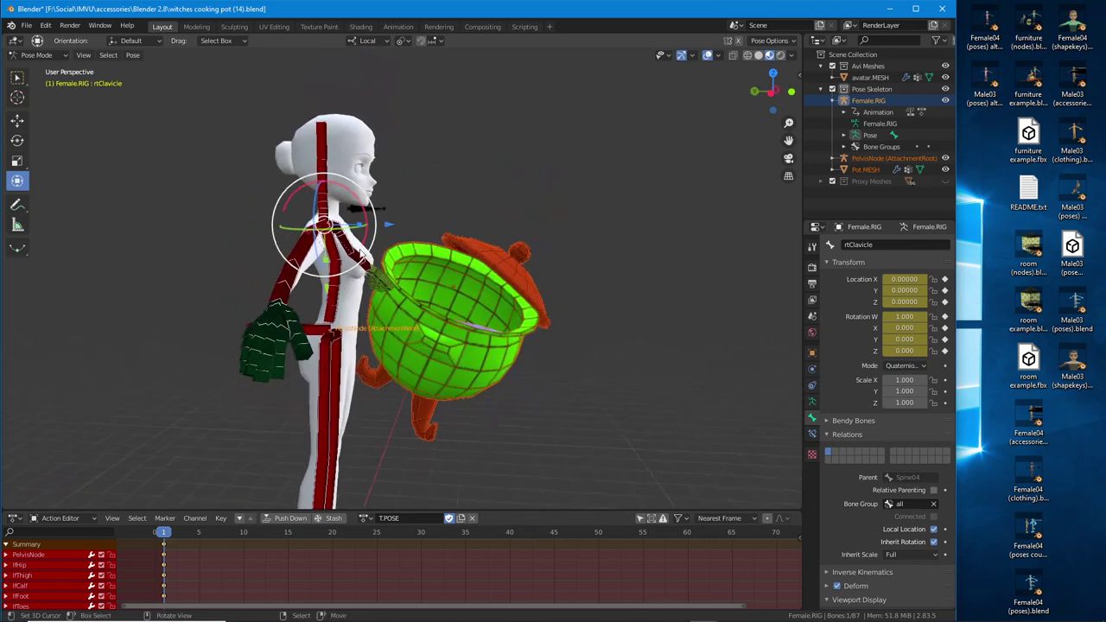
scroll(335, 216, up, 2)
middle_drag(326, 183, 397, 318)
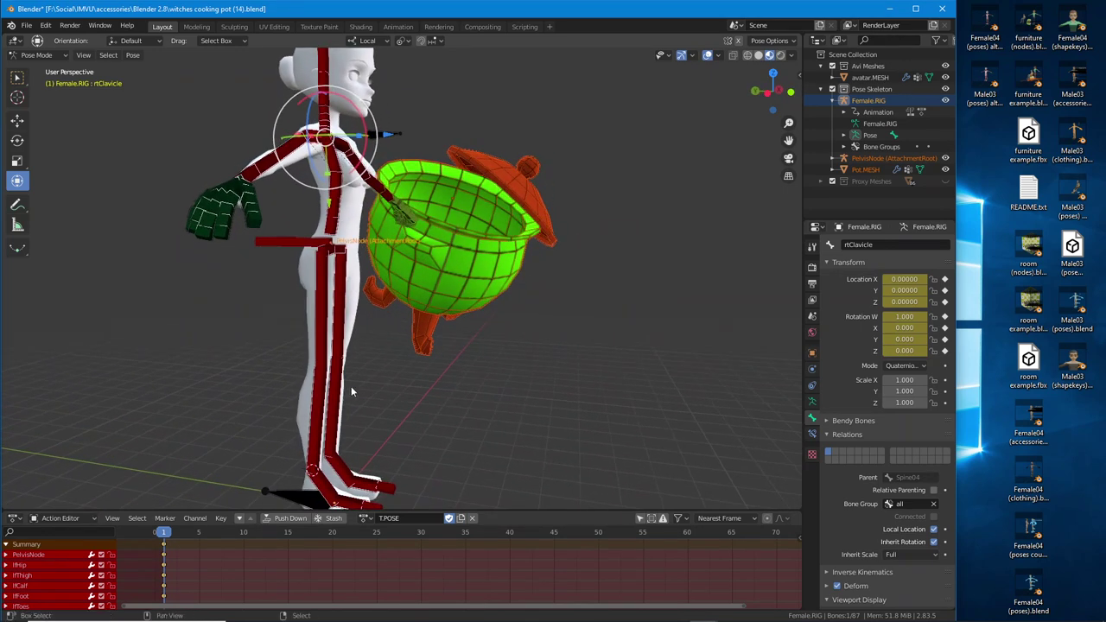
middle_drag(350, 386, 353, 324)
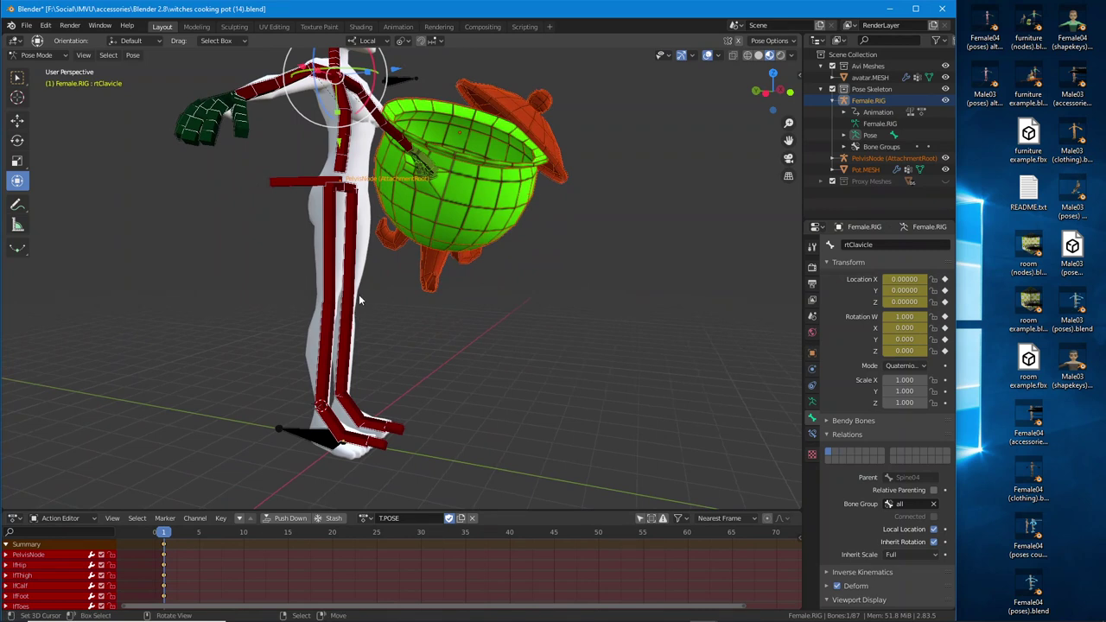
- Examine the rig's root bones by selecting PelvisNode and Female03MasterRoot in turn
middle_drag(329, 234, 329, 239)
click(332, 232)
middle_drag(370, 353, 372, 358)
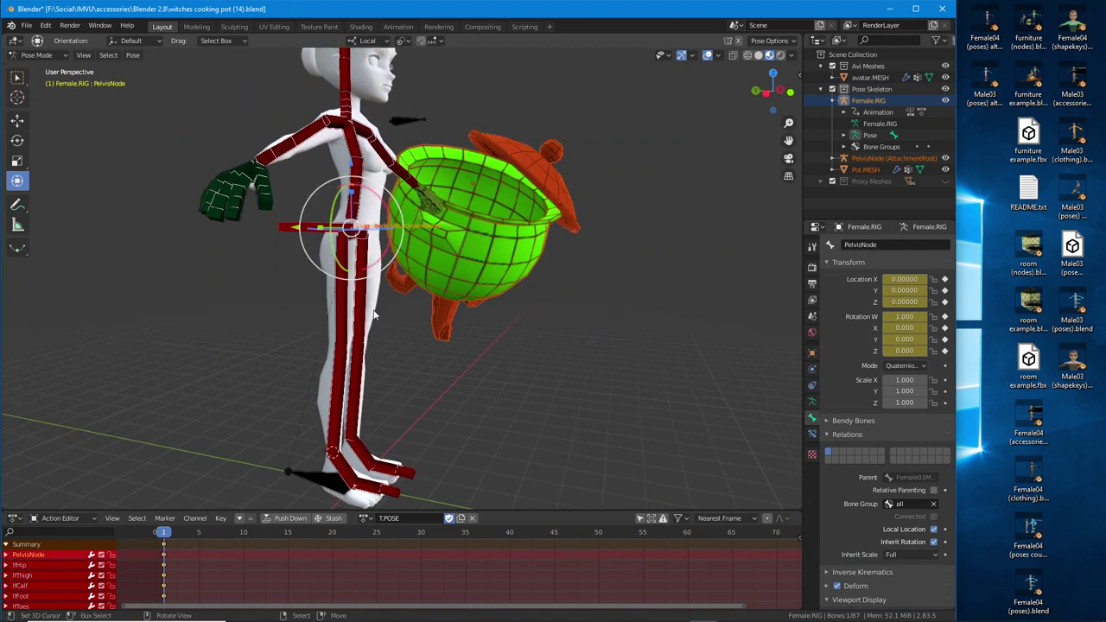
click(316, 481)
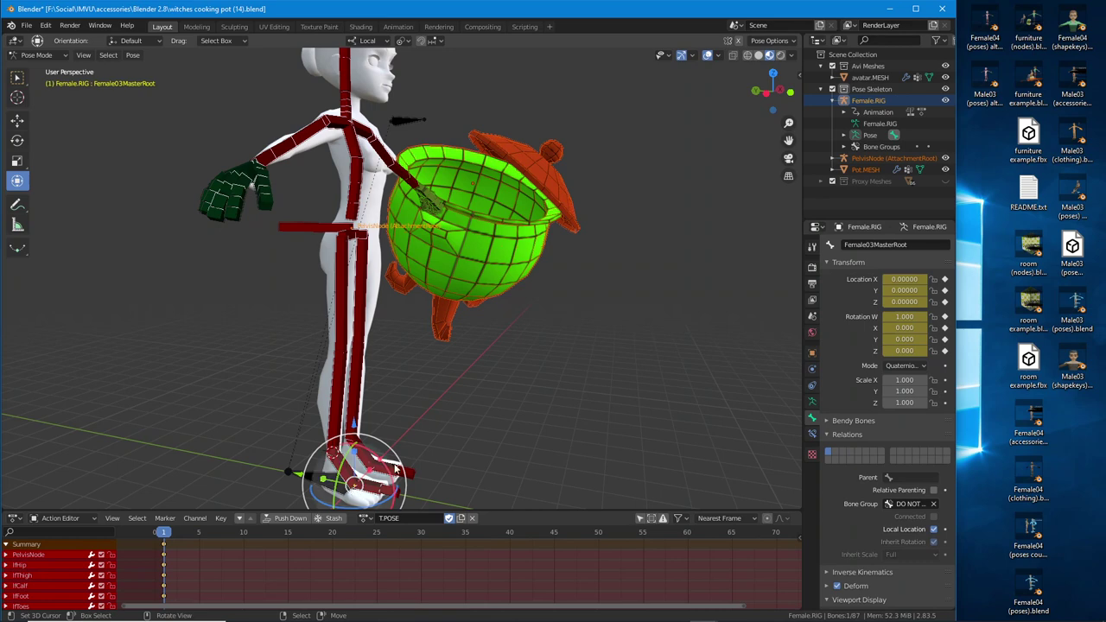
shift+middle_drag(361, 377, 370, 255)
scroll(346, 405, up, 3)
middle_drag(343, 411, 420, 335)
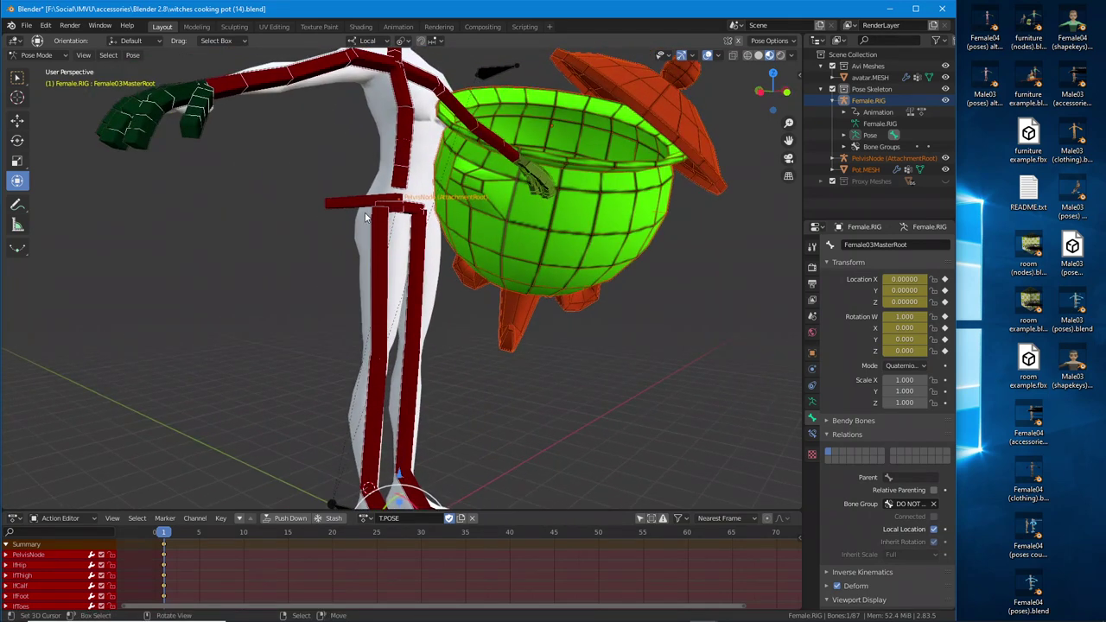
- Reposition the PelvisNode bone along its local Y axis and rotate it -18.3° about local X so the body leans back
right_click(353, 200)
right_click(352, 199)
middle_drag(333, 309, 325, 258)
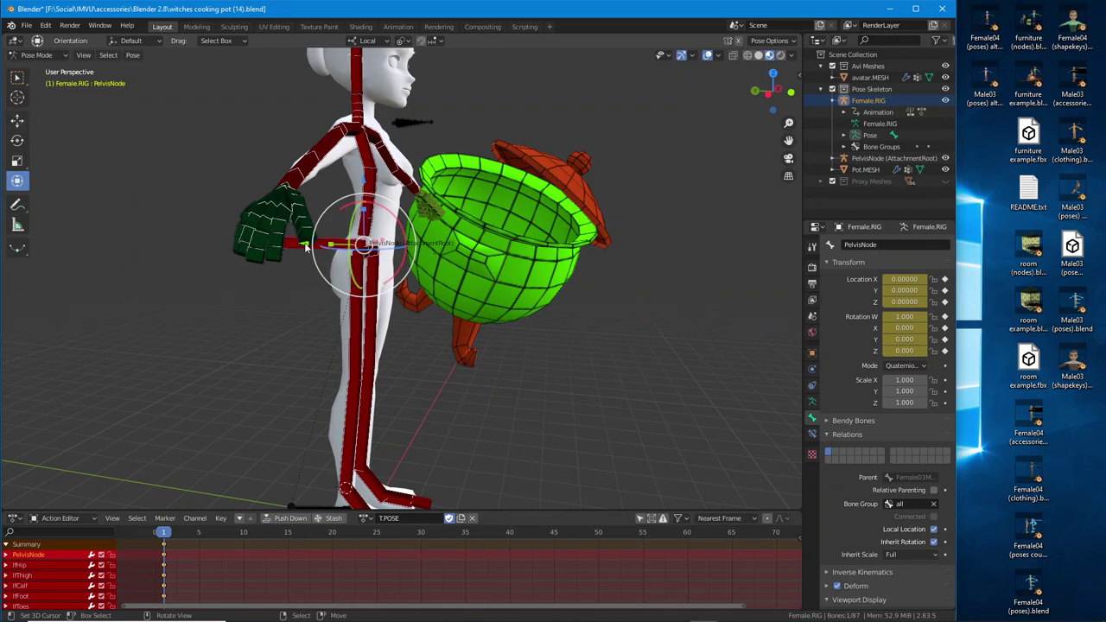
key(g)
key(y)
drag(335, 249, 326, 248)
drag(422, 214, 413, 203)
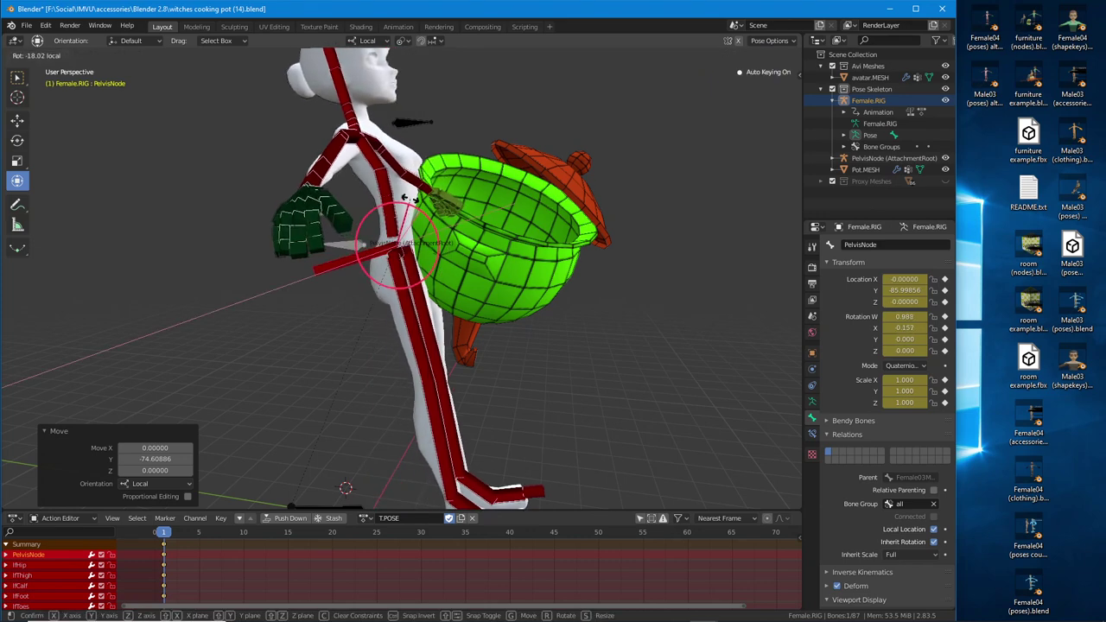
click(390, 190)
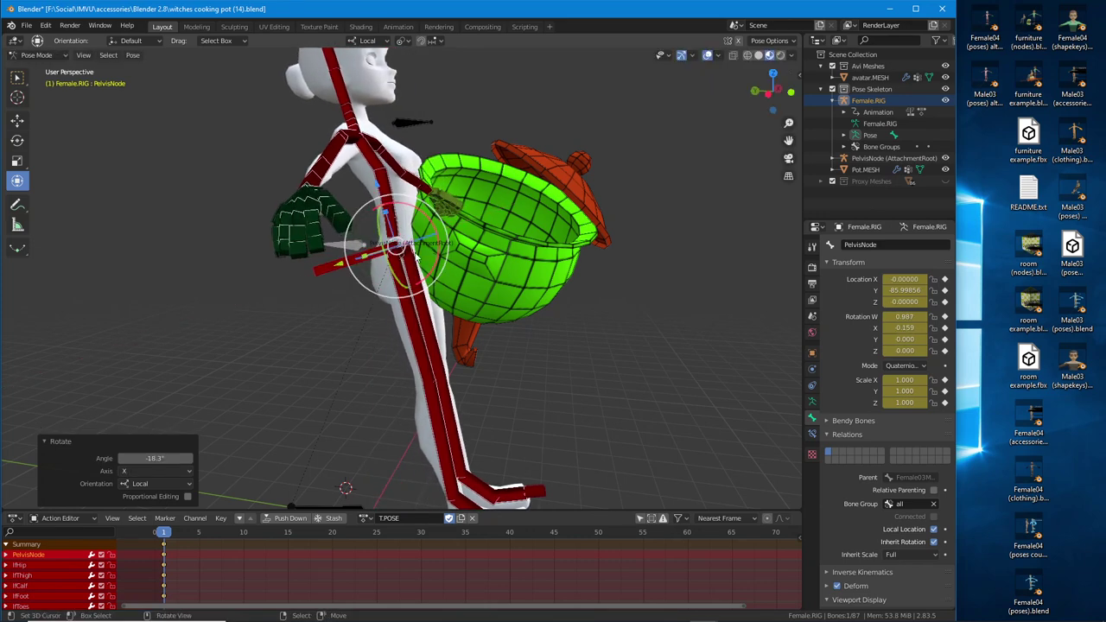
key(g)
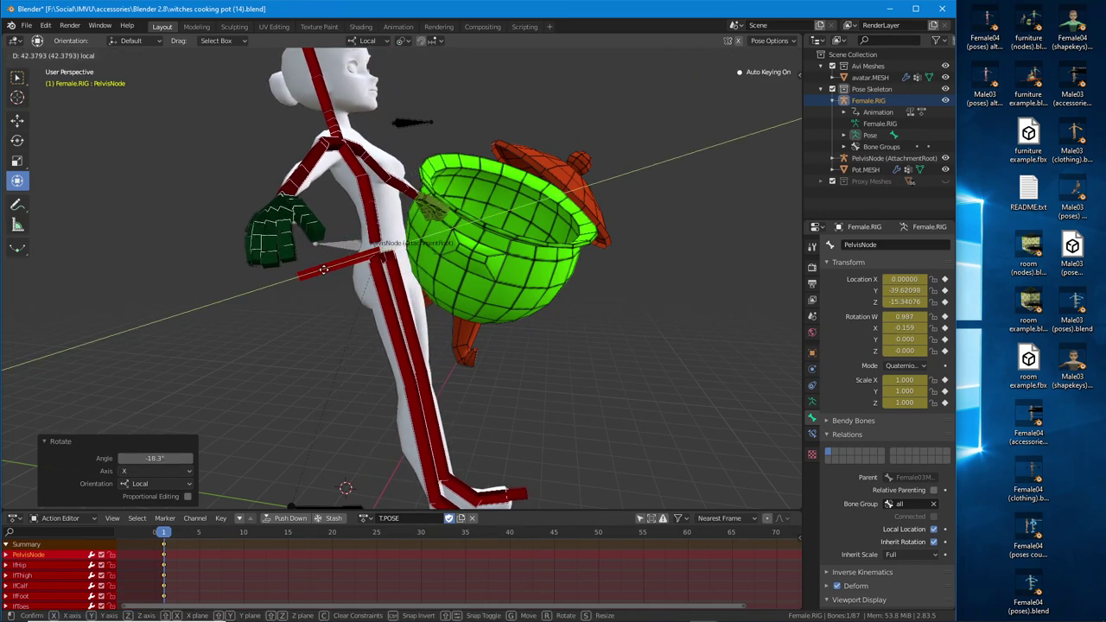
- Rotate the right thigh bone 21.3° about its local Y axis and about 8° about local Z
click(426, 315)
click(437, 322)
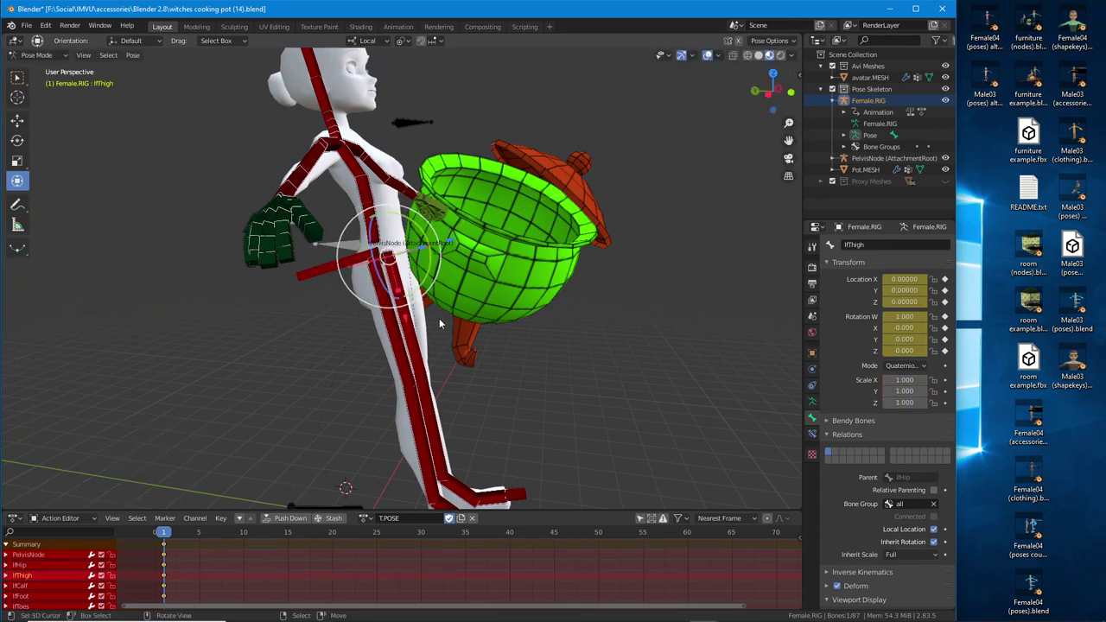
middle_drag(421, 321, 412, 278)
click(337, 323)
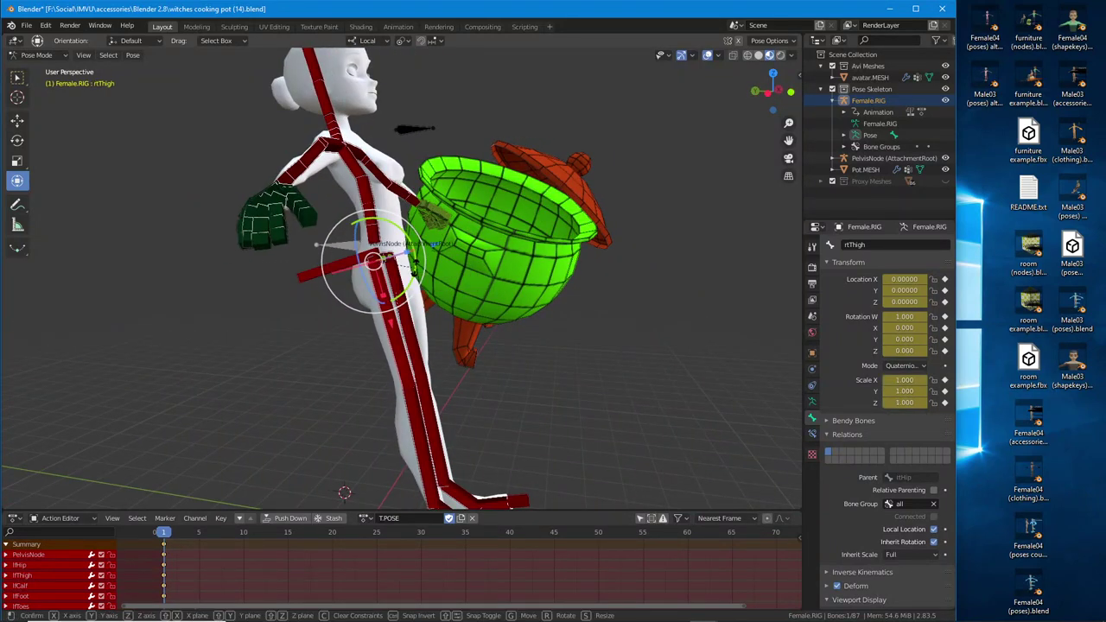
drag(413, 278, 401, 313)
middle_drag(401, 320, 339, 316)
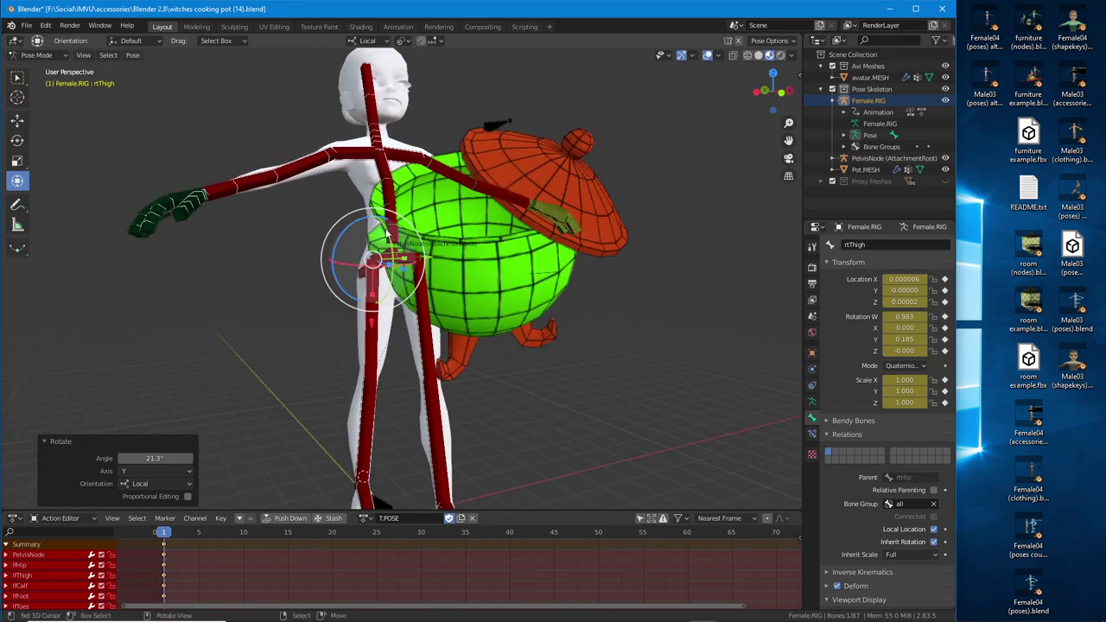
middle_drag(380, 247, 338, 243)
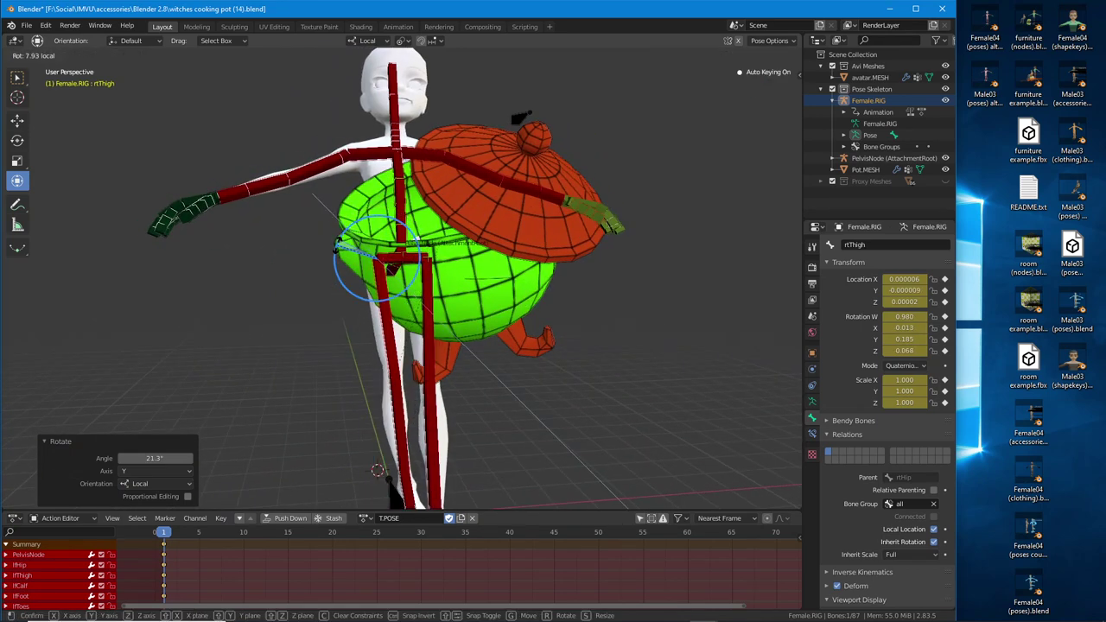
- Rotate the right calf bone slightly about its local Z axis
click(409, 414)
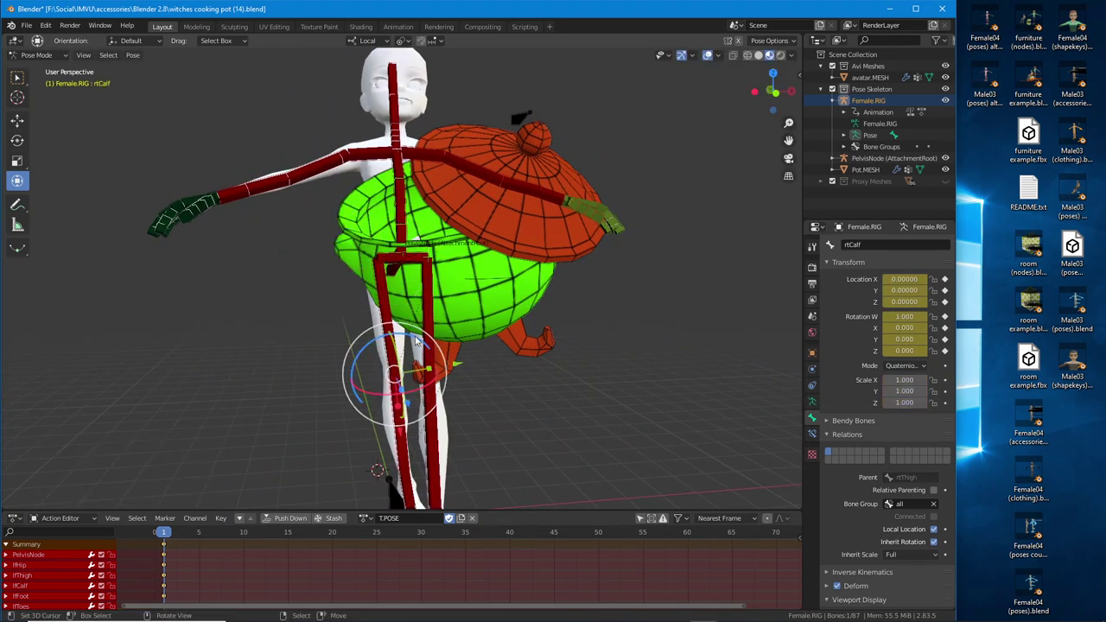
drag(421, 342, 415, 345)
middle_drag(415, 345, 385, 149)
- Bend the left leg at the knee by rotating the left thigh and left calf bones
click(368, 209)
drag(429, 112, 359, 209)
click(318, 277)
middle_drag(359, 209, 364, 370)
- Rotate the left foot and toe bones to flatten the foot toward the ground, and select the left calf bone
right_click(366, 371)
drag(410, 344, 417, 328)
click(400, 366)
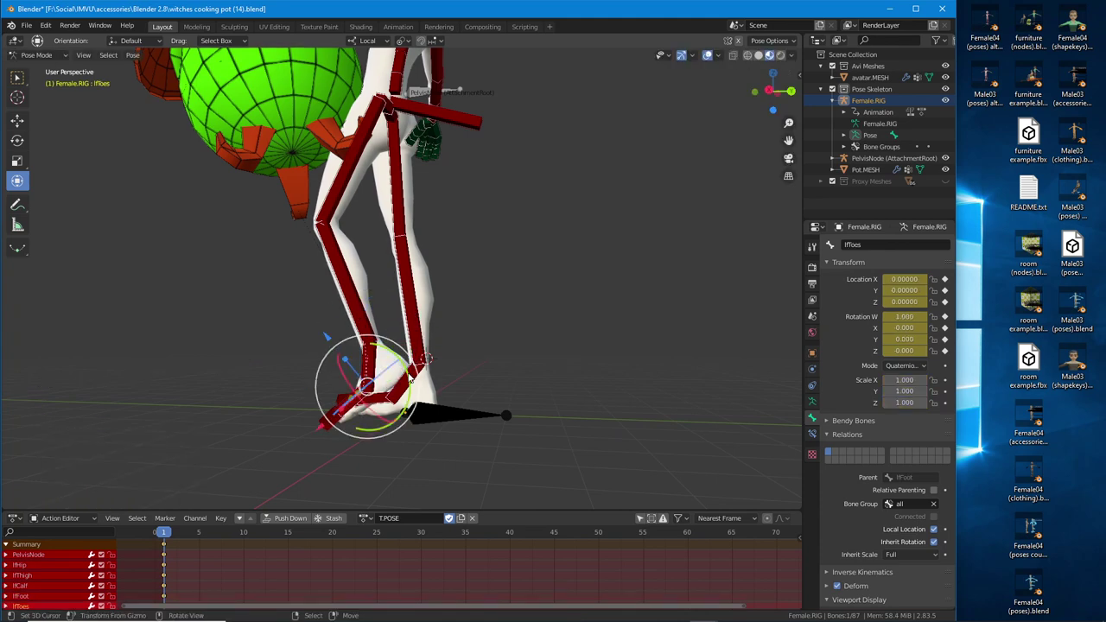
drag(410, 376, 410, 396)
right_click(366, 328)
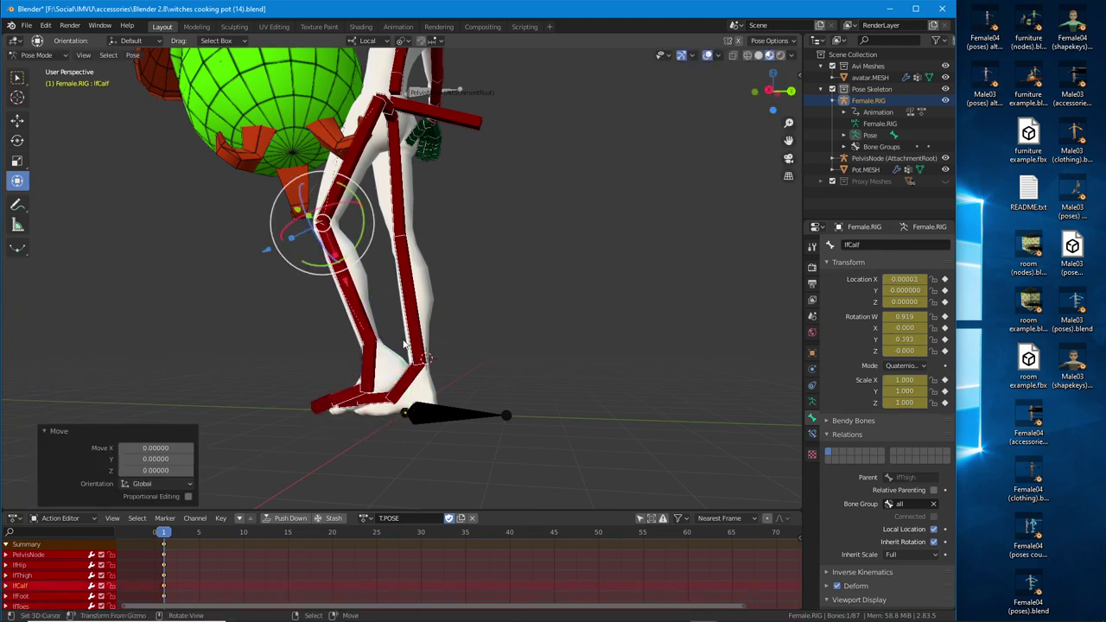
- Rotate the left calf bone 3.9° about its local Y axis, and tilt the PelvisNode bone about its local Y axis
drag(359, 241, 360, 244)
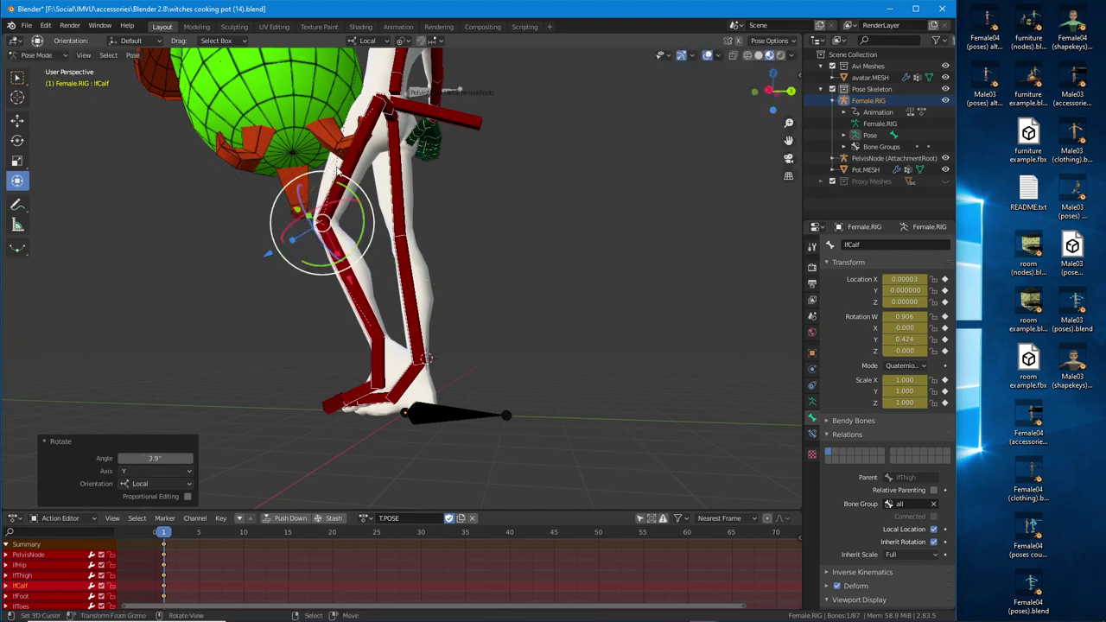
middle_drag(350, 210, 441, 175)
click(409, 171)
click(409, 211)
key(r)
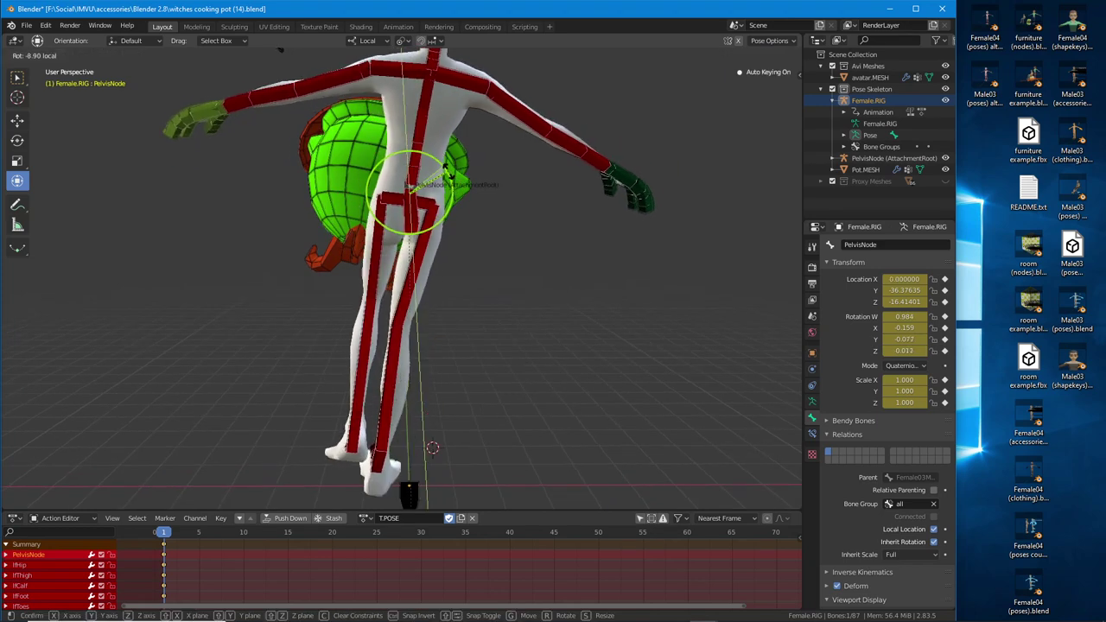
- Rotate the right thigh bone -13.2° about its local Z axis to straighten the standing leg
click(429, 271)
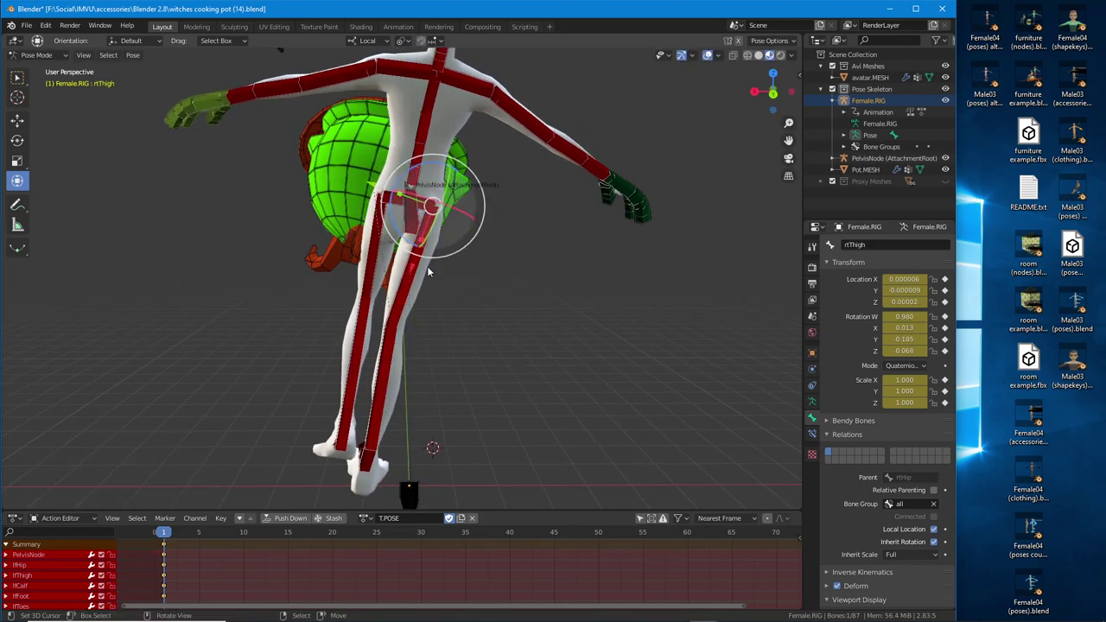
key(r)
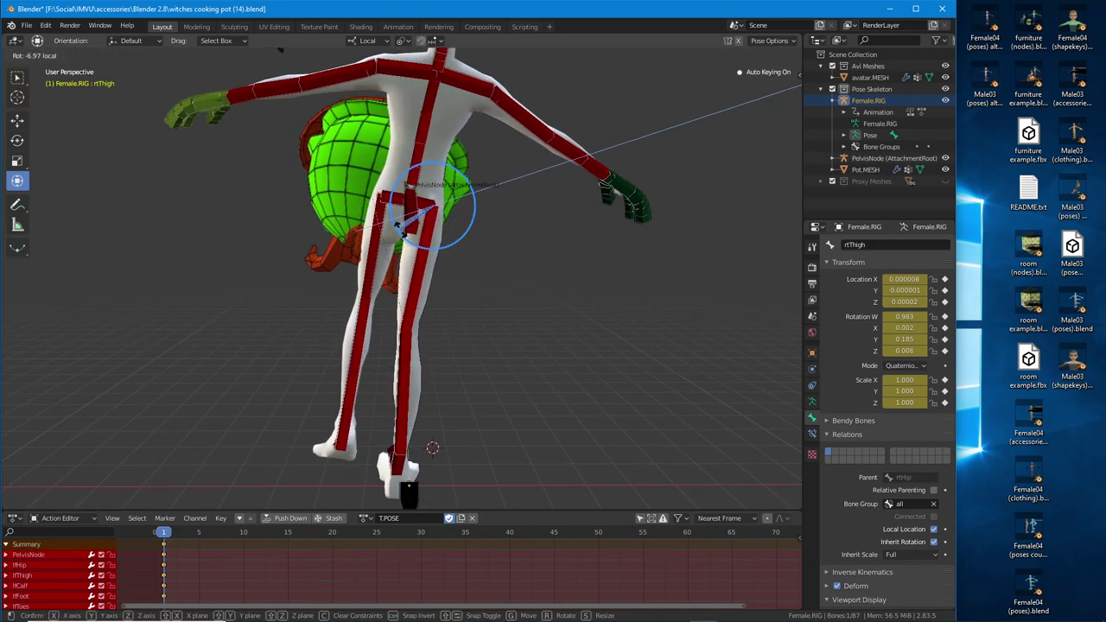
click(400, 226)
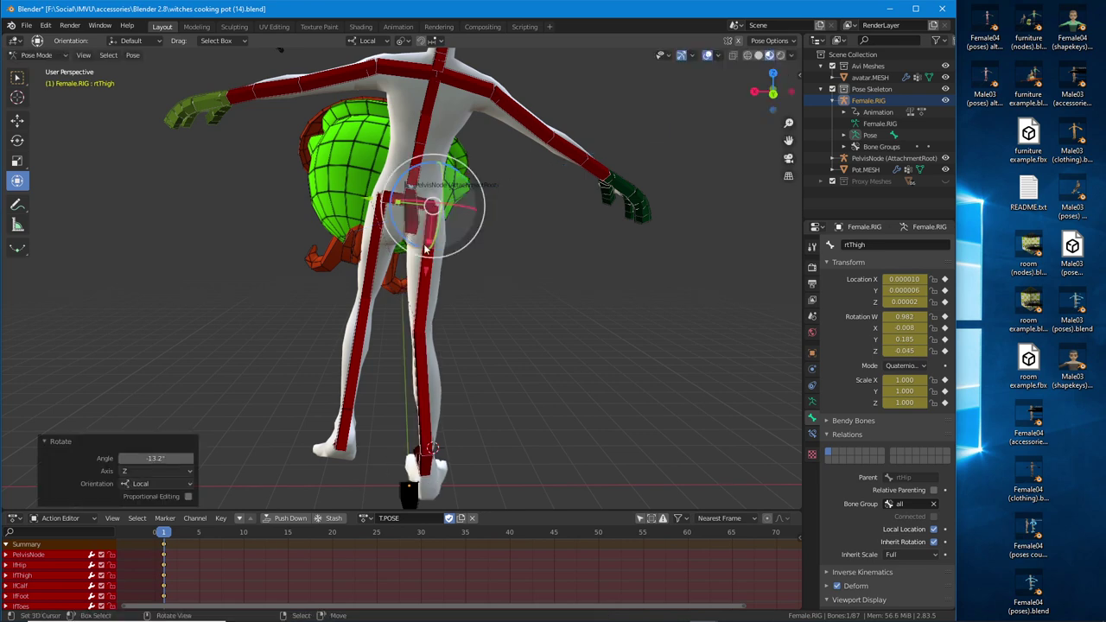
middle_drag(400, 226, 389, 257)
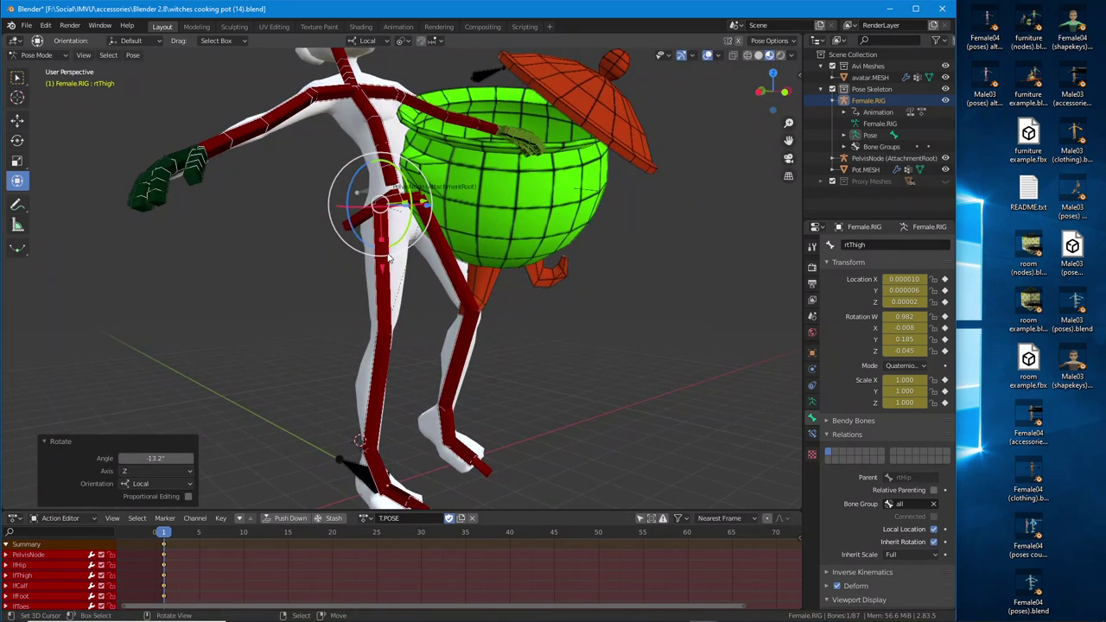
- Enlarge the Action Editor to expose the full bone channel list, and go to frame 13
click(386, 354)
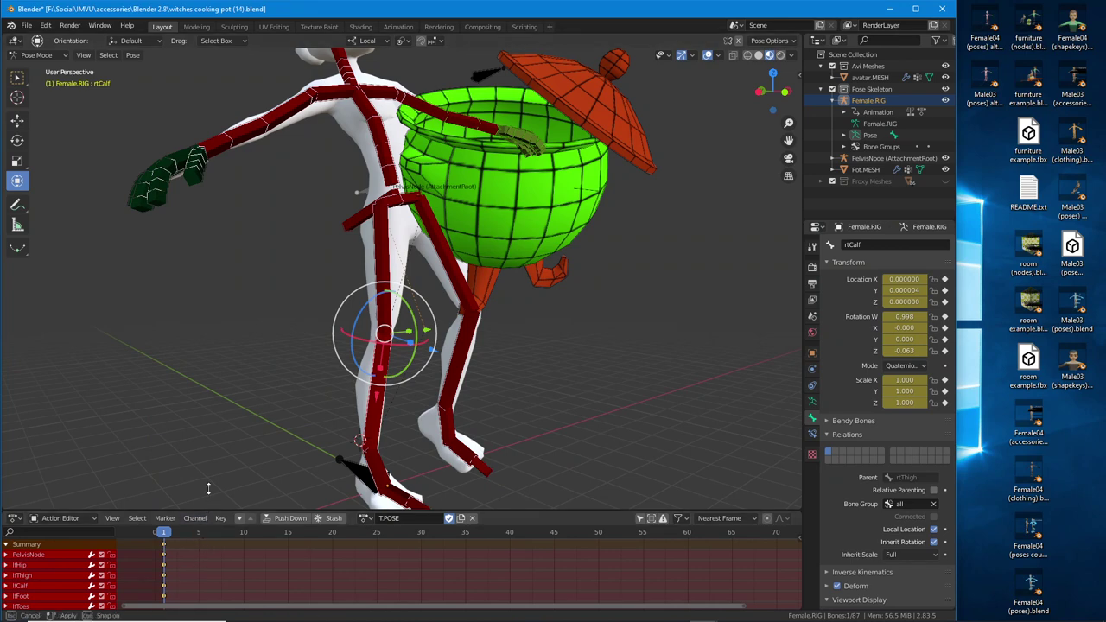
drag(202, 511, 204, 314)
middle_drag(164, 393, 182, 394)
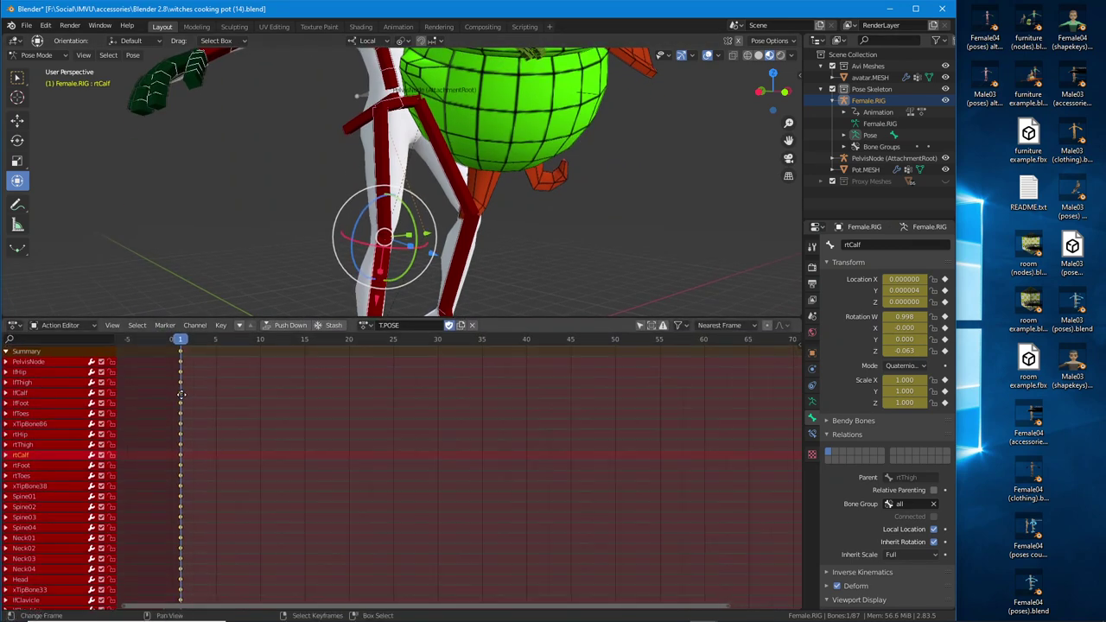
click(288, 340)
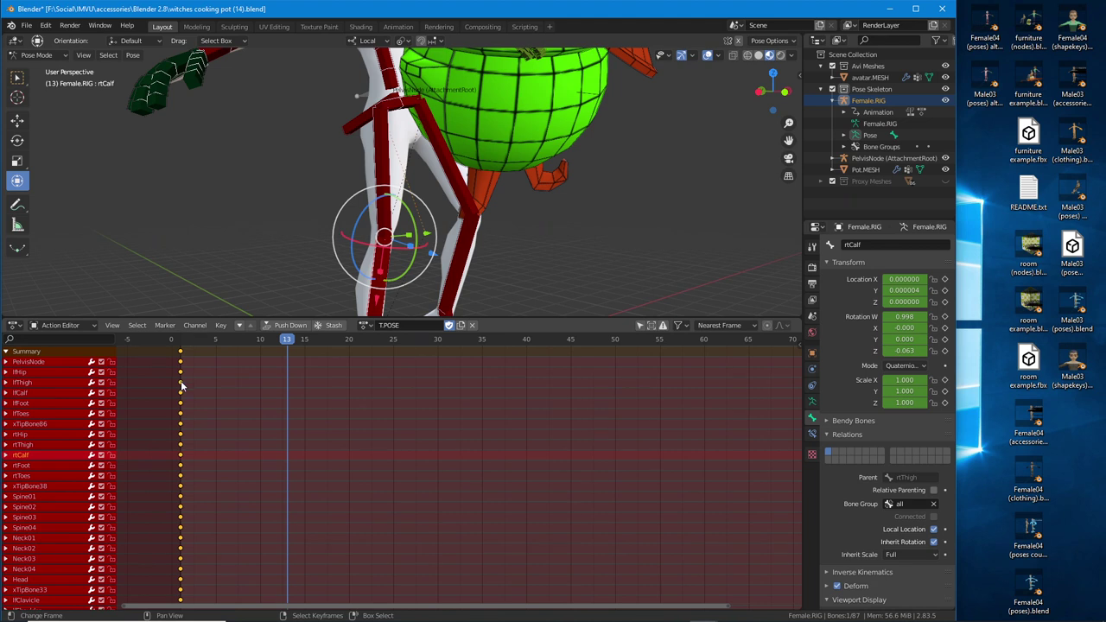
- Select the Spine01, left calf and left thigh bones in turn to examine their matching channels in the Action Editor
click(383, 173)
click(367, 84)
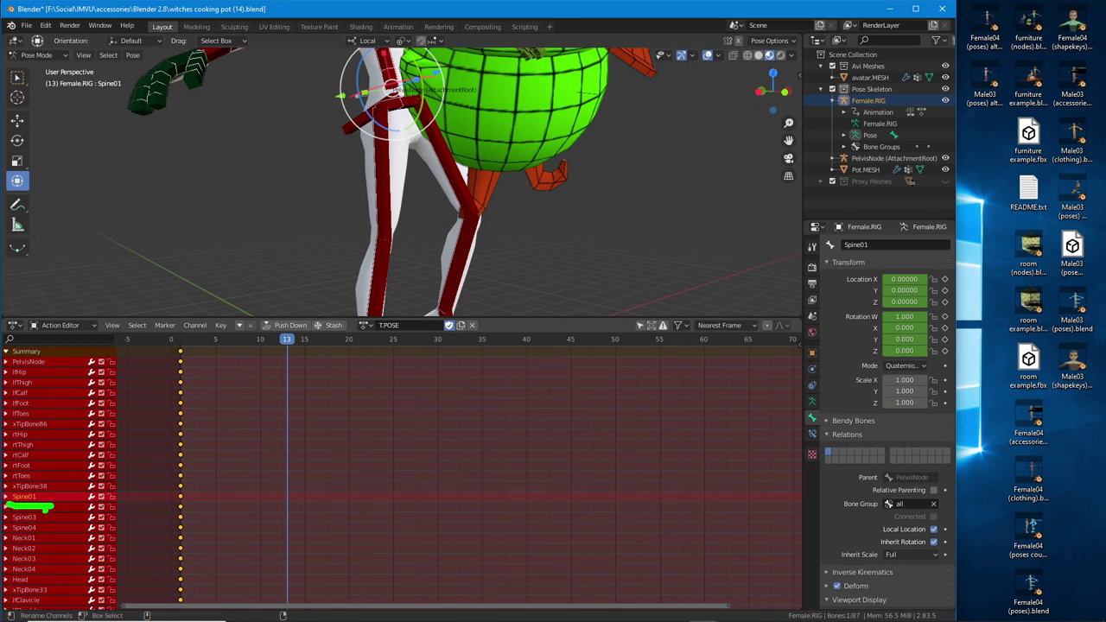
click(474, 244)
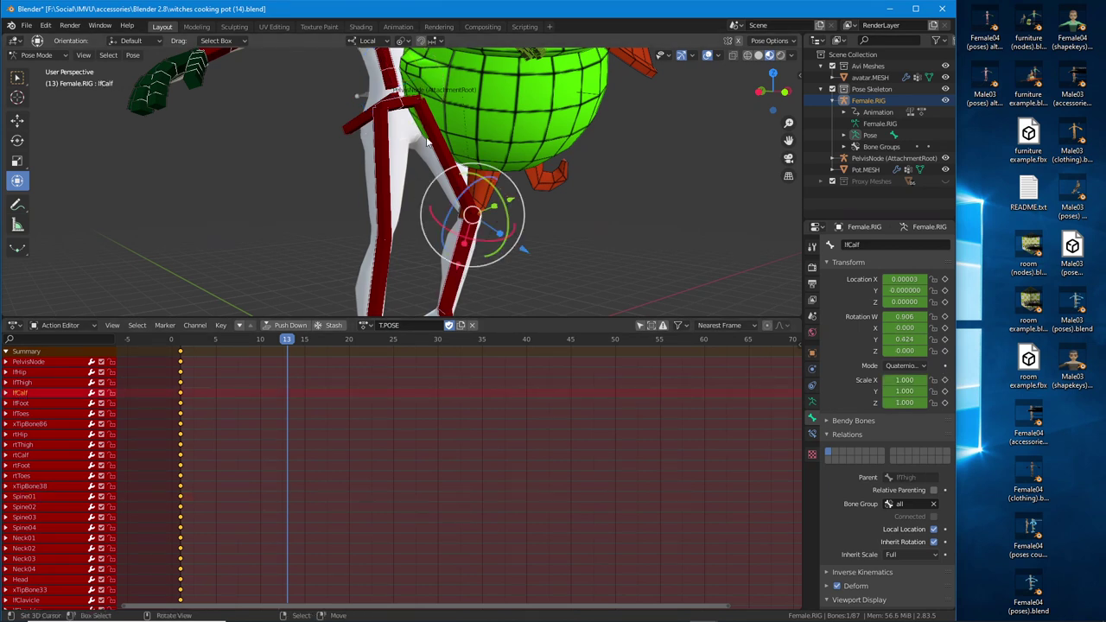
click(21, 382)
- Try rotating the left thigh bone -34.2° about its local Y axis at frame 15, and undo the rotation
mouse_move(287, 343)
mouse_down()
mouse_move(215, 342)
mouse_move(304, 343)
mouse_up()
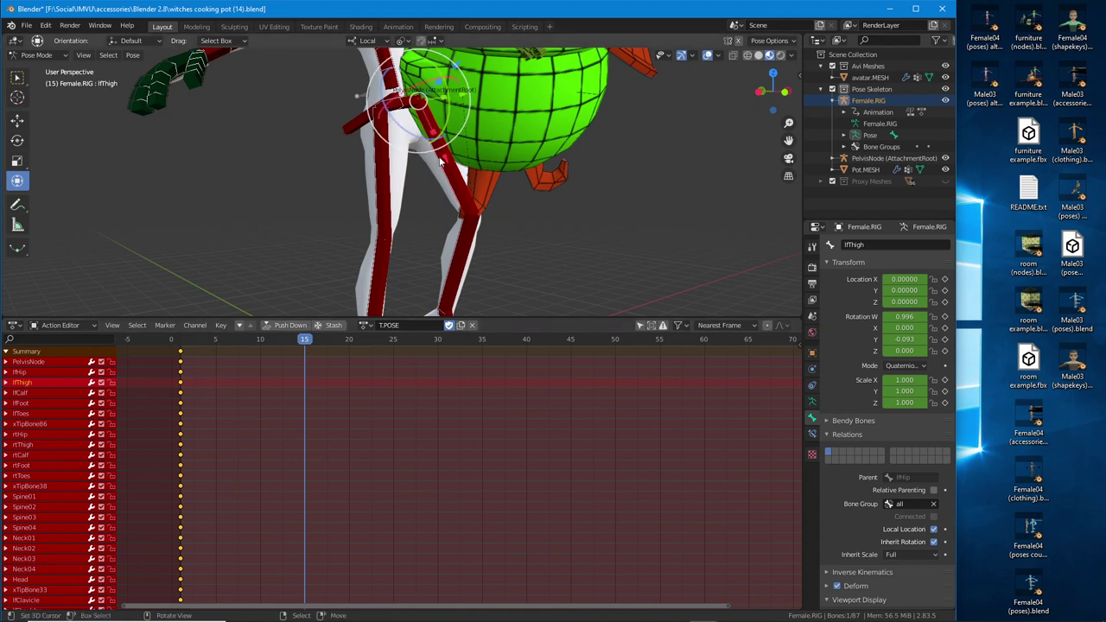
drag(446, 118, 448, 99)
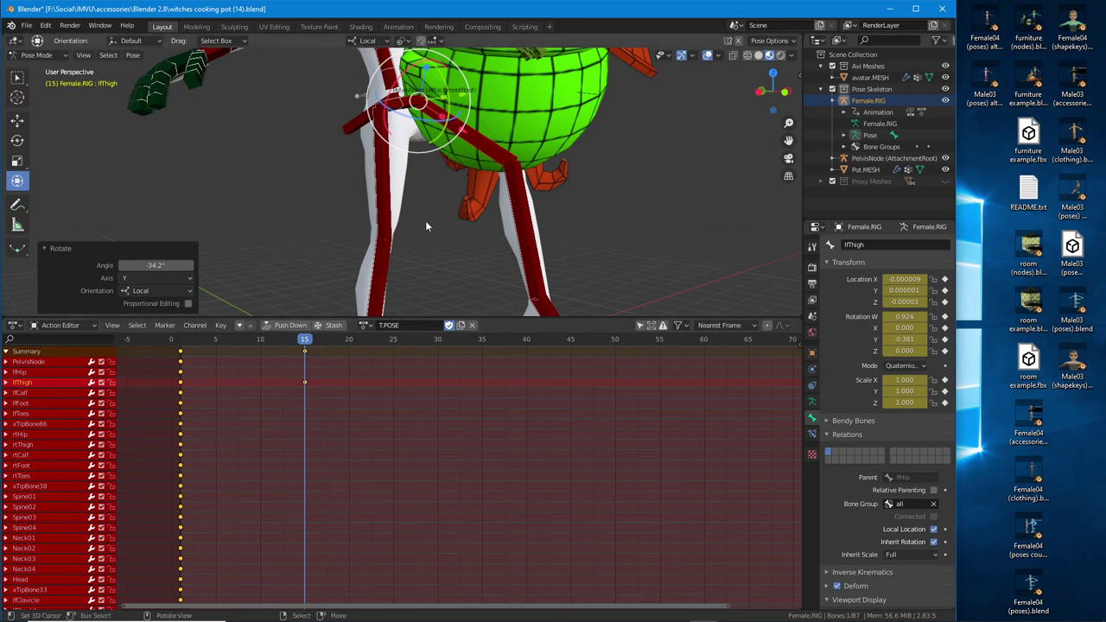
key(ctrl+z)
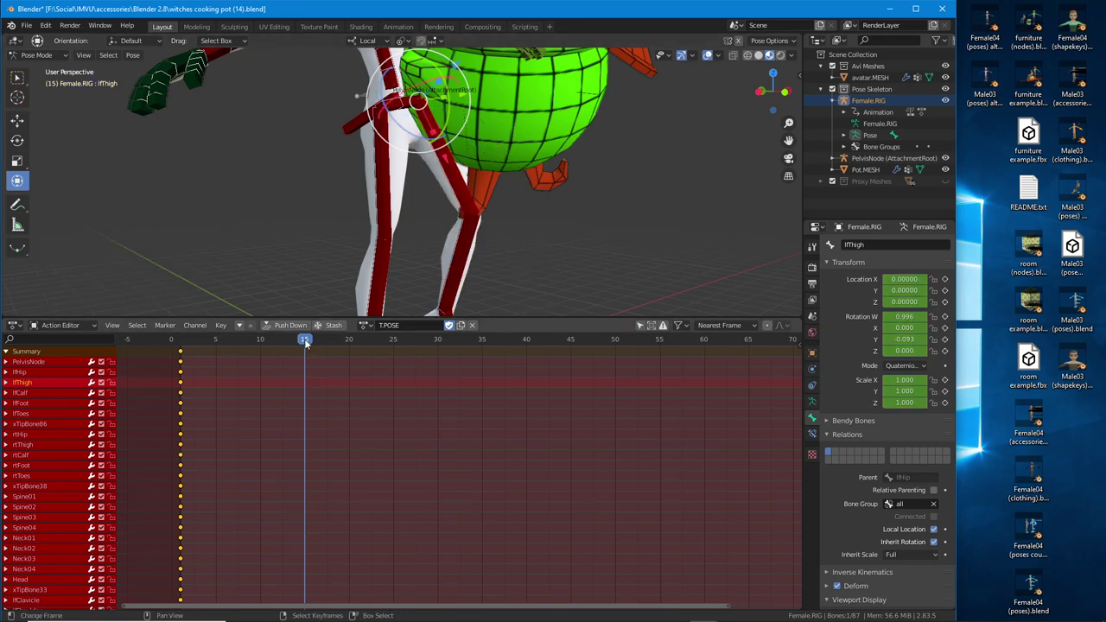
- Try keying a -12.3° local Y rotation of the left thigh bone at frame 15, and undo it
drag(304, 341, 302, 338)
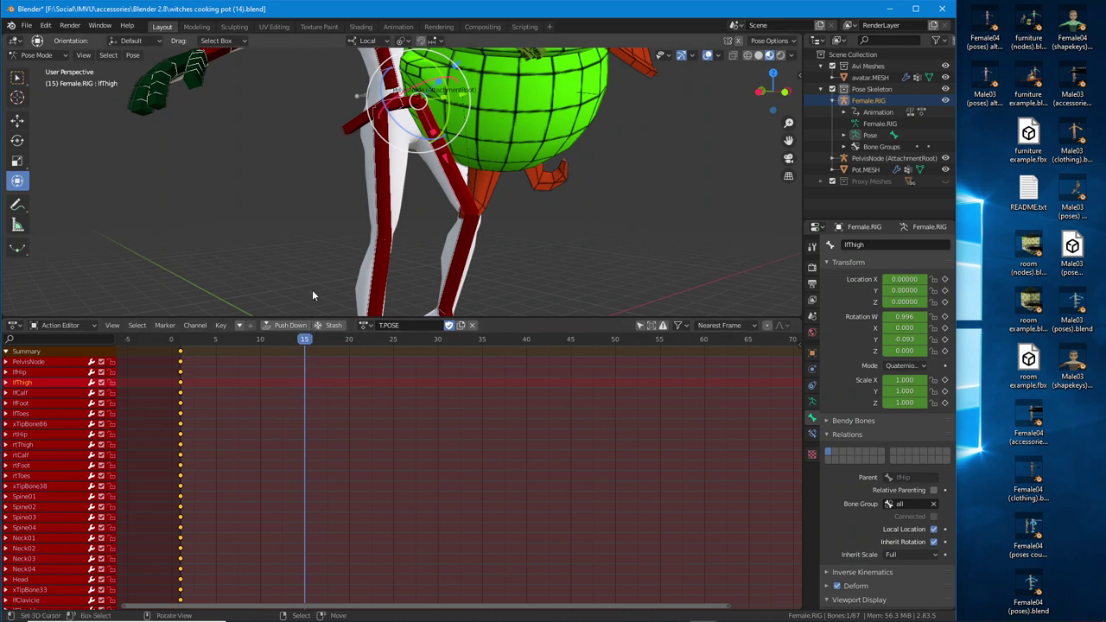
mouse_move(304, 340)
mouse_down()
mouse_move(281, 341)
mouse_move(303, 343)
mouse_up()
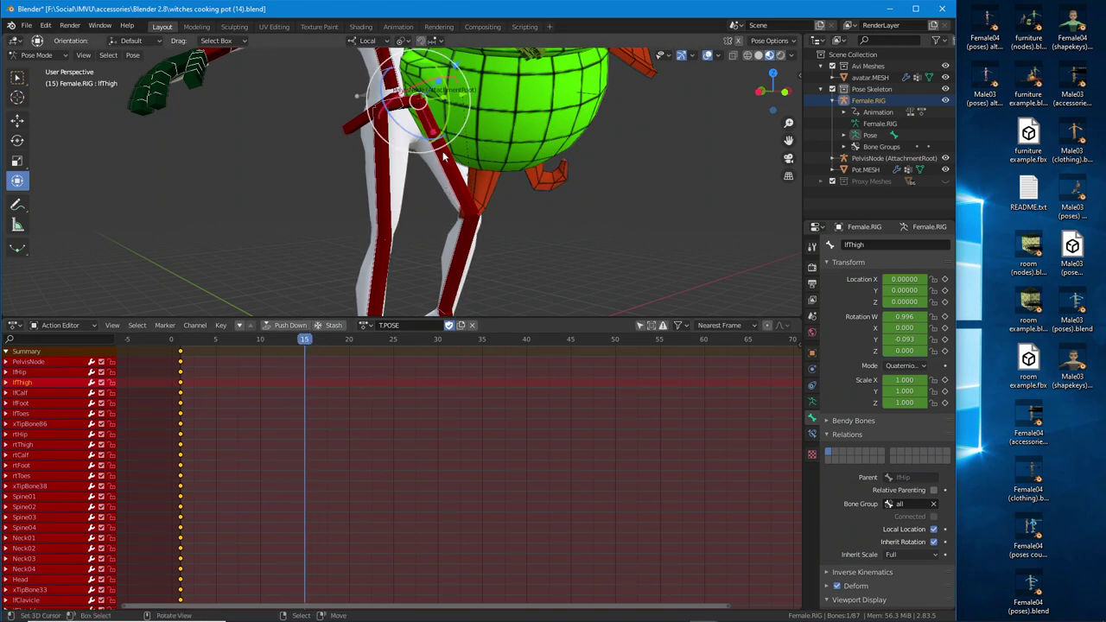
drag(441, 129, 451, 125)
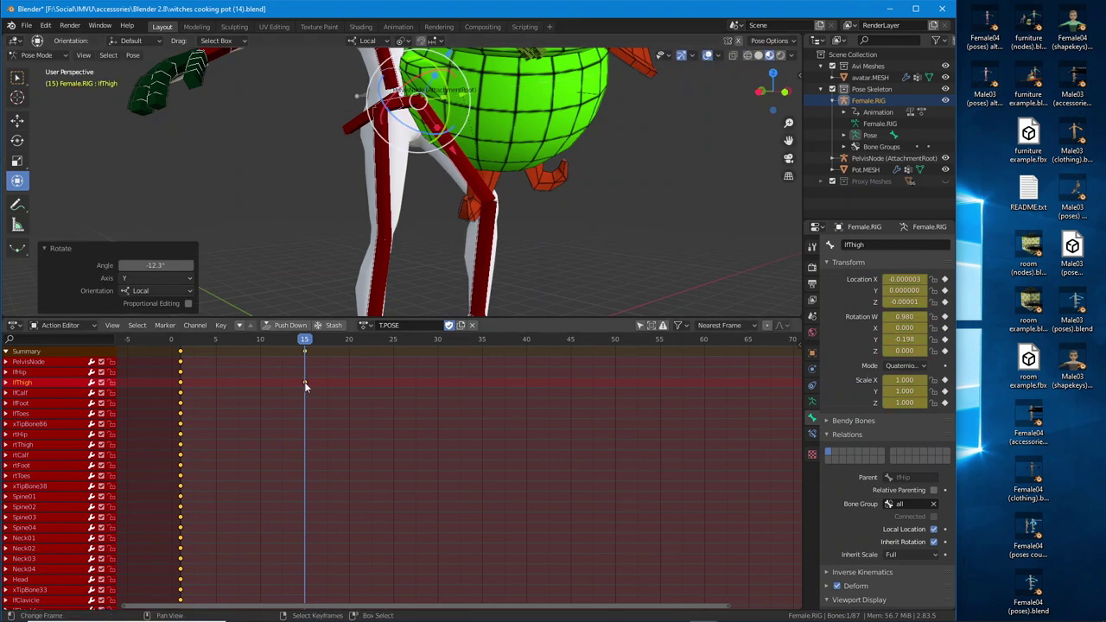
key(ctrl+2)
mouse_move(304, 373)
mouse_down()
mouse_move(297, 384)
mouse_move(300, 369)
mouse_up()
key(ctrl+z)
- Return to frame 1 and shrink the Action Editor to give the 3D viewport more room
drag(308, 341, 180, 348)
middle_drag(469, 153, 407, 325)
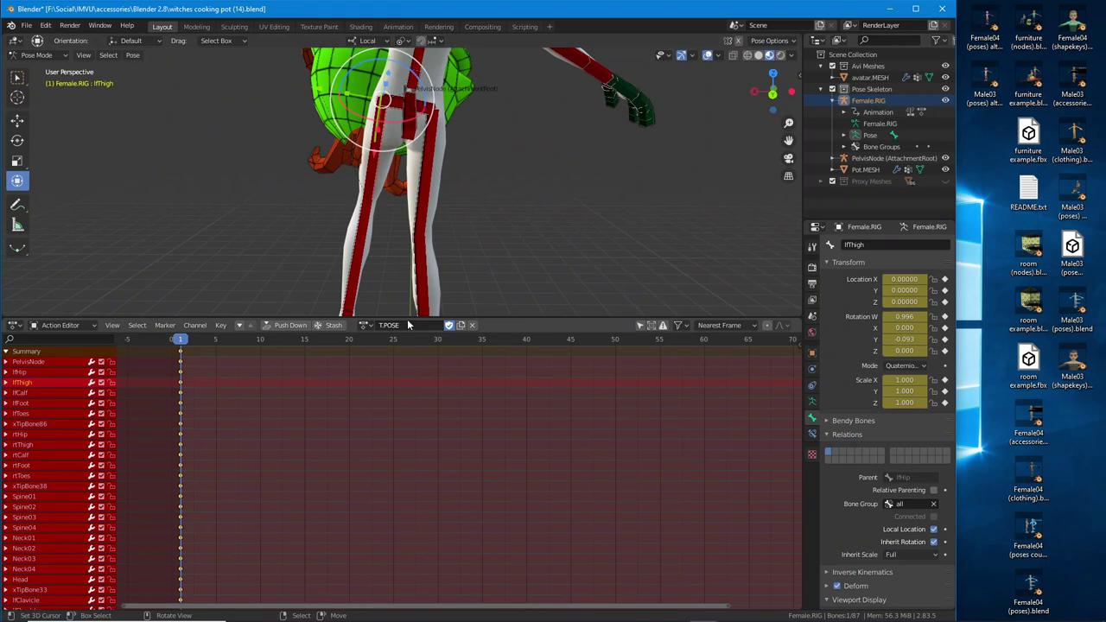
drag(408, 319, 409, 489)
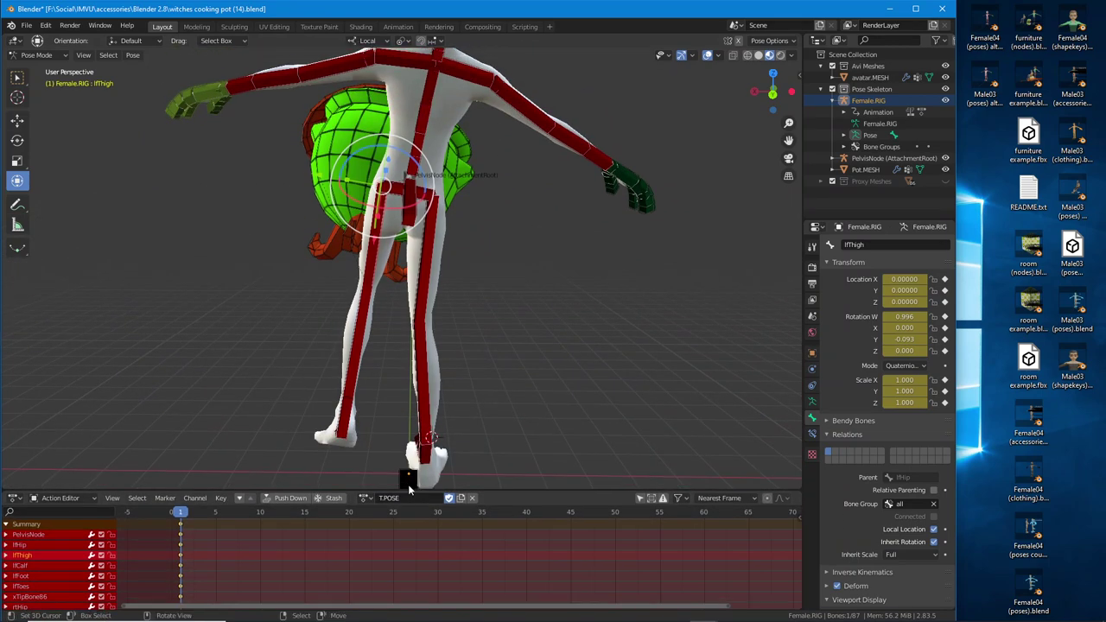
- Rotate the left thigh bone 10.1° about its local Z axis, and turn the left calf bone slightly
shift+middle_drag(381, 320, 396, 294)
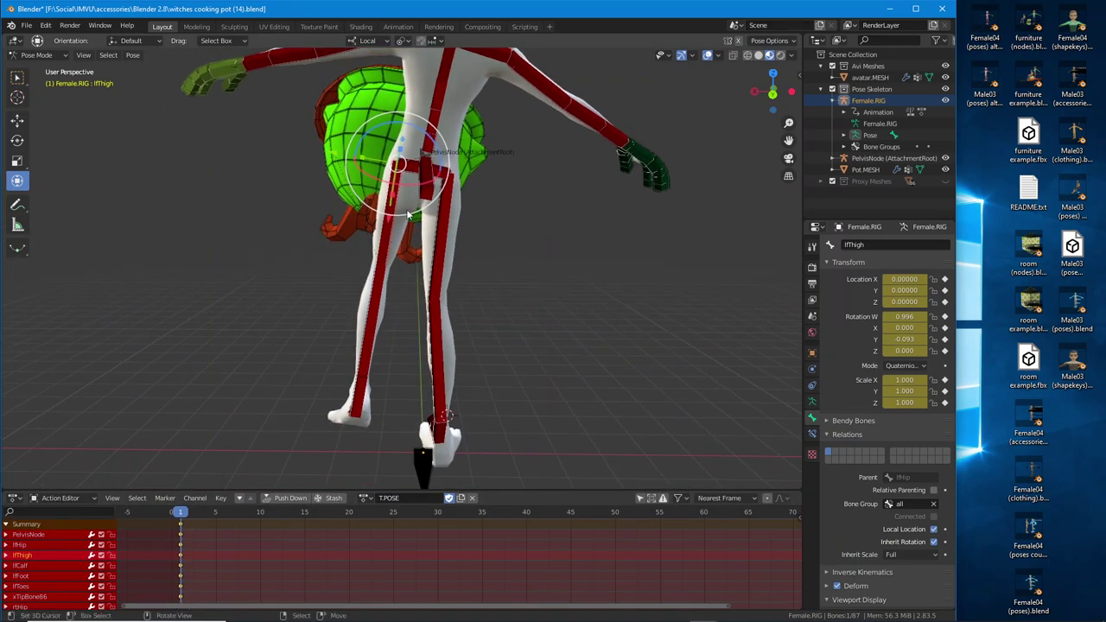
drag(434, 142, 440, 150)
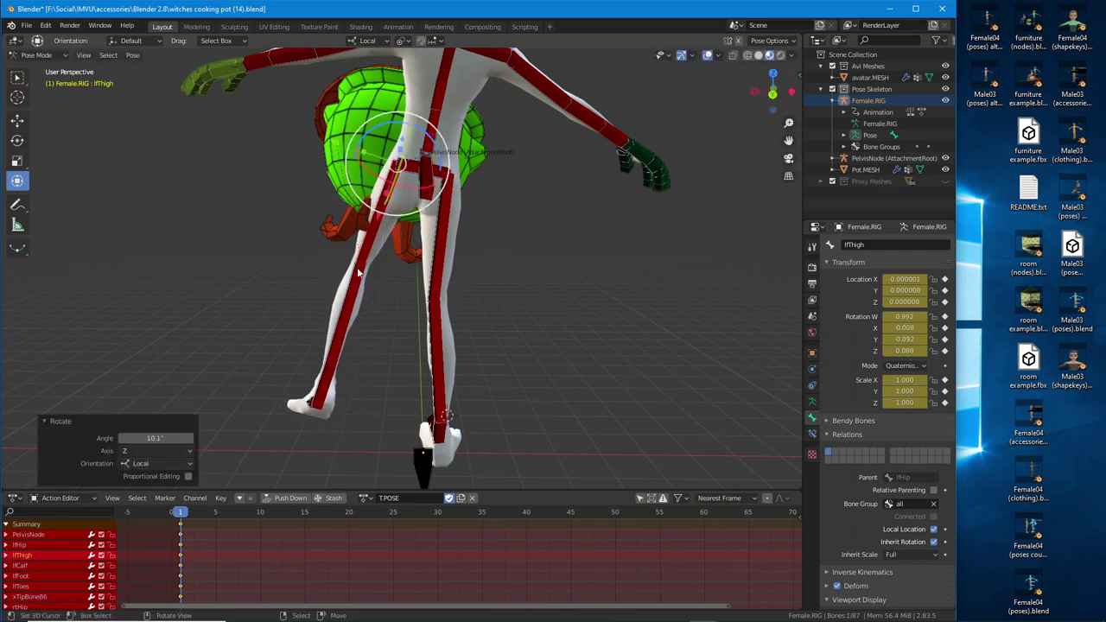
click(358, 275)
drag(381, 299, 388, 296)
- Rotate the left foot bone 16.9° about its local Y axis, and select the left toes bone
middle_drag(388, 296, 493, 294)
click(397, 432)
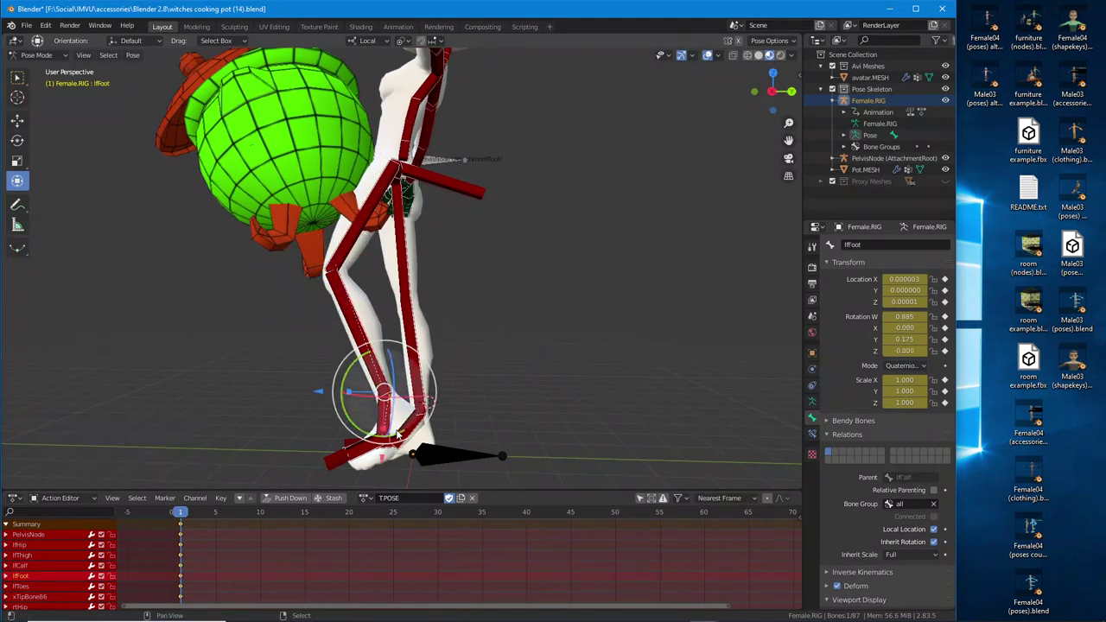
shift+middle_drag(398, 434, 403, 363)
drag(362, 355, 388, 405)
right_click(376, 390)
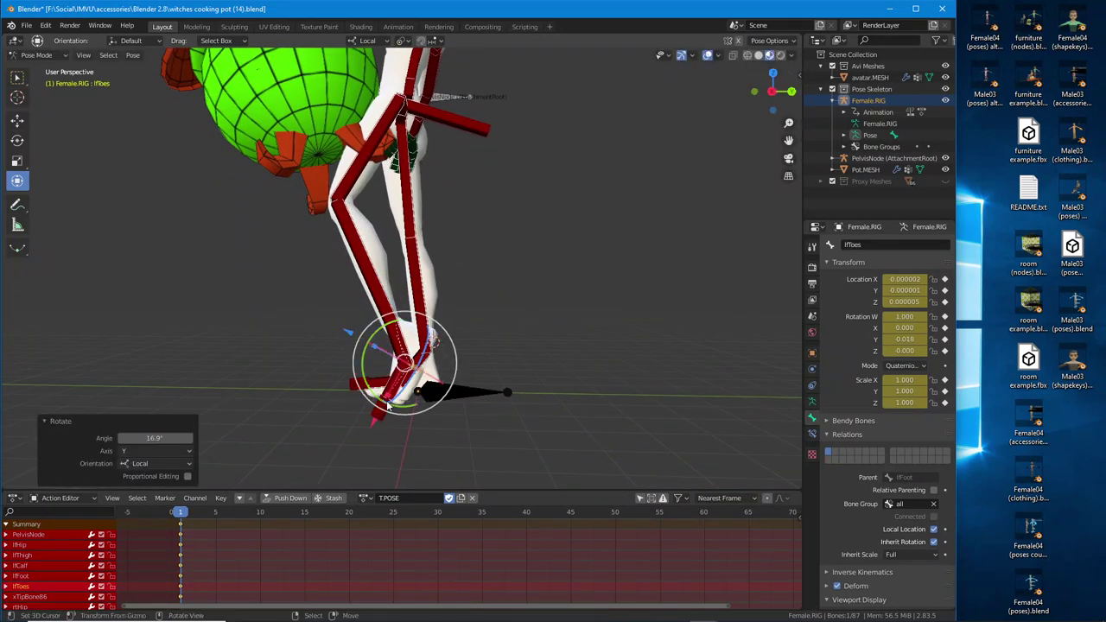
- Rotate the left calf bone about its local Z axis to angle the lower leg inward
middle_drag(467, 336, 488, 313)
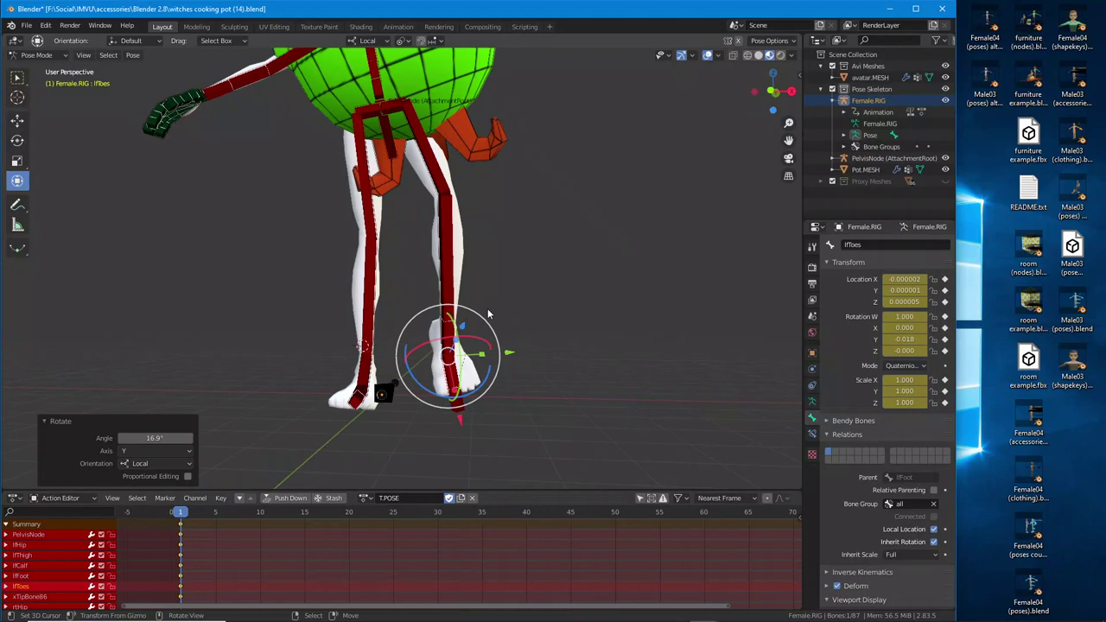
click(451, 227)
key(r)
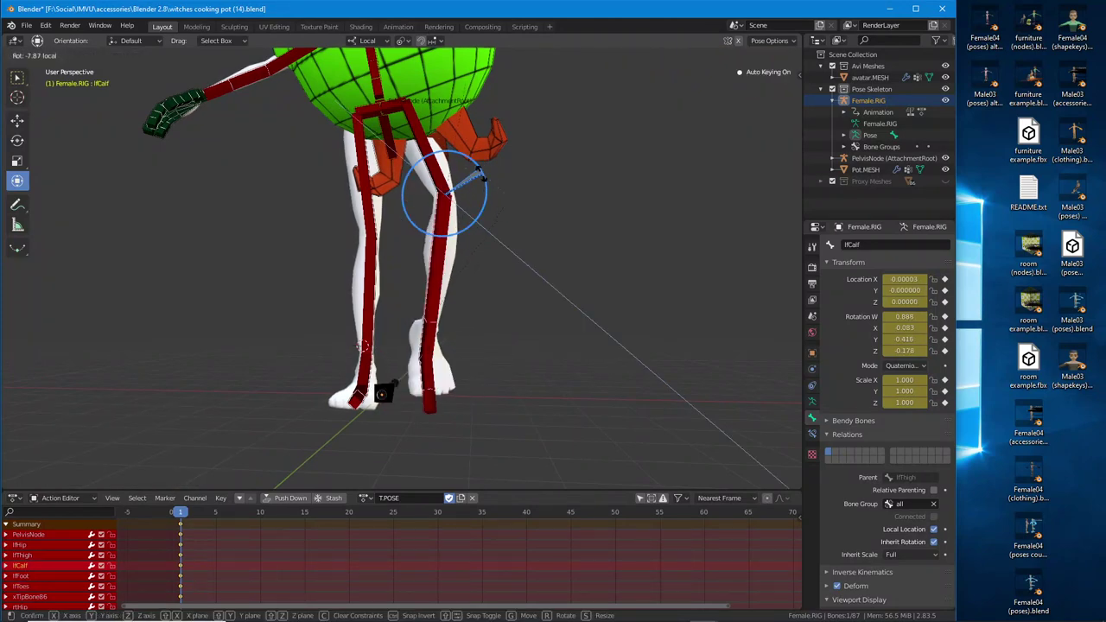
click(480, 243)
- Rotate the Spine01 bone 13.8° about its local Y axis to lean the torso back
mouse_move(482, 245)
middle_down()
mouse_move(436, 265)
mouse_move(506, 99)
mouse_move(370, 265)
mouse_move(383, 218)
mouse_move(423, 232)
middle_up()
click(423, 235)
key(r)
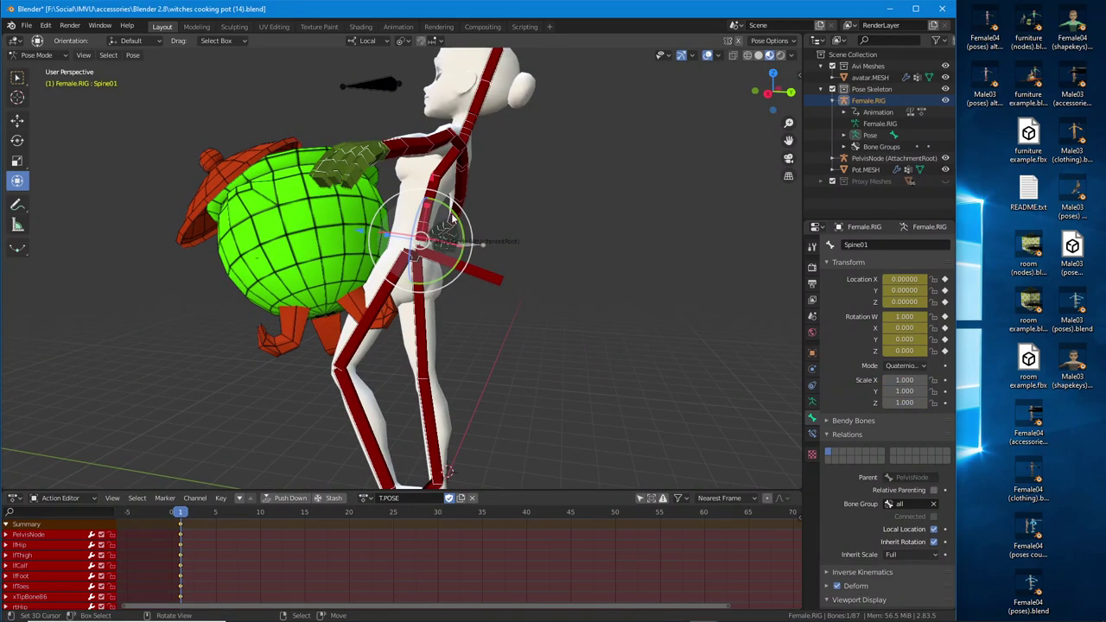
key(y)
click(496, 145)
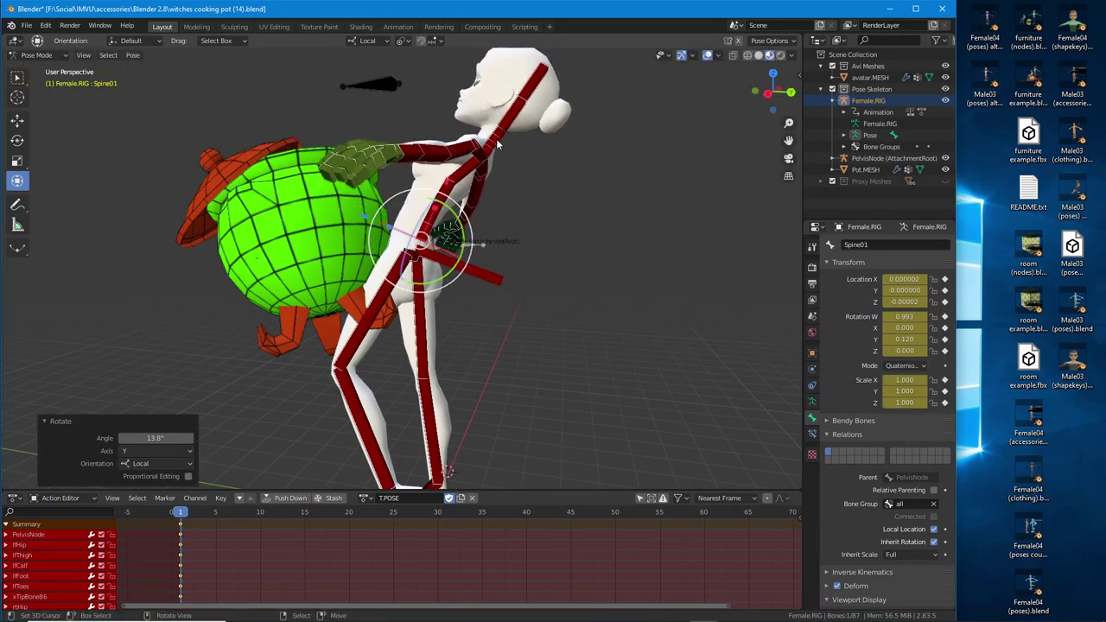
- Rotate the lower spine bone about its local Z axis to adjust the torso's sideways lean
middle_drag(460, 184, 414, 199)
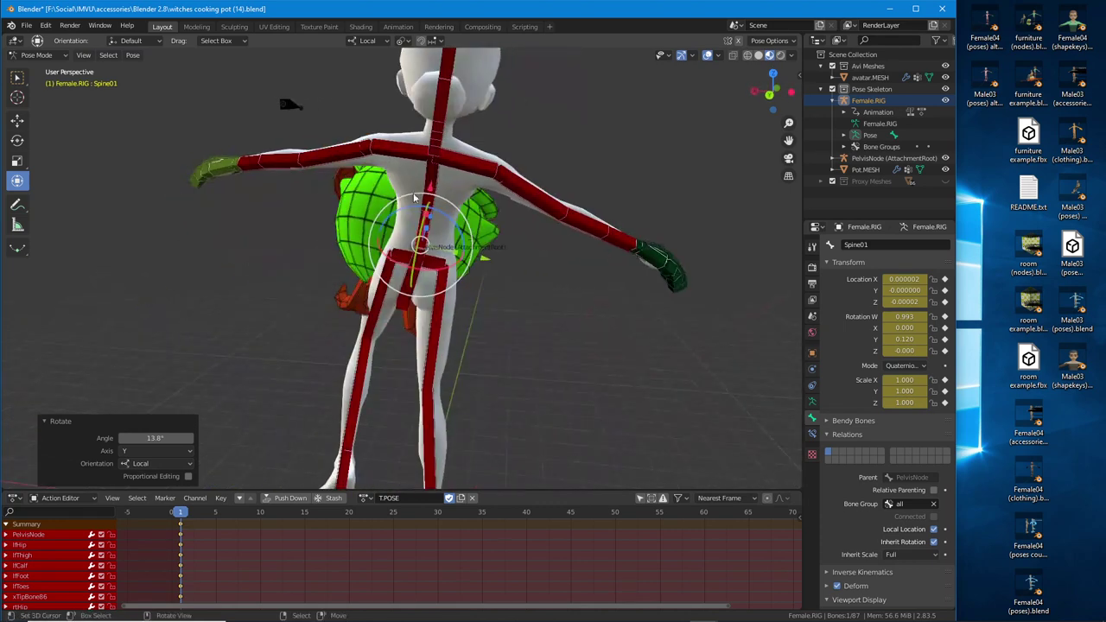
drag(446, 218, 443, 150)
right_click(432, 212)
right_click(426, 197)
click(401, 193)
middle_drag(367, 228, 419, 218)
- Rotate the left bicep bone 18.3° about the view's Z axis
click(489, 185)
key(r)
click(447, 235)
- Try lowering the left arm by rotating the left bicep bone 16° about local Z and turning it about local X
key(r)
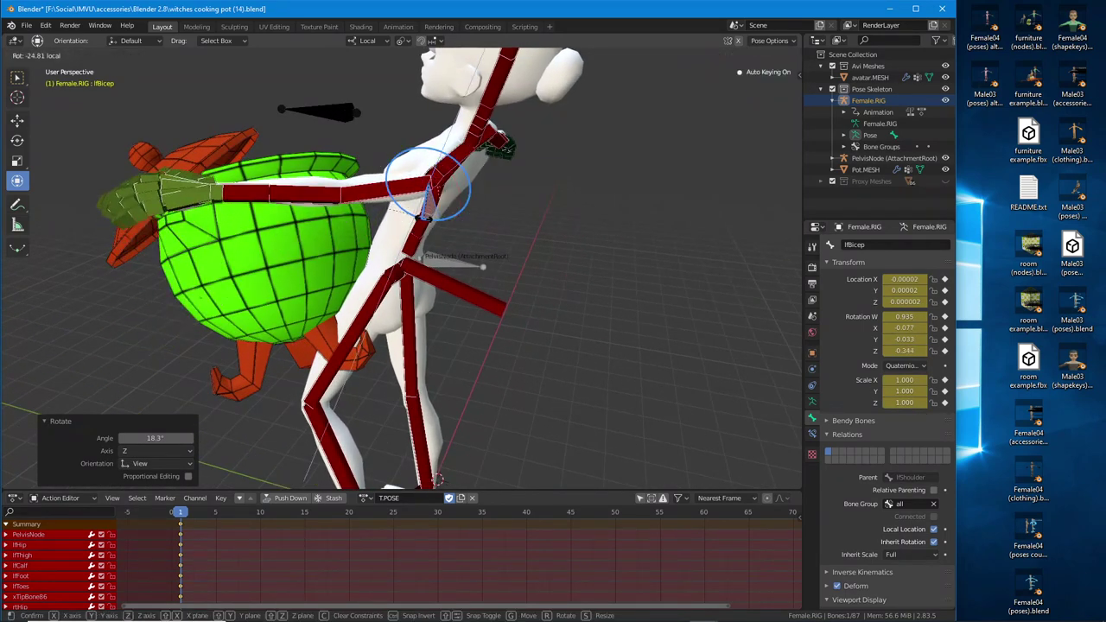
click(456, 172)
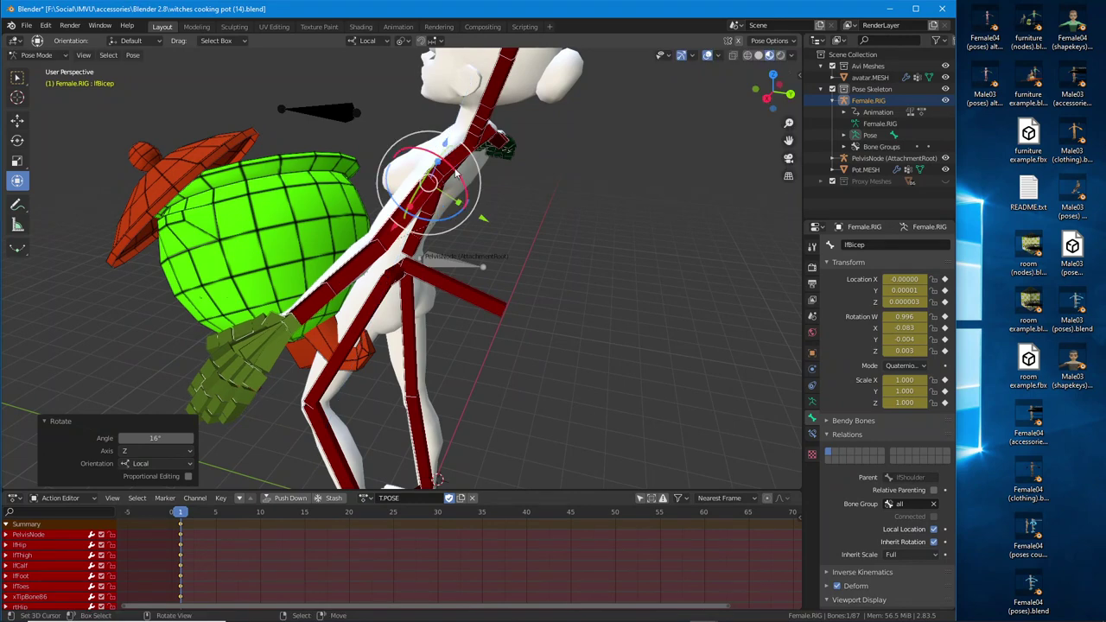
key(r)
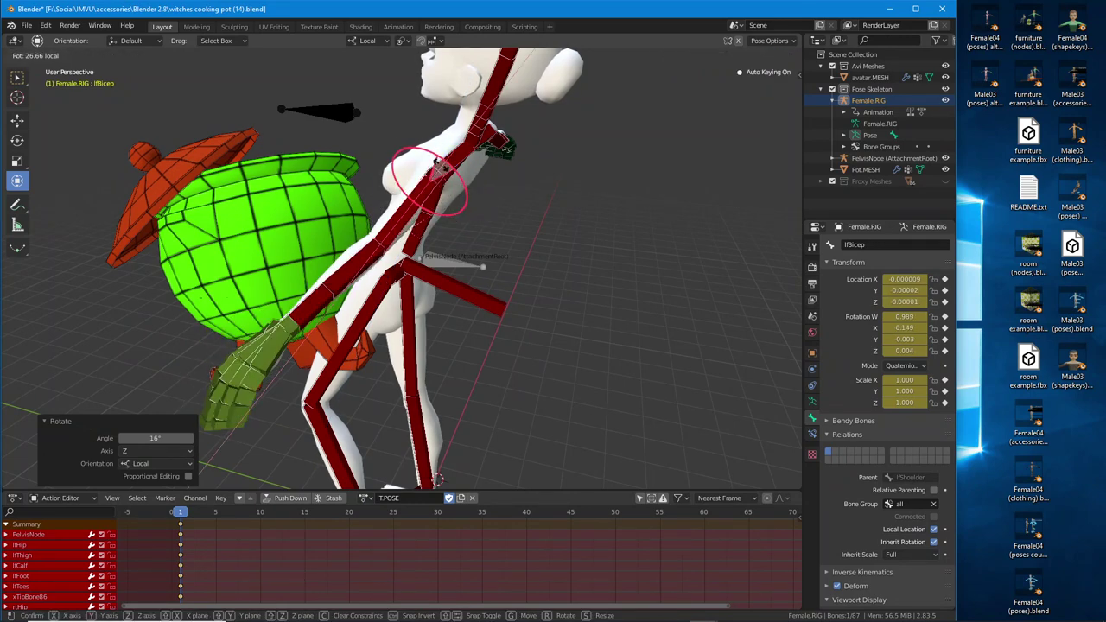
key(x)
key(x)
click(449, 210)
- Try rotating the left bicep bone 18.5° about its local Y axis, and undo the recent local-axis rotations of that bone
middle_drag(428, 199, 363, 190)
mouse_move(357, 165)
mouse_down()
mouse_move(369, 184)
mouse_move(366, 151)
mouse_up()
middle_drag(393, 232, 420, 231)
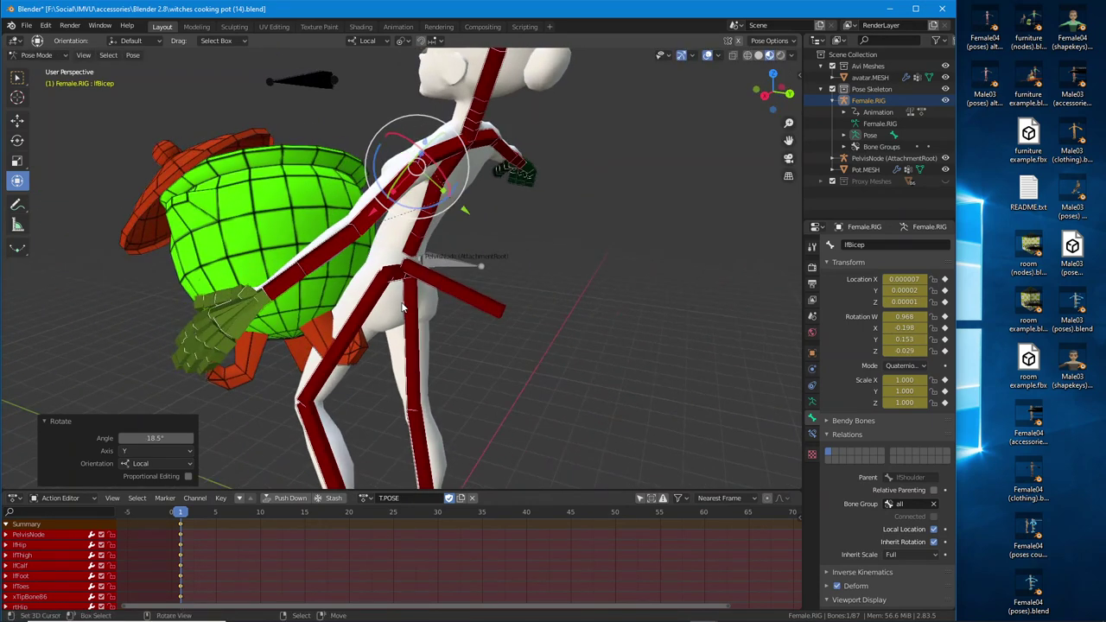
key(ctrl+z)
key(ctrl+z)
key(ctrl+z)
key(ctrl+z)
key(ctrl+z)
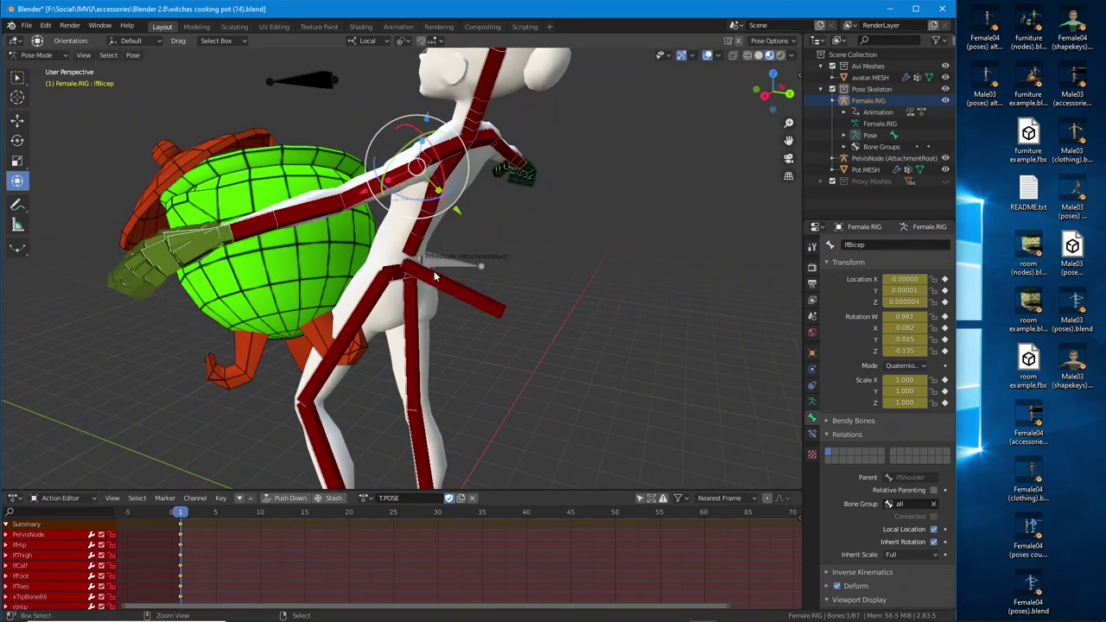
- Lower the left arm with a trackball rotation of the left shoulder bone by 25.2° and 8.02°
double_click(424, 155)
mouse_move(419, 195)
middle_down()
mouse_move(442, 257)
mouse_move(416, 179)
middle_up()
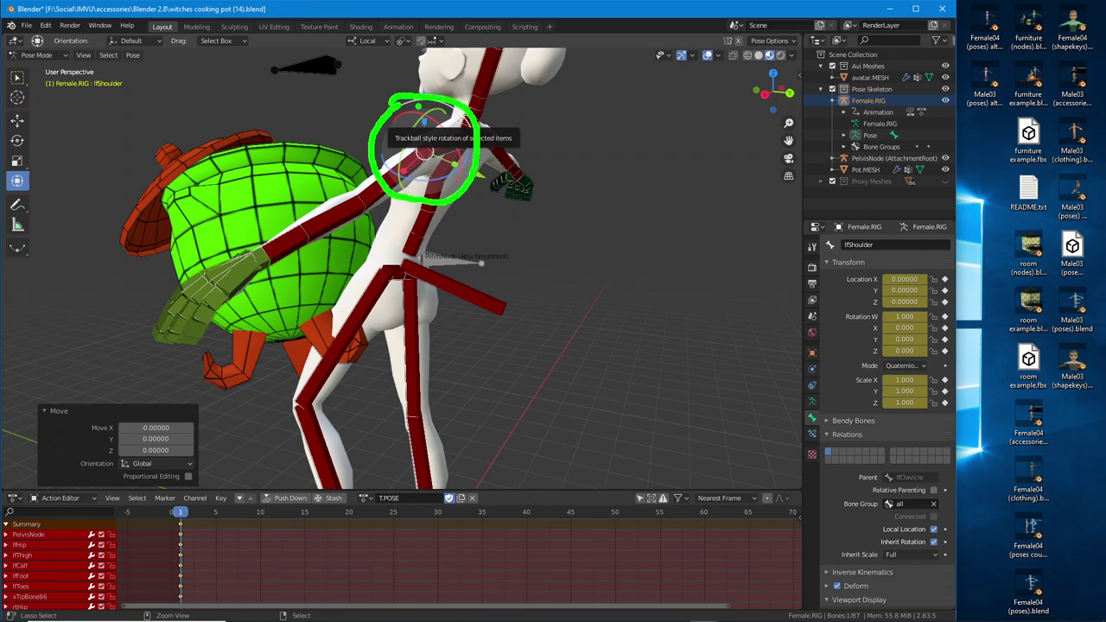
mouse_move(441, 203)
mouse_down()
mouse_move(423, 212)
mouse_move(413, 186)
mouse_move(405, 212)
mouse_move(439, 223)
mouse_up()
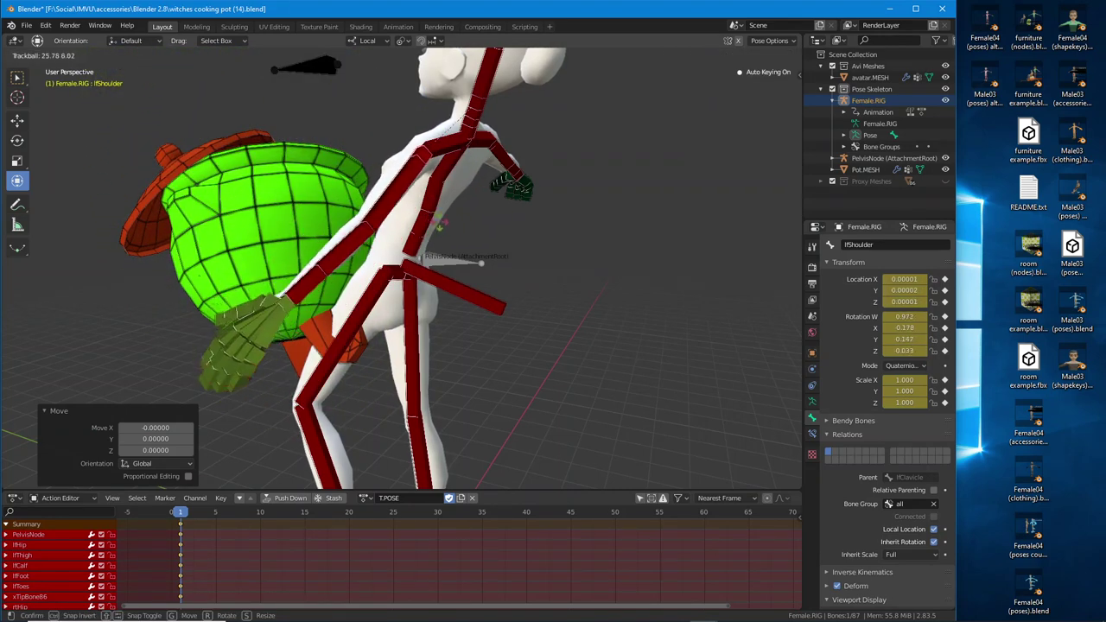
click(434, 234)
- Bend the left elbow bone with a trackball rotation of 41.8° and -9.74°, plus 11.3° about the view's Z axis
middle_drag(435, 236, 387, 236)
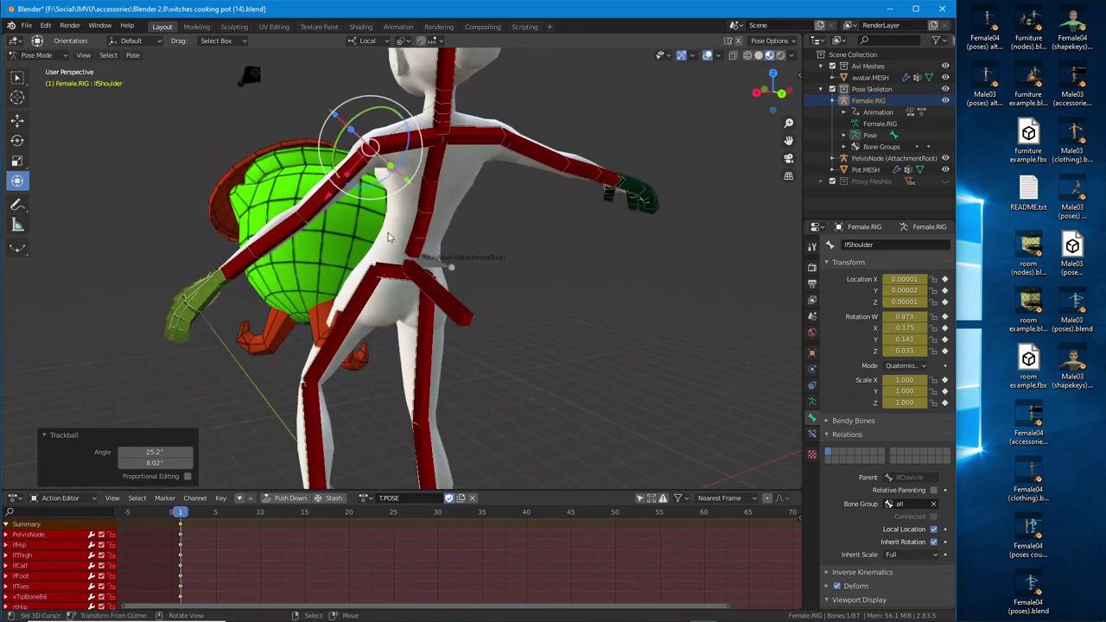
right_click(288, 232)
drag(343, 232, 348, 272)
click(347, 272)
middle_drag(348, 272, 535, 252)
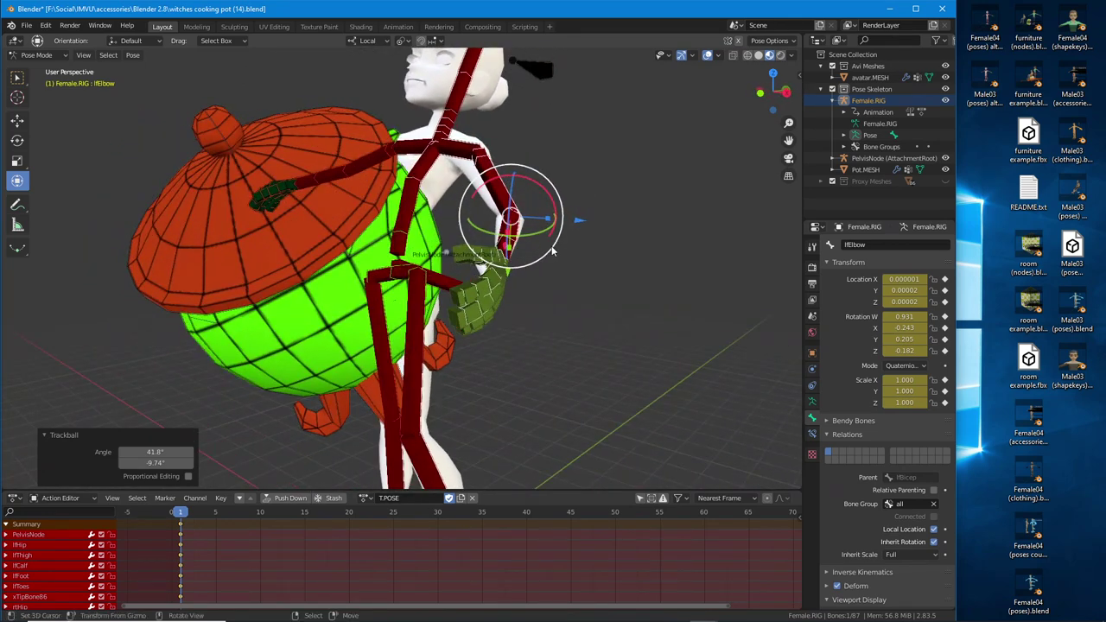
drag(553, 250, 544, 235)
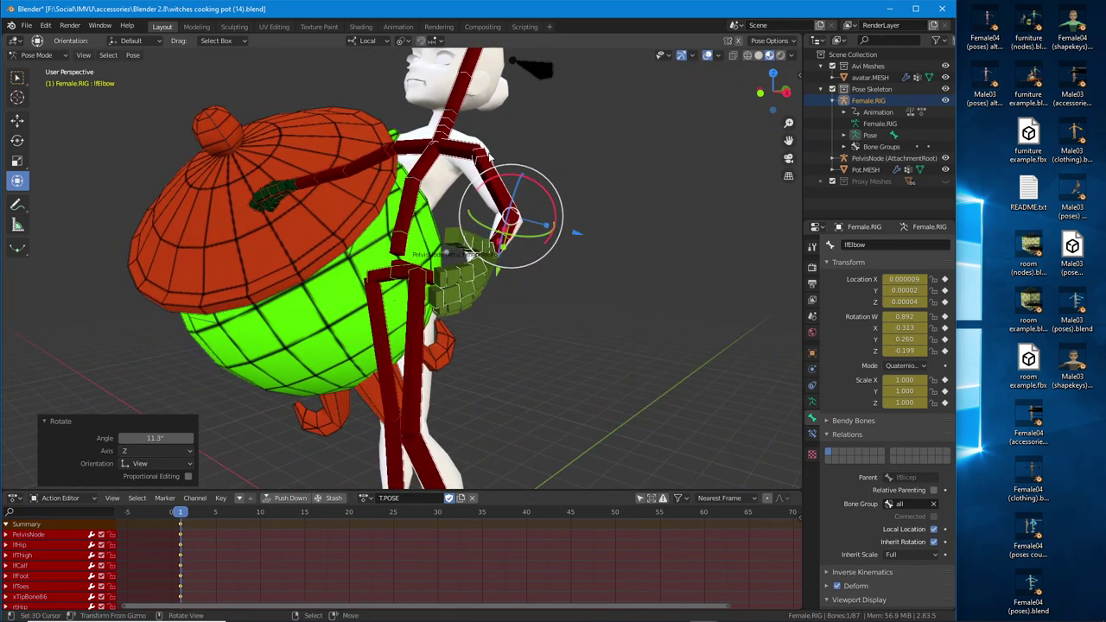
- Rotate the left shoulder bone 14.3° about the view's Z axis
click(493, 160)
drag(531, 154, 522, 177)
middle_drag(522, 177, 351, 203)
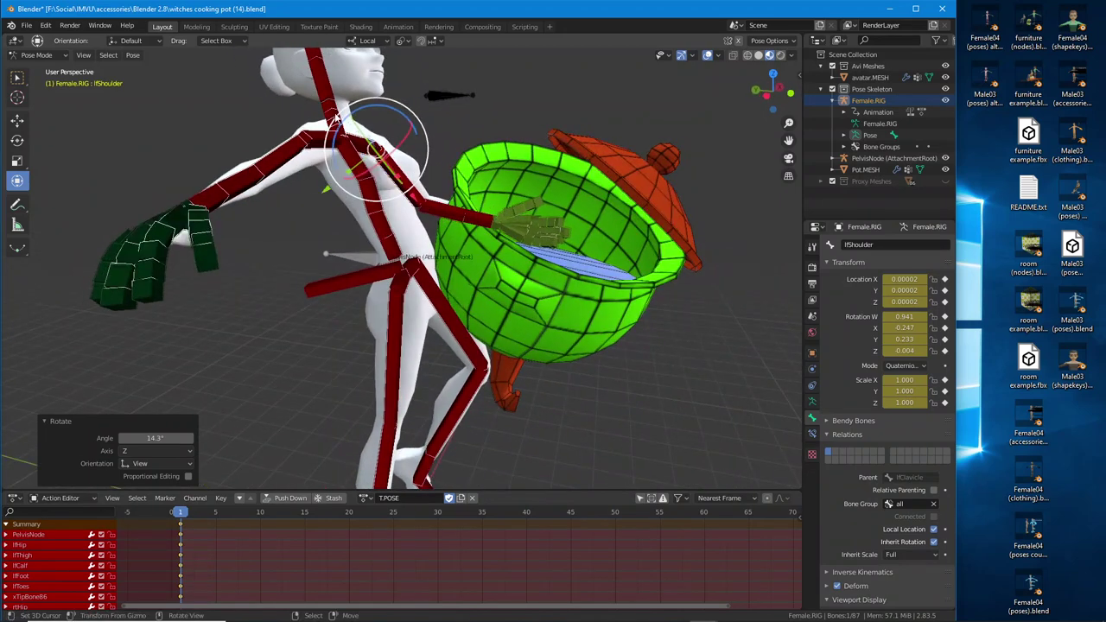
- Tilt the head back through the neck and head bones with a 17.8° rotation about the view's Z axis, and adjust its sideways lean
right_click(322, 85)
middle_drag(324, 85, 368, 96)
shift+middle_drag(368, 79, 379, 148)
drag(390, 140, 420, 218)
right_click(375, 203)
right_click(336, 173)
right_click(340, 169)
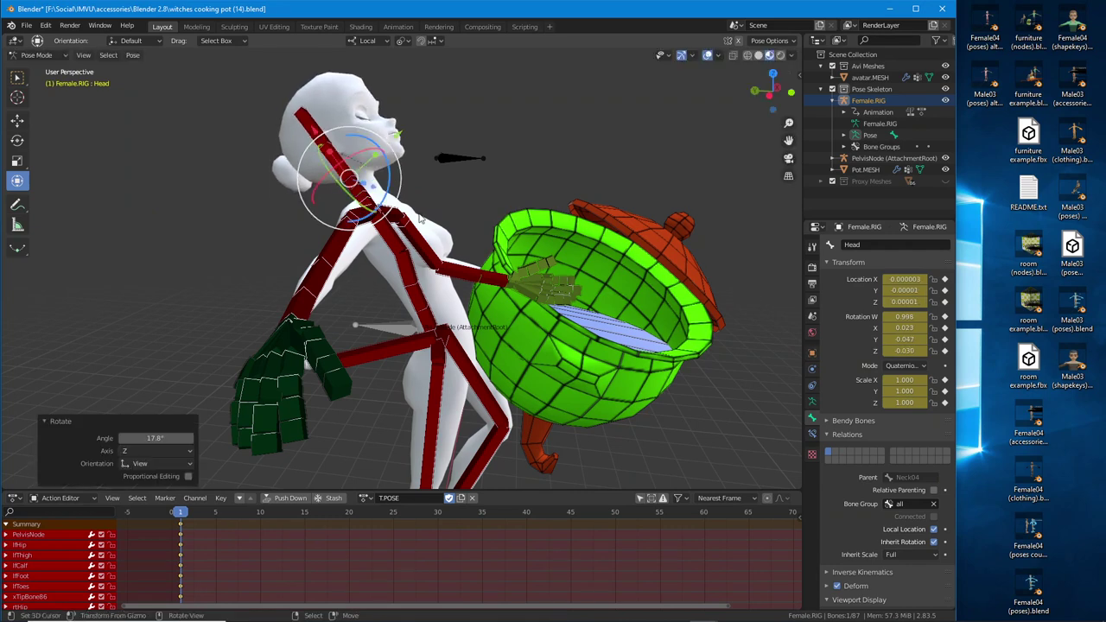
middle_drag(421, 219, 293, 246)
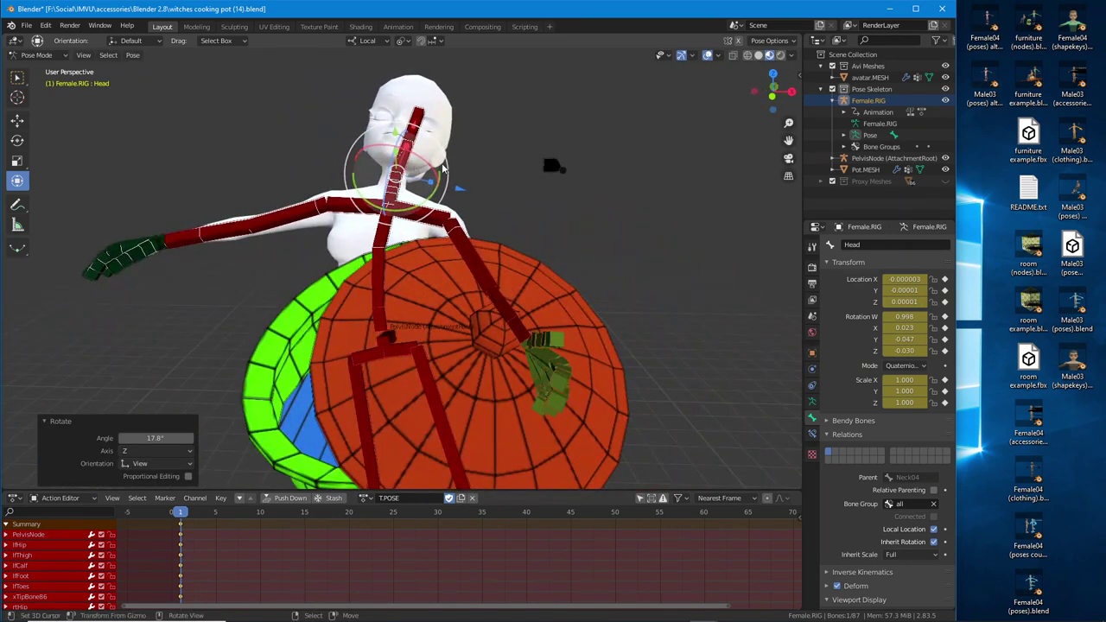
mouse_move(442, 168)
mouse_down()
mouse_move(417, 145)
mouse_move(396, 195)
mouse_move(427, 173)
mouse_up()
- Rotate the lower neck bone with a trackball turn of 0° and 8.02°, and twist it about its local Y axis
right_click(396, 198)
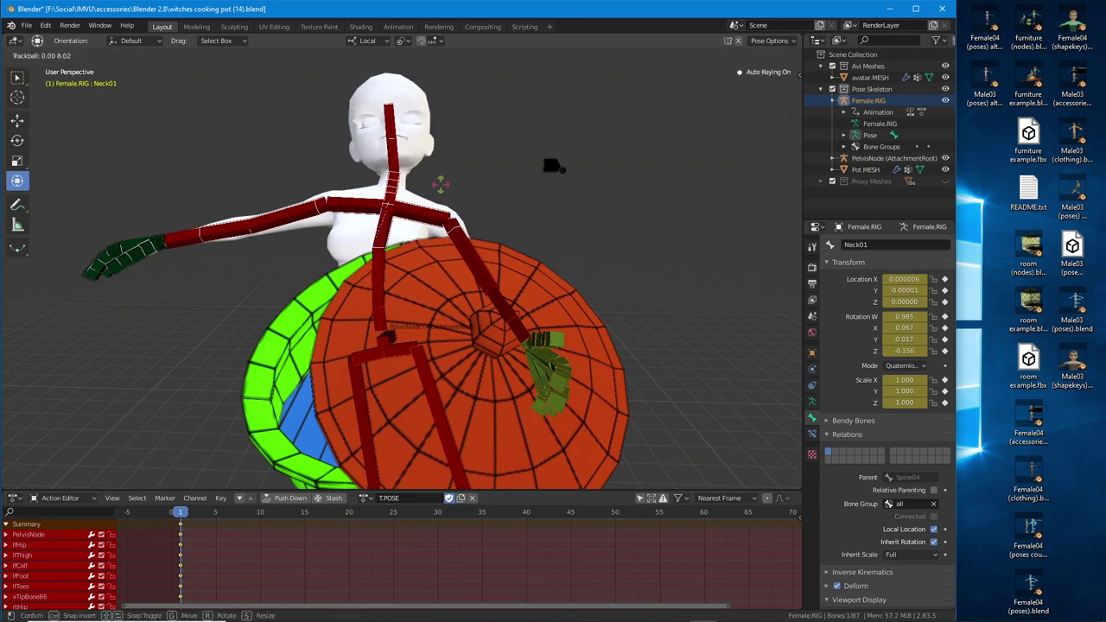
click(440, 183)
key(r)
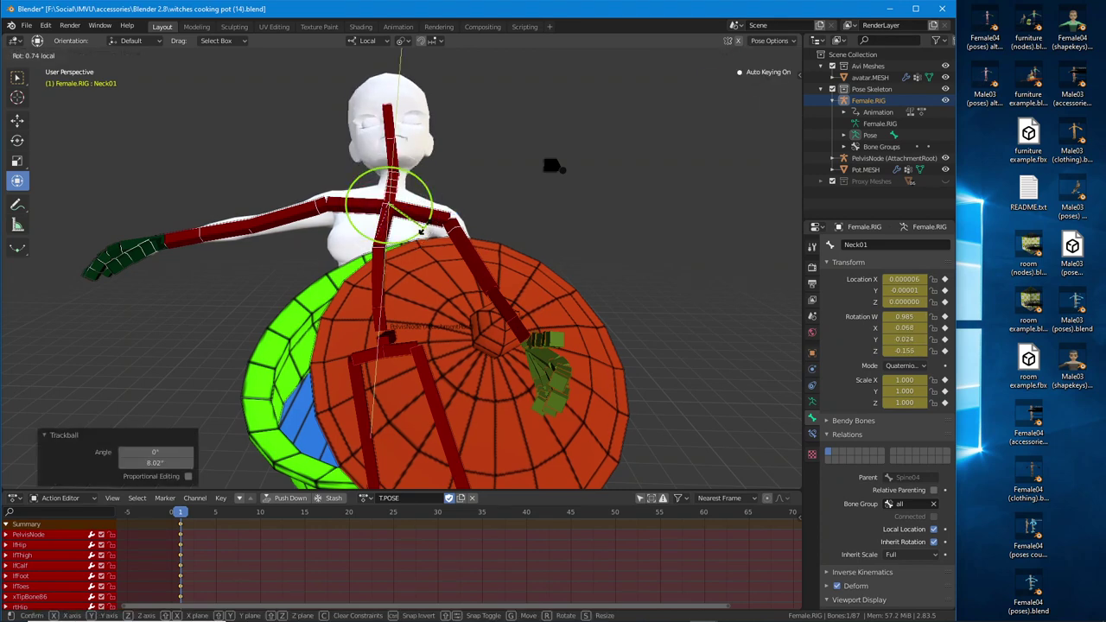
drag(422, 231, 427, 228)
click(428, 223)
- Try swinging the right arm forward with a trackball rotation of the right bicep bone by -2.86° and 78.5°
middle_drag(427, 223, 321, 210)
right_click(317, 229)
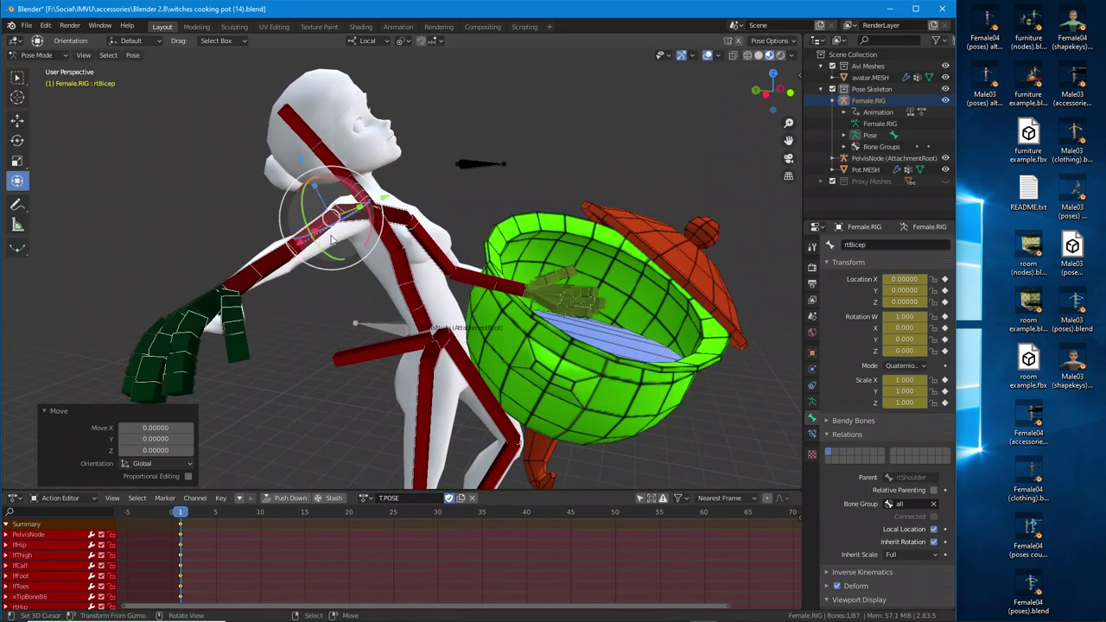
drag(317, 259, 395, 256)
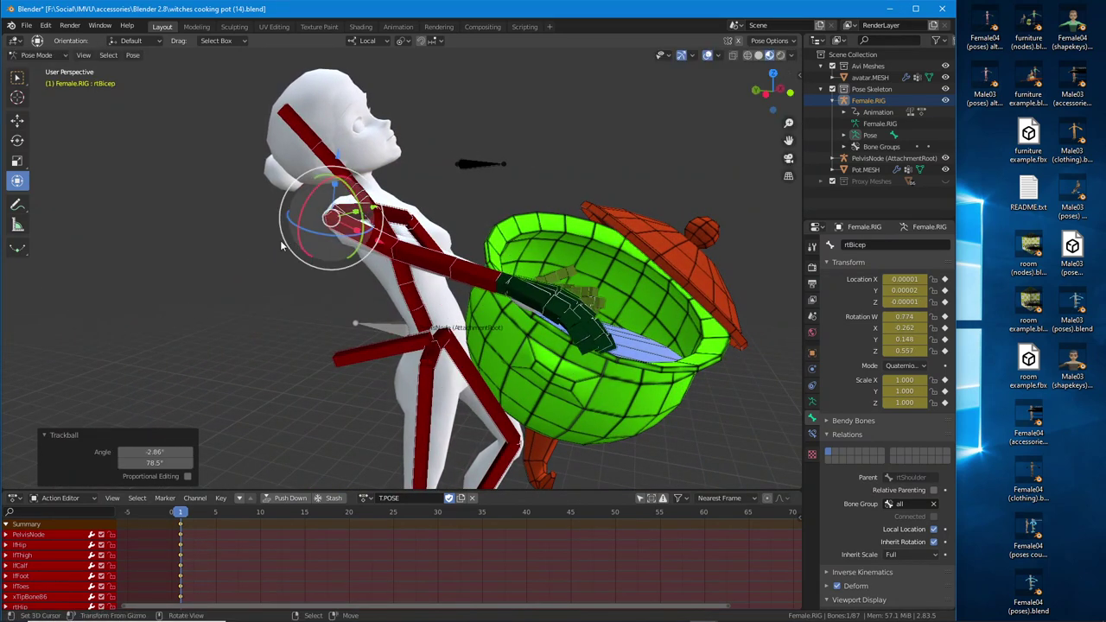
- Rotate the right clavicle bone with a trackball turn of 4.01° and 18.9°, plus 21° about its local X axis
middle_drag(354, 251, 460, 251)
mouse_move(392, 238)
middle_down()
mouse_move(430, 248)
mouse_move(380, 244)
middle_up()
click(346, 245)
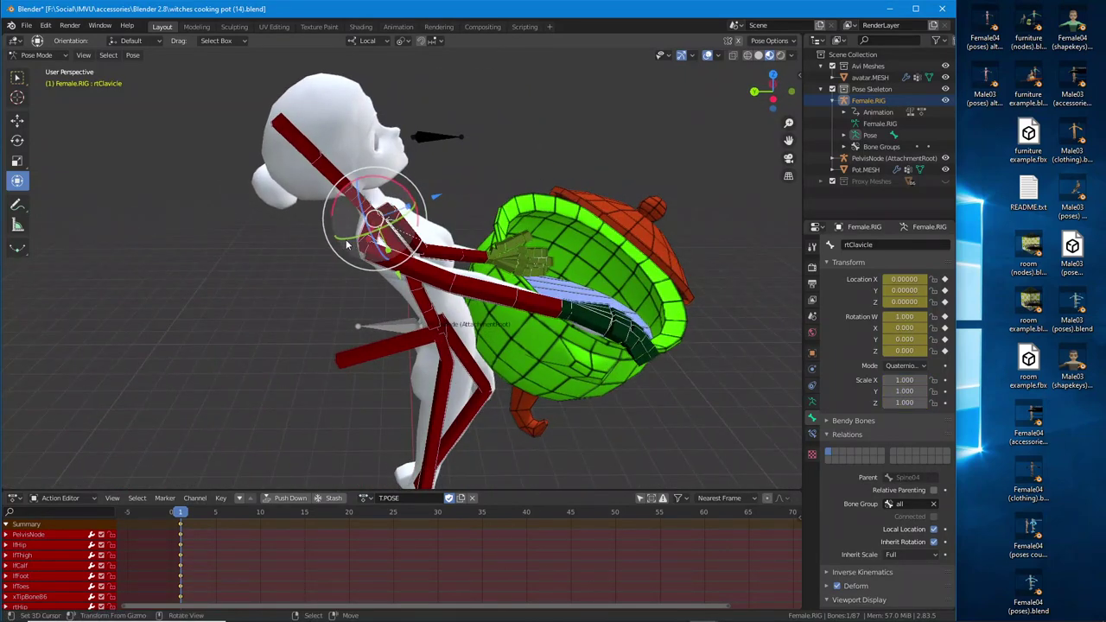
drag(350, 251, 370, 256)
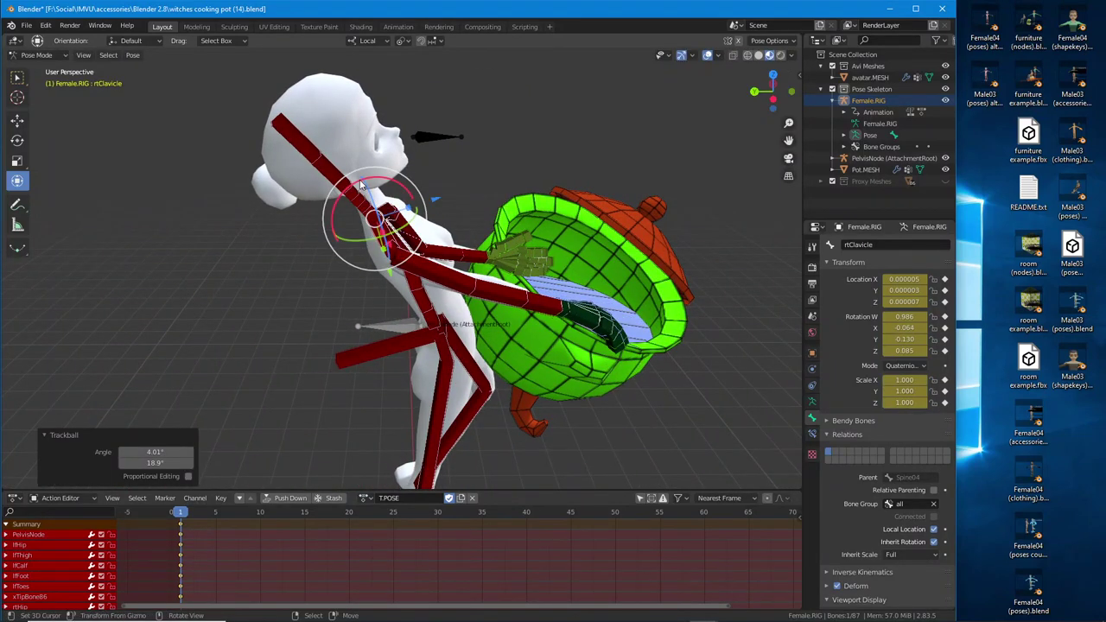
drag(357, 181, 372, 264)
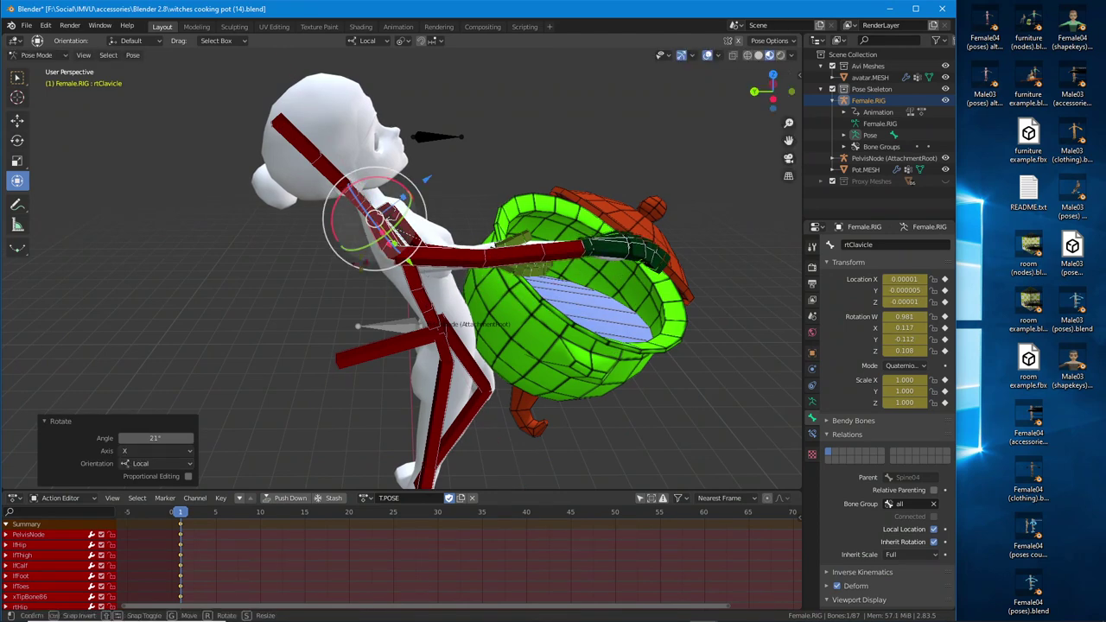
- Try a trackball rotation of the right bicep bone by 7.45° and -25.8°
click(426, 271)
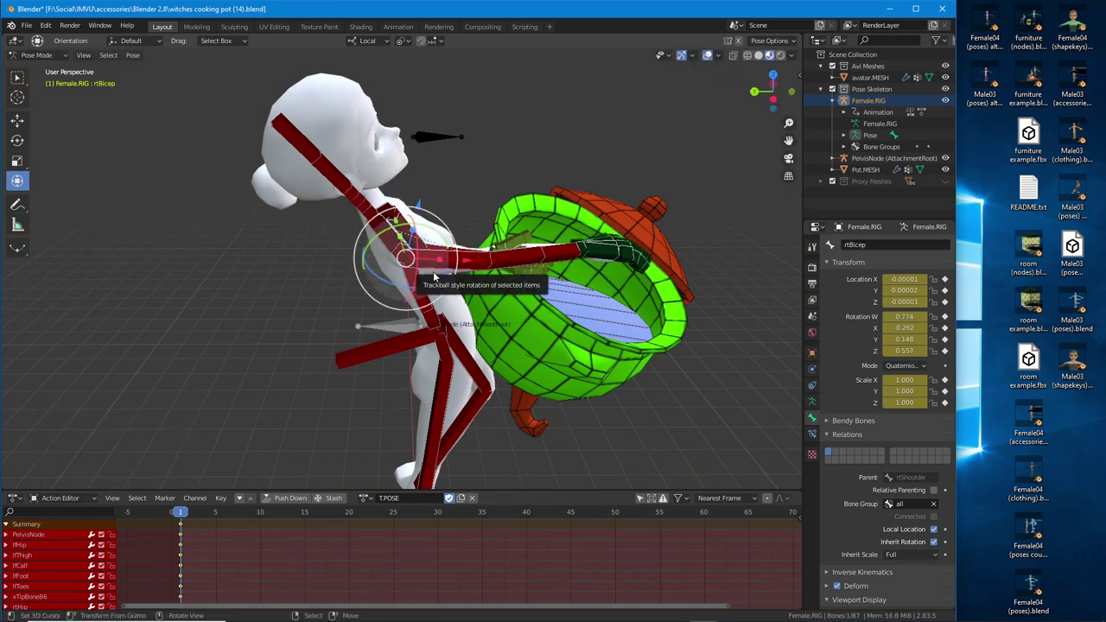
middle_drag(461, 283, 359, 283)
scroll(403, 281, up, 2)
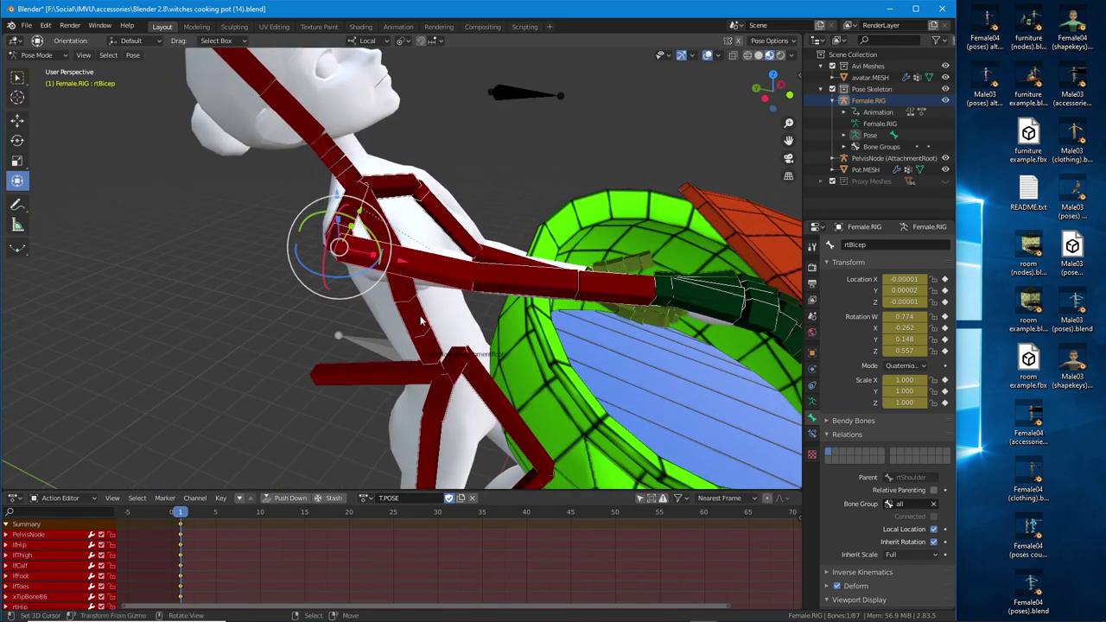
middle_drag(369, 283, 393, 302)
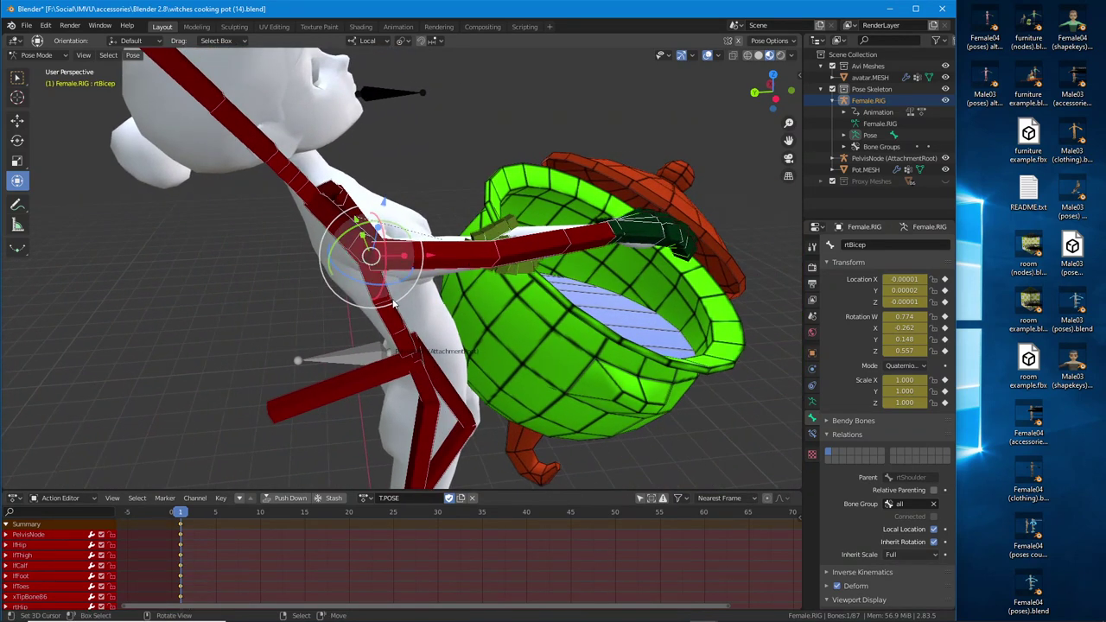
key(r)
key(r)
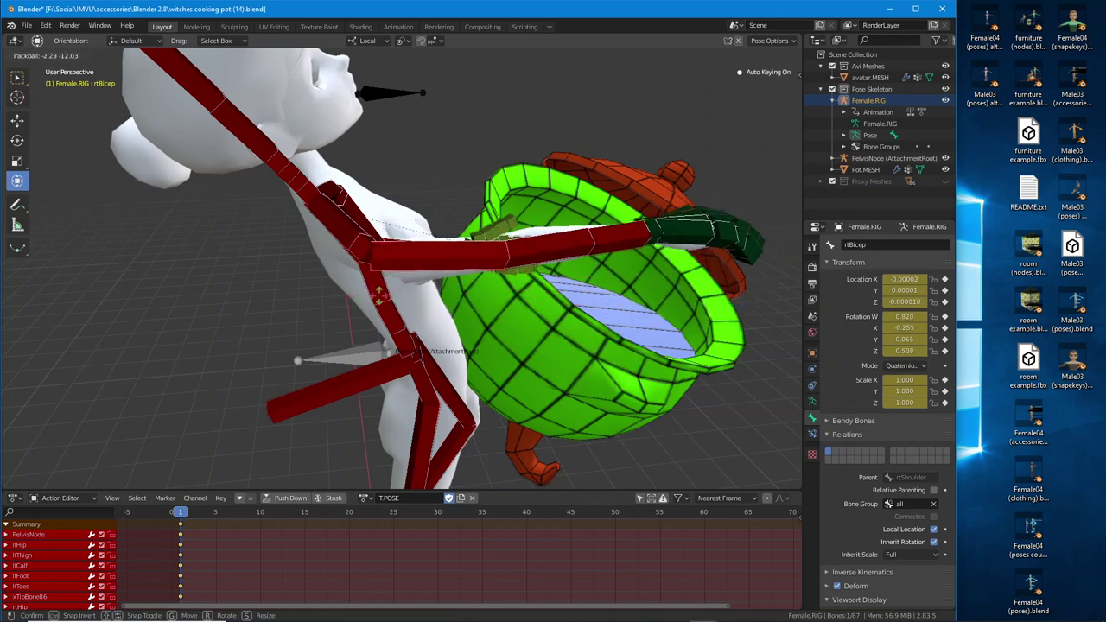
click(439, 255)
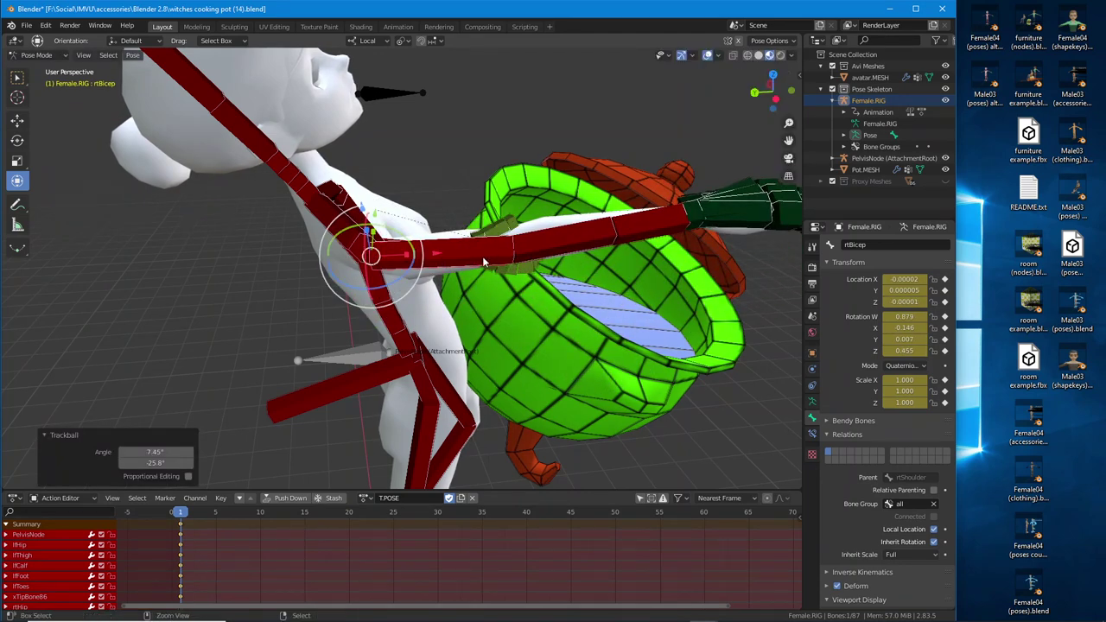
- Exclude the Pose Skeleton collection to examine the mesh deformation around the right shoulder and upper arm, and re-enable the collection
key(ctrl+2)
drag(384, 253, 505, 256)
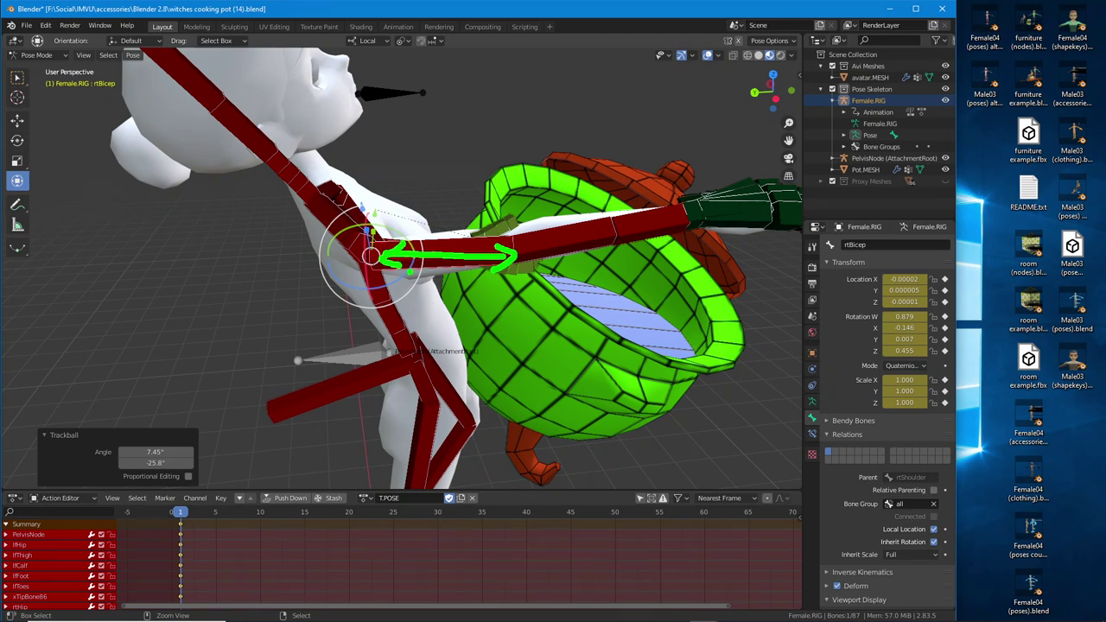
key(Escape)
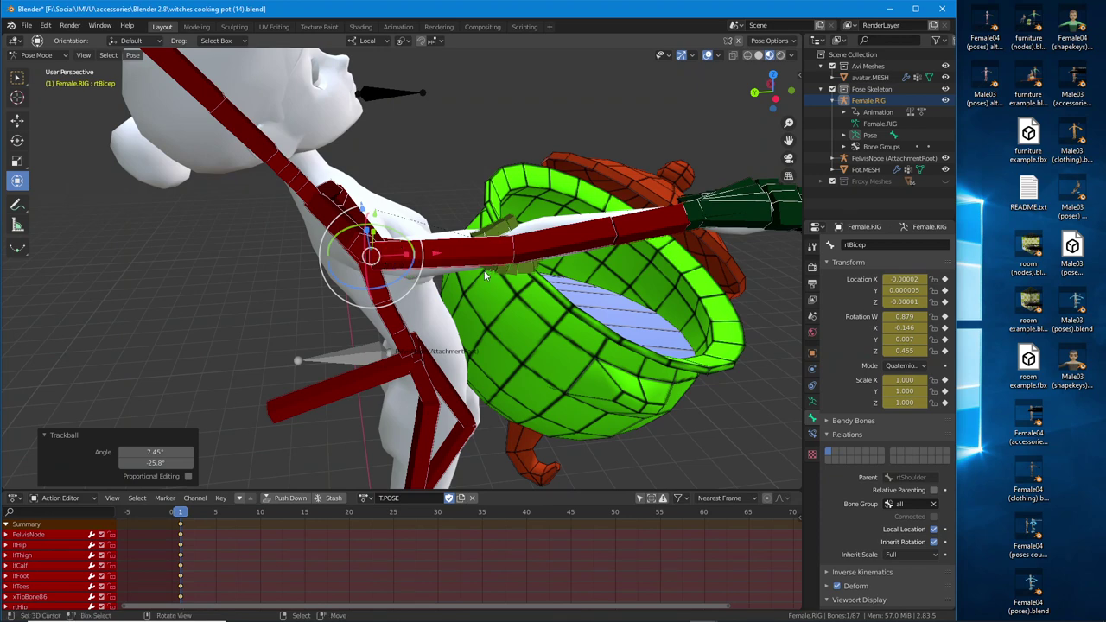
middle_drag(487, 268, 478, 294)
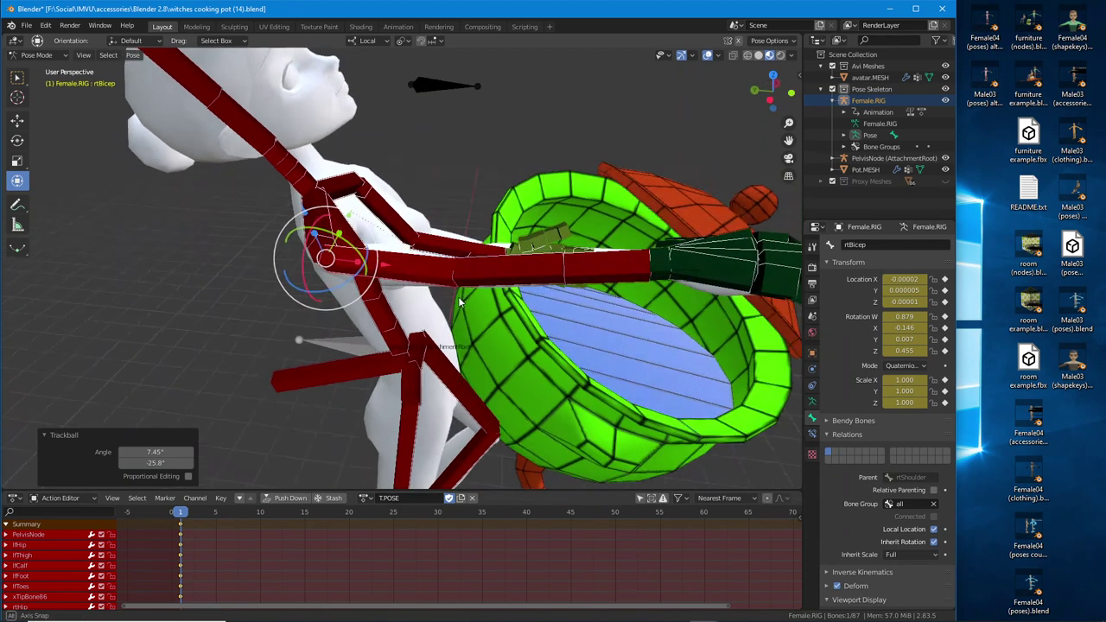
click(832, 89)
middle_drag(318, 267, 318, 309)
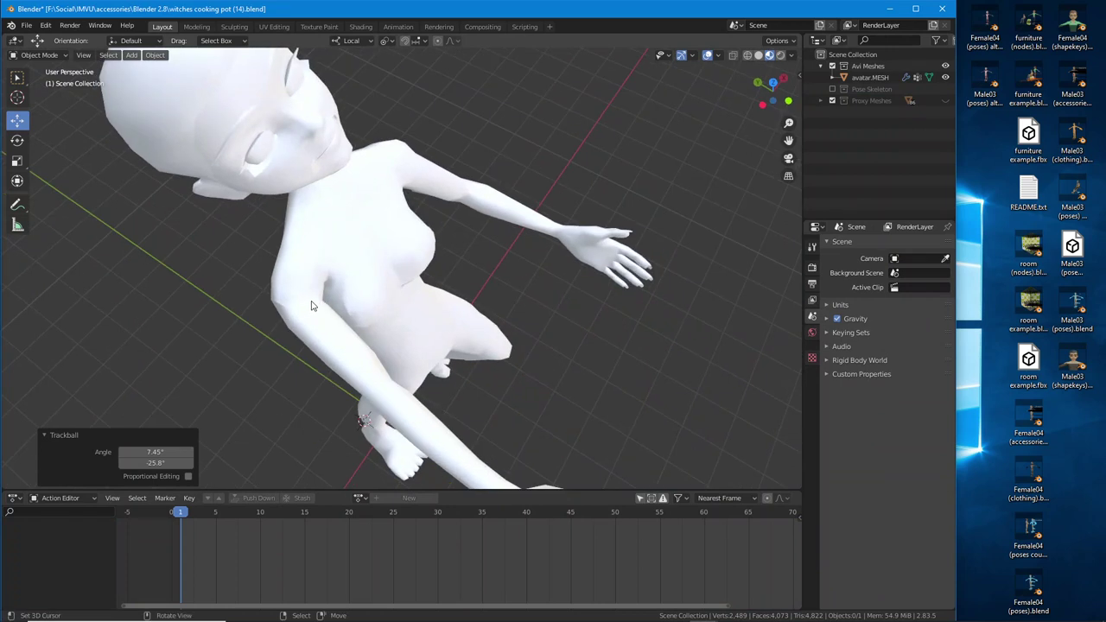
key(ctrl+2)
drag(274, 301, 330, 298)
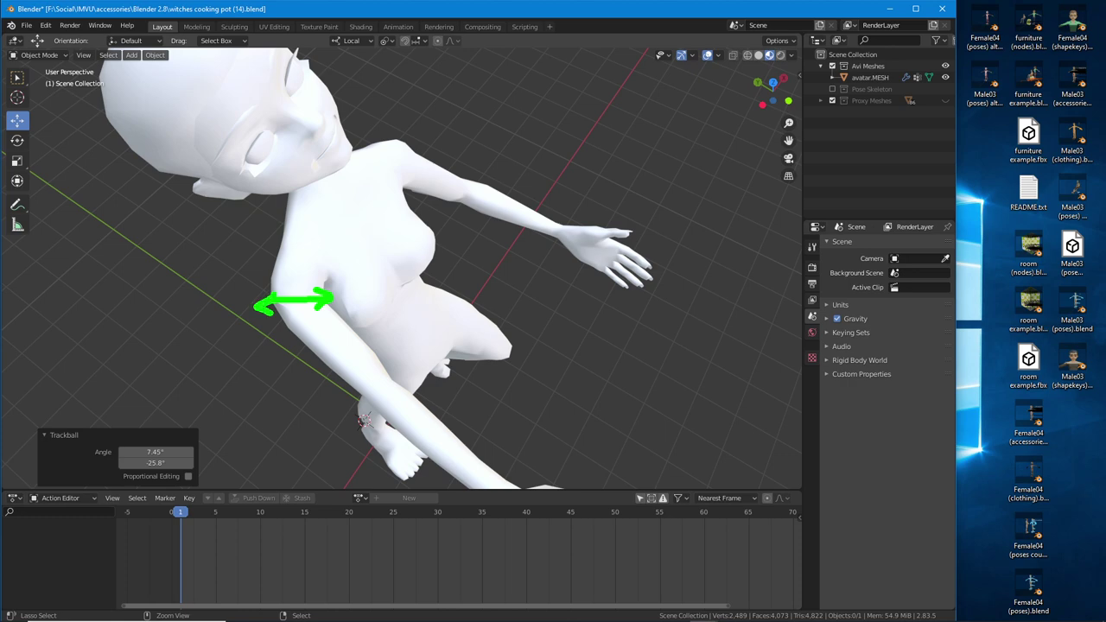
click(832, 90)
middle_drag(373, 332, 413, 275)
- Clear all transforms of the right bicep bone
right_click(433, 287)
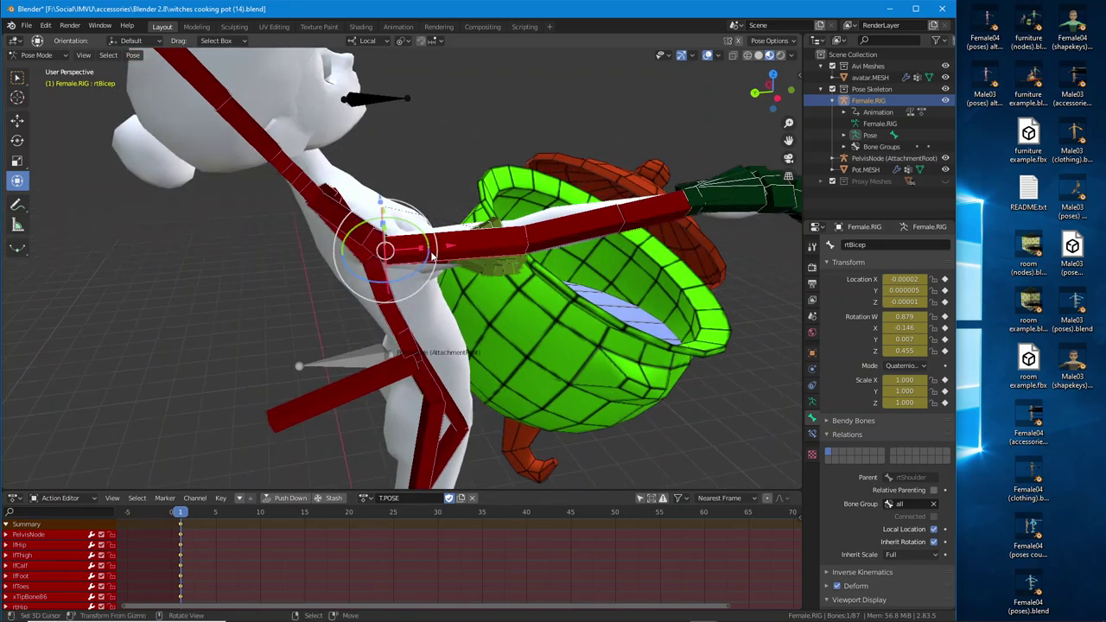
click(132, 55)
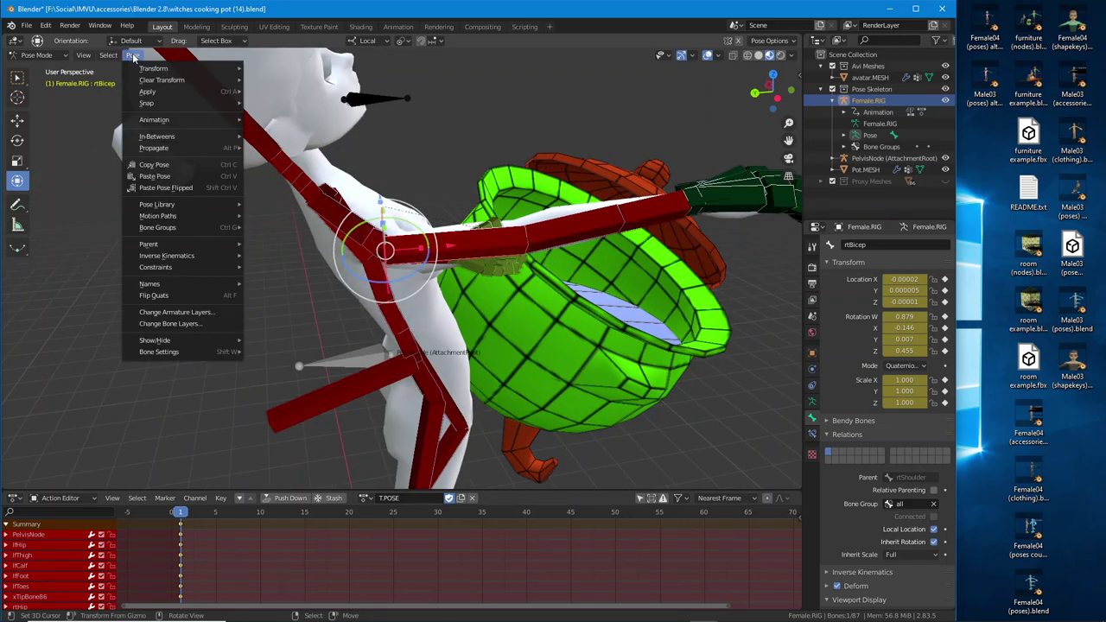
mouse_move(229, 81)
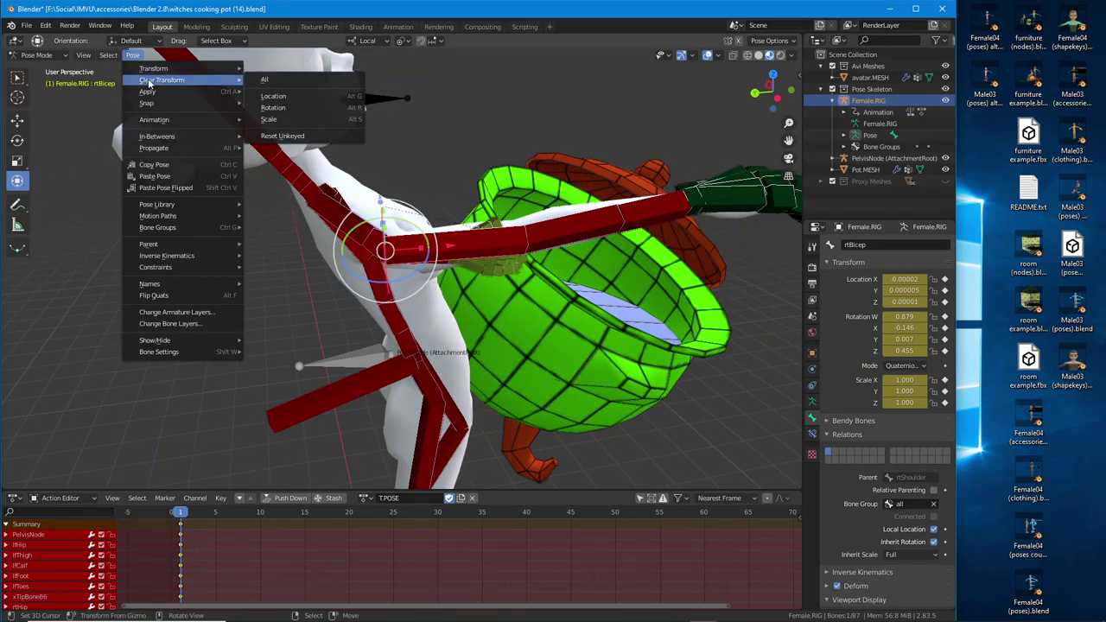
click(265, 80)
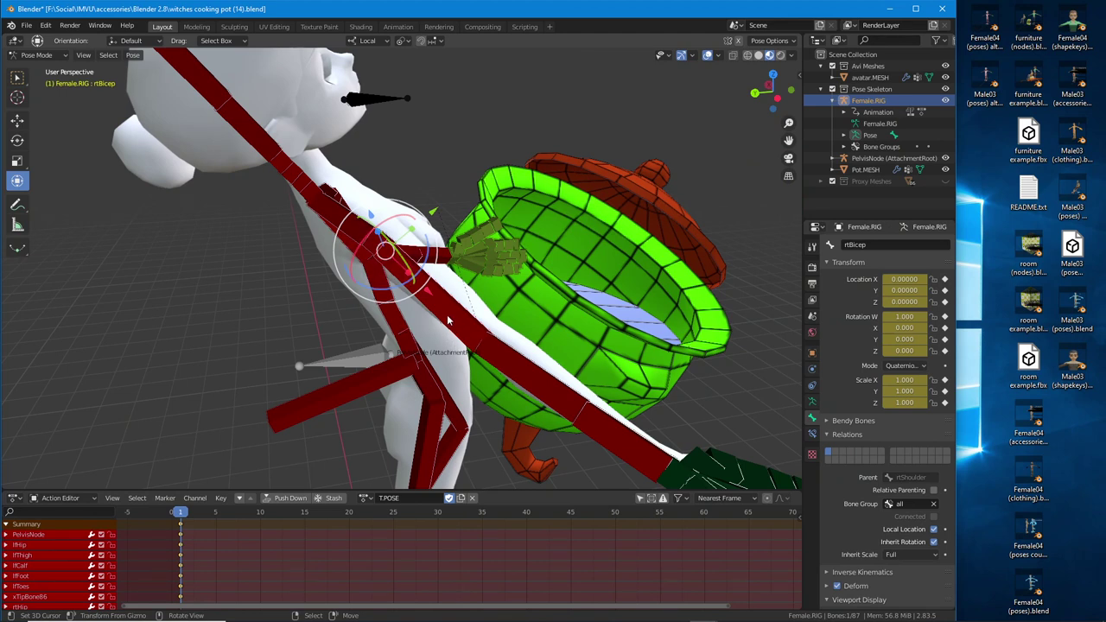
- Rotate the right shoulder bone with a trackball turn of 28.1° and 17.2°
right_click(373, 241)
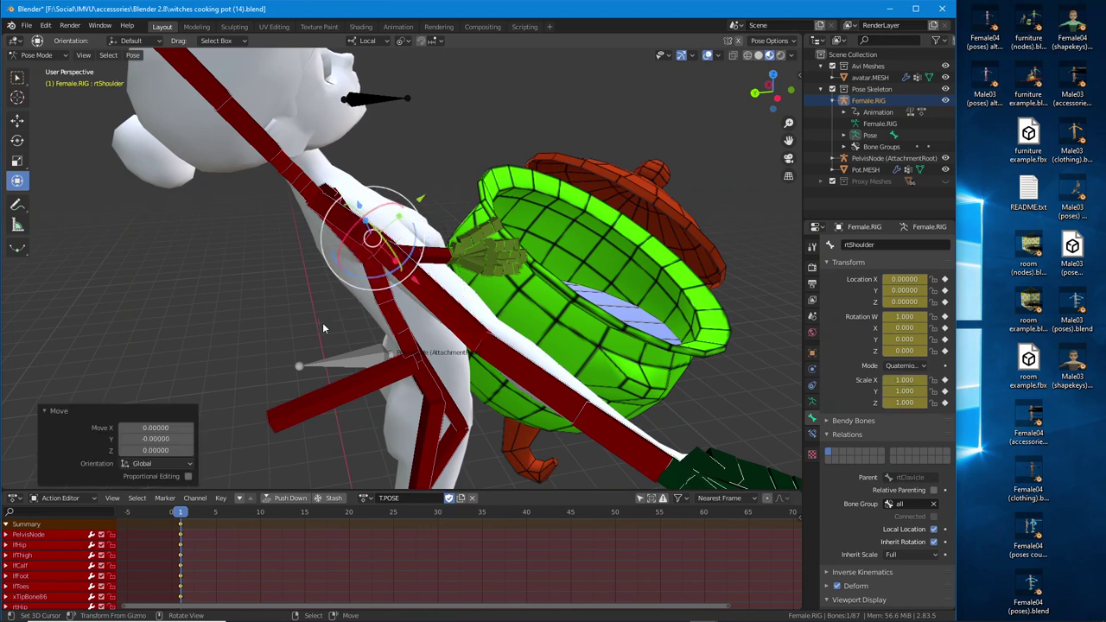
middle_drag(321, 323, 304, 316)
middle_drag(363, 259, 399, 275)
mouse_move(396, 204)
ctrl+mouse_down()
mouse_move(422, 253)
mouse_move(425, 204)
mouse_move(399, 205)
ctrl+mouse_up()
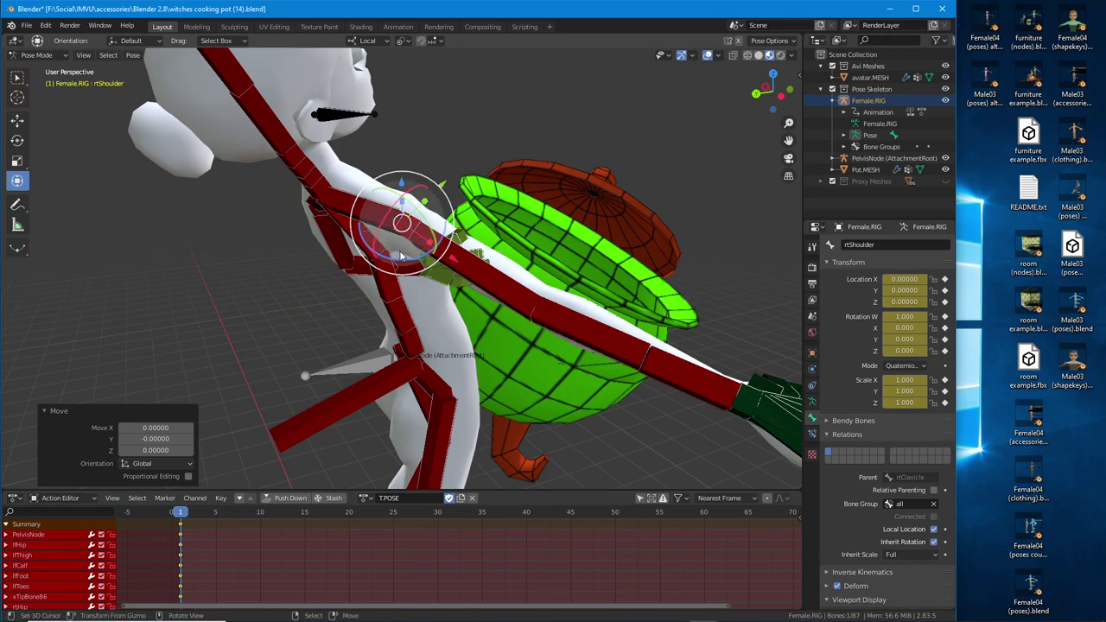
key(r)
key(r)
drag(409, 287, 397, 289)
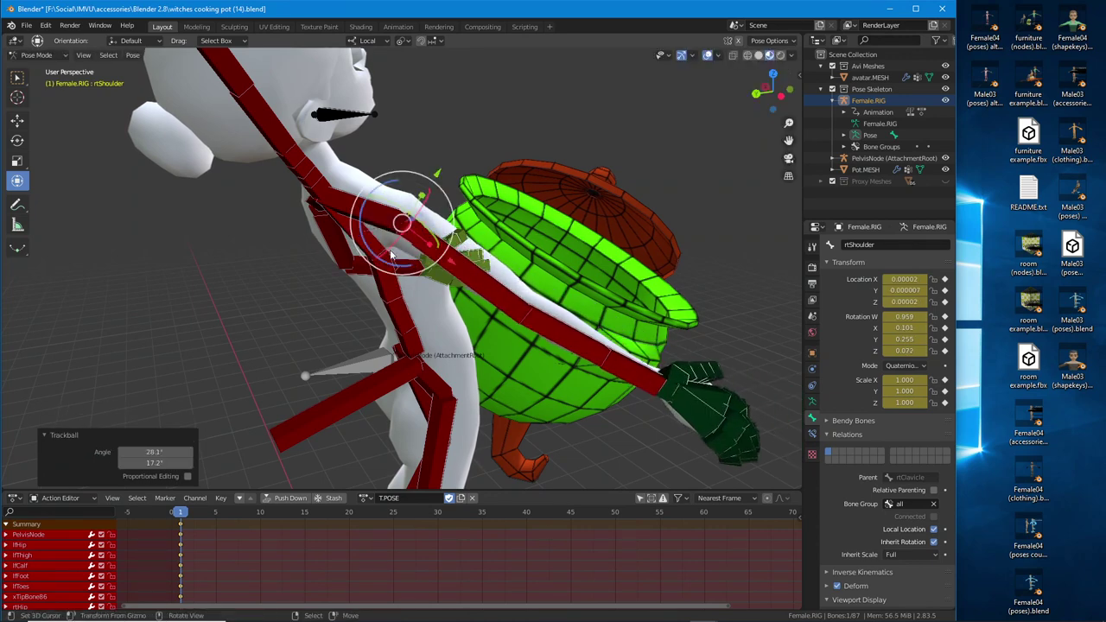
- Rotate the right shoulder bone about the view's Z axis and refine the arm's forward reach over the pot
drag(365, 187, 337, 207)
middle_drag(404, 226, 367, 251)
drag(354, 205, 382, 205)
click(383, 205)
middle_drag(383, 205, 313, 271)
scroll(354, 248, up, 2)
- Rotate the right clavicle bone with a trackball turn of 0.573° and 13.8°, and turn it about the view's Z axis
click(336, 231)
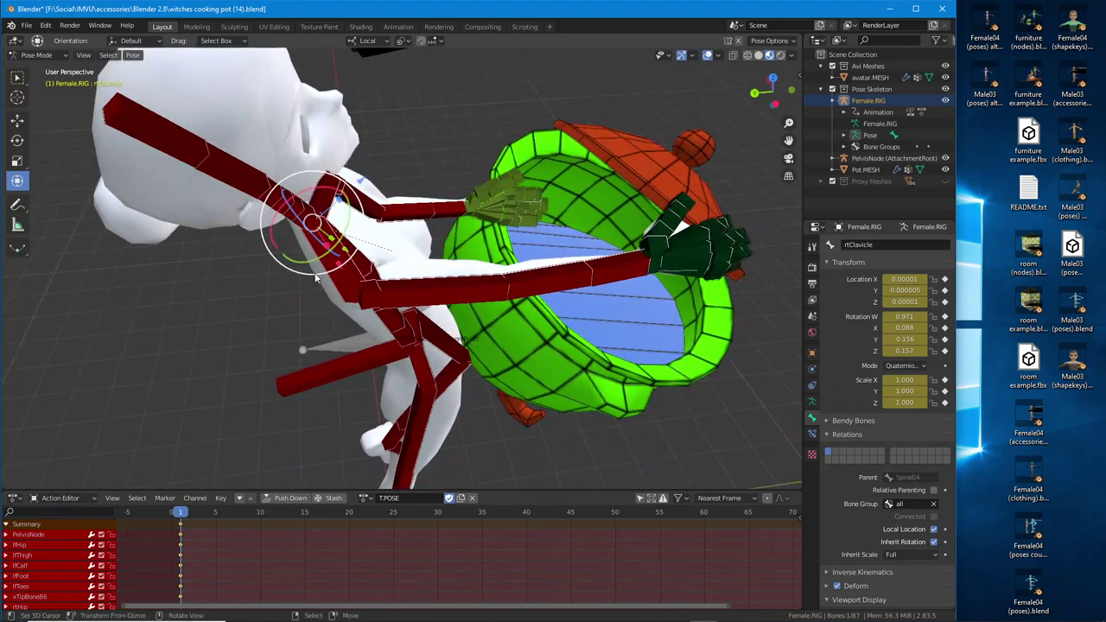
mouse_move(309, 269)
mouse_down()
mouse_move(337, 271)
mouse_move(321, 271)
mouse_up()
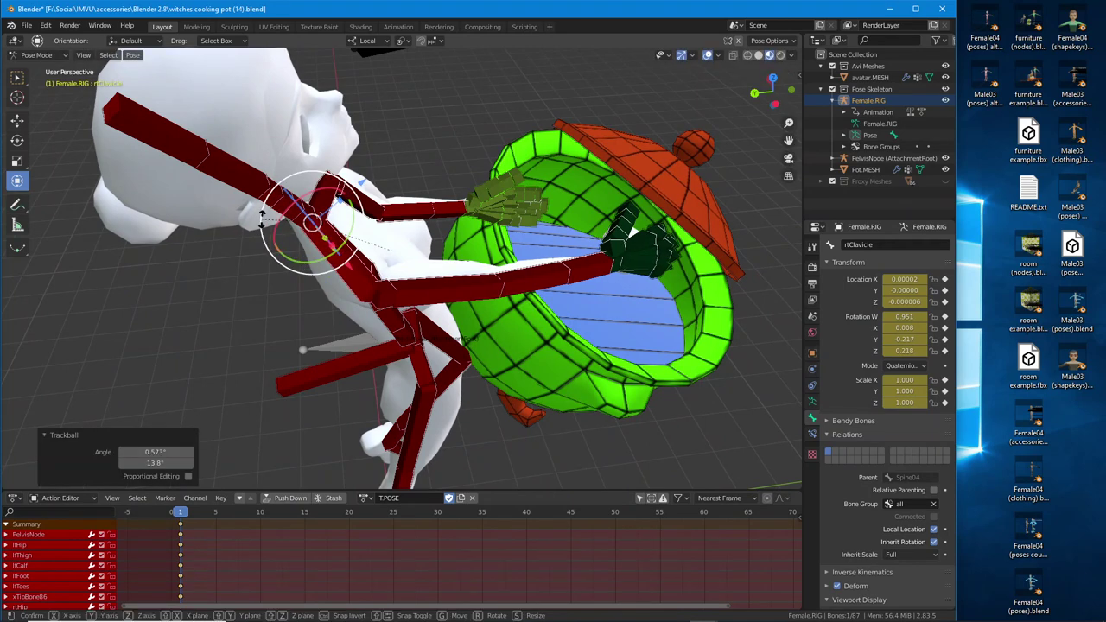
drag(261, 222, 262, 232)
- Rotate the right upper arm to adjust its reach toward the pot
mouse_move(390, 275)
middle_down()
mouse_move(439, 246)
mouse_move(394, 281)
mouse_move(399, 290)
middle_up()
click(399, 229)
drag(402, 343, 380, 350)
- Bend the right elbow bone -23.1° about the view's Z axis
middle_drag(381, 349, 407, 275)
click(553, 299)
middle_drag(554, 298, 545, 231)
drag(533, 223, 520, 324)
middle_drag(519, 324, 431, 259)
scroll(413, 301, up, 2)
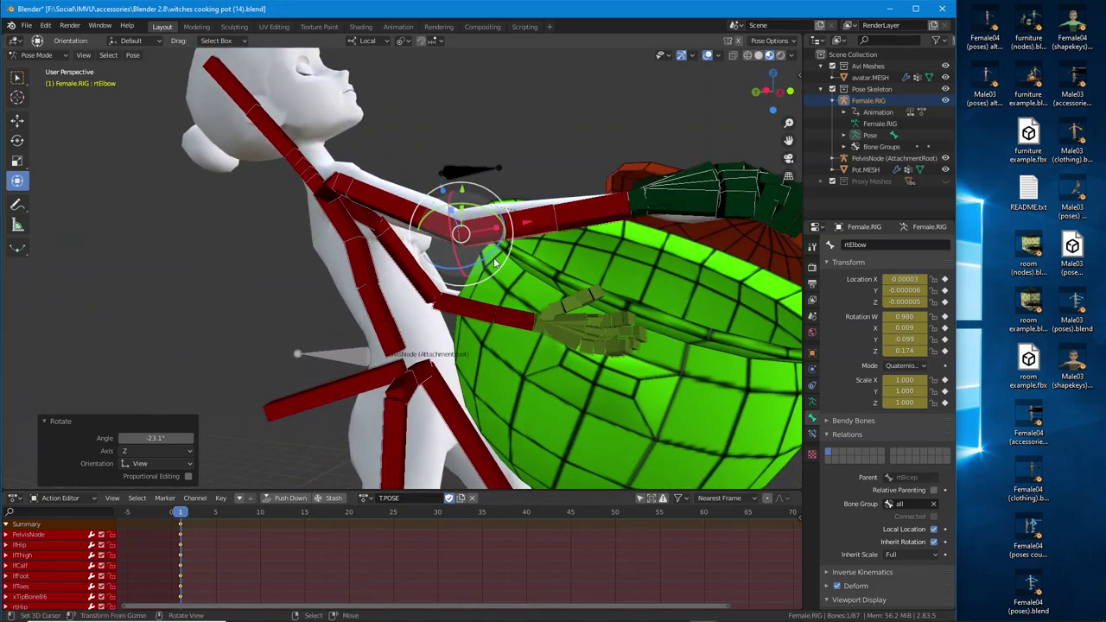
- Bend the left elbow bone 25.5° about its local X axis to bring the forearm around the pot
middle_drag(523, 254, 539, 318)
right_click(528, 282)
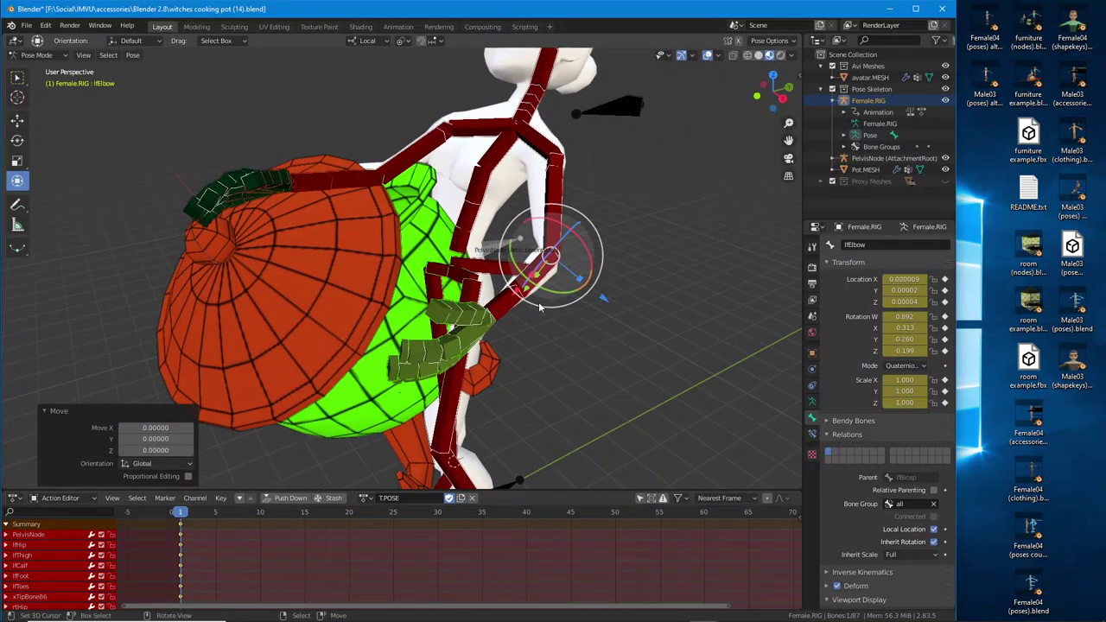
mouse_move(539, 305)
mouse_down()
mouse_move(550, 306)
mouse_move(541, 306)
mouse_up()
drag(564, 228, 549, 230)
middle_drag(525, 406, 439, 248)
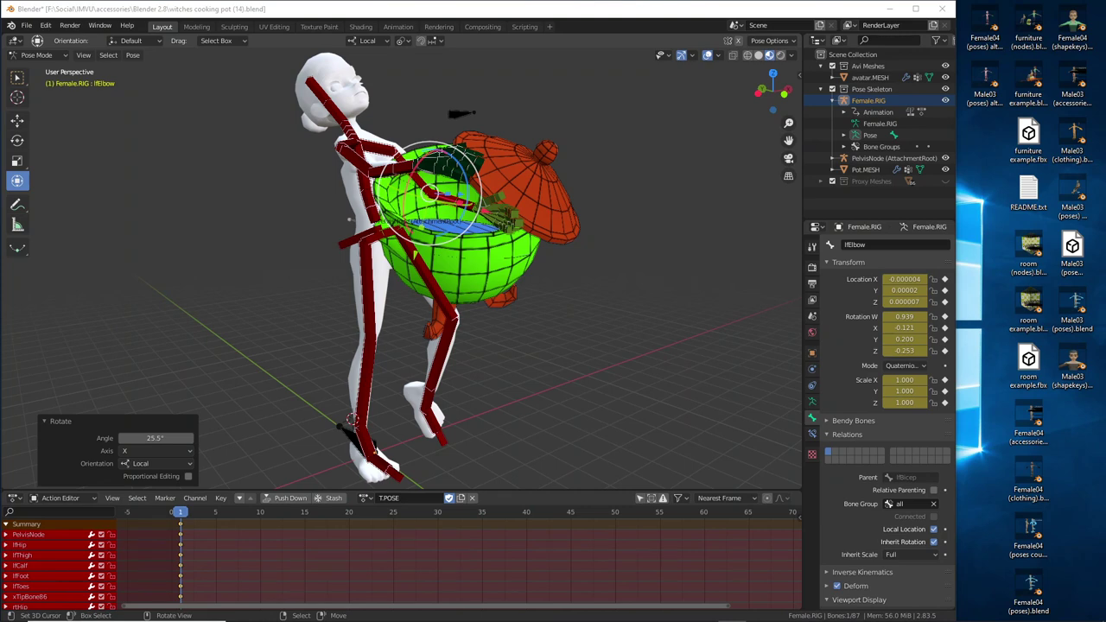
- Save the scene as a new file named witches cooking pot (15).blend
middle_drag(28, 190, 322, 307)
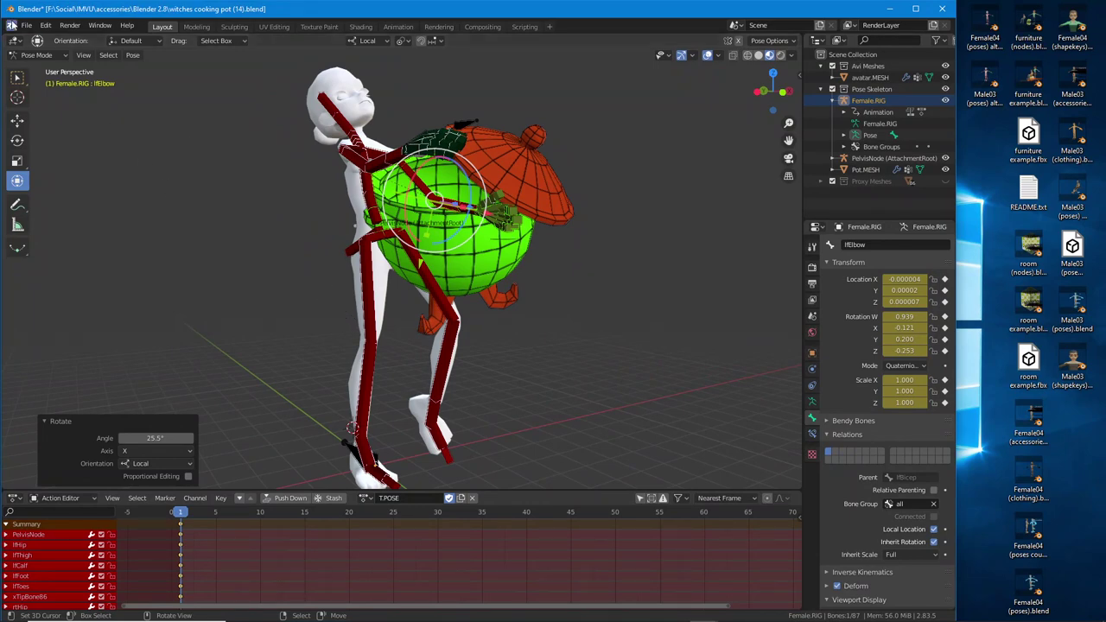
click(27, 26)
click(47, 114)
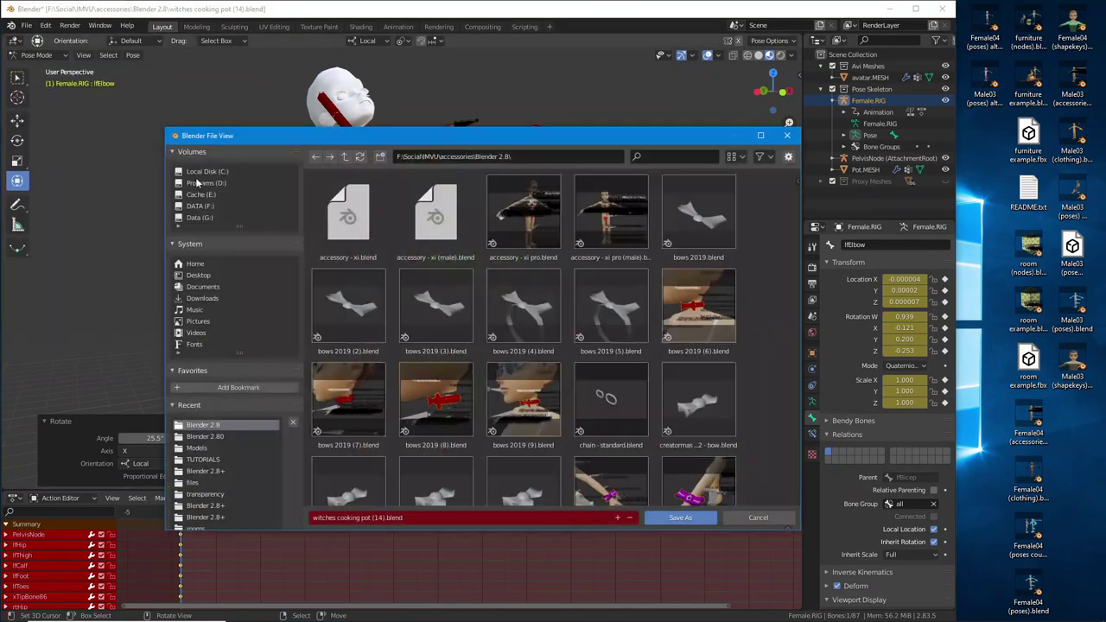
click(379, 517)
click(379, 517)
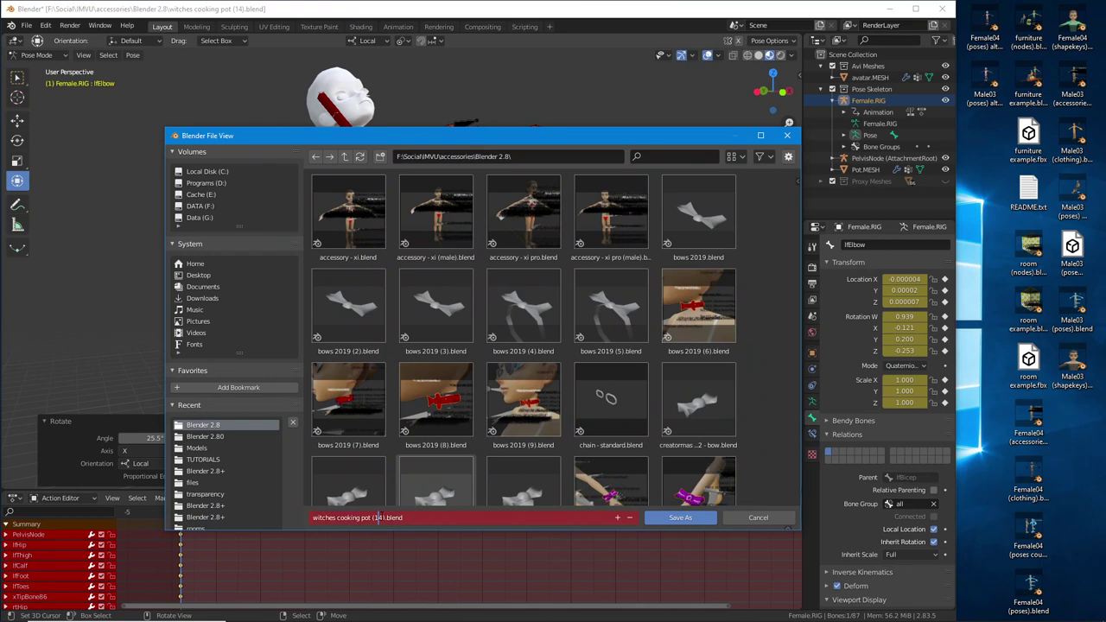
click(680, 517)
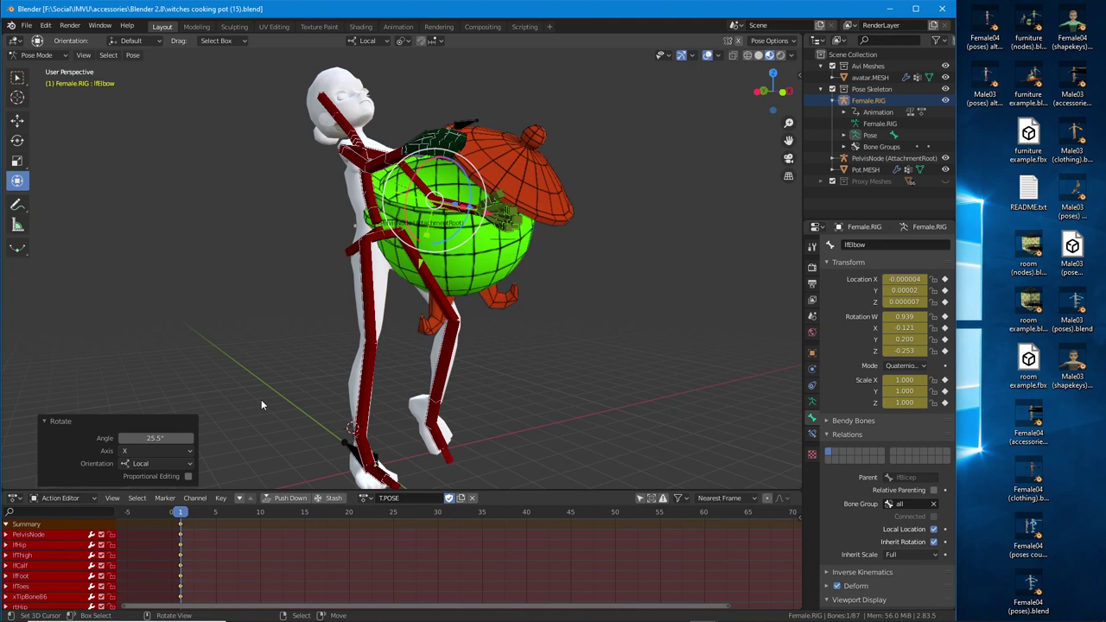
- Rename the rig's action from T.POSE to pot1.POSE
middle_drag(407, 370, 371, 367)
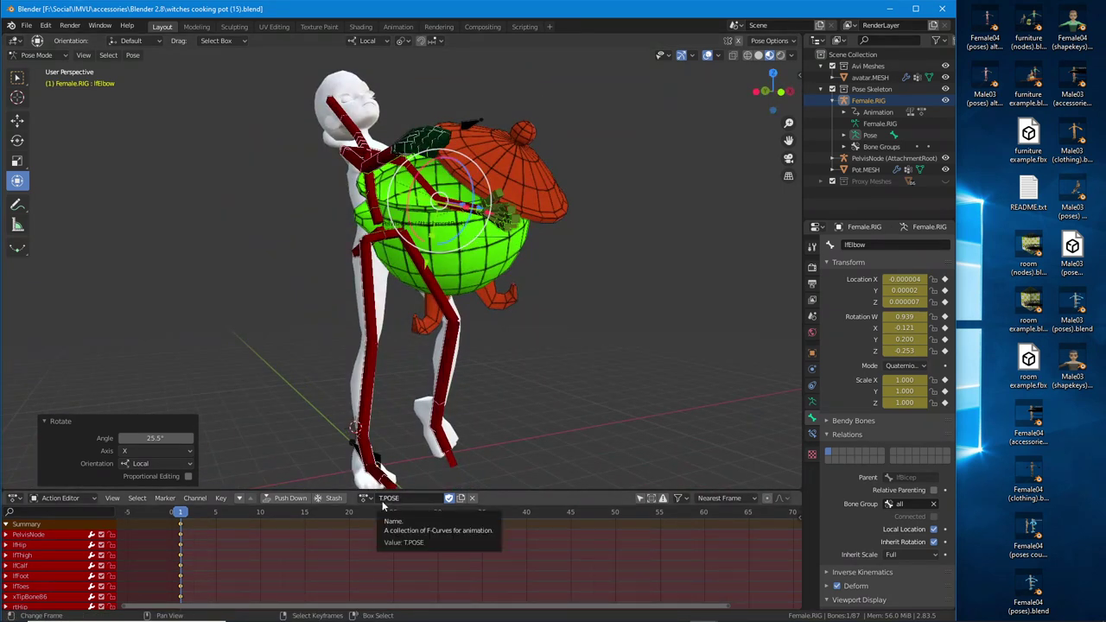
drag(369, 480, 460, 520)
drag(430, 478, 363, 479)
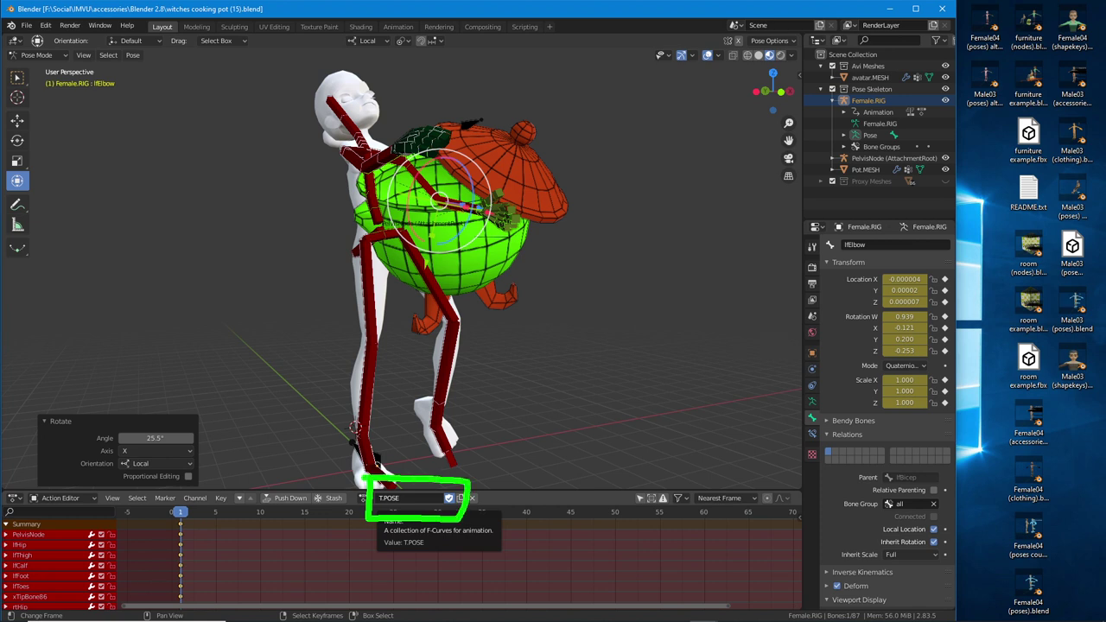
click(406, 498)
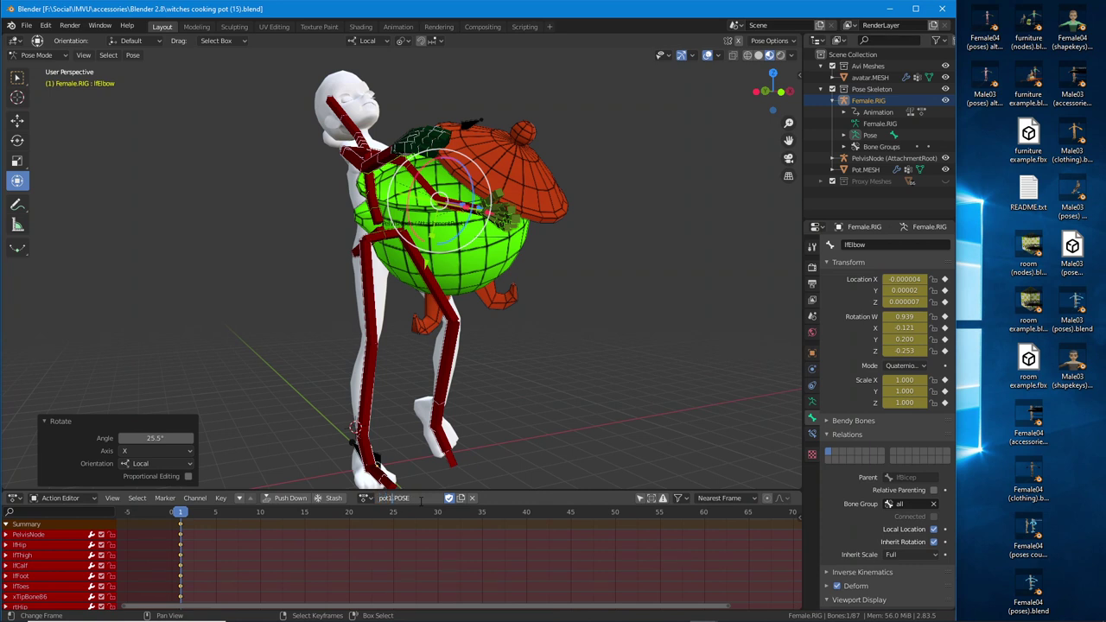
key(Return)
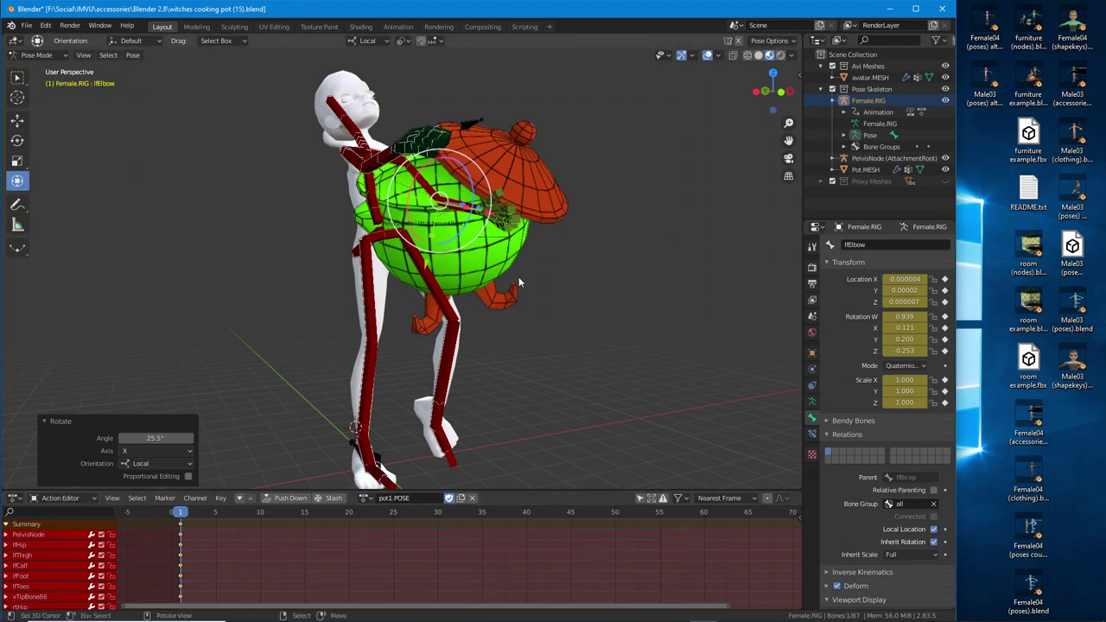
- Create a new collection under the Scene Collection and name it Pot MESH
middle_drag(519, 278, 447, 343)
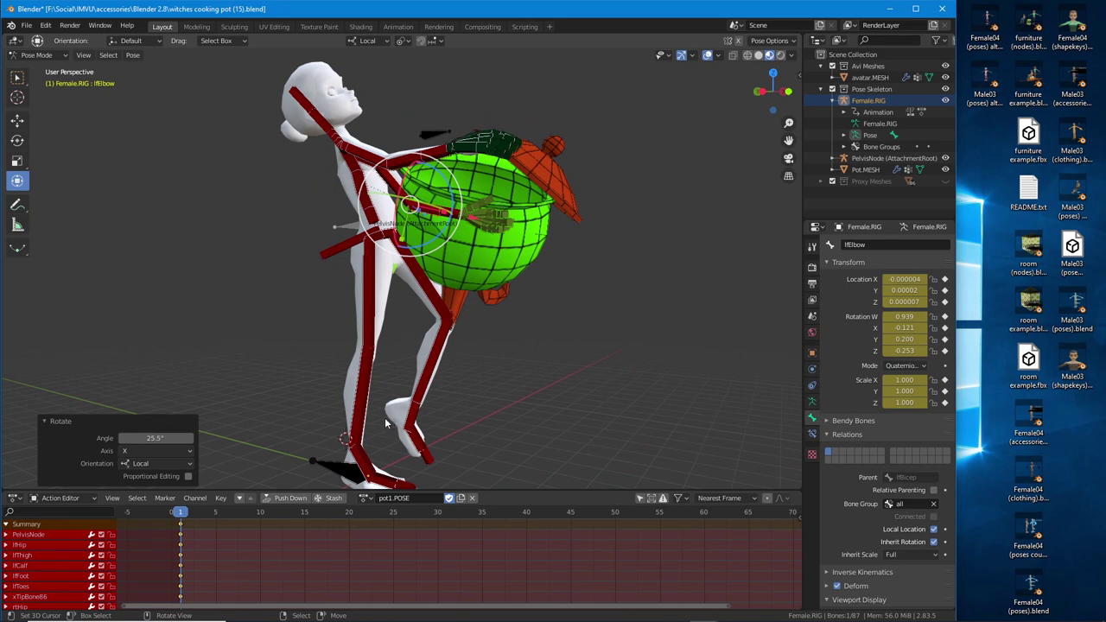
middle_drag(385, 421, 376, 333)
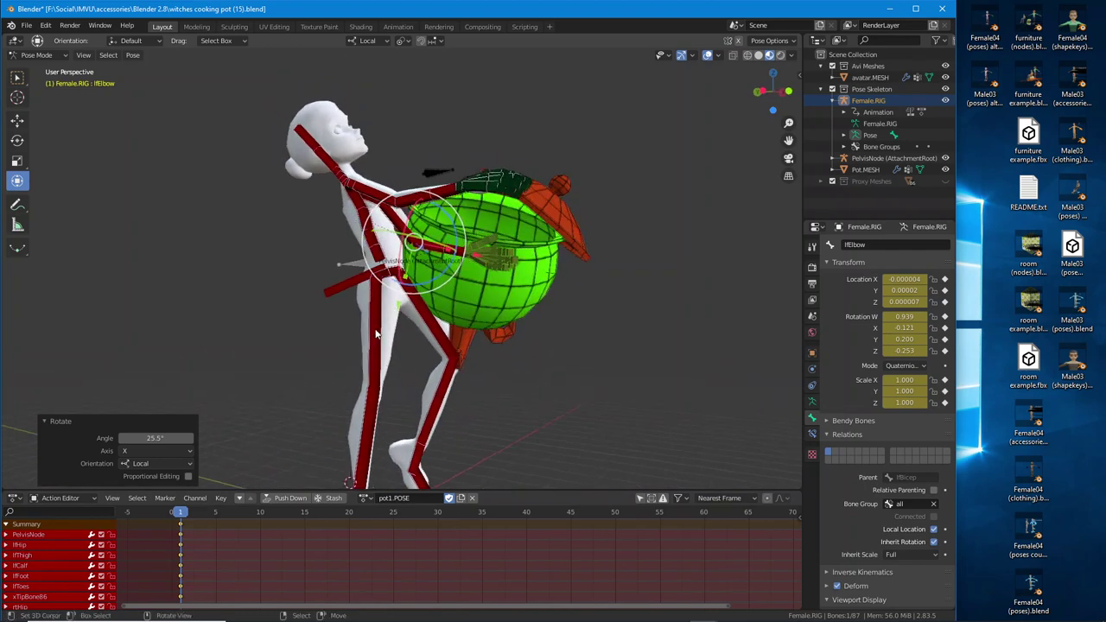
click(832, 89)
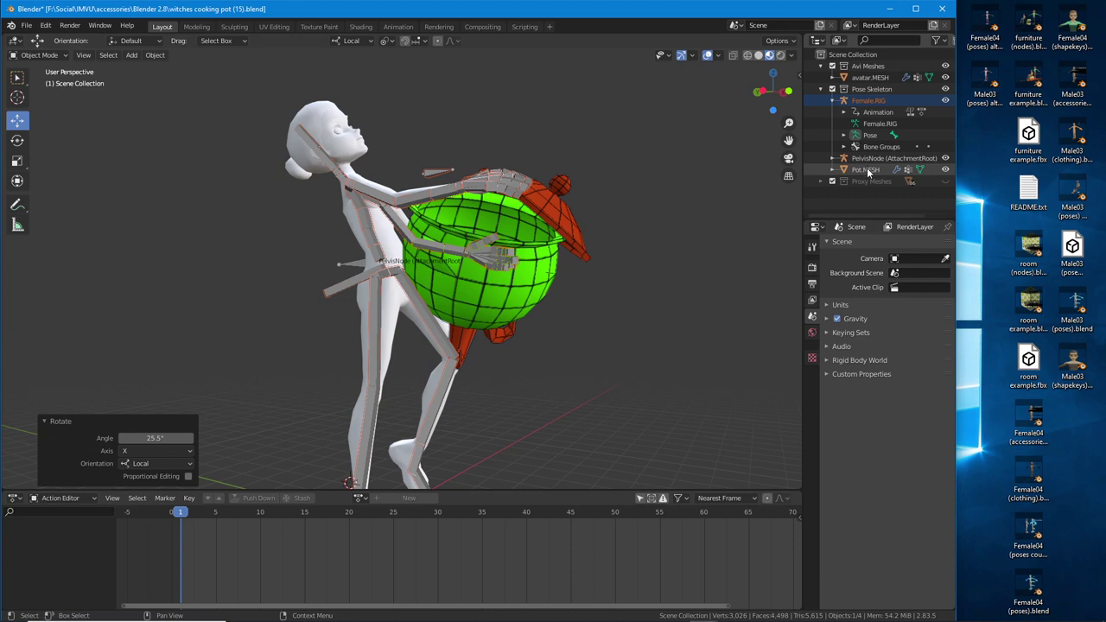
click(866, 171)
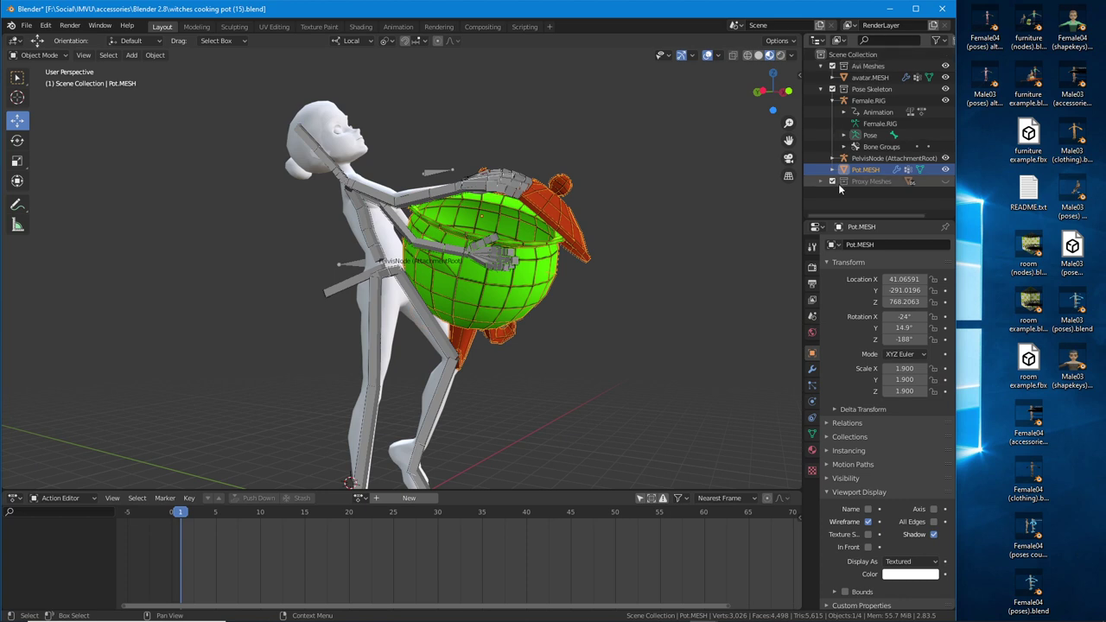
click(843, 55)
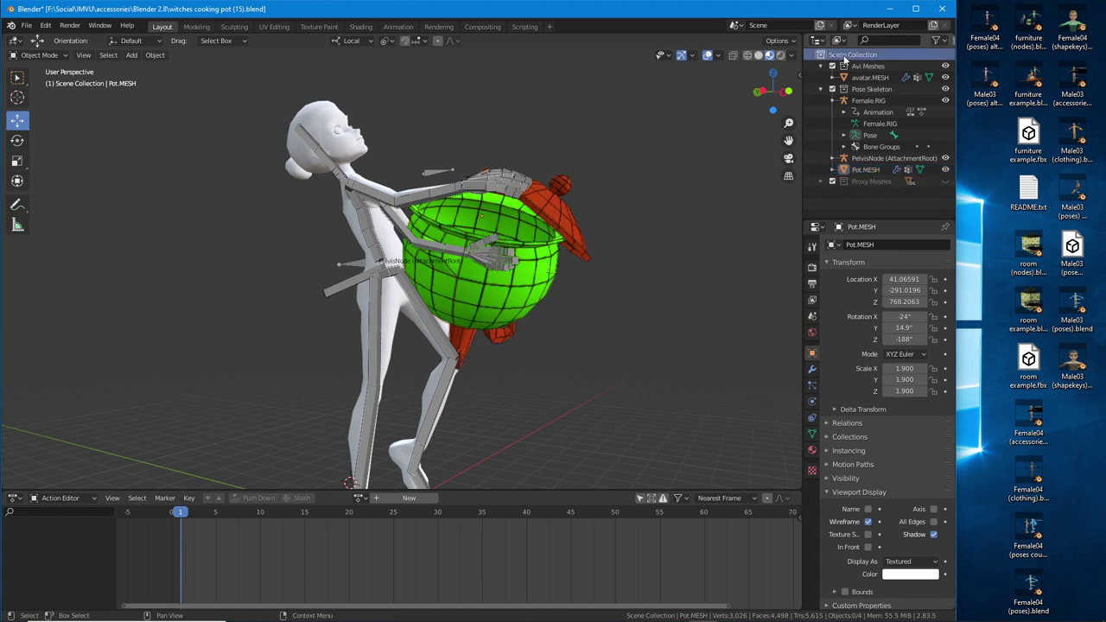
right_click(843, 56)
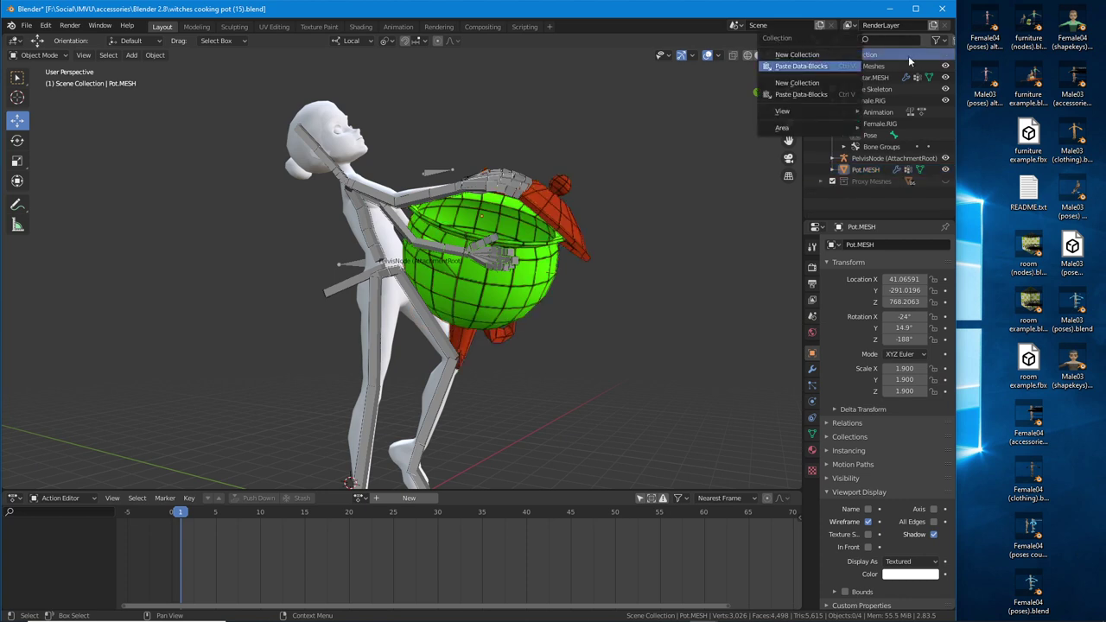
click(811, 54)
double_click(870, 193)
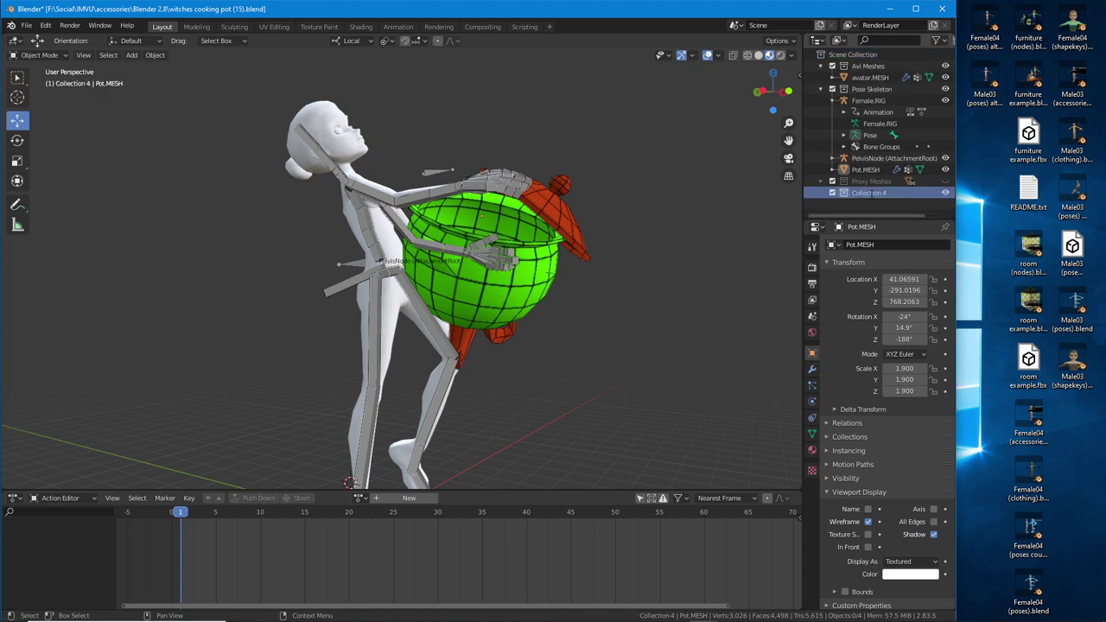
text(Po)
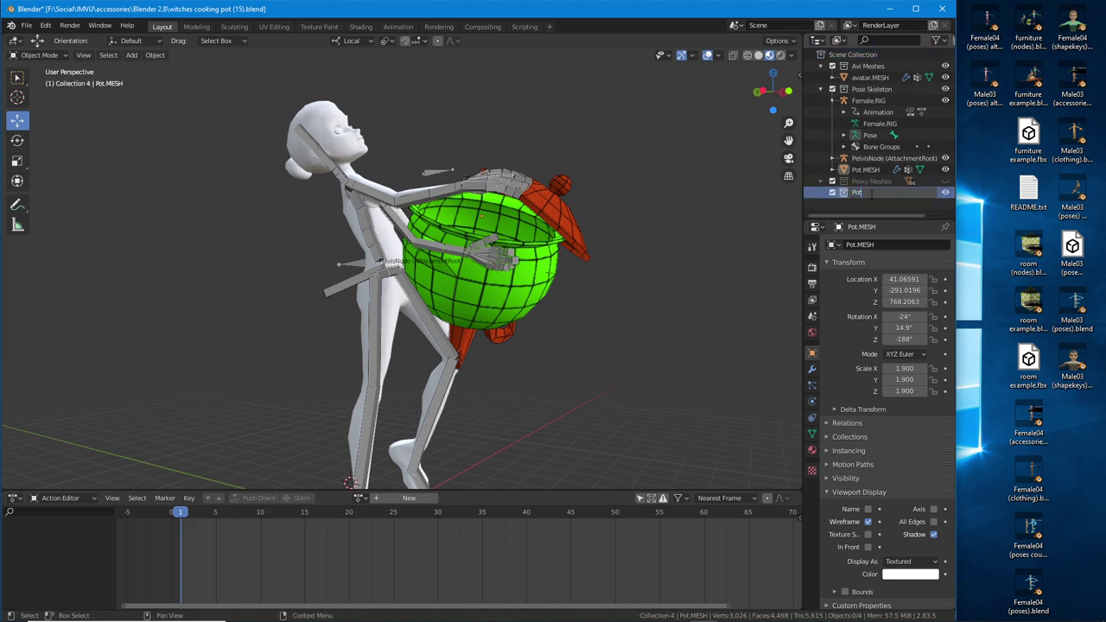
text(t.MESH)
key(Return)
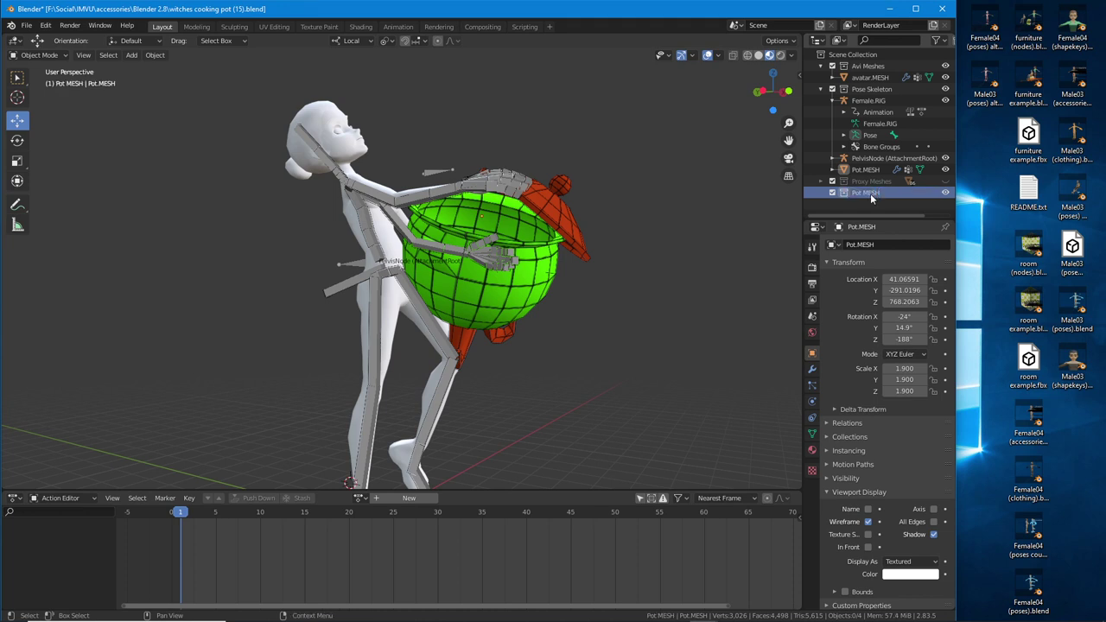
- Place the Pot MESH collection above Avi Meshes and move the Pot.MESH object into it
drag(843, 191, 842, 64)
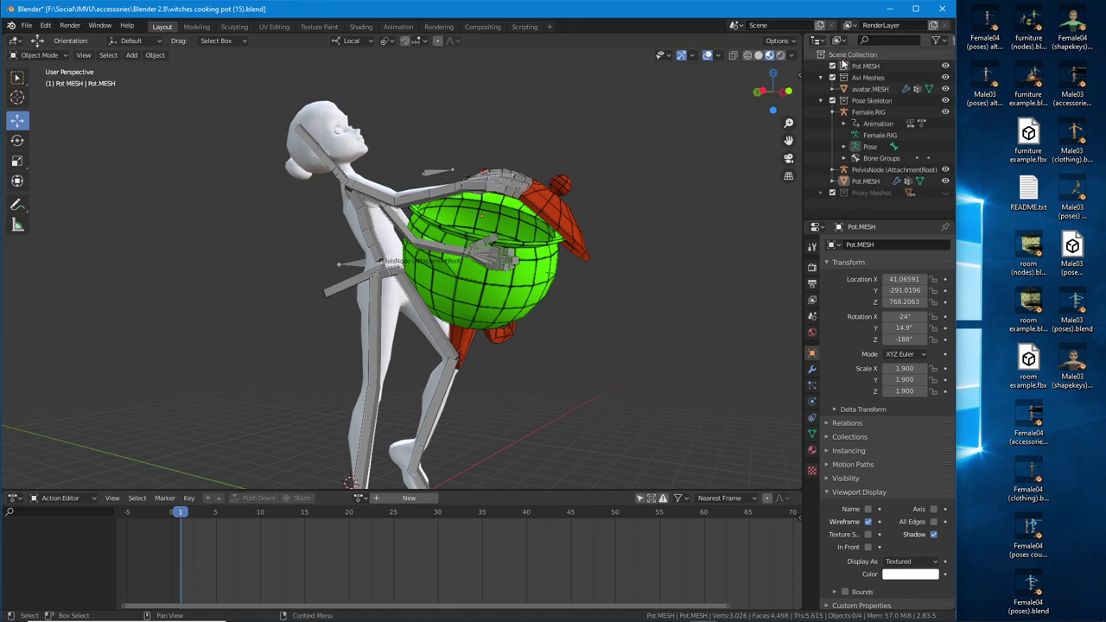
click(857, 181)
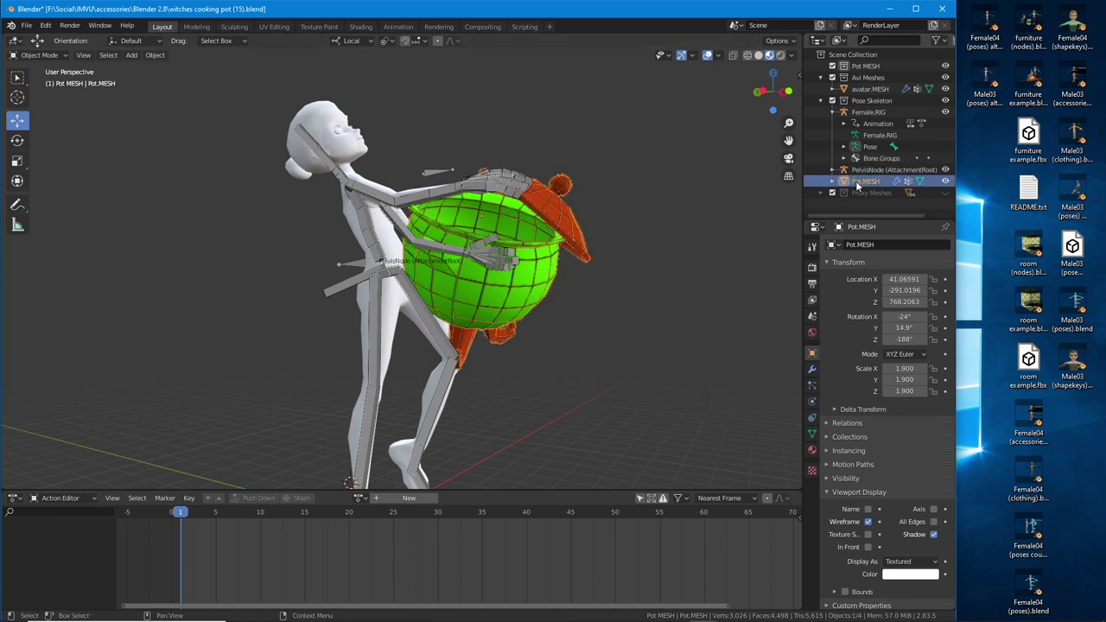
drag(857, 183, 844, 67)
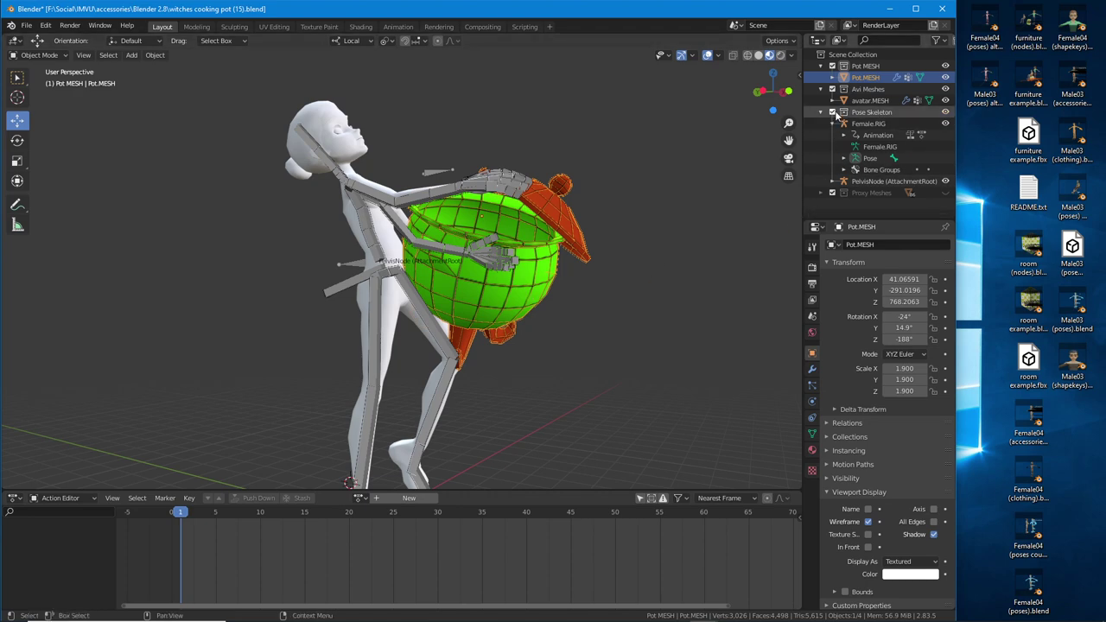
- Exclude the Pose Skeleton collection and examine the avatar's hands and arms around the pot from several sides
click(832, 112)
middle_drag(570, 293, 331, 304)
scroll(331, 304, up, 3)
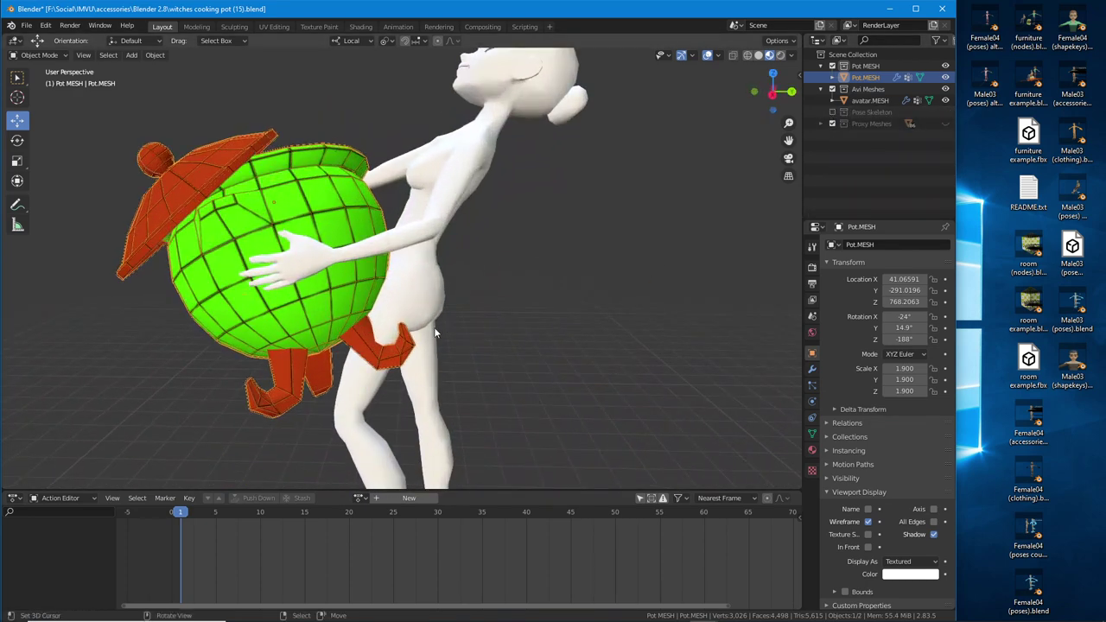
middle_drag(437, 330, 388, 318)
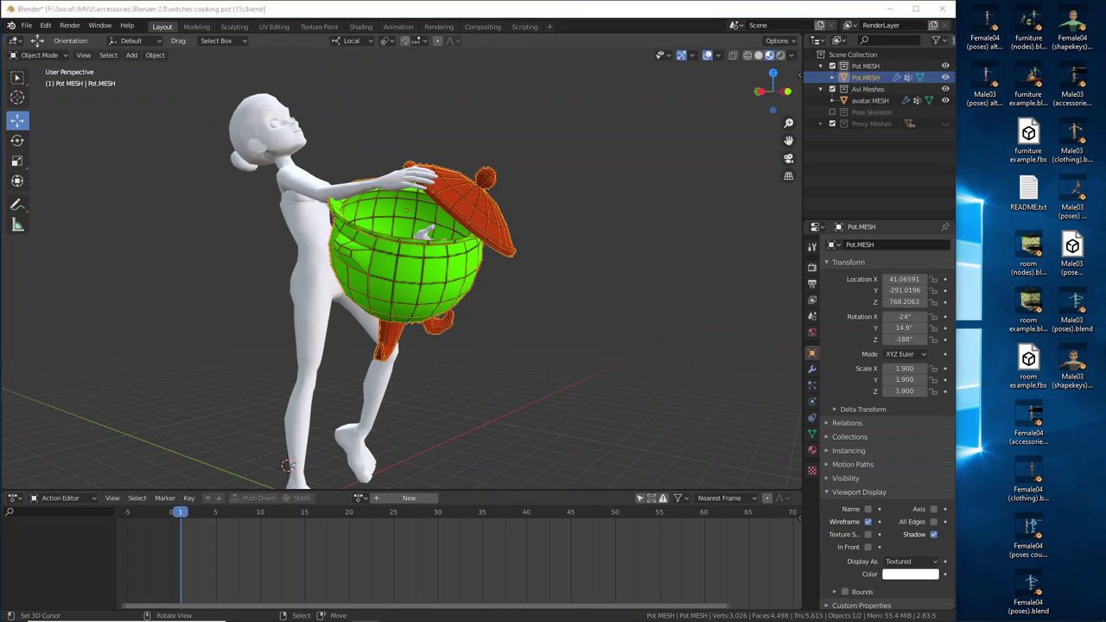
middle_drag(344, 340, 366, 342)
scroll(500, 312, up, 3)
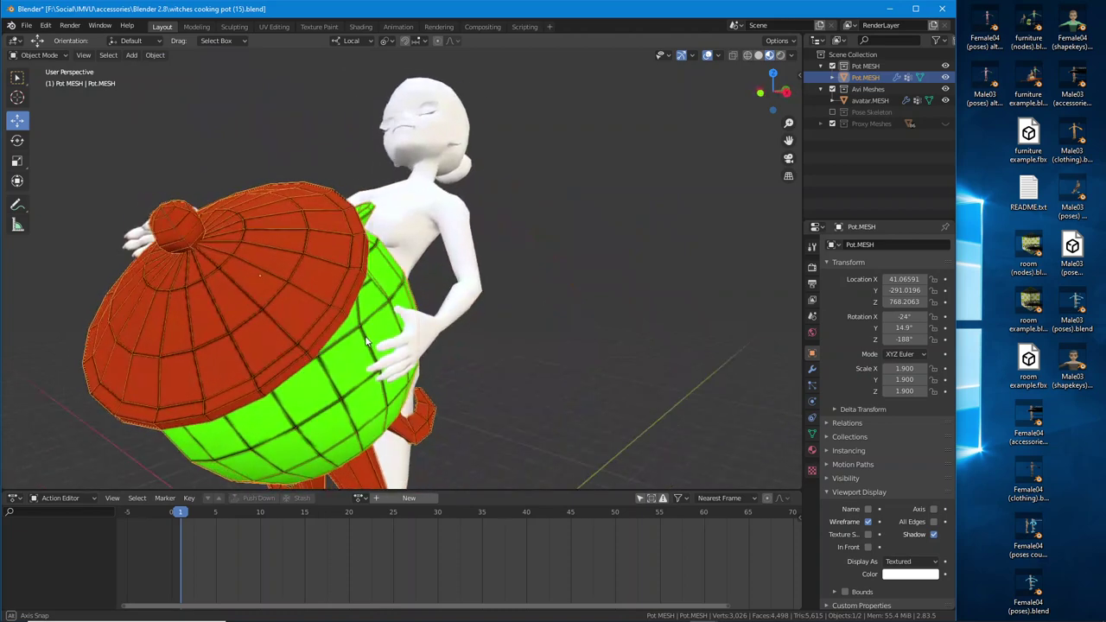
- Restore the Pose Skeleton collection and refine the left elbow with a 0.573° and 3.44° trackball turn and -1.58° about local X
click(832, 112)
right_click(471, 289)
middle_drag(464, 316, 477, 342)
scroll(477, 323, up, 1)
right_click(479, 325)
key(r)
key(r)
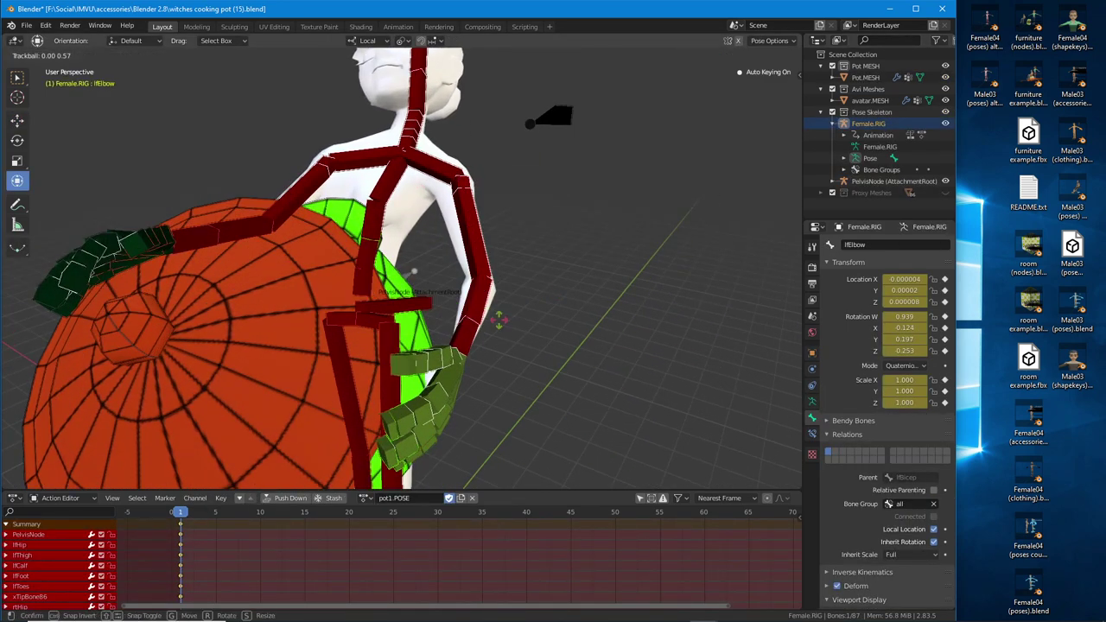
drag(501, 321, 501, 319)
middle_drag(501, 316, 508, 271)
drag(516, 262, 518, 265)
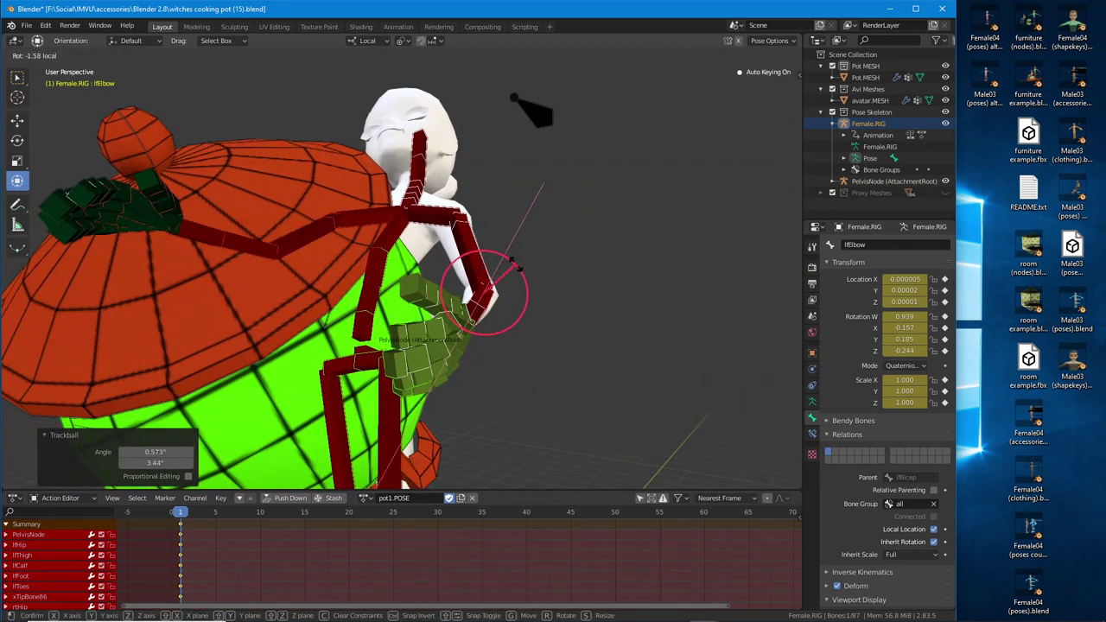
click(516, 264)
middle_drag(516, 263, 519, 329)
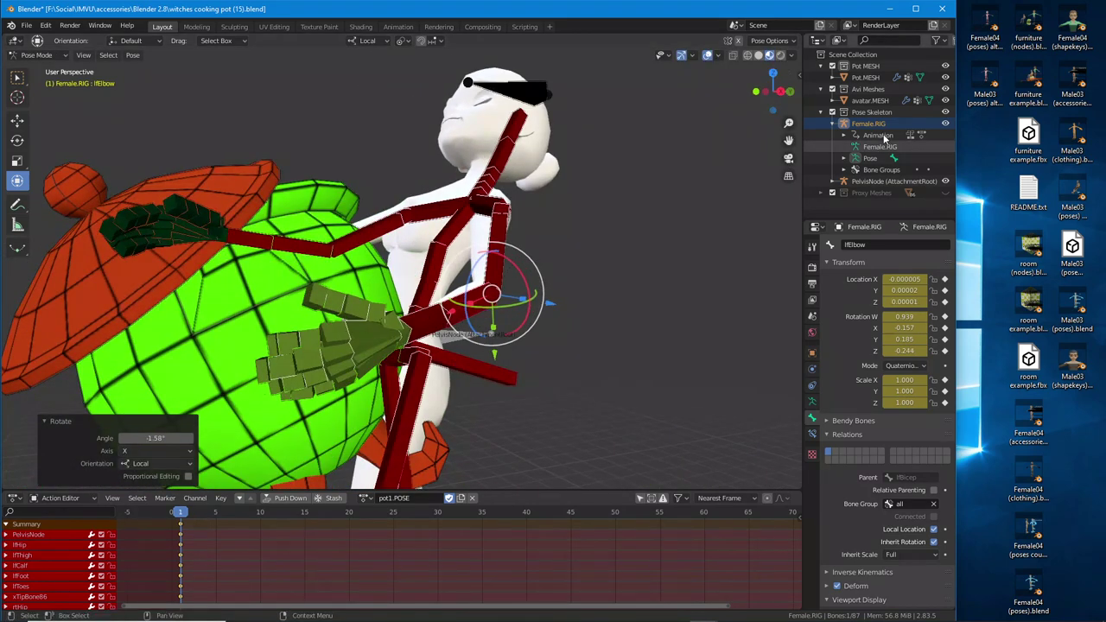
- Examine the pose with the Pose Skeleton collection excluded, and restore the collection with the left calf bone selected
click(832, 113)
middle_drag(351, 315, 484, 333)
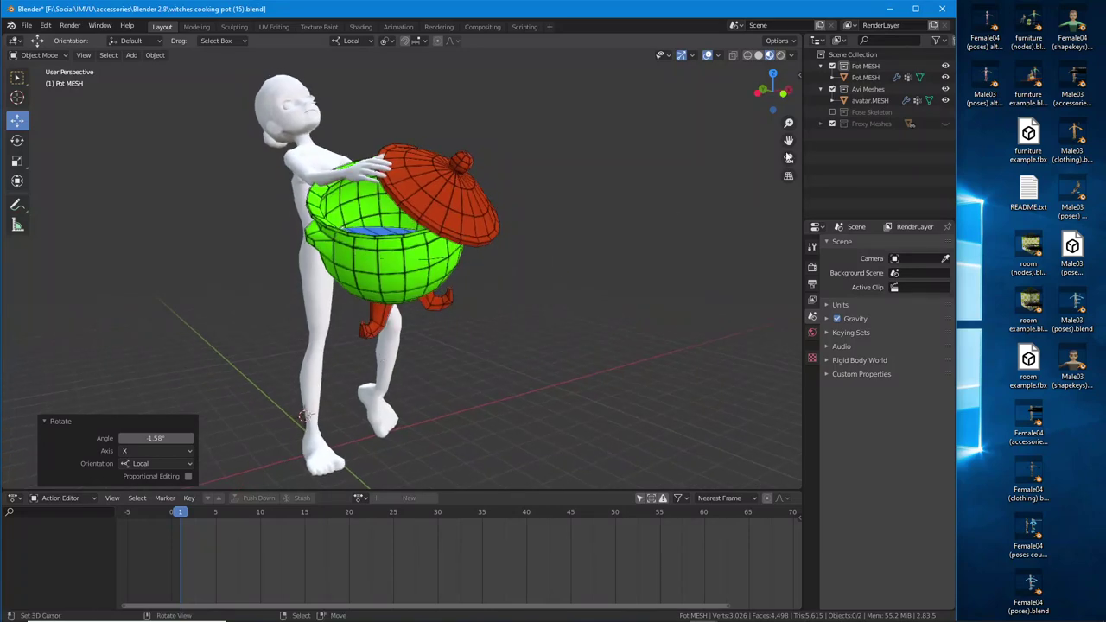
click(833, 113)
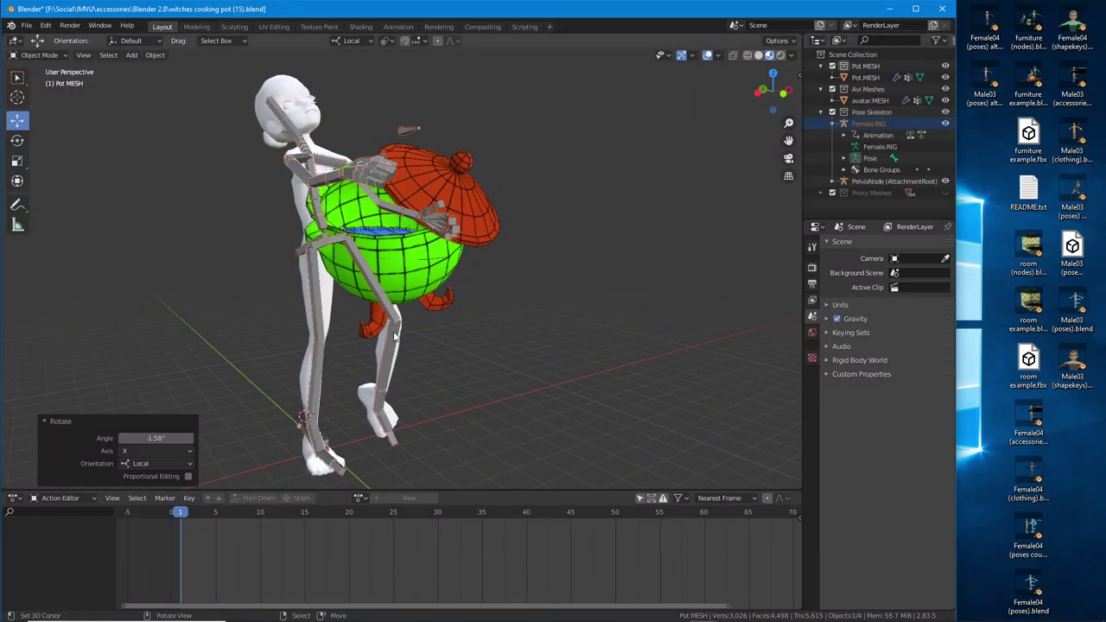
click(394, 337)
shift+middle_drag(330, 333, 422, 312)
shift+middle_drag(297, 359, 365, 342)
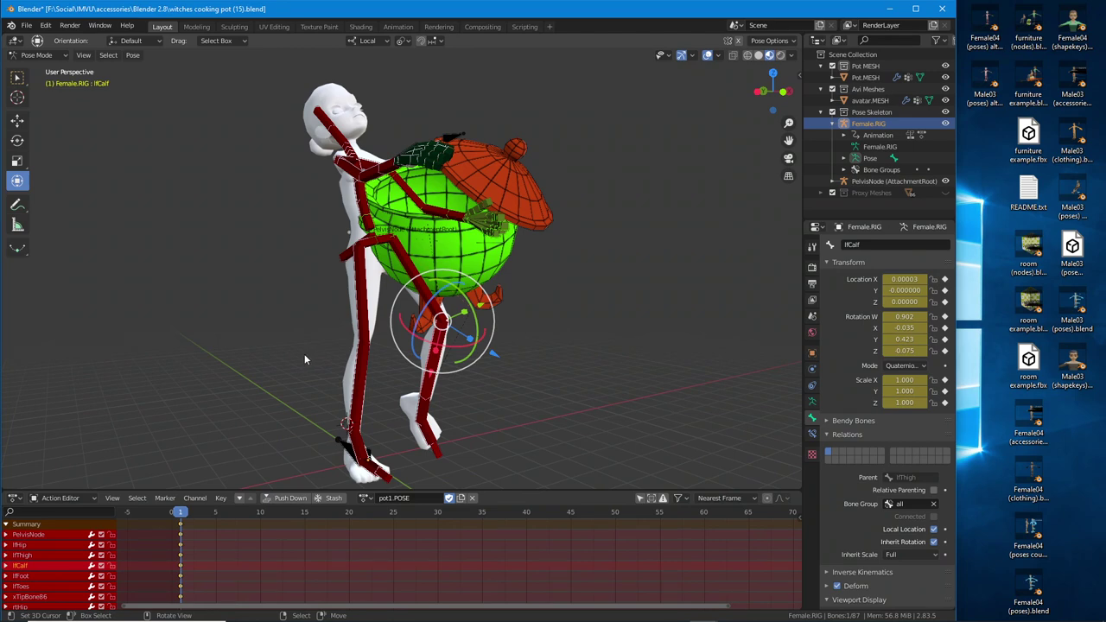
middle_drag(304, 360, 305, 327)
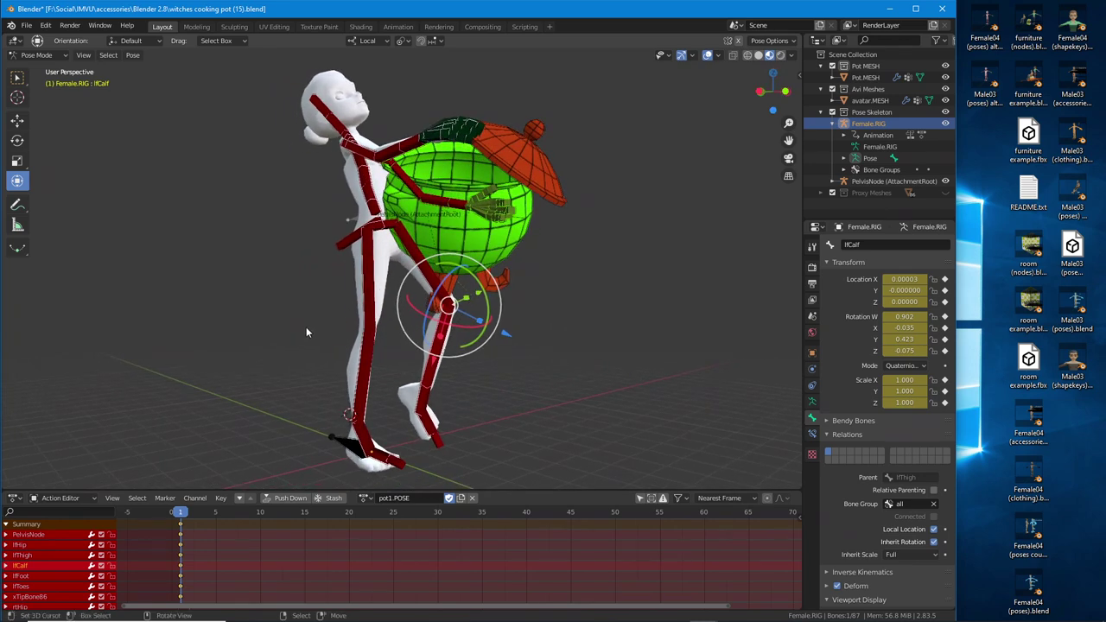
- Save the changes to the current file
click(28, 26)
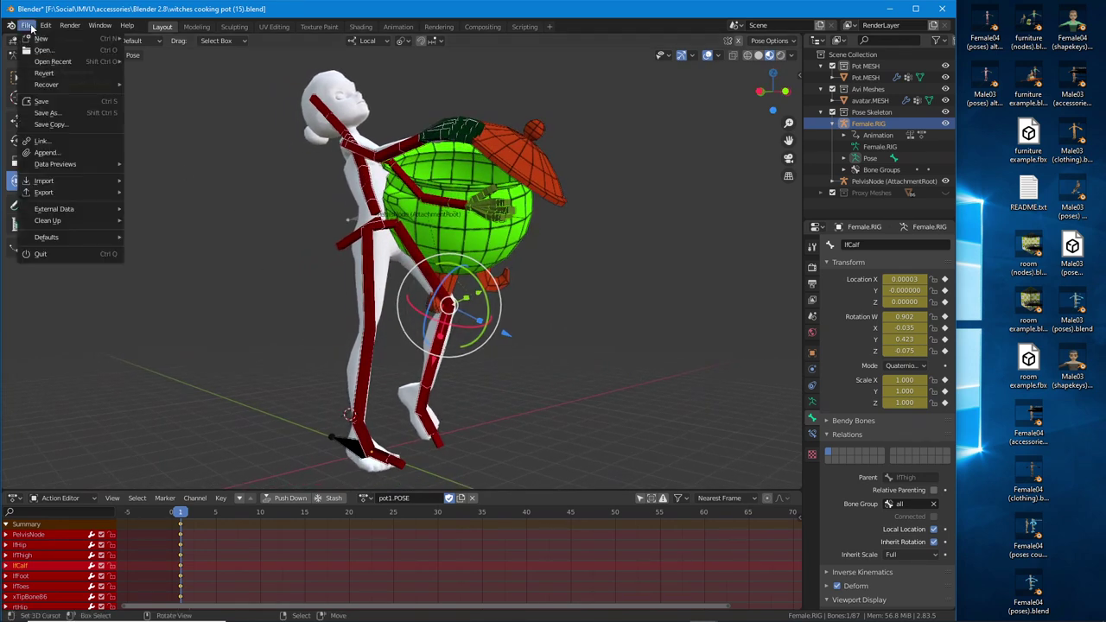
click(42, 100)
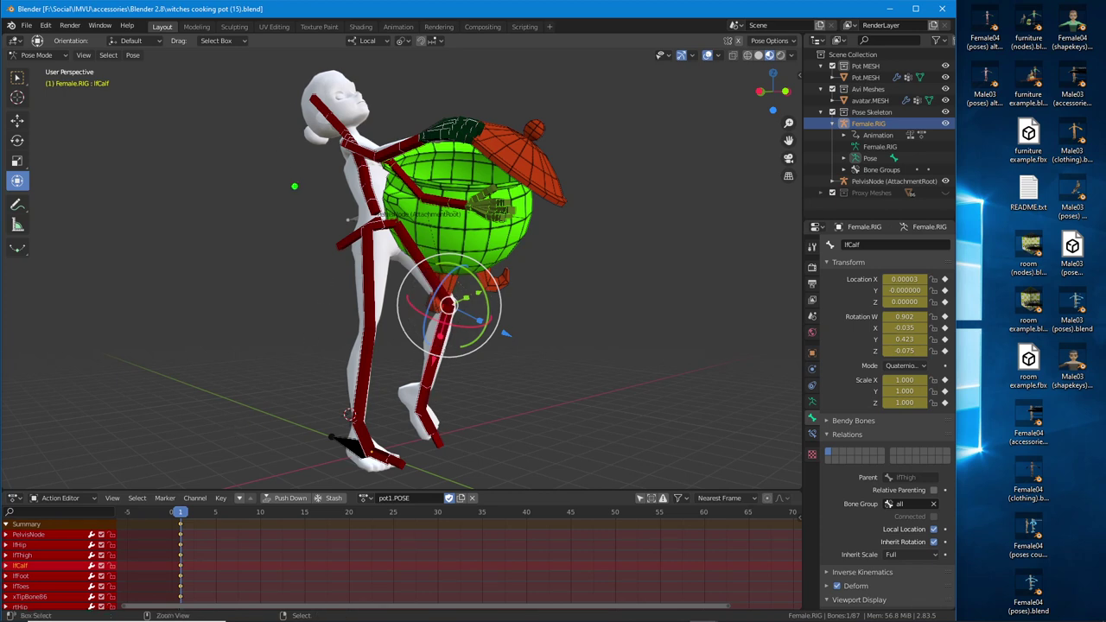
mouse_move(278, 79)
mouse_down()
mouse_move(265, 97)
mouse_move(504, 436)
mouse_move(455, 76)
mouse_move(291, 76)
mouse_up()
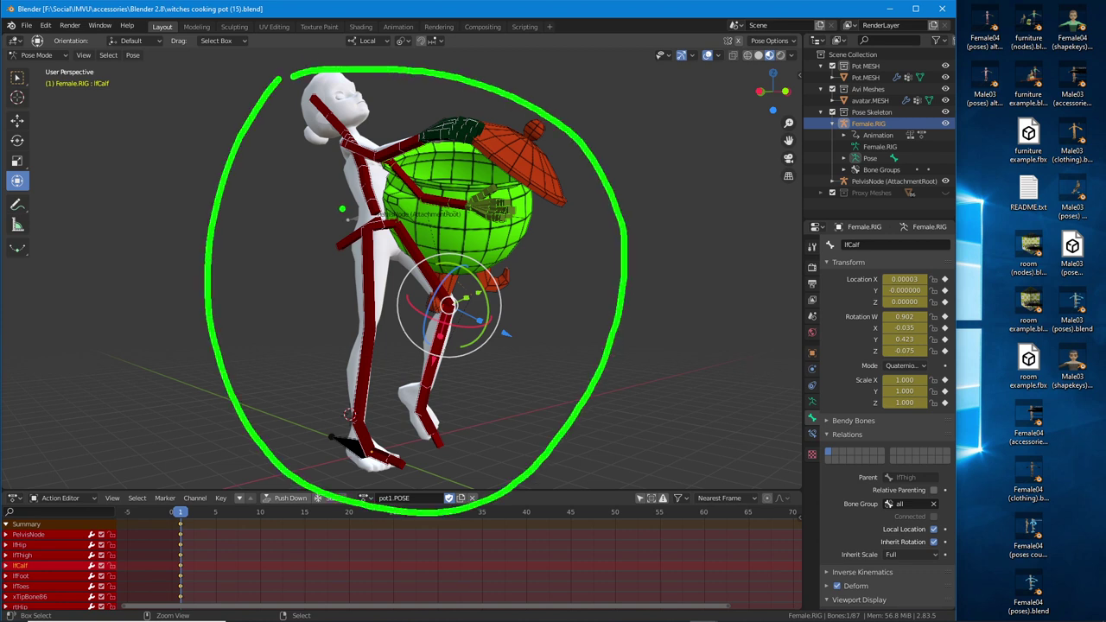
key(Escape)
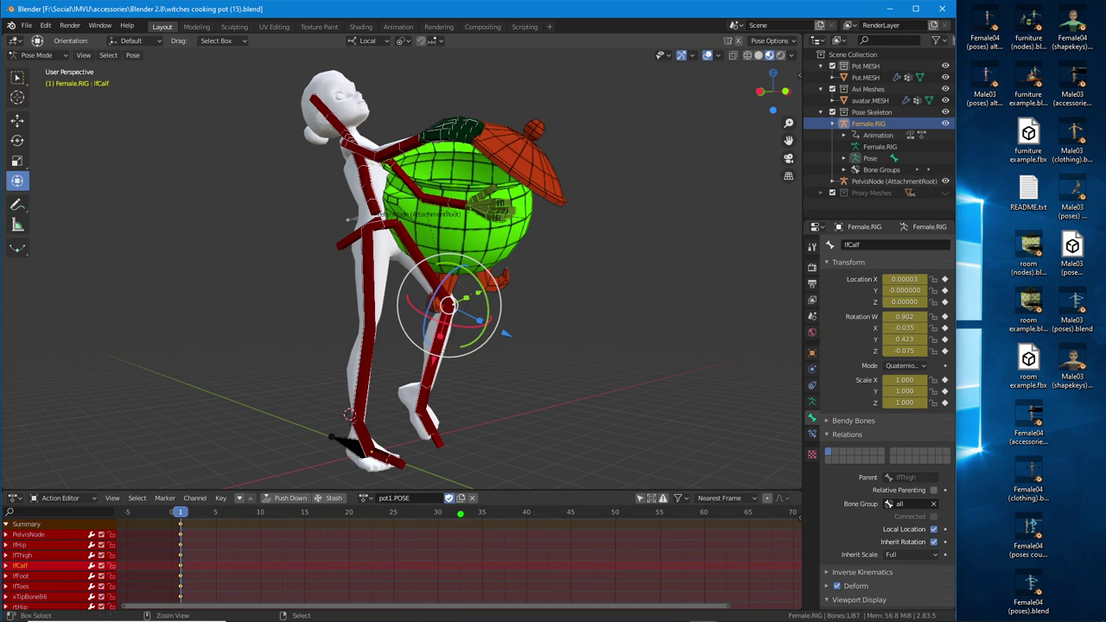
drag(461, 513, 460, 549)
mouse_move(449, 483)
mouse_down()
mouse_move(449, 508)
mouse_move(450, 477)
mouse_up()
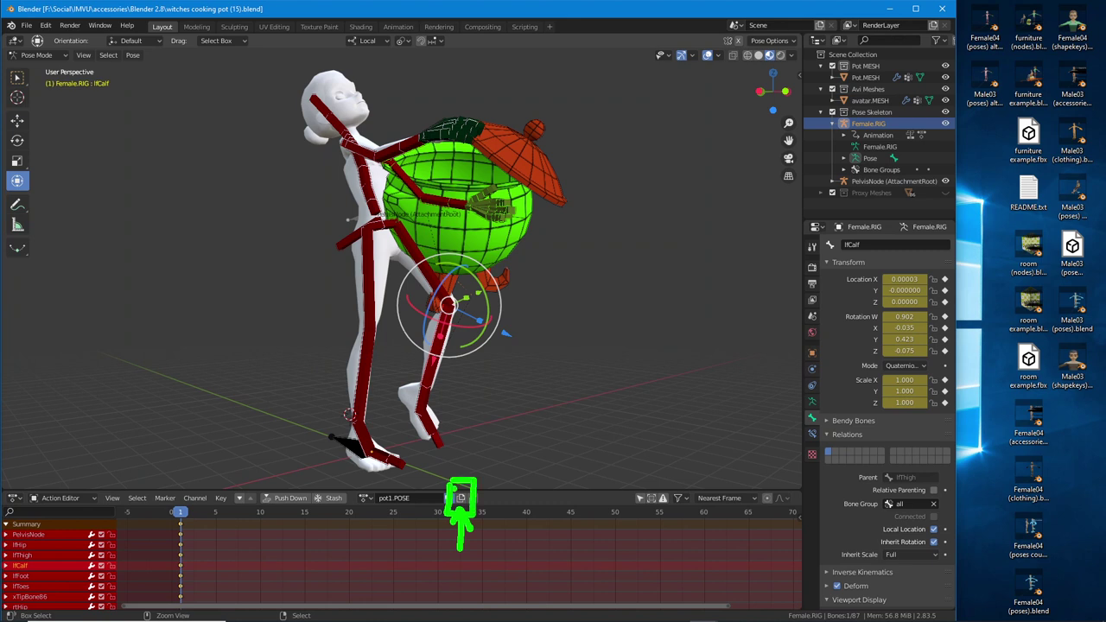
key(Escape)
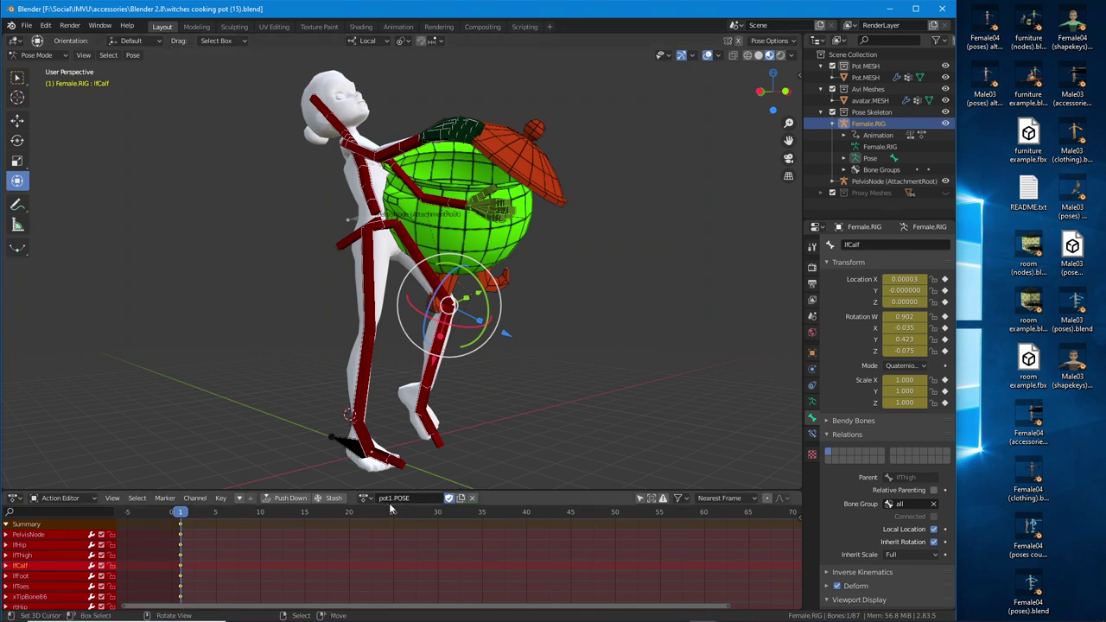
- Duplicate the pot1.POSE action and rename the copy pot2.POSE with its fake user enabled
click(461, 498)
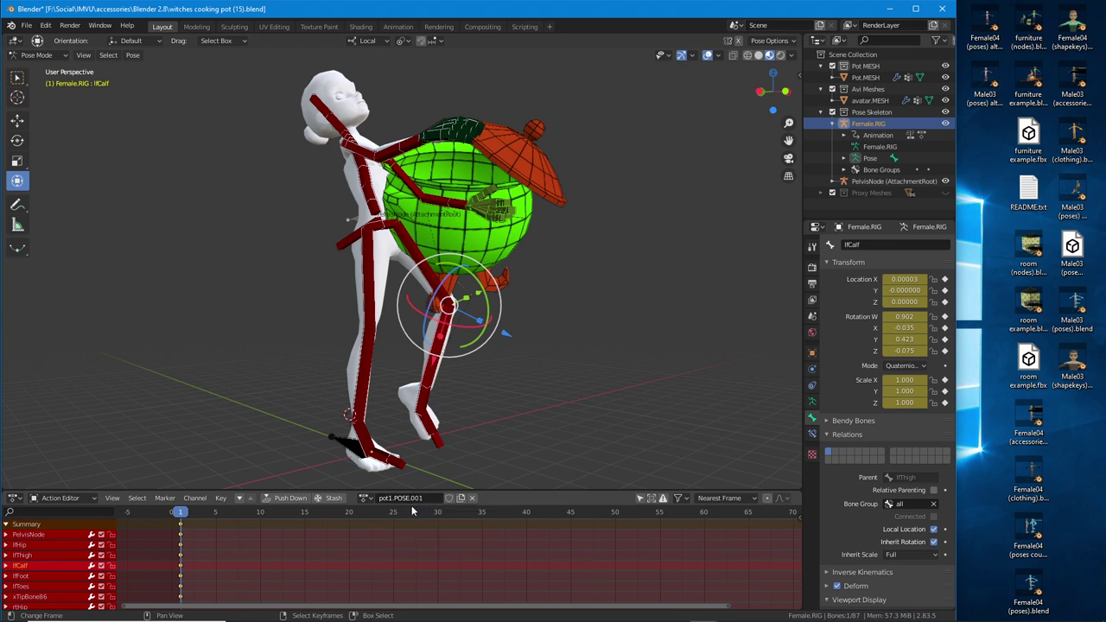
click(366, 498)
key(Up)
key(Up)
key(Up)
key(Up)
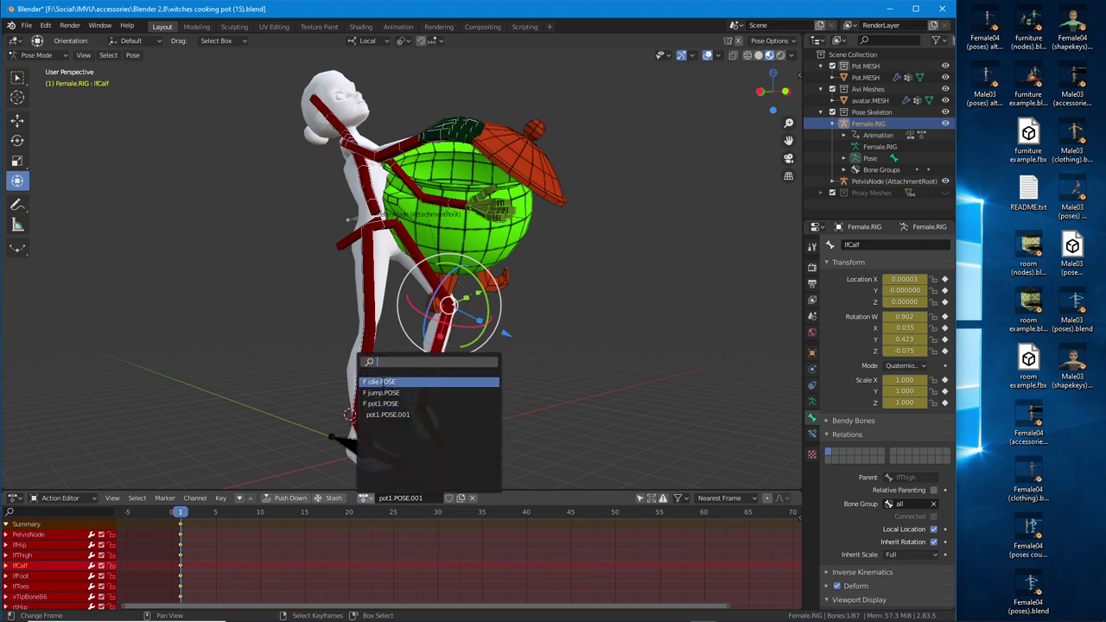
key(Down)
key(Up)
key(Up)
key(Up)
key(Down)
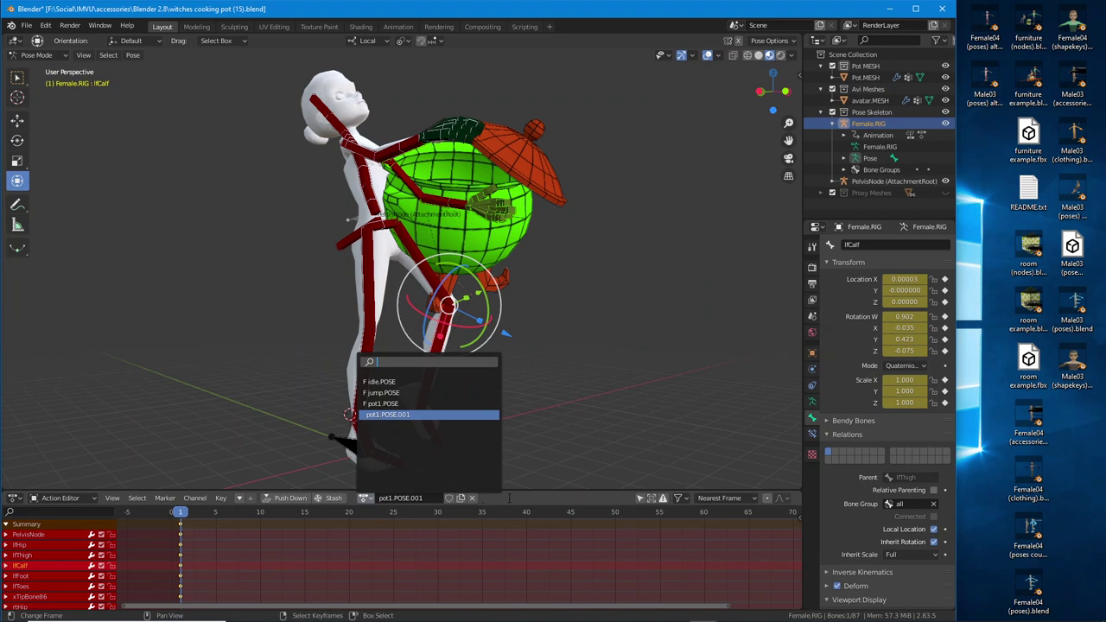
key(Return)
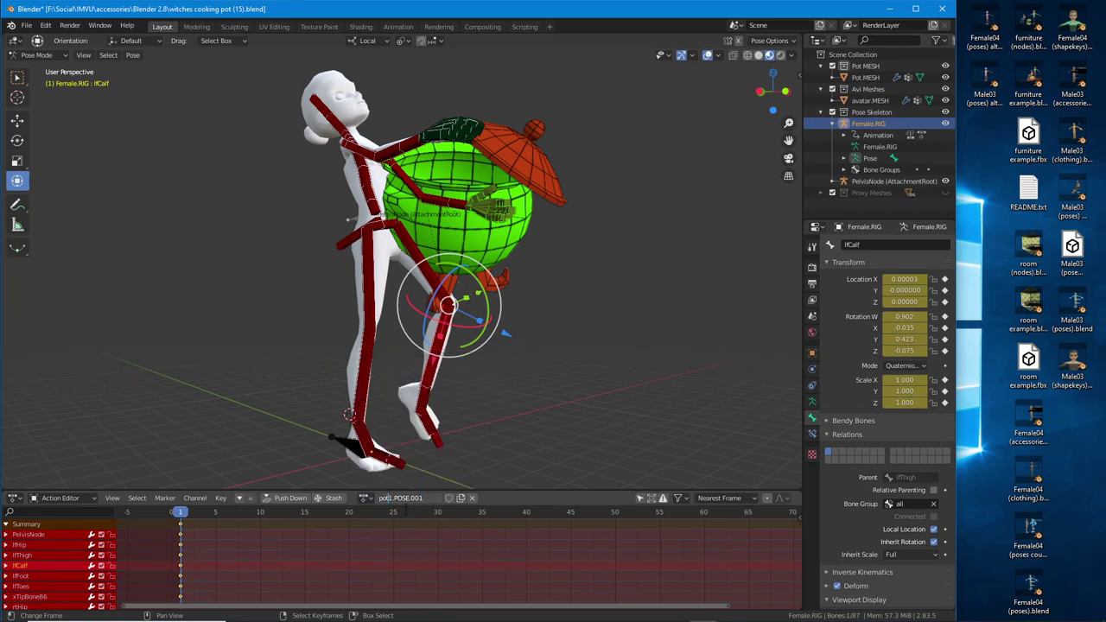
key(Delete)
text(2)
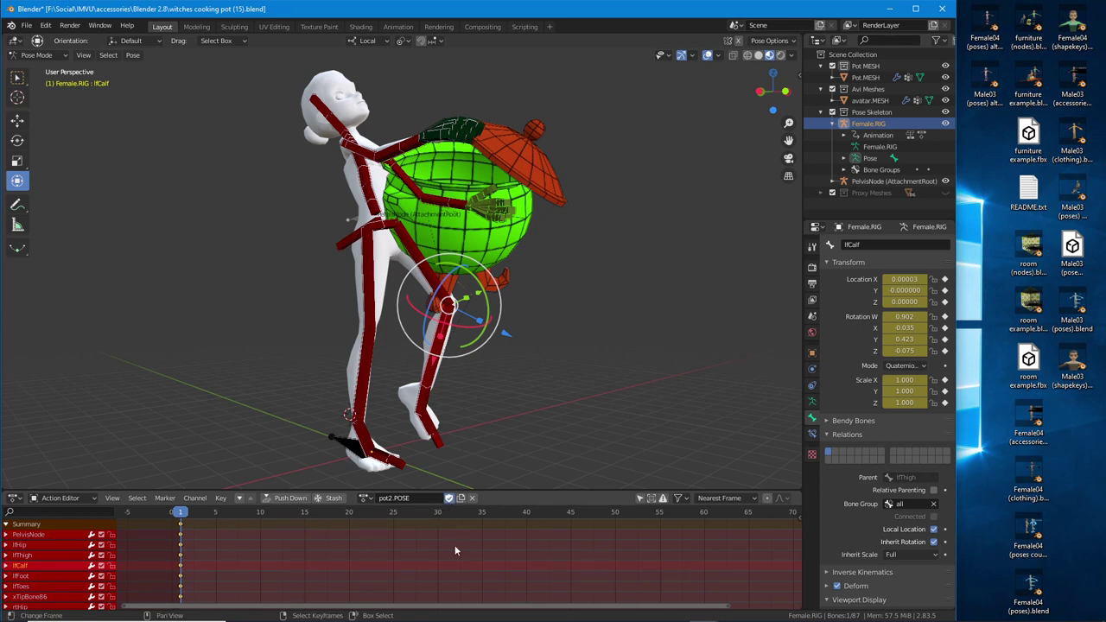
- Select all bones of the female rig and clear all their pose transforms in the pot2.POSE action
click(108, 55)
click(112, 66)
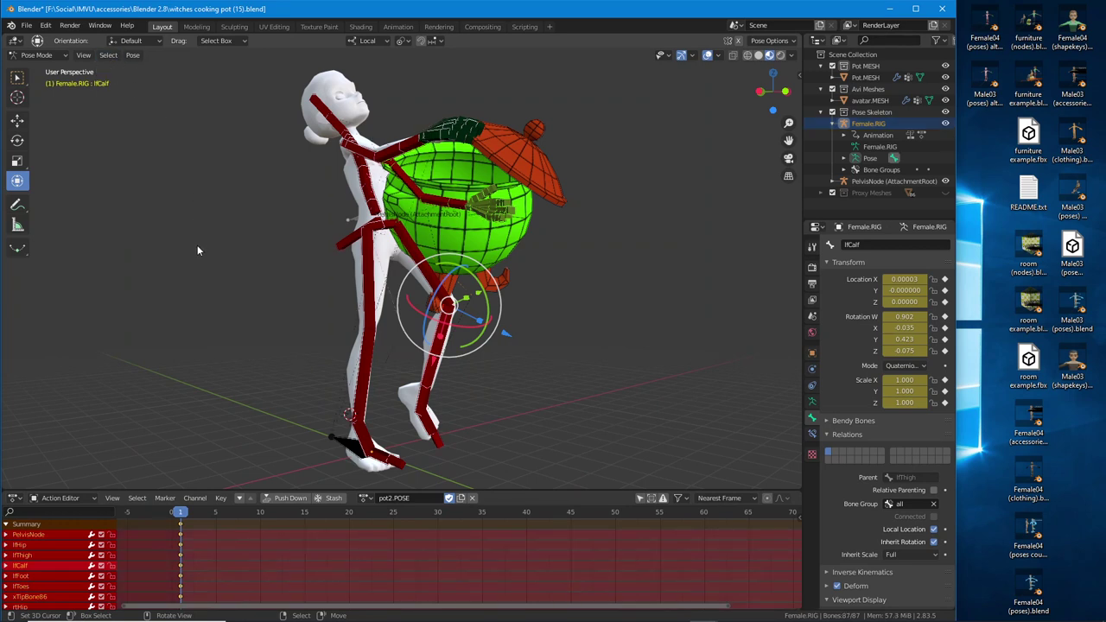
click(133, 56)
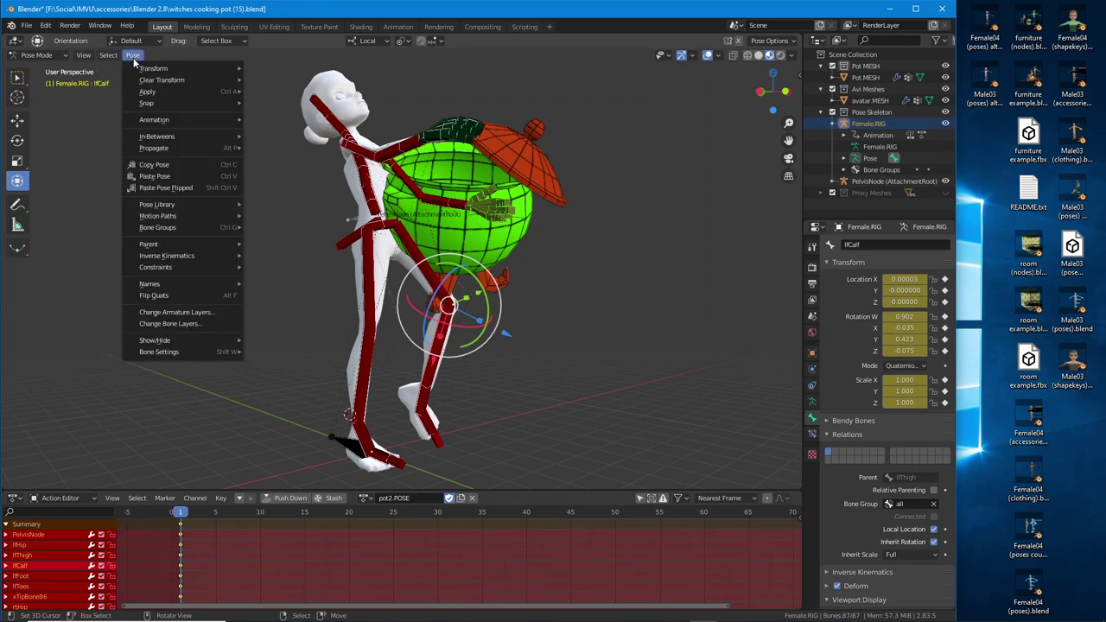
click(268, 80)
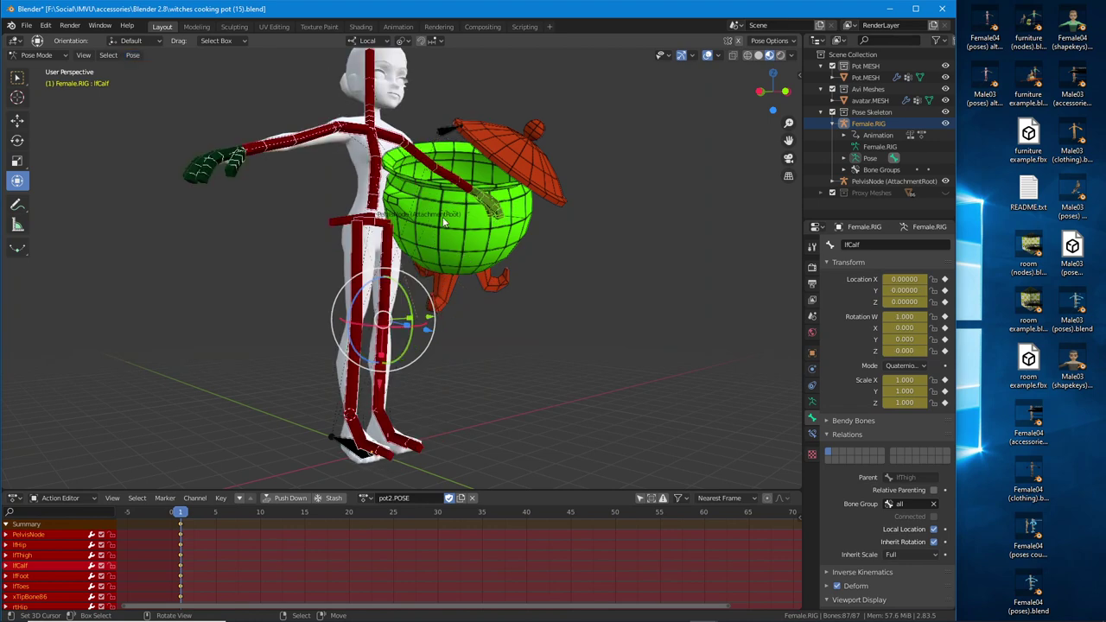
middle_drag(469, 274, 394, 398)
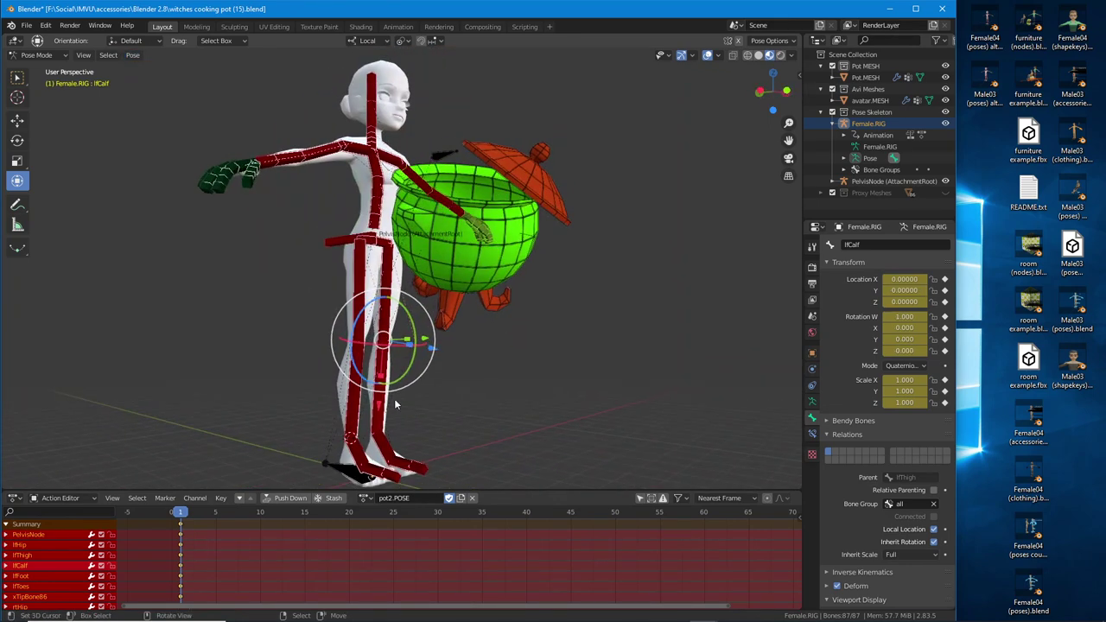
- Compare the two actions by loading pot1.POSE on the rig and switching back to pot2.POSE
click(367, 498)
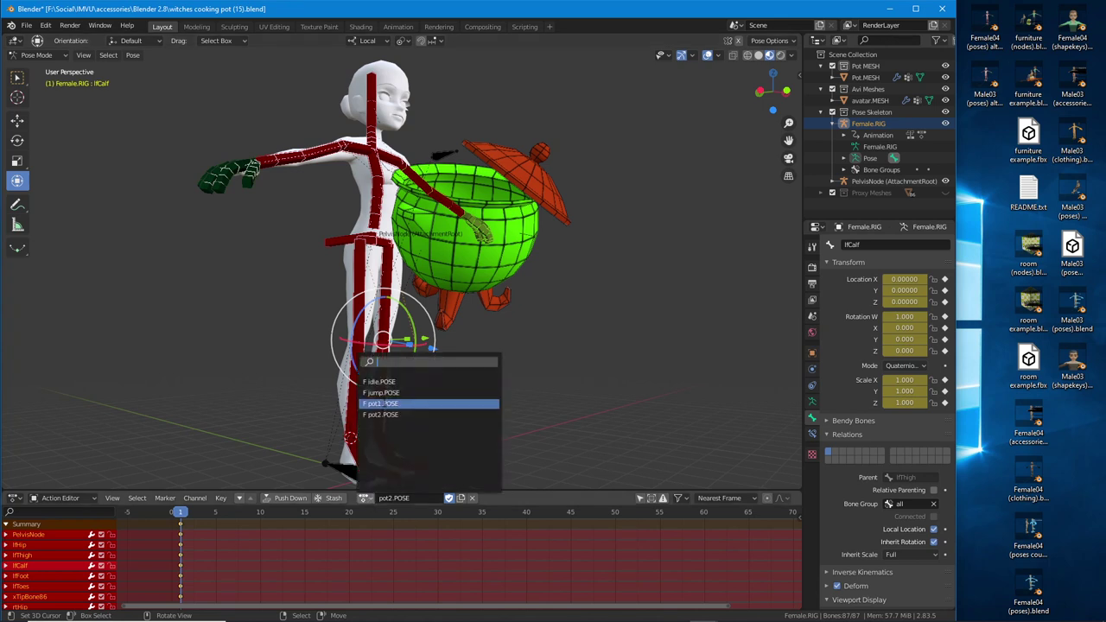
click(382, 404)
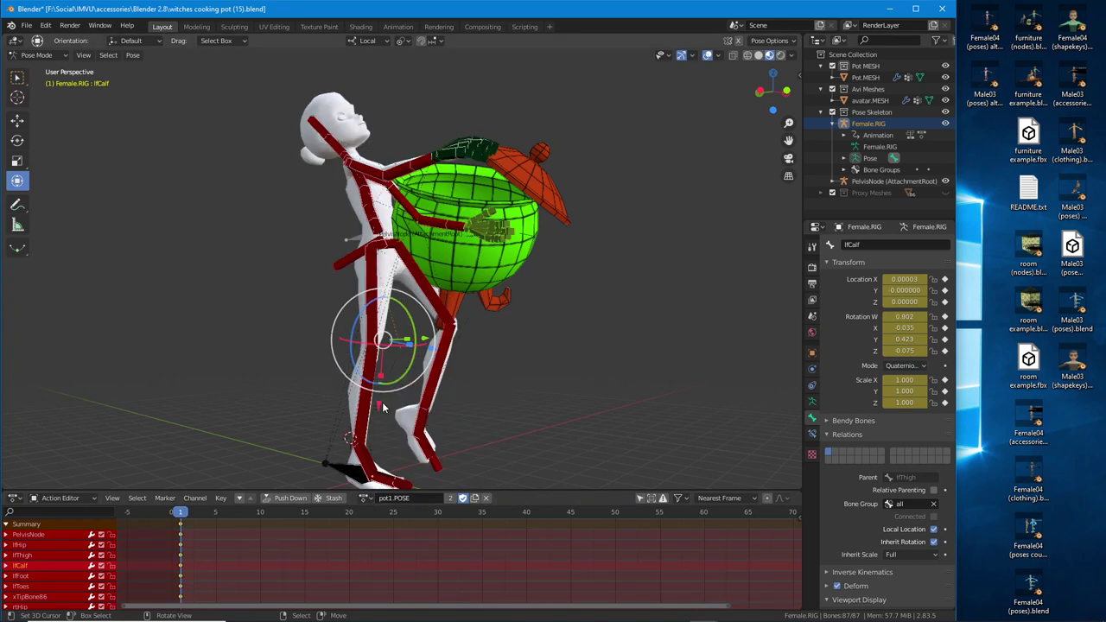
click(366, 498)
click(375, 415)
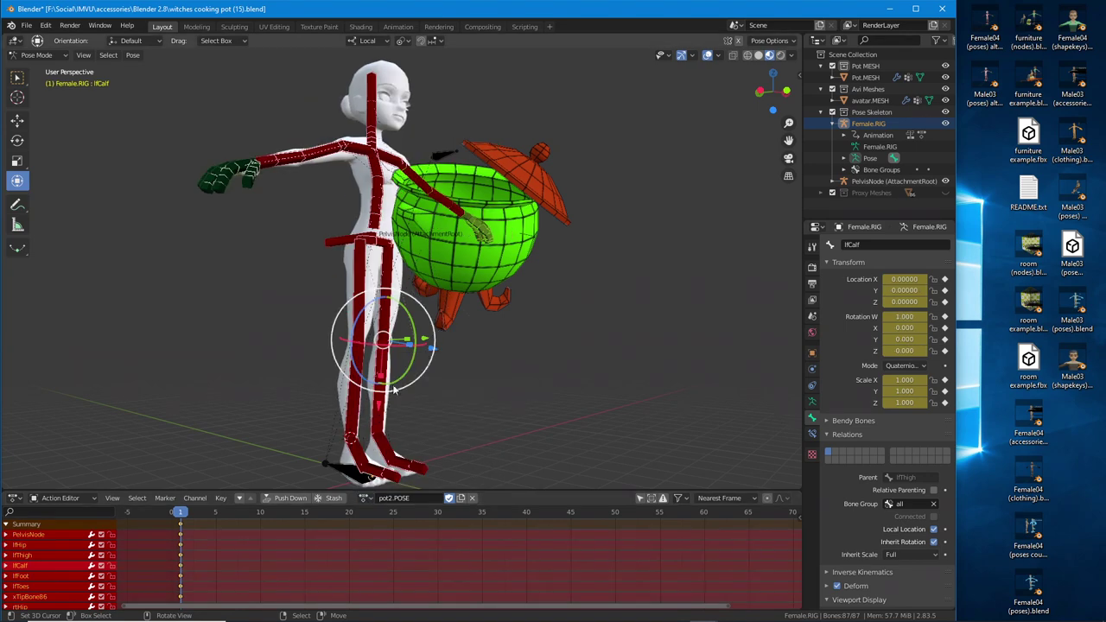
- Move the PelvisNode bone -129.76 along its local Y axis and rotate it -27° about local X
middle_drag(348, 352, 325, 297)
scroll(369, 300, up, 2)
click(322, 242)
right_click(289, 230)
drag(282, 222, 337, 223)
click(356, 231)
key(r)
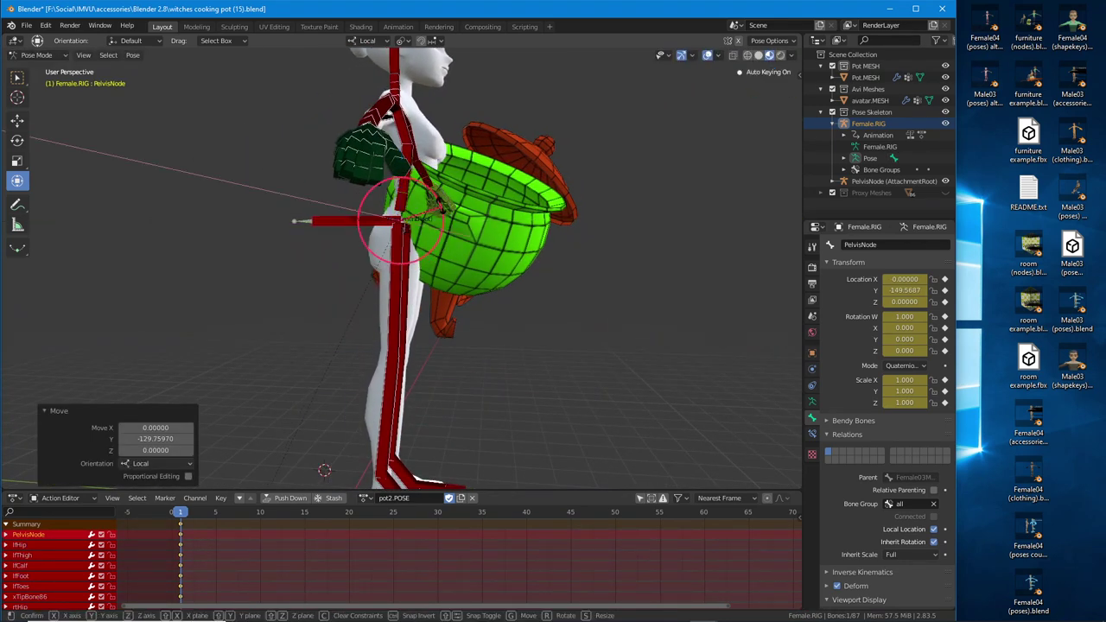
key(x)
click(342, 253)
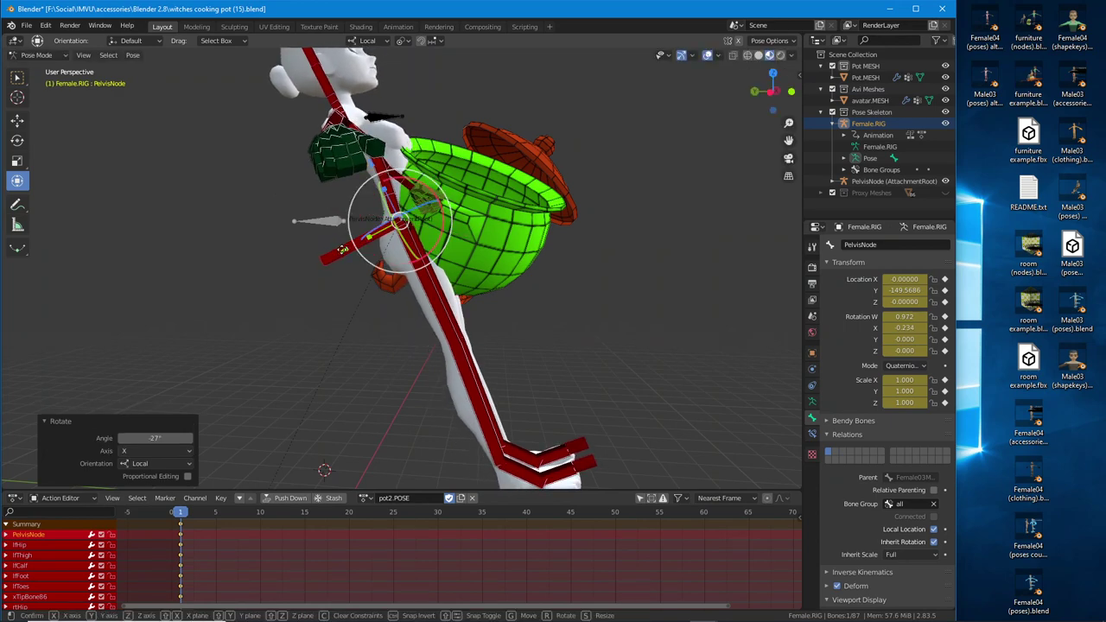
- Move the tilted PelvisNode bone 96.38 along its local Y axis
key(g)
key(y)
click(395, 332)
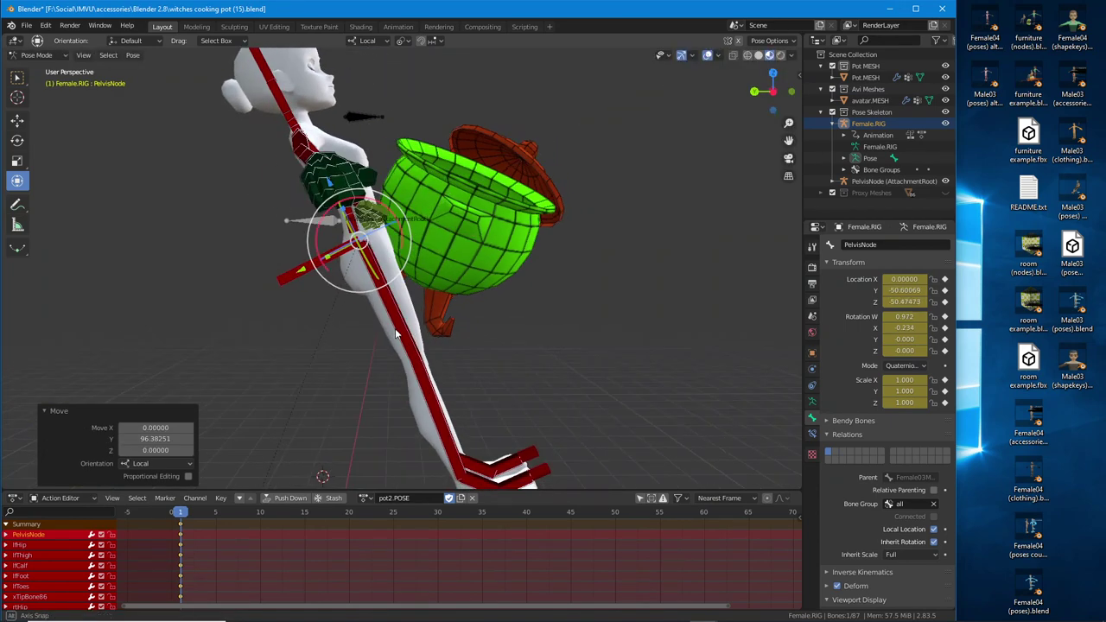
- Bend both knees by rotating the right calf about 71° and the left calf 73.6° about local Y
click(423, 395)
shift+middle_drag(424, 394, 438, 333)
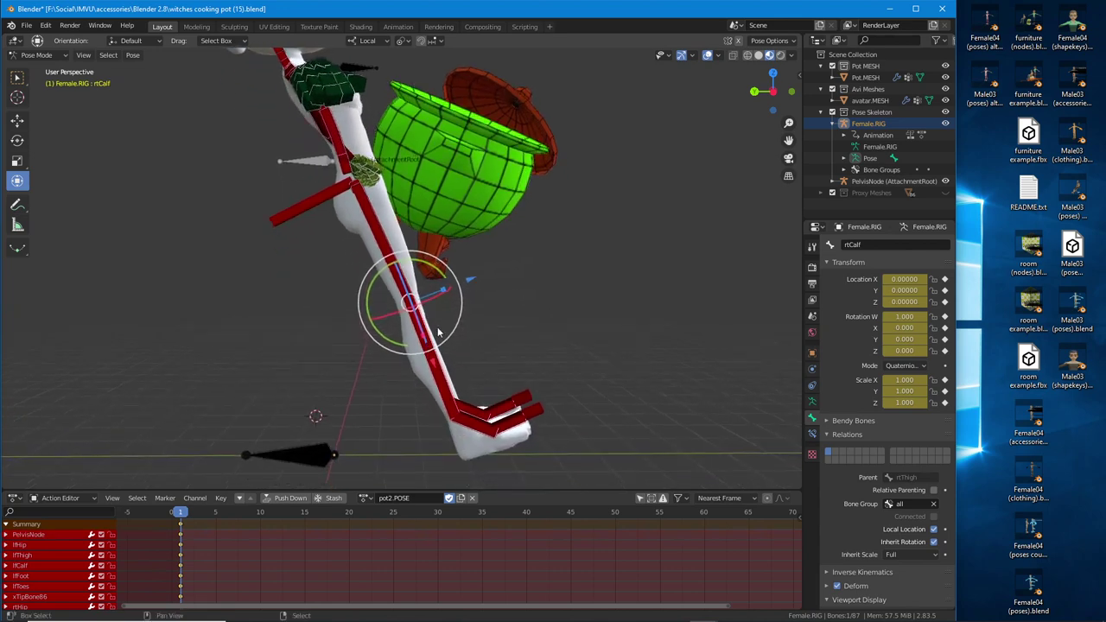
key(r)
key(y)
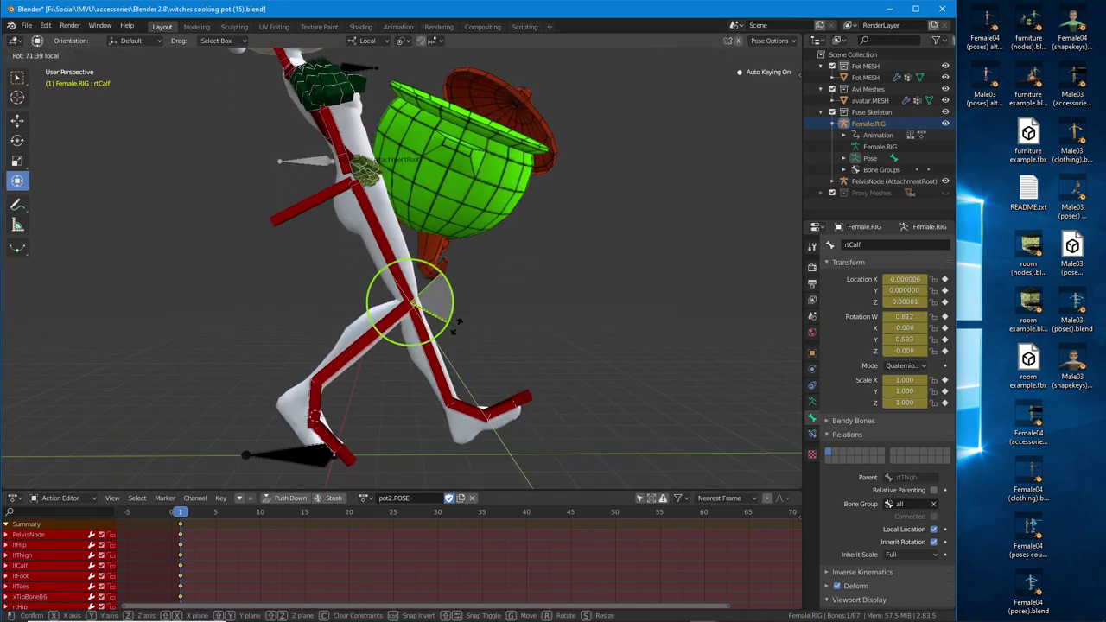
drag(457, 326, 456, 327)
click(433, 349)
drag(442, 272, 449, 324)
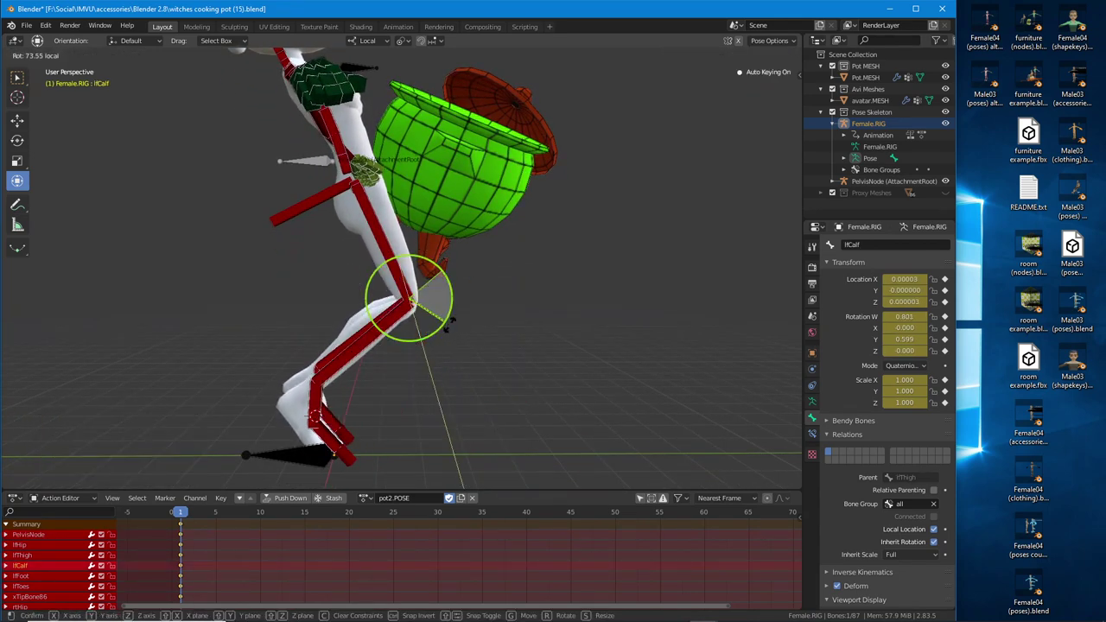
click(449, 321)
- Rotate the PelvisNode bone 7.69° about its local Y axis to tilt the hips sideways
middle_drag(449, 321, 479, 339)
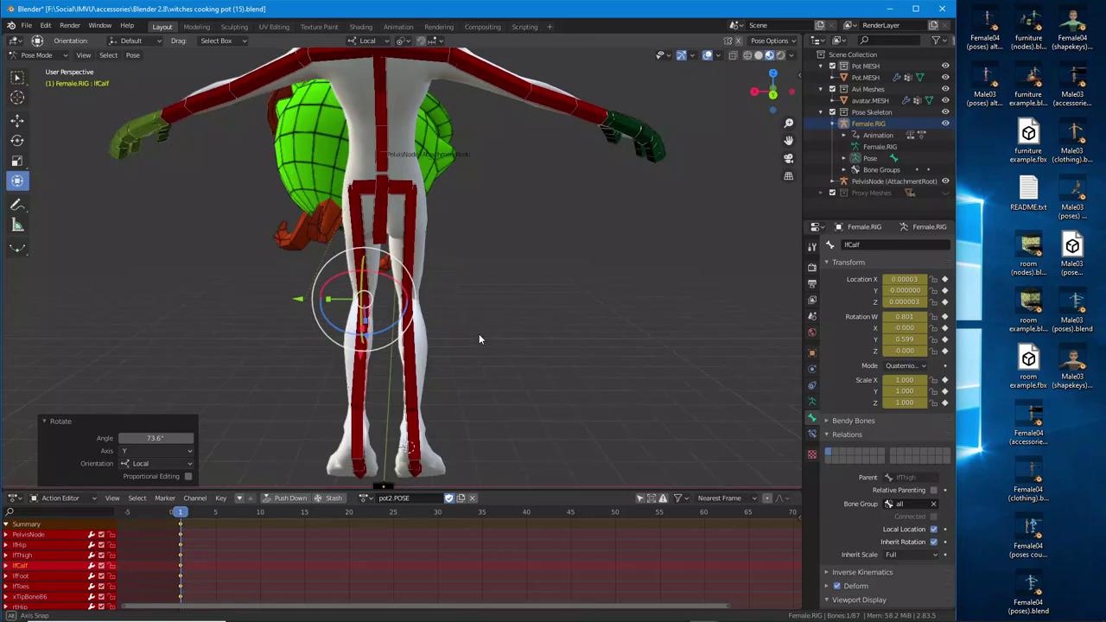
click(358, 225)
middle_drag(359, 226, 389, 217)
click(404, 154)
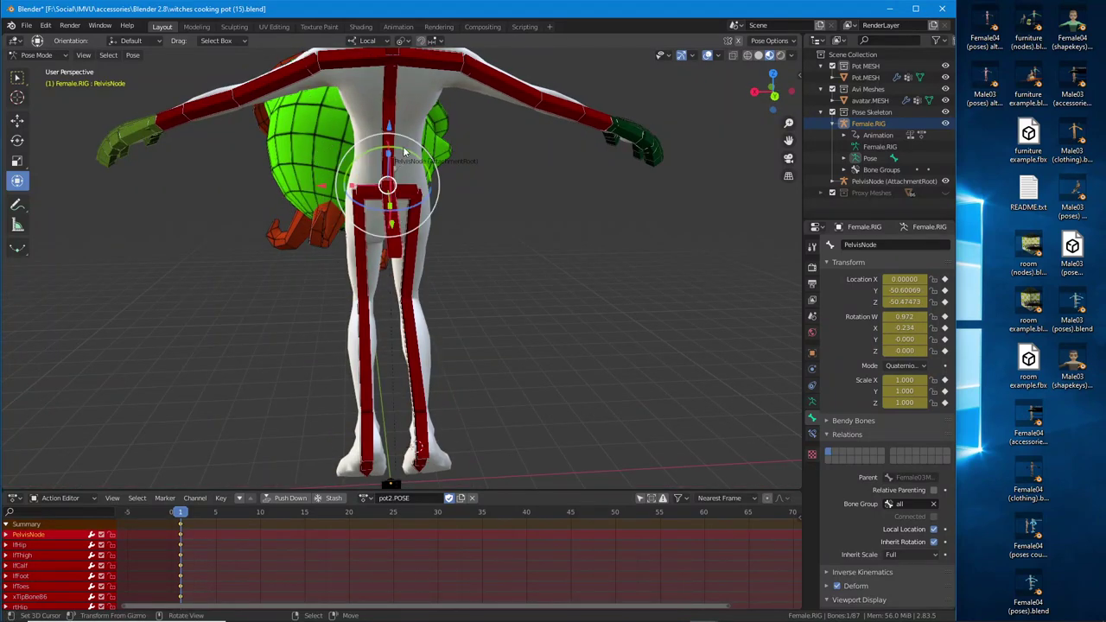
key(r)
key(y)
click(359, 226)
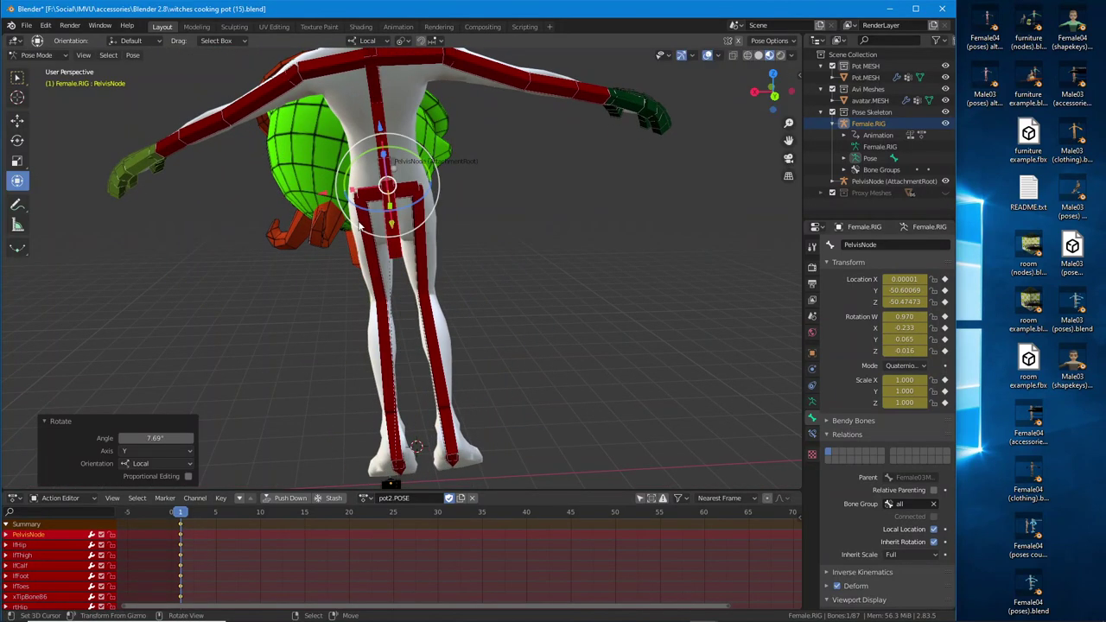
- Swing the left thigh outward and rotate the right thigh 2.32° about its local Z axis
right_click(370, 231)
mouse_move(394, 171)
mouse_down()
mouse_move(410, 174)
mouse_move(397, 166)
mouse_up()
click(410, 173)
key(r)
right_click(421, 223)
middle_drag(441, 216, 429, 214)
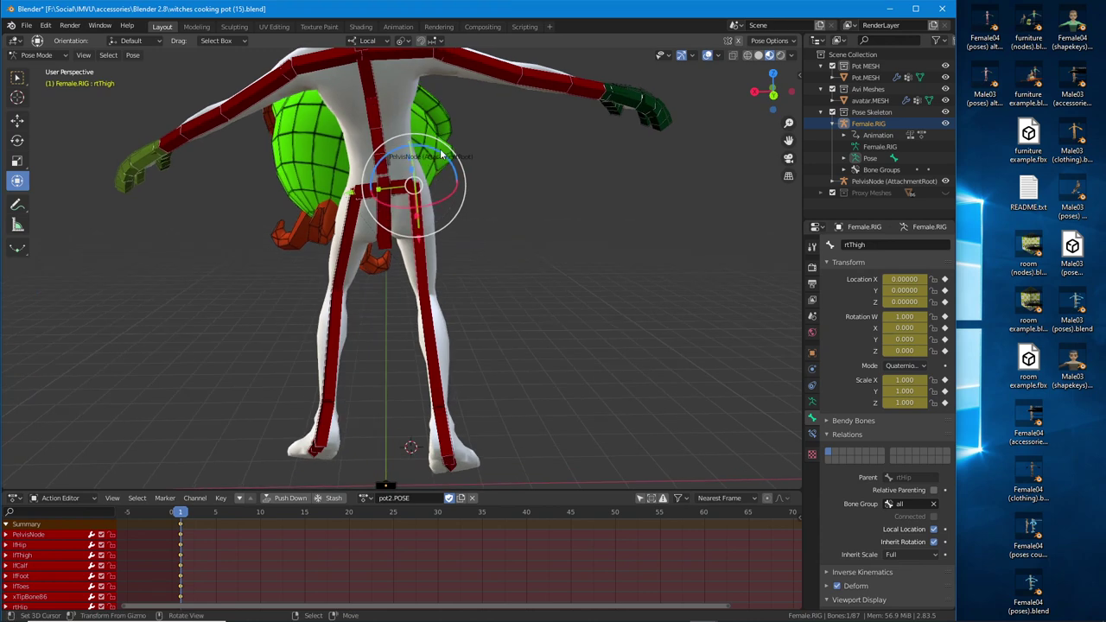
drag(439, 151, 431, 147)
click(472, 231)
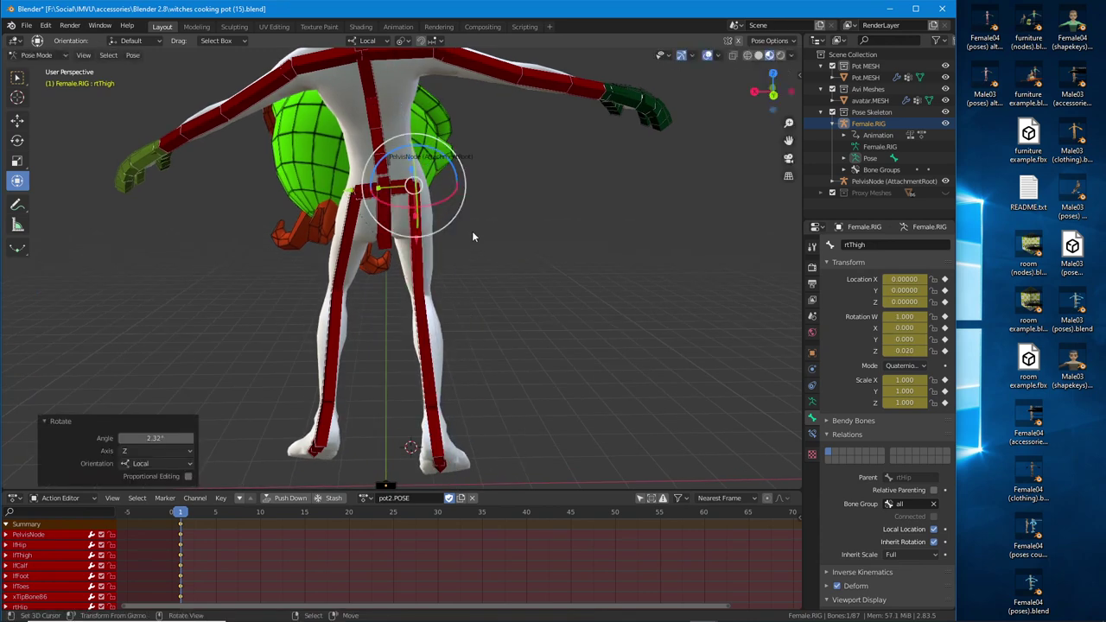
- Rotate the right toes bone -21° about its local Y axis
middle_drag(472, 231, 332, 268)
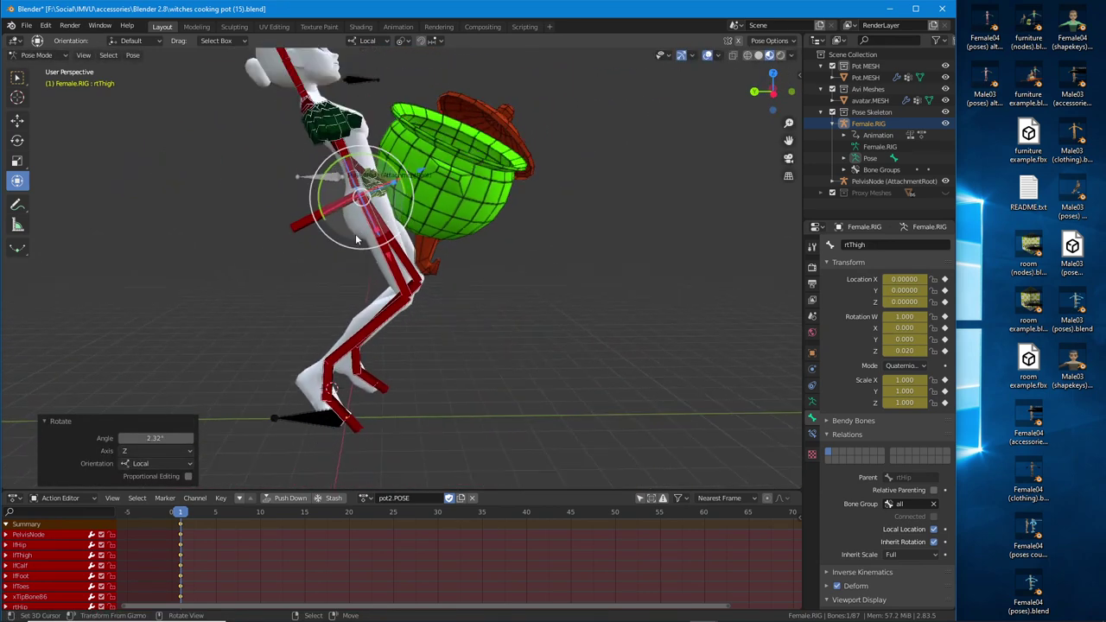
middle_drag(328, 317, 354, 380)
click(329, 390)
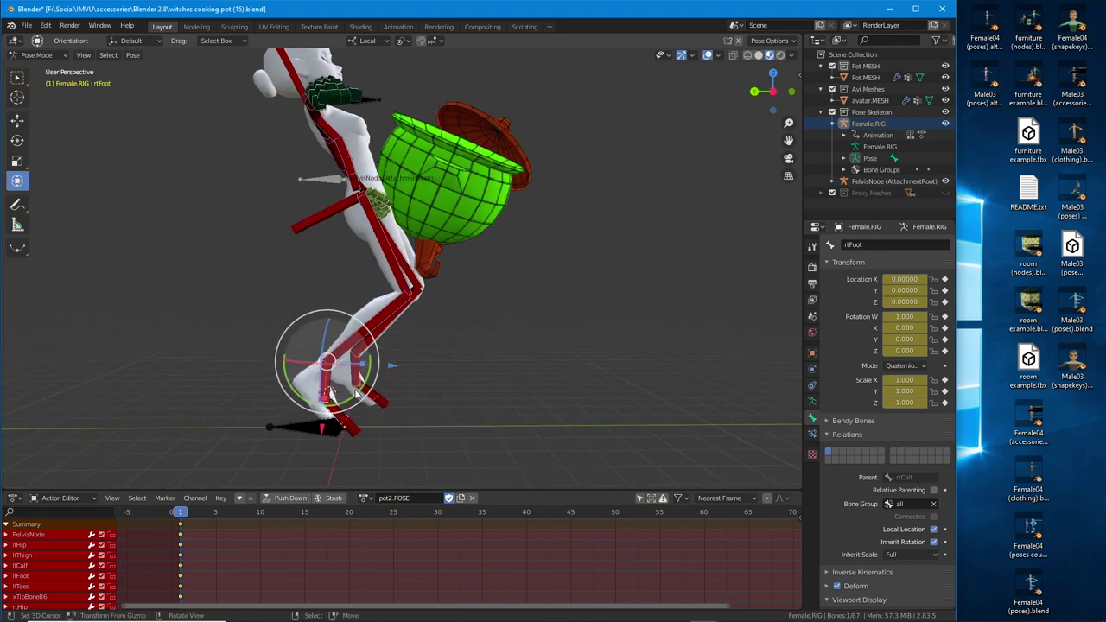
key(r)
drag(369, 390, 366, 374)
right_click(355, 415)
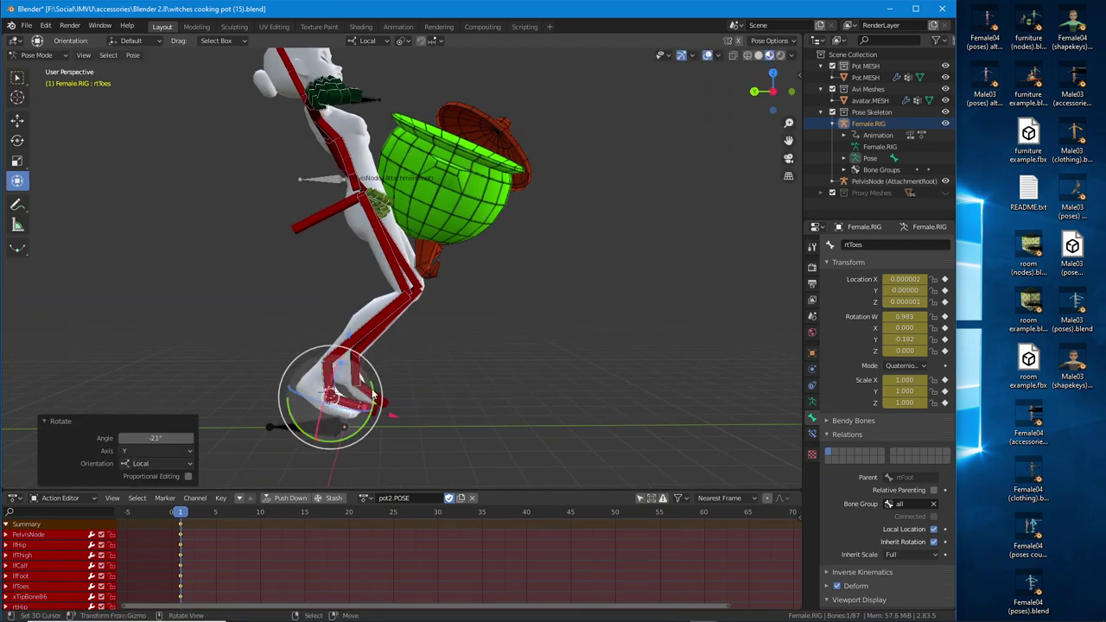
- Level the left toes bone with a 4.01° and -13.8° trackball turn and a 24.7° rotation about the view axis
middle_drag(373, 394, 443, 413)
click(443, 413)
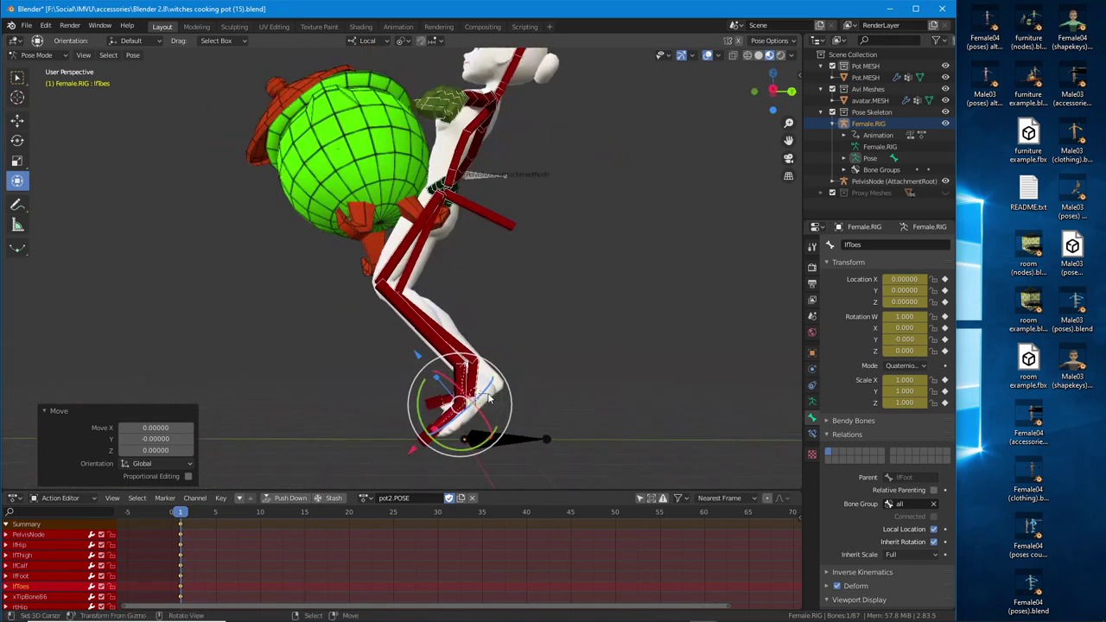
key(r)
key(r)
click(460, 444)
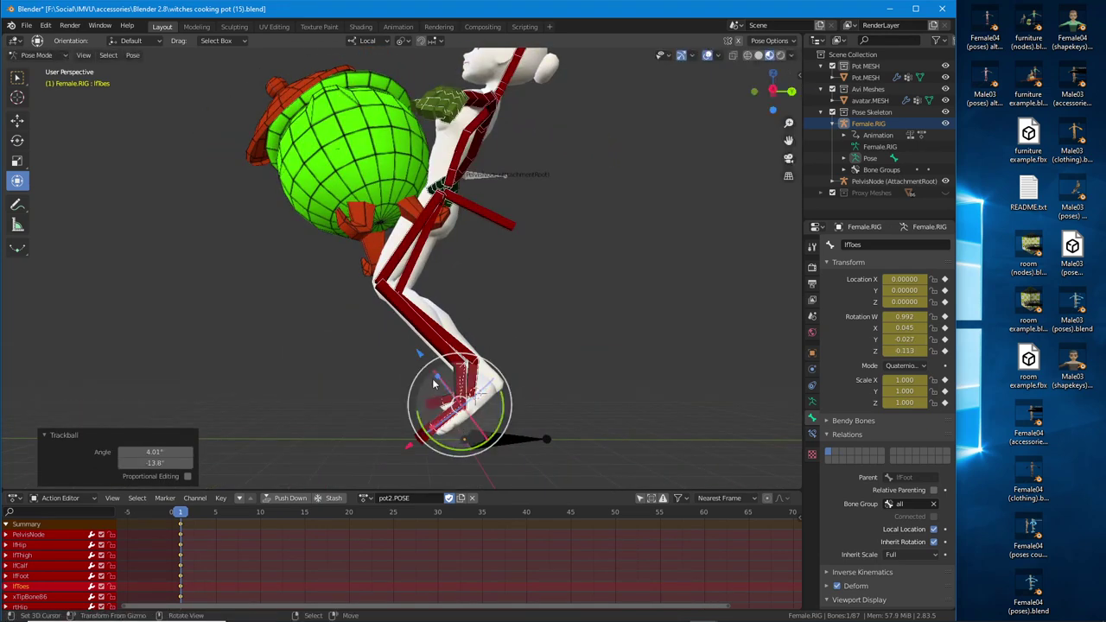
key(r)
click(437, 362)
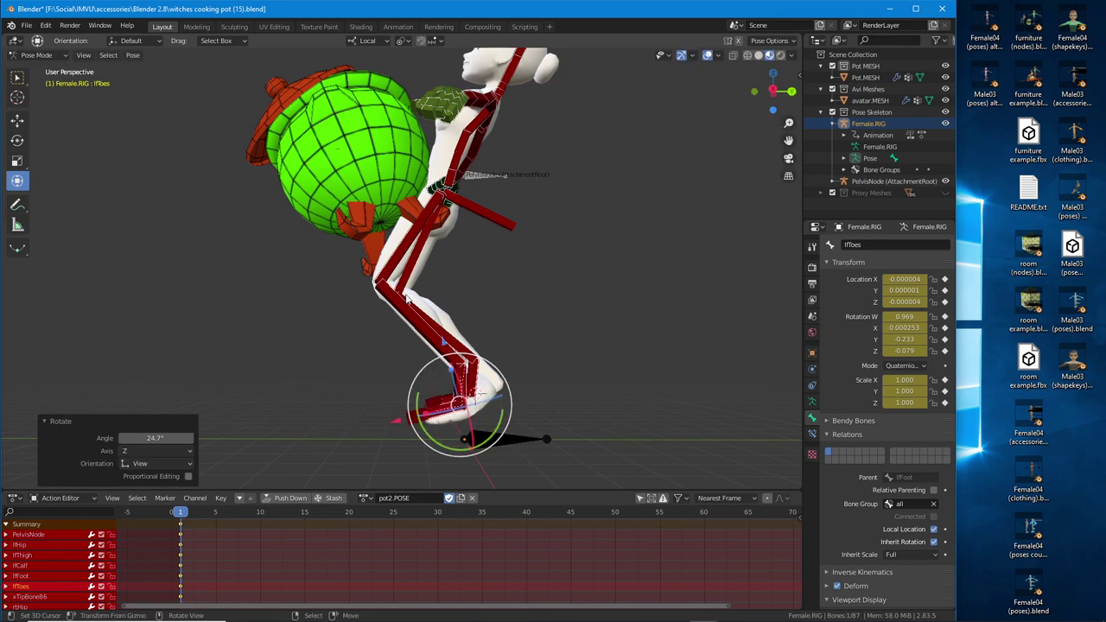
- Lower the PelvisNode bone with a -37.72 move along local Z and move it 17.19 along local Y
click(402, 255)
middle_drag(528, 220, 481, 224)
click(501, 222)
drag(475, 135, 470, 145)
middle_drag(472, 160, 486, 165)
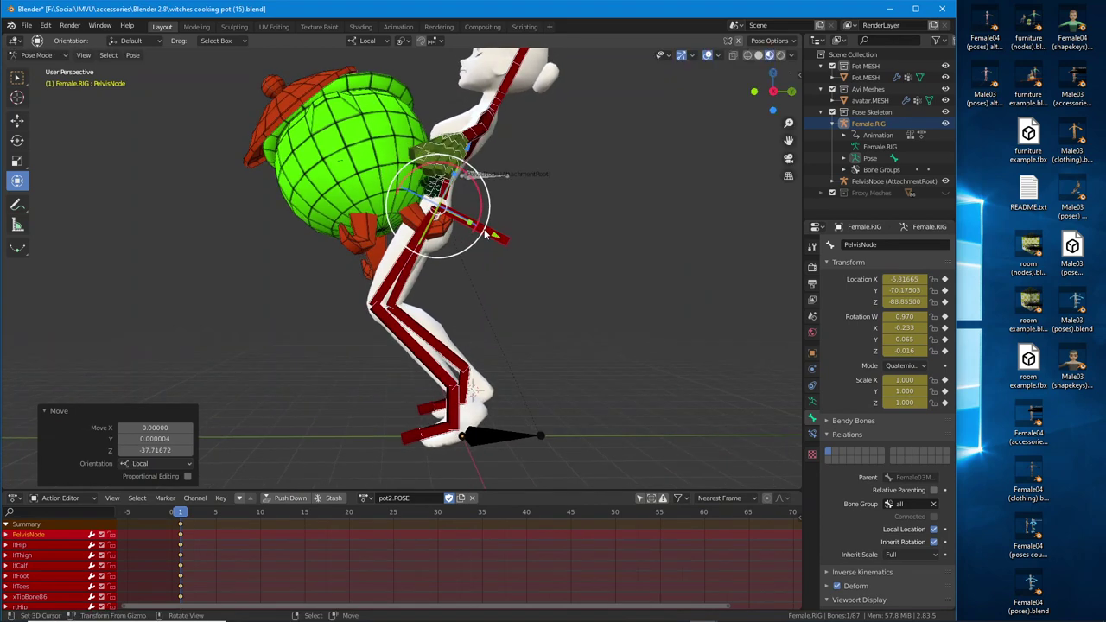
drag(491, 231, 500, 237)
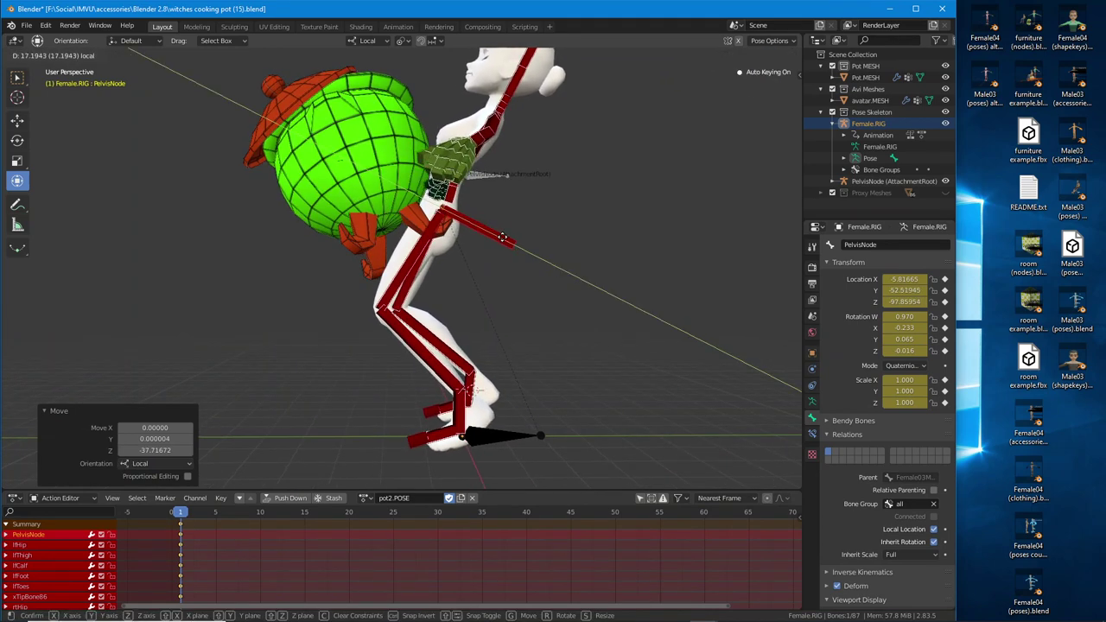
click(418, 344)
middle_drag(419, 343, 441, 185)
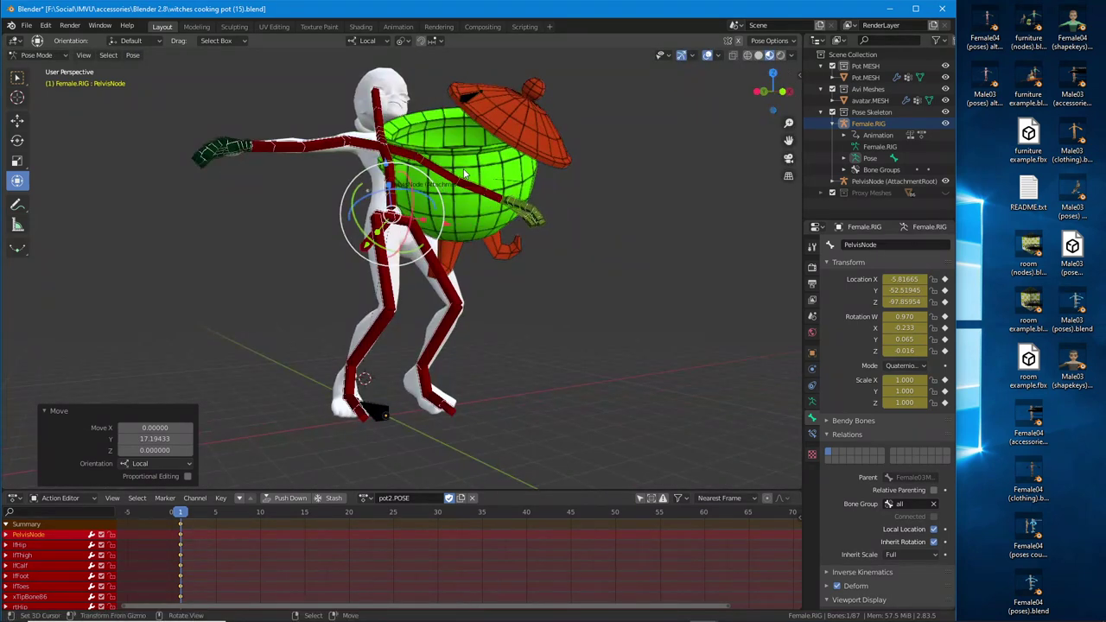
- Rotate the right thigh bone -16.5° about its local Y axis
middle_drag(408, 251, 386, 275)
click(384, 269)
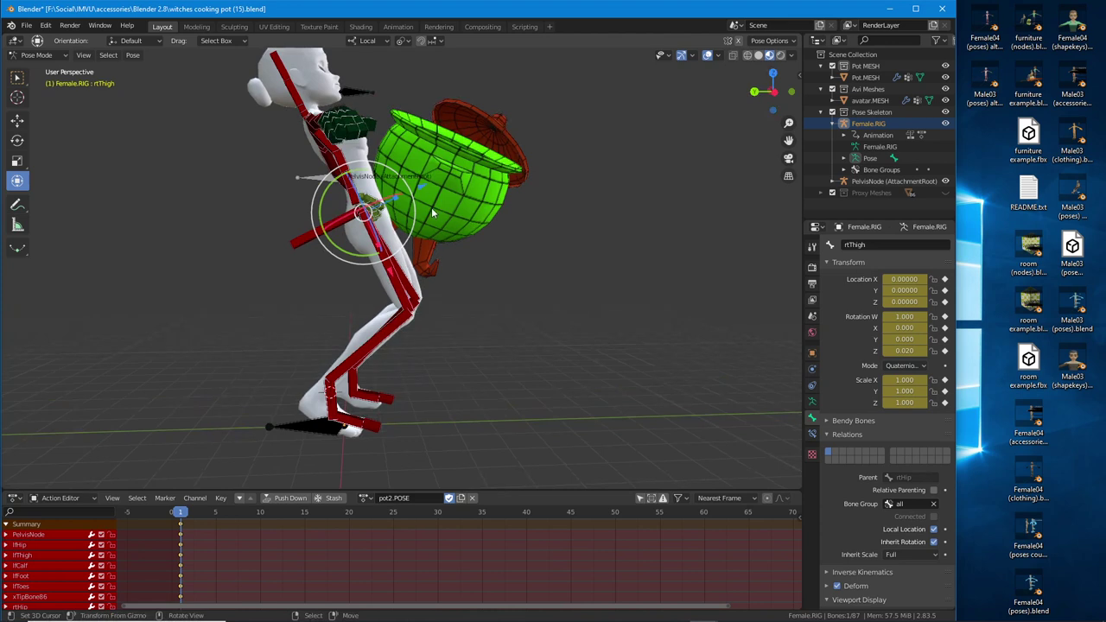
drag(354, 256, 367, 259)
middle_drag(366, 259, 373, 302)
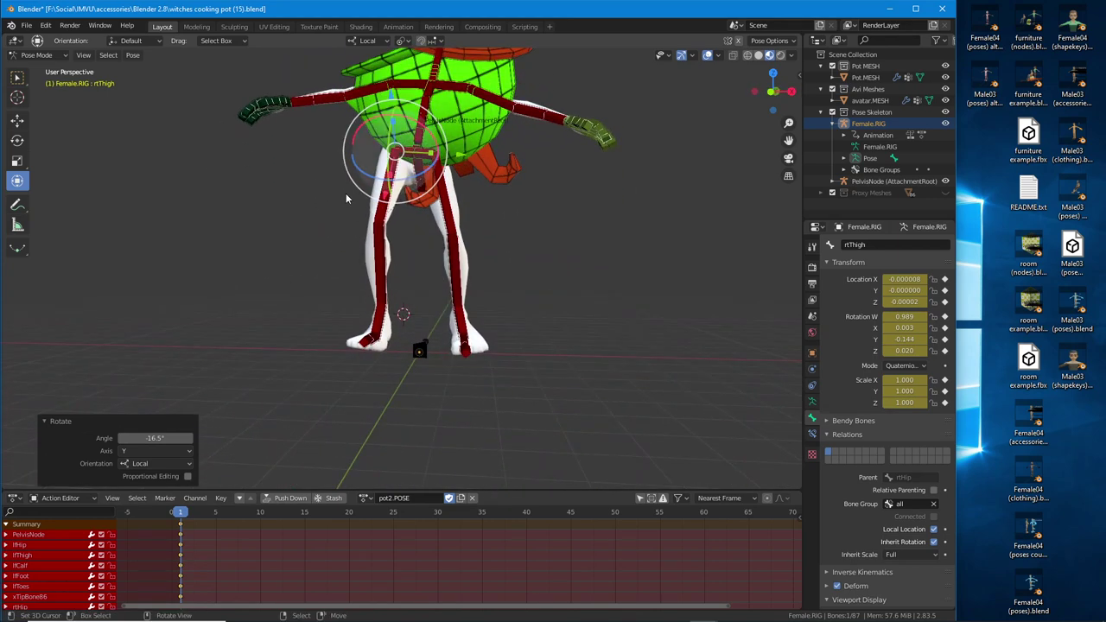
middle_drag(346, 197, 476, 185)
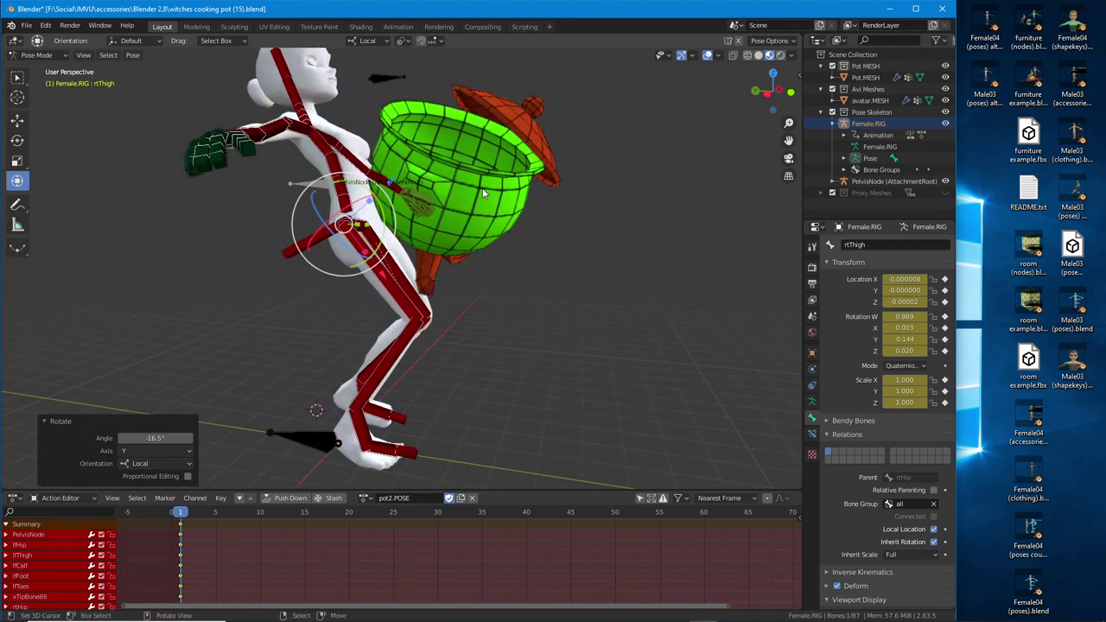
key(ctrl+Tab)
click(461, 195)
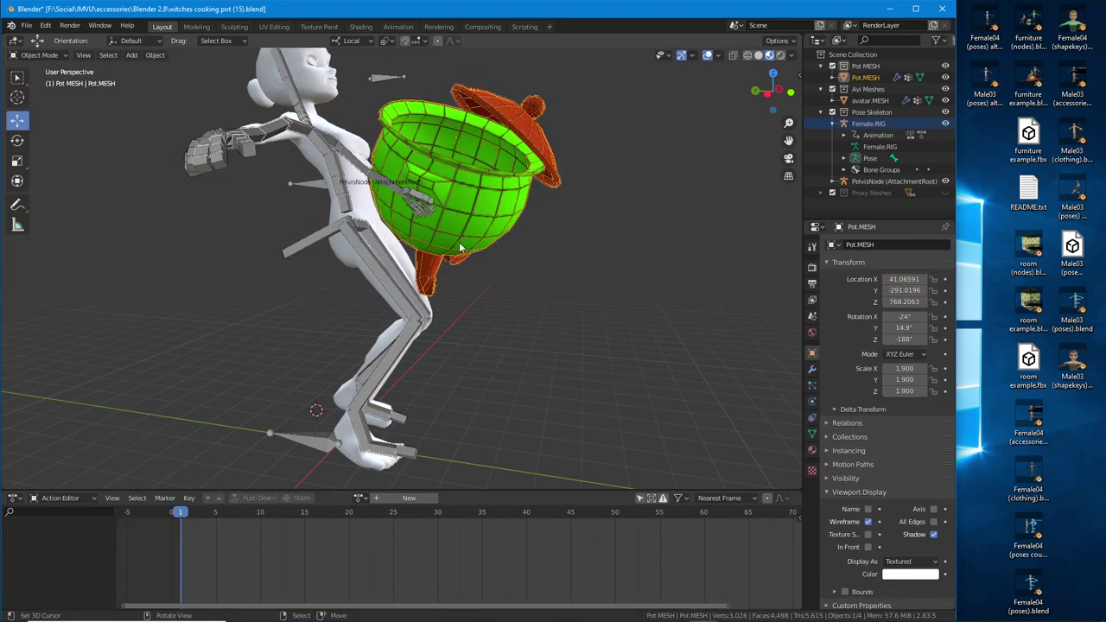
middle_drag(461, 246, 342, 344)
click(364, 237)
click(379, 243)
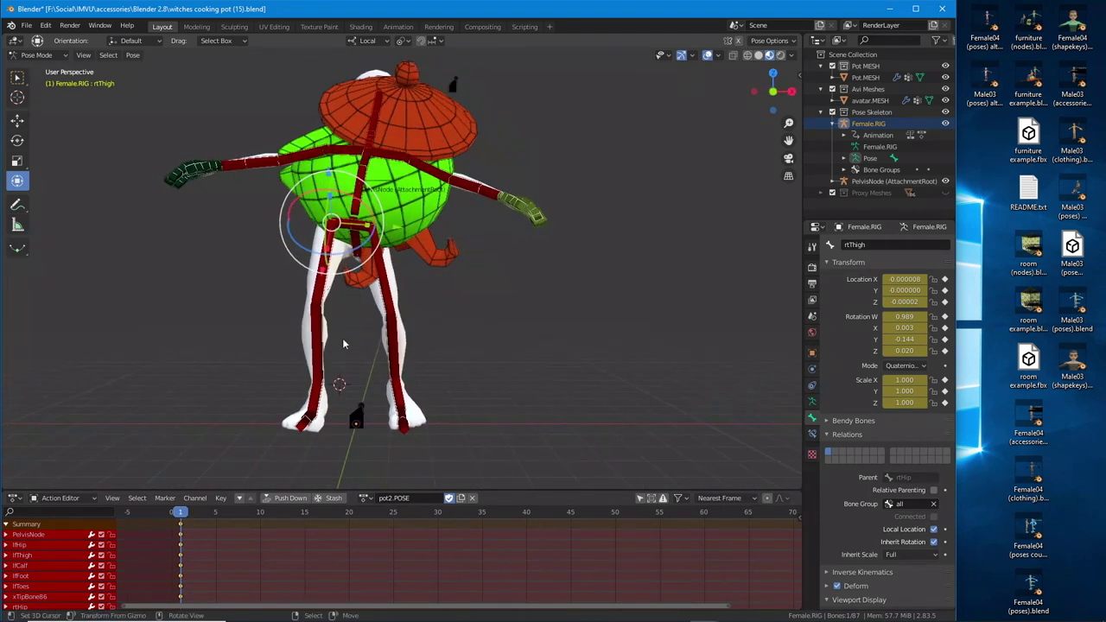
- Rotate the right foot bone 10.4° about its local Y axis
middle_drag(304, 418, 394, 386)
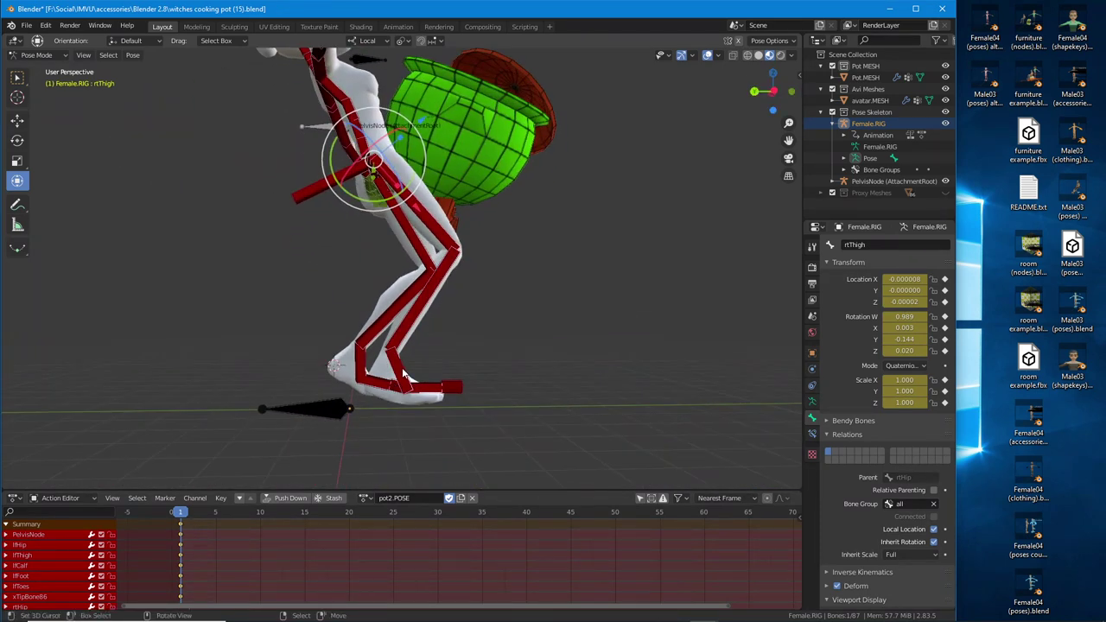
click(403, 373)
drag(431, 361, 427, 368)
click(428, 367)
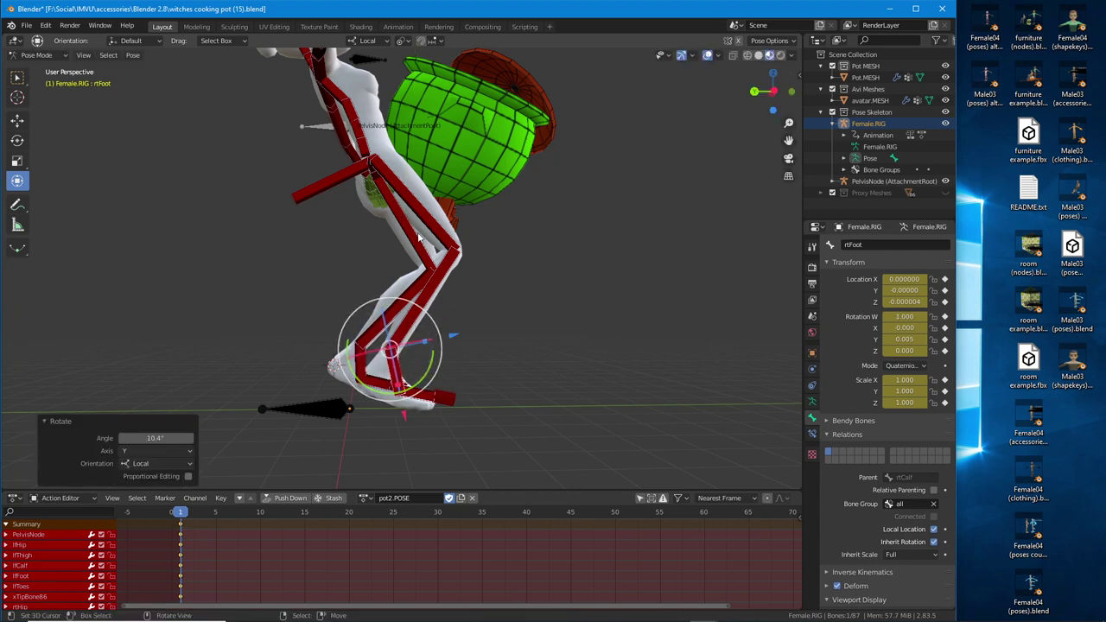
- Lean the torso back by rotating the Spine02 bone -8.4° about its local Z axis
middle_drag(427, 366, 370, 242)
click(385, 248)
drag(378, 229, 398, 214)
click(369, 235)
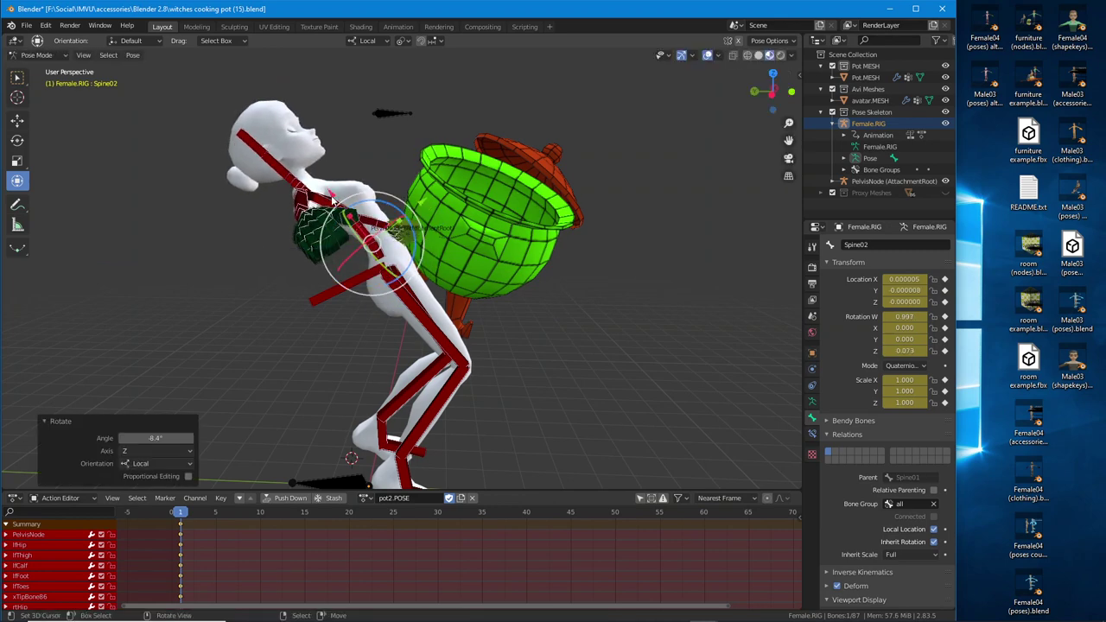
- Swing the right shoulder bone toward the pot with a -9.17° and 32.1° trackball turn, and refine its angle about the view axis
middle_drag(361, 204, 385, 223)
click(315, 216)
middle_drag(316, 217, 315, 262)
click(353, 266)
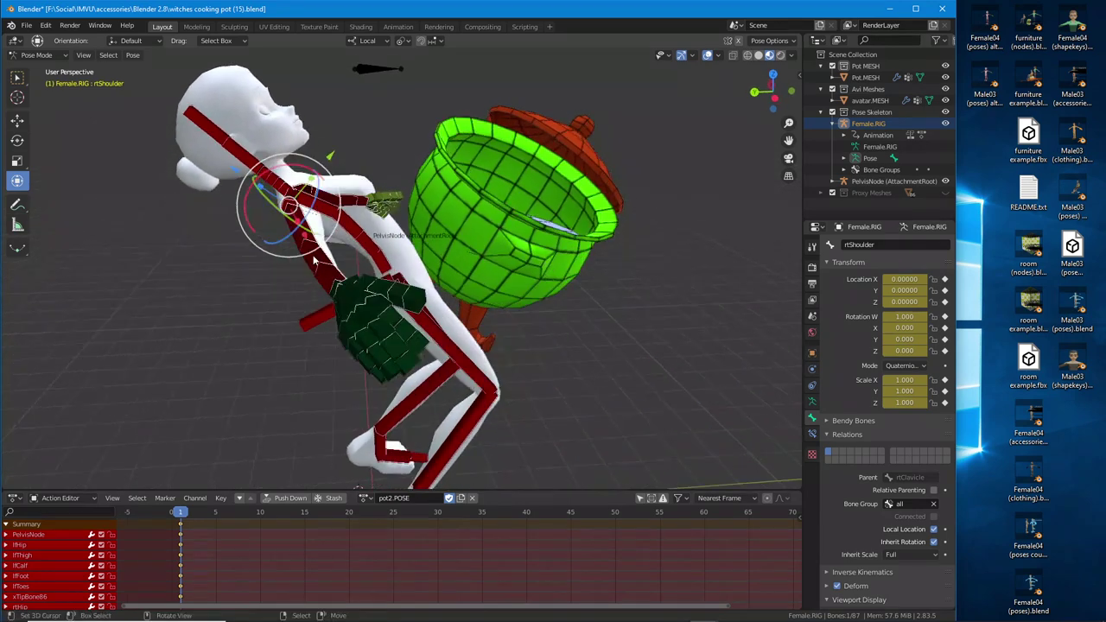
drag(263, 245, 294, 235)
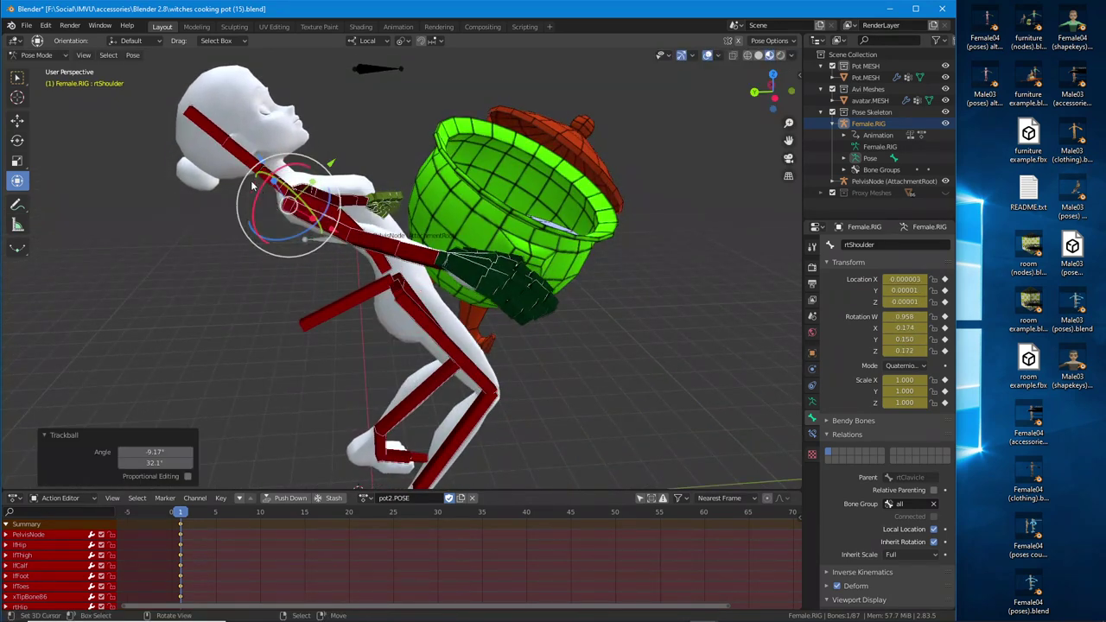
drag(244, 177, 235, 195)
- Bend the right elbow bone so the forearm reaches forward to the pot
middle_drag(342, 232, 290, 298)
click(293, 302)
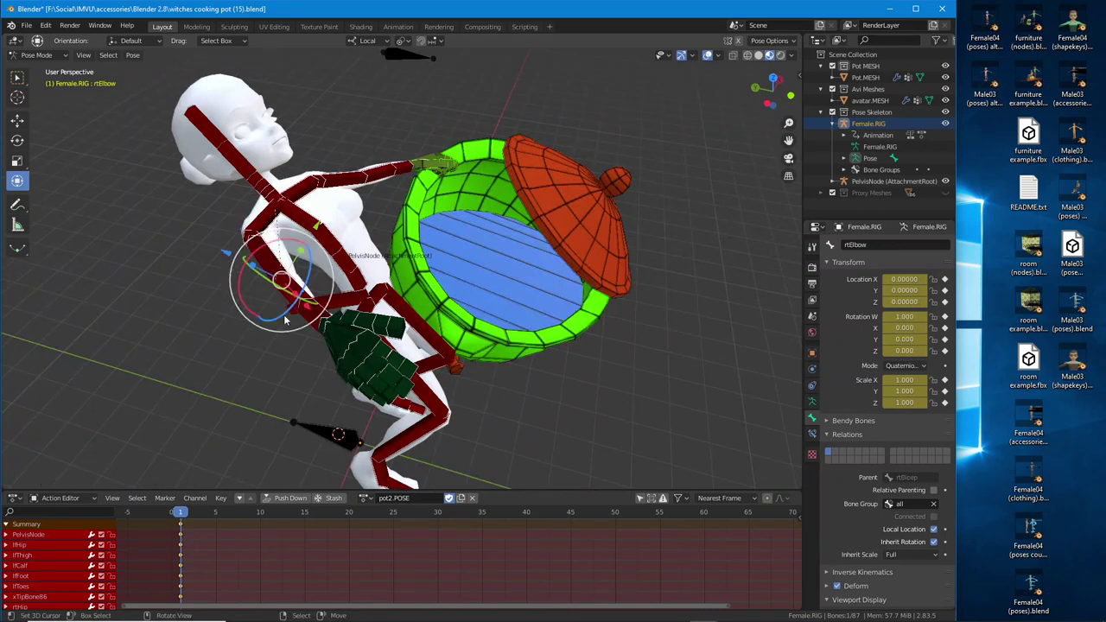
drag(286, 330, 323, 294)
middle_drag(261, 292, 382, 268)
drag(594, 174, 611, 199)
- Adjust the right shoulder bone by 19° about the view axis, 6.26° about local Y and -4.92° about the view axis
middle_drag(612, 200, 525, 160)
click(312, 210)
drag(535, 203, 513, 208)
drag(462, 172, 467, 171)
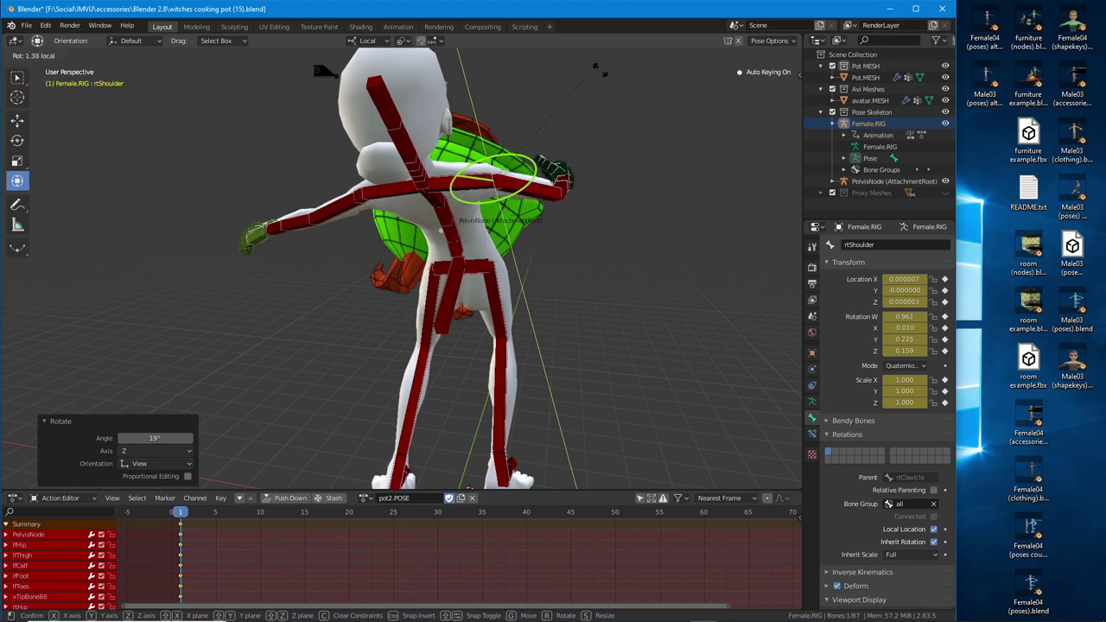
drag(416, 323, 423, 321)
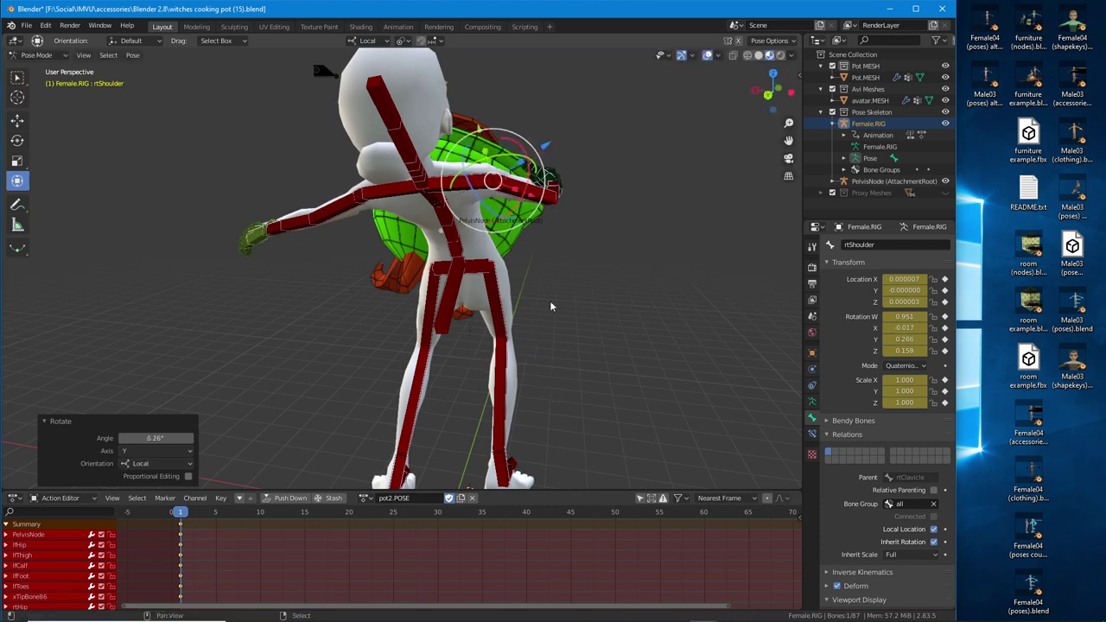
middle_drag(639, 293, 445, 274)
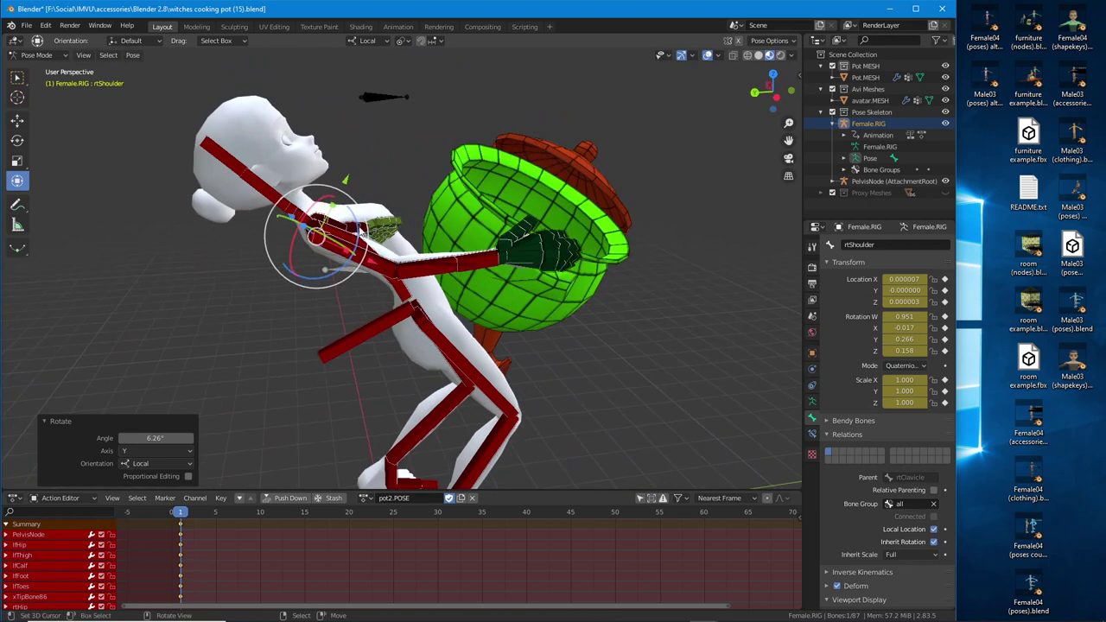
drag(365, 241, 379, 238)
middle_drag(444, 275, 466, 285)
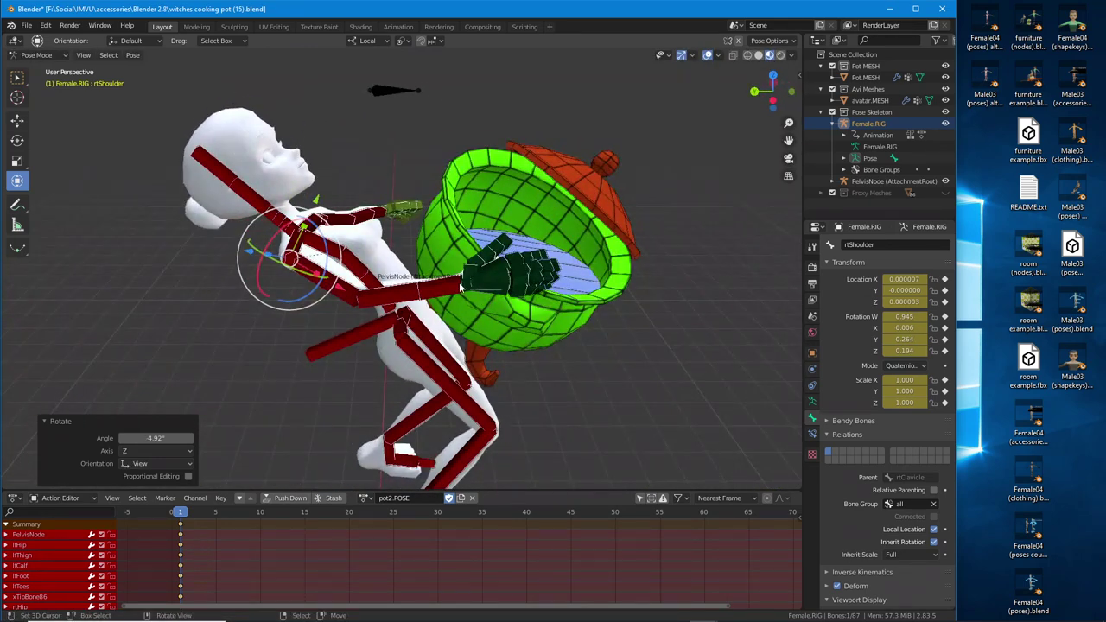
- Rotate the right hand bone -15.8° about the view axis and 20.6° about its local Y axis
click(462, 288)
scroll(486, 258, up, 2)
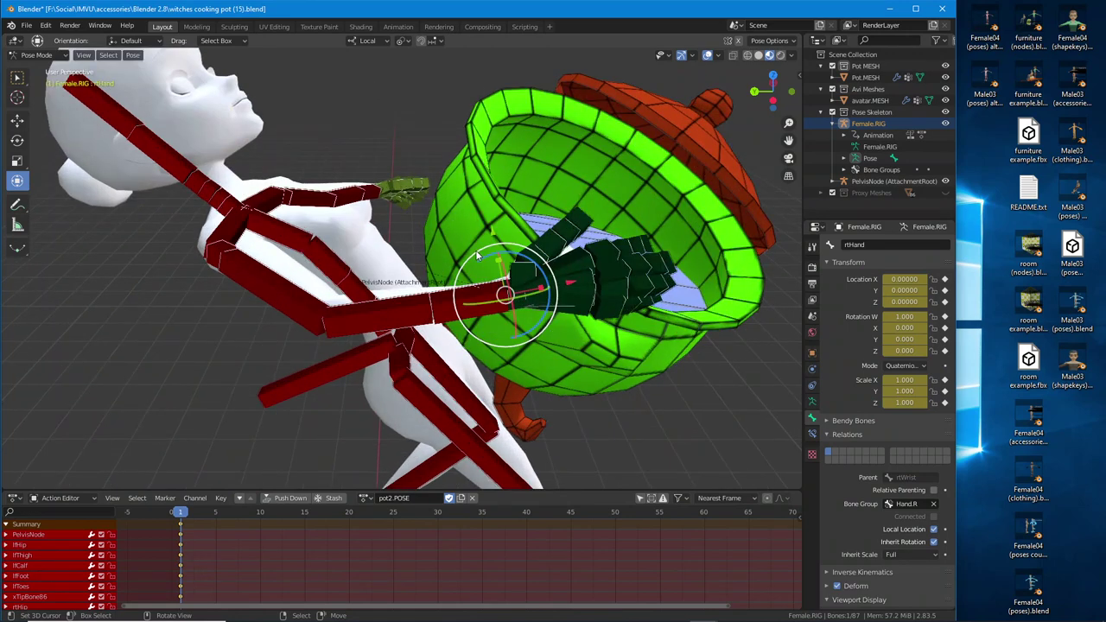
drag(476, 251, 465, 261)
drag(485, 309, 497, 316)
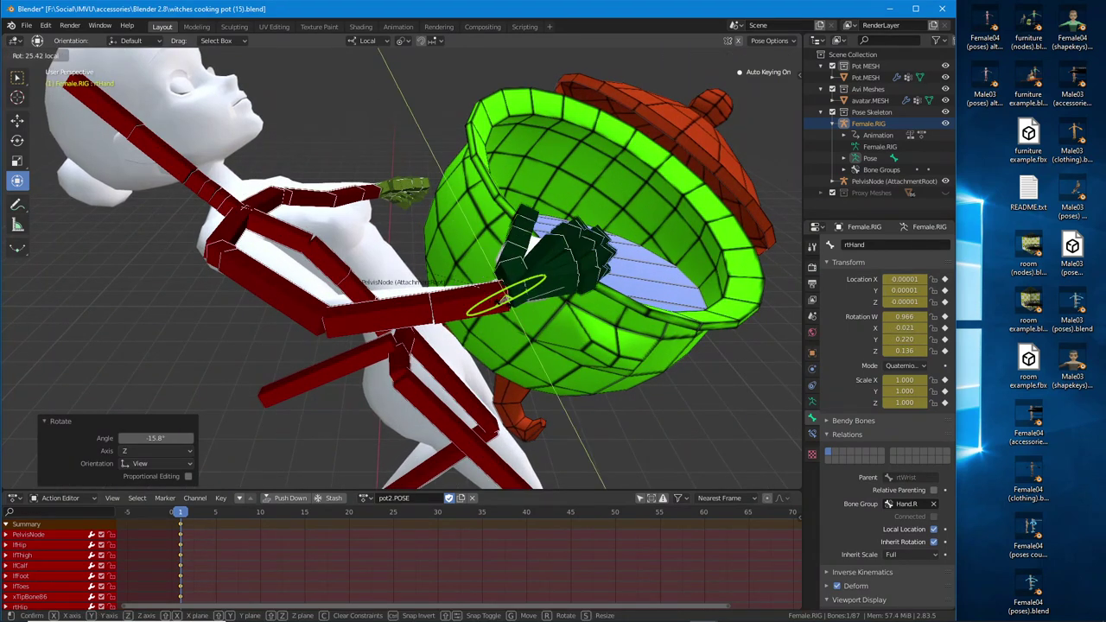
drag(536, 285, 544, 288)
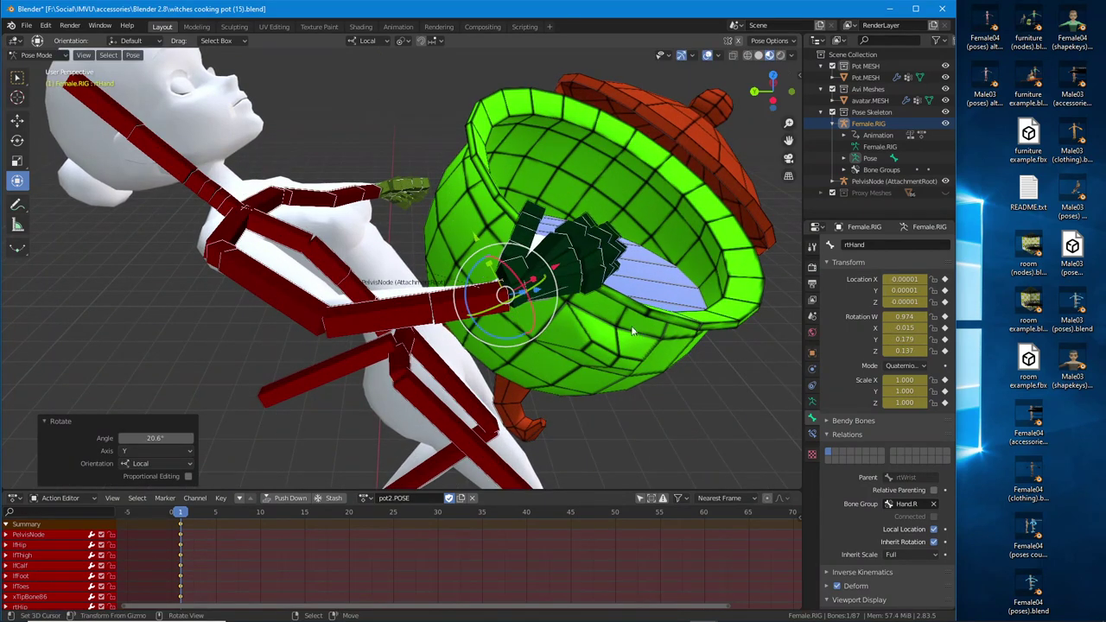
- Raise the left shoulder bone with rotations of 32.2° about the view axis, 12.8° about local Y and 28.4° about the view axis
middle_drag(553, 292, 537, 202)
click(536, 195)
key(r)
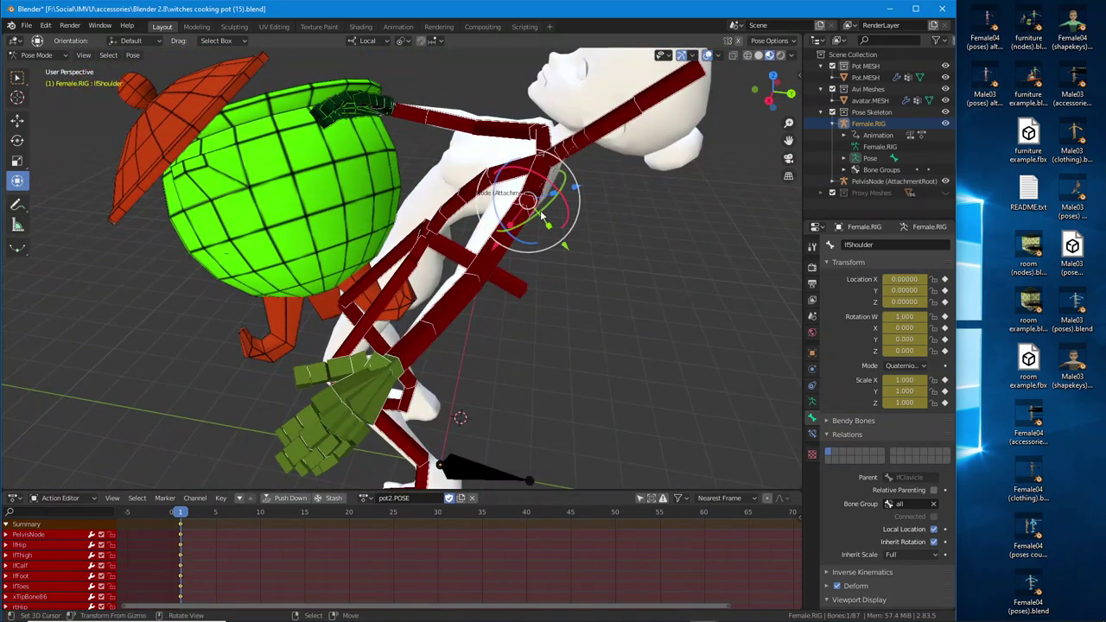
click(544, 220)
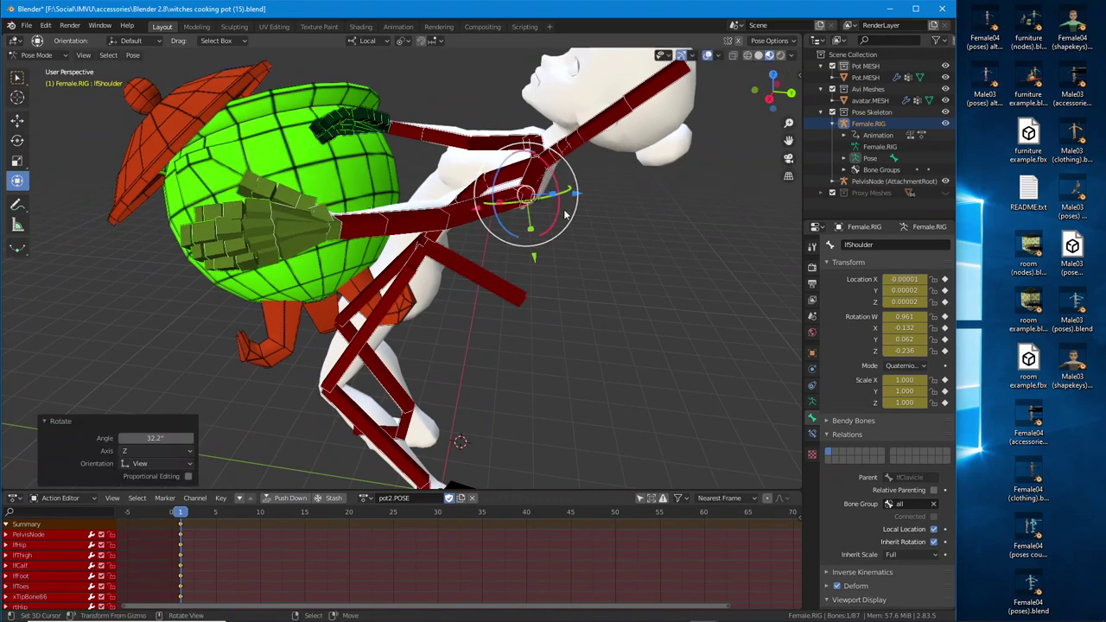
drag(515, 204, 529, 206)
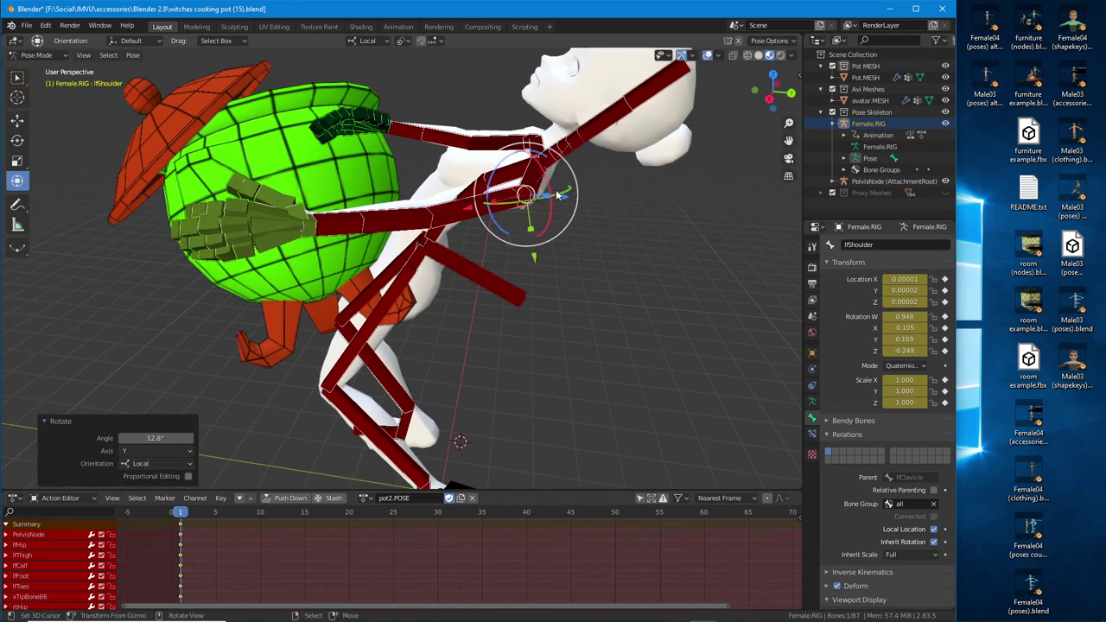
drag(570, 167, 582, 198)
click(582, 199)
middle_drag(581, 199, 523, 261)
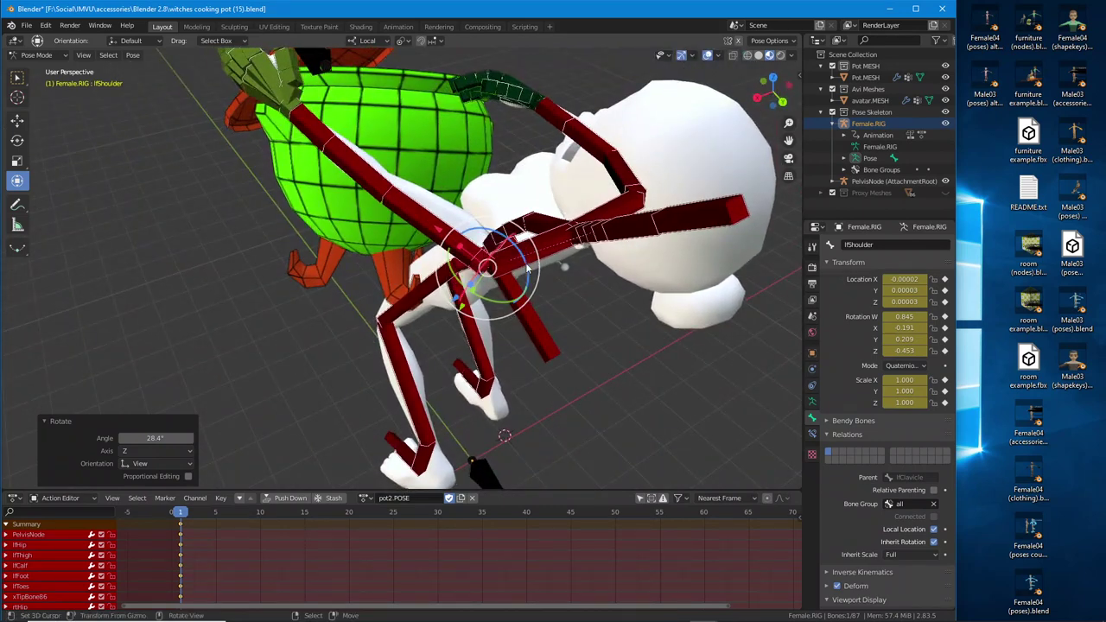
- Reorient the left clavicle bone with a free trackball rotation
click(516, 278)
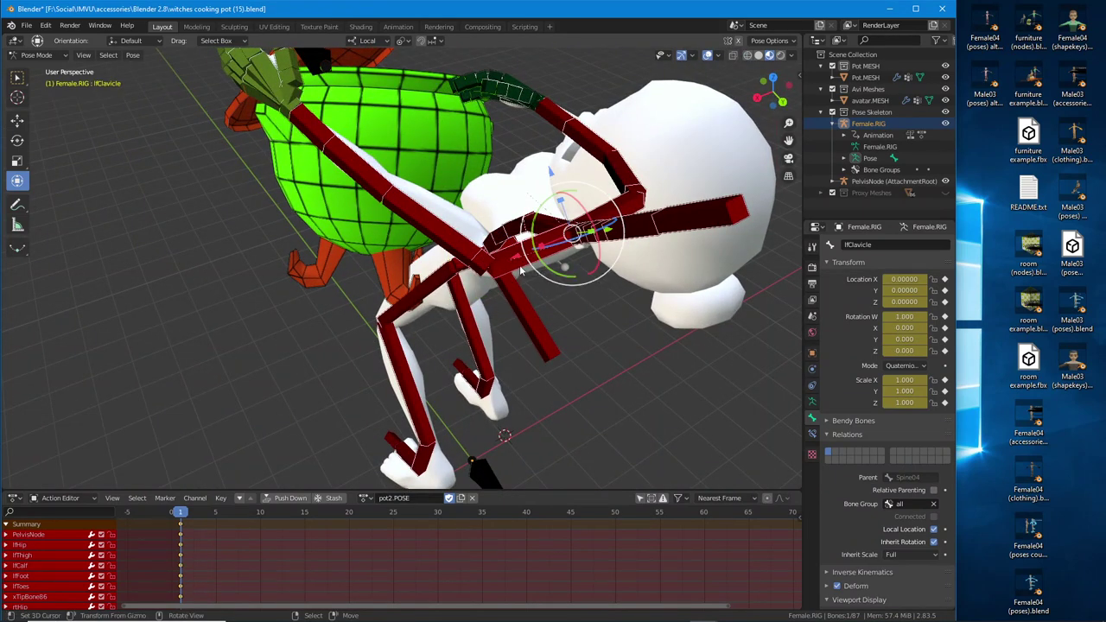
middle_drag(519, 264, 480, 255)
key(r)
key(r)
click(556, 261)
- Turn the left shoulder bone with a 4.58° and -41.3° trackball rotation and rotate it back slightly about its local Y axis
right_drag(457, 239, 452, 255)
right_click(448, 256)
middle_drag(451, 255, 527, 231)
shift+middle_drag(523, 238, 525, 335)
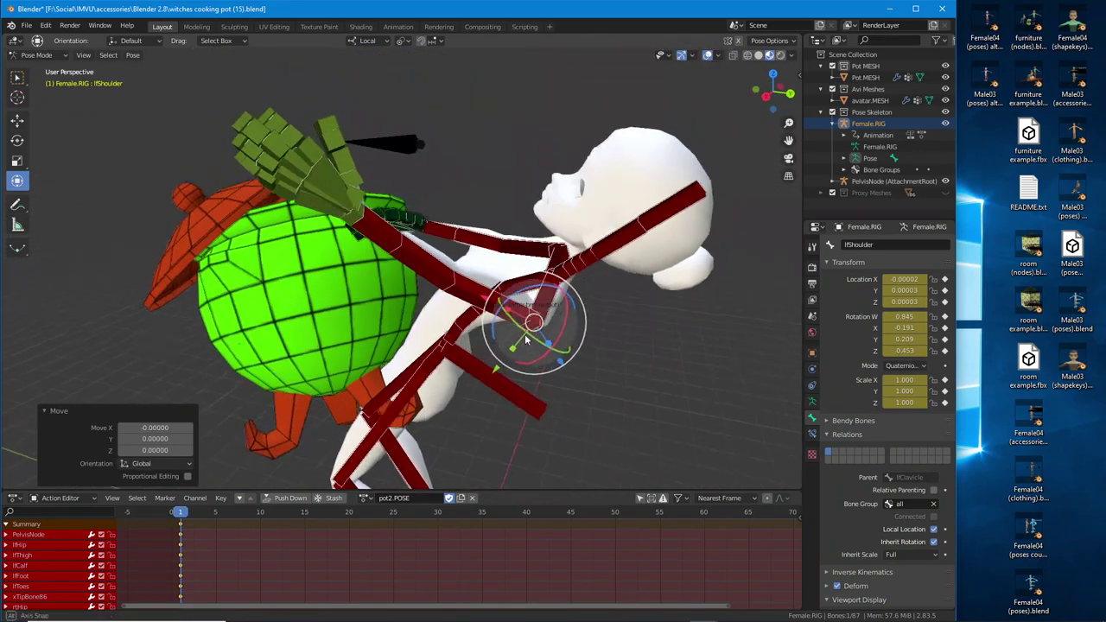
mouse_move(437, 273)
middle_down()
mouse_move(483, 259)
mouse_move(518, 268)
mouse_move(441, 296)
middle_up()
key(r)
key(r)
click(518, 265)
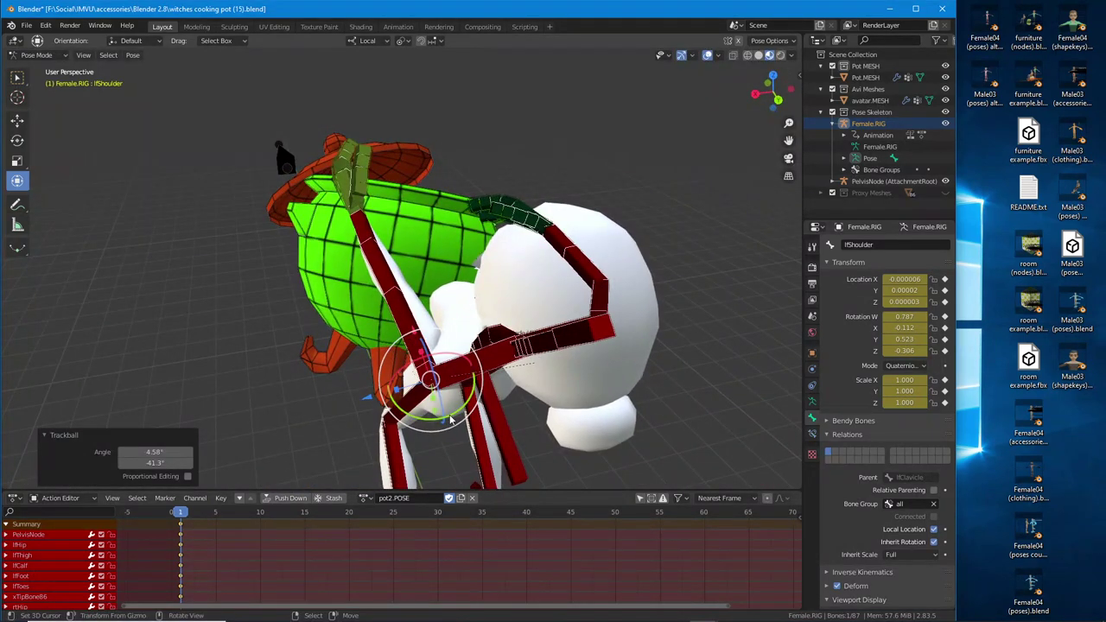
drag(449, 419, 424, 338)
- Bend the left elbow bone 27° about the view axis and rotate it 26.3° about its local X axis
right_click(358, 287)
middle_drag(424, 338, 458, 266)
drag(481, 269, 473, 260)
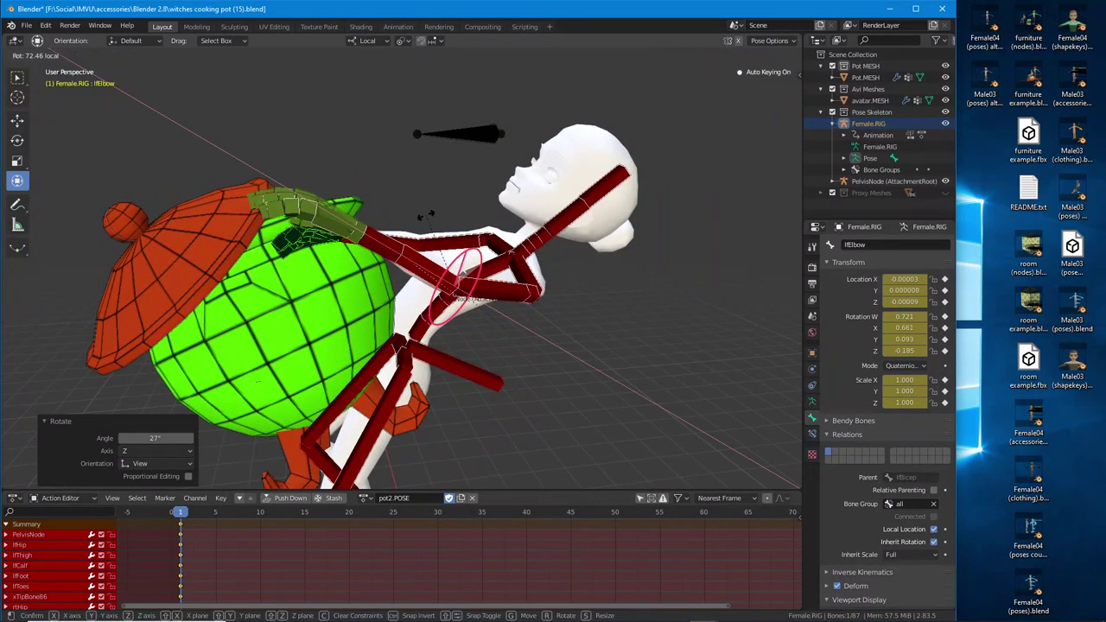
click(464, 231)
middle_drag(463, 230, 342, 279)
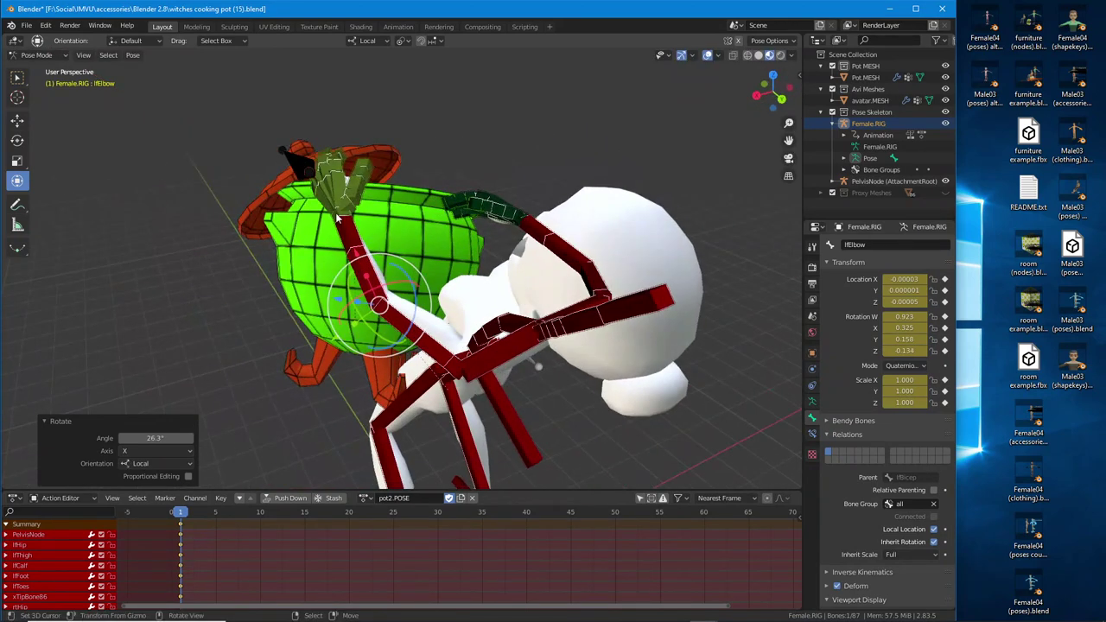
- Rotate the left hand bone 19.6° about the view axis over the pot's rim
right_click(337, 213)
middle_drag(336, 214, 304, 235)
drag(389, 178, 398, 194)
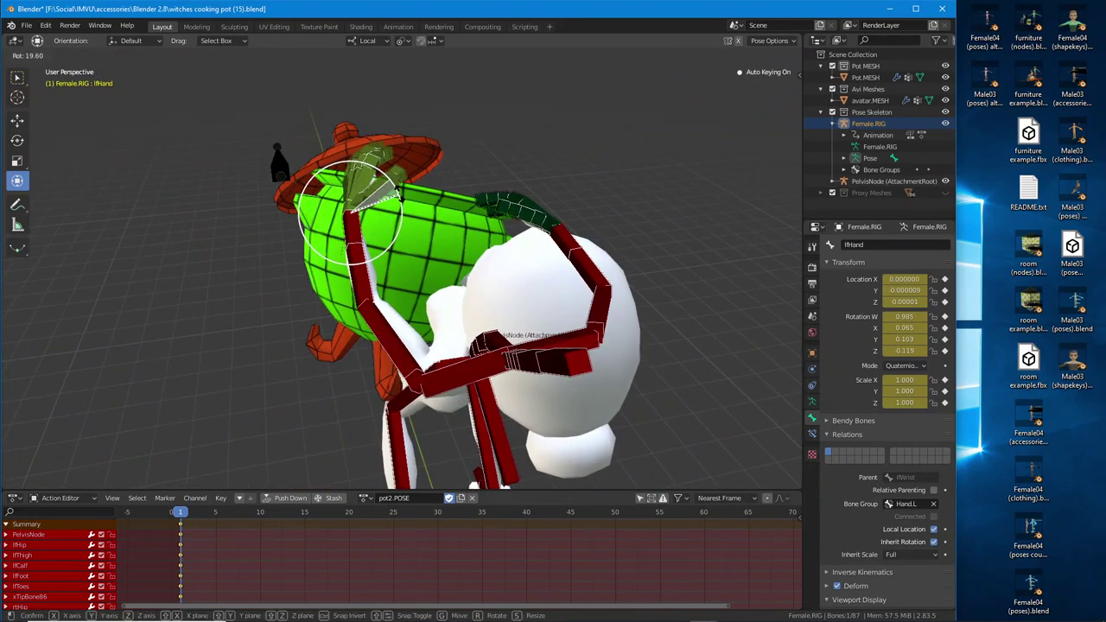
click(399, 197)
middle_drag(399, 197, 375, 291)
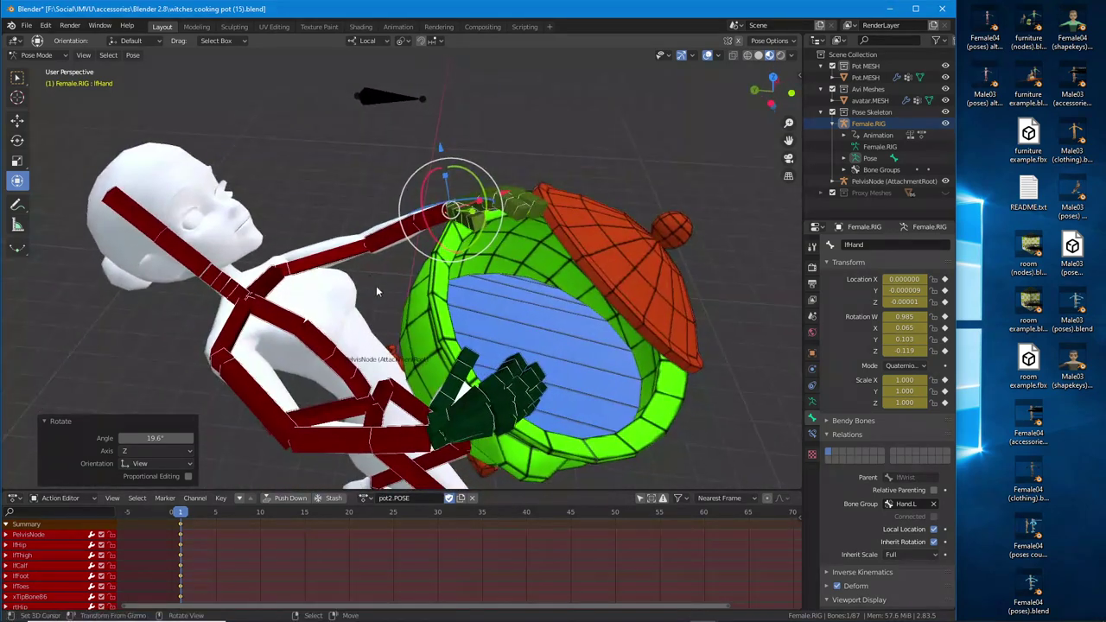
- Raise the left clavicle bone and rotate the left shoulder bone -14.2° about its local Y axis
click(291, 268)
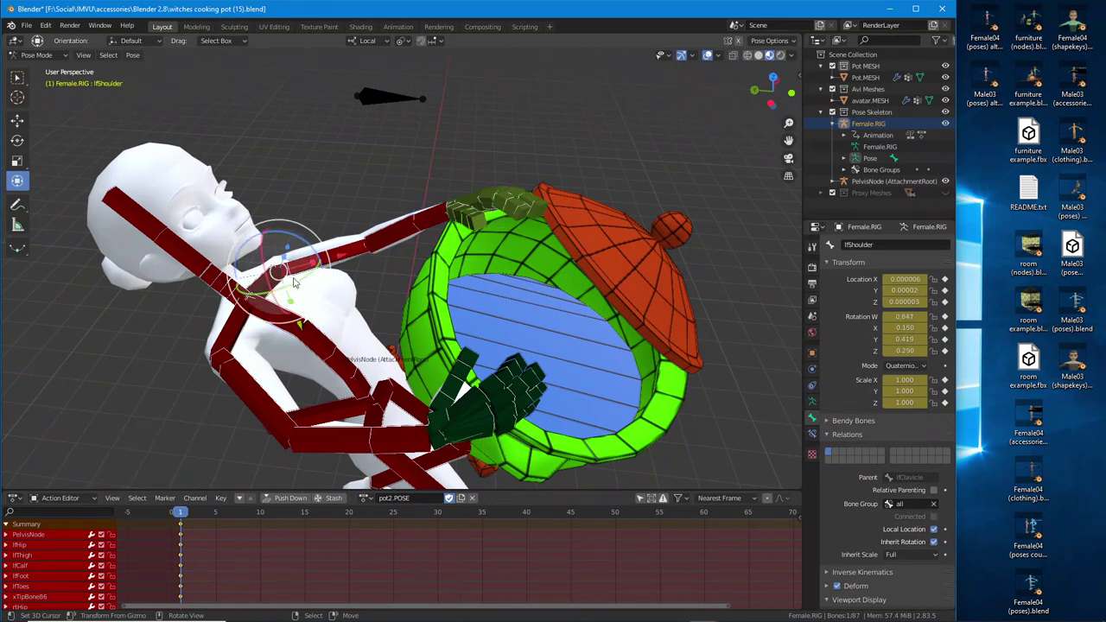
middle_drag(293, 281, 445, 268)
click(531, 282)
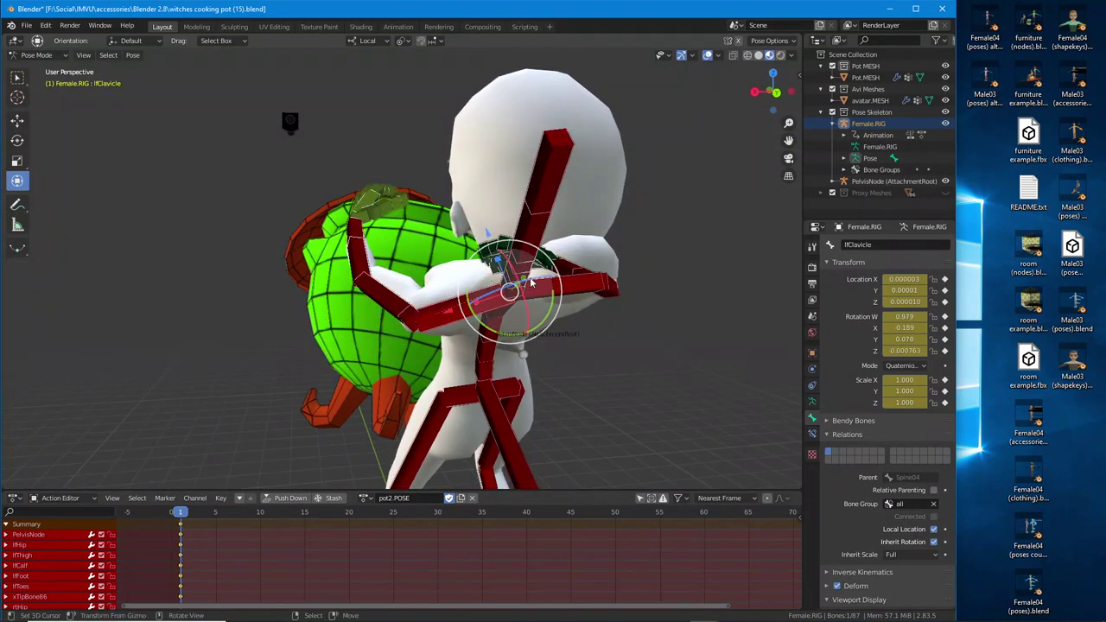
drag(460, 310, 402, 303)
click(406, 295)
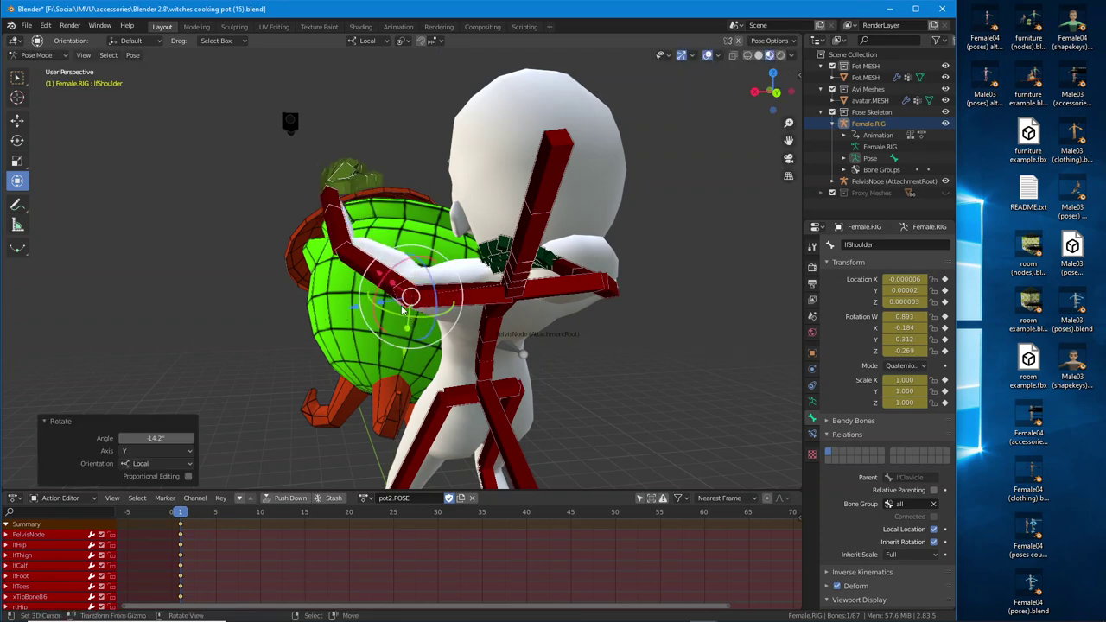
middle_drag(422, 304, 510, 281)
drag(528, 242, 523, 244)
- Rotate the left elbow bone -6.89° about its local X axis
middle_drag(525, 278, 340, 247)
click(377, 243)
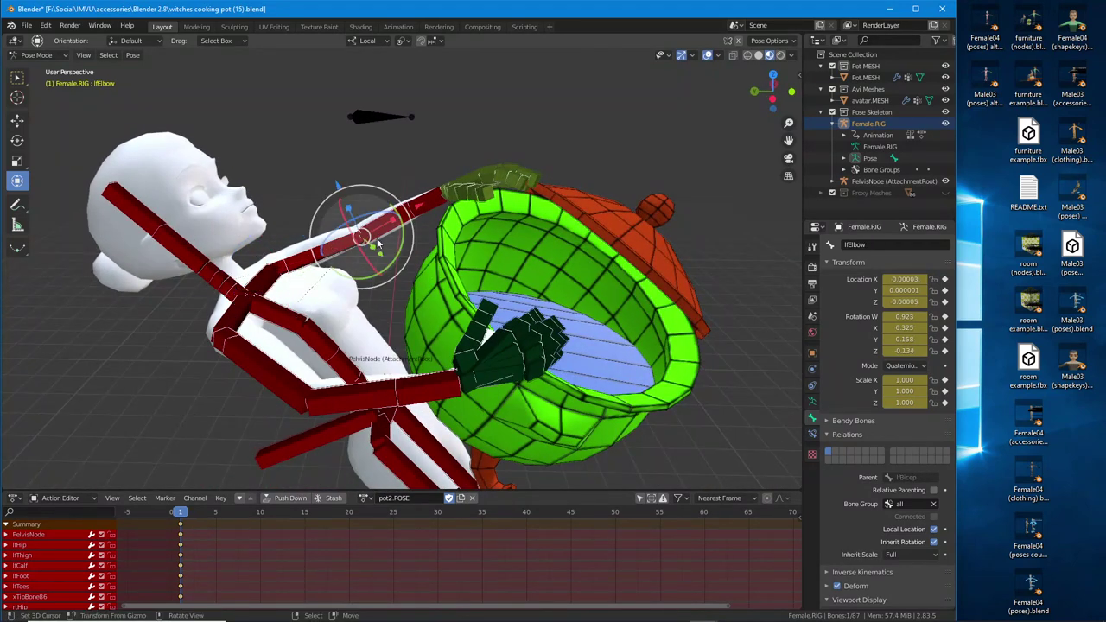
drag(376, 272, 372, 264)
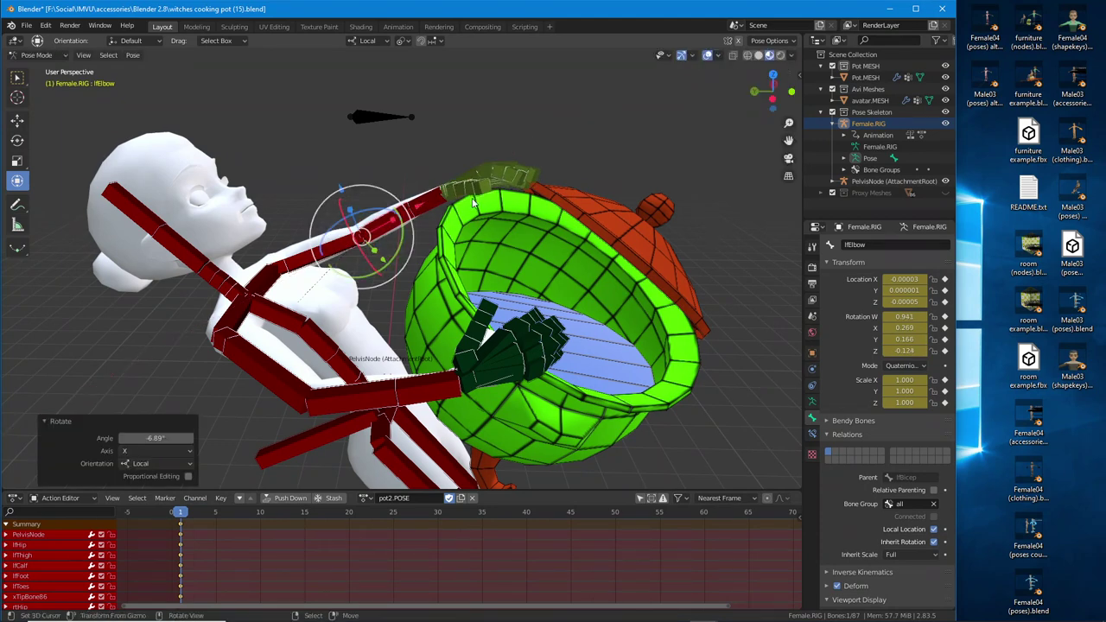
- Rotate the left hand bone 12.9° about its local Y axis
click(443, 190)
middle_drag(443, 190, 477, 201)
drag(449, 148, 447, 112)
key(ctrl+z)
scroll(445, 151, up, 2)
right_click(433, 149)
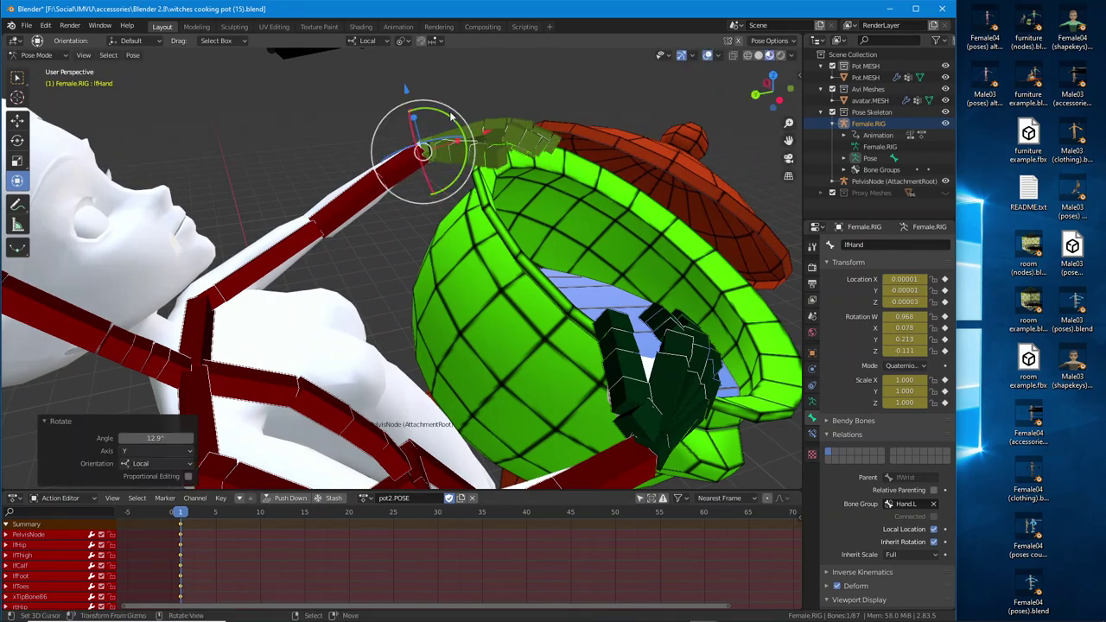
- Try rotating the Neck02 bone -17.7° about its local Z axis
scroll(462, 186, down, 3)
middle_drag(482, 281, 499, 205)
click(498, 206)
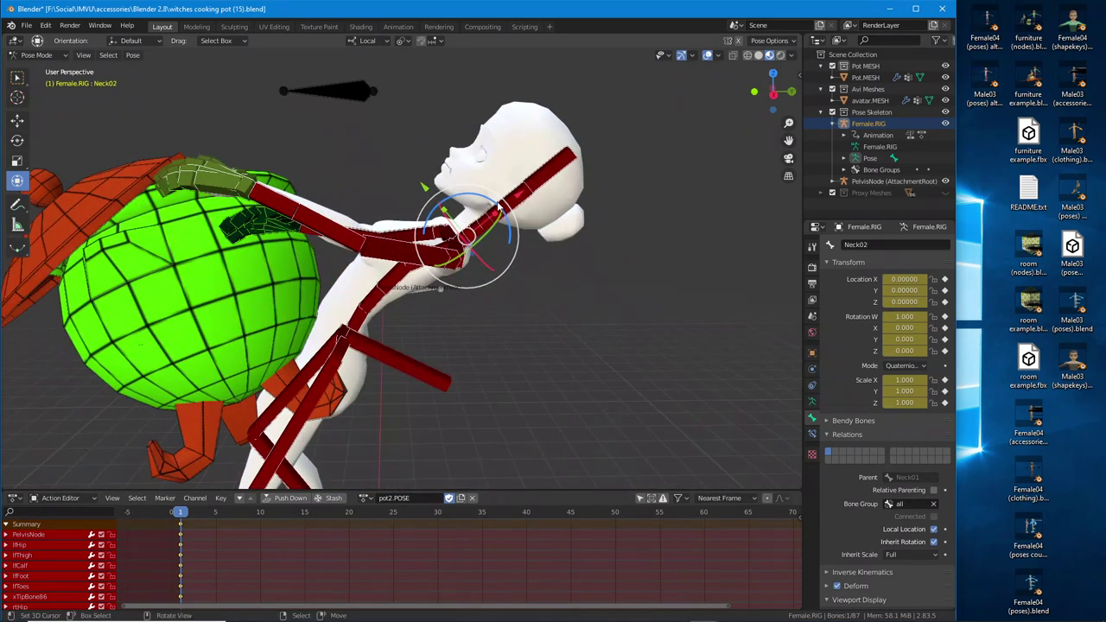
drag(495, 206, 510, 222)
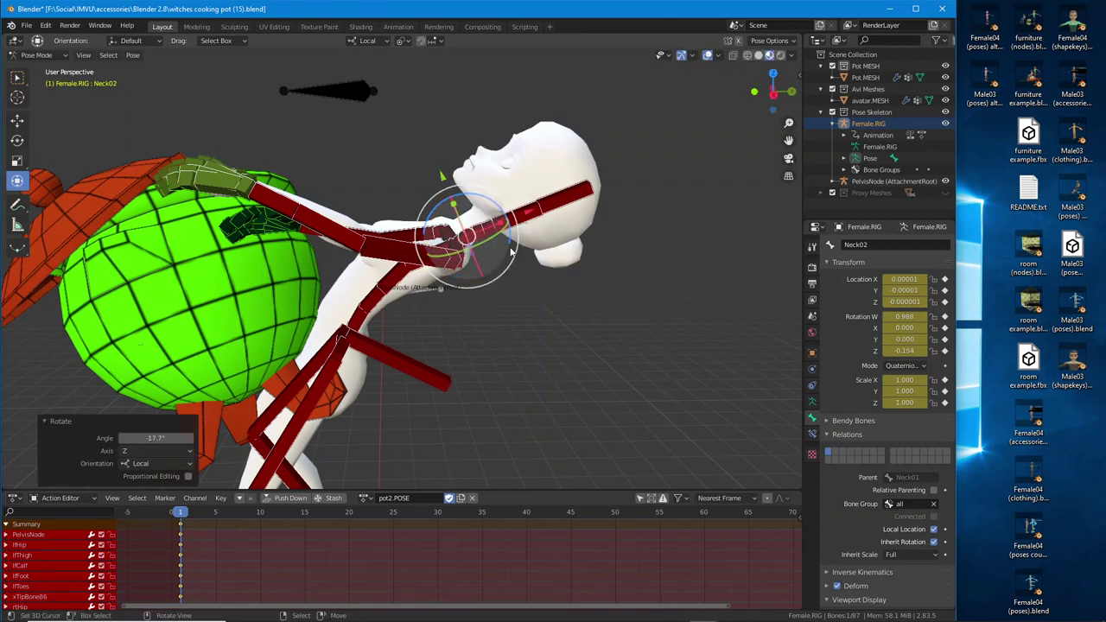
key(ctrl+z)
- Tilt the neck back by rotating the Neck01 bone, and rotate the Head bone 18.6° about the view axis
scroll(471, 238, up, 1)
middle_drag(486, 231, 490, 230)
click(492, 228)
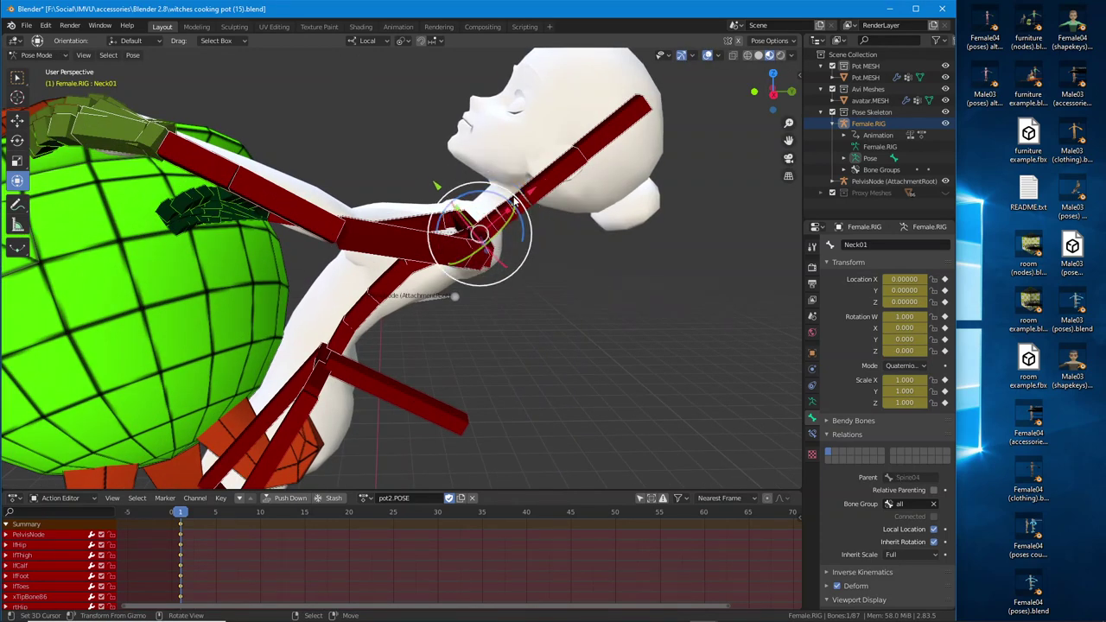
drag(515, 201, 524, 212)
click(556, 203)
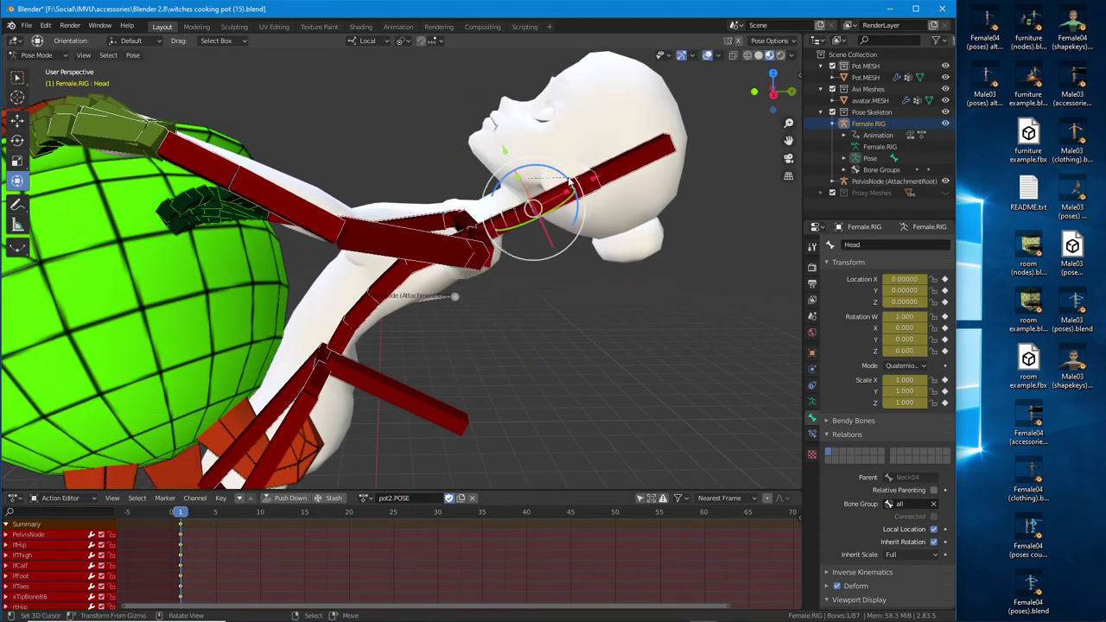
drag(570, 181, 537, 223)
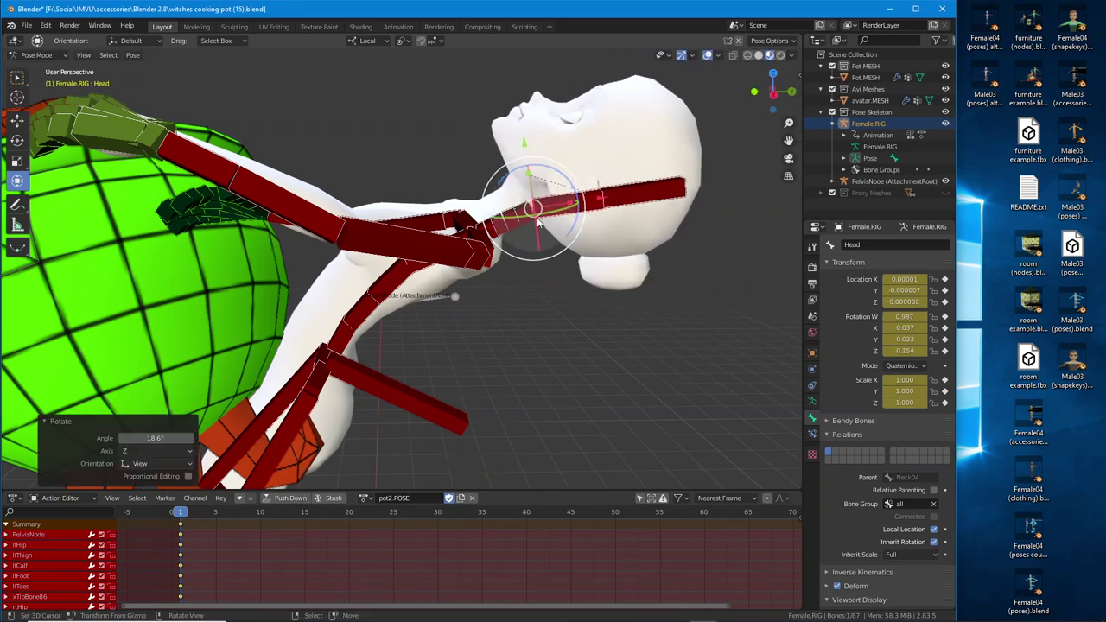
- Hide the Pose Skeleton collection to examine the avatar's whole pose around the pot, and show the skeleton again for posing
scroll(470, 280, down, 3)
middle_drag(363, 324, 446, 327)
scroll(403, 256, up, 1)
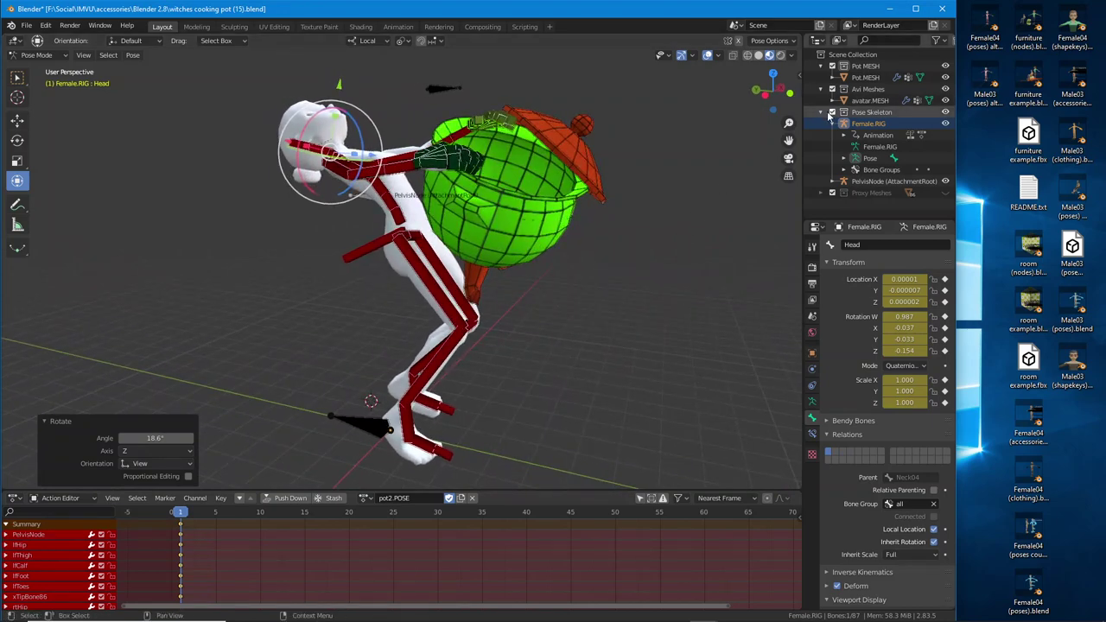
click(832, 113)
middle_drag(467, 190, 501, 302)
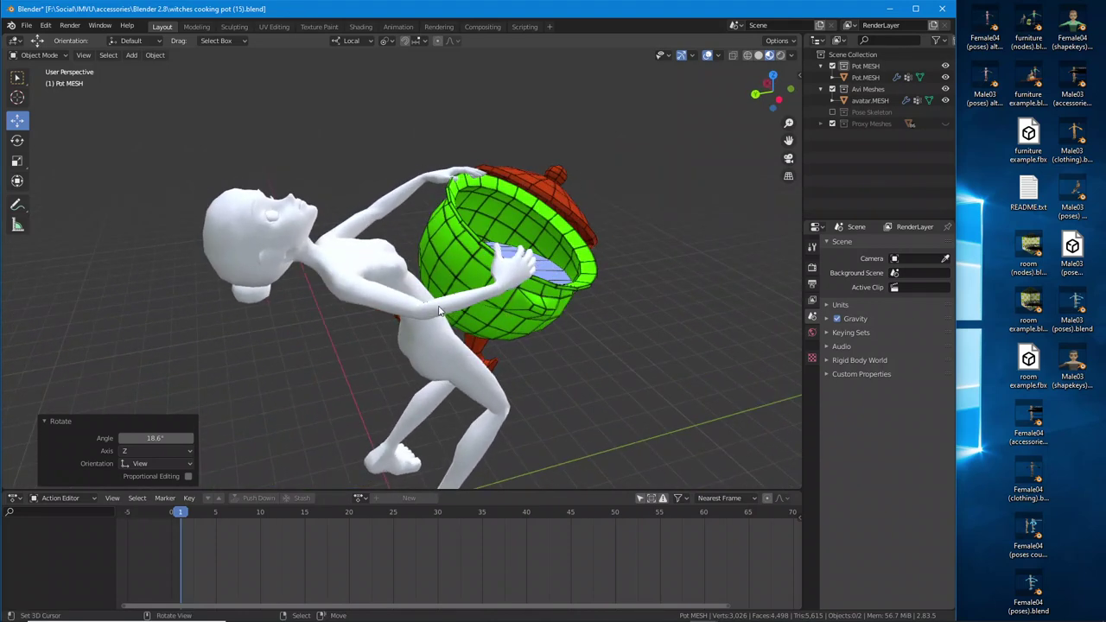
click(432, 313)
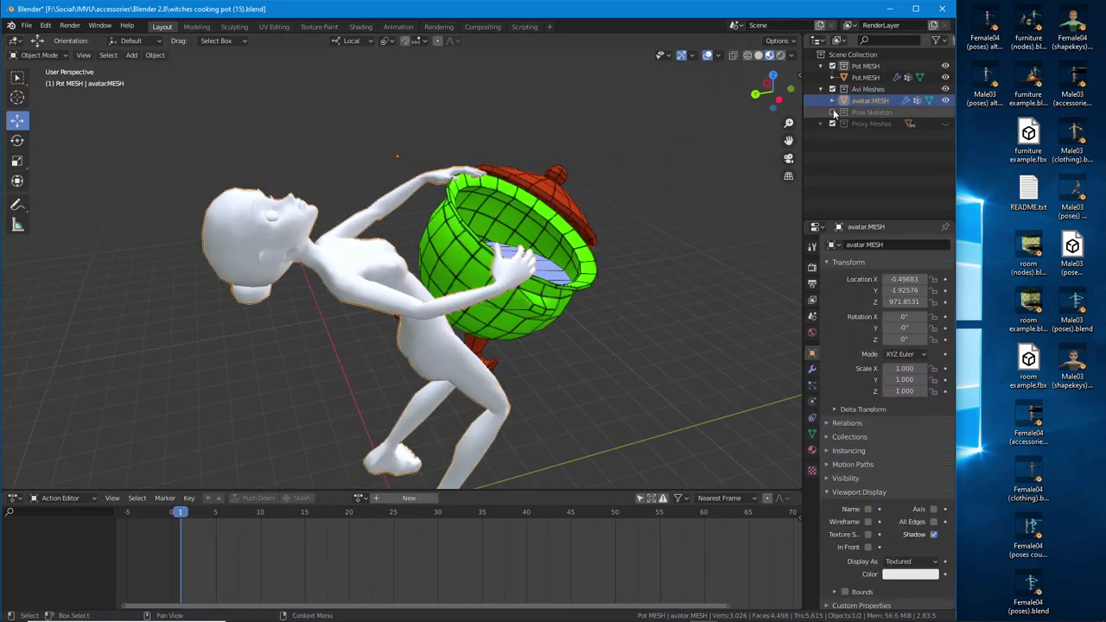
click(832, 112)
shift+click(823, 112)
- Rotate the right elbow bone slightly about its local Y axis to bring the hand closer to the pot
click(447, 313)
middle_drag(446, 314, 516, 325)
scroll(516, 325, up, 2)
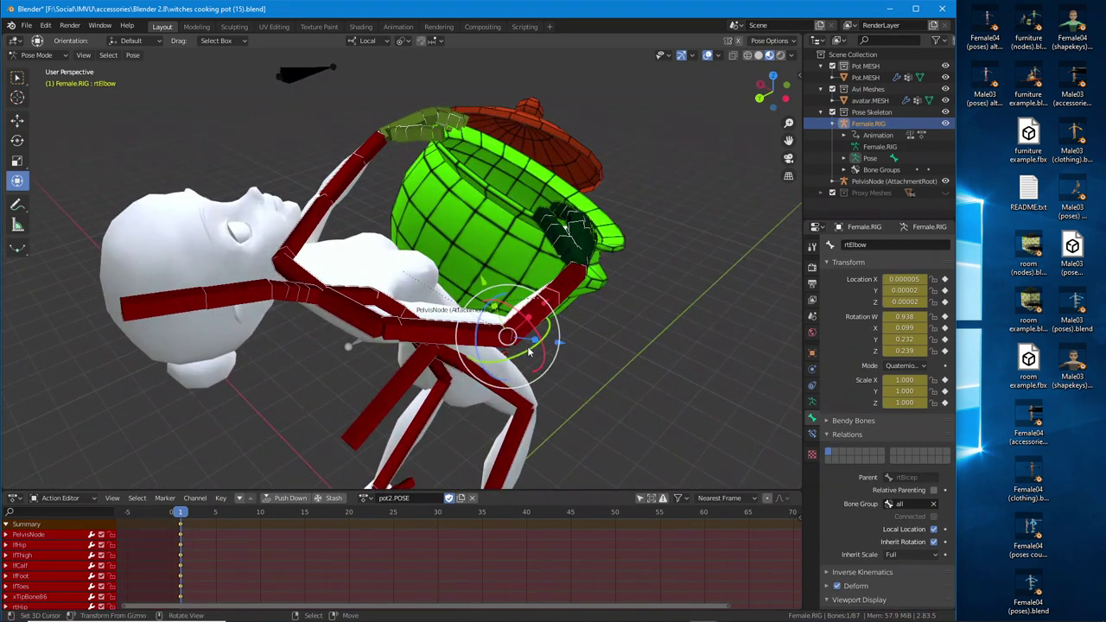
drag(528, 352, 547, 332)
- Try rotating the right thumb's metacarpal bone and the right hand bone beside the pot's rim
right_click(570, 265)
middle_drag(594, 284, 605, 337)
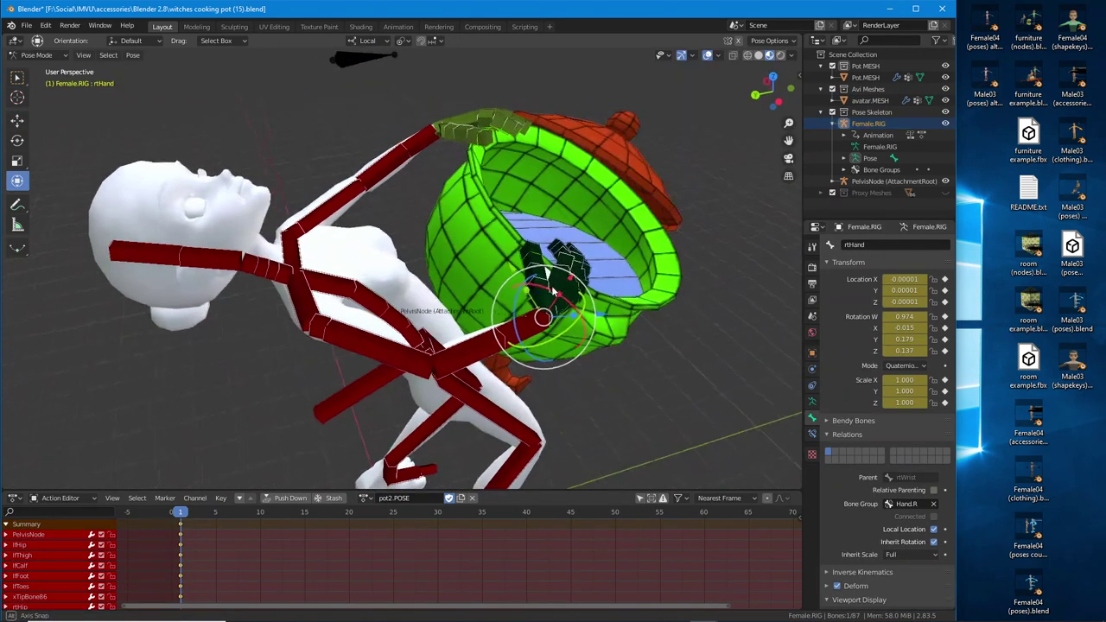
scroll(640, 354, up, 4)
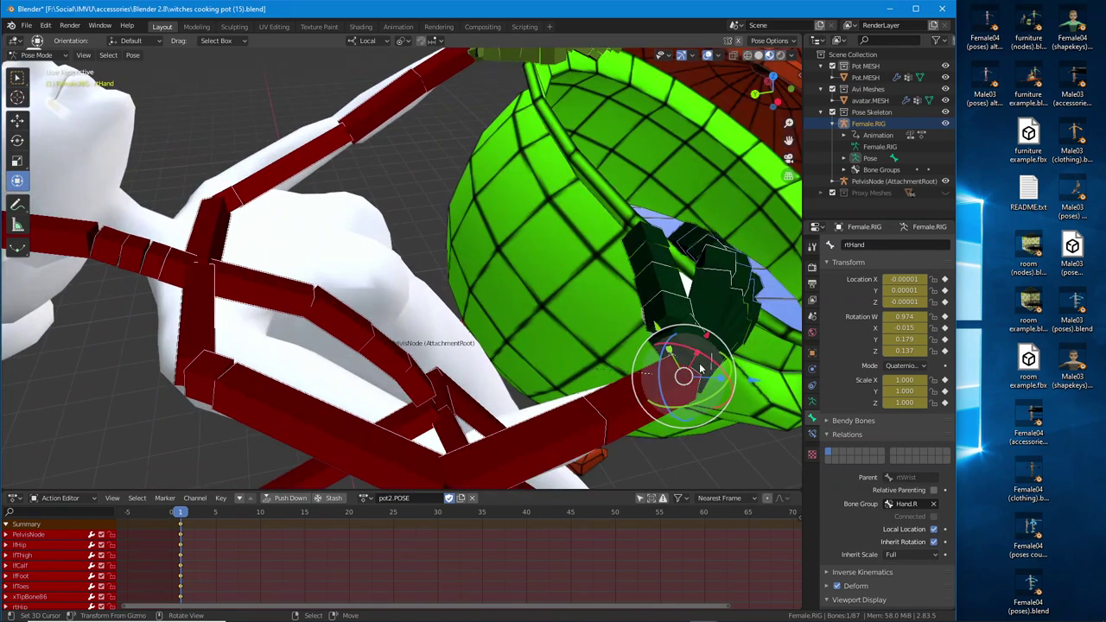
click(700, 369)
middle_drag(698, 359, 533, 307)
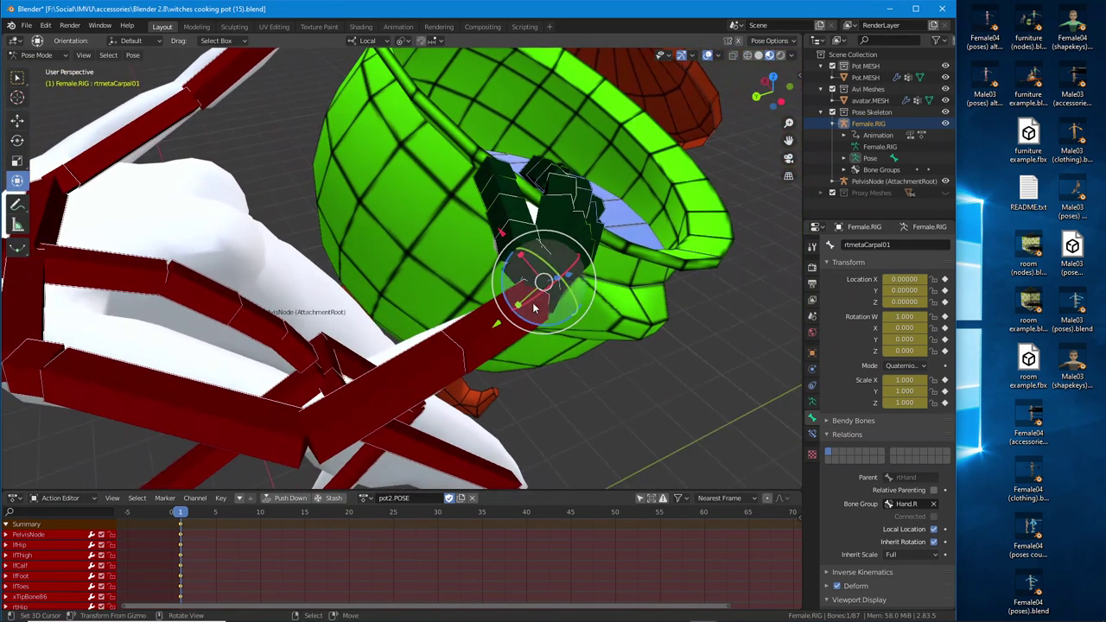
drag(571, 265, 545, 296)
key(ctrl+z)
key(ctrl+z)
key(r)
key(x)
key(x)
key(ctrl+z)
- Rotate the right hand bone slightly about the Y axis beside the pot's rim
right_click(544, 297)
click(553, 307)
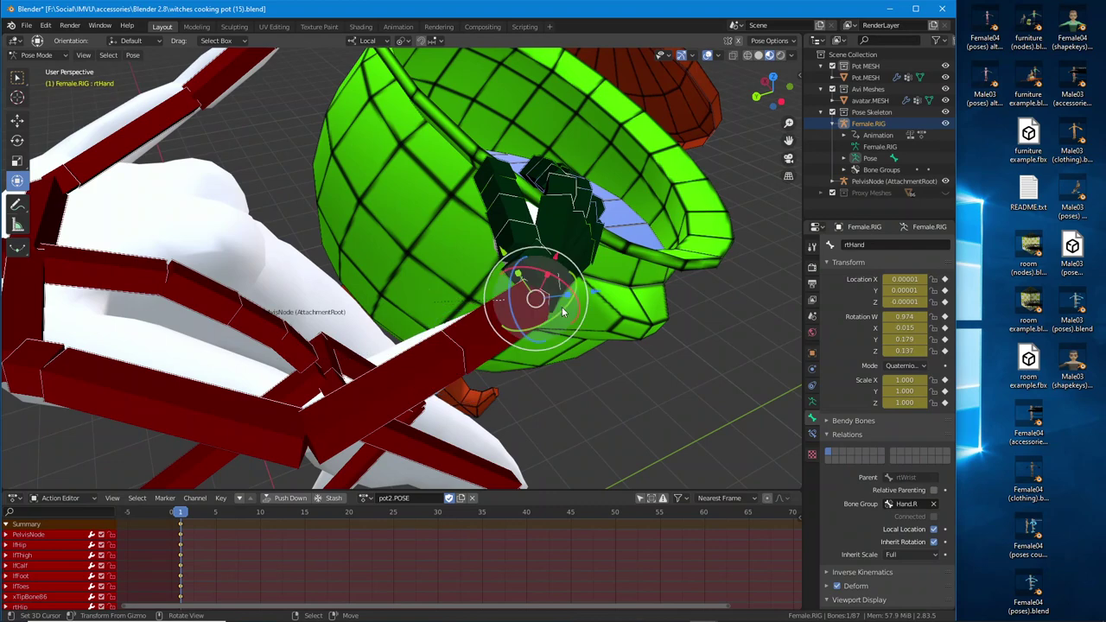
key(r)
key(y)
key(y)
drag(558, 313, 559, 315)
- Adjust the rotation of the right bicep bone slightly
middle_drag(559, 314, 453, 328)
click(75, 272)
middle_drag(76, 272, 181, 249)
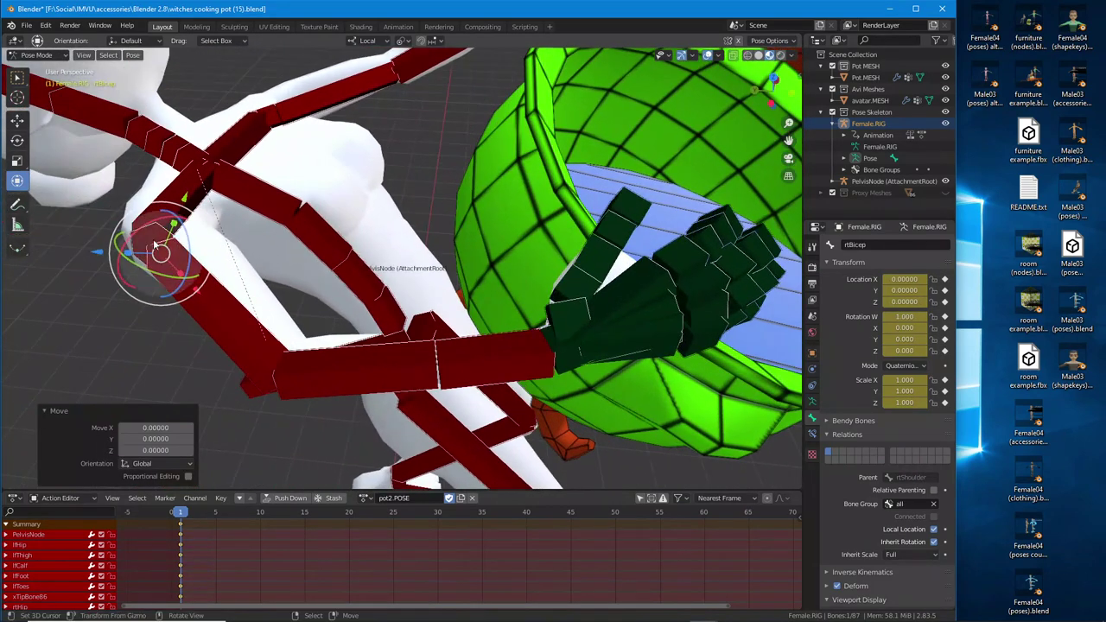
drag(195, 233, 193, 234)
- Rotate the right thumb's first bone 21.9° about its local Z axis
middle_drag(299, 309, 404, 402)
click(387, 356)
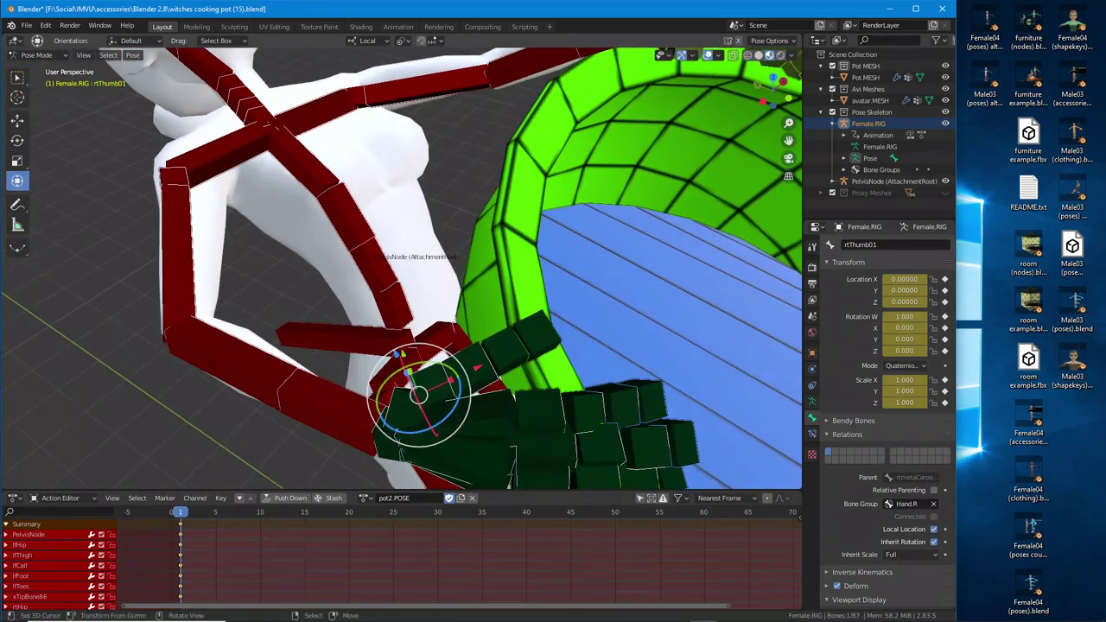
drag(412, 434, 430, 429)
middle_drag(429, 429, 527, 345)
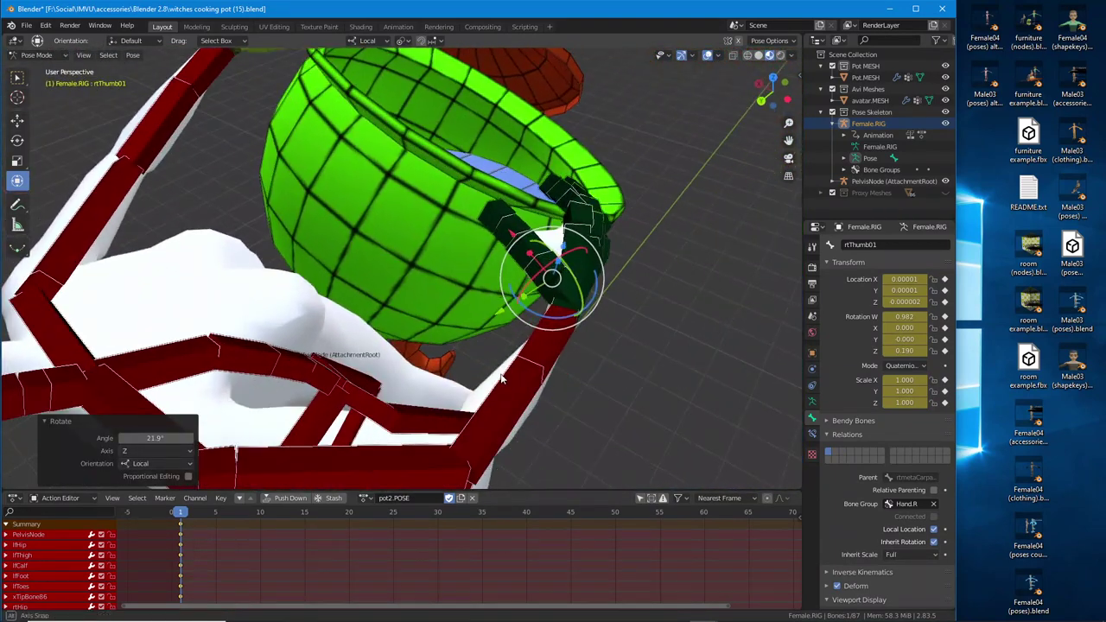
- Refine the right hand bone's orientation against the pot's rim with three small rotations
right_click(570, 312)
drag(607, 291, 610, 297)
drag(543, 320, 546, 326)
drag(606, 296, 608, 285)
middle_drag(609, 285, 329, 363)
- Rotate the right elbow bone slightly, and rotate the right hand bone -11.7° about its local Z axis
right_click(230, 345)
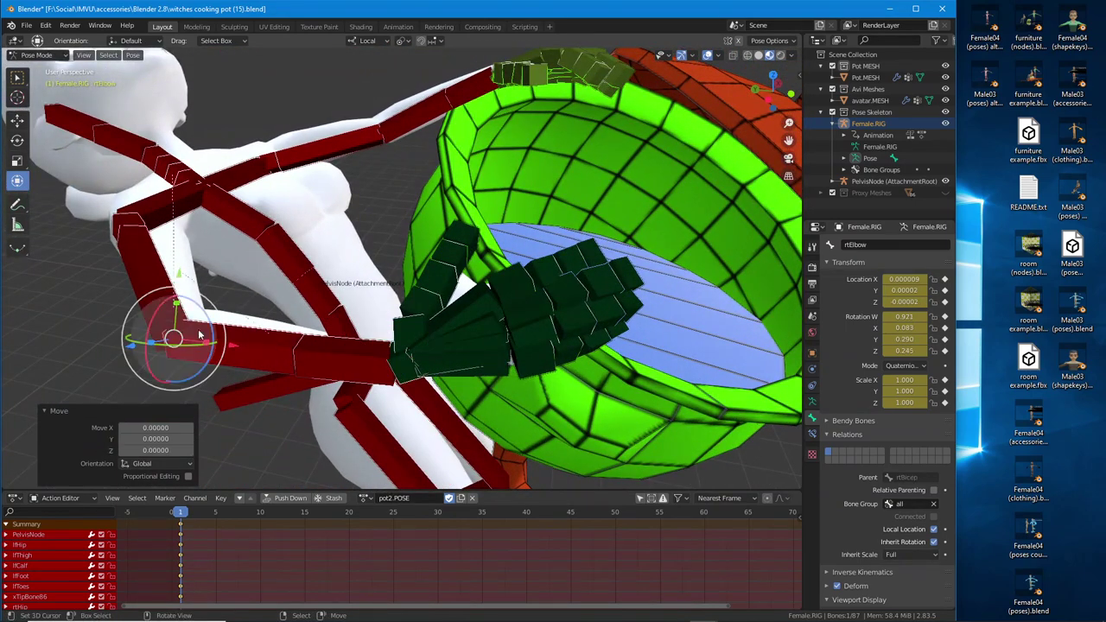
mouse_move(211, 336)
mouse_down()
mouse_move(211, 323)
mouse_move(213, 335)
mouse_up()
middle_drag(224, 337, 298, 339)
right_click(371, 327)
drag(410, 320, 411, 330)
middle_drag(411, 330, 436, 315)
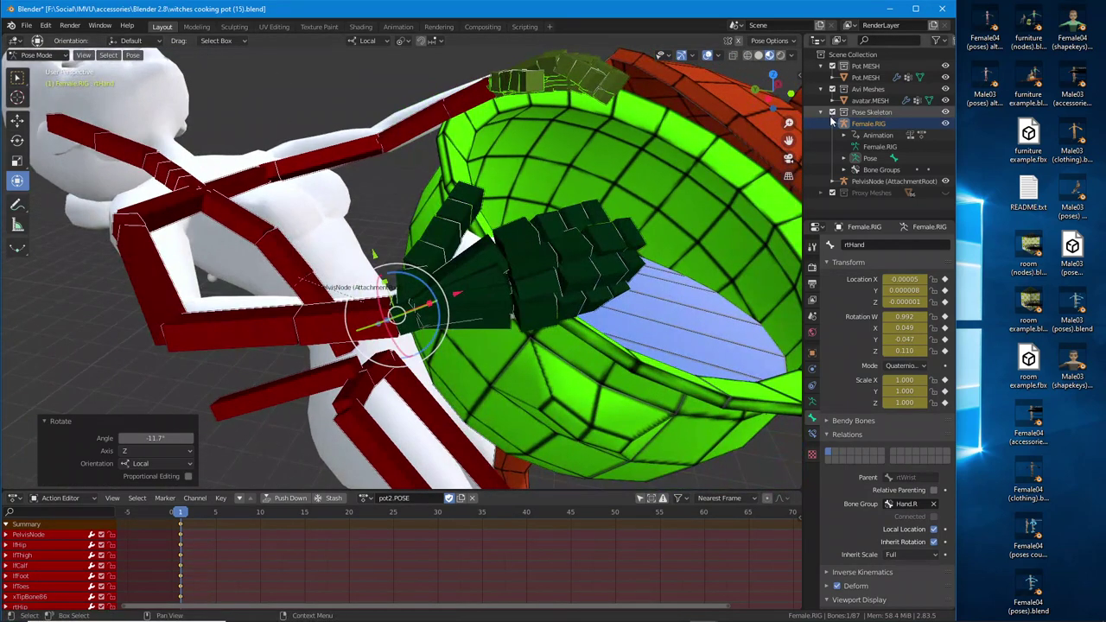
- Hide the Pose Skeleton and Avi Meshes collections to inspect the pot, and show both again for posing
click(833, 113)
middle_drag(501, 250, 777, 138)
click(833, 89)
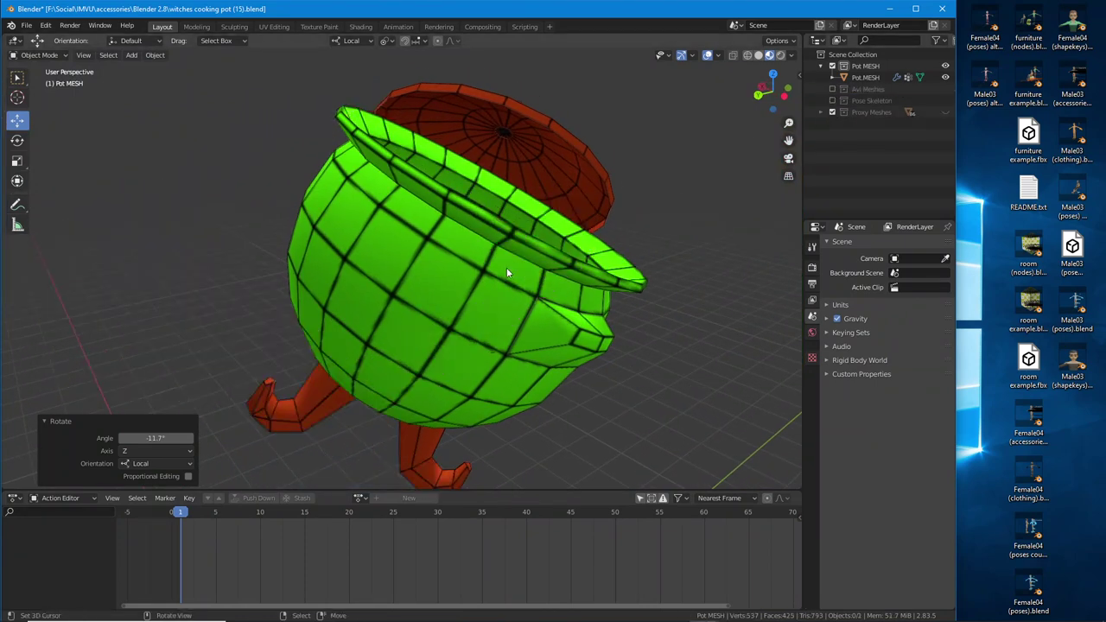
click(833, 90)
click(833, 112)
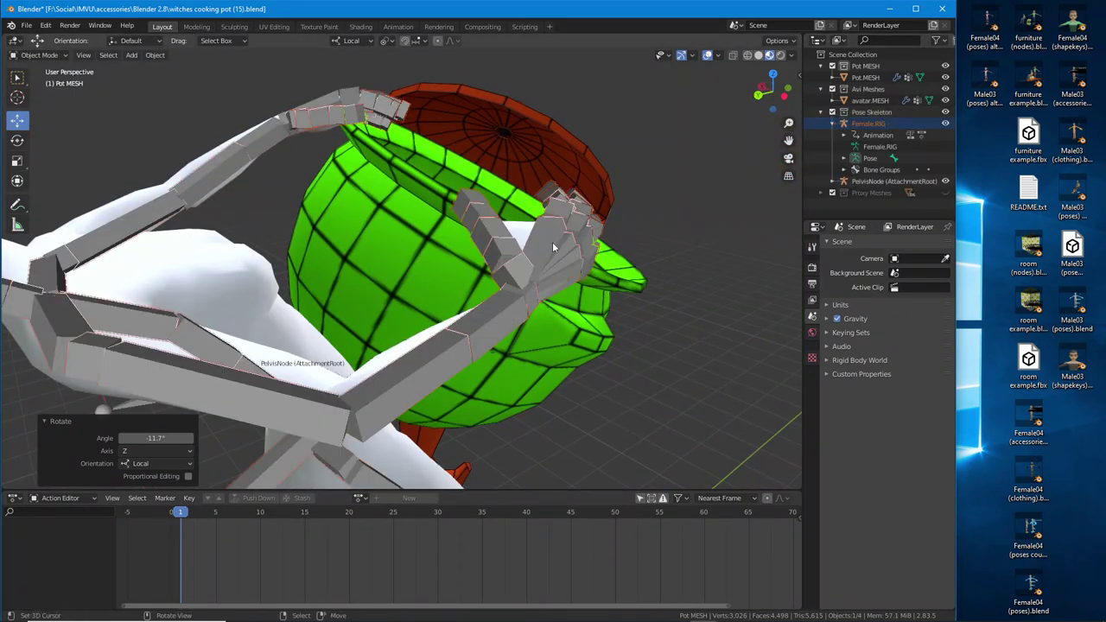
key(ctrl+Tab)
- Rotate the right thumb's metacarpal bone about its local Y axis and the right hand bone -10° about its local X axis
click(527, 289)
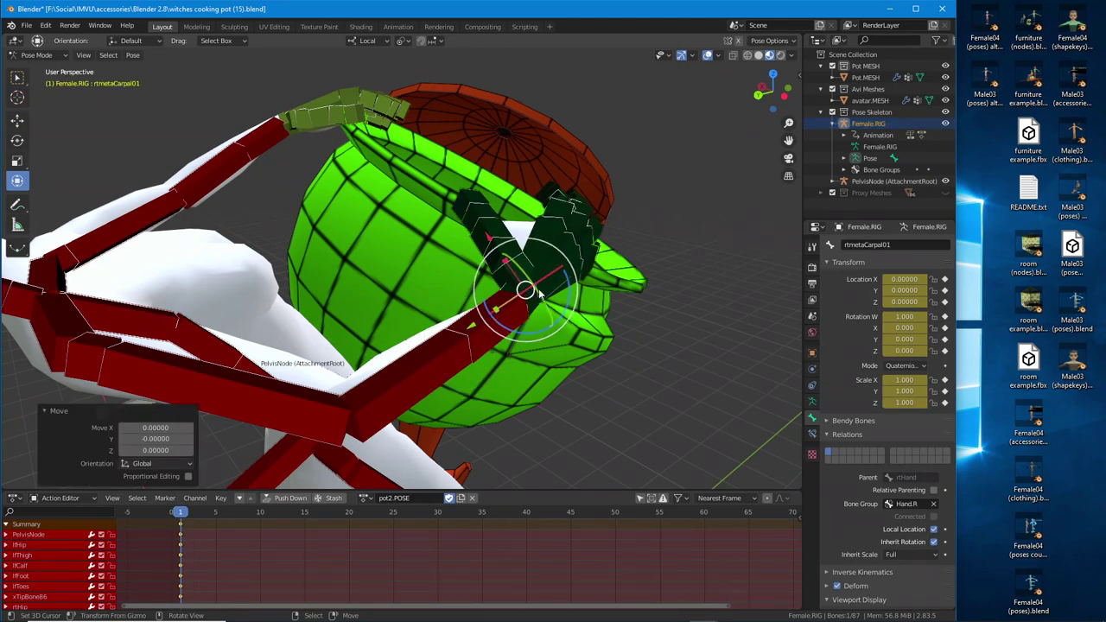
key(r)
key(y)
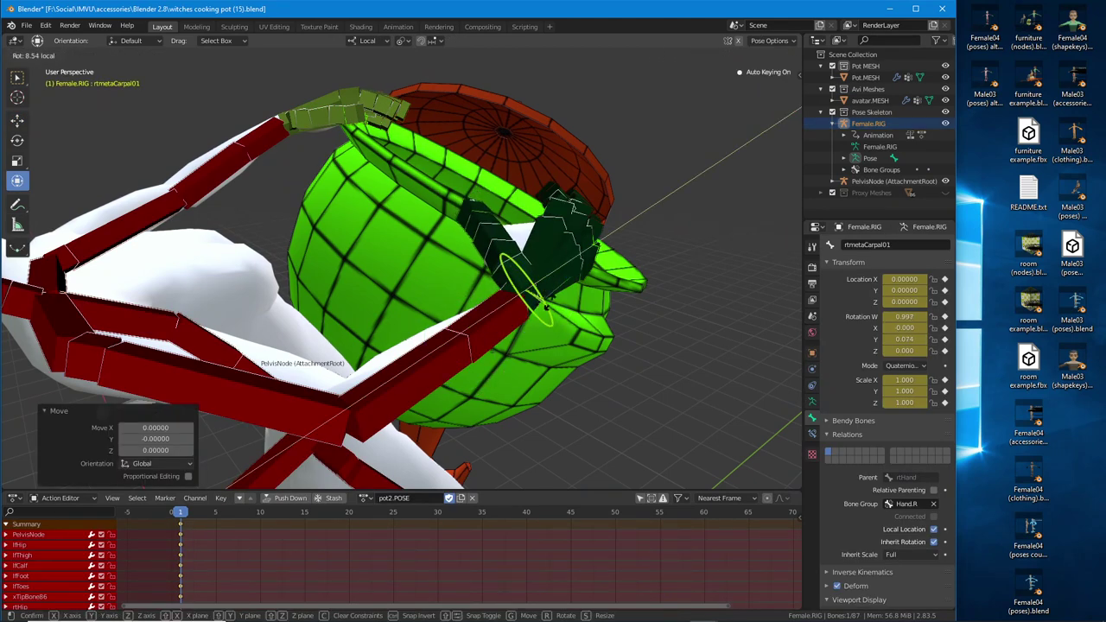
drag(540, 308, 551, 323)
right_click(520, 310)
middle_drag(551, 318, 449, 311)
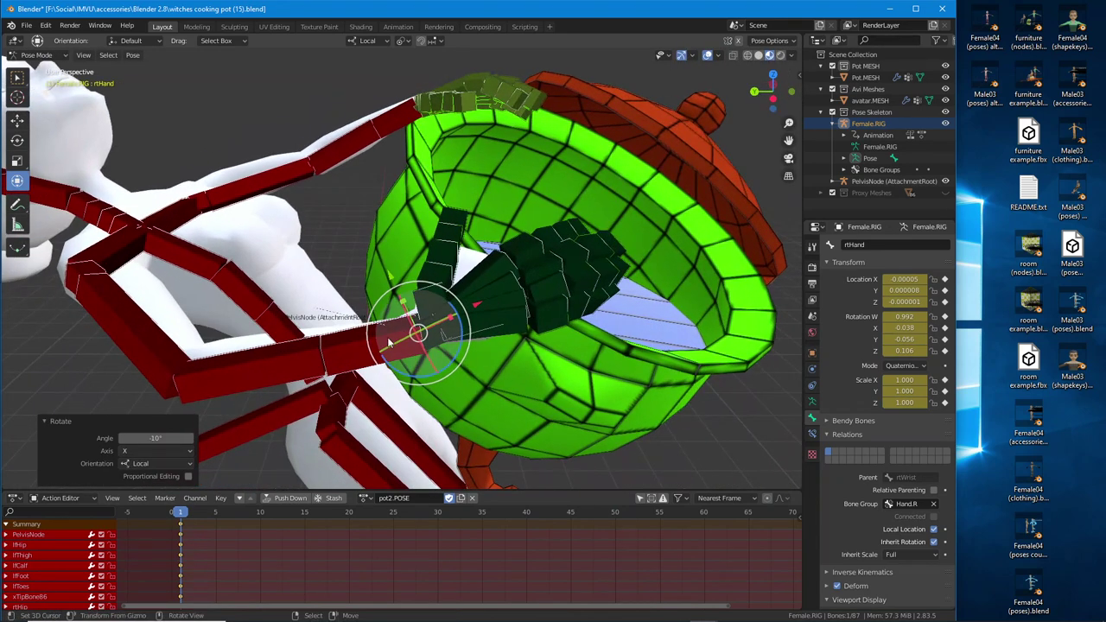
- Rotate the right elbow bone slightly, and rotate the right shoulder bone 5.38° about the view axis
click(265, 338)
drag(224, 356, 218, 344)
click(80, 273)
middle_drag(203, 285, 271, 290)
drag(256, 244, 256, 251)
click(257, 246)
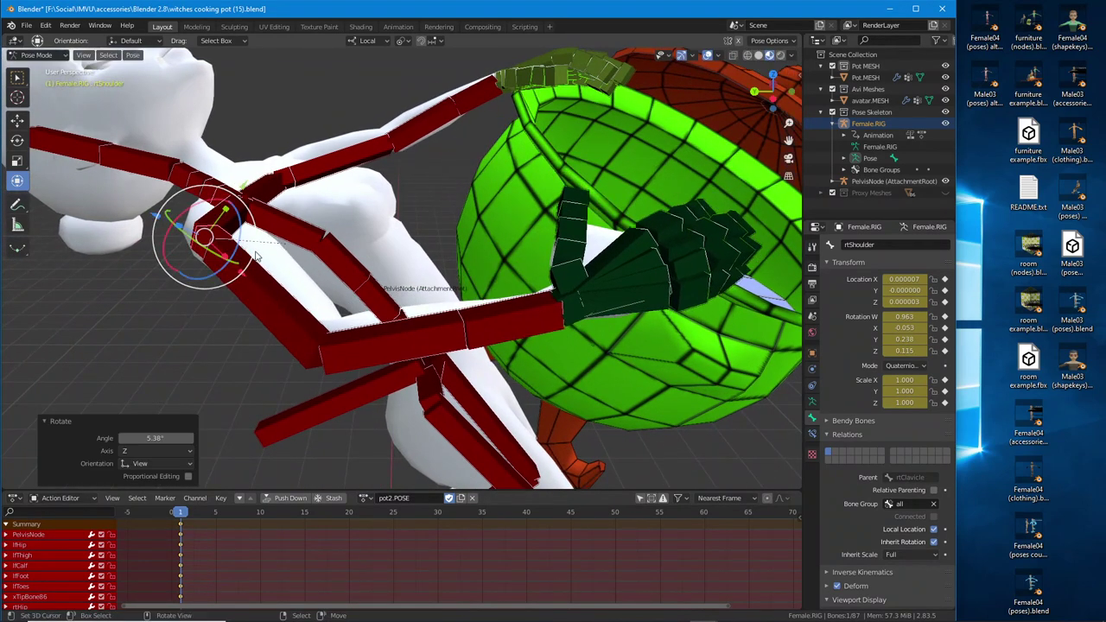
- Examine the right arm's joints and hand against the pot with the Pose Skeleton collection hidden, and show the skeleton again
middle_drag(257, 247, 429, 292)
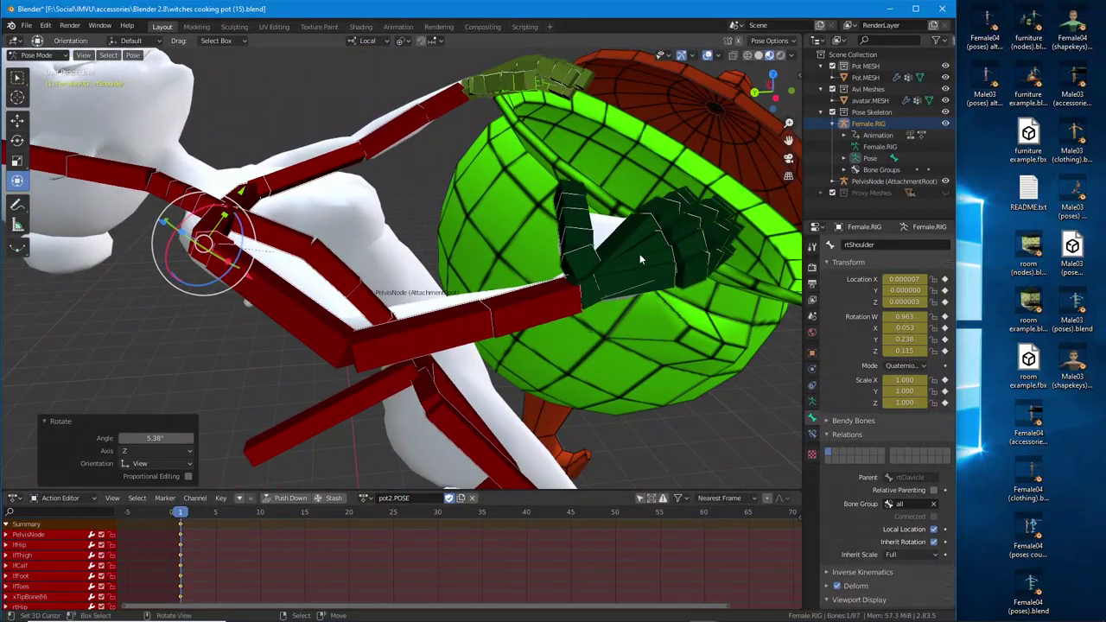
middle_drag(639, 259, 533, 282)
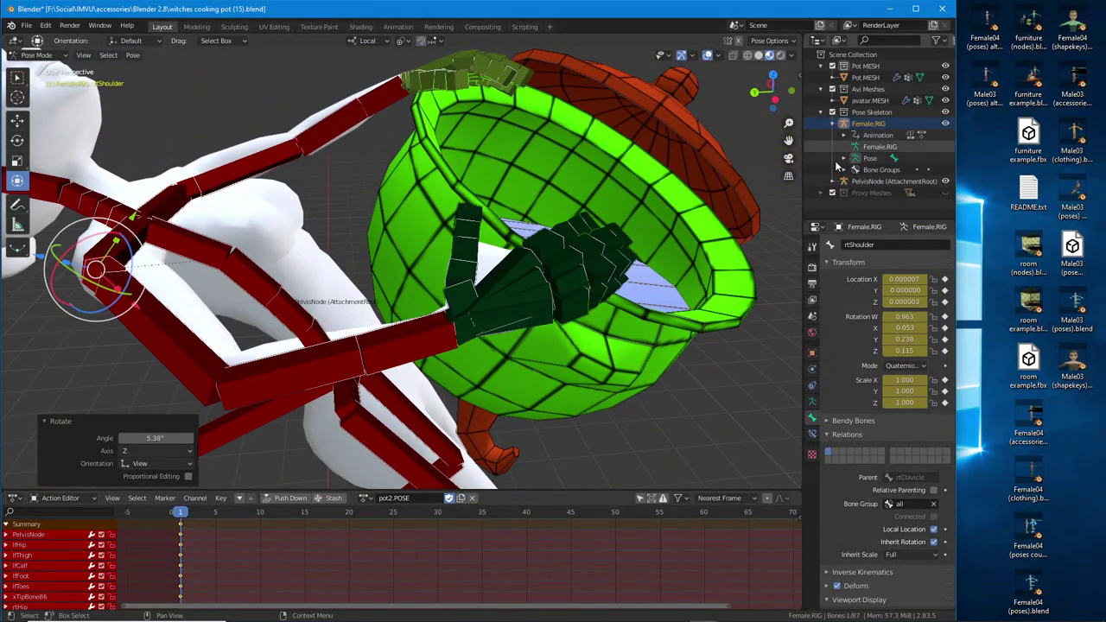
click(832, 113)
middle_drag(673, 225, 550, 275)
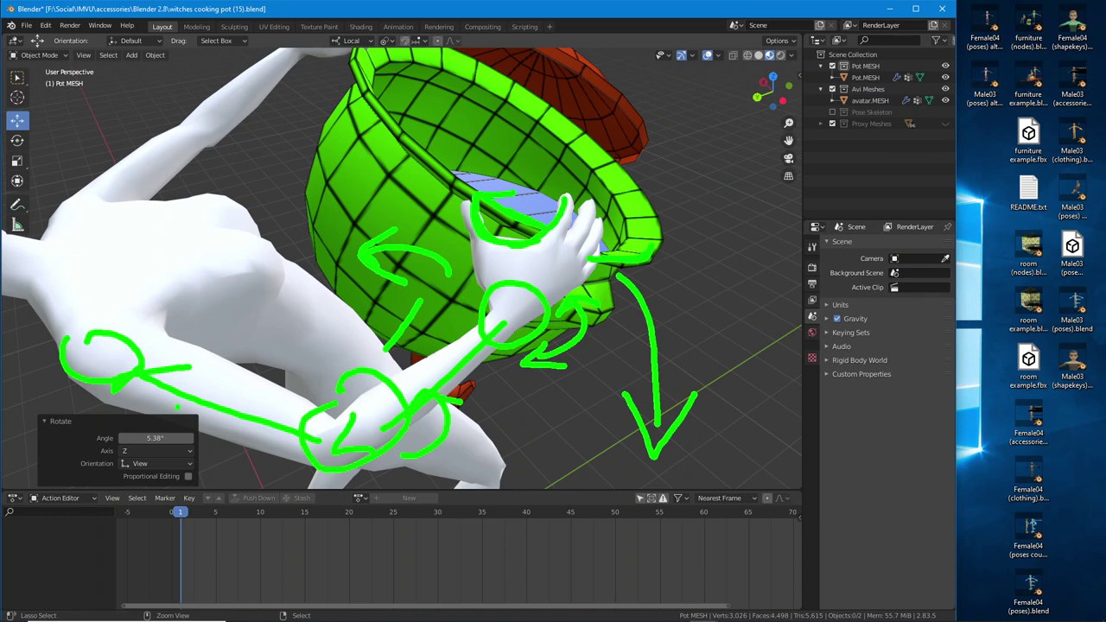
key(Escape)
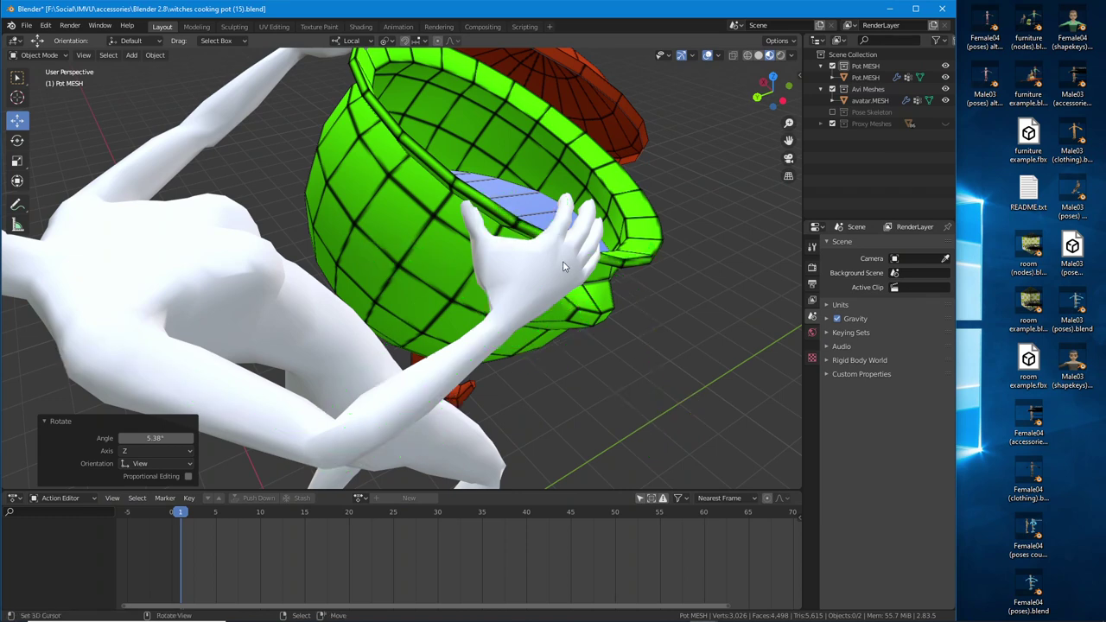
middle_drag(602, 282, 738, 223)
click(832, 111)
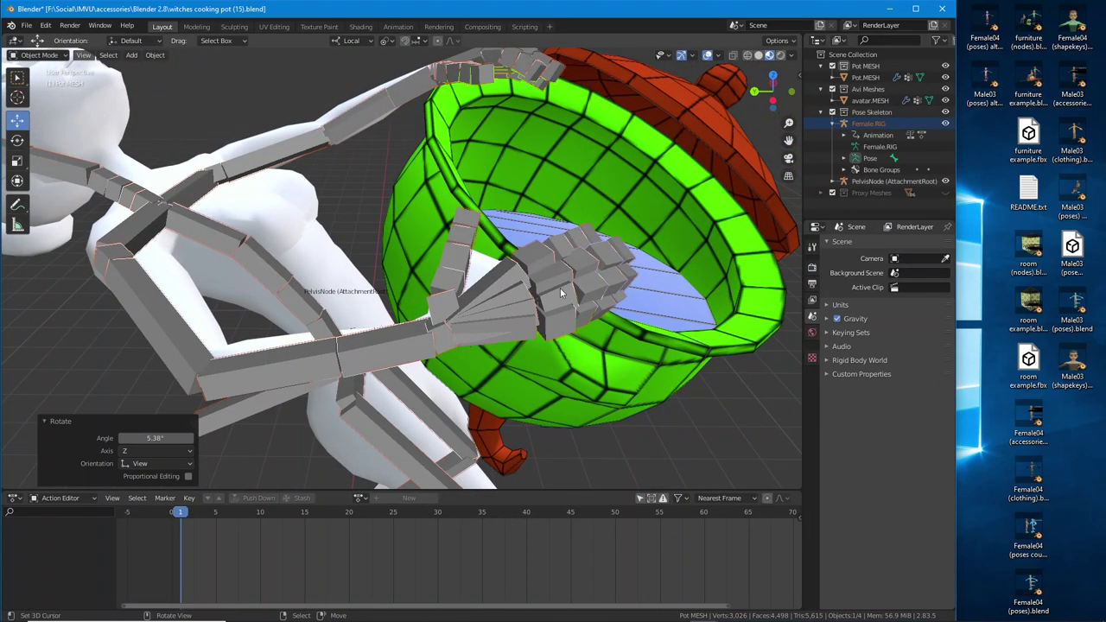
- Rotate the right elbow bone -7.69° about the view axis
right_click(368, 346)
middle_drag(369, 346, 393, 390)
click(361, 393)
drag(292, 376, 285, 375)
middle_drag(286, 374, 341, 369)
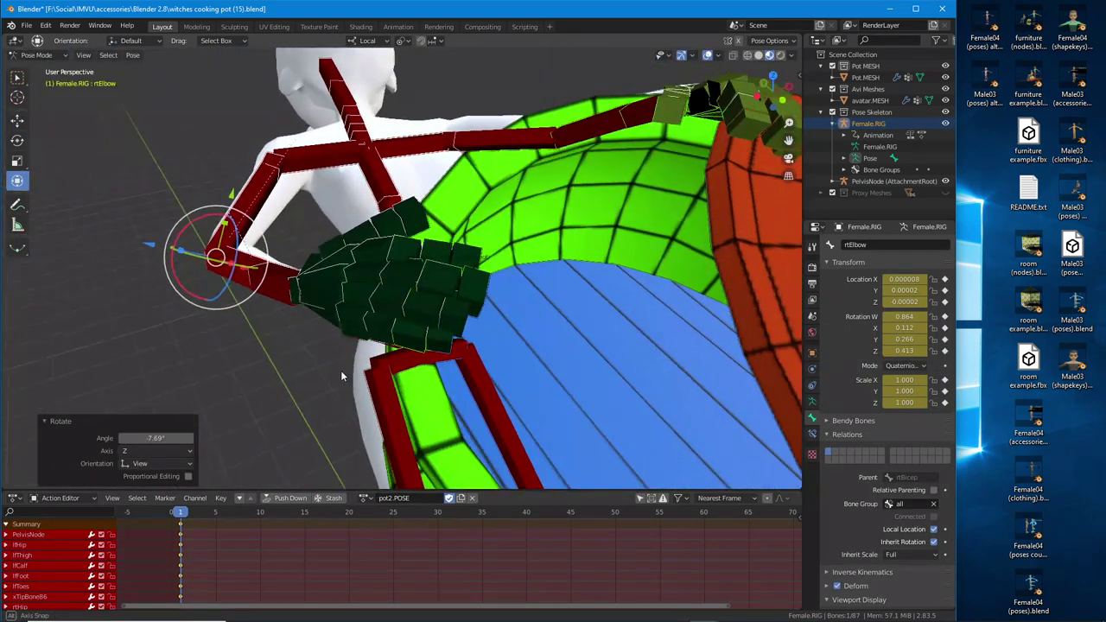
- Check the right hand's contact with the pot's rim without the Pose Skeleton collection, and restore the collection
click(832, 112)
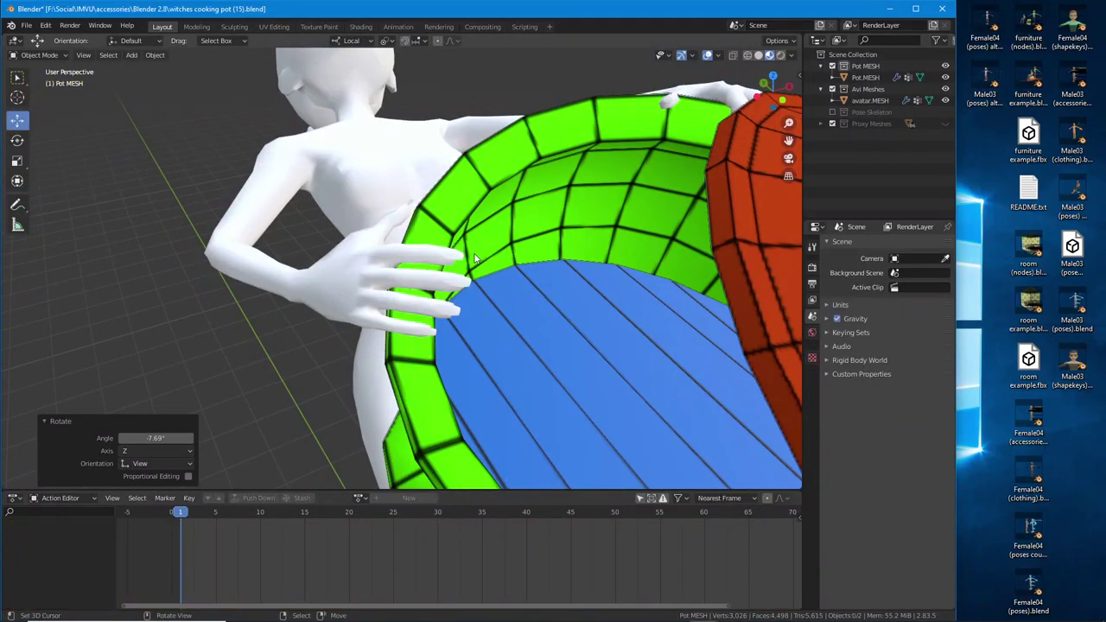
middle_drag(485, 278, 726, 254)
click(832, 113)
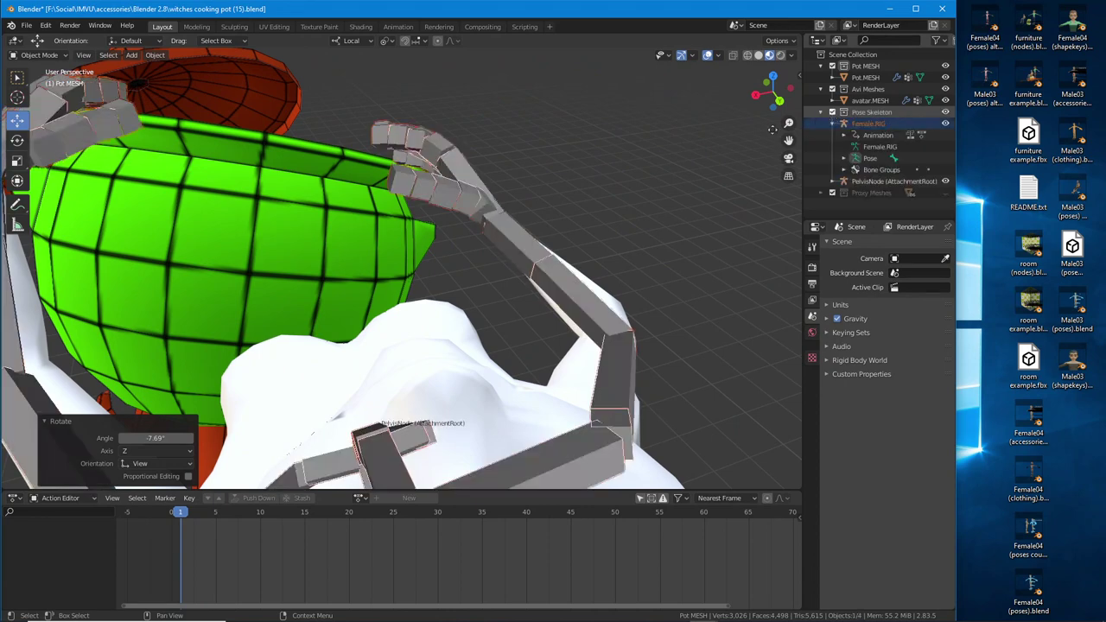
- Rotate the right elbow bone further to reposition the forearm and hand at the pot's rim
right_click(589, 312)
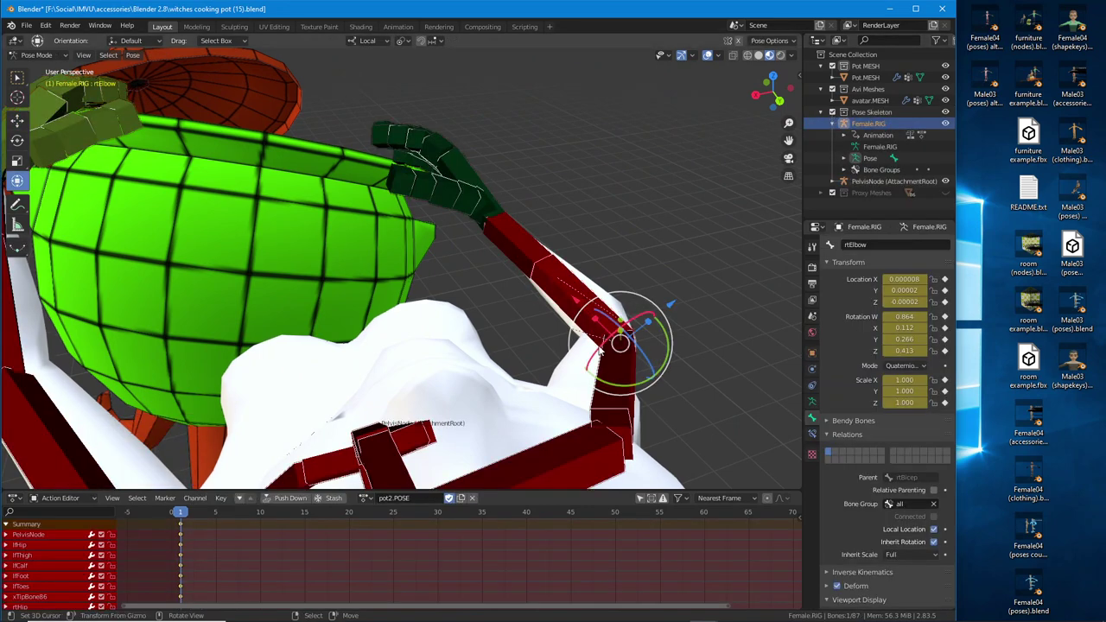
drag(604, 337, 671, 338)
key(r)
middle_drag(665, 337, 470, 270)
- Bend the right hand's finger bones at the pot's rim, rotating rtFingerIndex02 -22.9° about its local Y axis
right_click(491, 290)
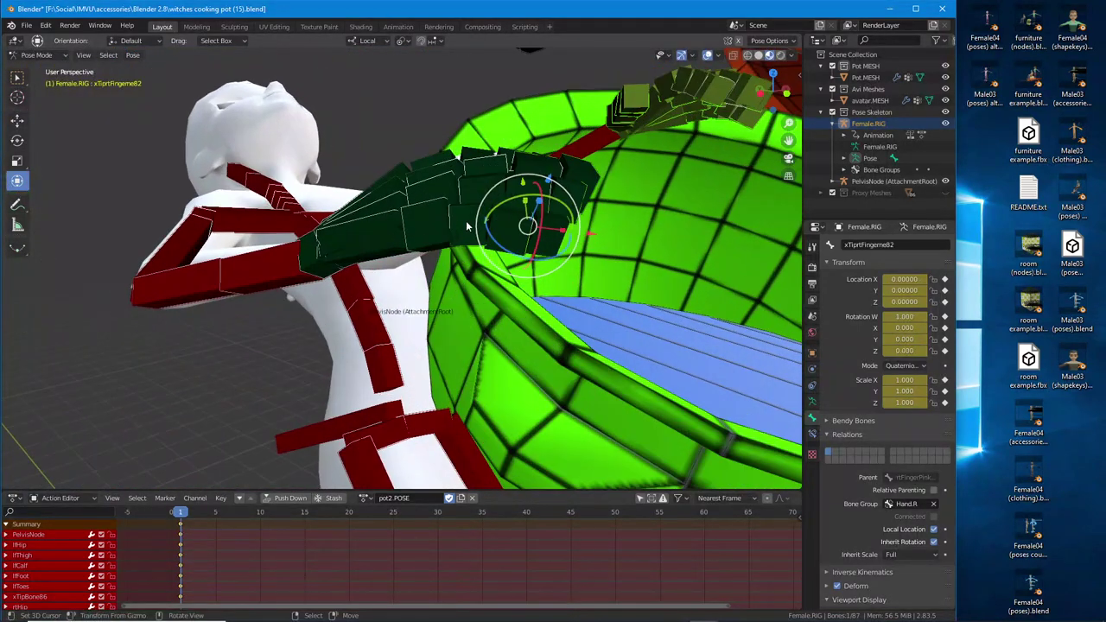
right_click(467, 226)
middle_drag(467, 226, 487, 224)
drag(459, 202, 474, 213)
right_click(473, 192)
drag(450, 159, 477, 151)
click(477, 162)
right_click(473, 152)
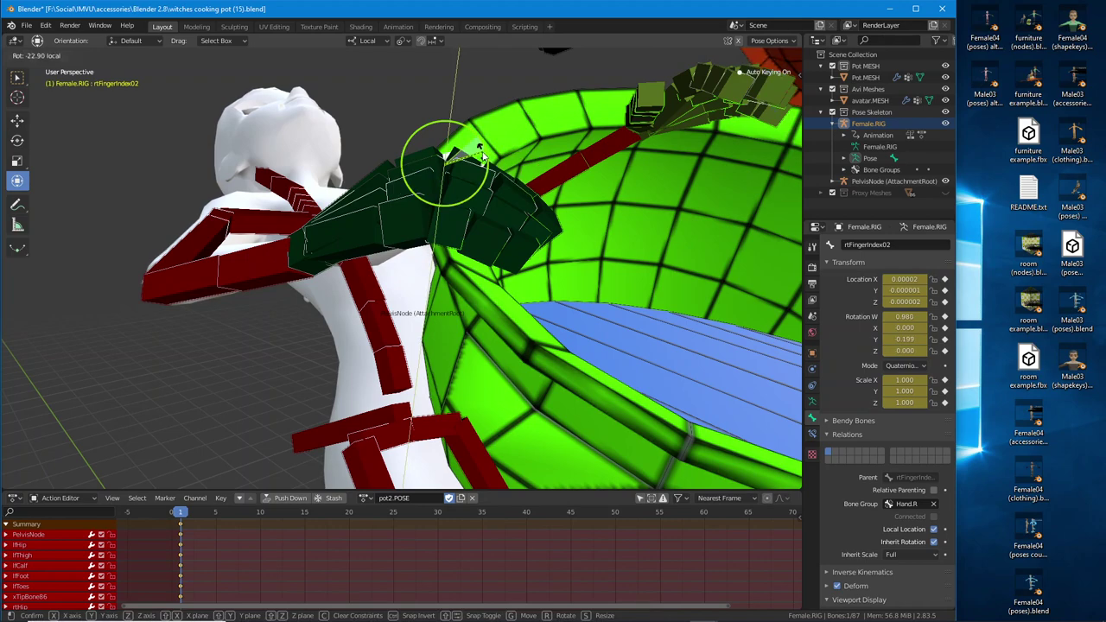
click(482, 156)
middle_drag(482, 155, 505, 203)
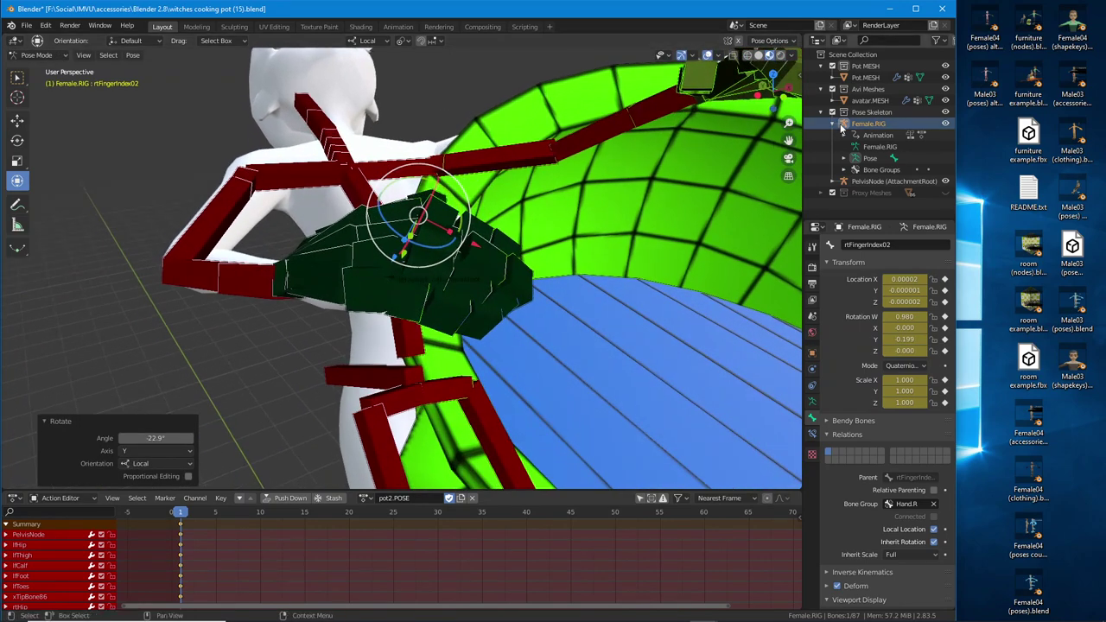
- Examine both hands against the pot with the Pose Skeleton collection hidden, and show the collection again
click(831, 112)
middle_drag(528, 281, 494, 244)
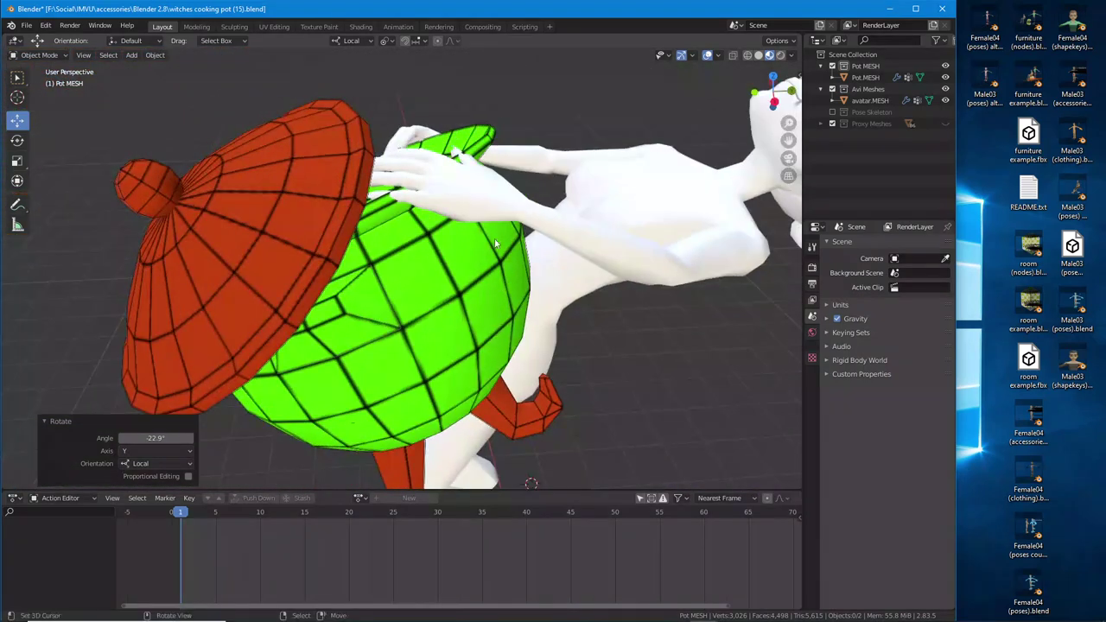
click(494, 215)
click(831, 112)
- Rotate the left metacarpal bone lfmetaCarpal01 -13.8° about its local Y axis and further about the view axis
middle_drag(623, 241, 472, 253)
click(583, 277)
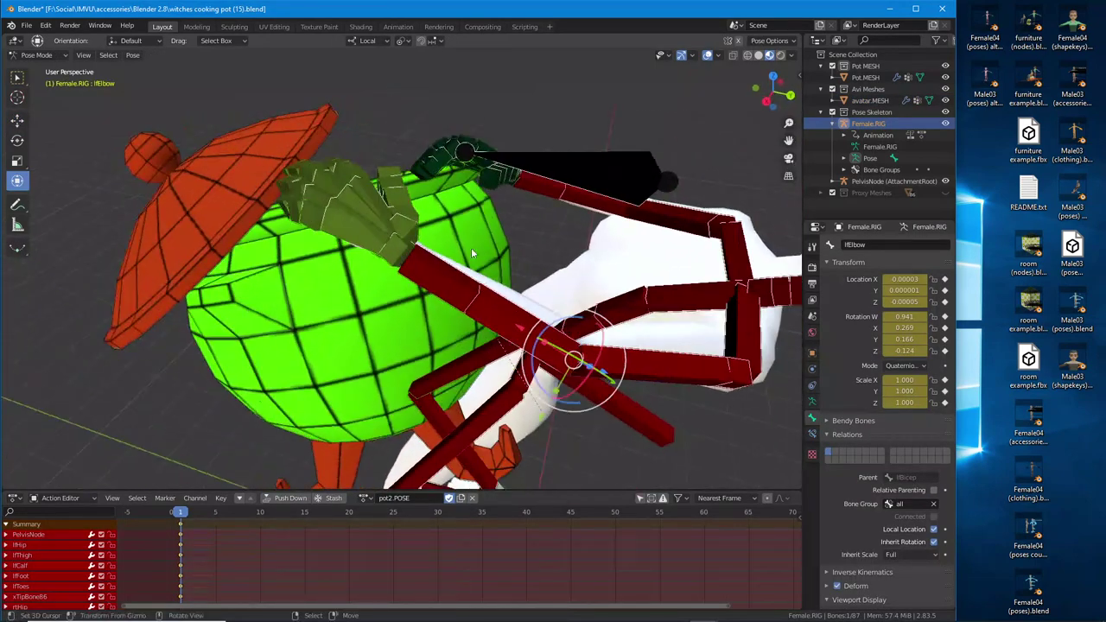
click(403, 228)
middle_drag(404, 229, 421, 265)
drag(439, 265, 445, 267)
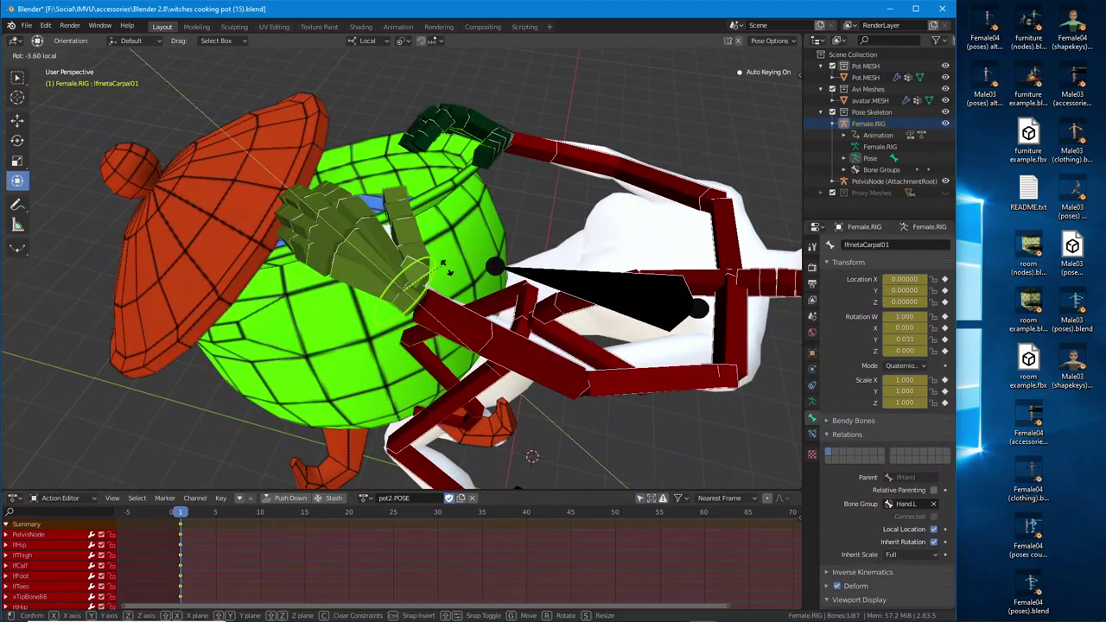
click(445, 269)
key(r)
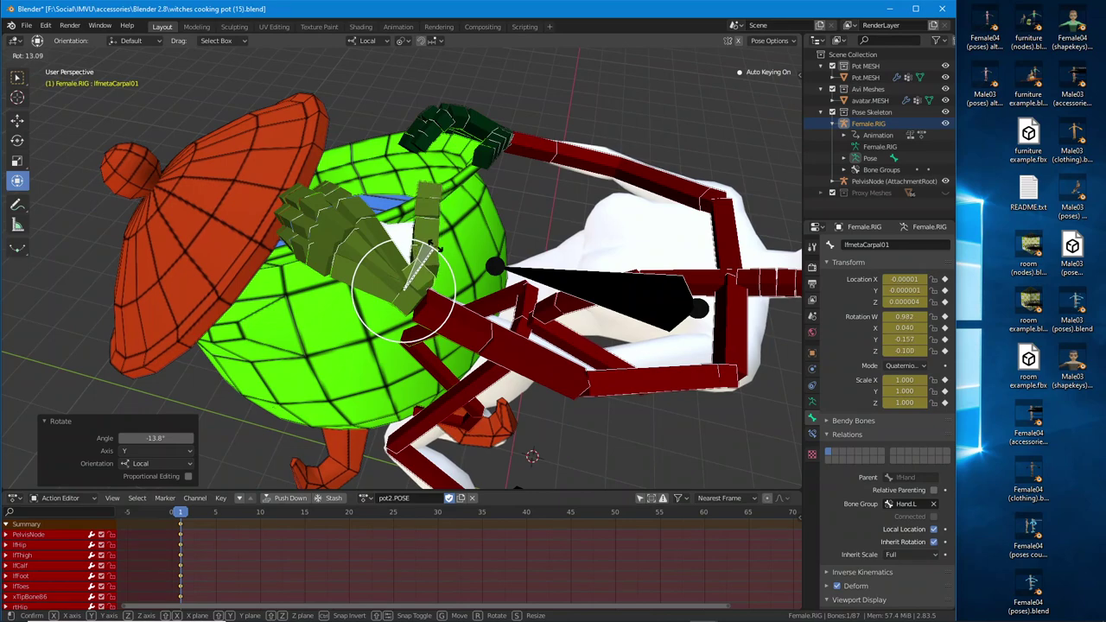
click(436, 250)
- Rotate the left elbow bone 6.13° about the view axis
middle_drag(436, 250, 489, 231)
right_click(437, 219)
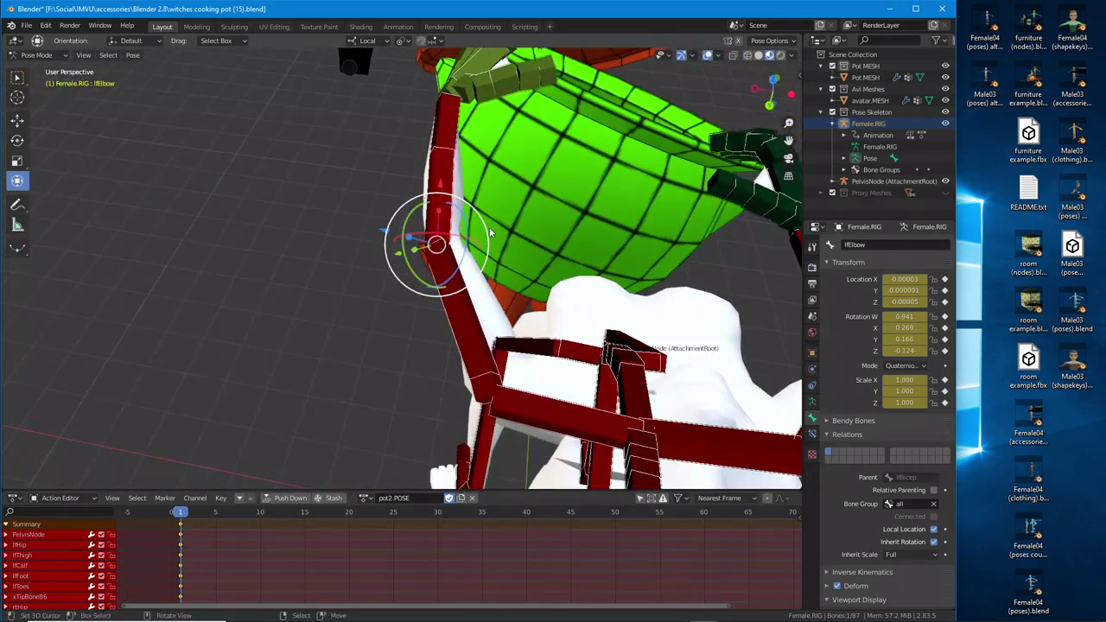
drag(489, 226, 473, 240)
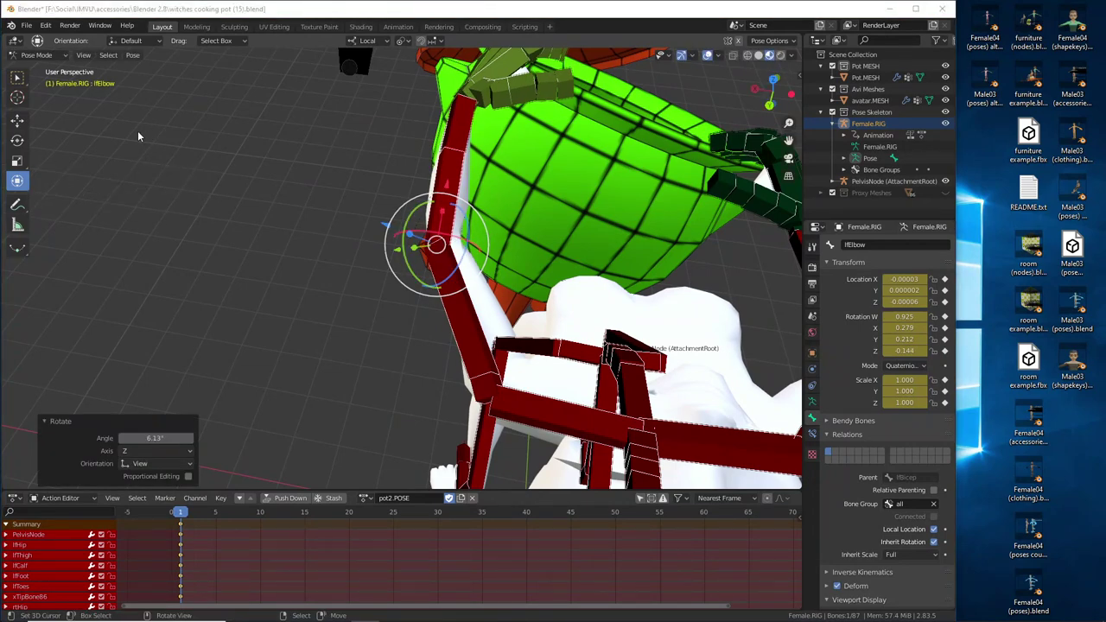
- Rotate the left metacarpal bone lfmetaCarpal01 14.3° about the view axis
middle_drag(518, 150, 527, 99)
click(484, 150)
click(494, 112)
key(r)
click(530, 84)
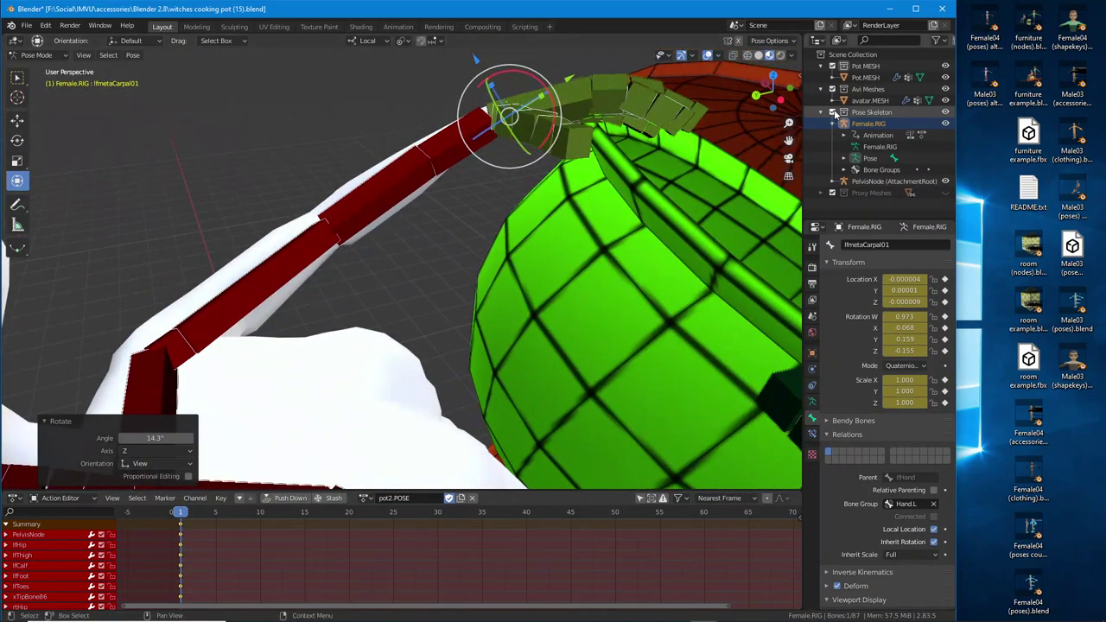
- Check the left hand's contact with the pot's rim without the Pose Skeleton collection, and restore the collection
click(832, 112)
middle_drag(493, 168, 508, 204)
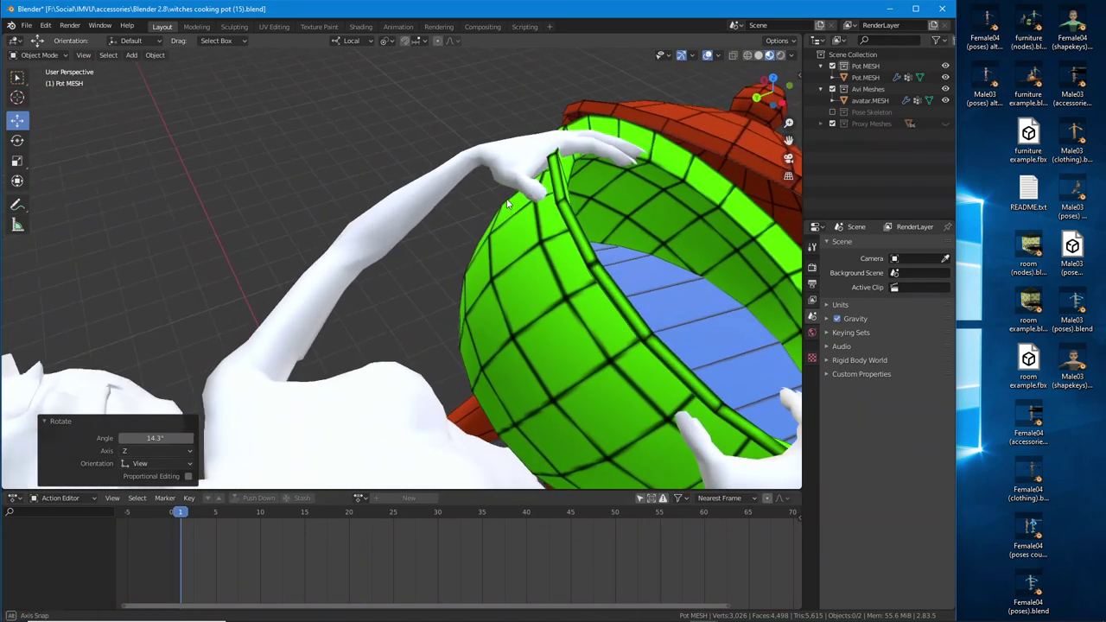
click(832, 112)
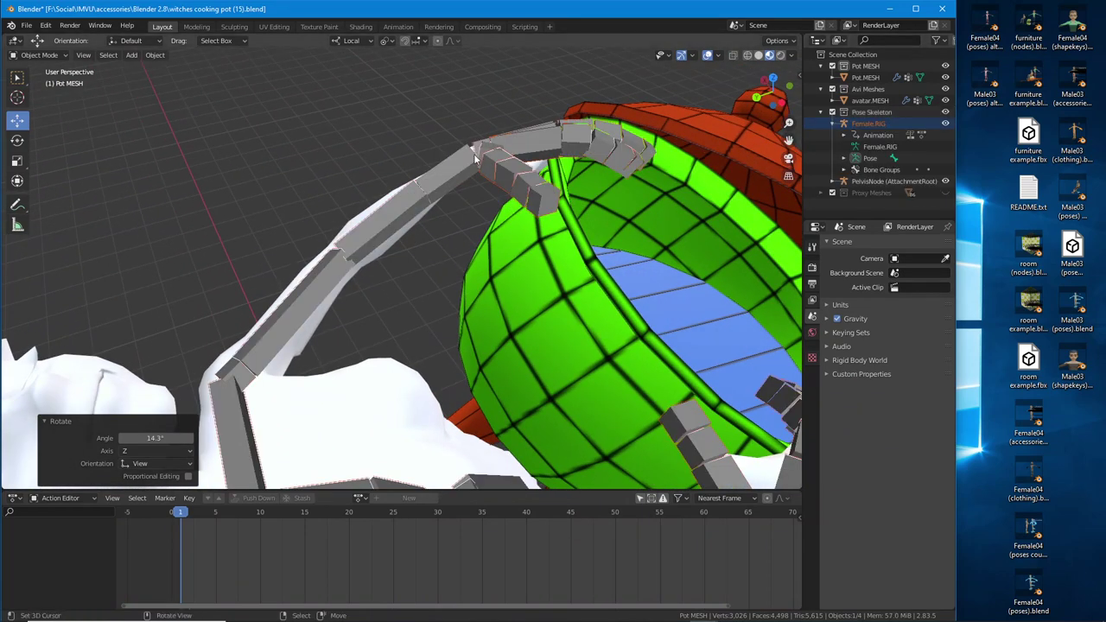
- Rotate the left hand bone -16.2° about its local Y axis
right_click(474, 156)
drag(494, 118, 480, 115)
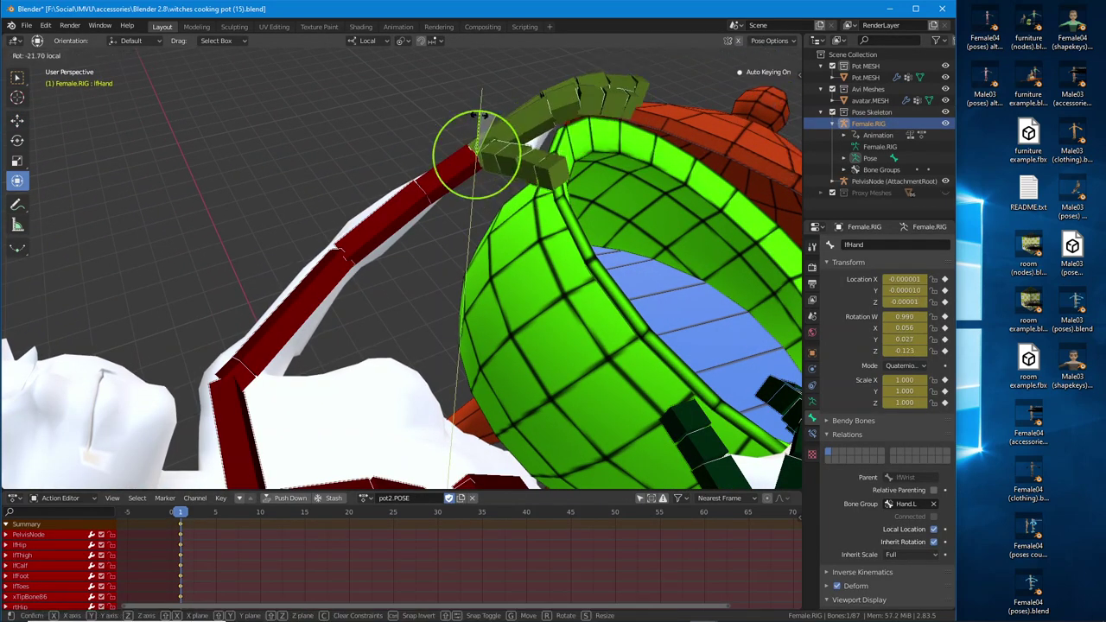
click(426, 211)
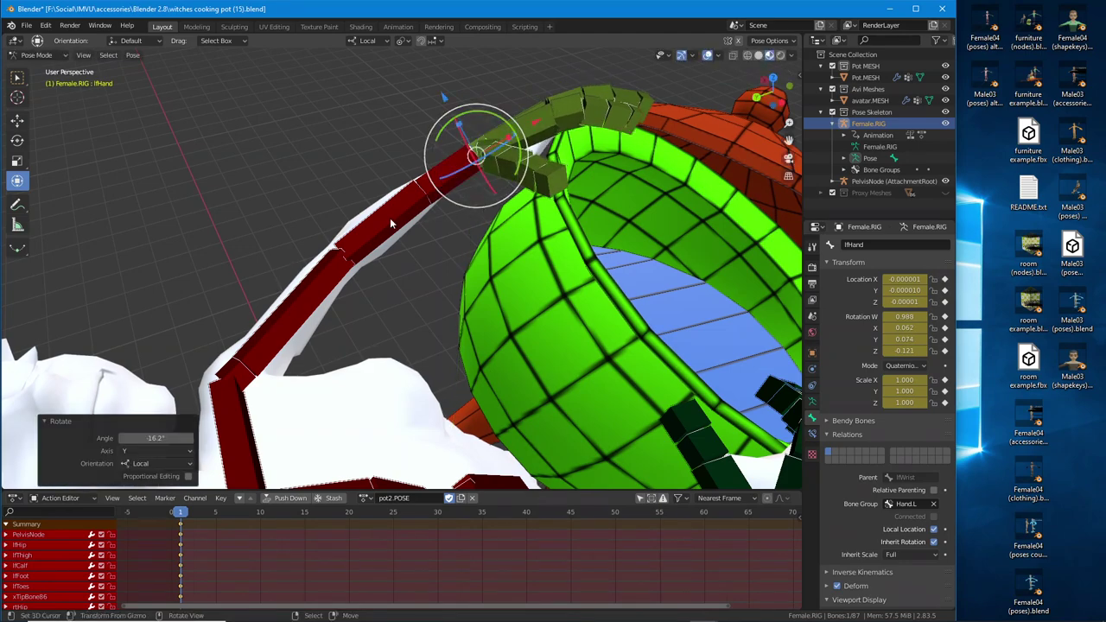
- Rotate the left elbow bone -3.47° about its local Z axis and 1.33° about the view axis
click(390, 218)
mouse_move(389, 217)
middle_down()
mouse_move(433, 220)
mouse_move(432, 232)
mouse_move(458, 222)
mouse_move(378, 200)
middle_up()
key(r)
key(z)
key(z)
click(465, 214)
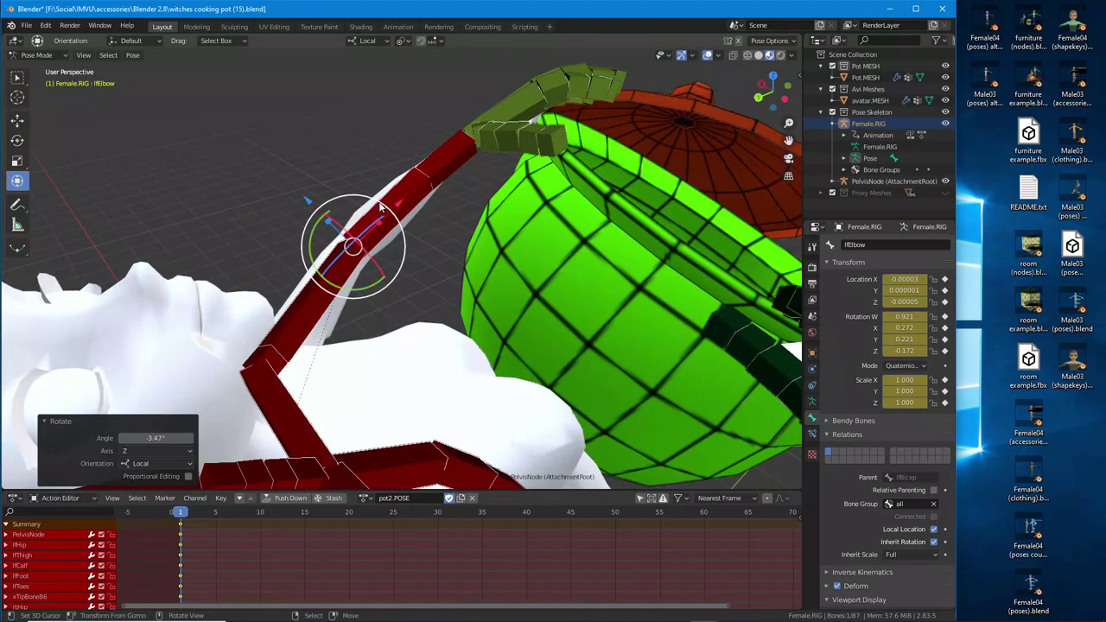
key(r)
click(374, 205)
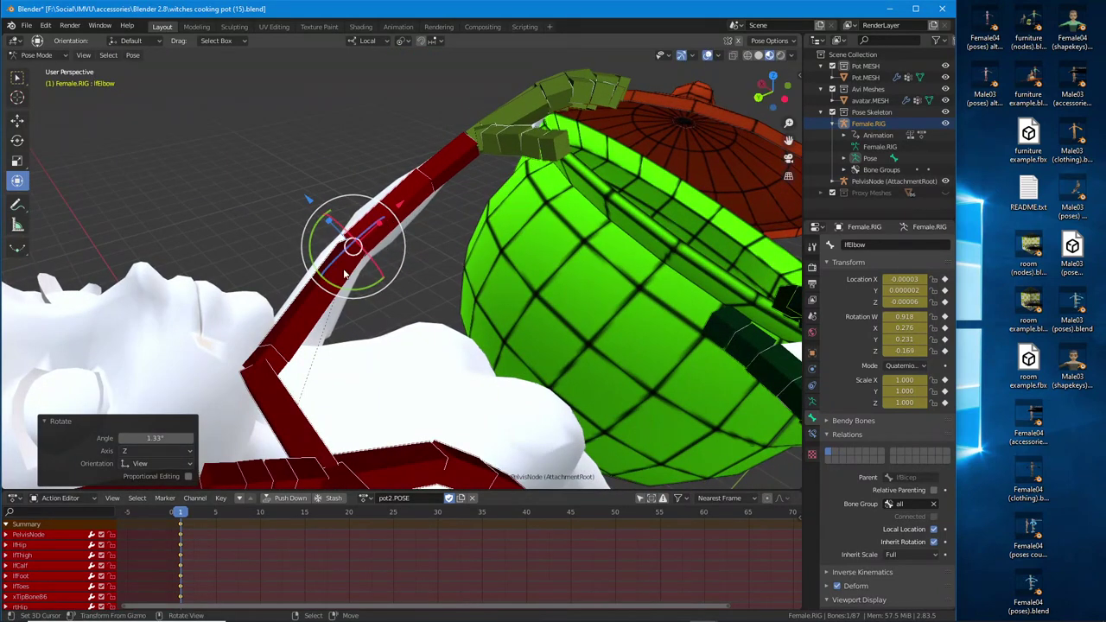
- Rotate the left shoulder bone -2.83° about the view axis
click(274, 357)
middle_drag(273, 357, 373, 359)
key(r)
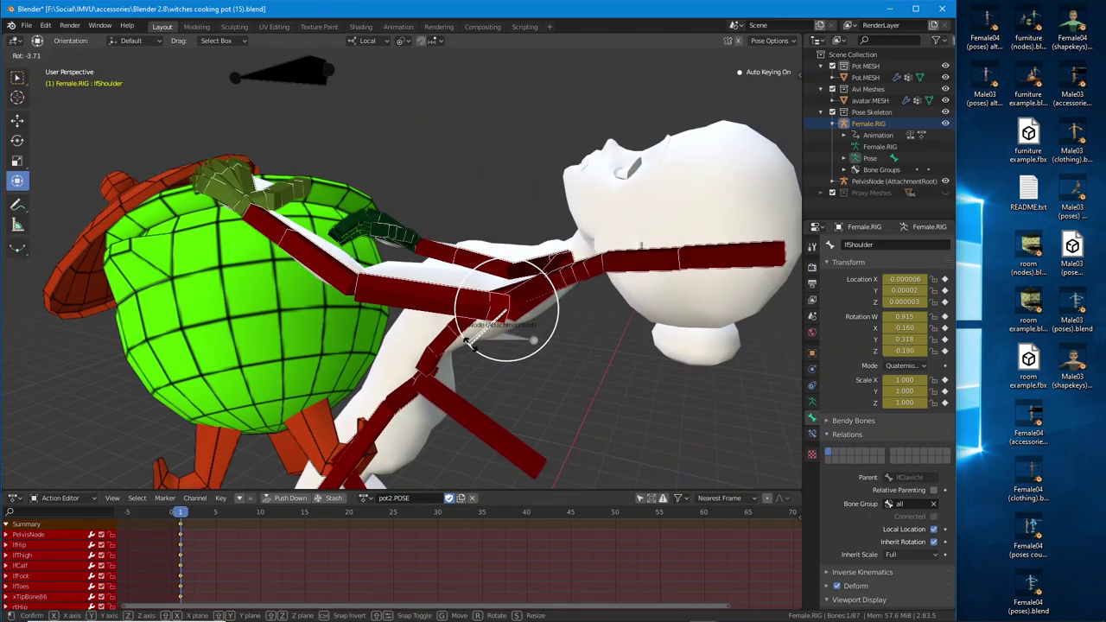
click(466, 342)
- Rotate the left metacarpal bone lfmetaCarpal01 10.9° about the view axis
middle_drag(466, 342, 409, 252)
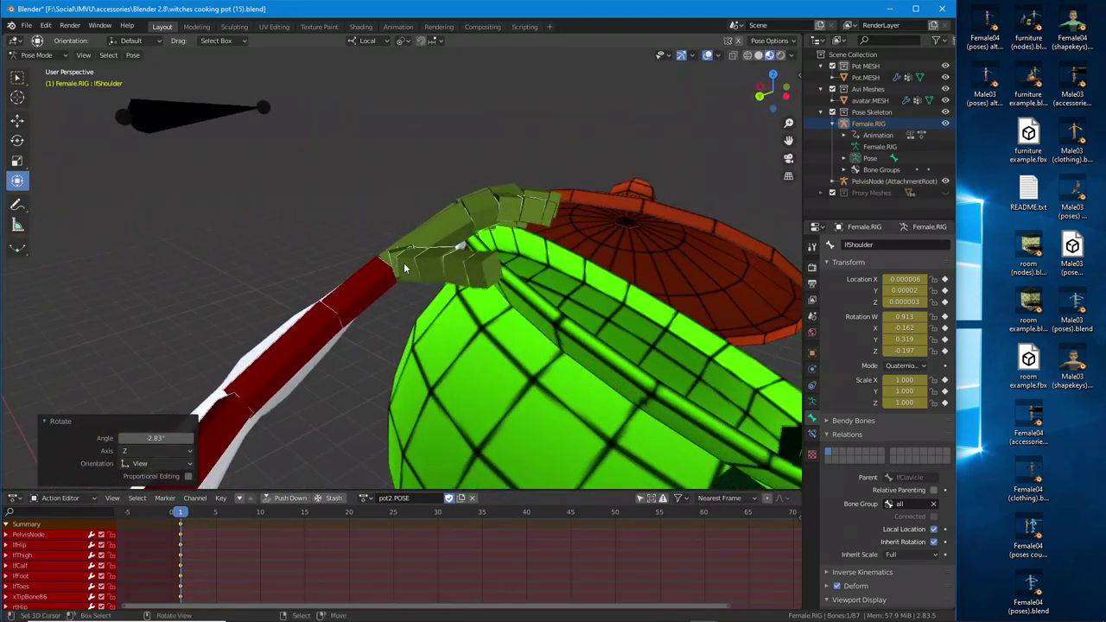
click(409, 251)
click(429, 240)
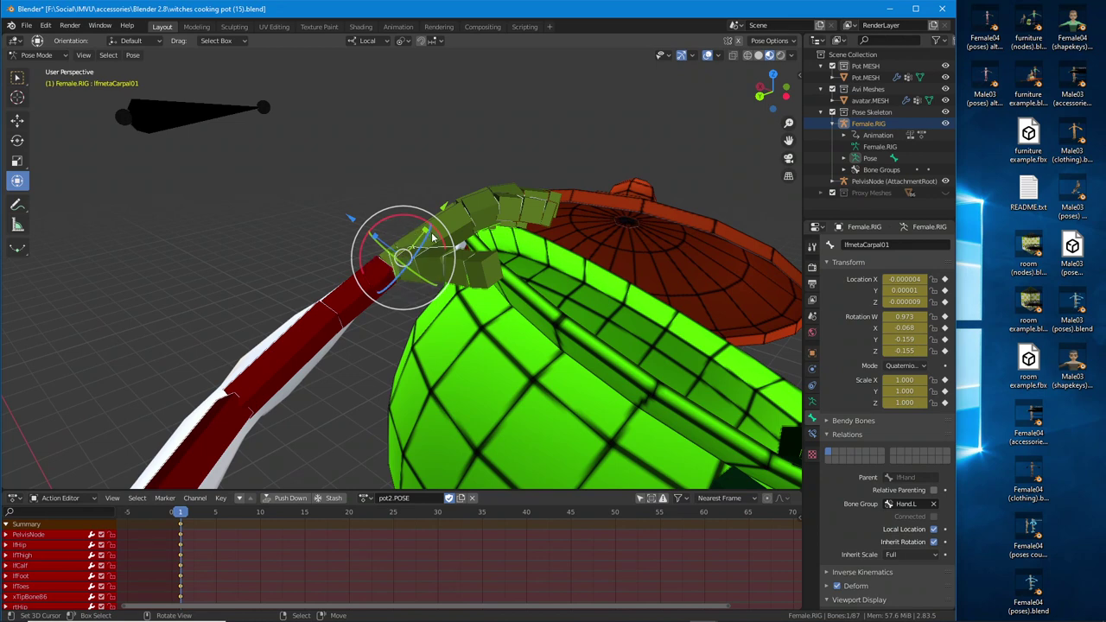
drag(449, 244, 439, 232)
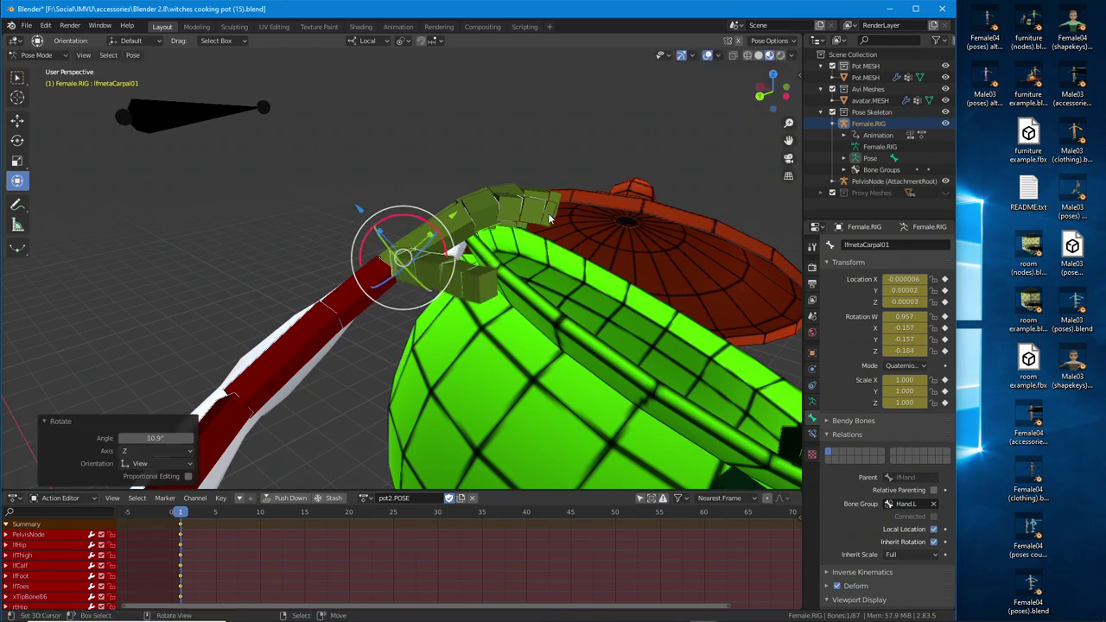
- Examine the grip of both hands on the pot with the Pose Skeleton collection hidden, and show it again
click(831, 112)
middle_drag(501, 270, 516, 316)
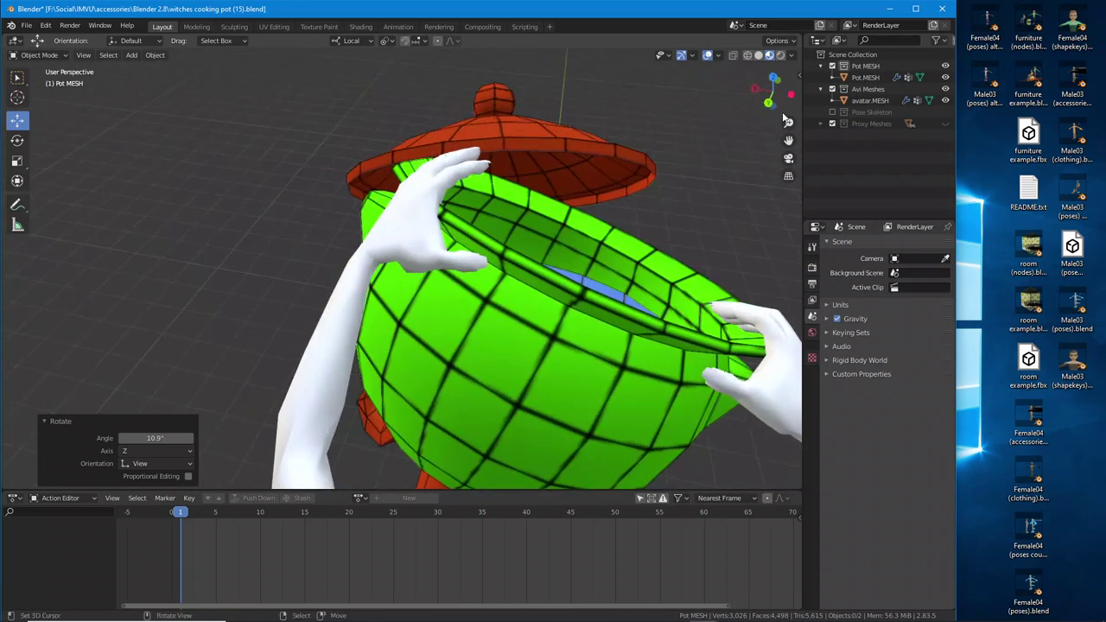
click(832, 112)
- Clear all transforms of the left thumb bone lfThumb01 and the left metacarpal bone lfmetaCarpal01
right_click(378, 253)
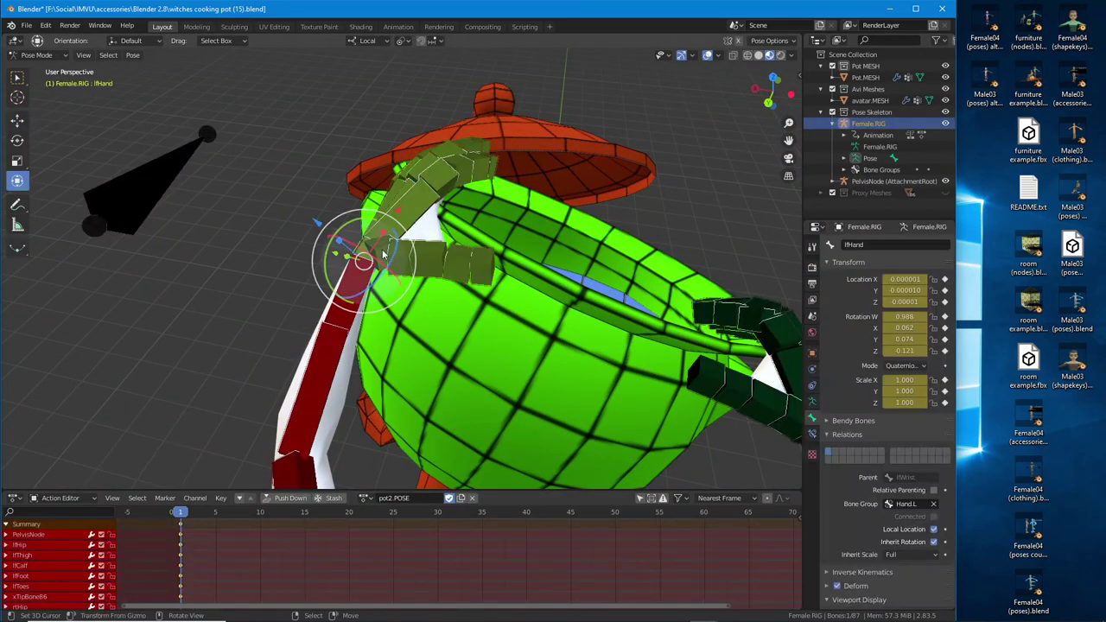
middle_drag(384, 255, 364, 267)
click(363, 267)
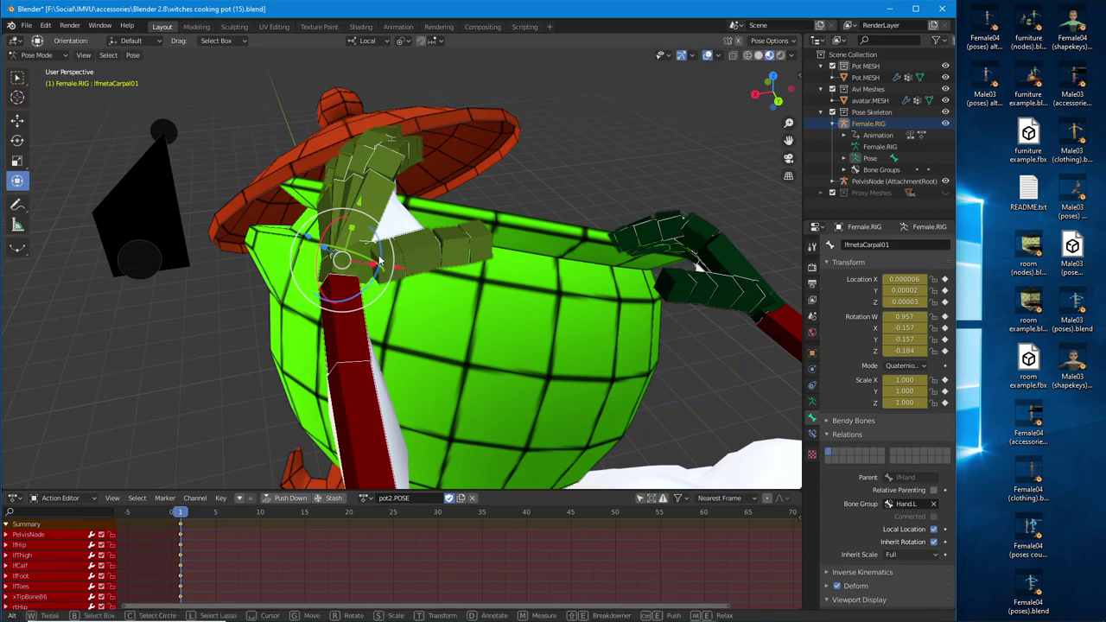
click(378, 259)
click(132, 54)
mouse_move(158, 79)
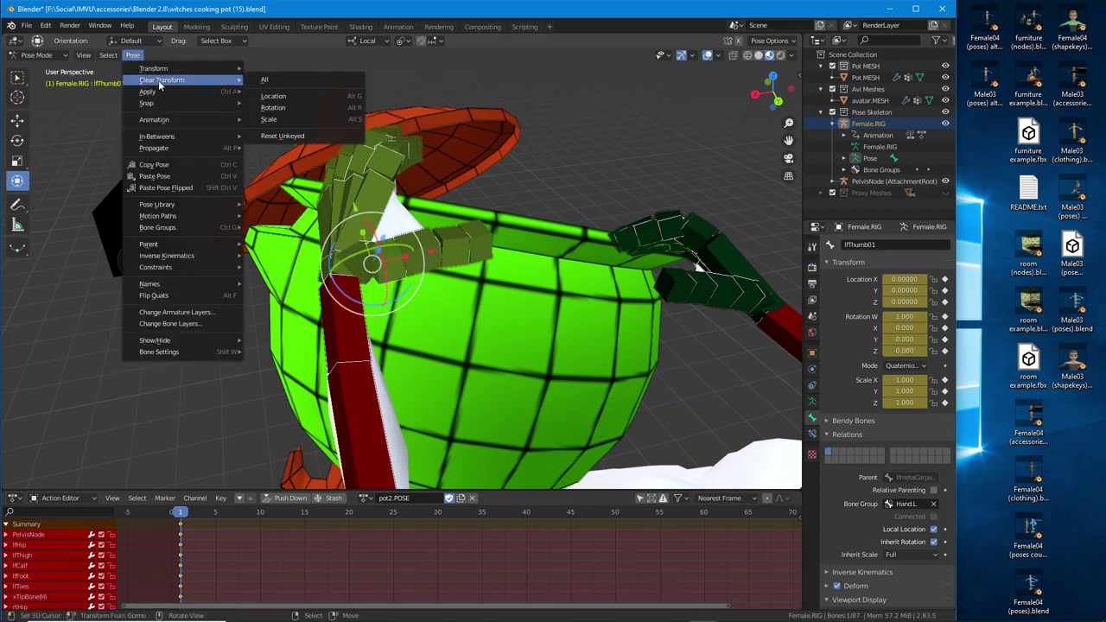
click(271, 82)
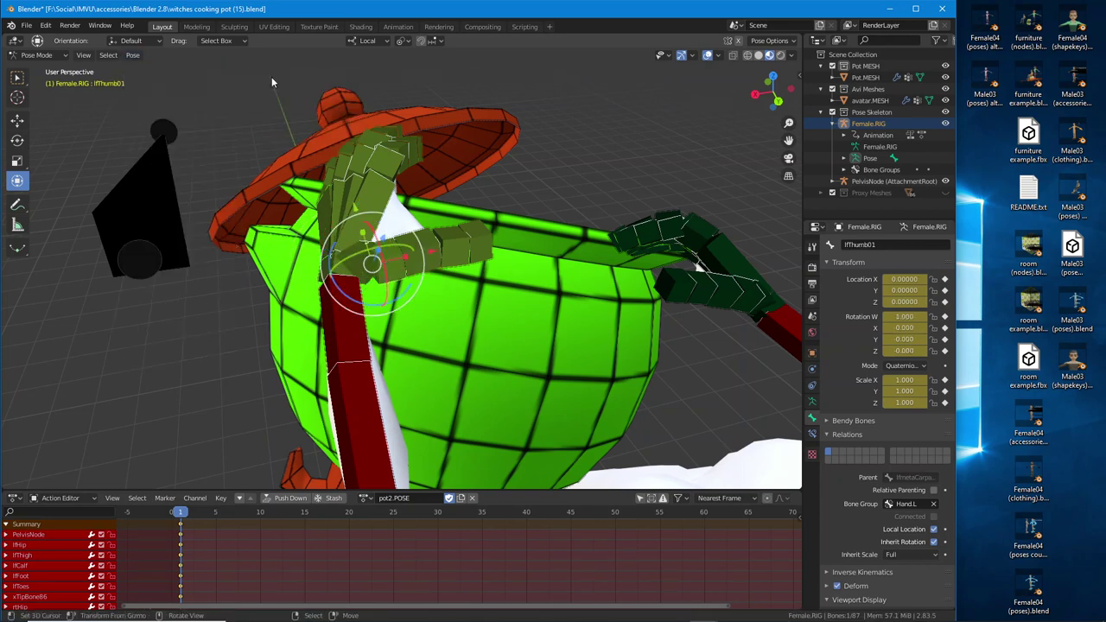
click(353, 260)
click(132, 55)
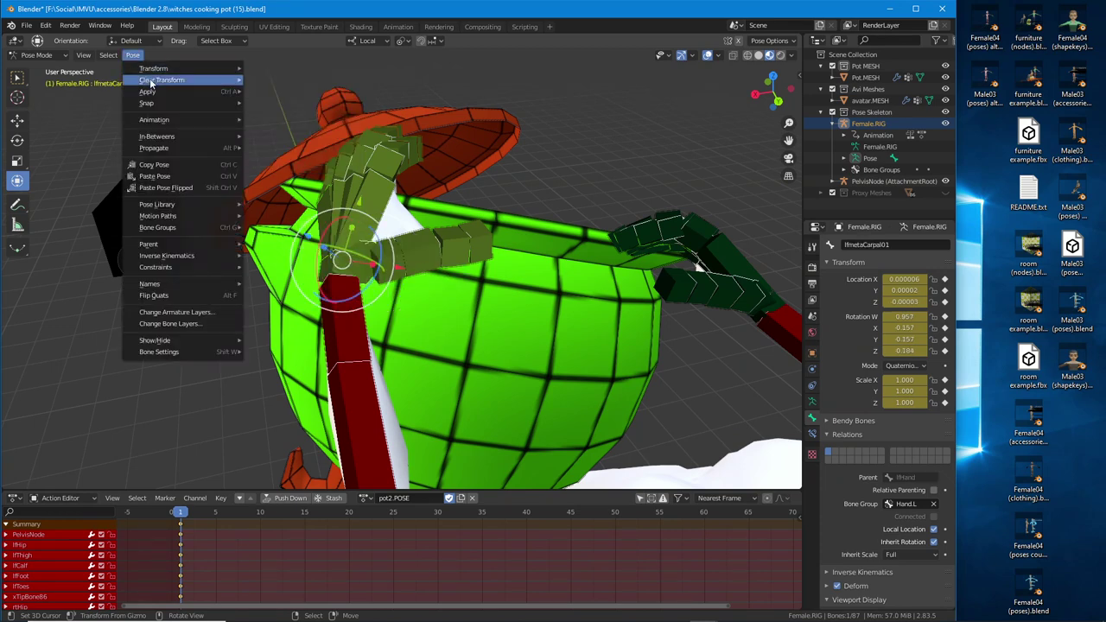
mouse_move(157, 80)
click(252, 80)
- Inspect the left hand and arm around the pot without the Pose Skeleton collection, and restore the collection
middle_drag(455, 239, 368, 270)
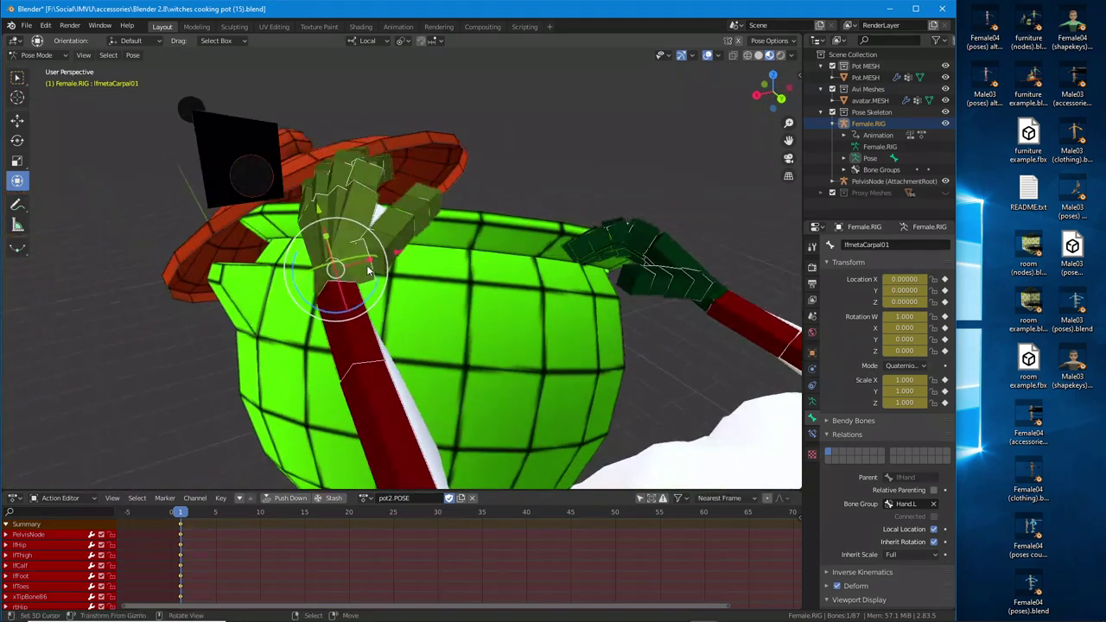
middle_drag(423, 235, 323, 275)
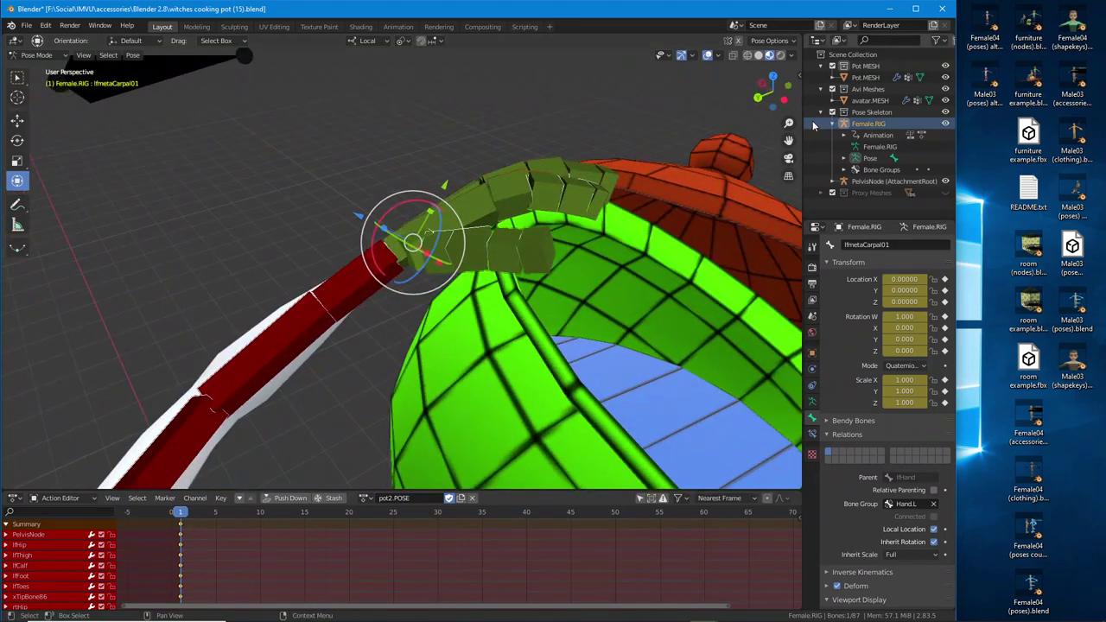
click(832, 112)
middle_drag(734, 216, 469, 297)
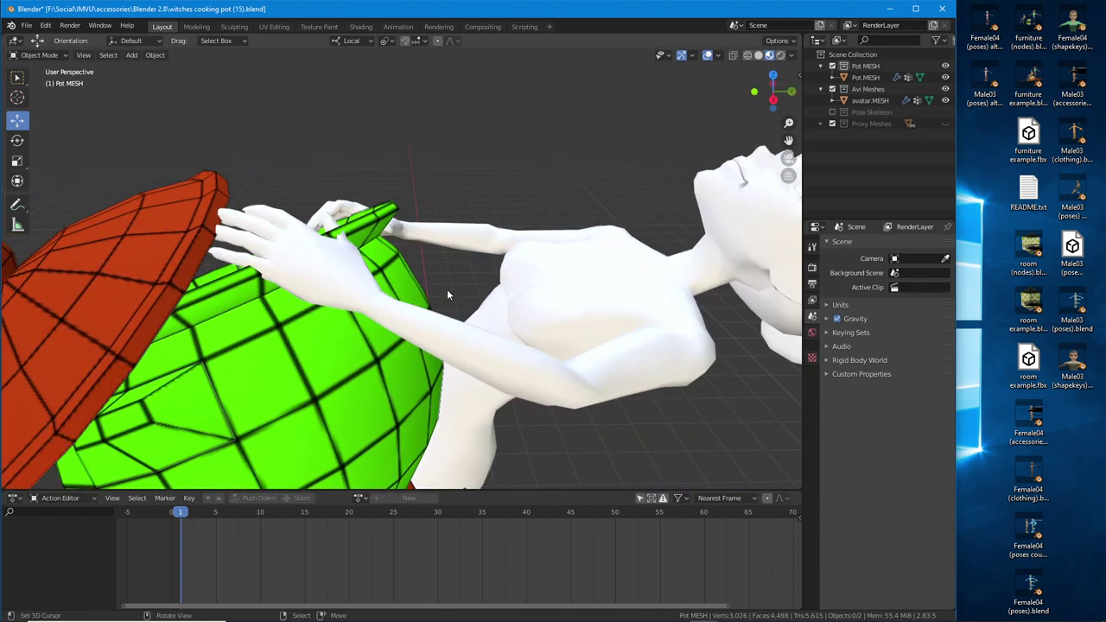
click(832, 113)
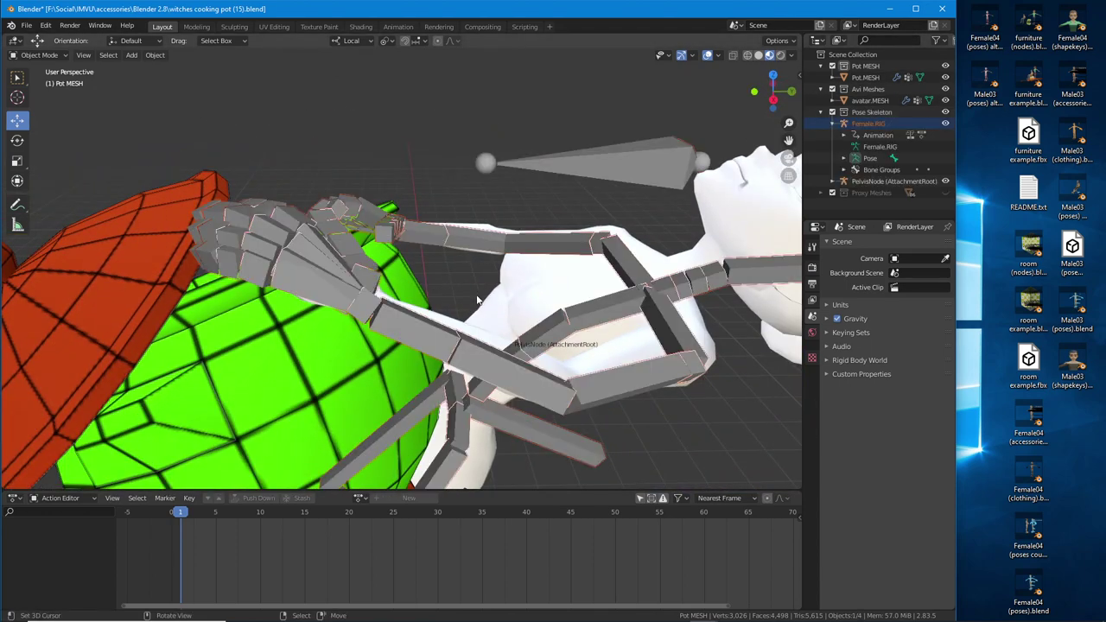
- Rotate the left shoulder bone about its Y axis to reposition the left arm beside the pot
middle_drag(553, 285, 501, 324)
right_click(544, 352)
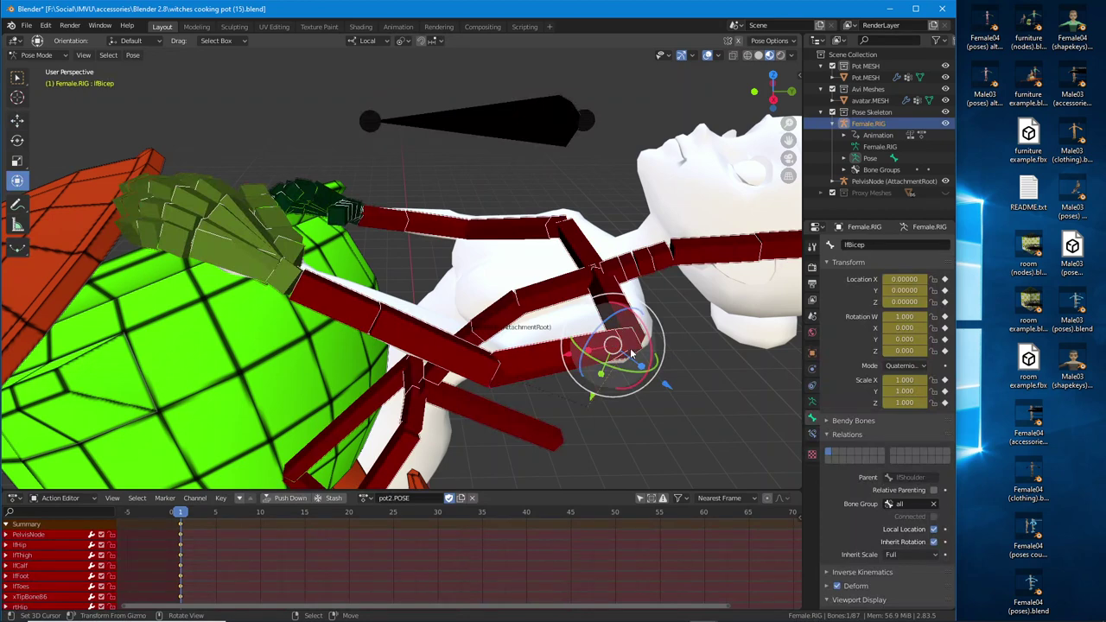
click(624, 322)
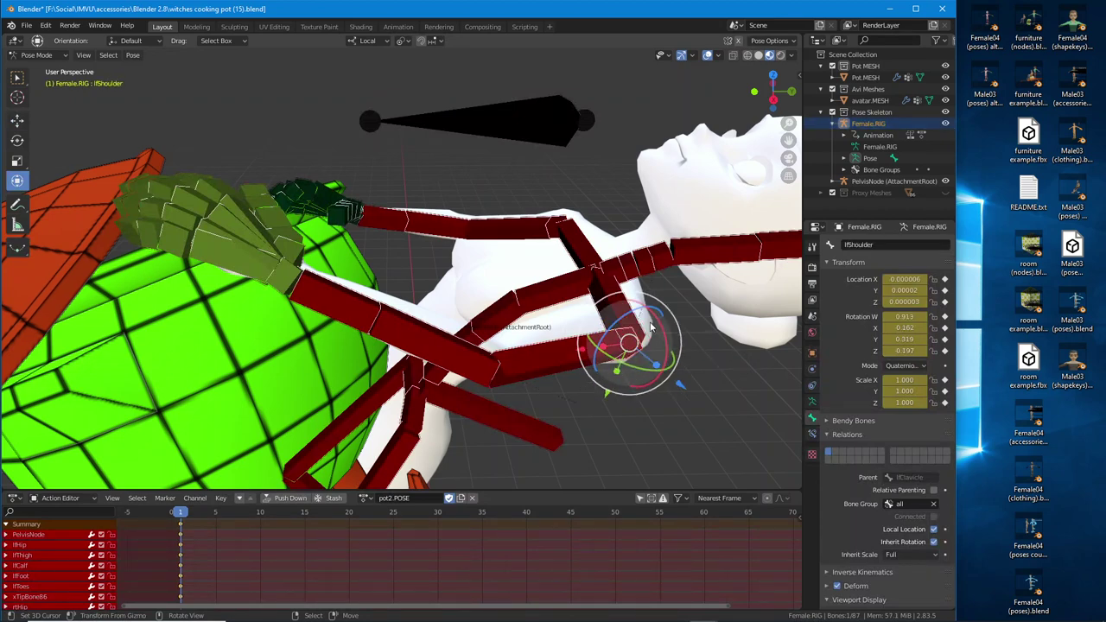
key(r)
key(y)
key(y)
drag(628, 361, 648, 363)
- Rotate the left elbow bone in small turns from several angles, including 3.47° about the view axis, to bring the hand to the rim
click(486, 387)
middle_drag(486, 387, 382, 406)
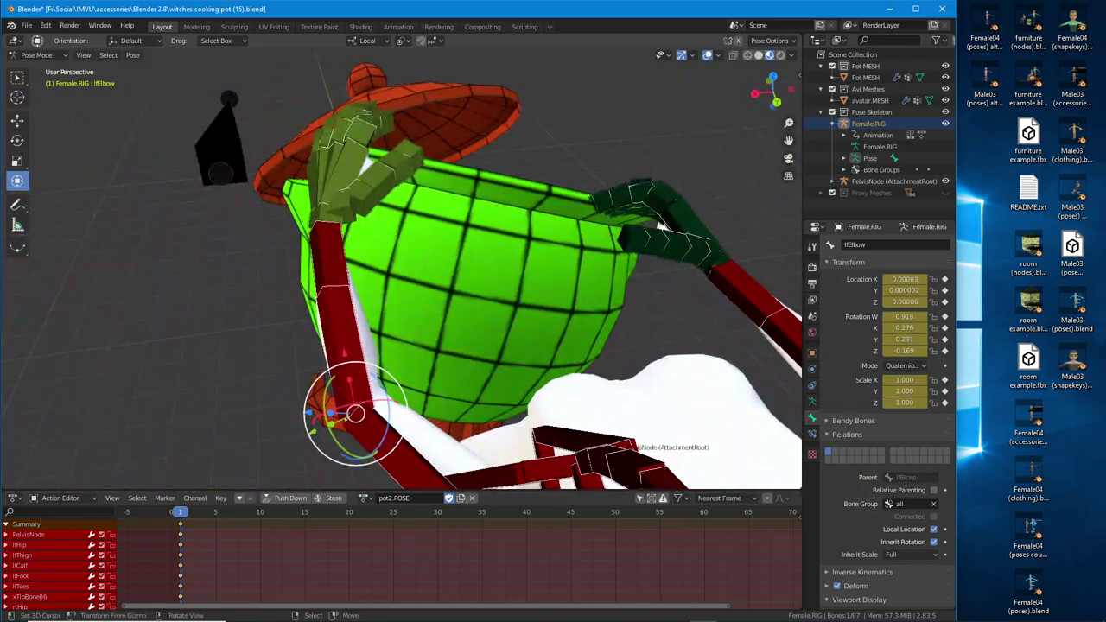
key(r)
click(380, 367)
middle_drag(380, 367, 477, 363)
drag(478, 363, 478, 357)
middle_drag(478, 357, 498, 341)
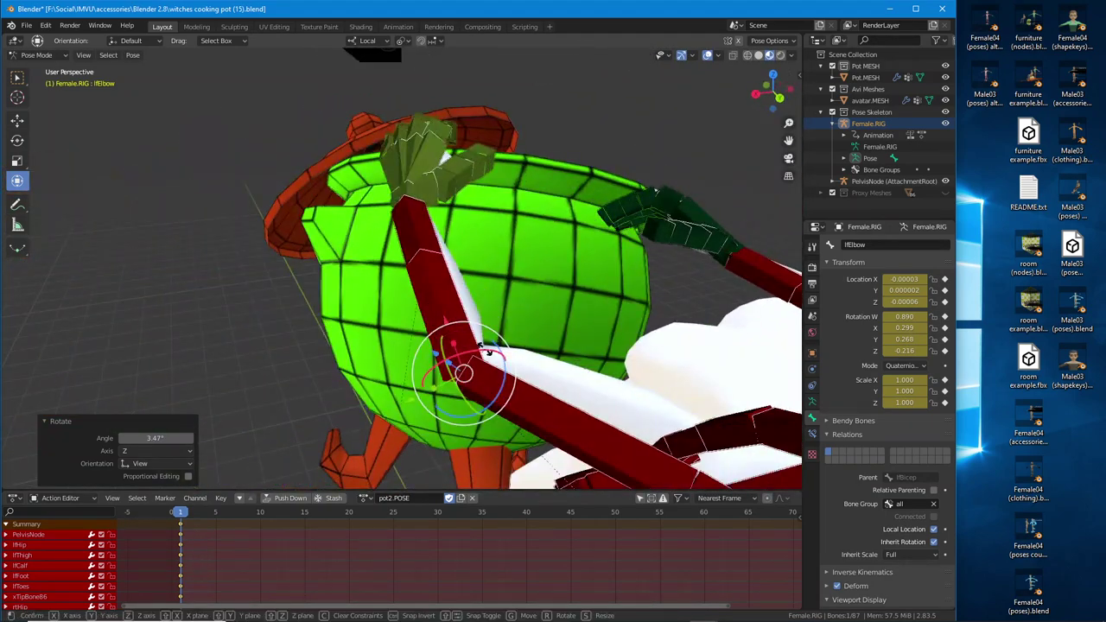
drag(488, 351, 491, 354)
- Rotate the left thumb bone lfThumb01 16.7° about the view axis, toward the pot's outer wall
middle_drag(491, 354, 460, 211)
click(400, 206)
drag(465, 220, 460, 232)
middle_drag(472, 215, 474, 259)
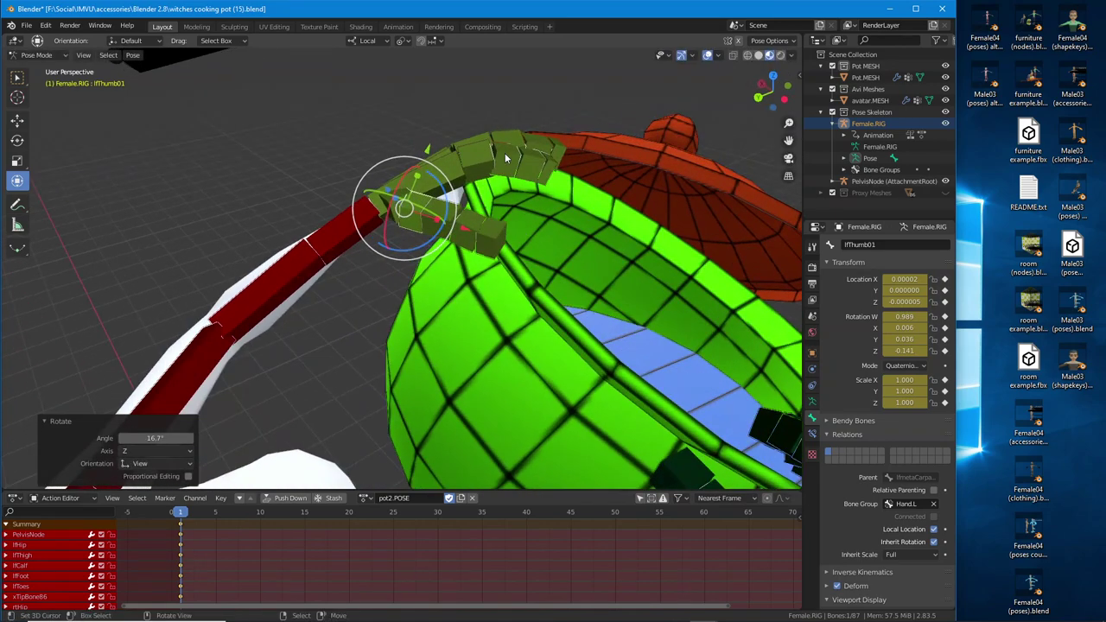
- Inspect the left fingers on the pot's rim without the Pose Skeleton collection, and restore the collection
click(505, 154)
middle_drag(505, 156, 496, 186)
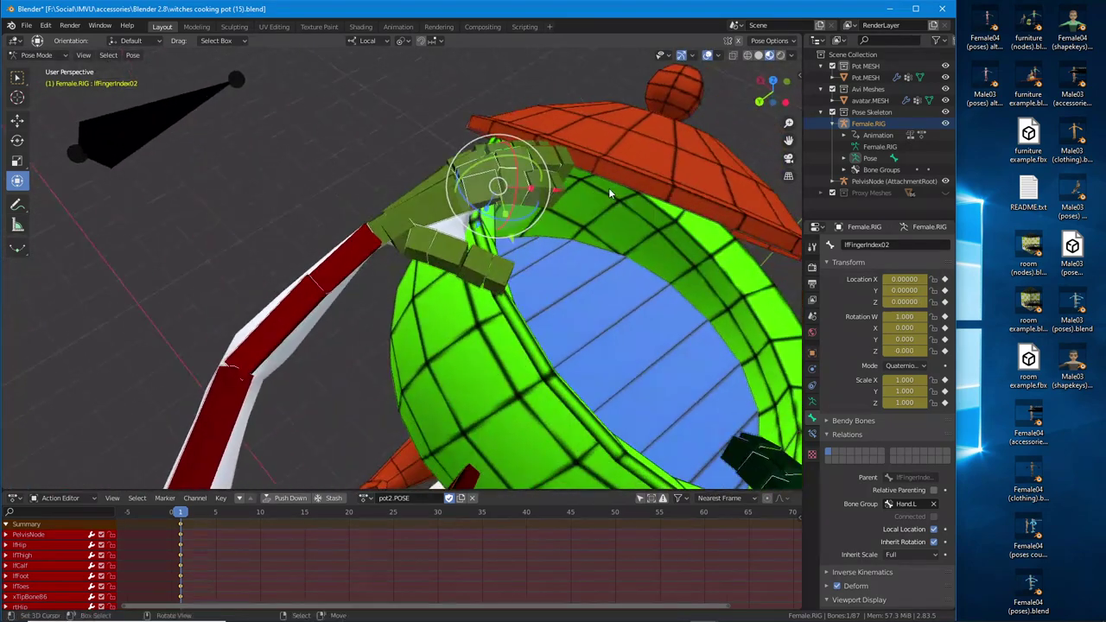
click(832, 113)
mouse_move(537, 250)
middle_down()
mouse_move(537, 220)
mouse_move(559, 199)
mouse_move(532, 248)
mouse_move(487, 256)
mouse_move(466, 220)
mouse_move(533, 256)
middle_up()
click(832, 113)
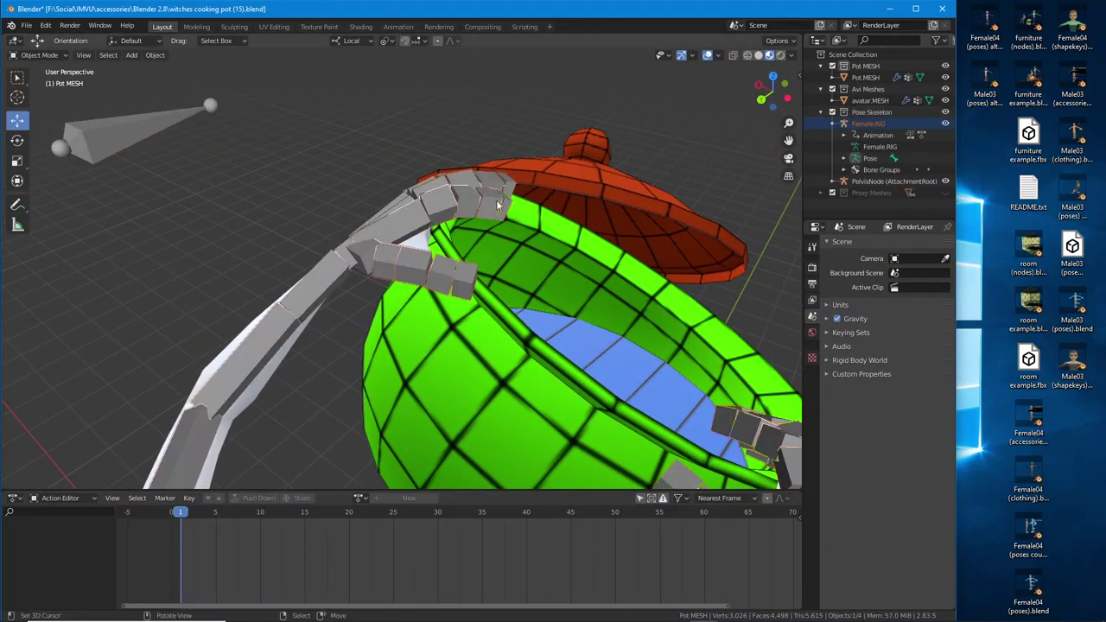
- Rotate the left middle and index finger bones lfFingerMiddle02 and lfFingerIndex02 about their local Y axes to bend them over the rim
key(ctrl+Tab)
click(464, 203)
key(r)
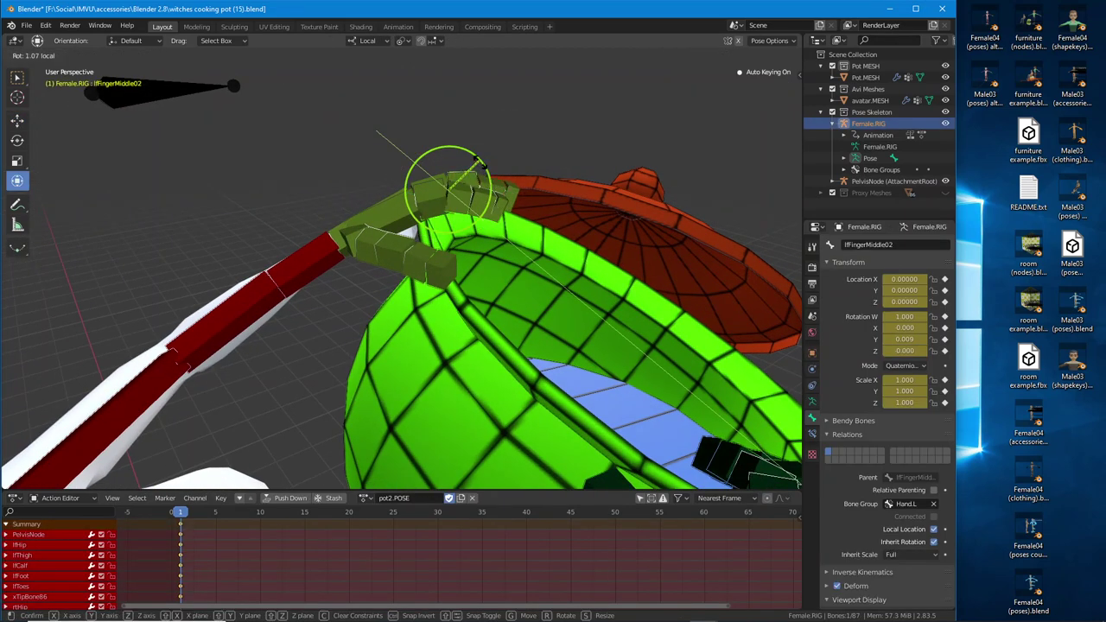
click(457, 201)
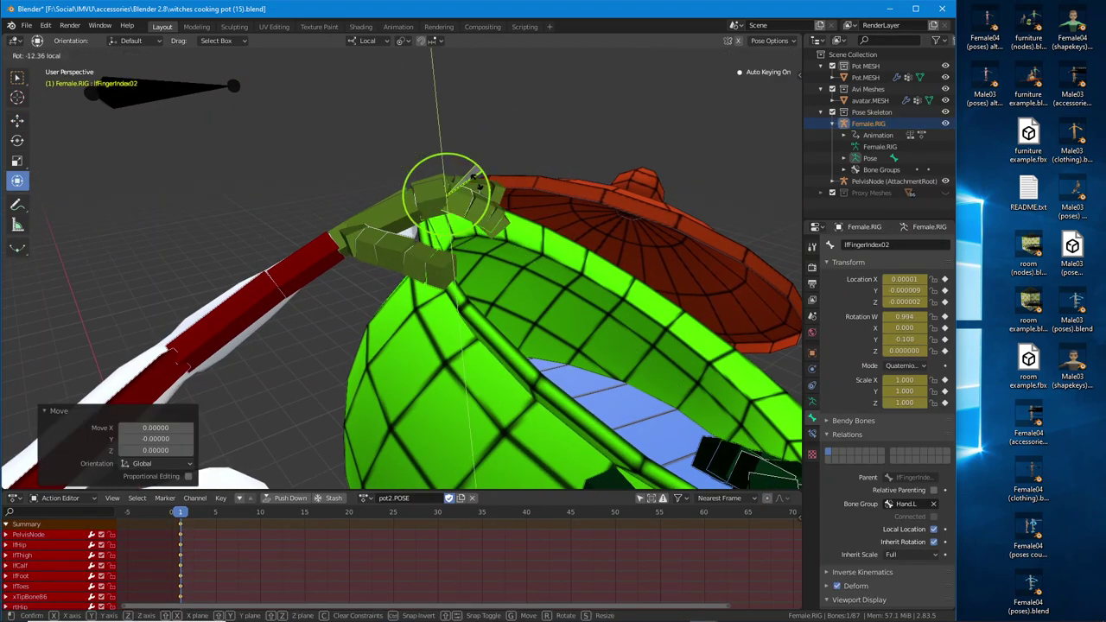
middle_drag(478, 194, 476, 224)
- Rotate the left middle finger bone lfFingerMiddle02 4.52° about its local Y axis to curl it further over the rim
click(469, 194)
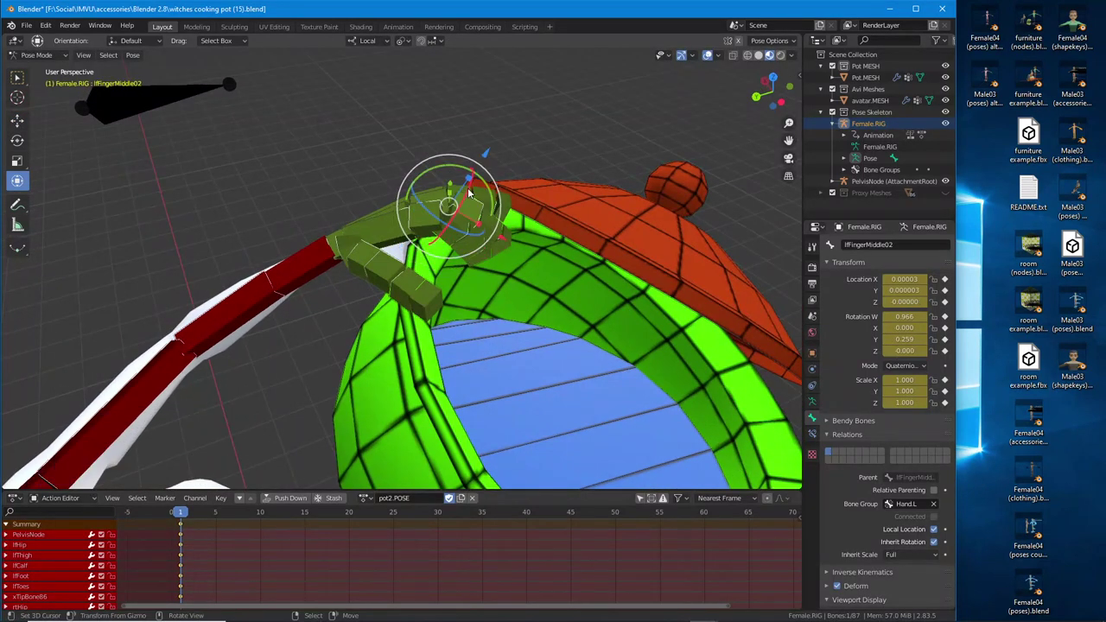
key(r)
key(y)
key(y)
click(481, 182)
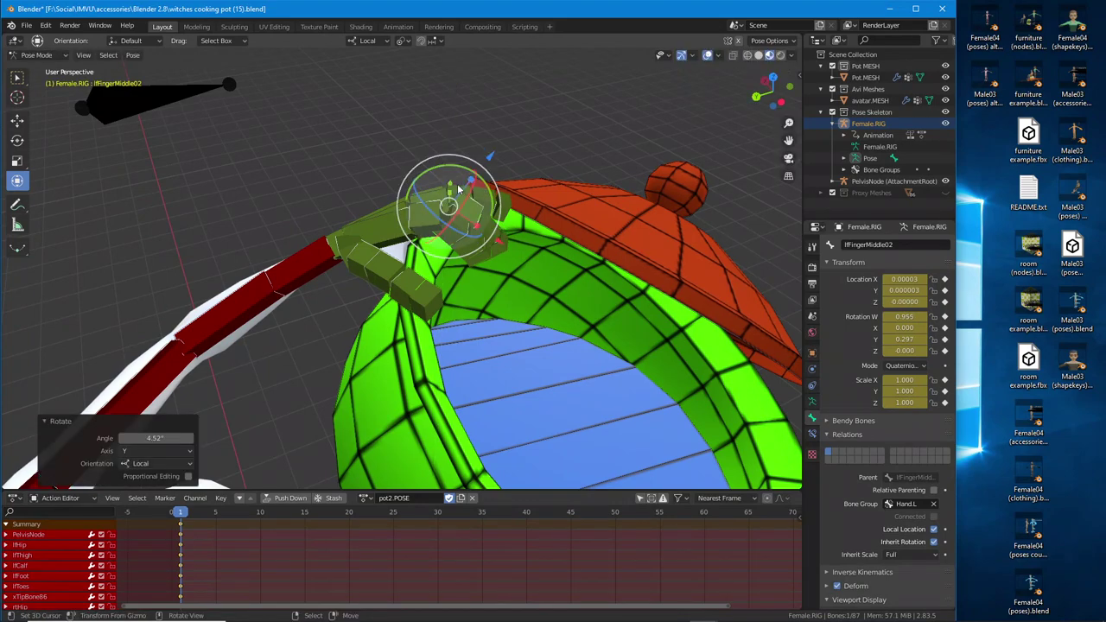
- Rotate the left ring finger bone lfFingerRing02 -21.9° about its local Y axis, down over the pot's rim
click(480, 184)
key(r)
key(y)
key(y)
click(482, 183)
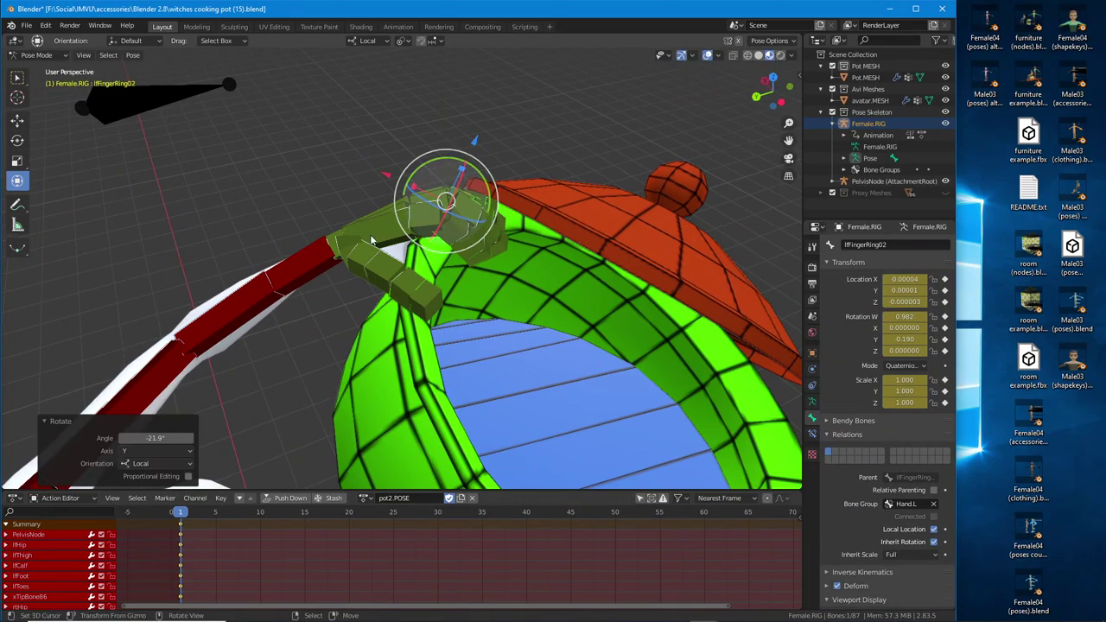
- Rotate the left pinky bone lfFingerPinky02 13.8° about its local Y axis to curl it against the rim
middle_drag(482, 183, 352, 198)
click(362, 210)
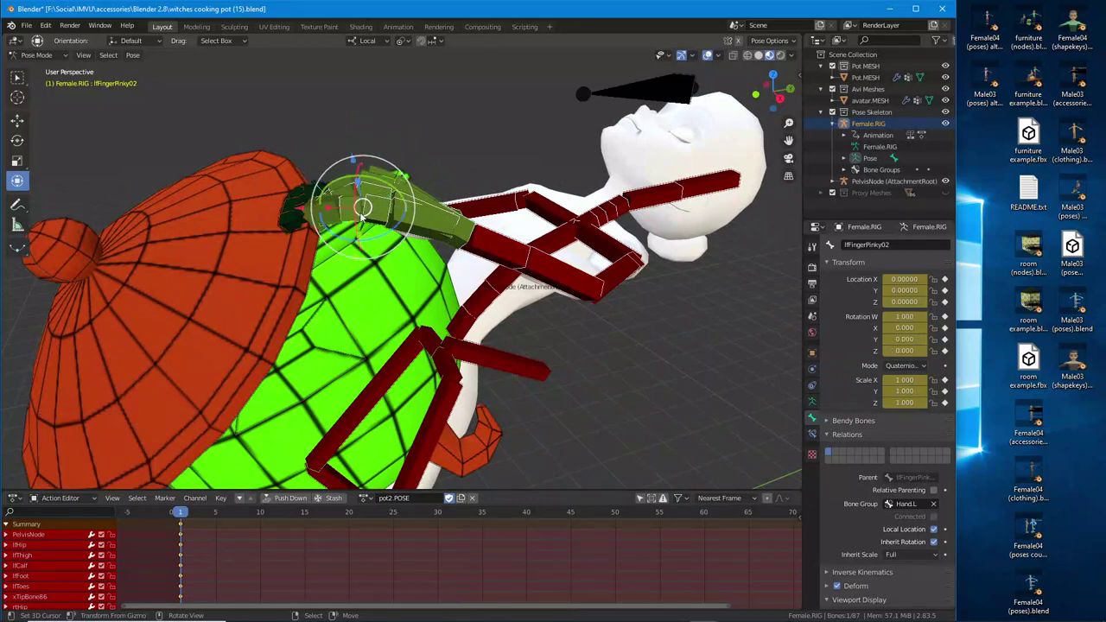
key(r)
key(y)
key(y)
drag(335, 179, 335, 178)
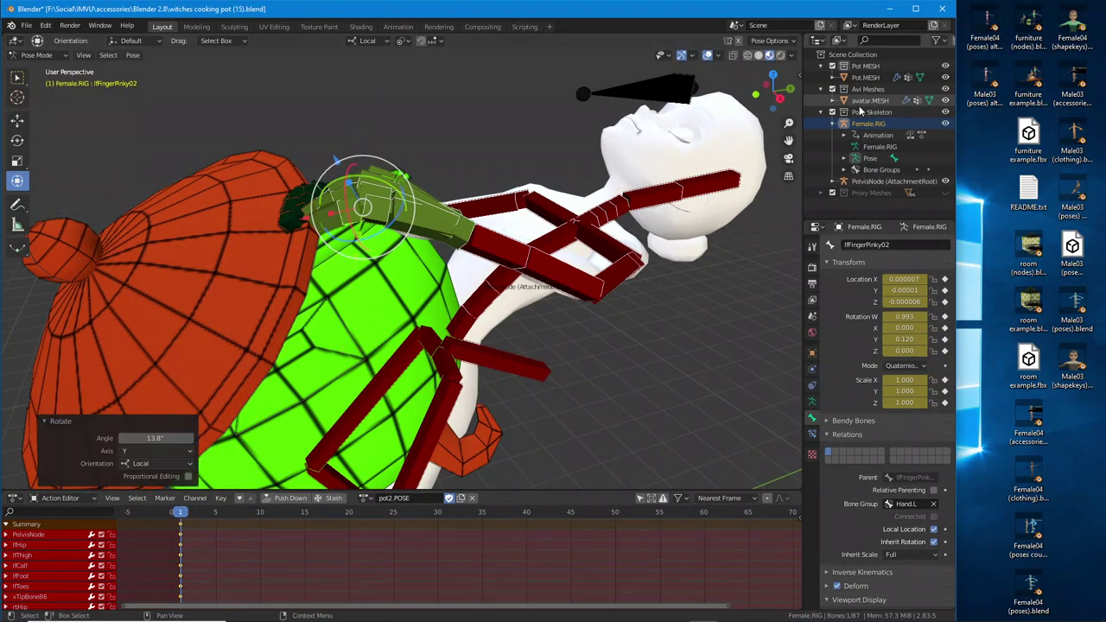
- Inspect the pot and avatar with the Pose Skeleton and Avi Meshes collections excluded in turn, and restore both collections
click(832, 113)
middle_drag(561, 277, 304, 250)
scroll(437, 344, down, 2)
shift+middle_drag(439, 346, 548, 318)
scroll(470, 262, down, 2)
click(832, 89)
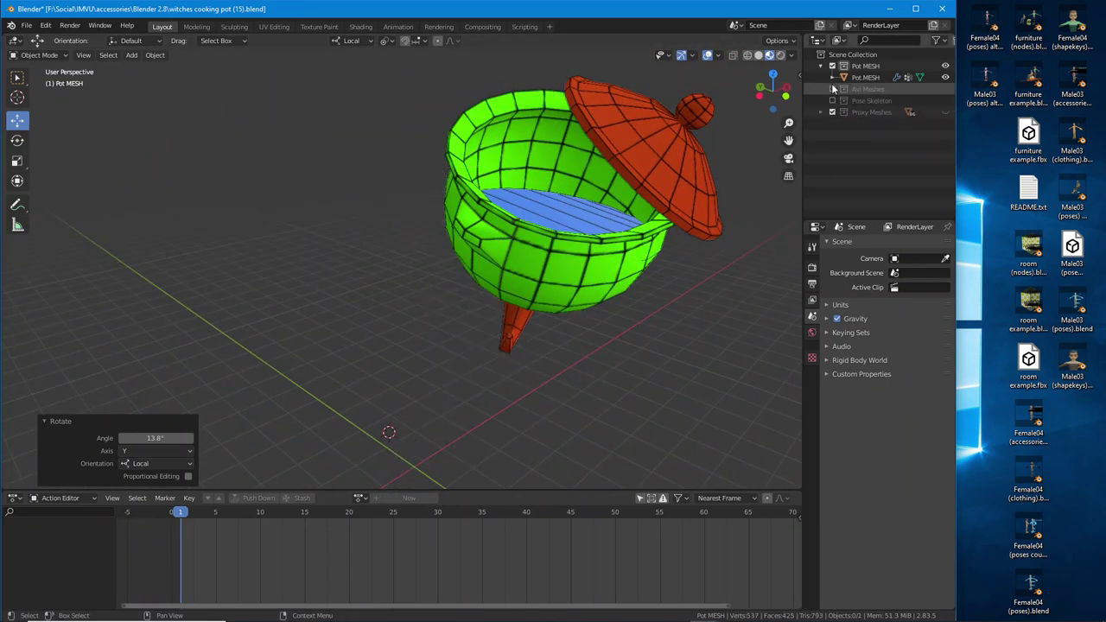
click(832, 89)
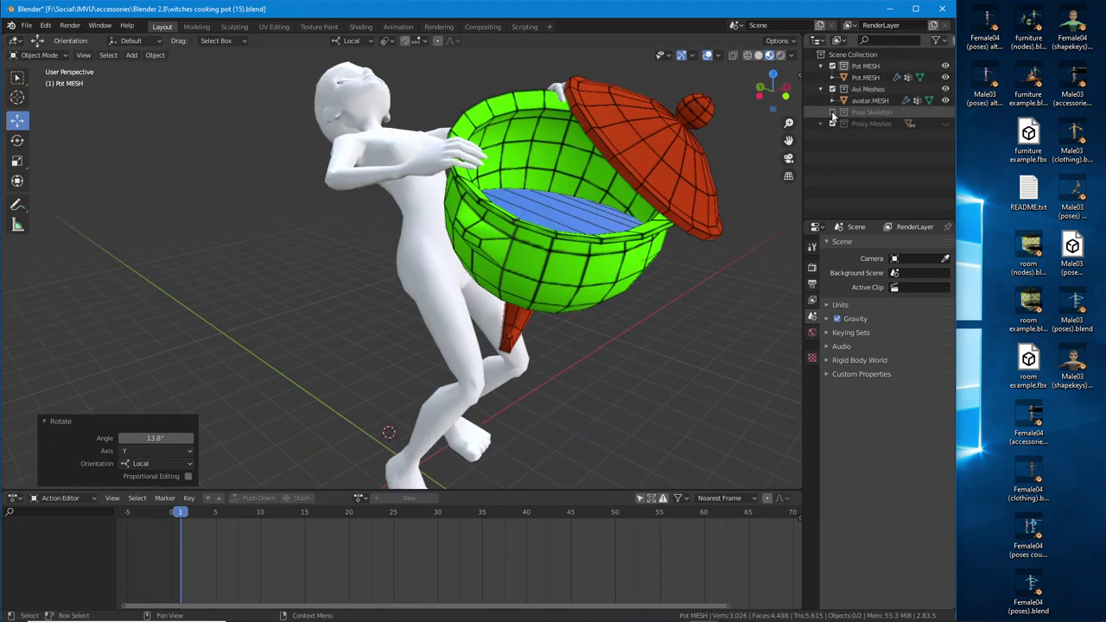
click(831, 112)
- Examine the avatar's full pot2.POSE from several angles, checking the body, arms and legs around the pot
middle_drag(484, 293, 412, 325)
right_click(430, 316)
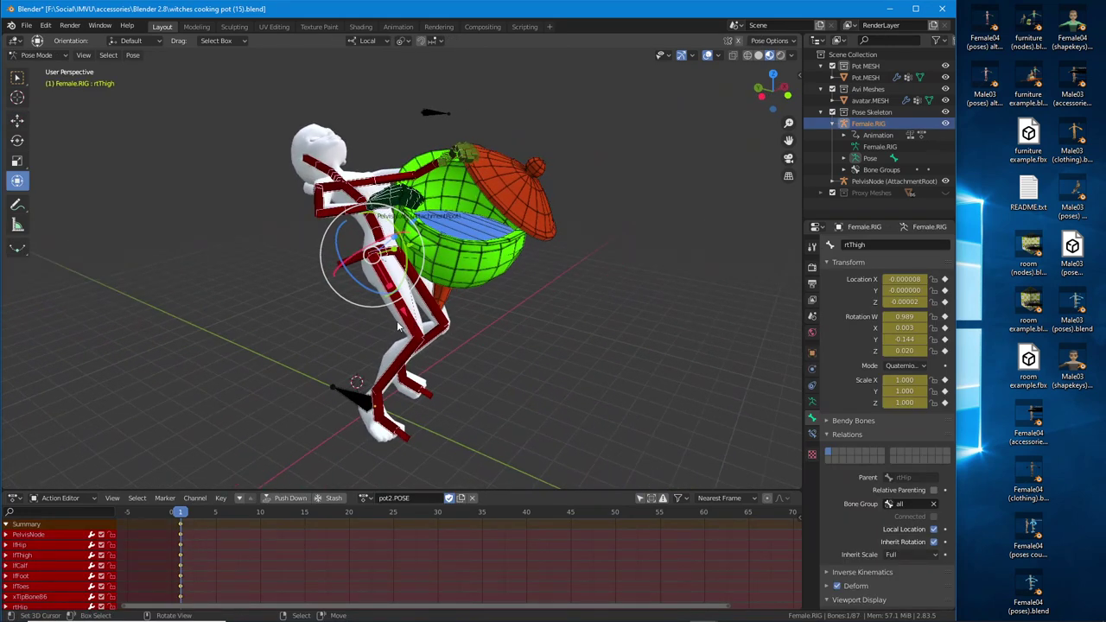
middle_drag(361, 300, 394, 303)
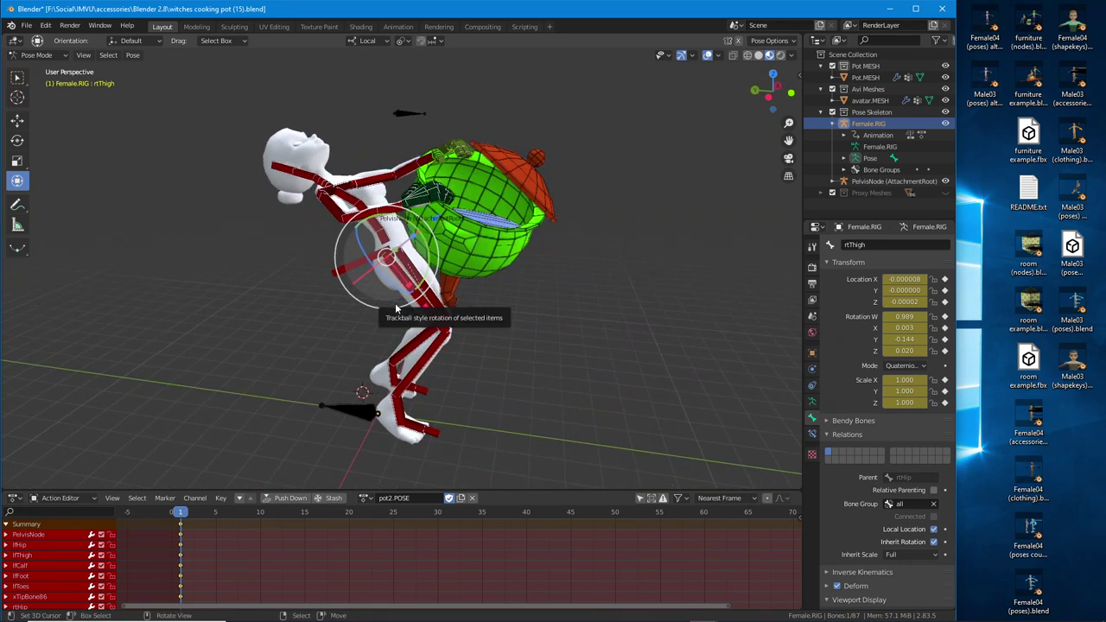
middle_drag(394, 302, 424, 333)
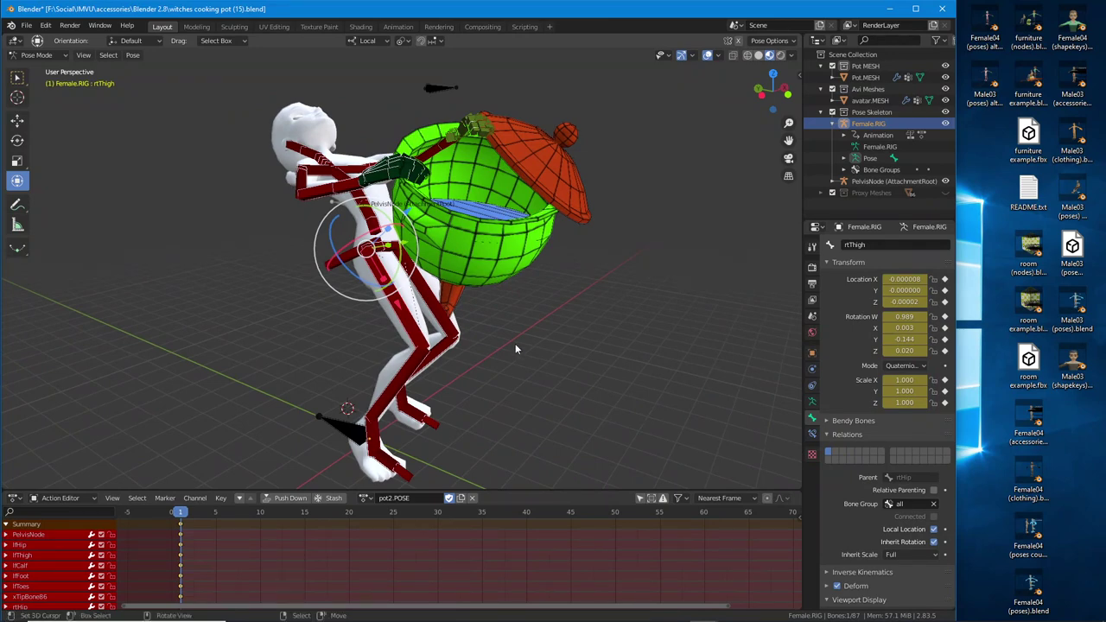
middle_drag(515, 349, 466, 332)
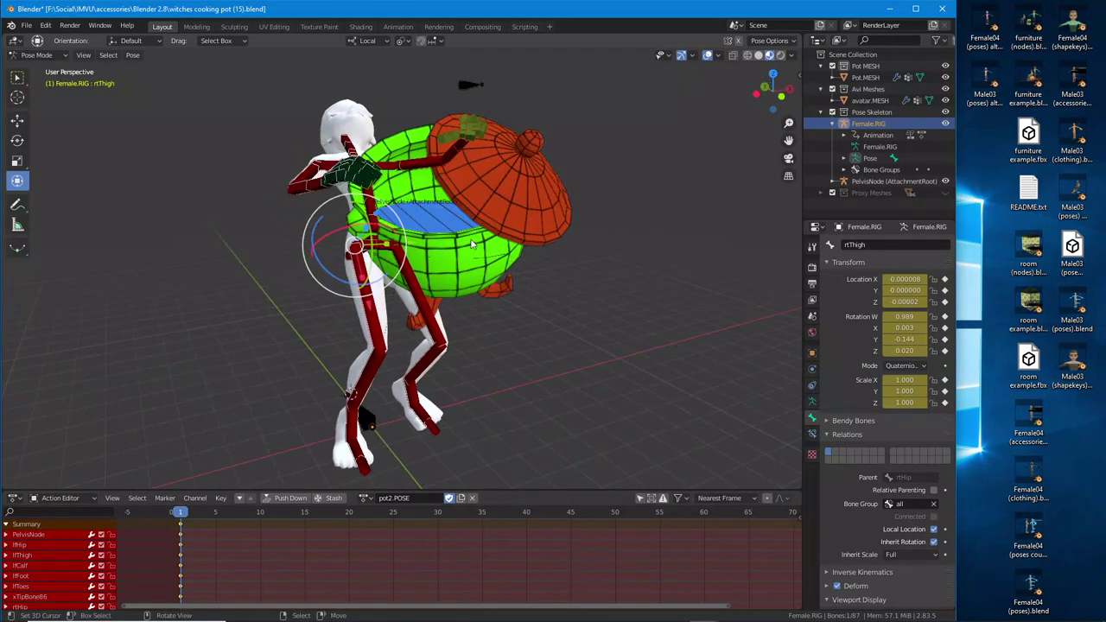
right_click(470, 249)
middle_drag(471, 251, 478, 346)
right_click(399, 297)
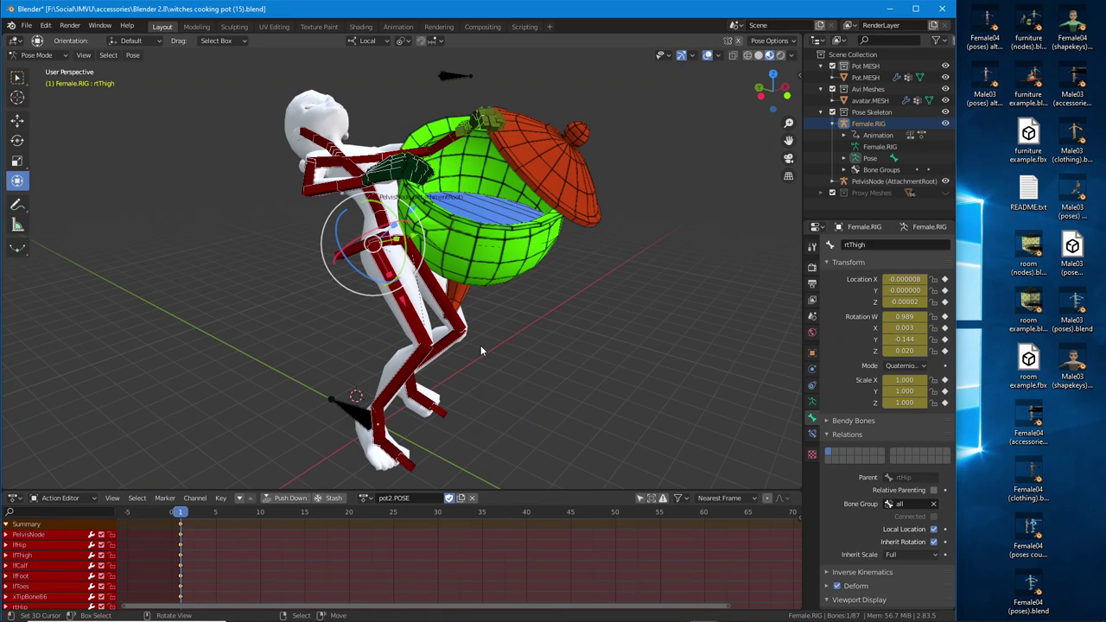
click(365, 499)
middle_drag(423, 389, 423, 380)
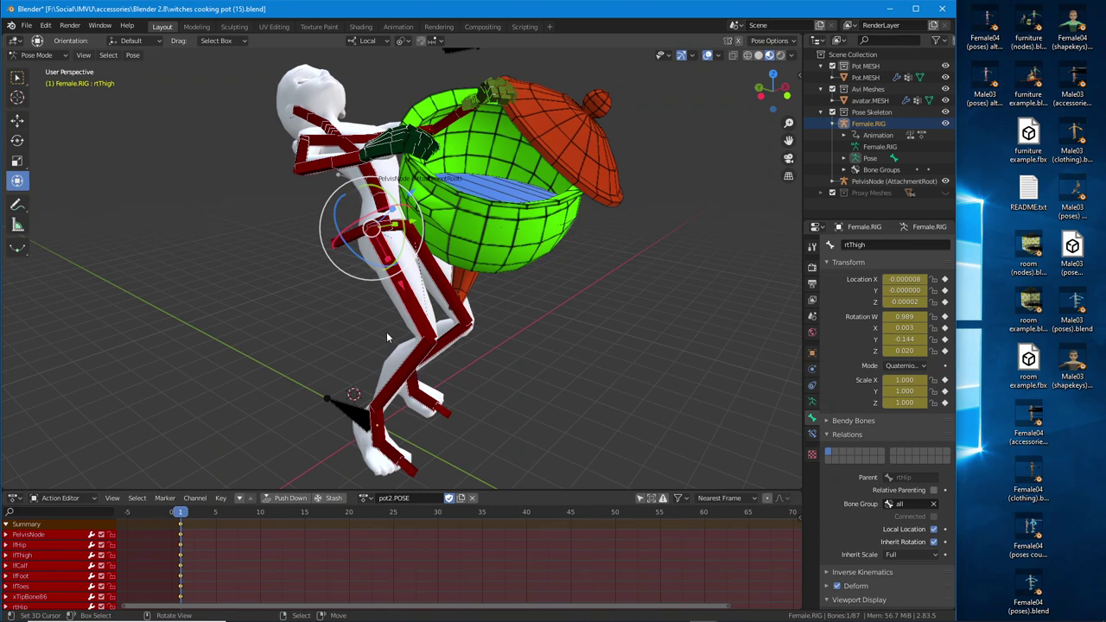
- Select Pot.MESH and review the pot, its liquid and lid along with the mesh's vertex groups
click(495, 230)
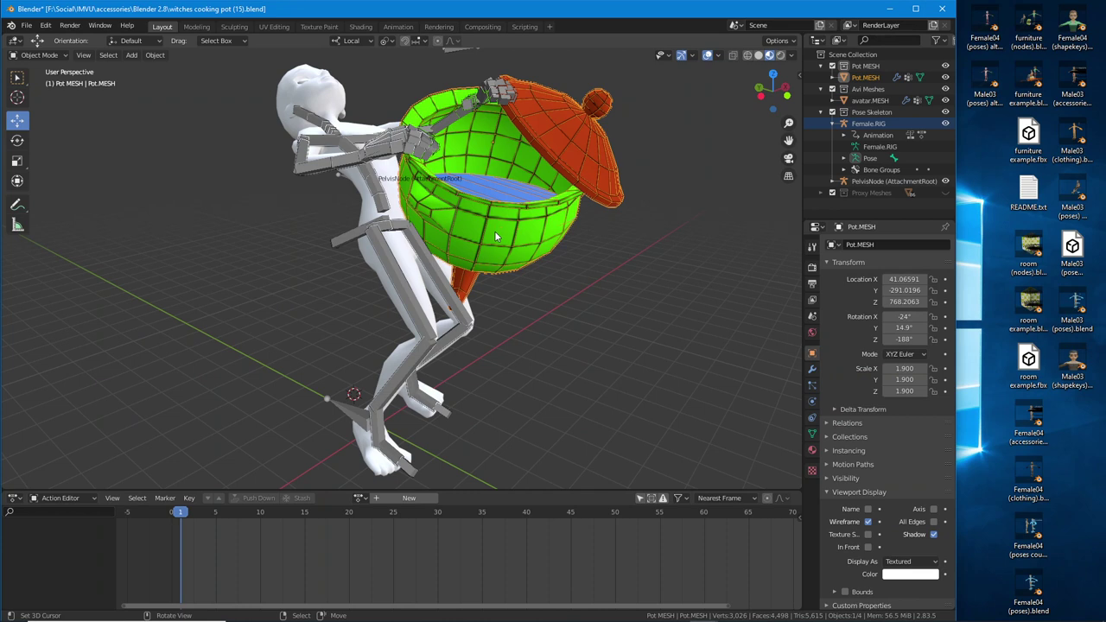
mouse_move(484, 179)
mouse_down()
mouse_move(430, 190)
mouse_move(485, 178)
mouse_up()
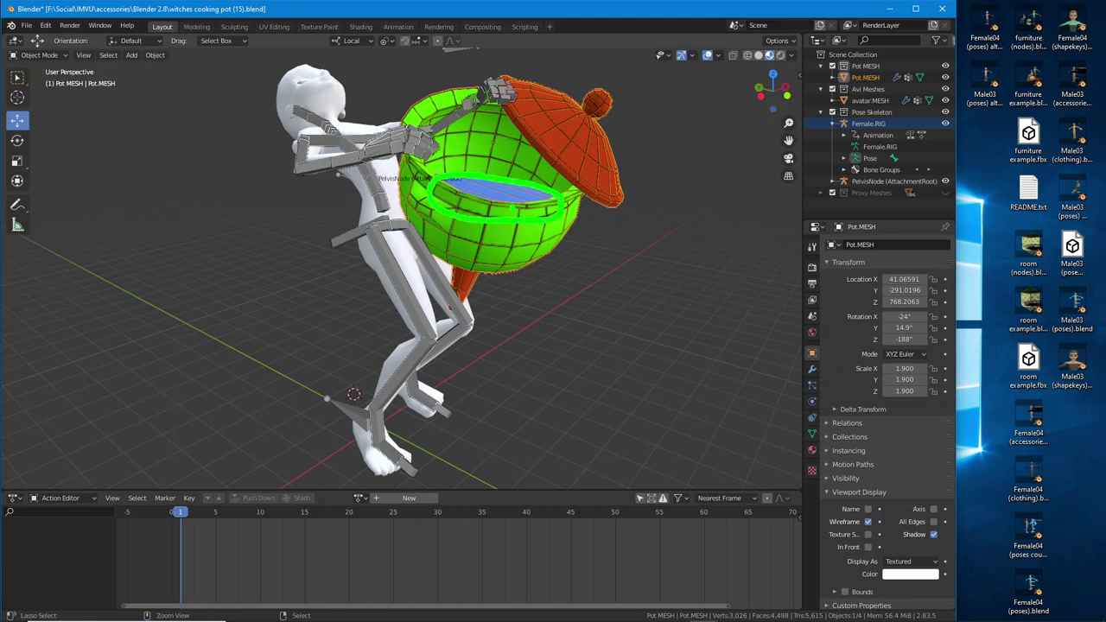
drag(485, 175, 488, 174)
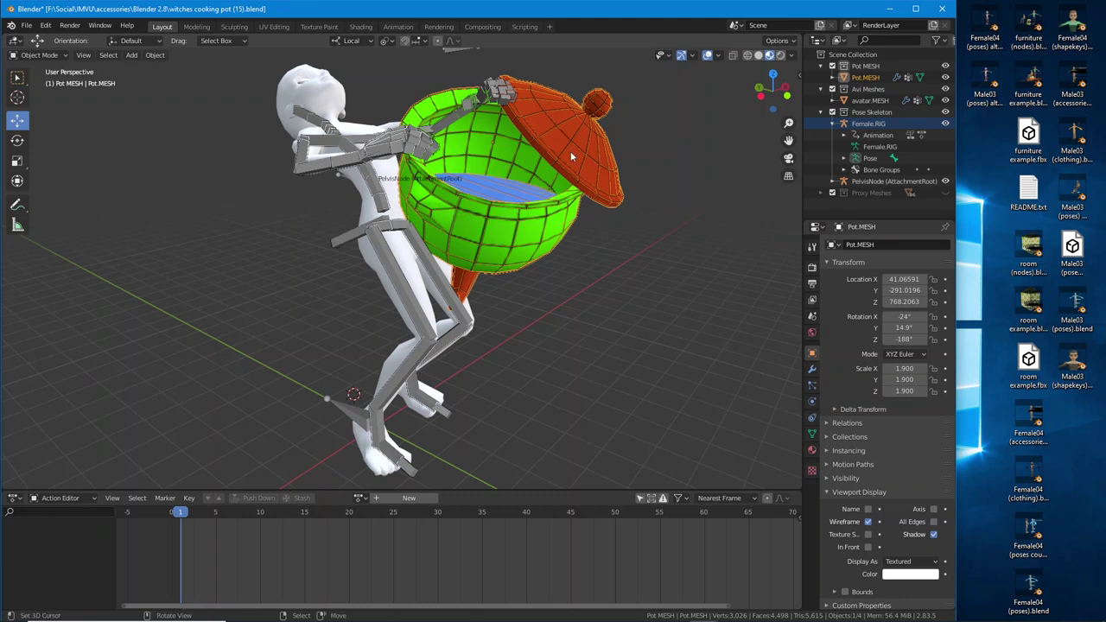
mouse_move(488, 62)
mouse_down()
mouse_move(652, 140)
mouse_move(508, 80)
mouse_move(413, 129)
mouse_move(530, 224)
mouse_move(560, 227)
mouse_up()
click(812, 434)
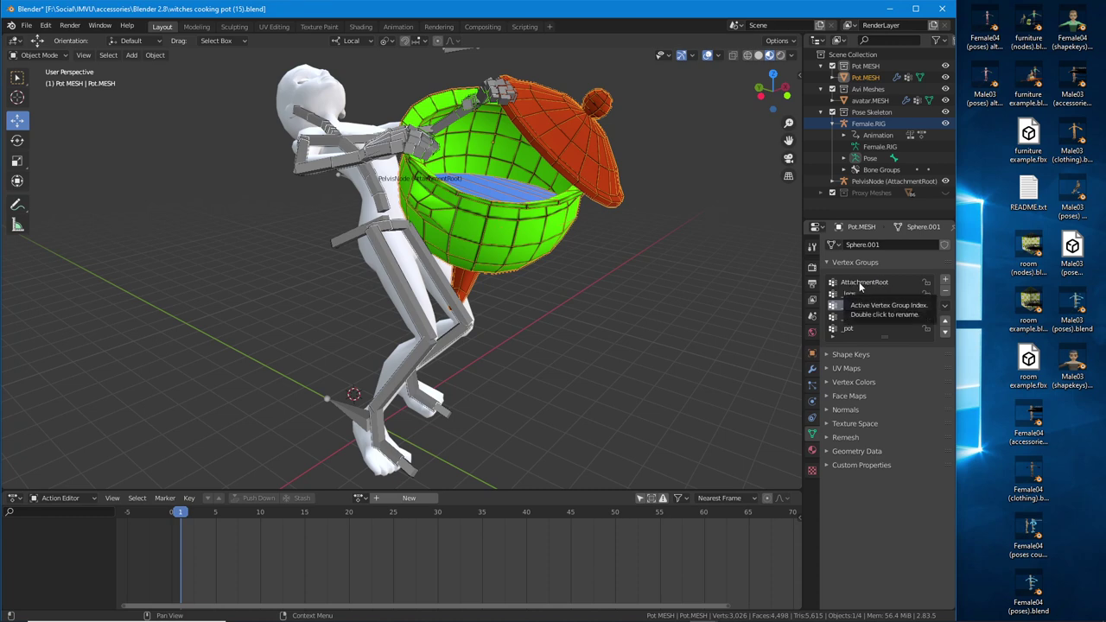
- Return to the Female.RIG armature and review its list of stored pose actions, keeping pot2.POSE active
right_click(463, 320)
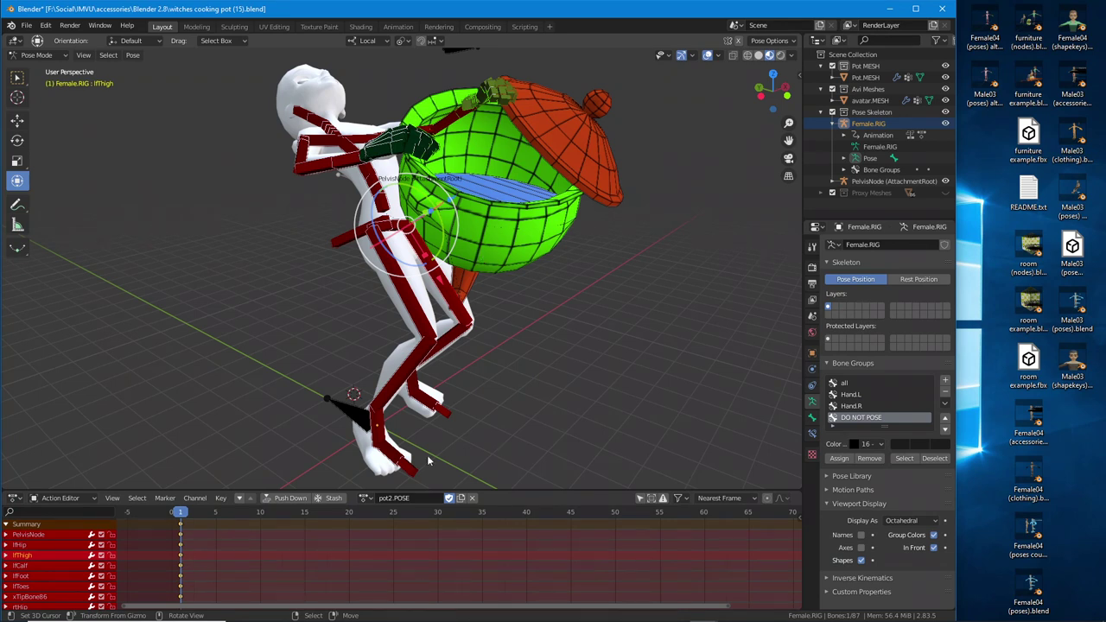
click(366, 497)
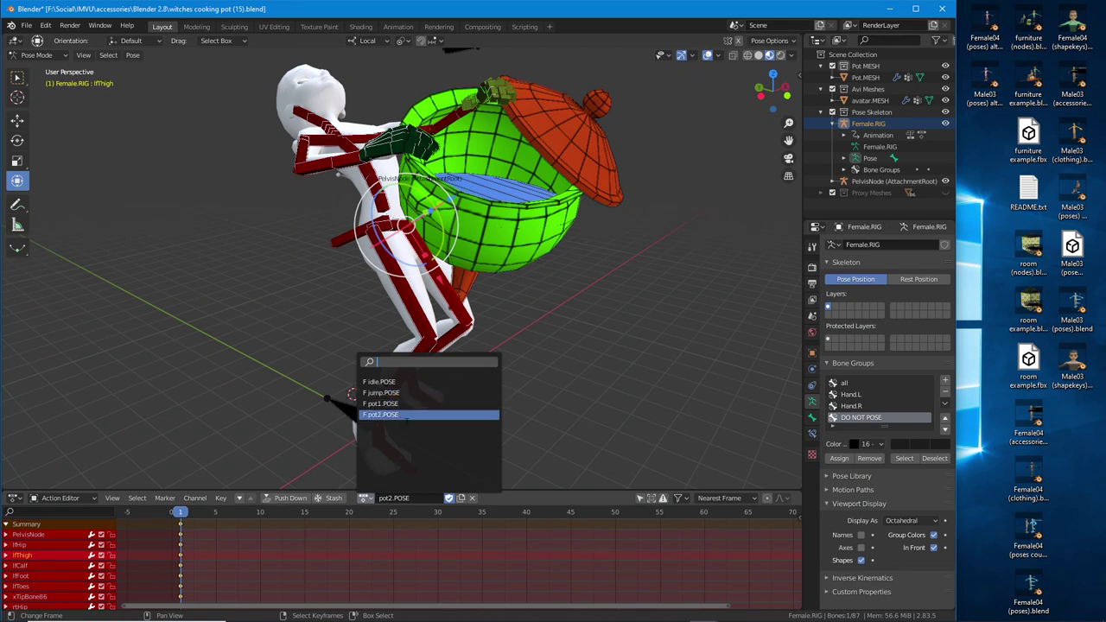
click(511, 494)
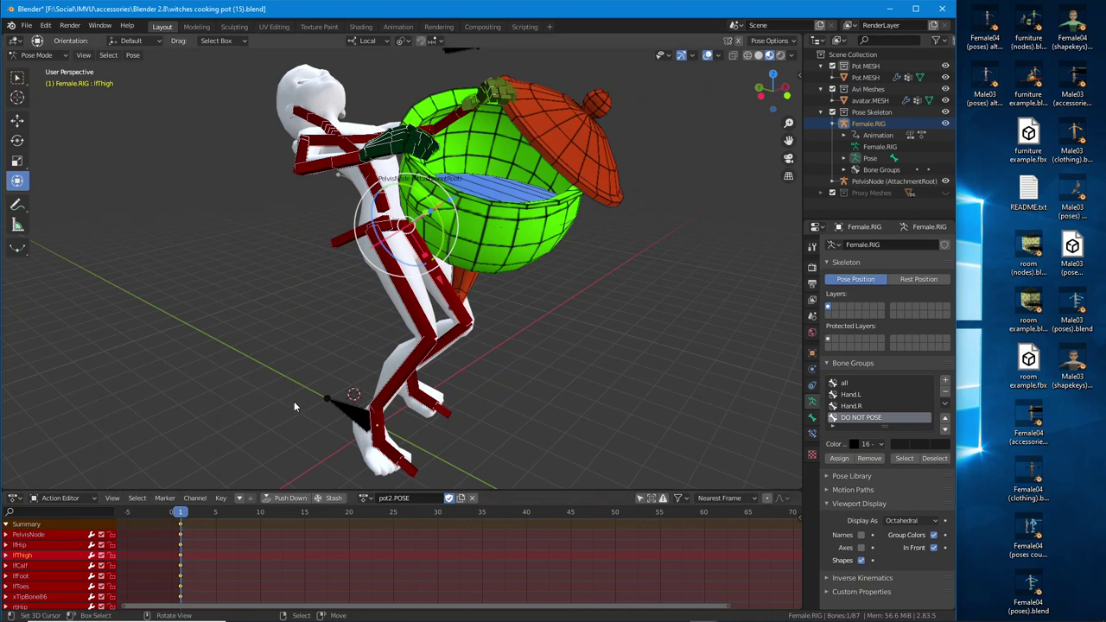
- Save the file as a new version named witches cooking pot (16).blend in the same folder
click(27, 26)
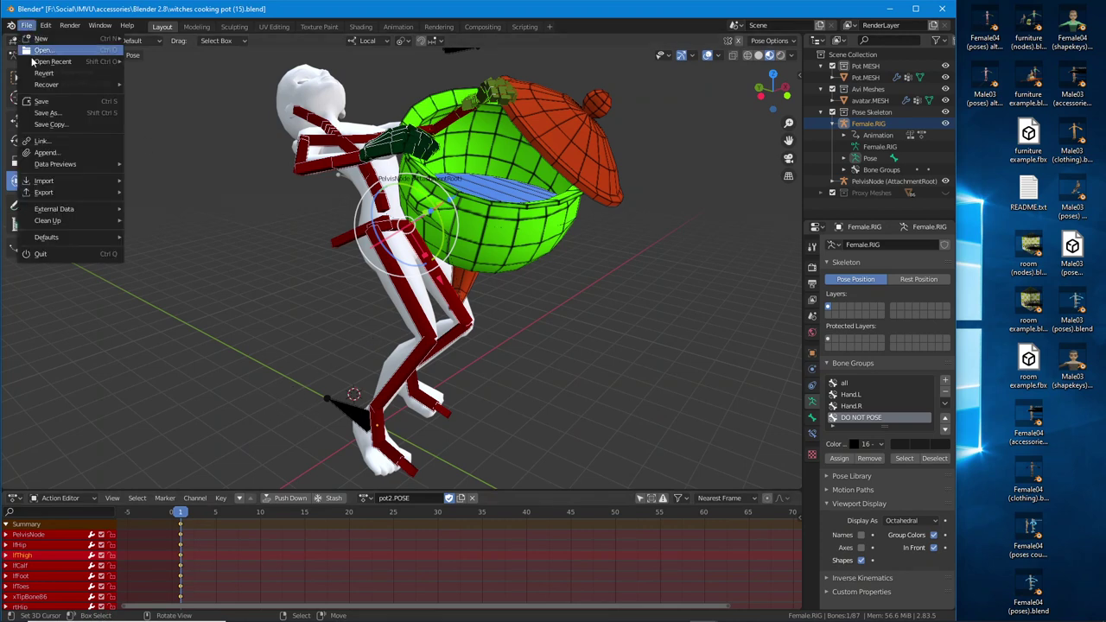
click(44, 115)
click(377, 517)
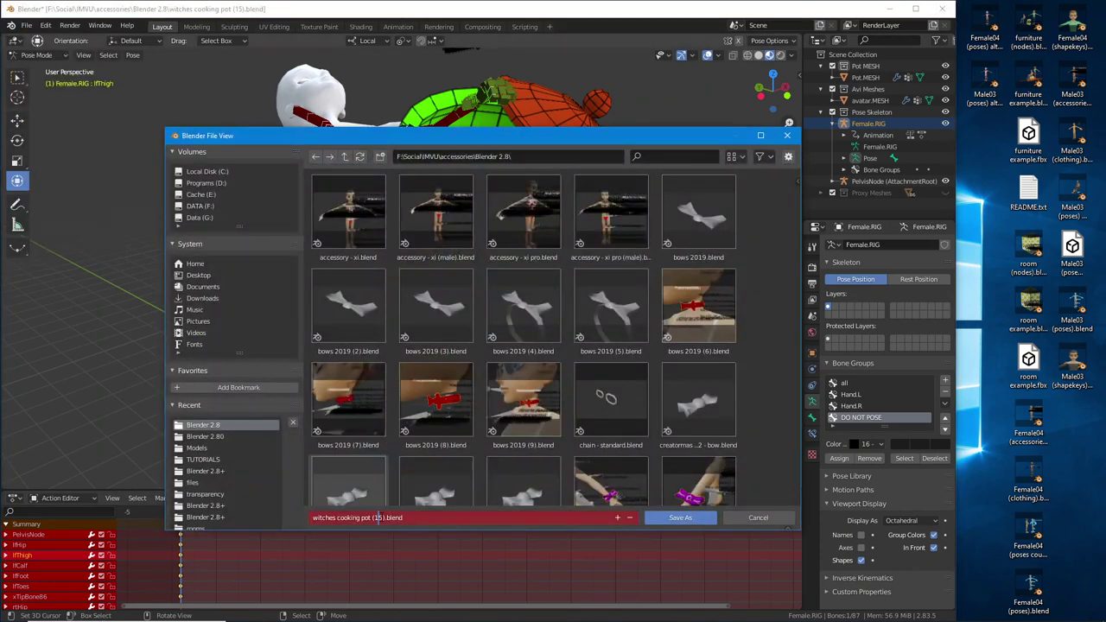
drag(378, 517, 384, 517)
text(6)
click(641, 520)
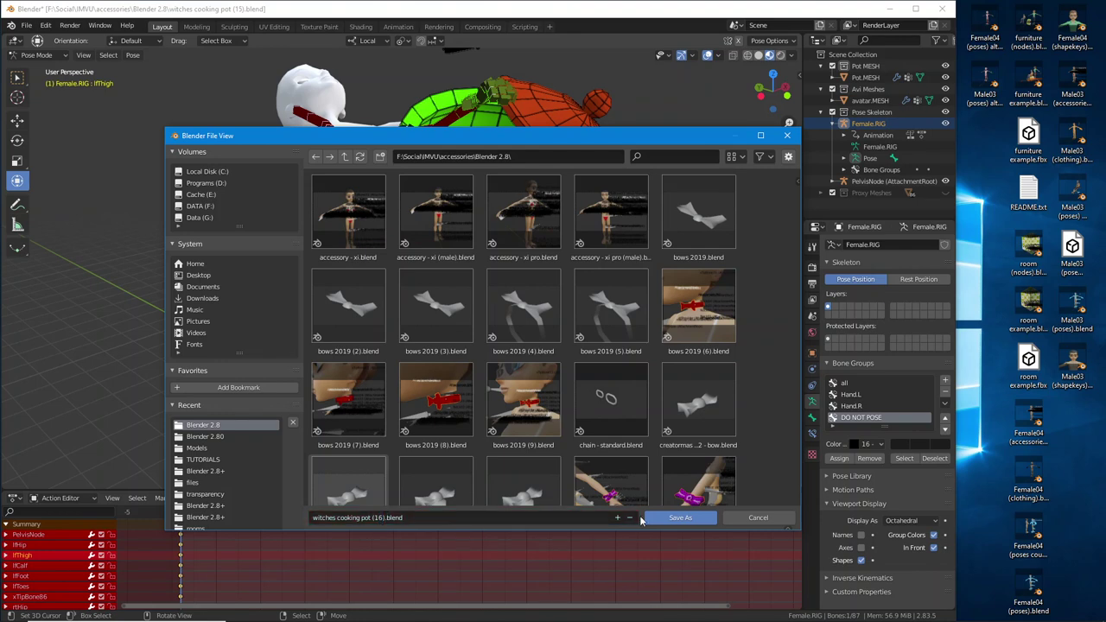
click(680, 517)
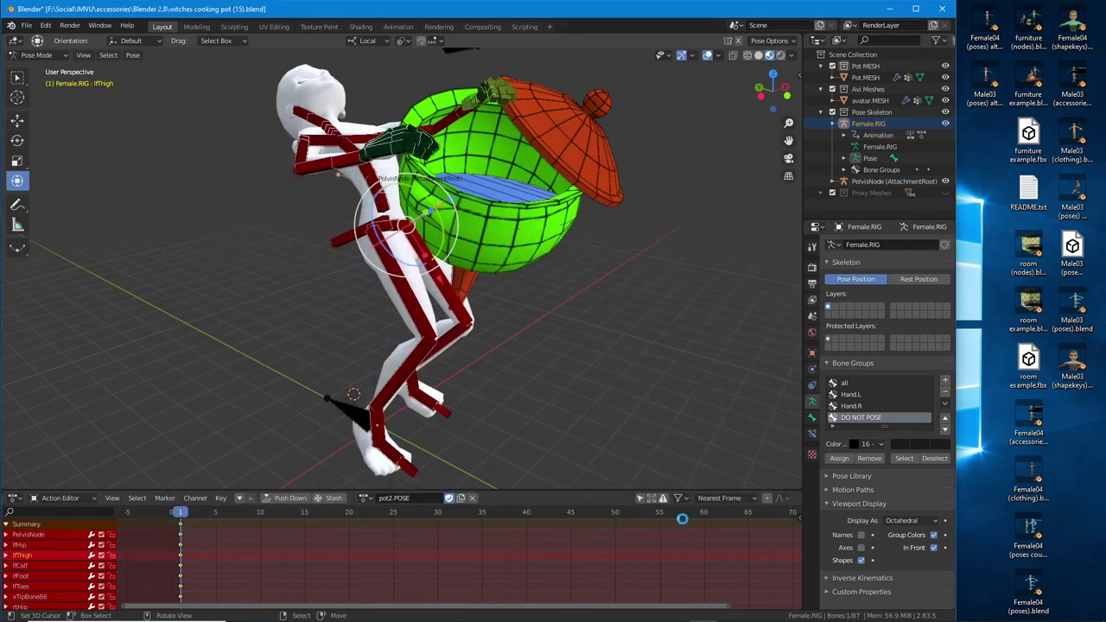